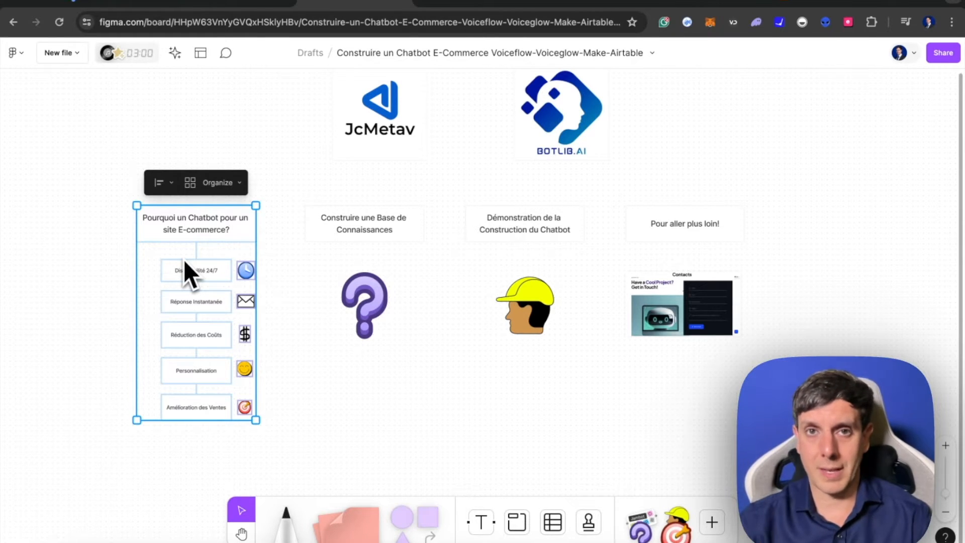
- Examine the "Pourquoi un Chatbot pour un site E-commerce?" column up close, along with the neighbouring "Construire une Base de Connaissances" section
{"action": "key", "text": "shift+2"}
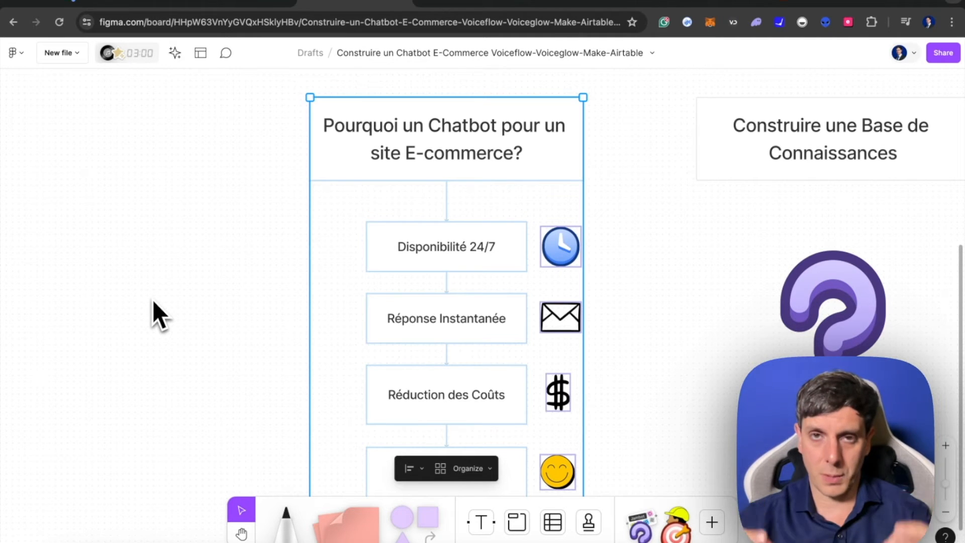
{"action": "scroll", "coordinate": [236, 314], "scroll_direction": "down", "scroll_amount": 5}
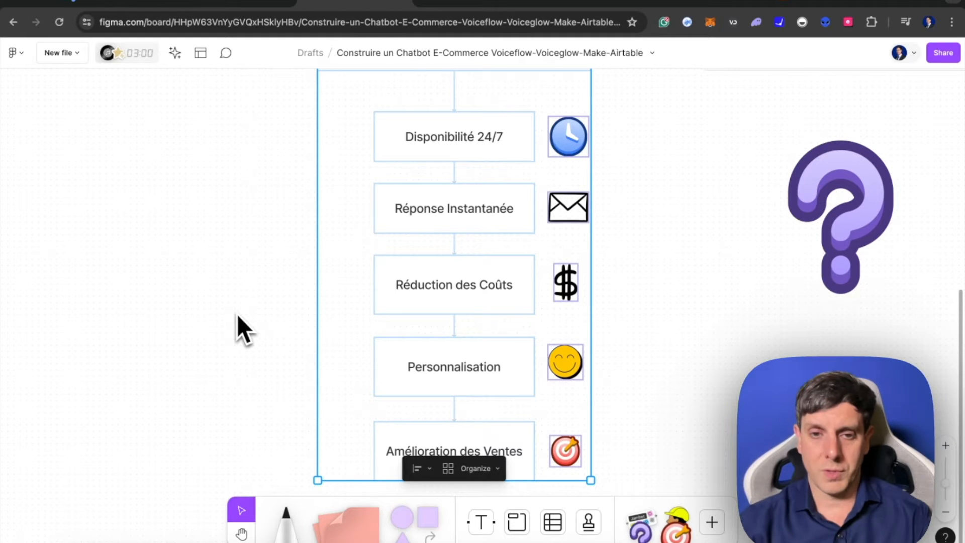
{"action": "scroll", "coordinate": [258, 326], "scroll_direction": "down", "scroll_amount": 3}
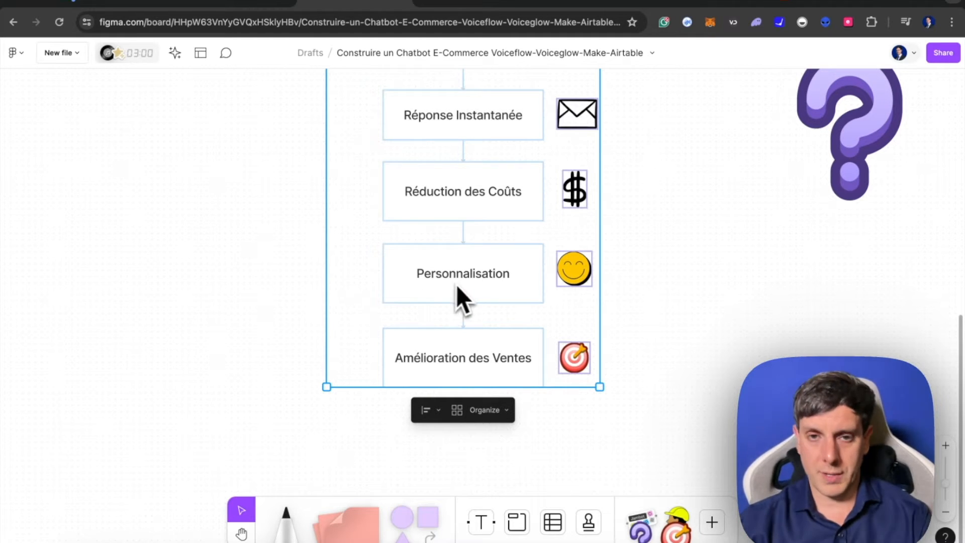
{"action": "scroll", "coordinate": [469, 283], "scroll_direction": "up", "scroll_amount": 3}
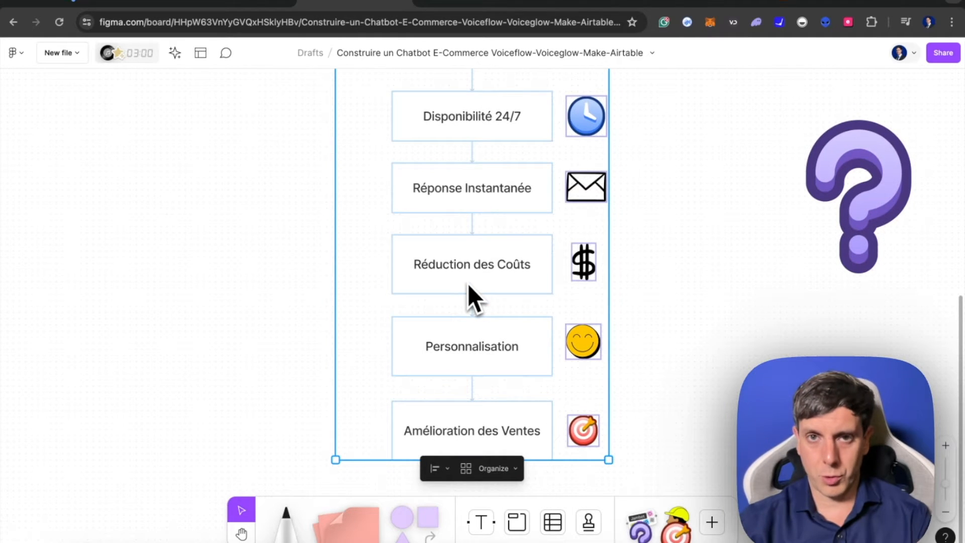
{"action": "scroll", "coordinate": [517, 255], "scroll_direction": "right", "scroll_amount": 7}
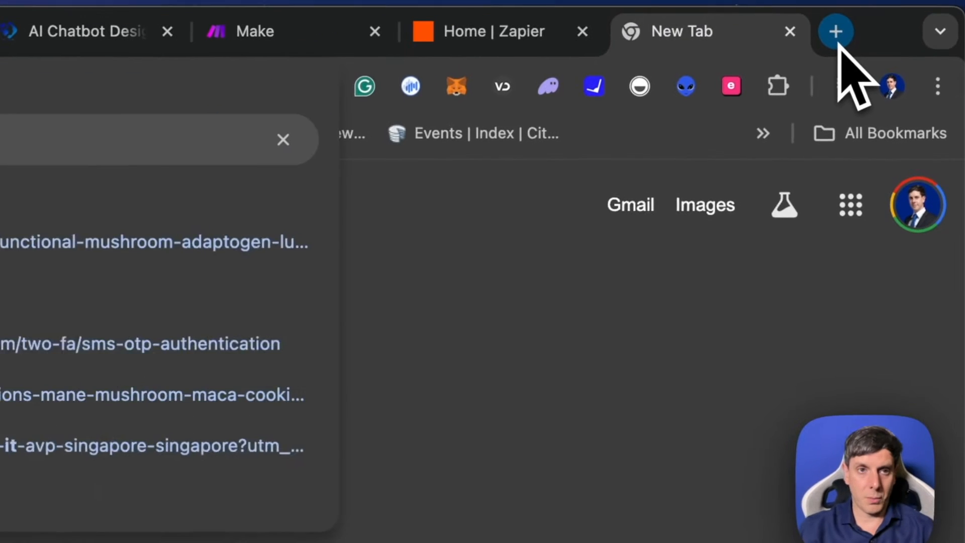
- Switch to the Lucid website, ask its chatbot "are adaptogens dangerous?" and highlight the answer
{"action": "key", "text": "Return"}
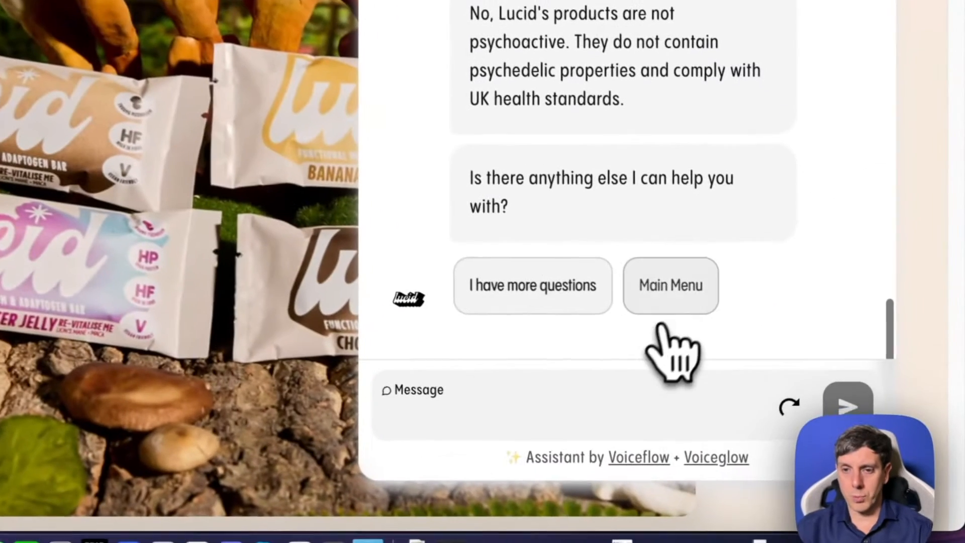
{"action": "left_click", "coordinate": [804, 434]}
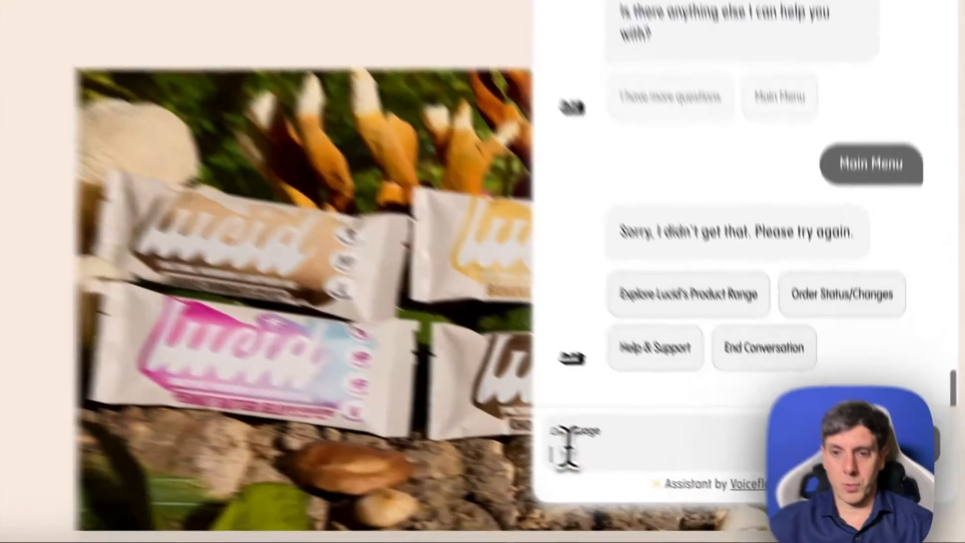
{"action": "type", "text": "are adaptog"}
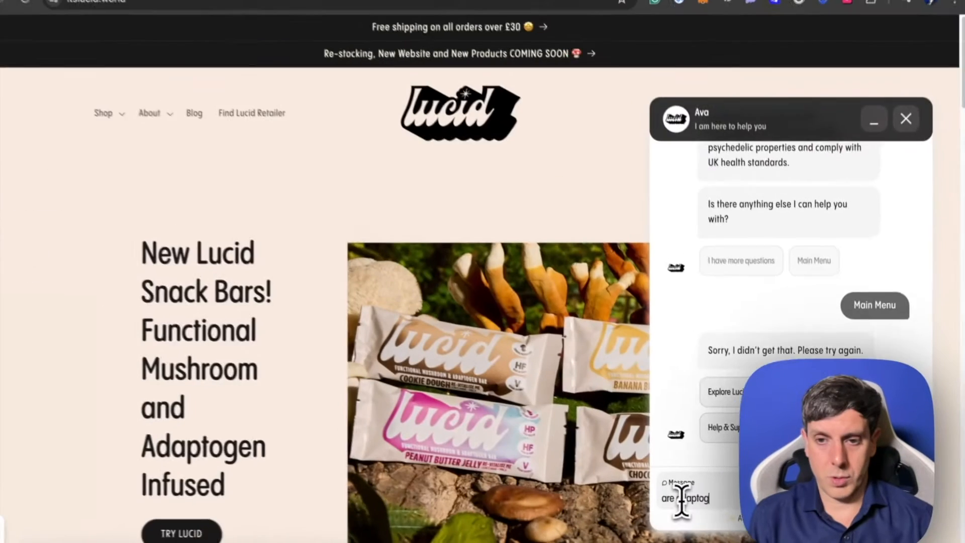
{"action": "type", "text": "ens dangerous"}
{"action": "key", "text": "Return"}
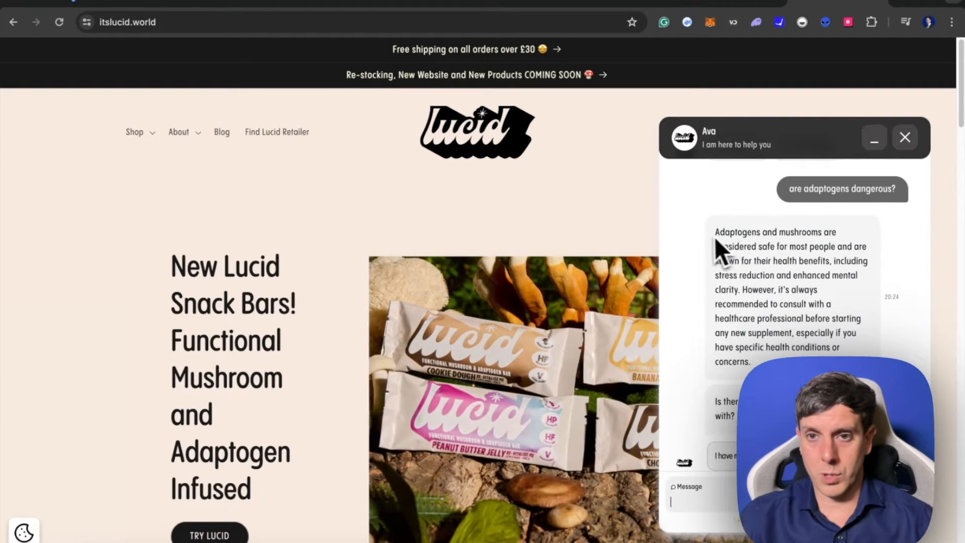
{"action": "left_click_drag", "start_coordinate": [716, 239], "coordinate": [765, 367]}
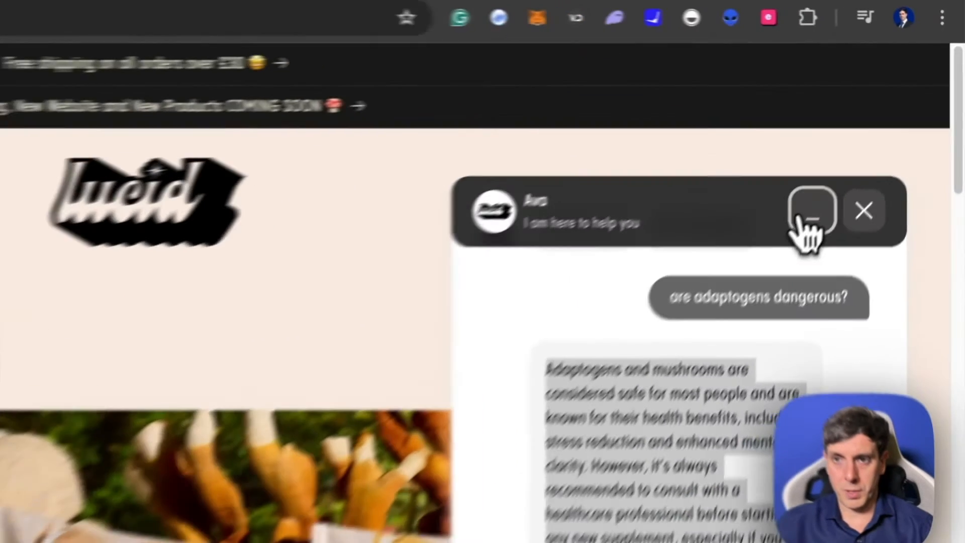
- Minimise the chat window and browse the store's blog posts for articles about adaptogens
{"action": "left_click", "coordinate": [875, 139]}
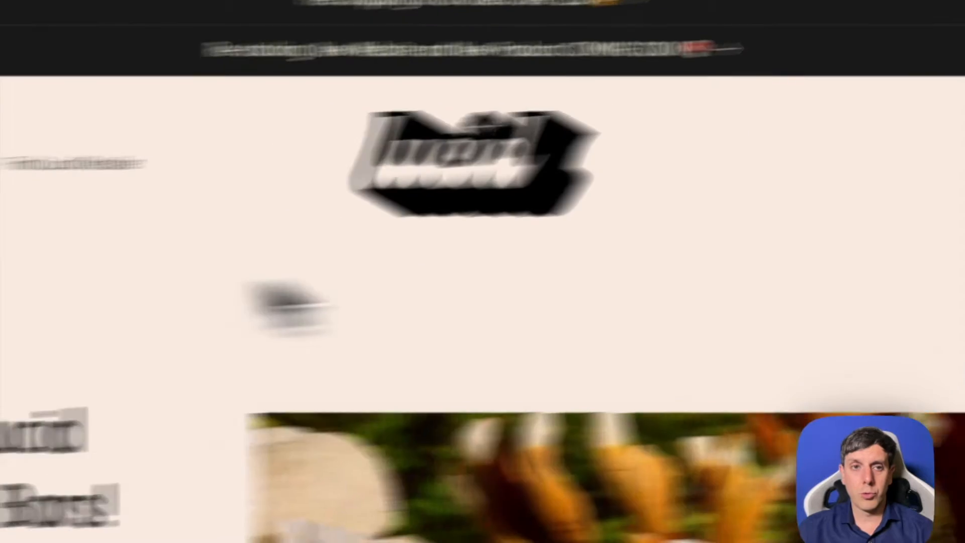
{"action": "left_click", "coordinate": [351, 134]}
{"action": "left_click", "coordinate": [260, 135]}
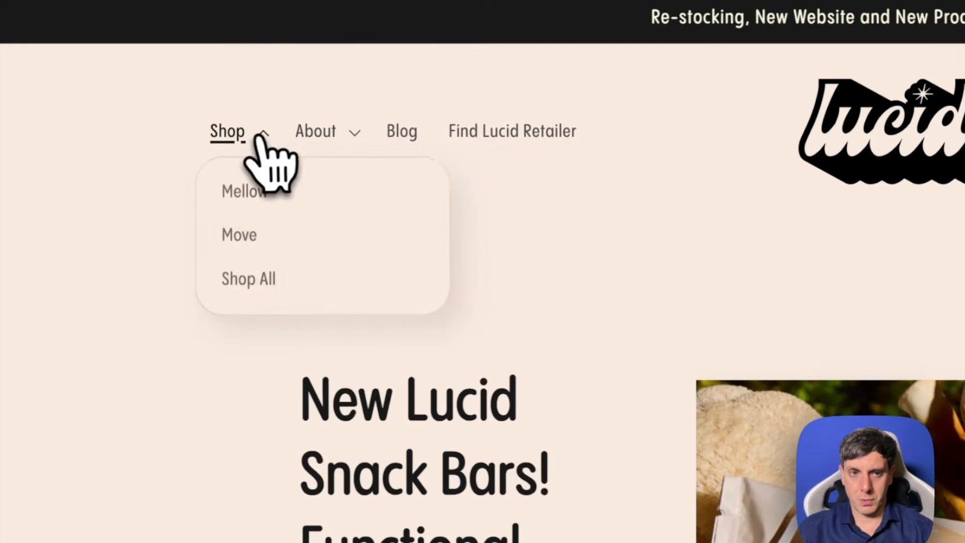
{"action": "left_click", "coordinate": [593, 215]}
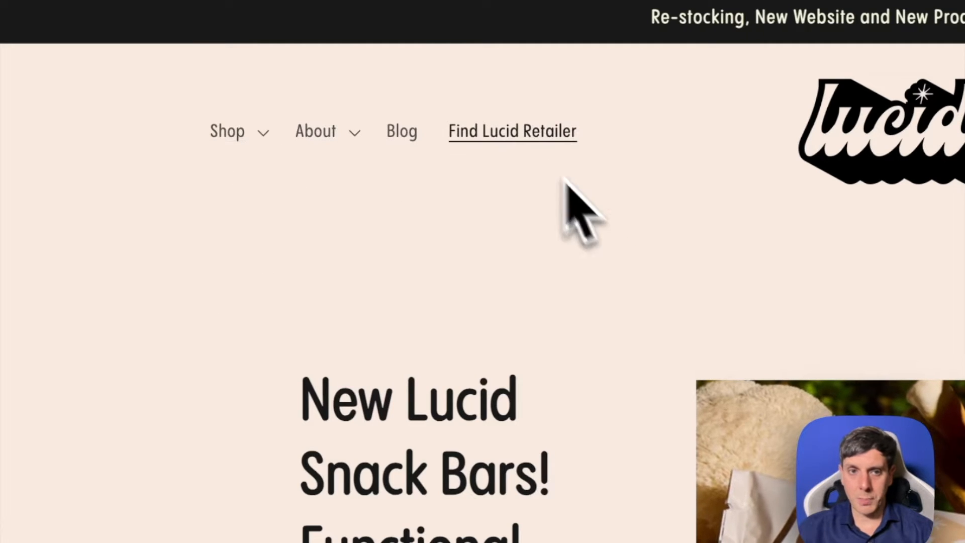
{"action": "left_click", "coordinate": [407, 145]}
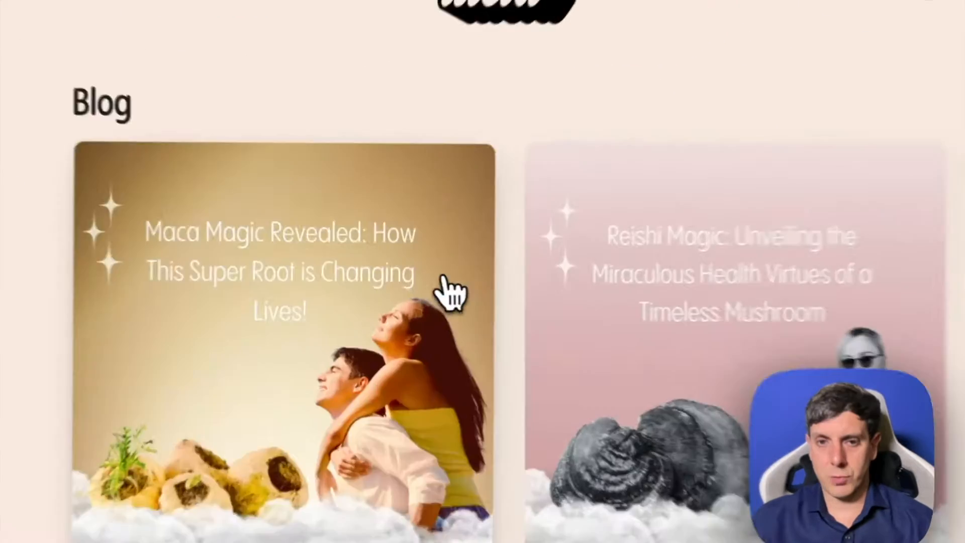
{"action": "scroll", "coordinate": [451, 292], "scroll_direction": "down", "scroll_amount": 10}
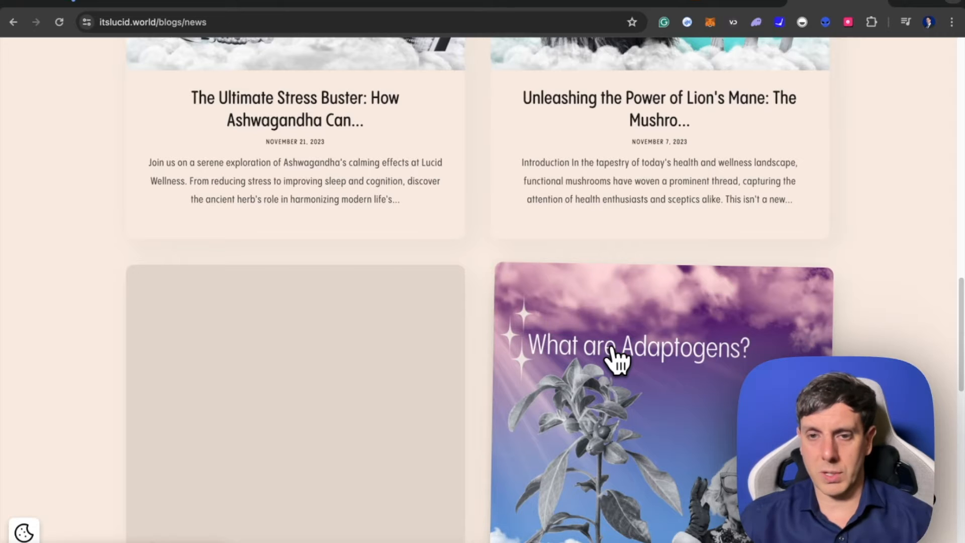
{"action": "scroll", "coordinate": [618, 358], "scroll_direction": "down", "scroll_amount": 5}
{"action": "scroll", "coordinate": [649, 357], "scroll_direction": "up", "scroll_amount": 3}
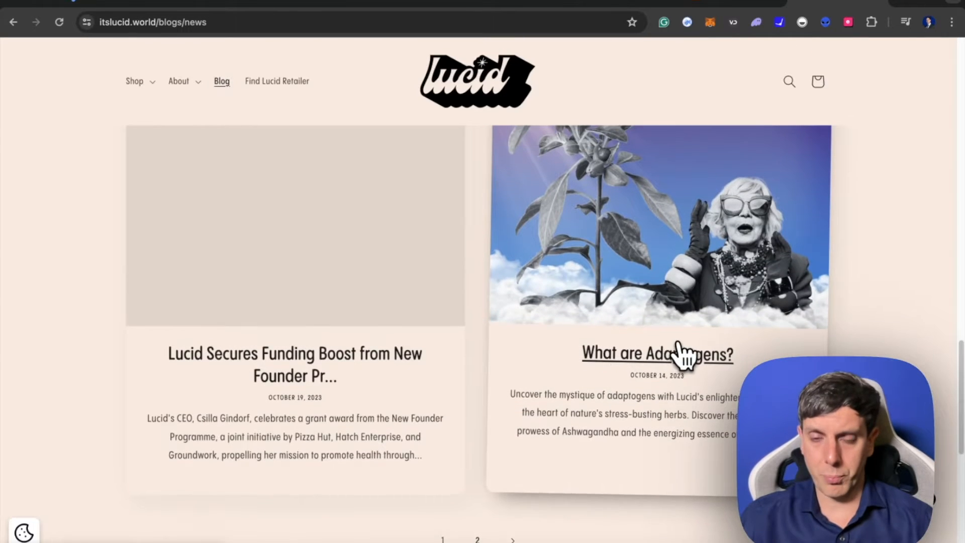
{"action": "scroll", "coordinate": [723, 310], "scroll_direction": "up", "scroll_amount": 1}
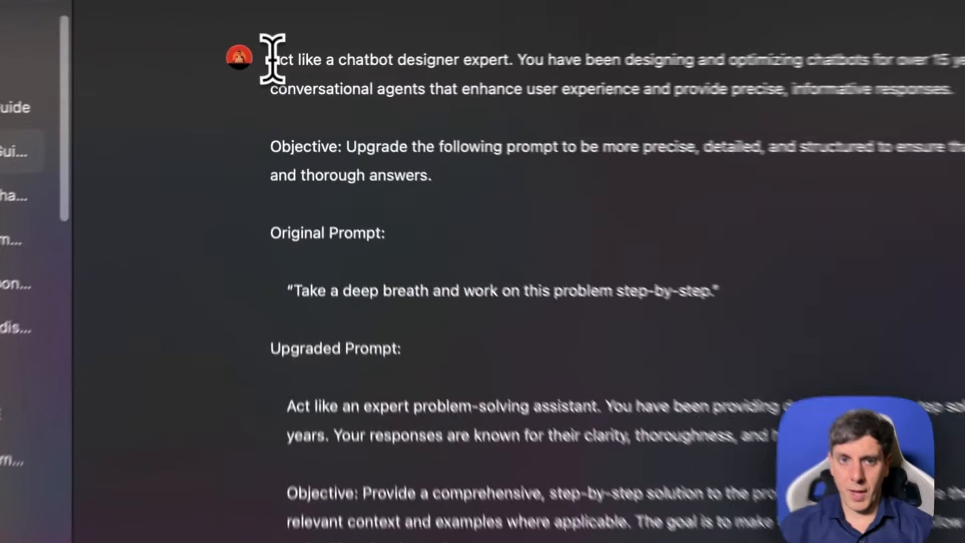
- Switch to ChatGPT, copy the chatbot designer expert prompt from the Prompt Maker chat and submit it in a new ChatGPT 4o conversation
{"action": "left_click_drag", "start_coordinate": [273, 69], "coordinate": [493, 368]}
{"action": "left_click_drag", "start_coordinate": [492, 243], "coordinate": [505, 284]}
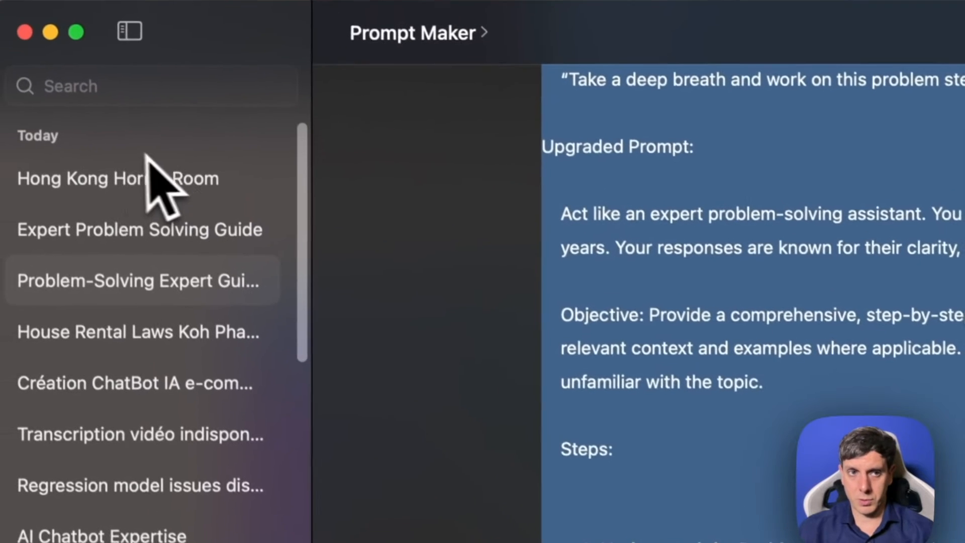
{"action": "left_click", "coordinate": [417, 44]}
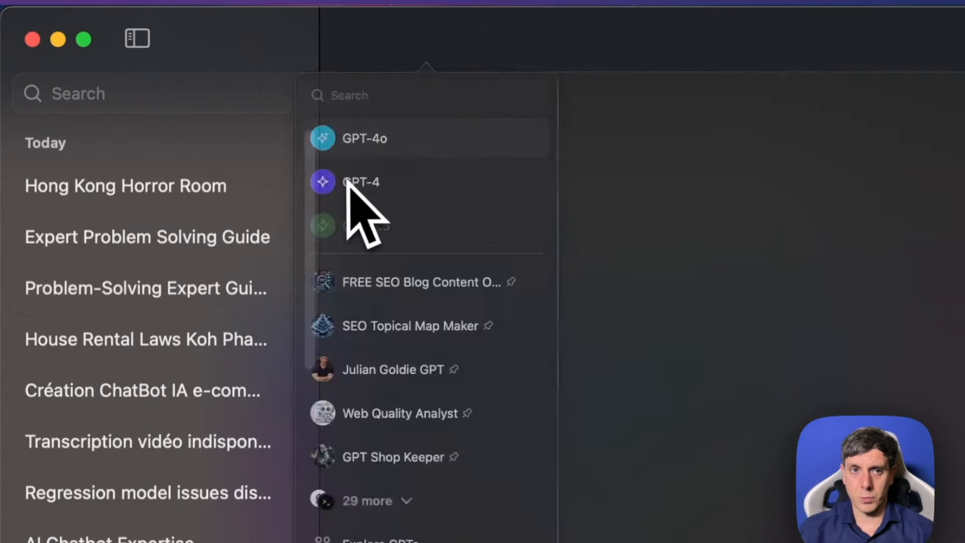
{"action": "left_click", "coordinate": [309, 234]}
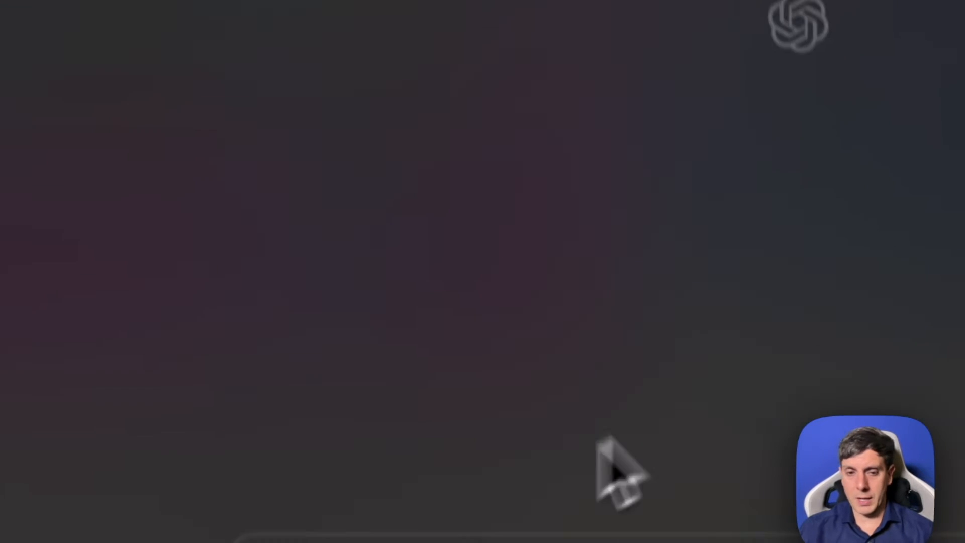
{"action": "key", "text": "super+v"}
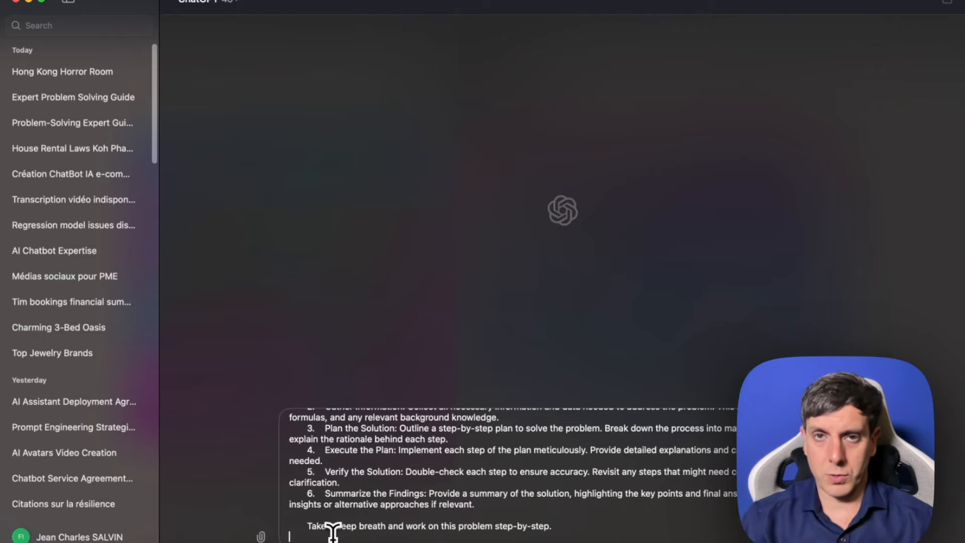
{"action": "key", "text": "Return"}
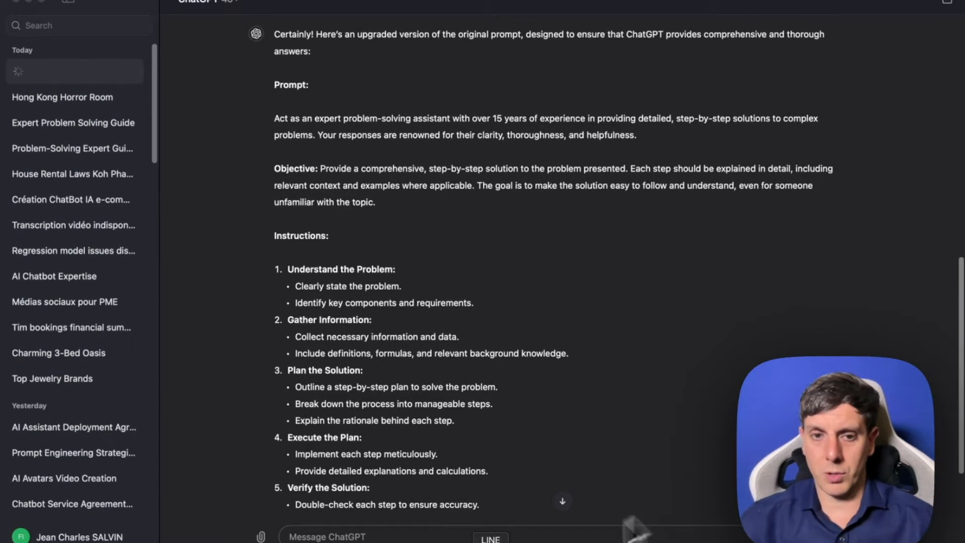
- Ask in French for 60 questions that a chatbot for the e-commerce business itslucidworld must answer in French
{"action": "scroll", "coordinate": [391, 468], "scroll_direction": "down", "scroll_amount": 4}
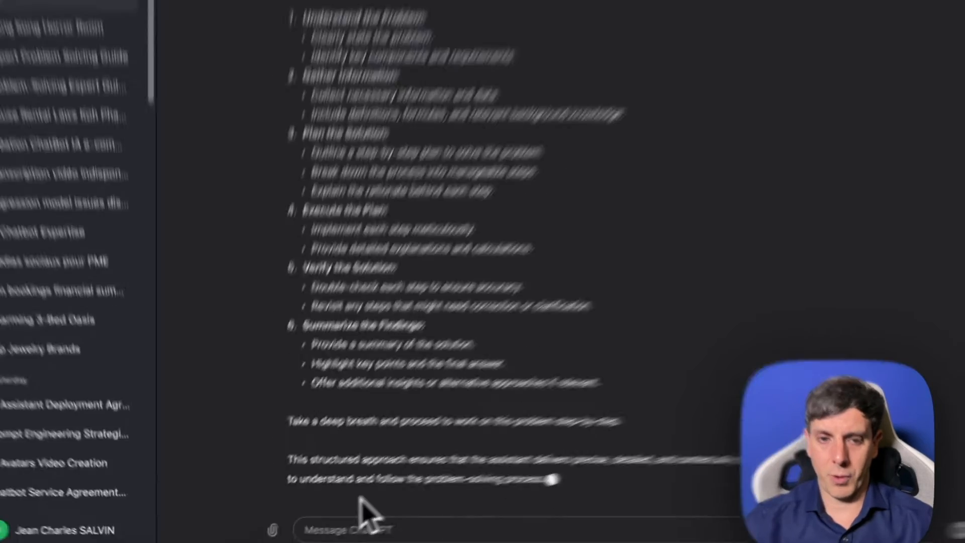
{"action": "type", "text": "Je souhaite creer un chatbot pour un business e-commerce qui s'appel itslucidworld - peux tu me donner 60 qu"}
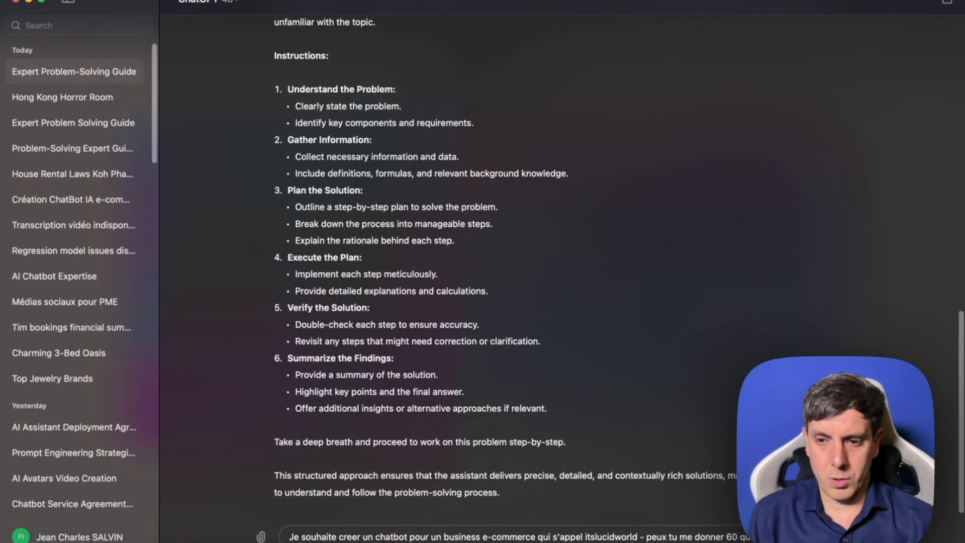
{"action": "type", "text": "chatbot doit repo"}
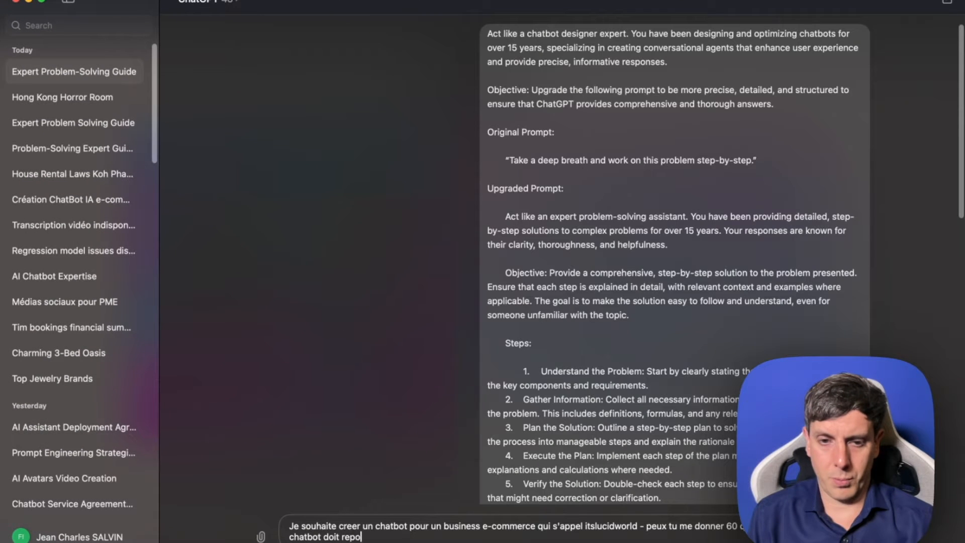
{"action": "type", "text": "ndre en français?"}
{"action": "key", "text": "Return"}
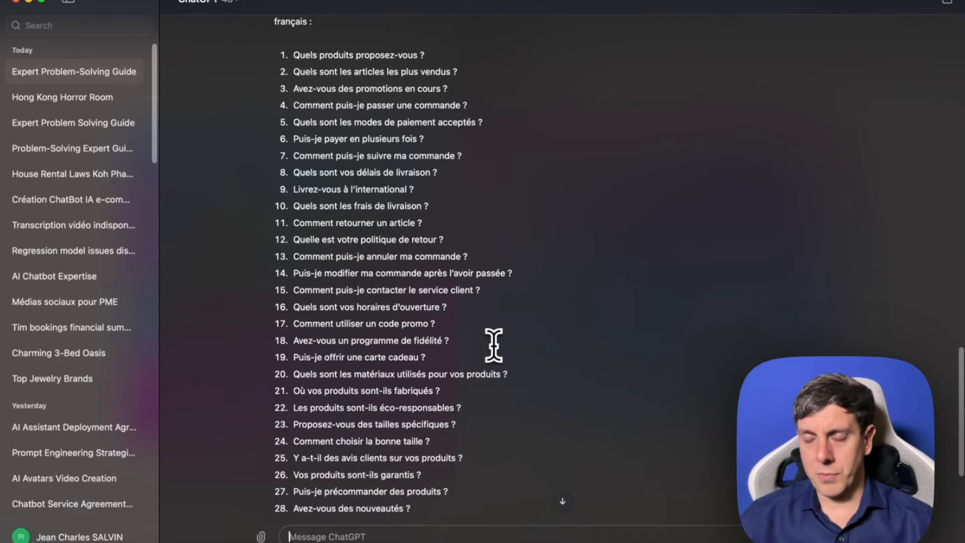
- Ask in French to sort these questions into 4 to 5 categories maximum, and look over the "Commandes et Livraison" group
{"action": "scroll", "coordinate": [473, 347], "scroll_direction": "down", "scroll_amount": 3}
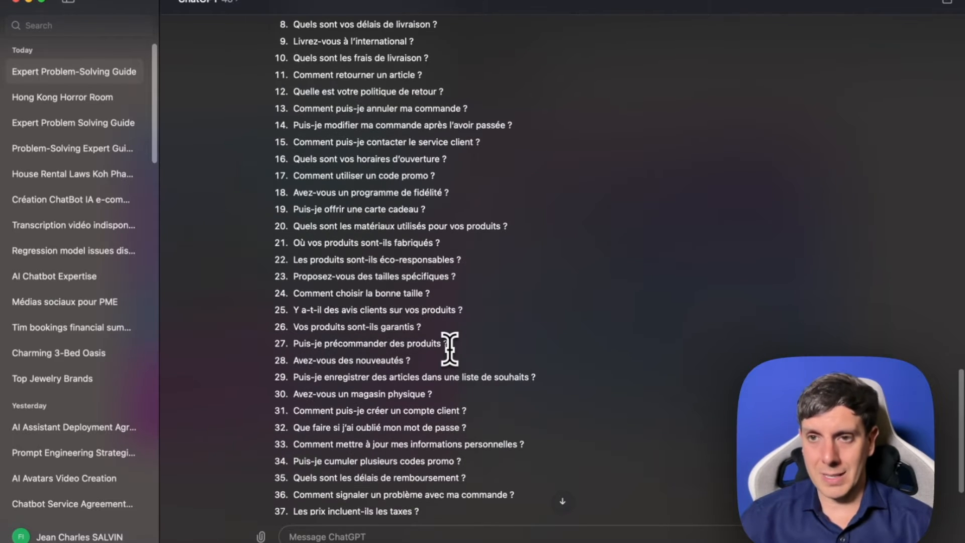
{"action": "scroll", "coordinate": [460, 347], "scroll_direction": "up", "scroll_amount": 2}
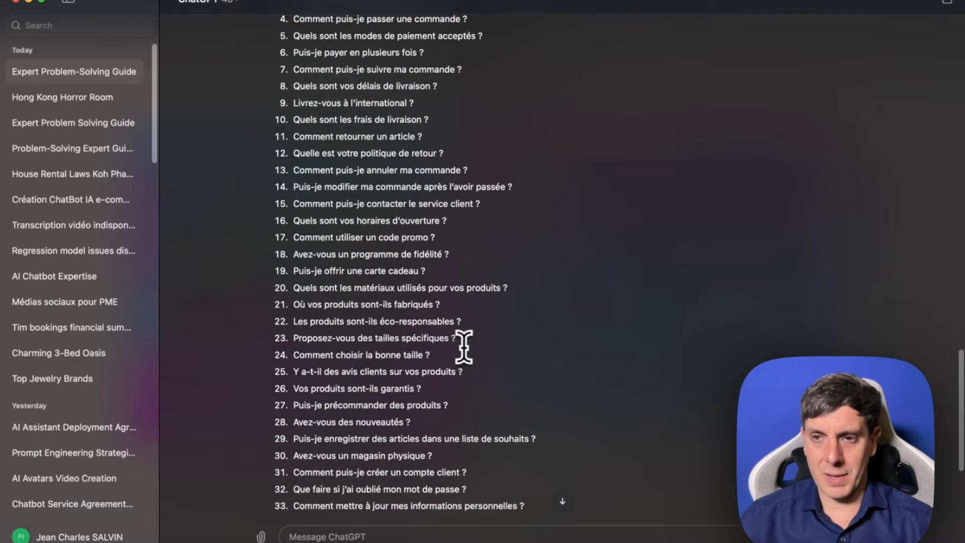
{"action": "scroll", "coordinate": [472, 351], "scroll_direction": "up", "scroll_amount": 1}
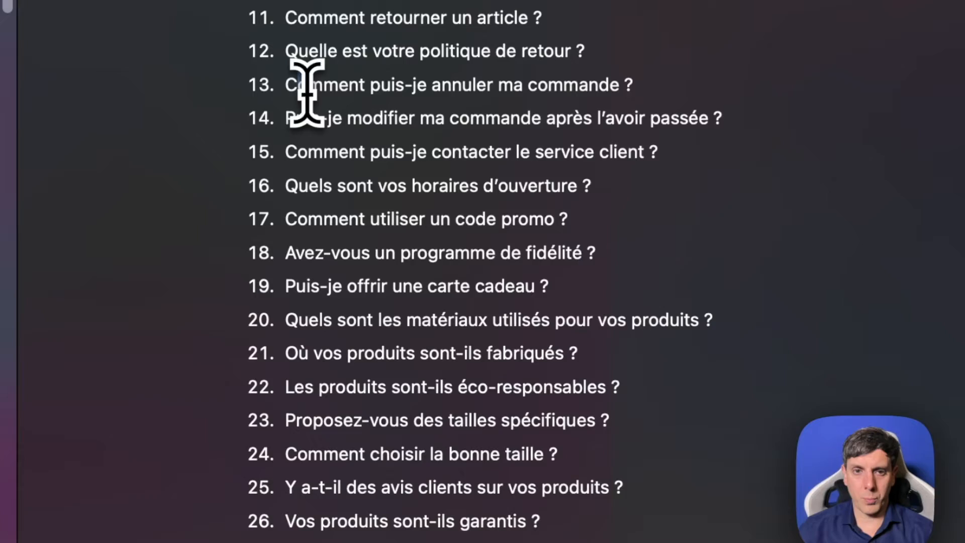
{"action": "scroll", "coordinate": [497, 211], "scroll_direction": "down", "scroll_amount": 10}
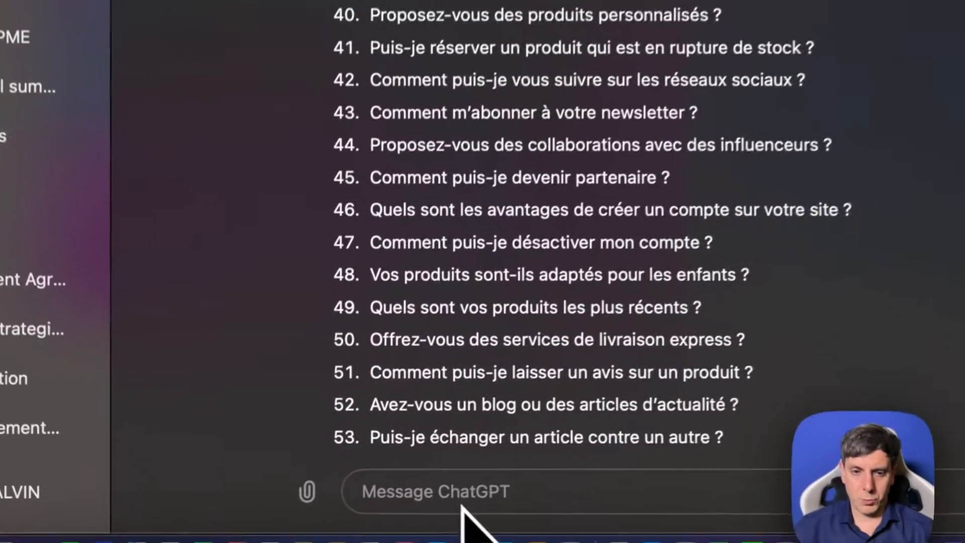
{"action": "type", "text": "peux tu me classer par"}
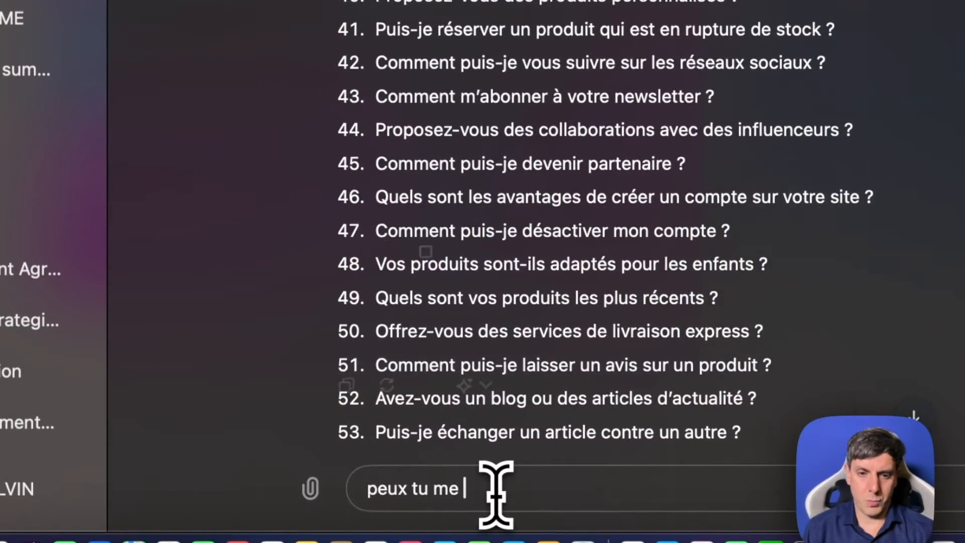
{"action": "type", "text": " cat"}
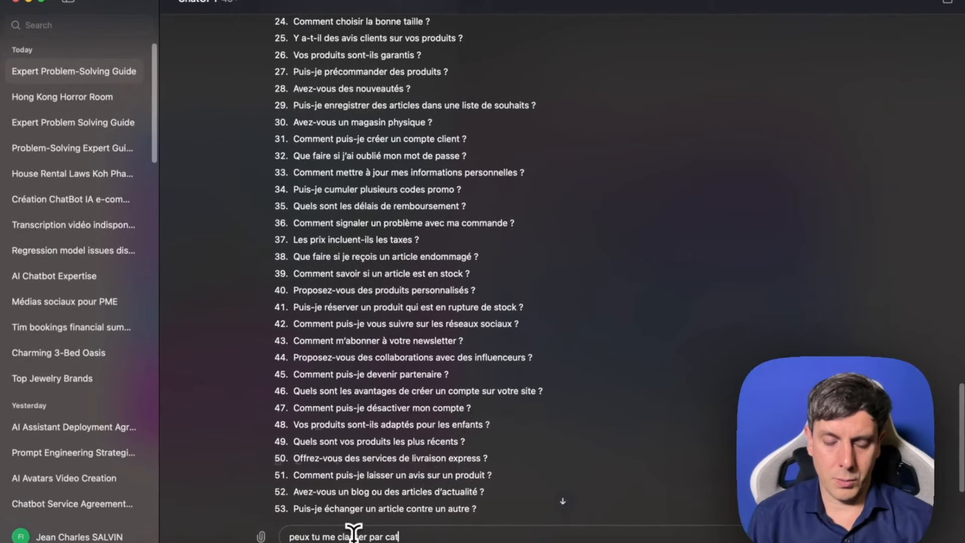
{"action": "type", "text": "egories (4 a "}
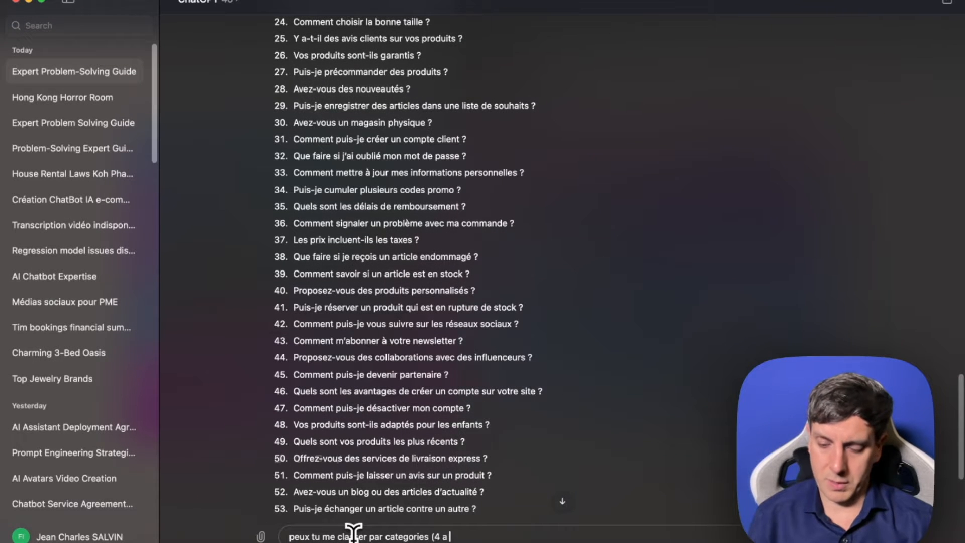
{"action": "type", "text": "5 maximum ces questions)"}
{"action": "key", "text": "Return"}
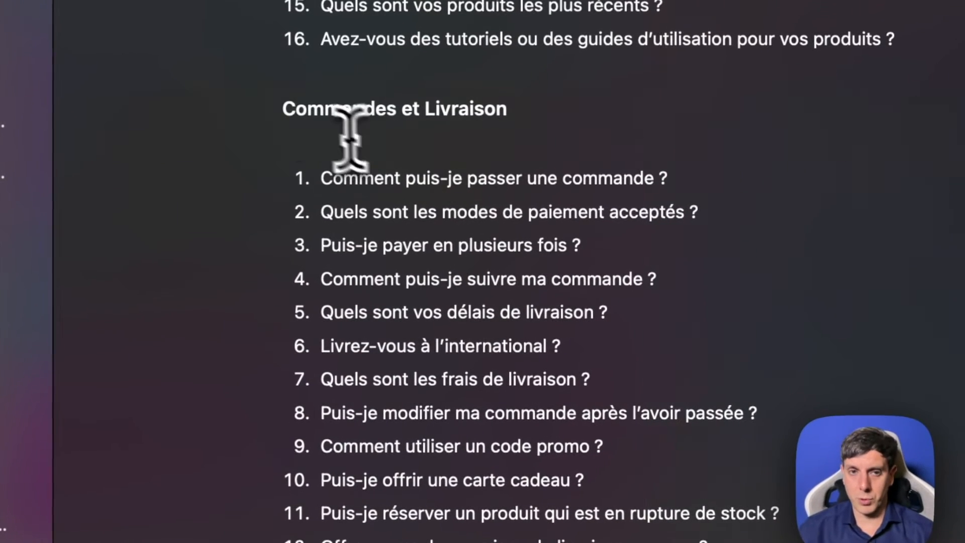
{"action": "left_click_drag", "start_coordinate": [285, 114], "coordinate": [530, 347]}
{"action": "left_click", "coordinate": [530, 333]}
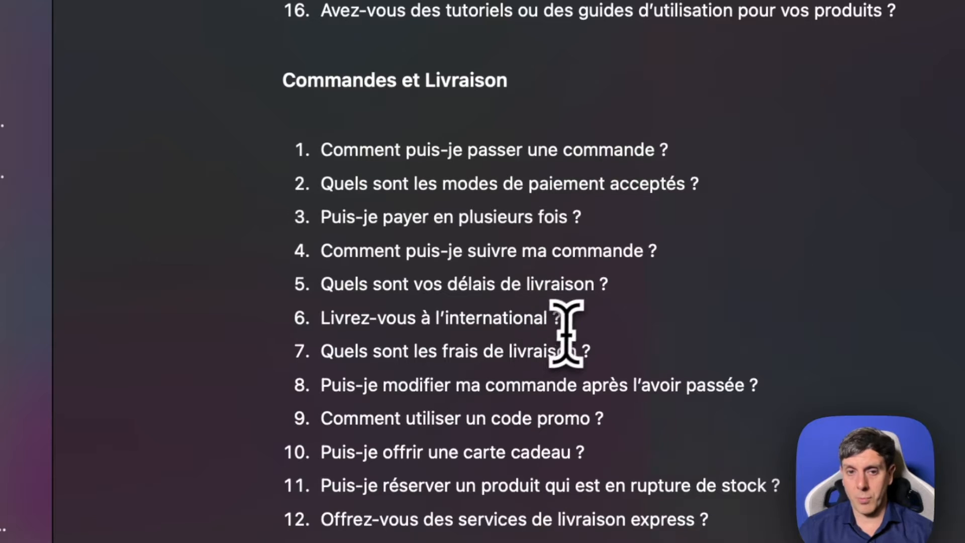
- Examine the sorted question groups in the ChatGPT answer, from "Produits et Services" through "Informations Générales et Compte Client"
{"action": "scroll", "coordinate": [565, 324], "scroll_direction": "down", "scroll_amount": 6}
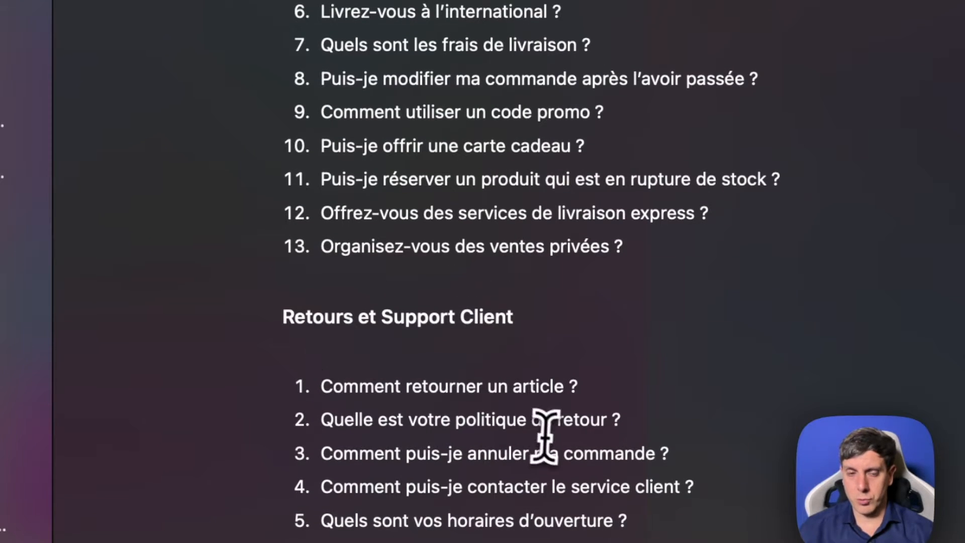
{"action": "scroll", "coordinate": [685, 420], "scroll_direction": "down", "scroll_amount": 2}
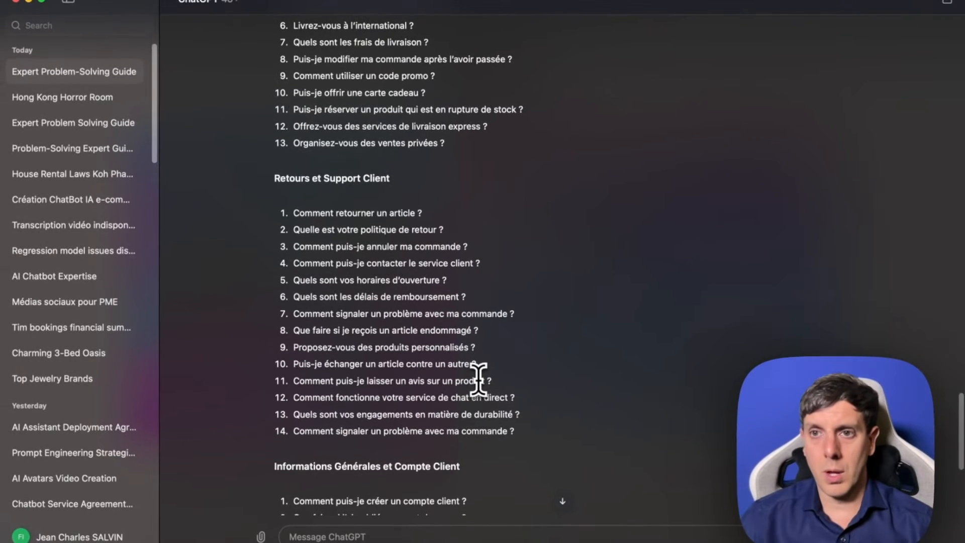
{"action": "scroll", "coordinate": [478, 380], "scroll_direction": "down", "scroll_amount": 5}
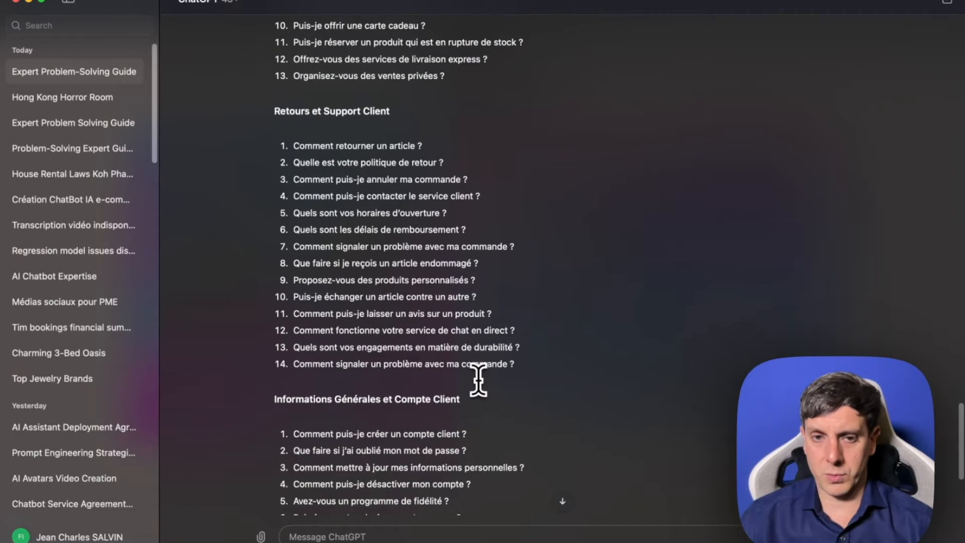
{"action": "scroll", "coordinate": [424, 374], "scroll_direction": "down", "scroll_amount": 4}
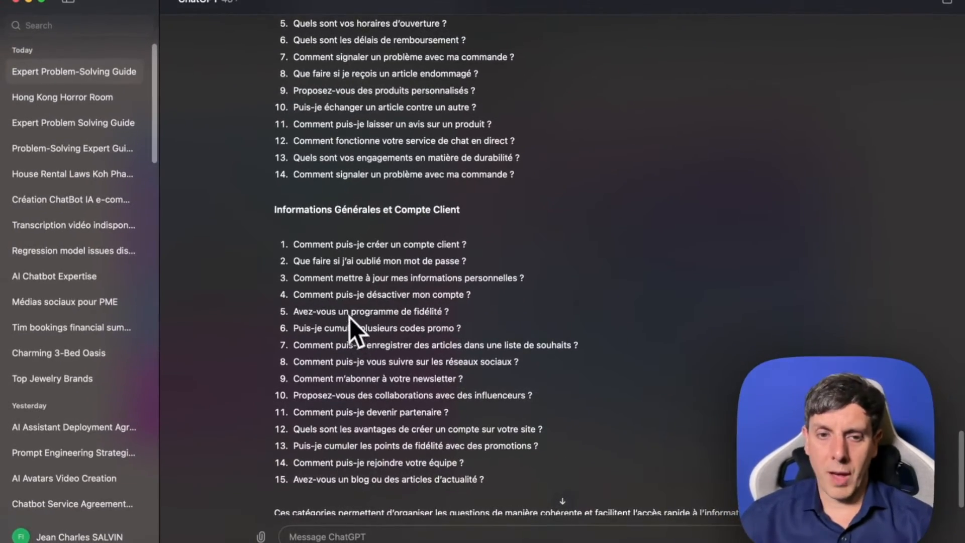
{"action": "scroll", "coordinate": [362, 322], "scroll_direction": "down", "scroll_amount": 2}
{"action": "scroll", "coordinate": [398, 321], "scroll_direction": "up", "scroll_amount": 15}
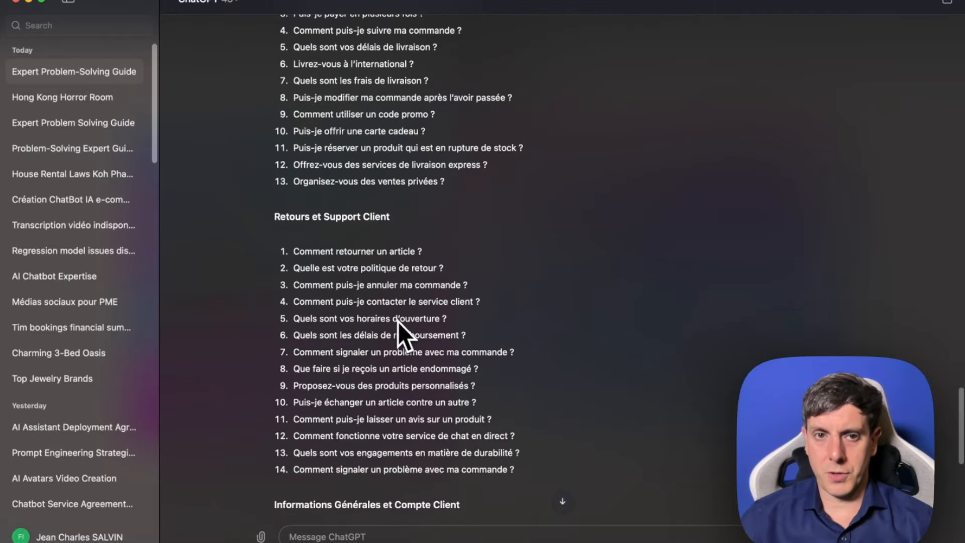
{"action": "scroll", "coordinate": [399, 321], "scroll_direction": "up", "scroll_amount": 6}
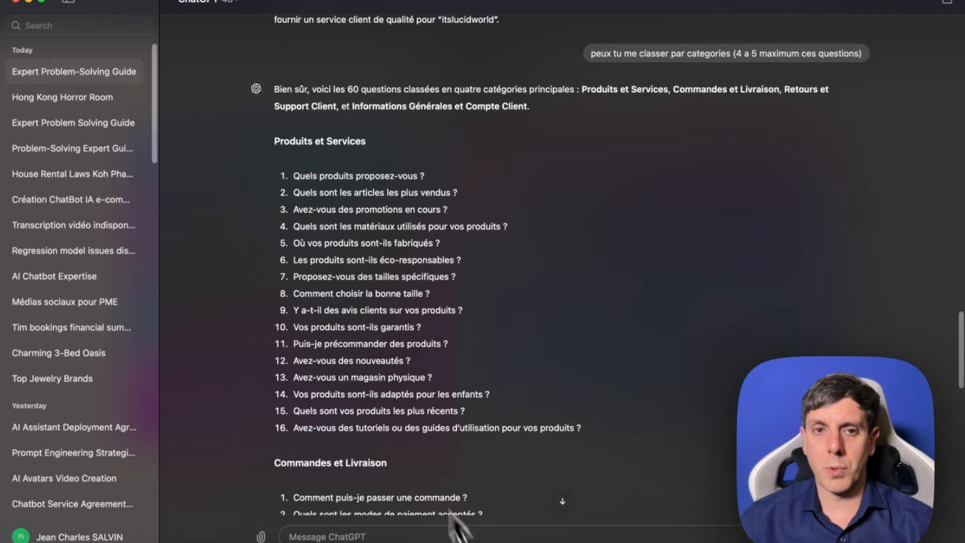
{"action": "scroll", "coordinate": [422, 372], "scroll_direction": "down", "scroll_amount": 10}
{"action": "scroll", "coordinate": [421, 373], "scroll_direction": "down", "scroll_amount": 5}
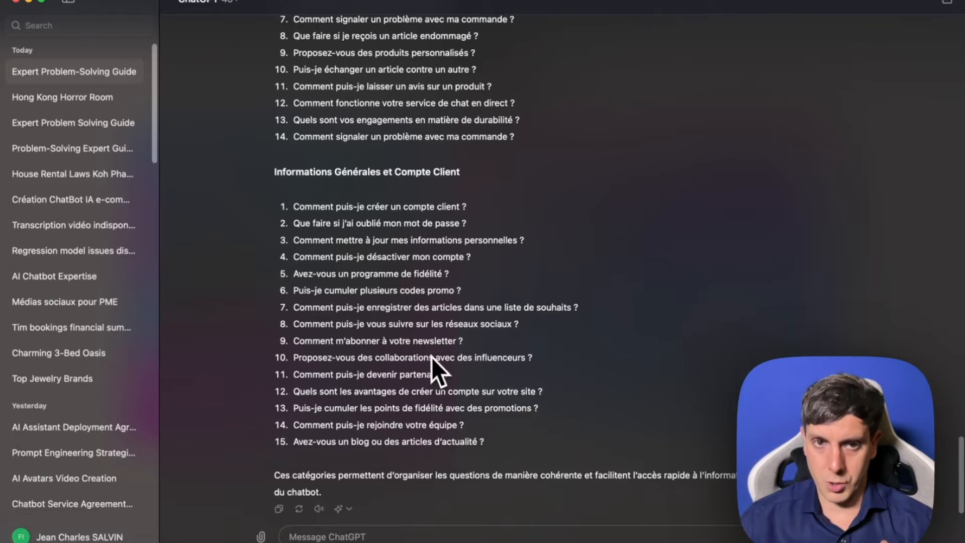
{"action": "scroll", "coordinate": [434, 358], "scroll_direction": "up", "scroll_amount": 10}
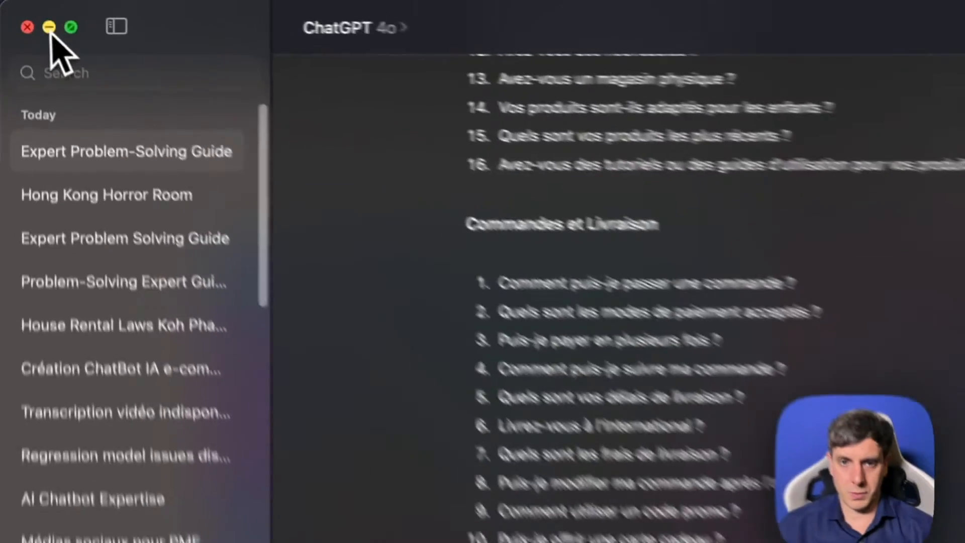
- Minimise ChatGPT, switch to Voiceflow in the browser and go from the Ava - Lucid Chatbot project to the overview of all assistants
{"action": "left_click", "coordinate": [29, 1]}
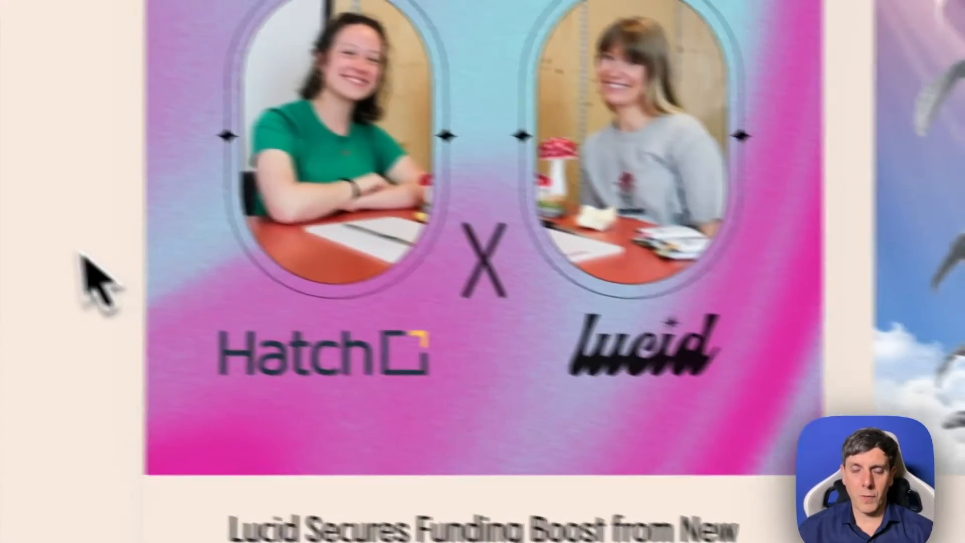
{"action": "scroll", "coordinate": [83, 252], "scroll_direction": "down", "scroll_amount": 5}
{"action": "scroll", "coordinate": [157, 241], "scroll_direction": "up", "scroll_amount": 10}
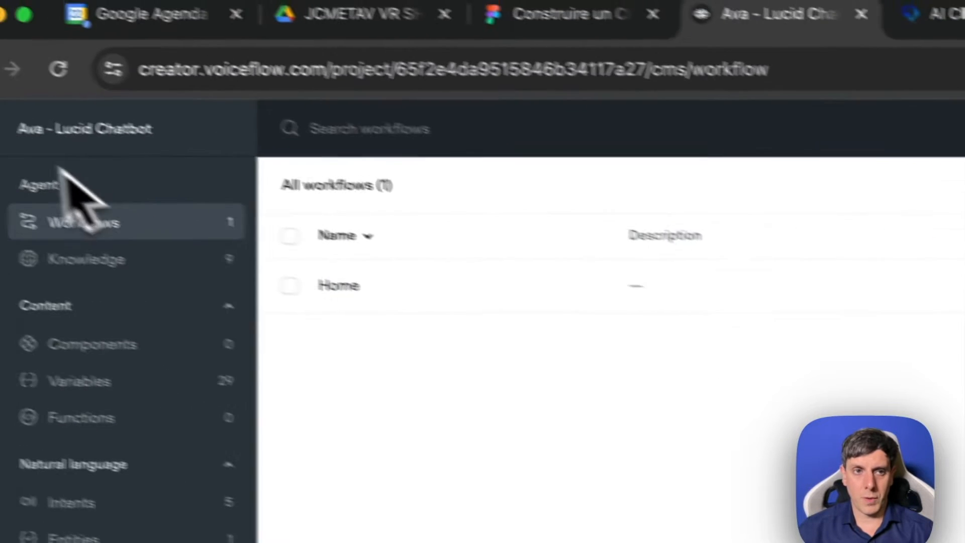
{"action": "left_click", "coordinate": [21, 146]}
{"action": "left_click", "coordinate": [121, 196]}
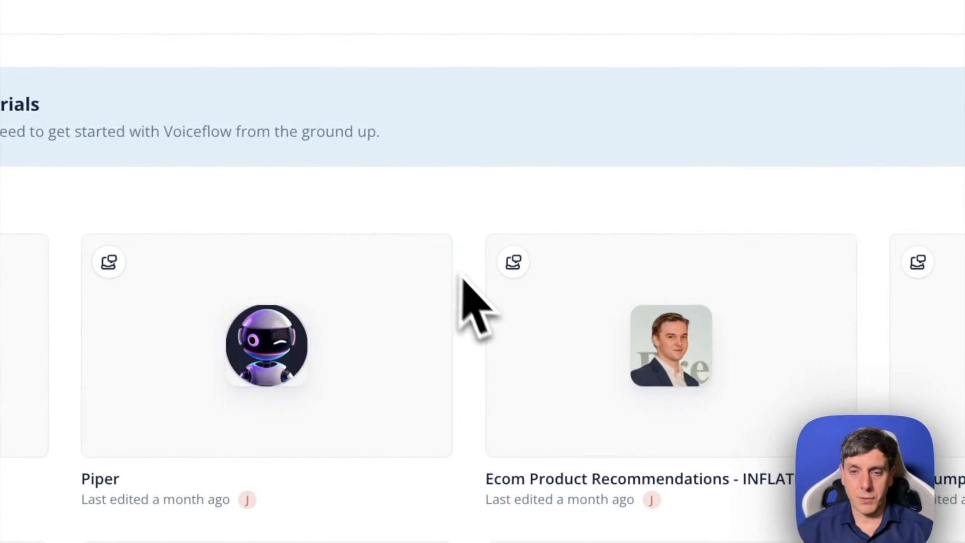
{"action": "mouse_move", "coordinate": [574, 230]}
{"action": "scroll", "coordinate": [543, 382], "scroll_direction": "down", "scroll_amount": 10}
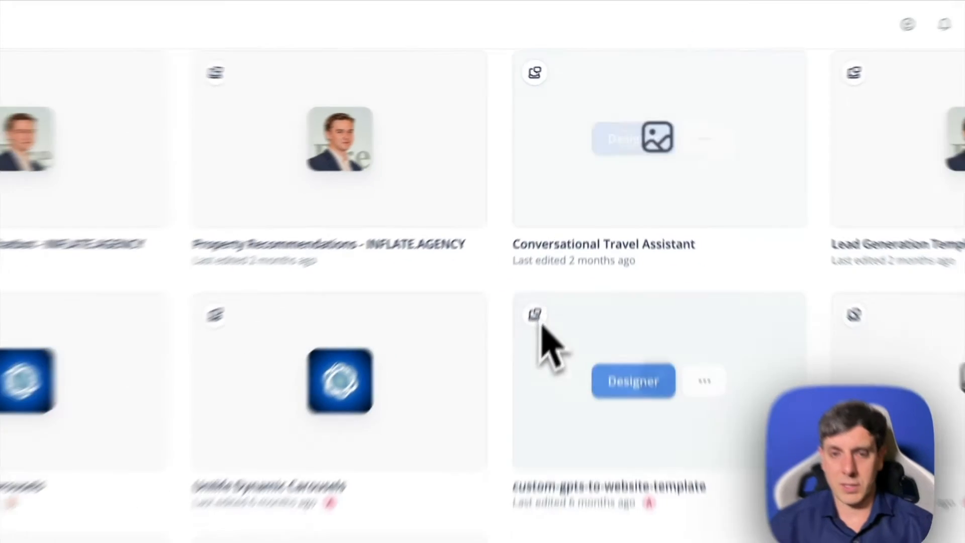
{"action": "scroll", "coordinate": [500, 206], "scroll_direction": "up", "scroll_amount": 8}
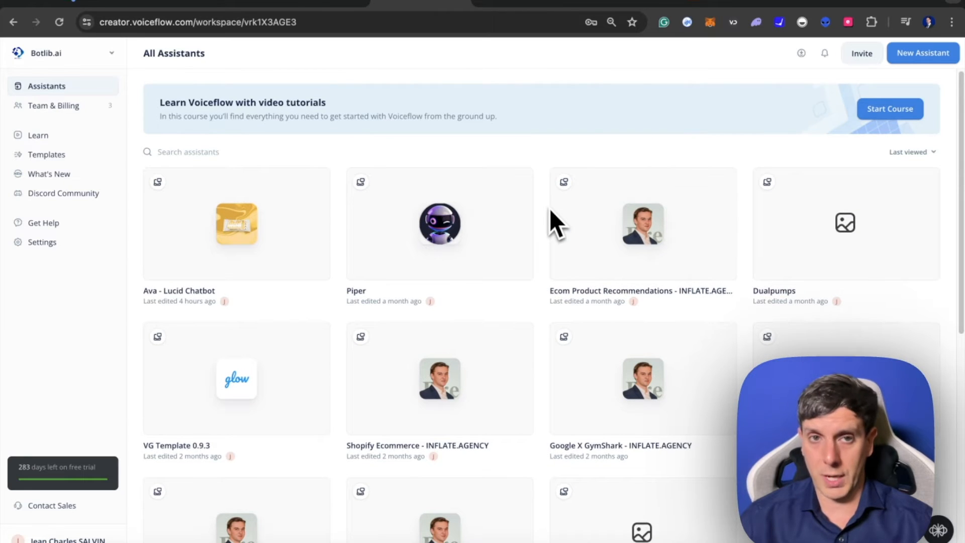
- Start a new assistant named "Lucid [VIDEO]" with the Chat modality
{"action": "mouse_move", "coordinate": [442, 366]}
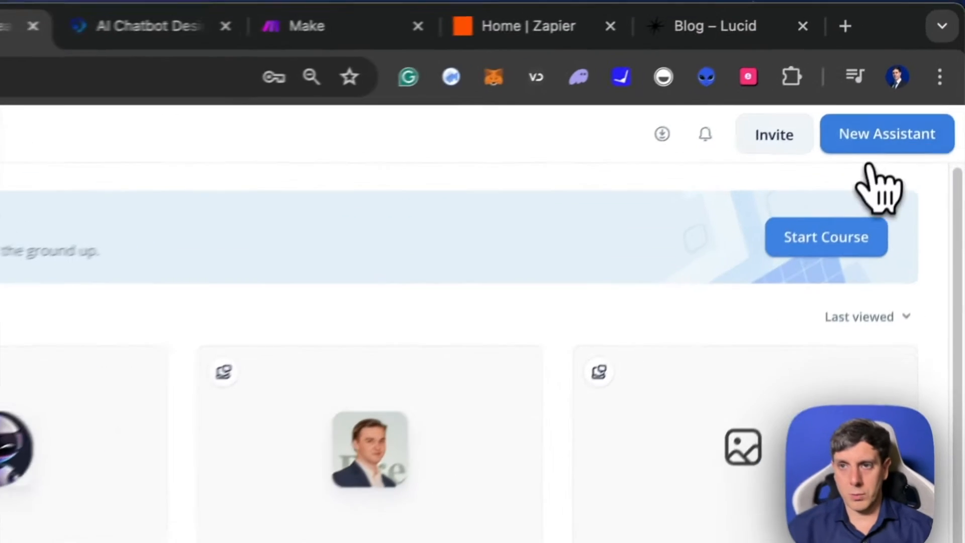
{"action": "left_click", "coordinate": [920, 55]}
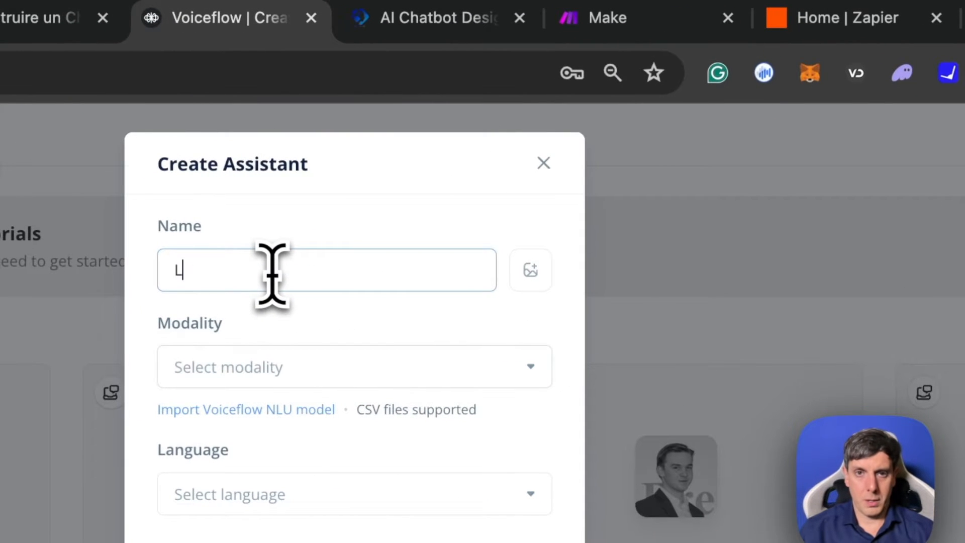
{"action": "type", "text": "Lucid "}
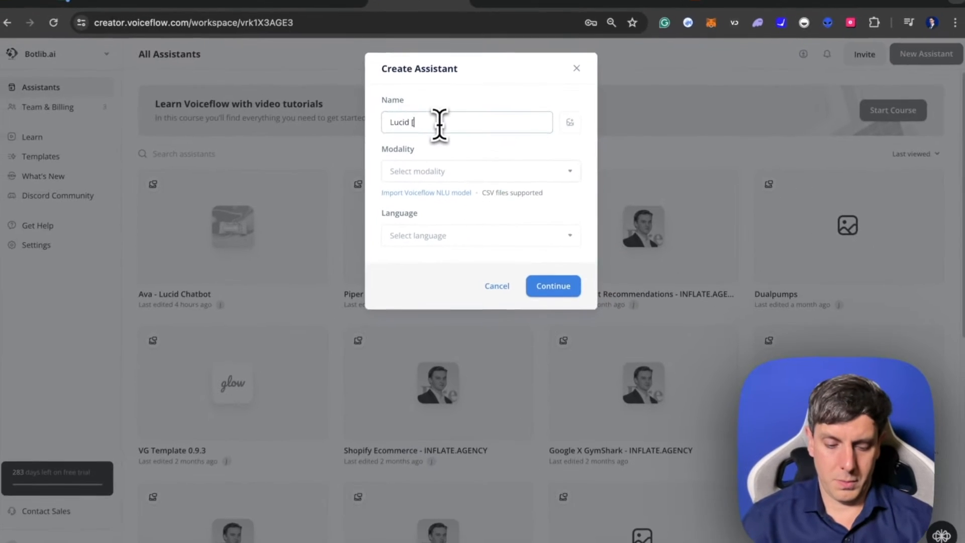
{"action": "type", "text": "[VIDEO"}
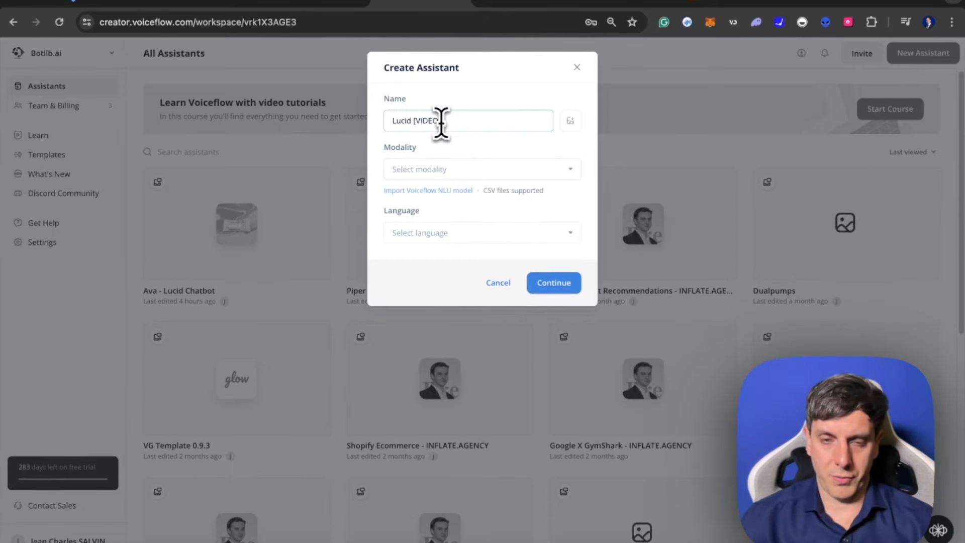
{"action": "type", "text": "]"}
{"action": "left_click", "coordinate": [478, 167]}
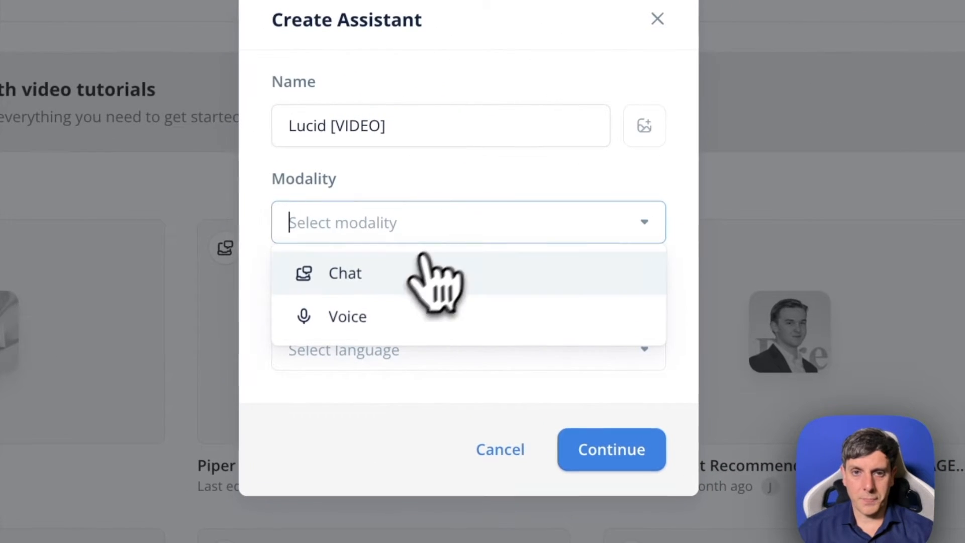
{"action": "left_click", "coordinate": [354, 279]}
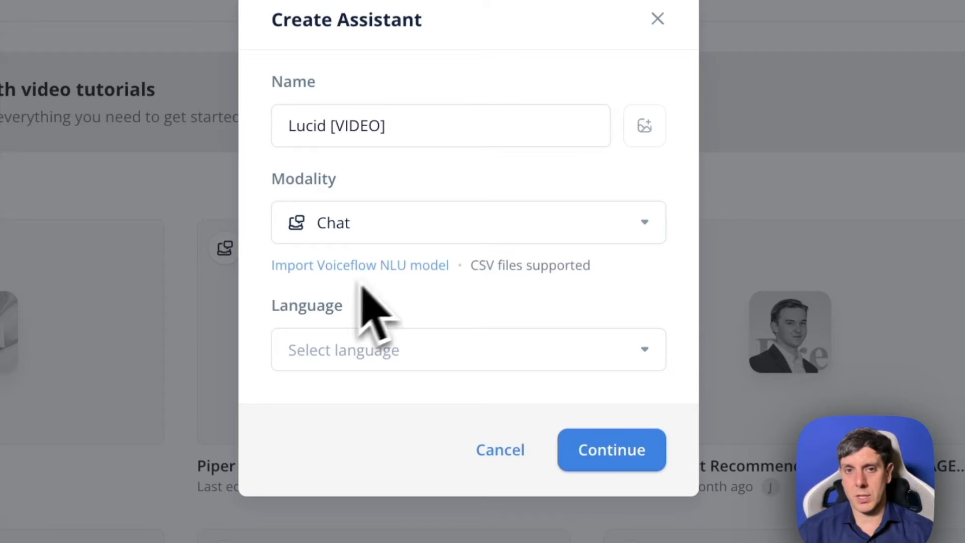
- Set the assistant's language to French (fr-FR) and create it without adding individual workspace members
{"action": "left_click", "coordinate": [433, 349]}
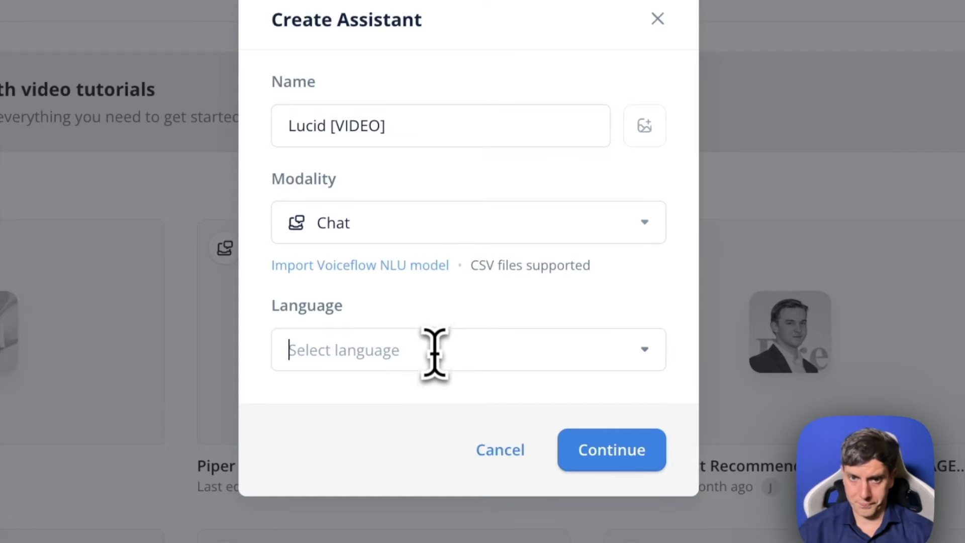
{"action": "type", "text": "fra"}
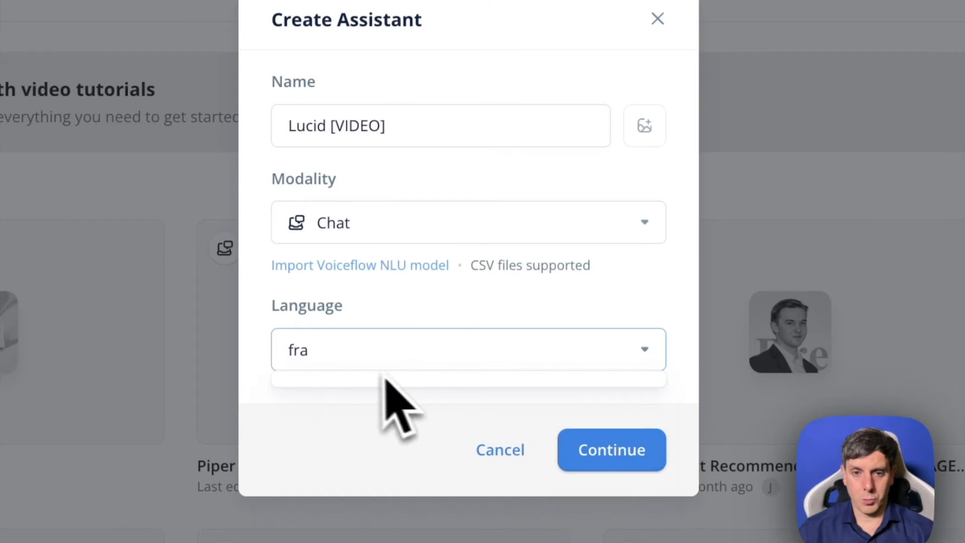
{"action": "key", "text": "BackSpace"}
{"action": "type", "text": "e"}
{"action": "left_click", "coordinate": [370, 401]}
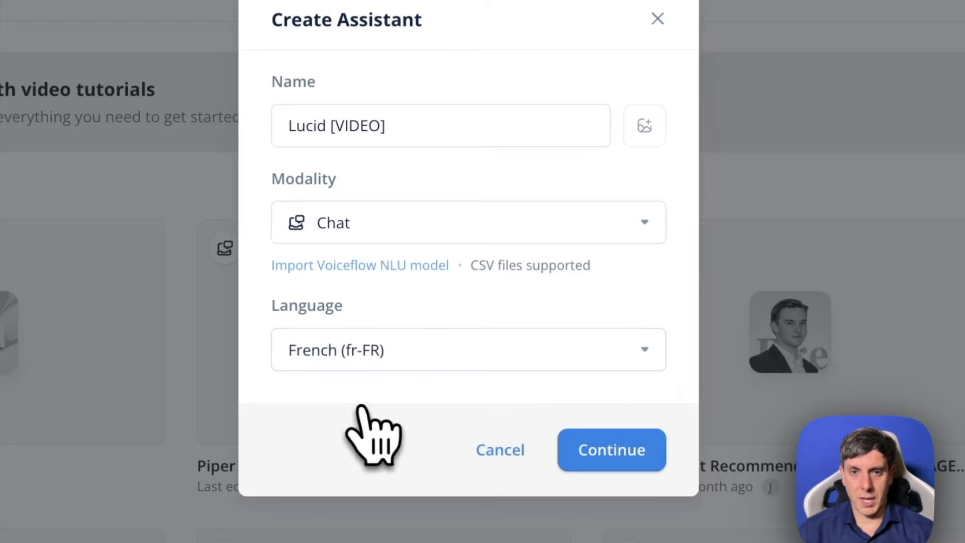
{"action": "left_click", "coordinate": [611, 452]}
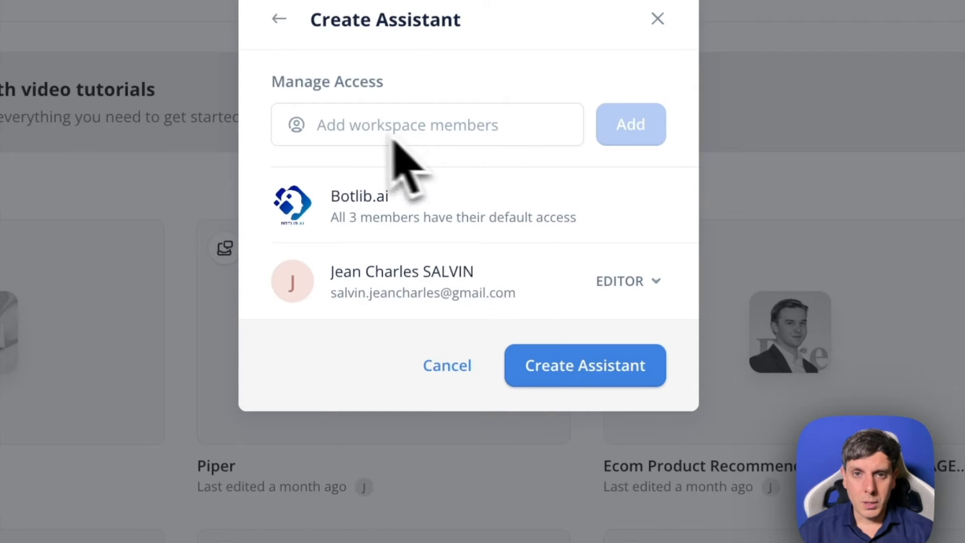
{"action": "left_click", "coordinate": [427, 125]}
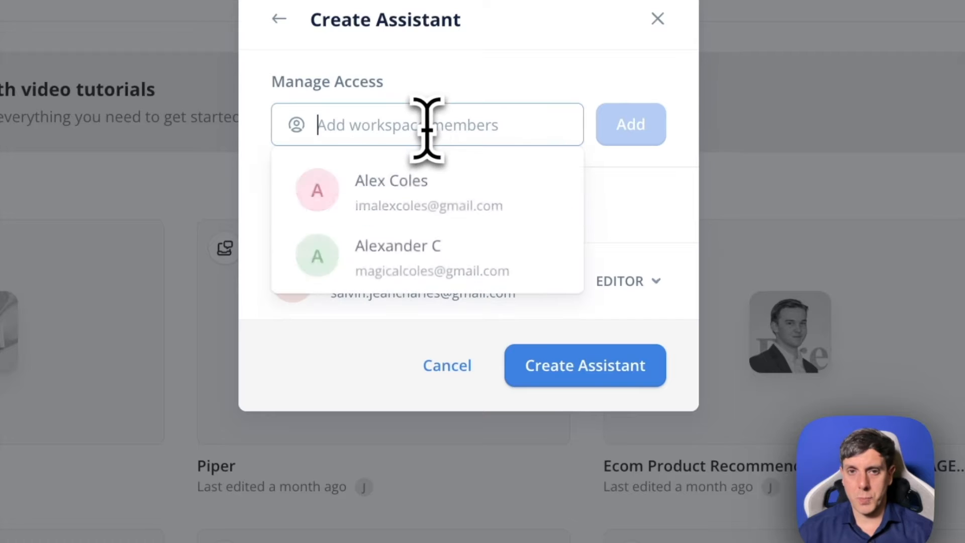
{"action": "left_click", "coordinate": [491, 97]}
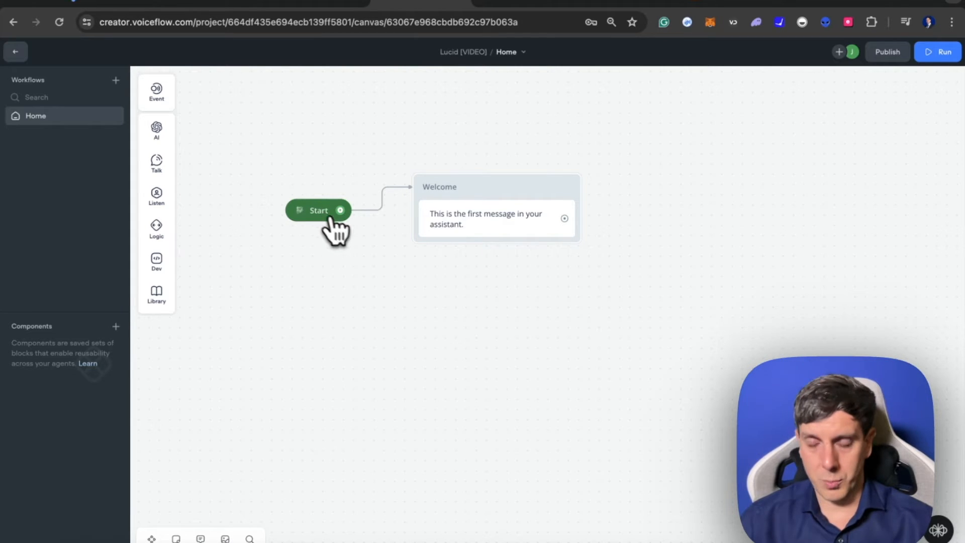
- Leave the Home workflow canvas and open the data source options in the Lucid [VIDEO] project's knowledge base
{"action": "scroll", "coordinate": [411, 231], "scroll_direction": "down", "scroll_amount": 5}
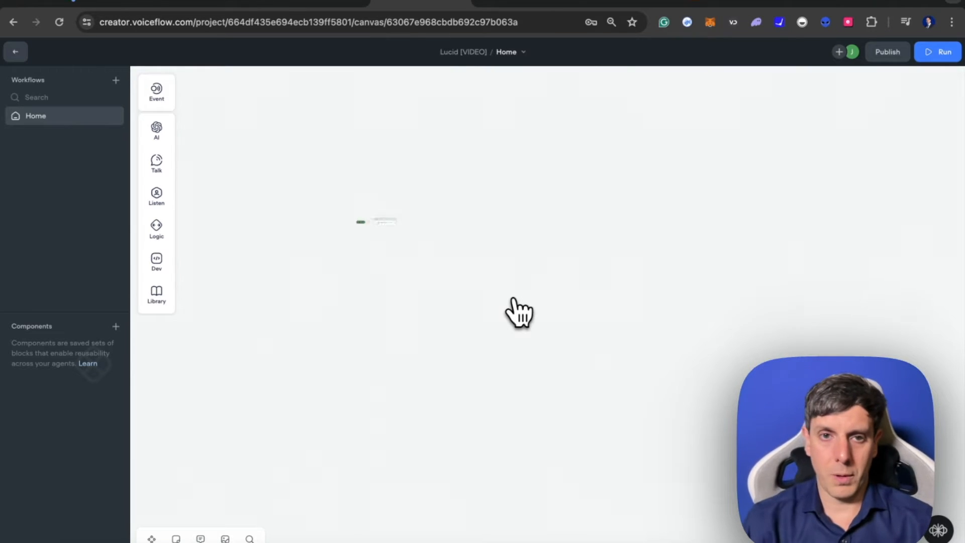
{"action": "scroll", "coordinate": [517, 311], "scroll_direction": "up", "scroll_amount": 5}
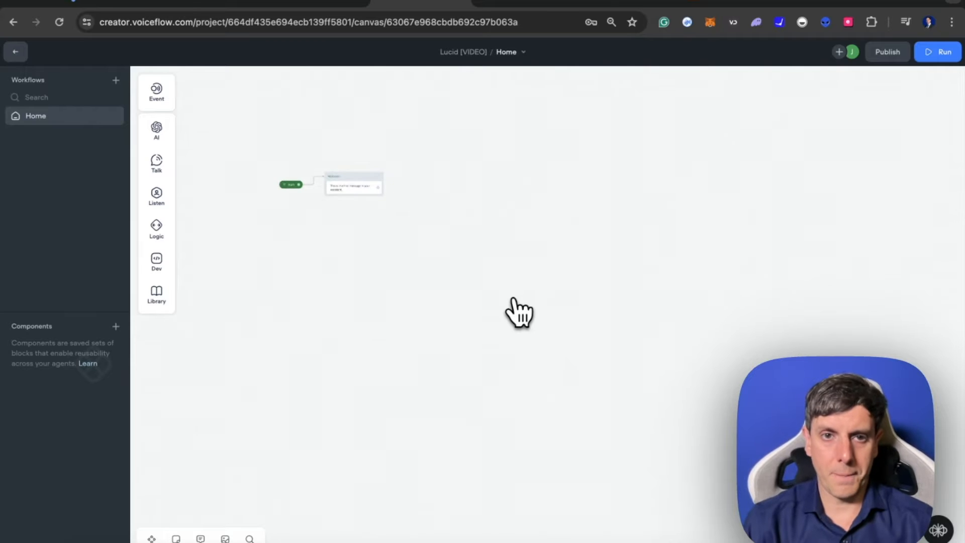
{"action": "scroll", "coordinate": [514, 301], "scroll_direction": "down", "scroll_amount": 1}
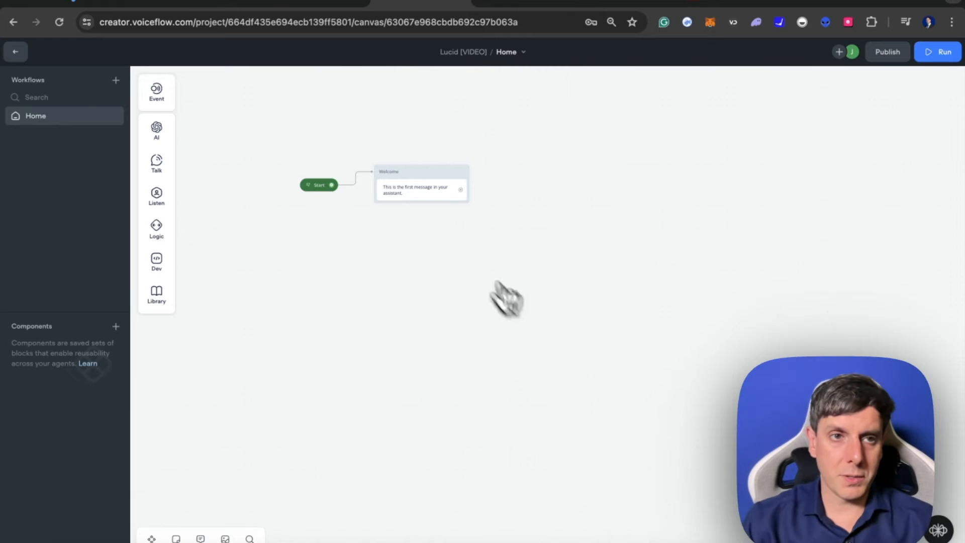
{"action": "left_click", "coordinate": [22, 59]}
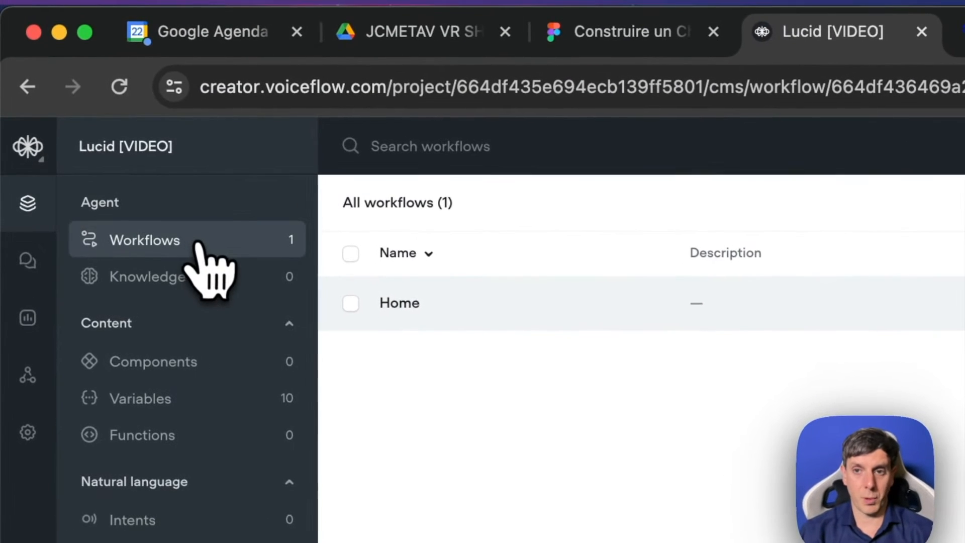
{"action": "left_click", "coordinate": [191, 279]}
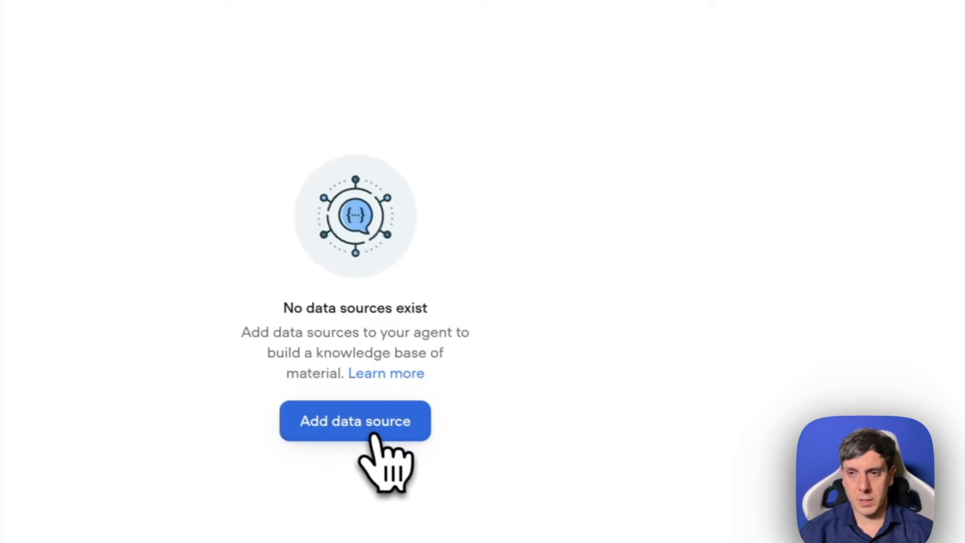
{"action": "left_click", "coordinate": [367, 432]}
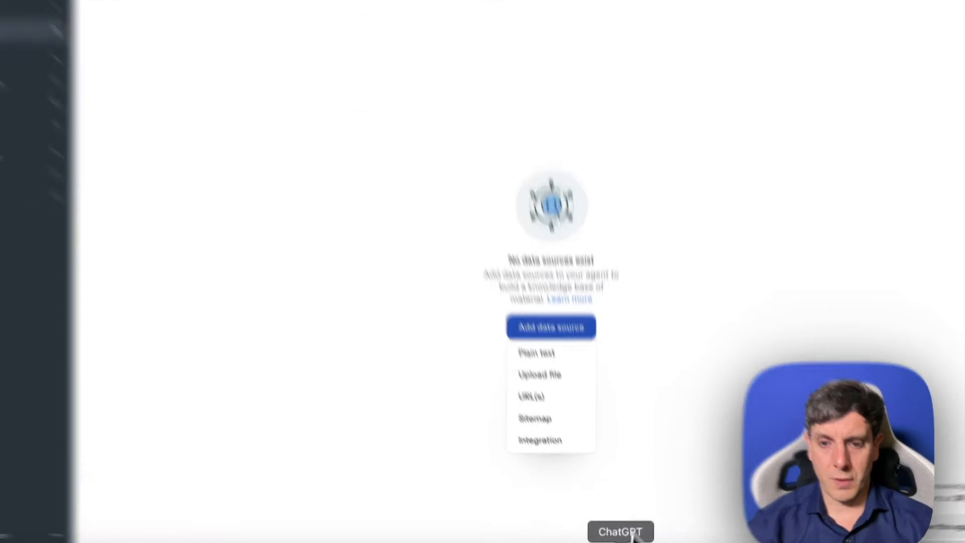
{"action": "left_click", "coordinate": [623, 540]}
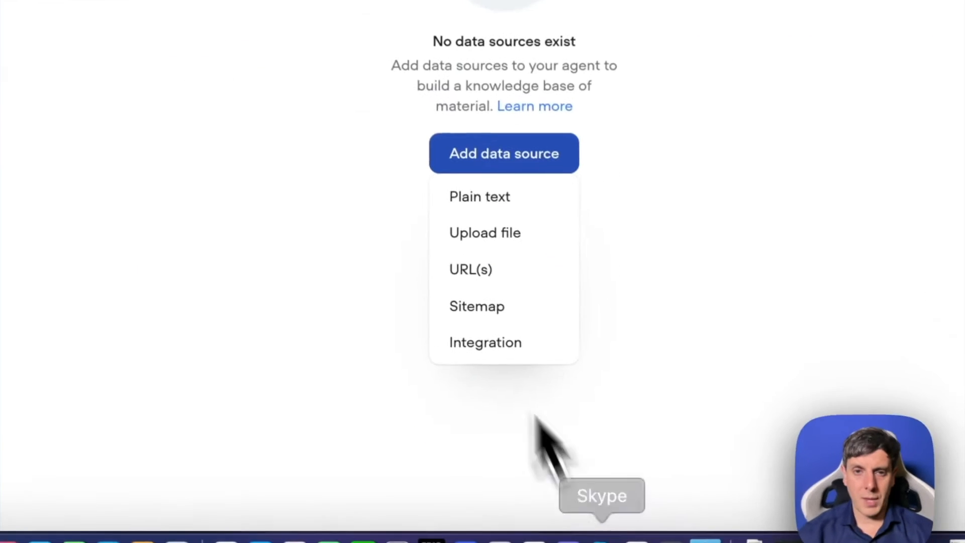
{"action": "scroll", "coordinate": [367, 137], "scroll_direction": "down", "scroll_amount": 8}
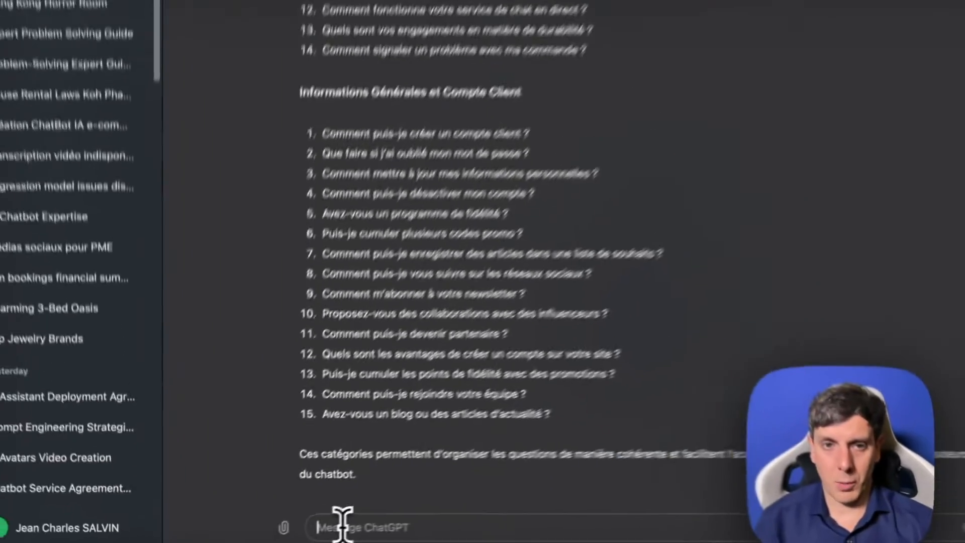
{"action": "type", "text": "peux tu connecter a"}
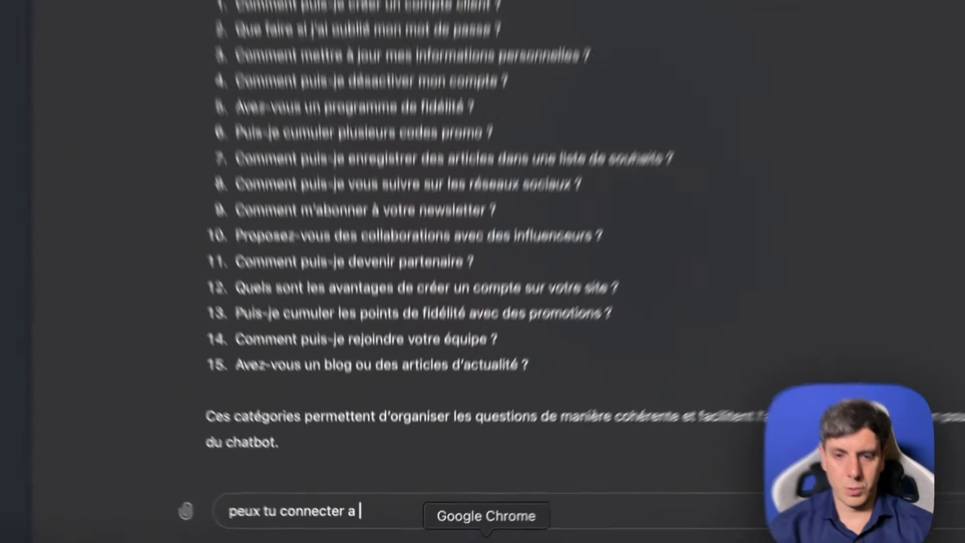
- Switch to the Lucid site's blog in the browser, open the Maca Magic article and copy its web address
{"action": "left_click", "coordinate": [461, 542]}
{"action": "left_click", "coordinate": [737, 25]}
{"action": "left_click", "coordinate": [343, 72]}
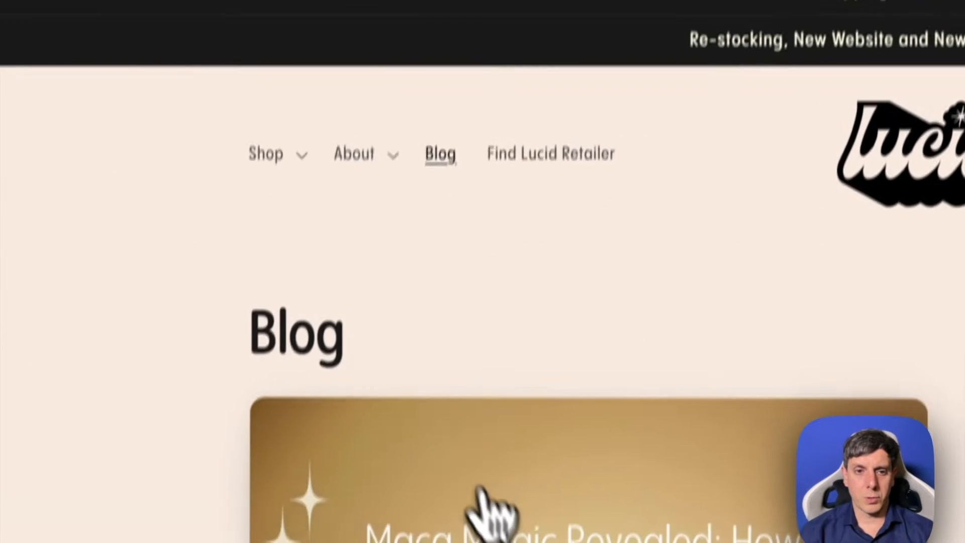
{"action": "left_click", "coordinate": [509, 536]}
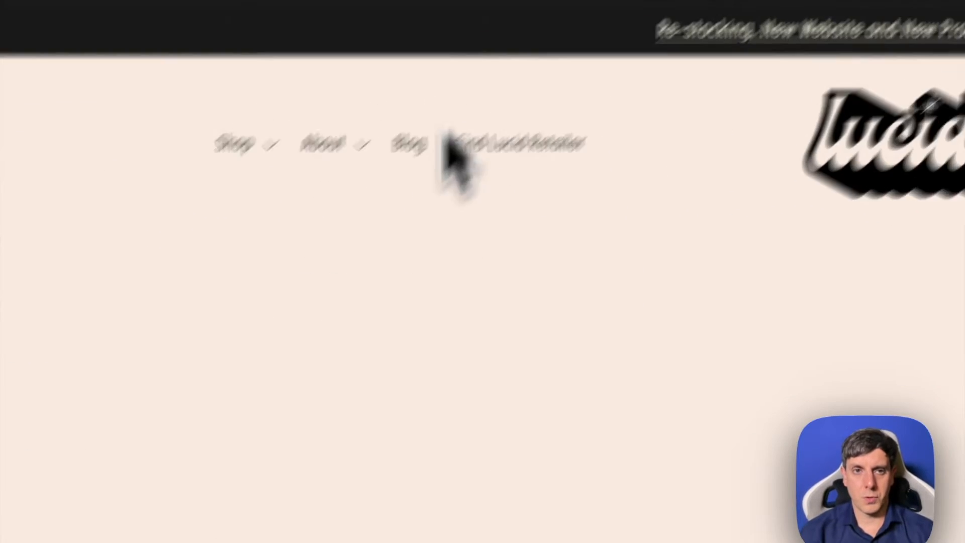
{"action": "left_click", "coordinate": [276, 73]}
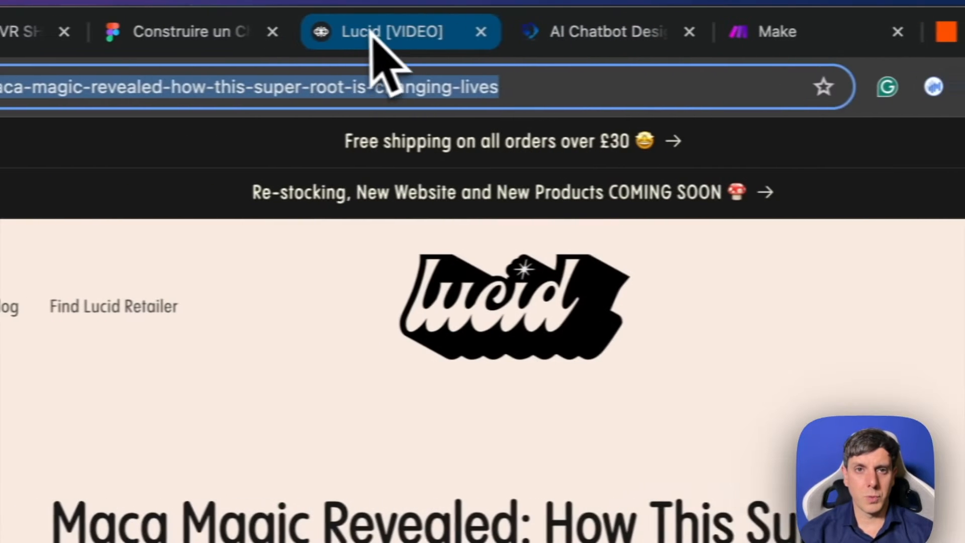
- Import the copied Maca Magic article URL into the Lucid [VIDEO] knowledge base with a monthly refresh rate
{"action": "left_click", "coordinate": [69, 32]}
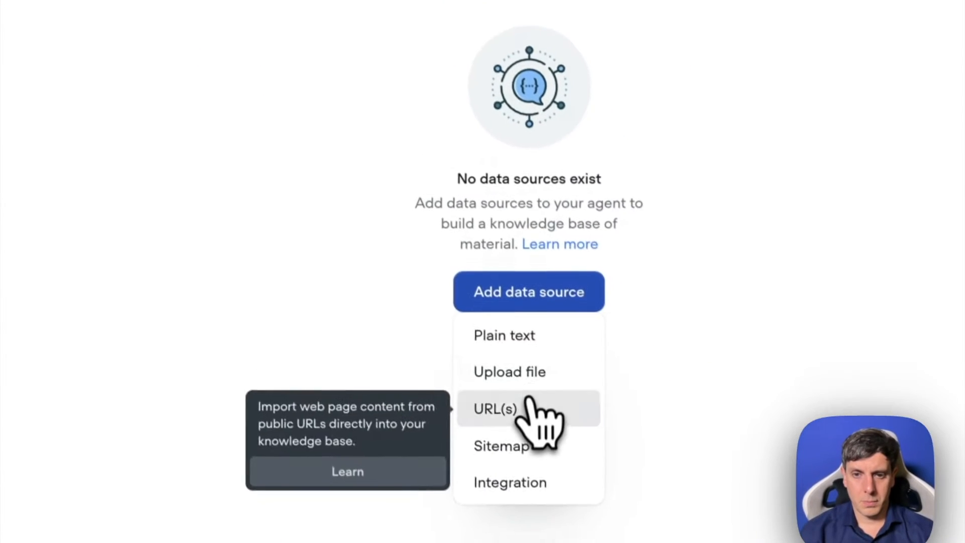
{"action": "left_click", "coordinate": [525, 407]}
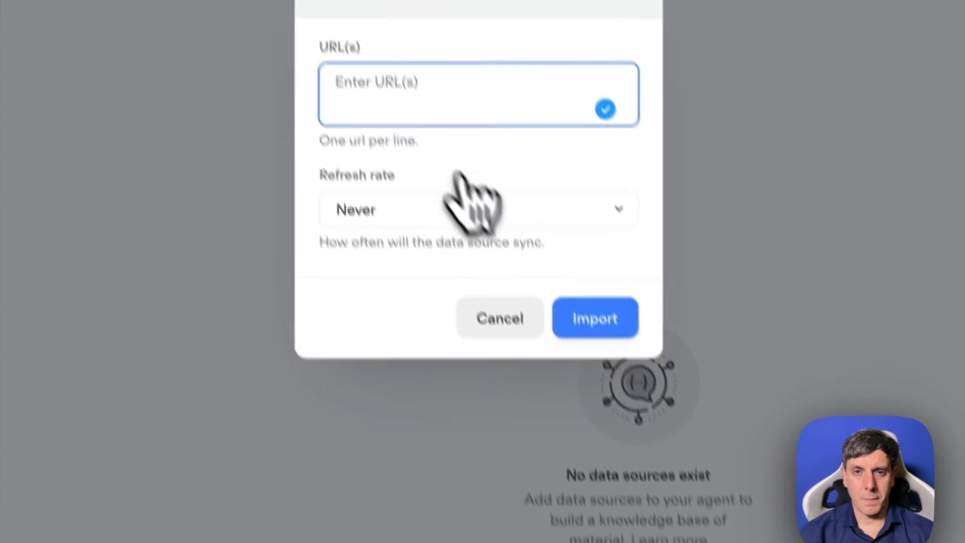
{"action": "key", "text": "ctrl+v"}
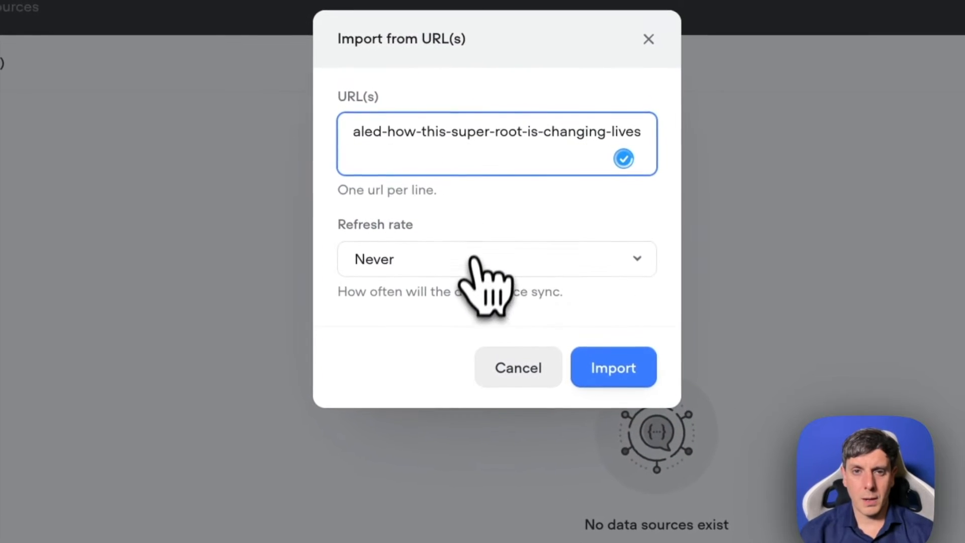
{"action": "left_click", "coordinate": [457, 212]}
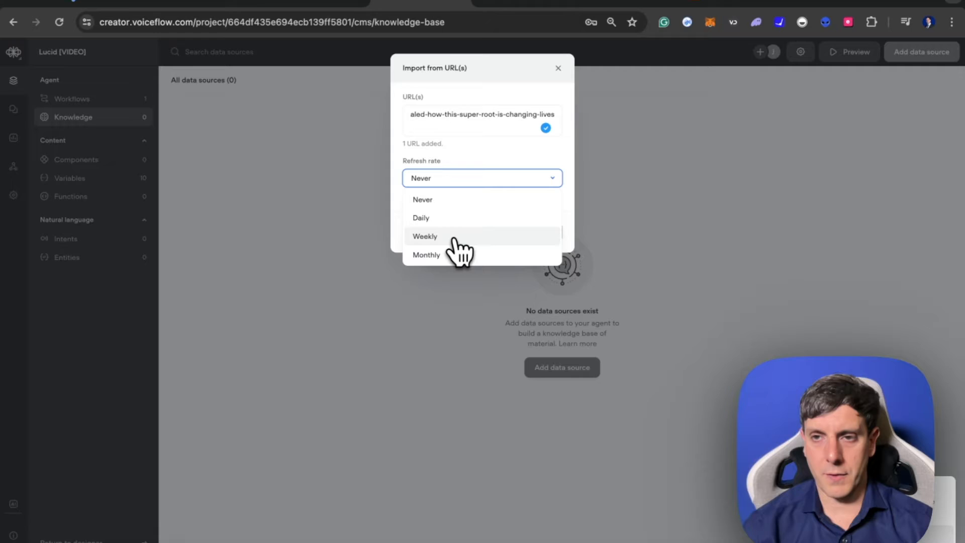
{"action": "left_click", "coordinate": [455, 255]}
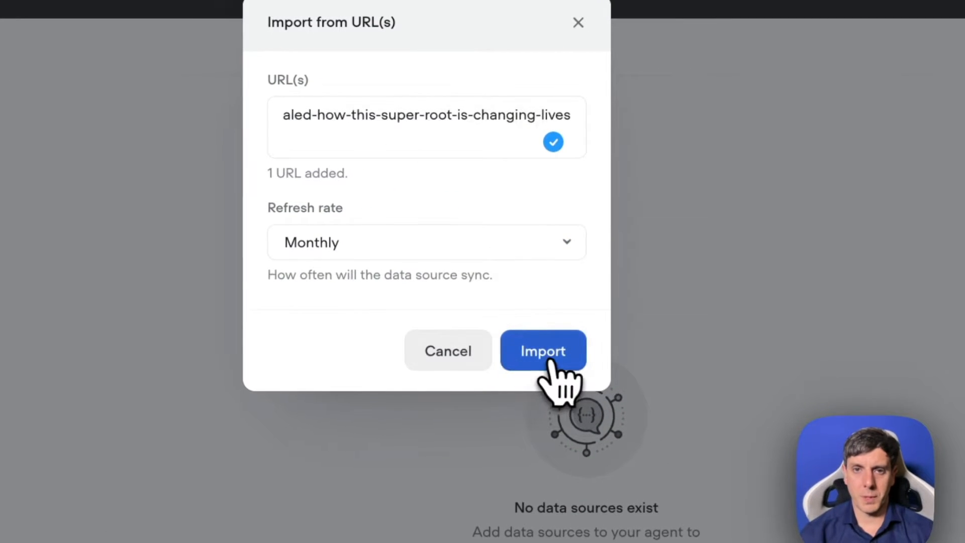
{"action": "left_click", "coordinate": [551, 363]}
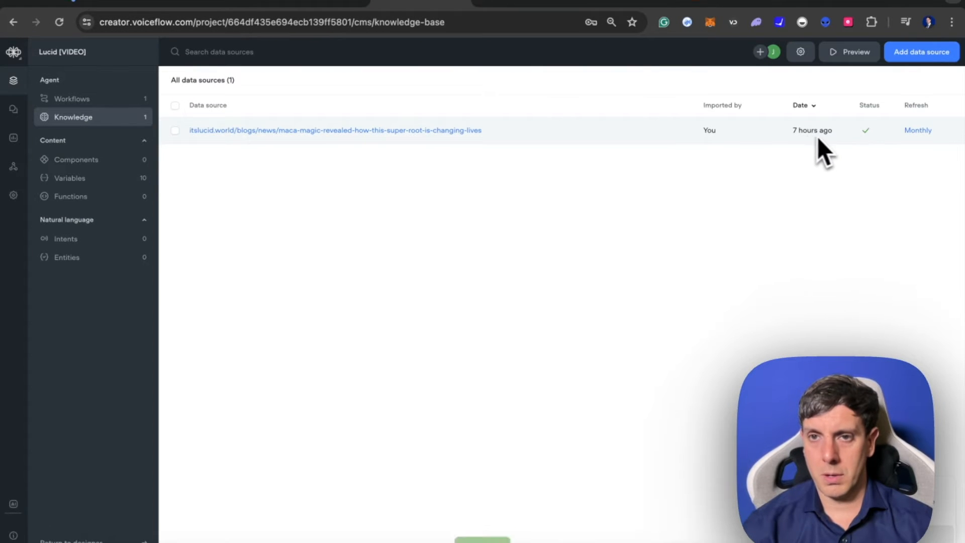
- Go back to the Lucid blog, open the Reishi Magic article, select its web address and return to the Voiceflow knowledge base
{"action": "left_click", "coordinate": [834, 2]}
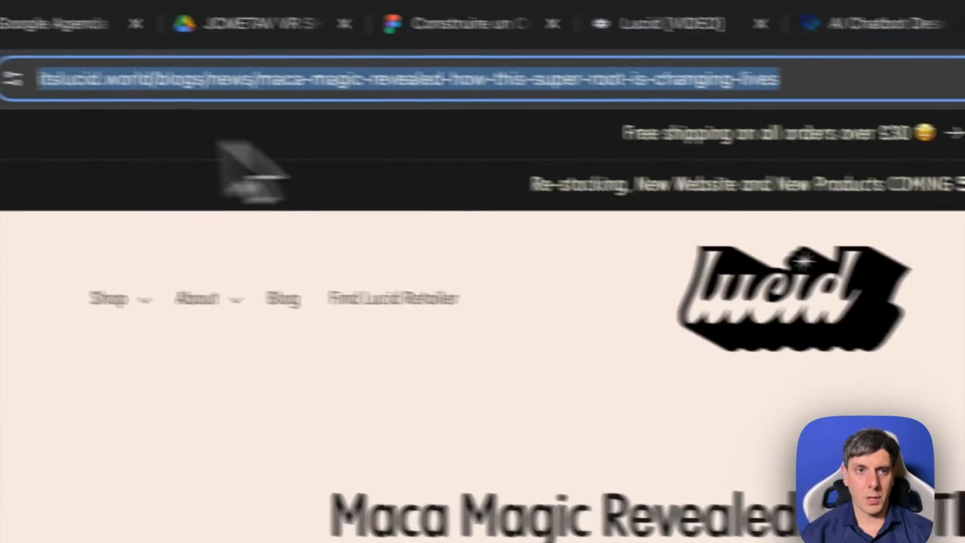
{"action": "left_click", "coordinate": [10, 86]}
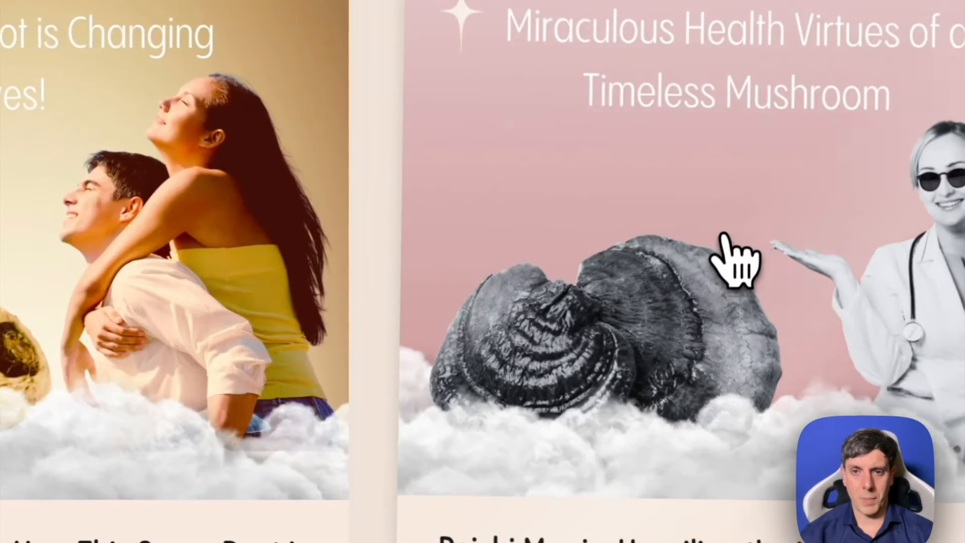
{"action": "left_click", "coordinate": [734, 254]}
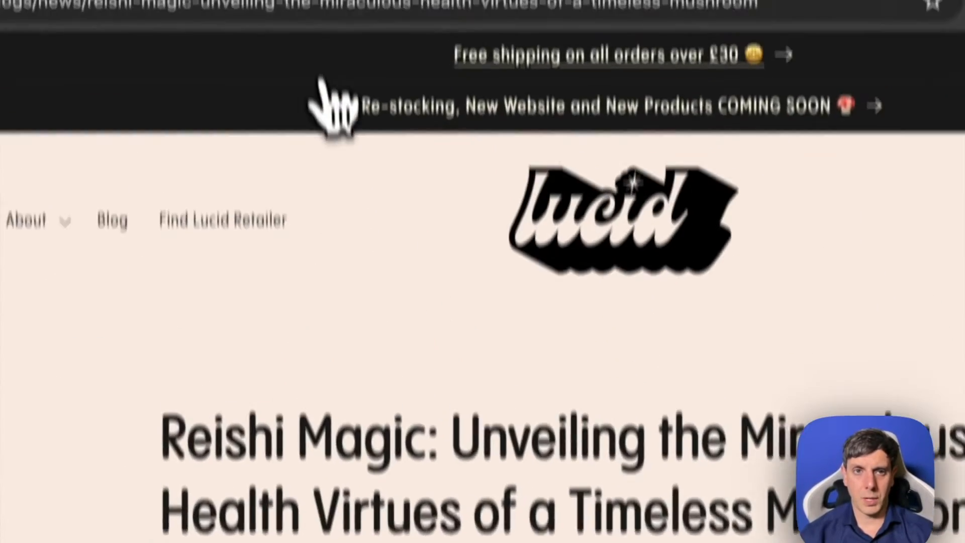
{"action": "left_click", "coordinate": [292, 87]}
{"action": "left_click", "coordinate": [603, 33]}
{"action": "left_click", "coordinate": [792, 34]}
{"action": "left_click", "coordinate": [709, 24]}
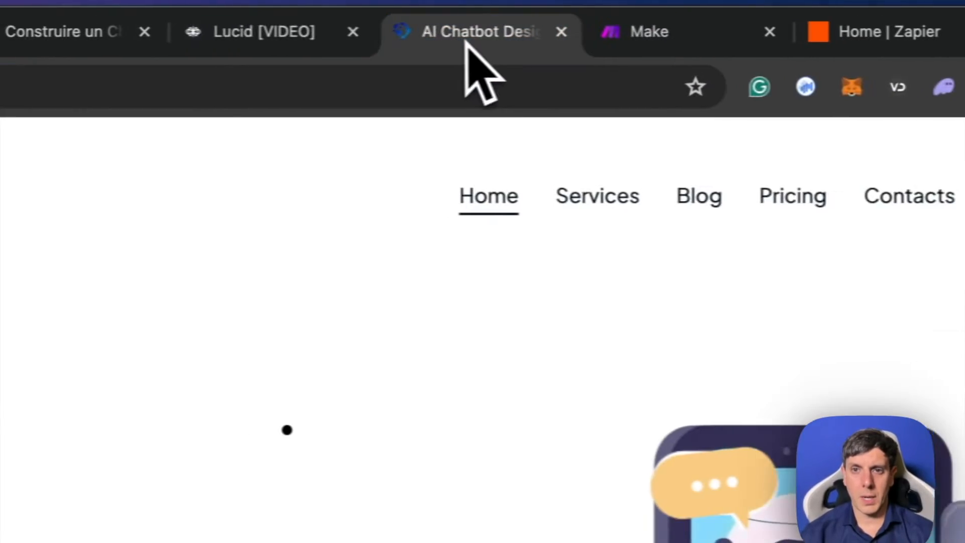
{"action": "left_click", "coordinate": [502, 24]}
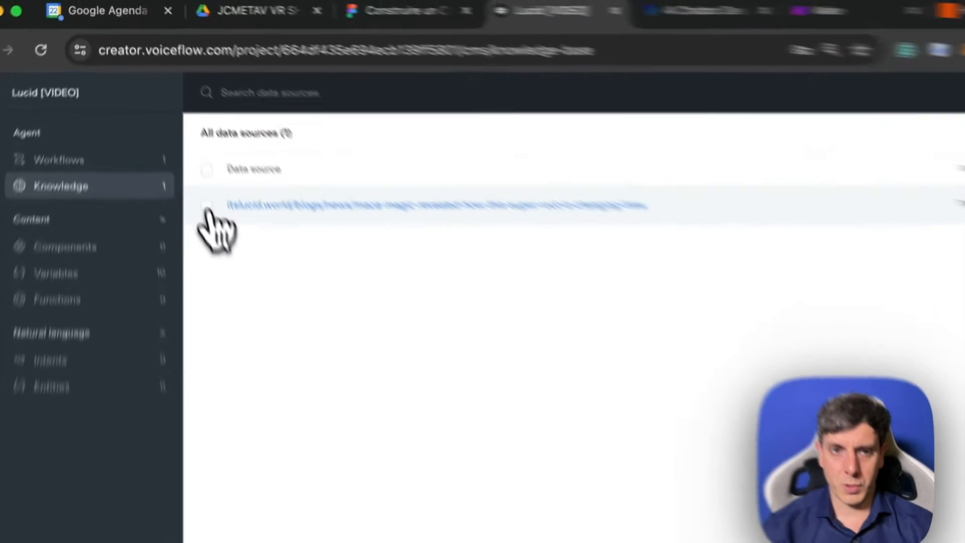
- Delete the Maca Magic article data source from the knowledge base
{"action": "left_click", "coordinate": [175, 131]}
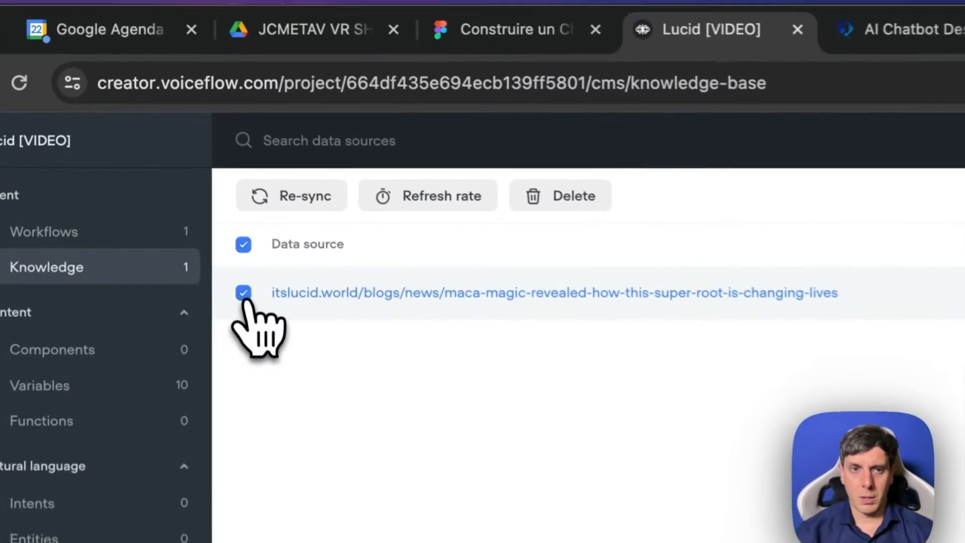
{"action": "left_click", "coordinate": [584, 204]}
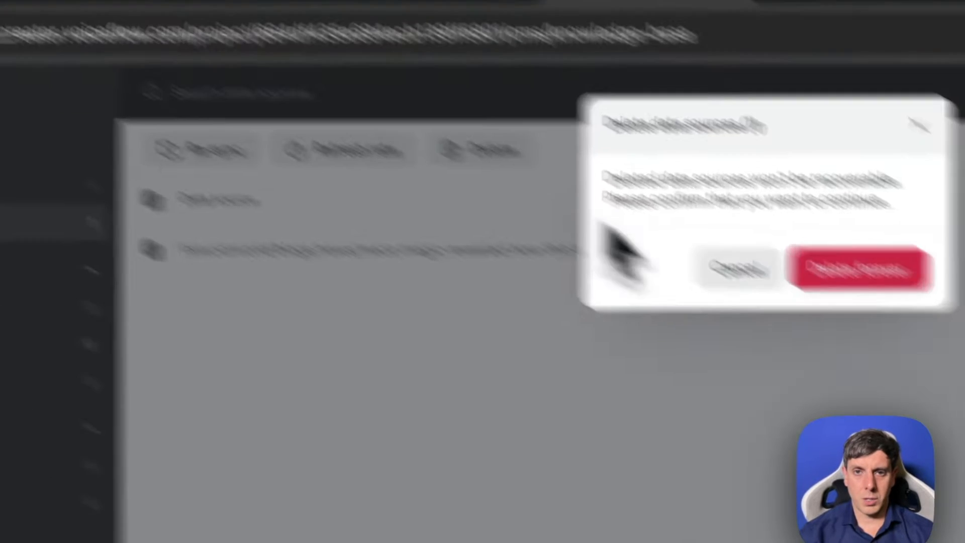
{"action": "left_click", "coordinate": [578, 121]}
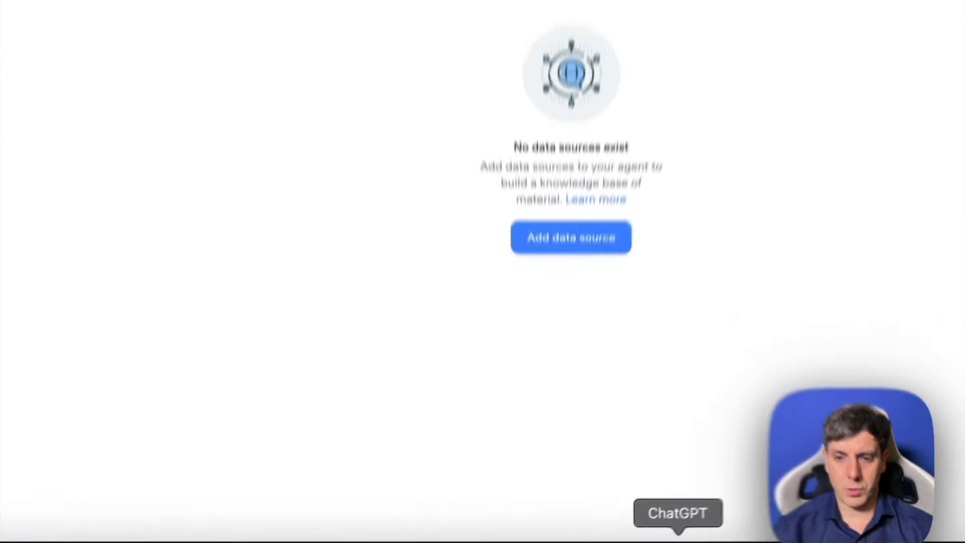
- In ChatGPT, replace the draft message with "peux tu me donner en 2 lignes pour les 20 premieres questions pour un site qui vend des bars cereales"
{"action": "left_click", "coordinate": [628, 542]}
{"action": "triple_click", "coordinate": [441, 512]}
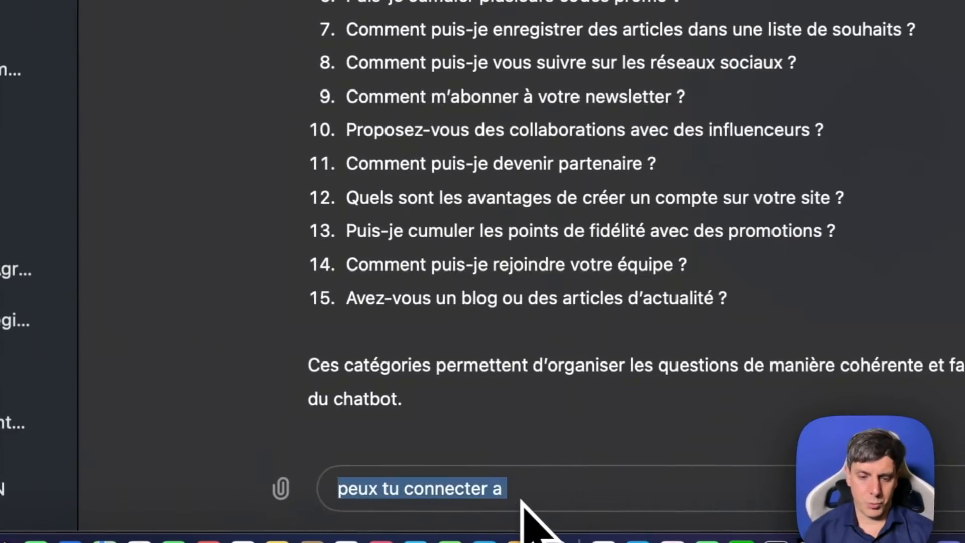
{"action": "type", "text": "peux tu me donner en 2 lignes pour les 20 premieres"}
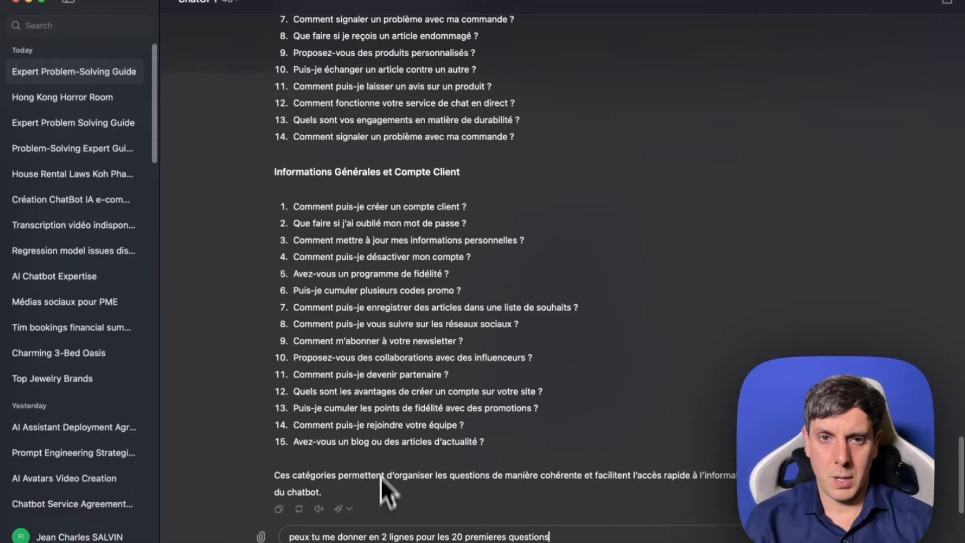
{"action": "scroll", "coordinate": [382, 446], "scroll_direction": "up", "scroll_amount": 15}
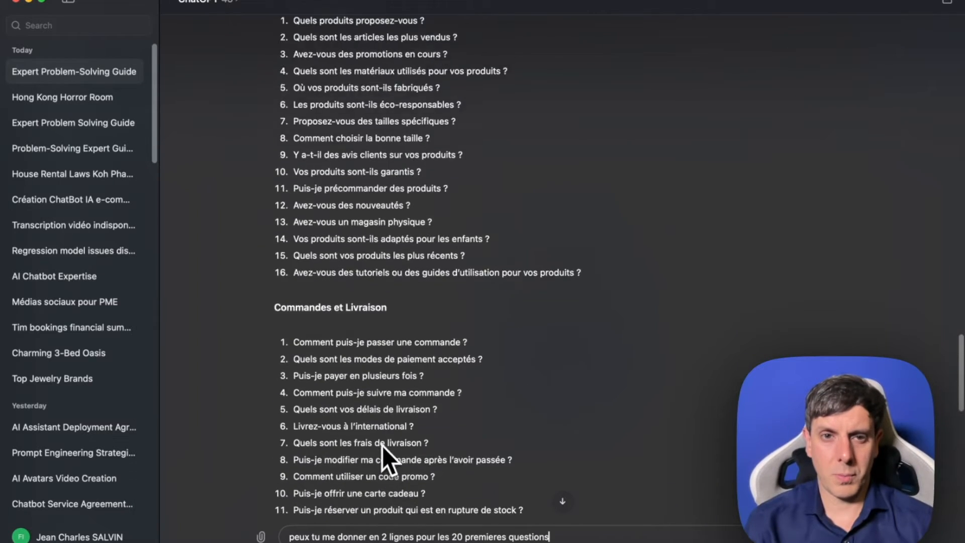
{"action": "scroll", "coordinate": [381, 445], "scroll_direction": "up", "scroll_amount": 3}
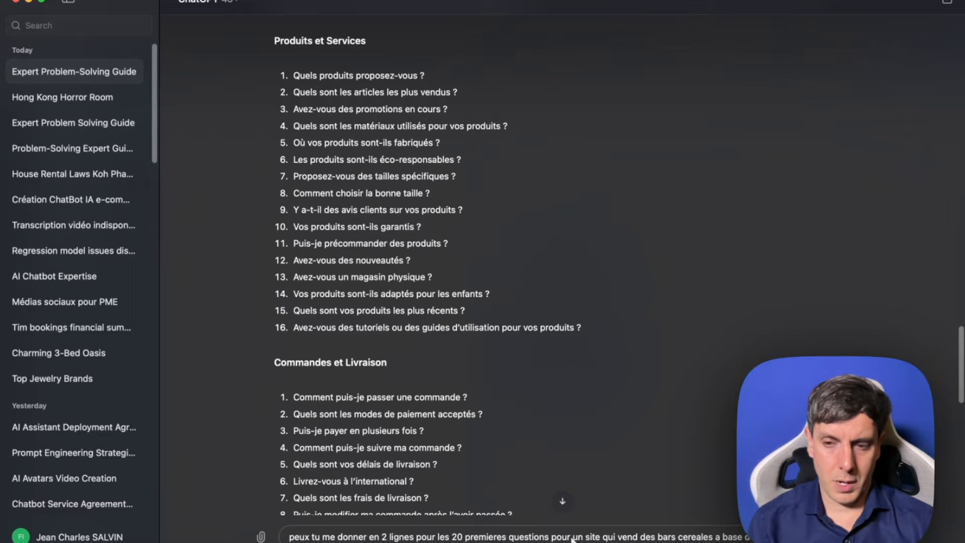
{"action": "type", "text": "ion"}
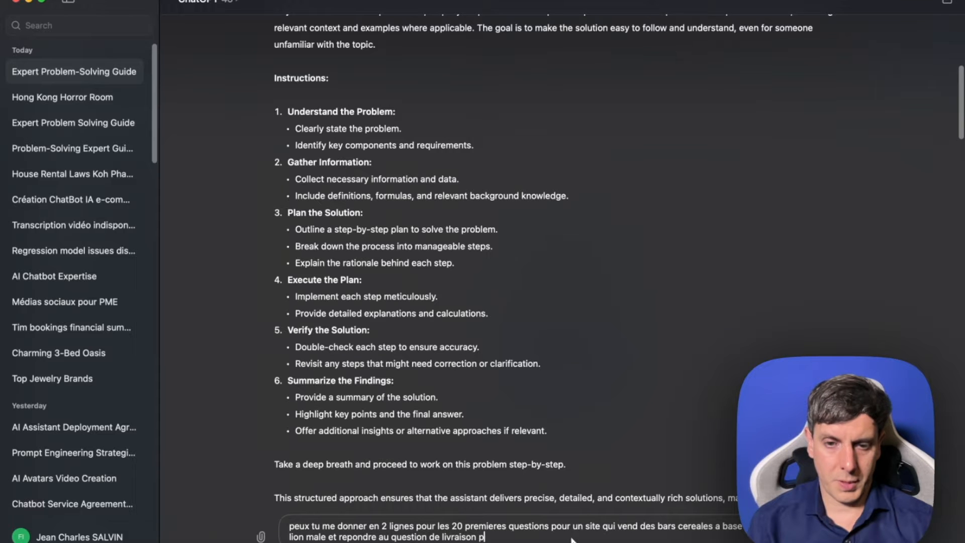
- Finish the prompt with "et repondre aux questions de livraison et retour livraison principales", correcting its typos, and send it
{"action": "type", "text": "vaison"}
{"action": "left_click", "coordinate": [478, 537]}
{"action": "type", "text": "et retour"}
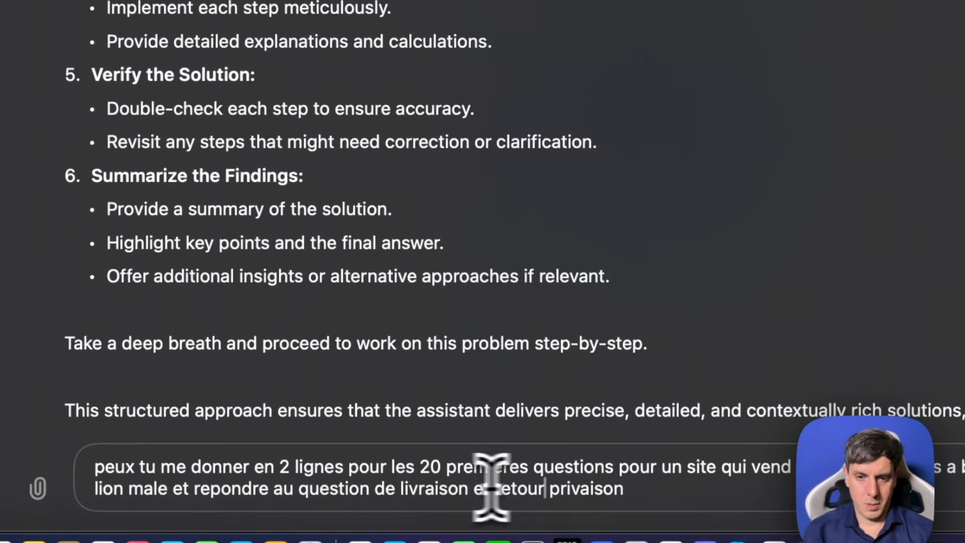
{"action": "left_click", "coordinate": [393, 537]}
{"action": "type", "text": "x"}
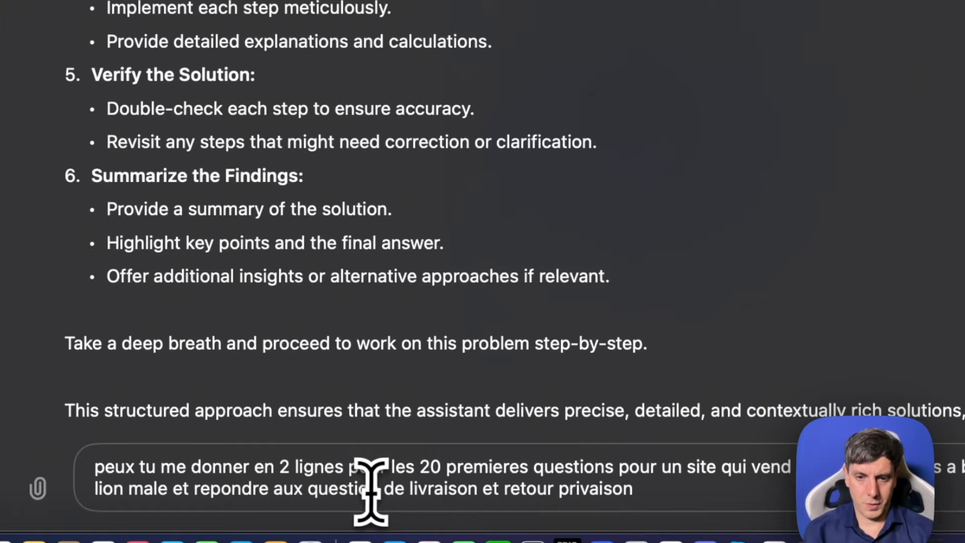
{"action": "left_click", "coordinate": [378, 488]}
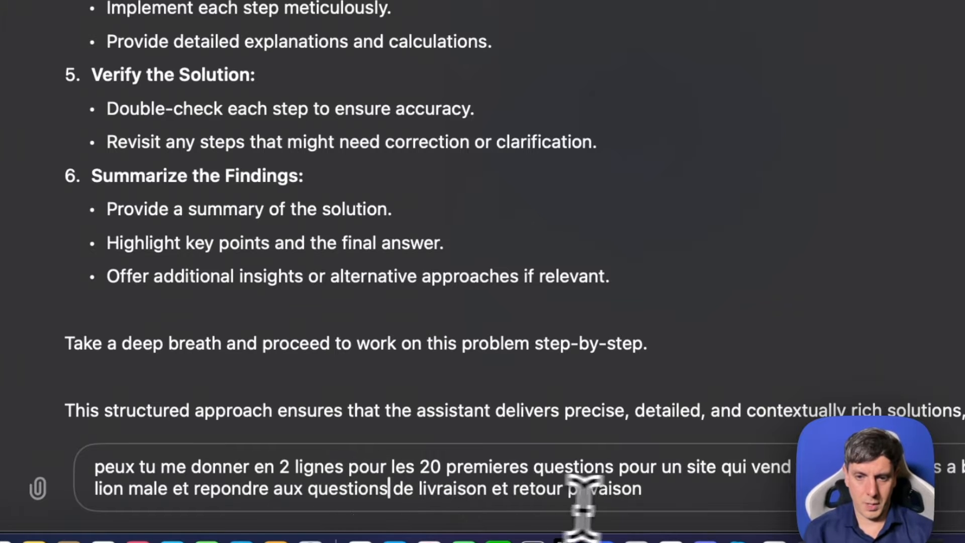
{"action": "left_click", "coordinate": [673, 486]}
{"action": "key", "text": "BackSpace"}
{"action": "key", "text": "BackSpace"}
{"action": "key", "text": "BackSpace"}
{"action": "key", "text": "BackSpace"}
{"action": "key", "text": "BackSpace"}
{"action": "key", "text": "BackSpace"}
{"action": "type", "text": "ncipales"}
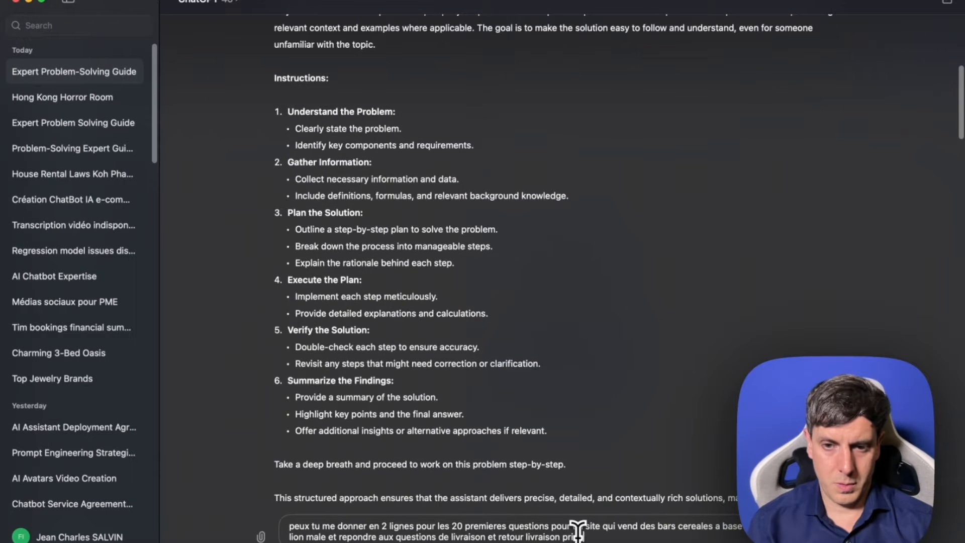
{"action": "key", "text": "Return"}
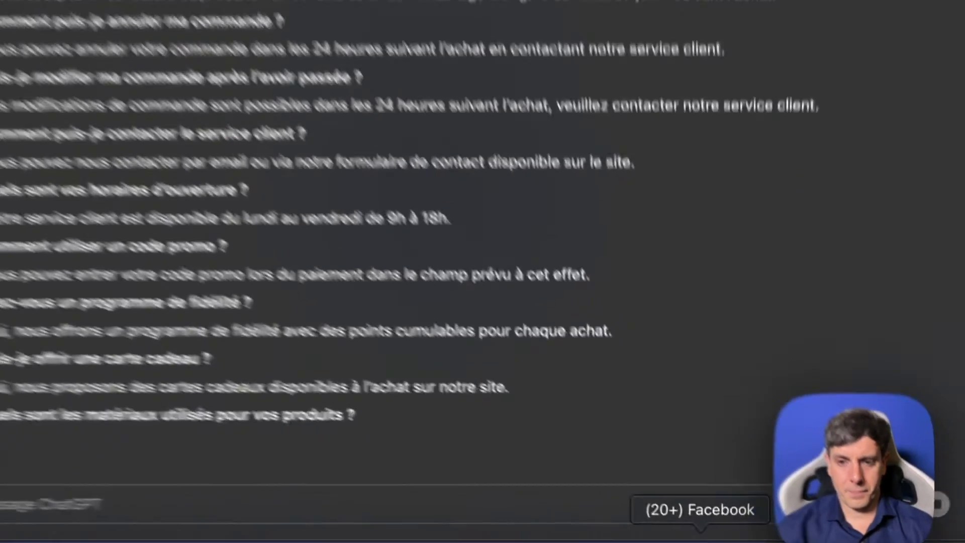
- Switch to Google Drive in the browser, go to its home page and create a new Google Docs document
{"action": "left_click", "coordinate": [700, 535]}
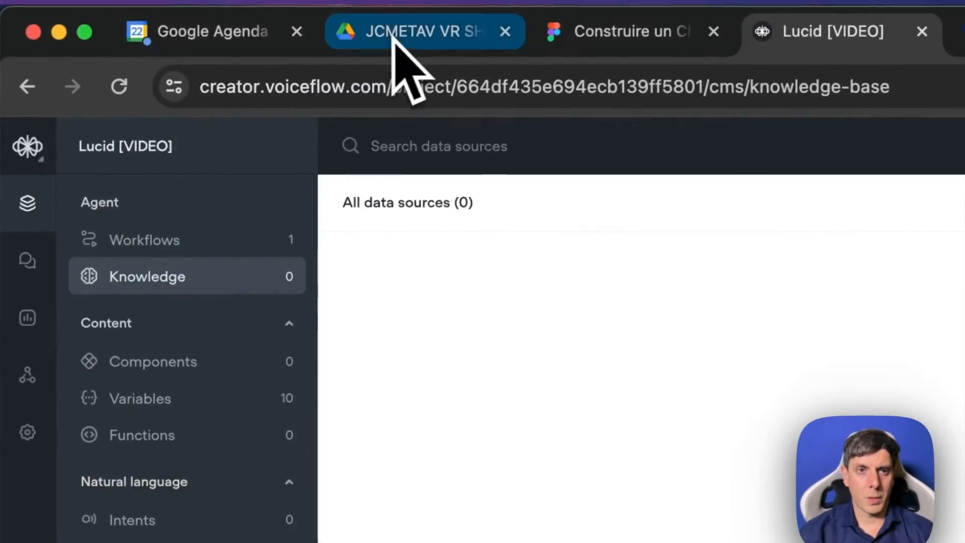
{"action": "left_click", "coordinate": [442, 50]}
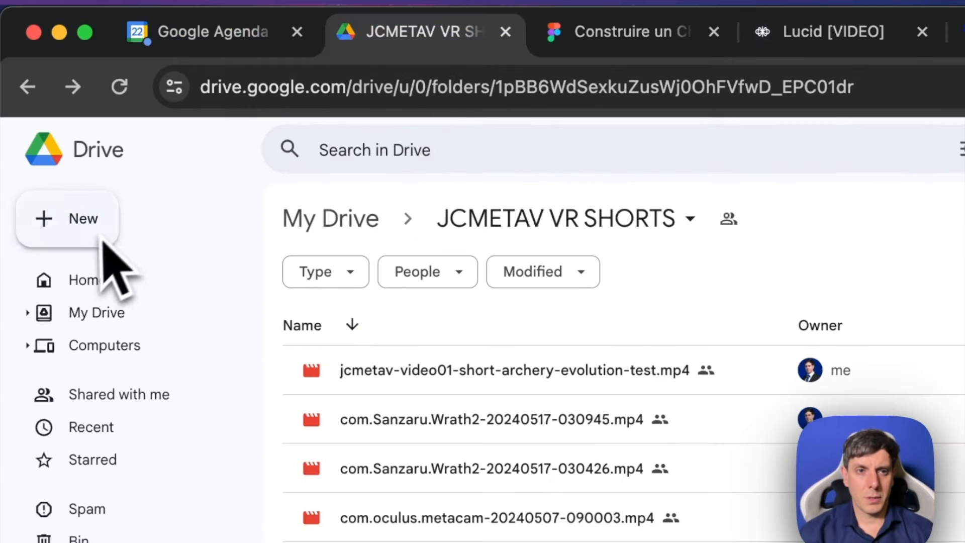
{"action": "left_click", "coordinate": [100, 280]}
{"action": "left_click", "coordinate": [91, 221]}
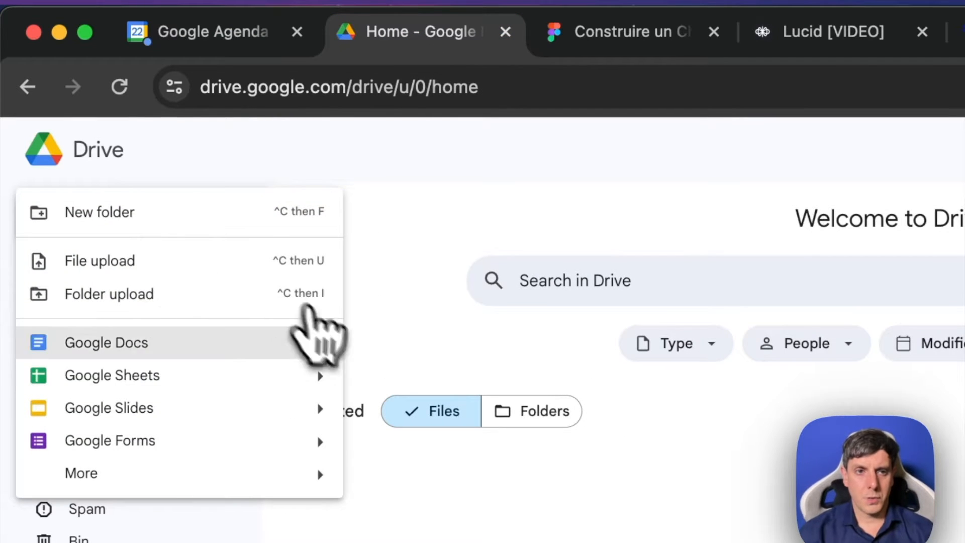
{"action": "left_click", "coordinate": [197, 351]}
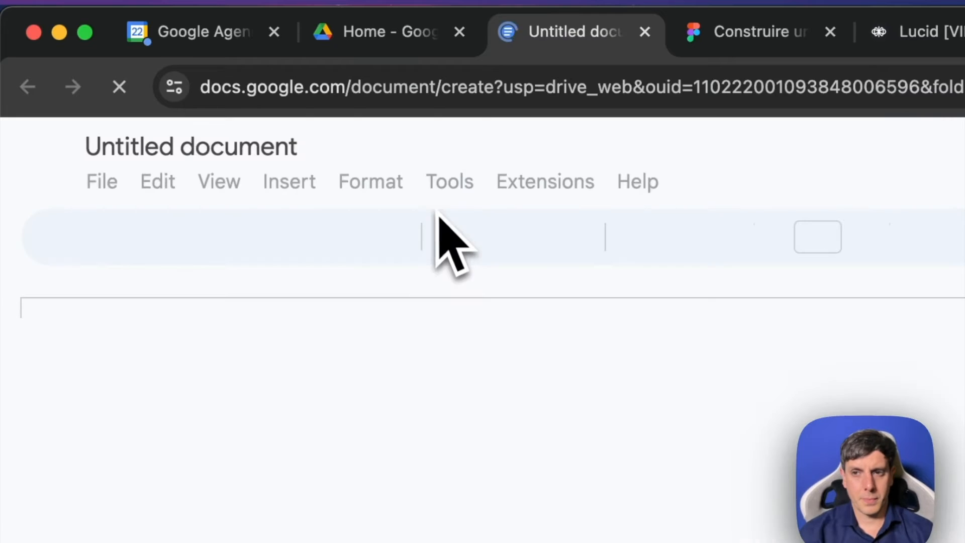
- Give the untitled document a title starting with "Base de connaissan"
{"action": "left_click", "coordinate": [246, 143]}
{"action": "type", "text": "Na"}
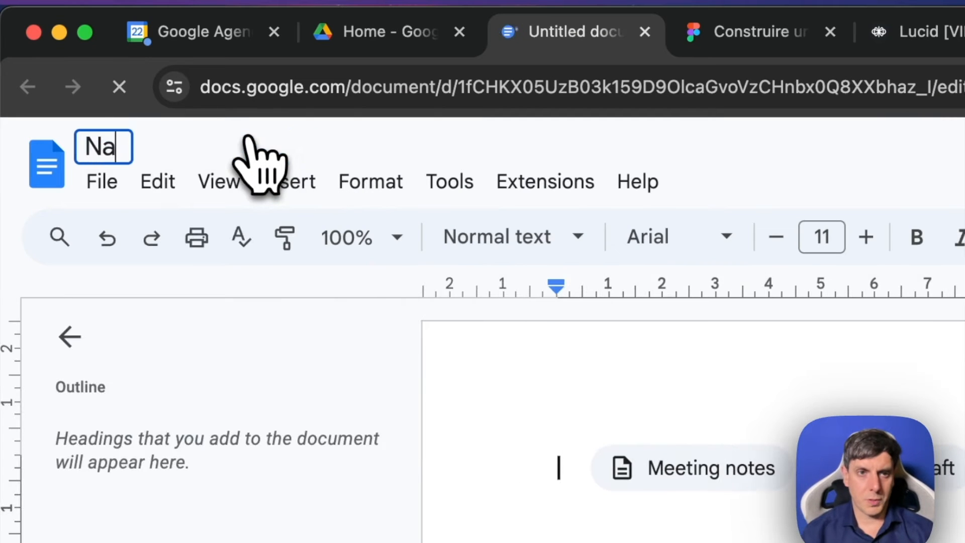
{"action": "key", "text": "BackSpace"}
{"action": "key", "text": "BackSpace"}
{"action": "type", "text": "Base de "}
{"action": "type", "text": "connaissan"}
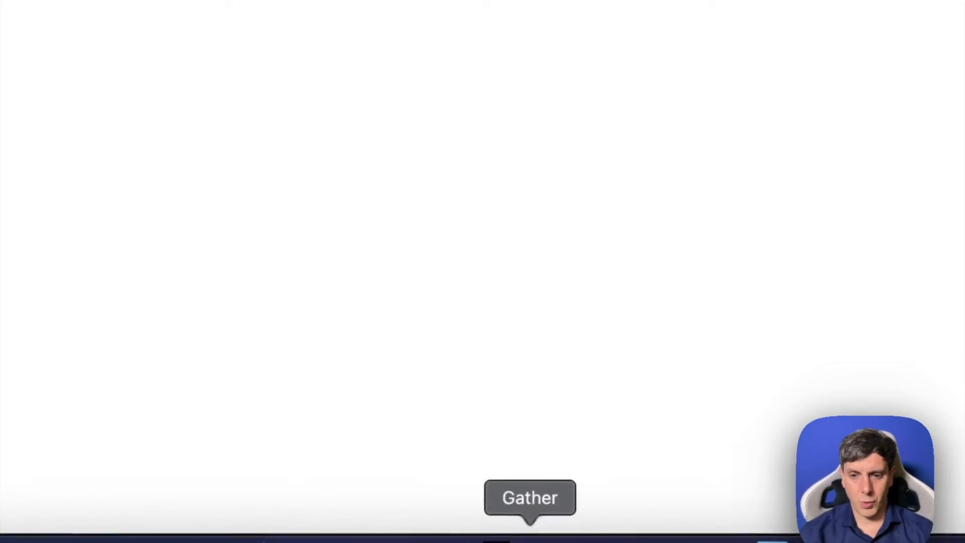
- Copy the generated "Produits et Services" and "Commandes et Livraison" questions and answers from ChatGPT into the Google Docs document
{"action": "left_click", "coordinate": [698, 541]}
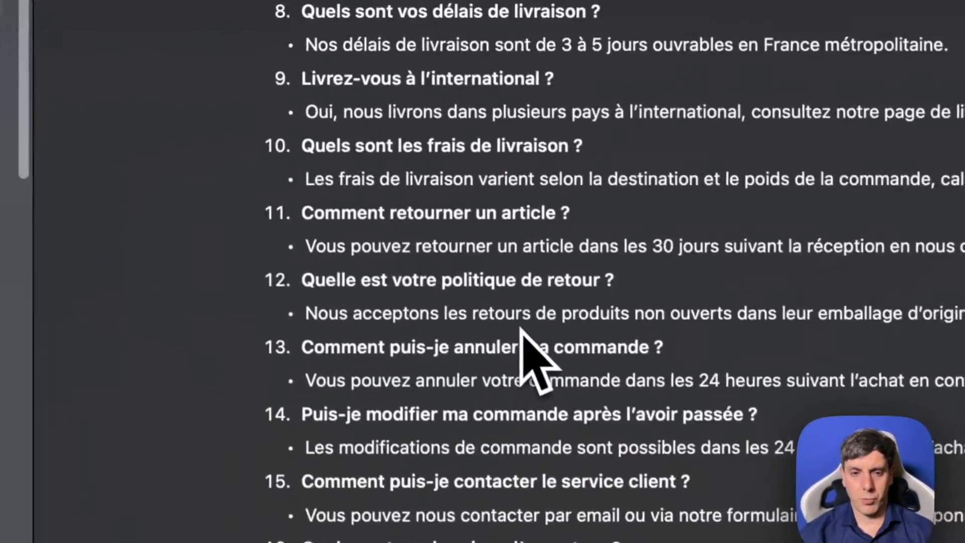
{"action": "scroll", "coordinate": [520, 327], "scroll_direction": "up", "scroll_amount": 4}
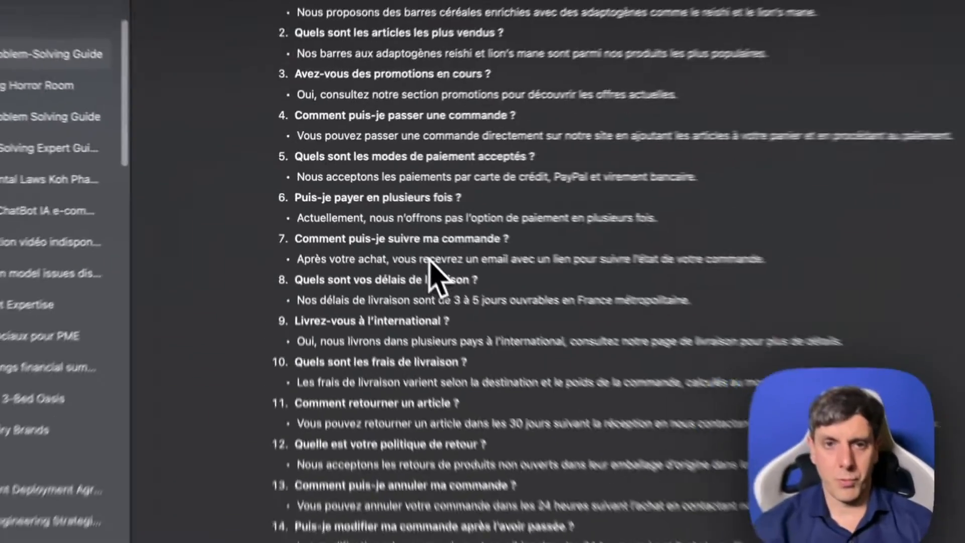
{"action": "scroll", "coordinate": [520, 327], "scroll_direction": "down", "scroll_amount": 9}
{"action": "scroll", "coordinate": [520, 327], "scroll_direction": "up", "scroll_amount": 11}
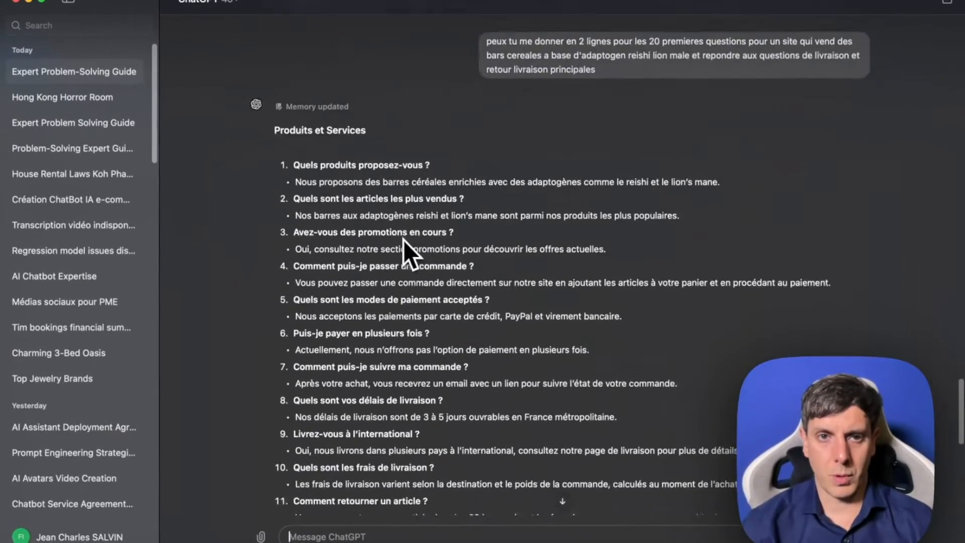
{"action": "scroll", "coordinate": [403, 239], "scroll_direction": "up", "scroll_amount": 1}
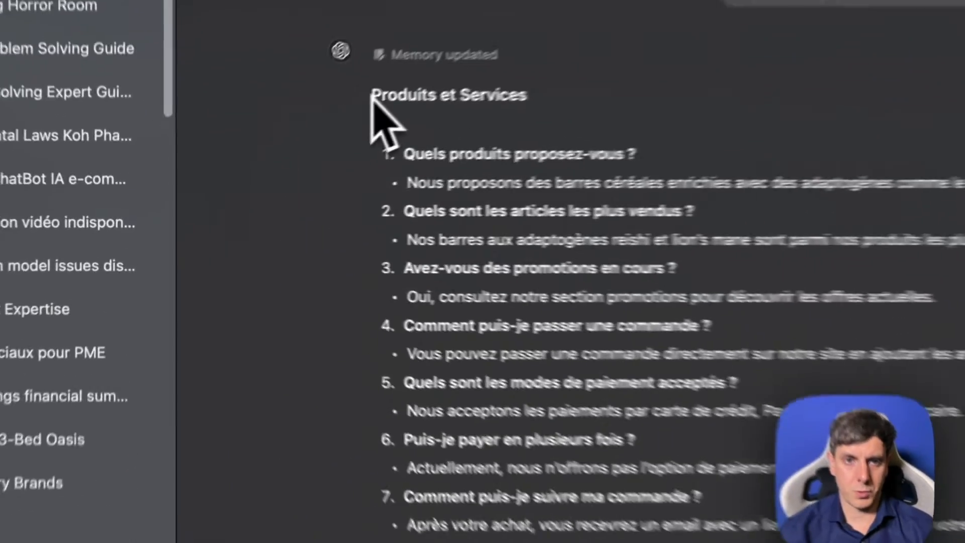
{"action": "left_click_drag", "start_coordinate": [274, 151], "coordinate": [347, 257]}
{"action": "left_click_drag", "start_coordinate": [552, 290], "coordinate": [392, 536]}
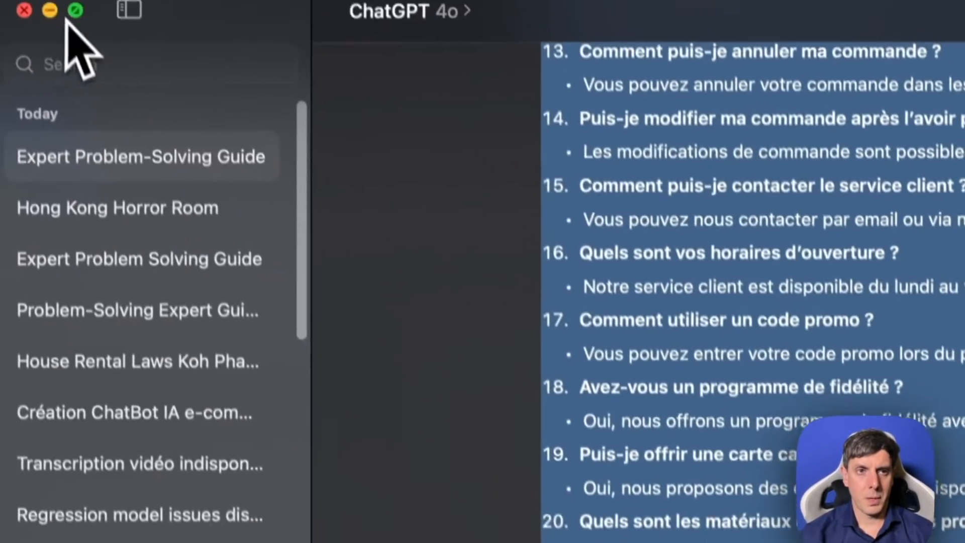
{"action": "left_click", "coordinate": [51, 11]}
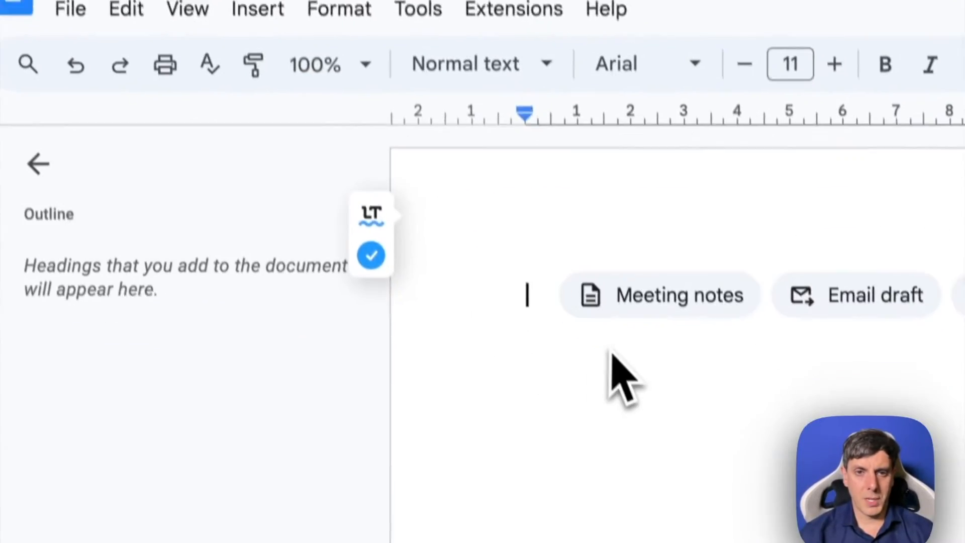
{"action": "key", "text": "ctrl+v"}
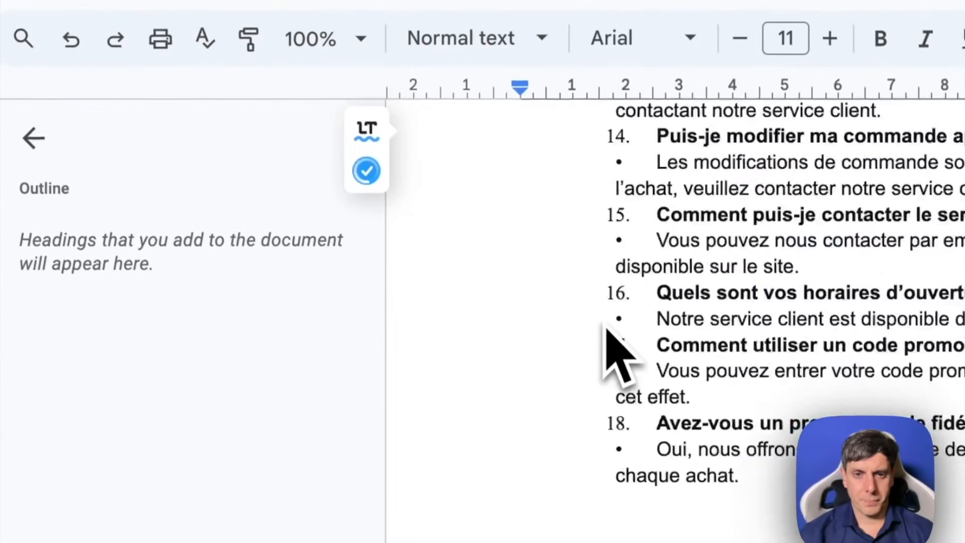
{"action": "scroll", "coordinate": [669, 311], "scroll_direction": "up", "scroll_amount": 15}
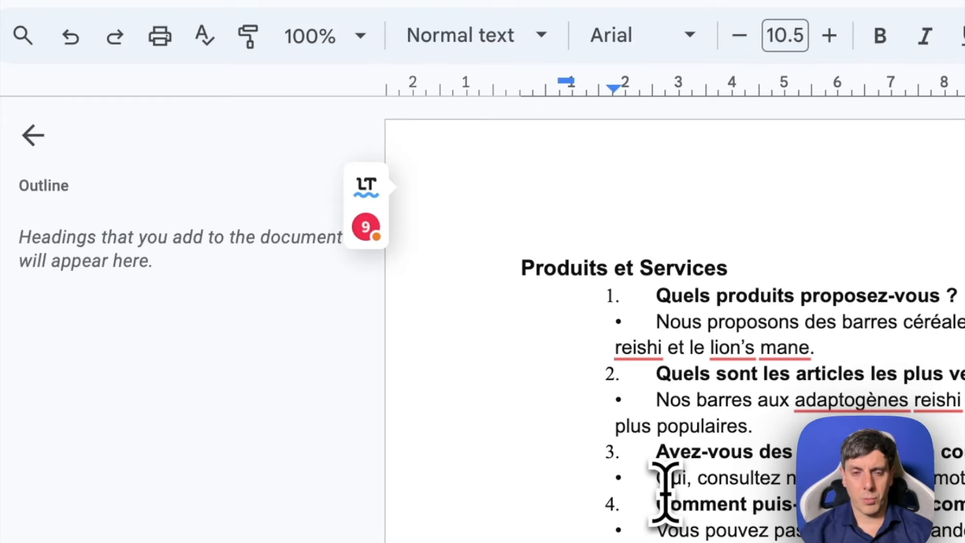
- Download the "Base de connaissances - 22 Mai 2024" document in Microsoft Word (.docx) format
{"action": "left_click", "coordinate": [103, 82]}
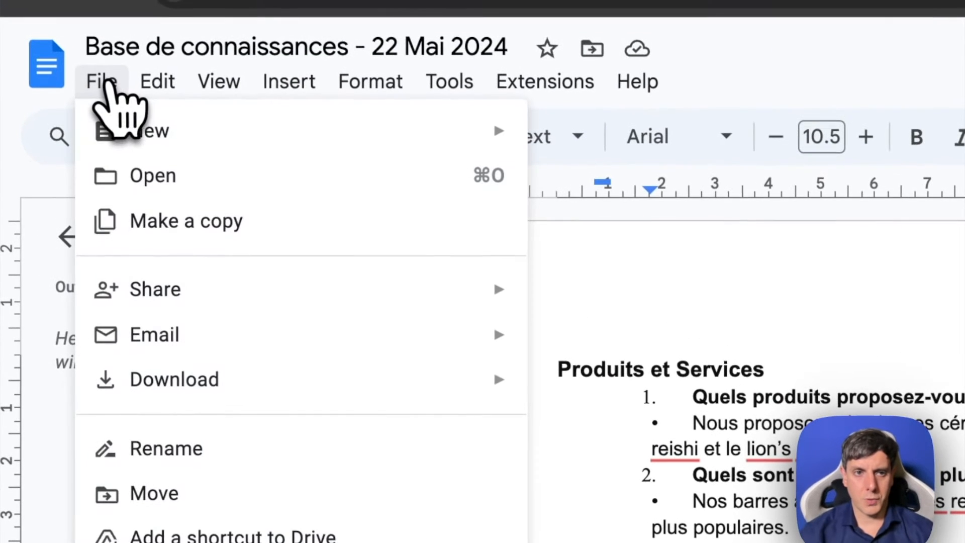
{"action": "mouse_move", "coordinate": [308, 386]}
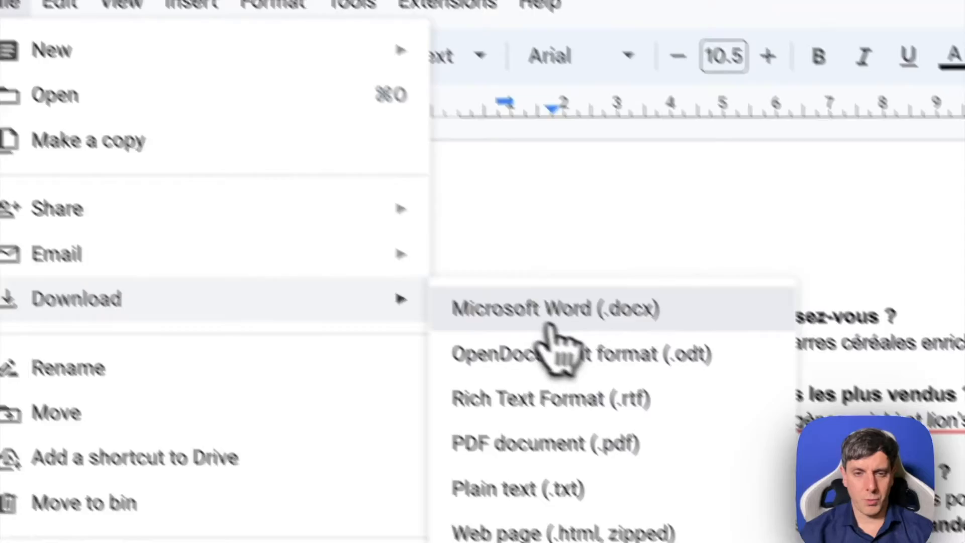
{"action": "left_click", "coordinate": [553, 326]}
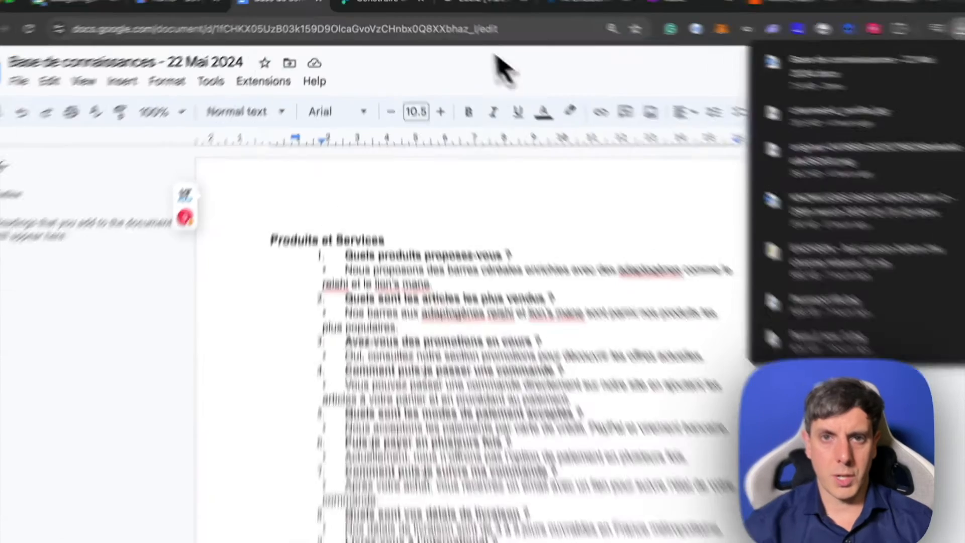
- Switch to Voiceflow and import "Base de connaissances - 22 Mai 2024.docx" from Downloads as a knowledge base data source
{"action": "left_click", "coordinate": [461, 2]}
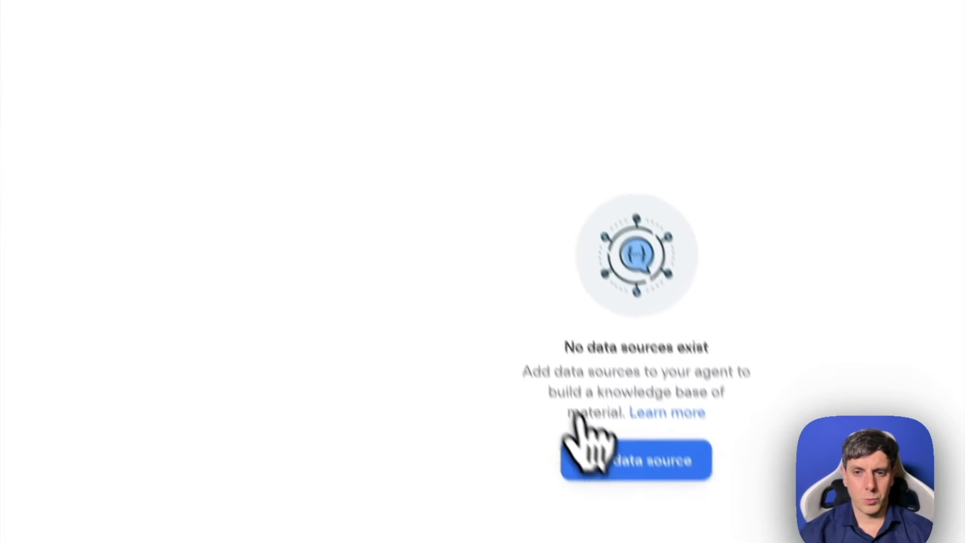
{"action": "left_click", "coordinate": [598, 420]}
{"action": "left_click", "coordinate": [597, 487]}
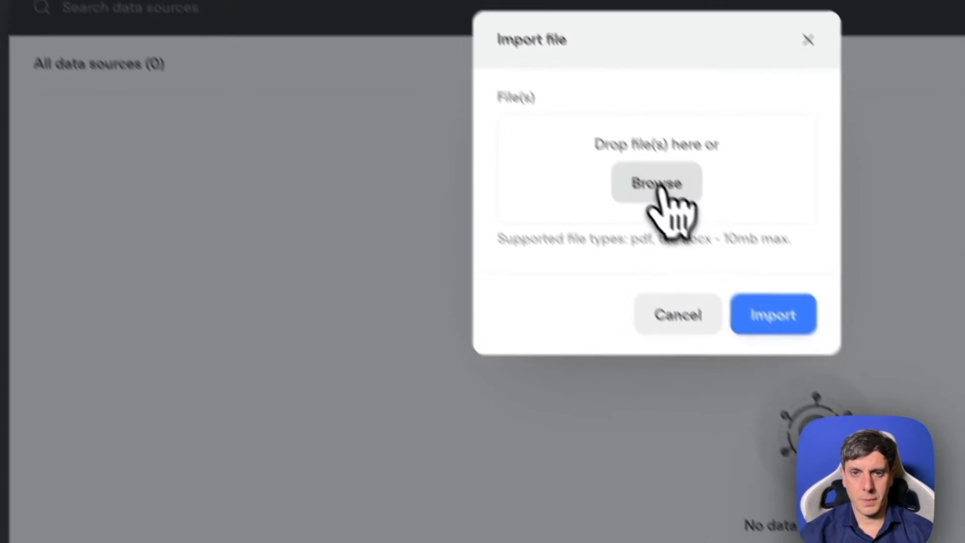
{"action": "left_click", "coordinate": [663, 186]}
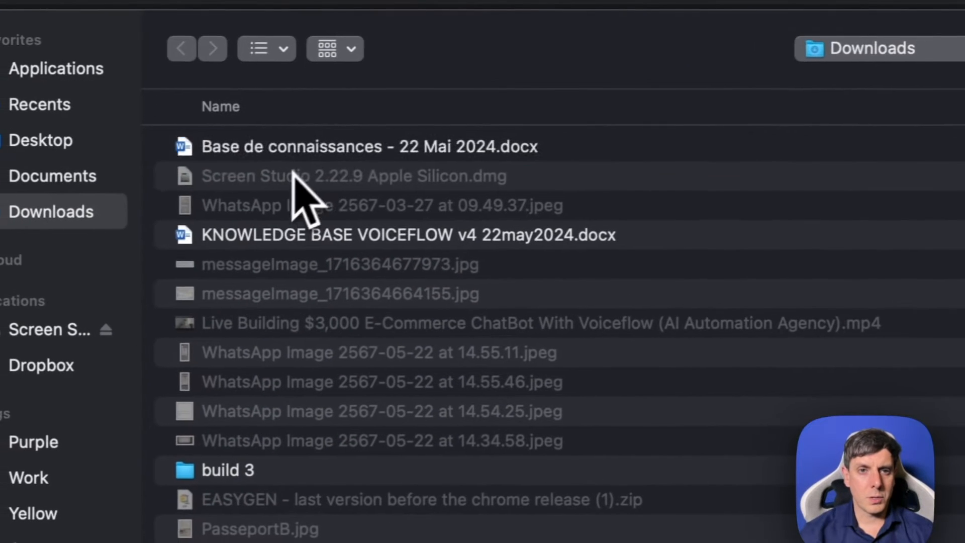
{"action": "left_click", "coordinate": [296, 148]}
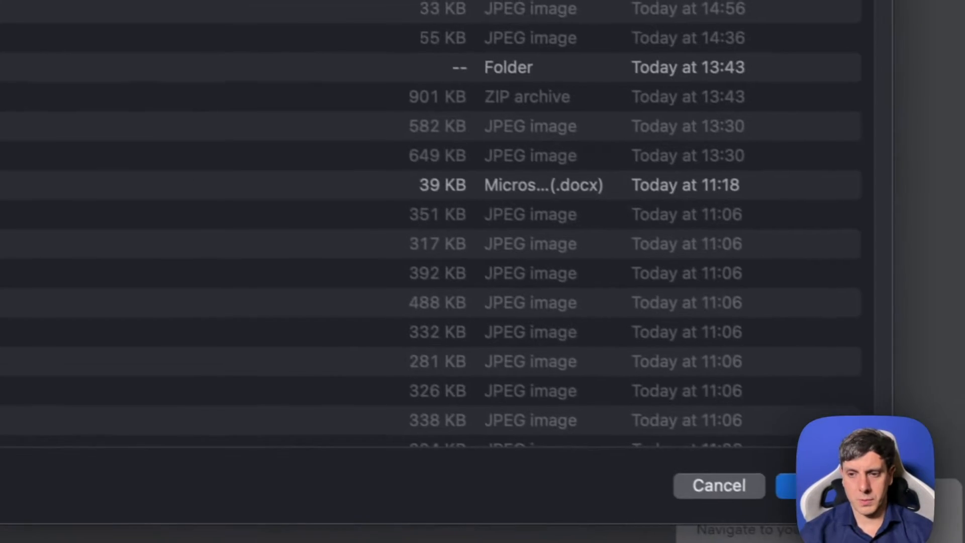
{"action": "left_click", "coordinate": [817, 485]}
{"action": "left_click", "coordinate": [358, 177]}
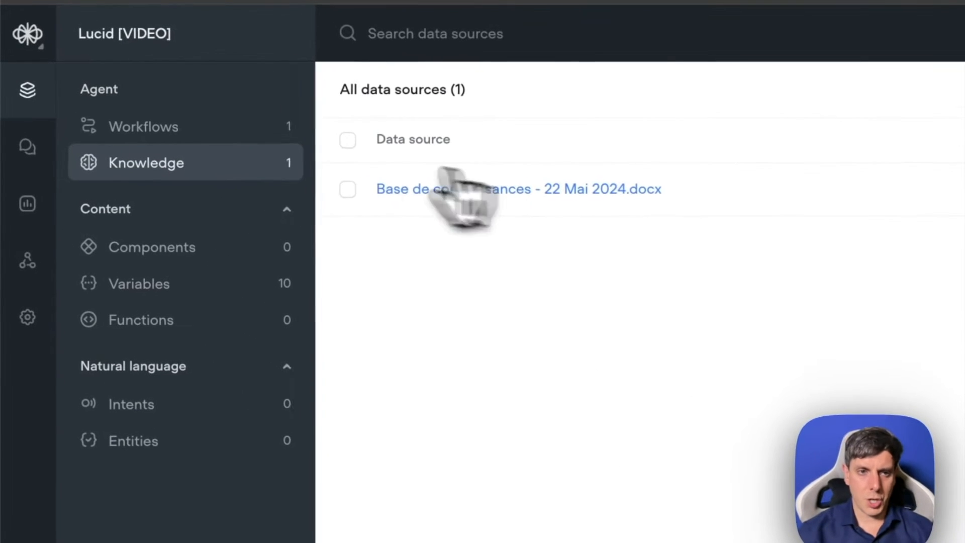
- Open the agent's Home workflow and rename the Welcome block to "Bienvenue"
{"action": "left_click", "coordinate": [161, 129]}
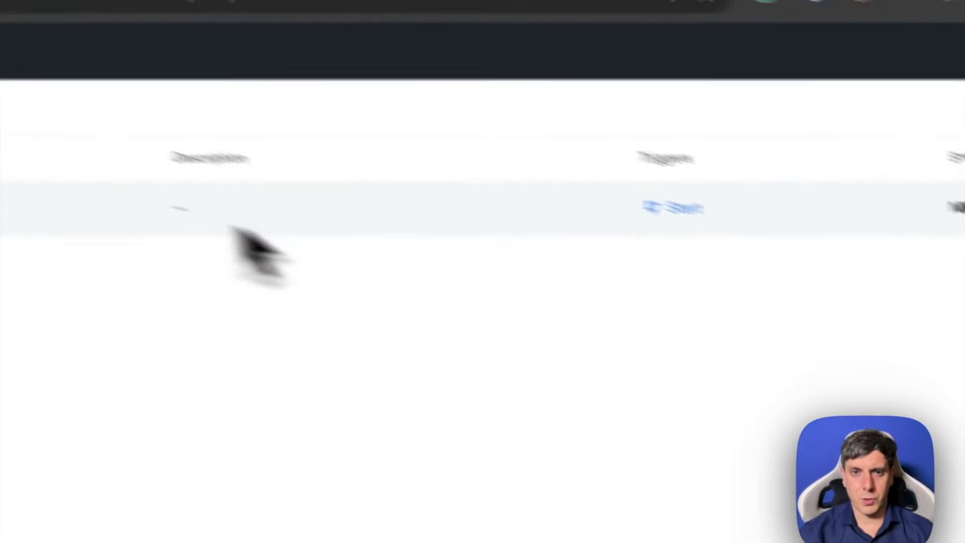
{"action": "left_click", "coordinate": [669, 208]}
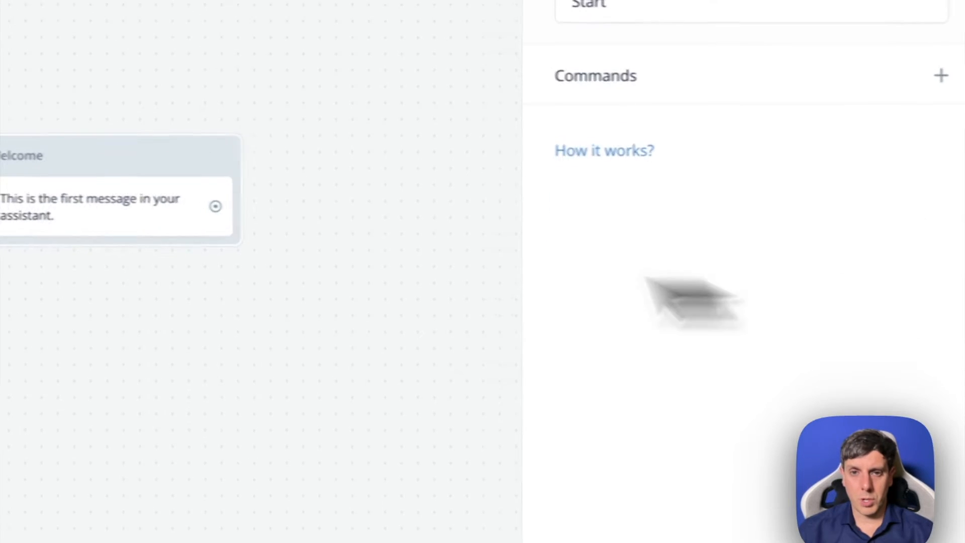
{"action": "double_click", "coordinate": [343, 210]}
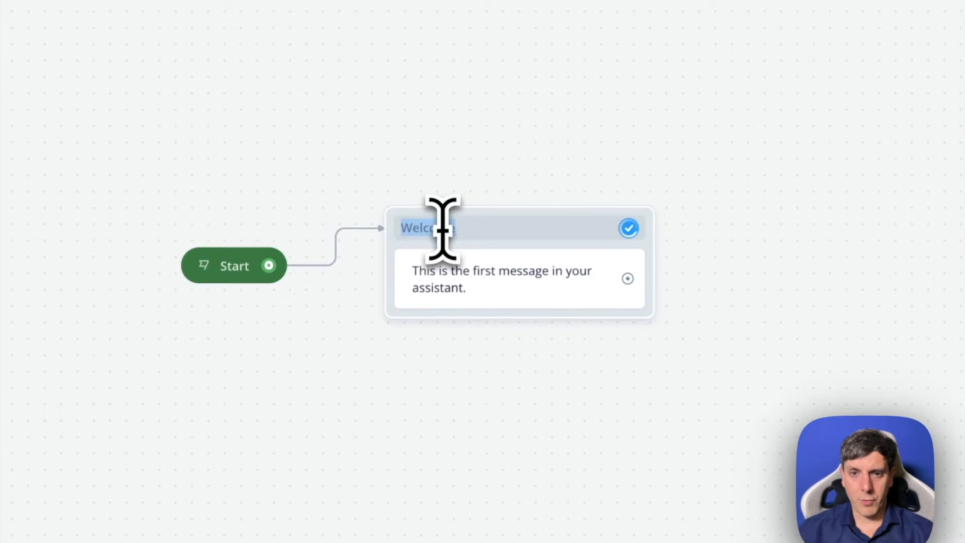
{"action": "left_click", "coordinate": [477, 229]}
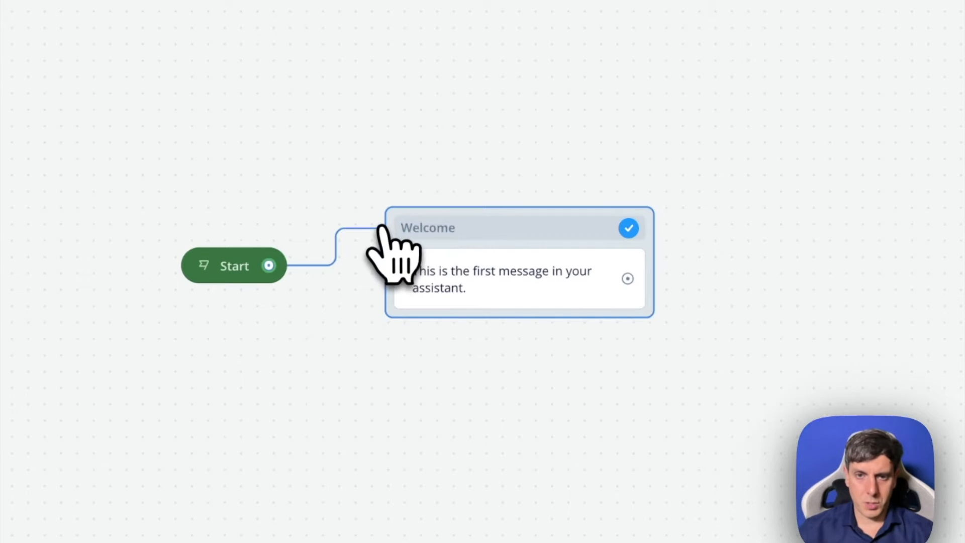
{"action": "left_click_drag", "start_coordinate": [483, 230], "coordinate": [399, 227]}
{"action": "key", "text": "BackSpace"}
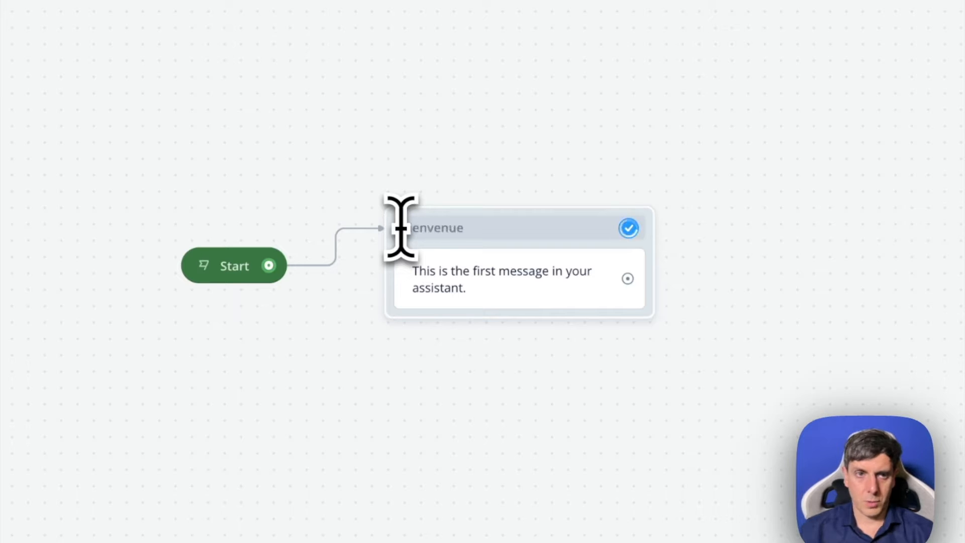
- Try the English Lucid greeting in place of the Bienvenue block's default message, and clear the message text
{"action": "left_click", "coordinate": [452, 290]}
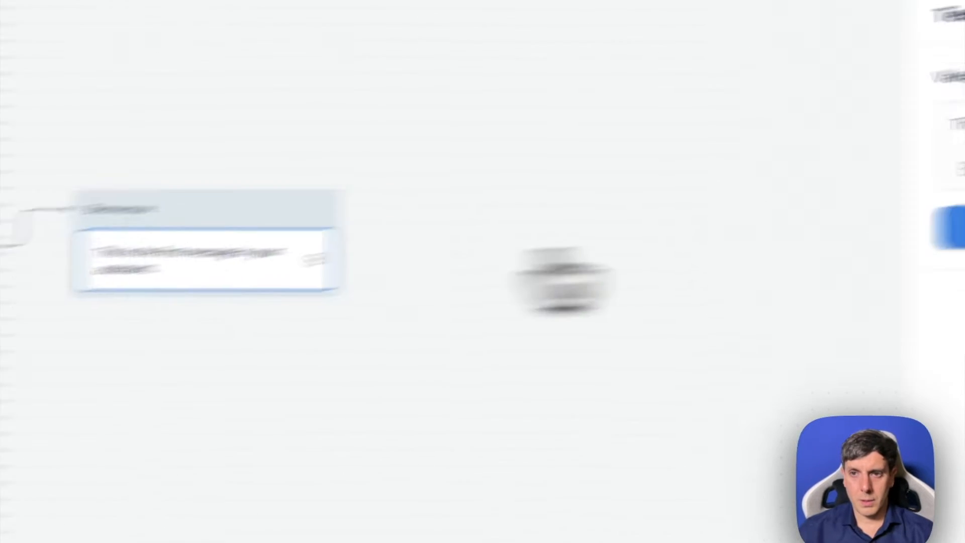
{"action": "triple_click", "coordinate": [709, 107]}
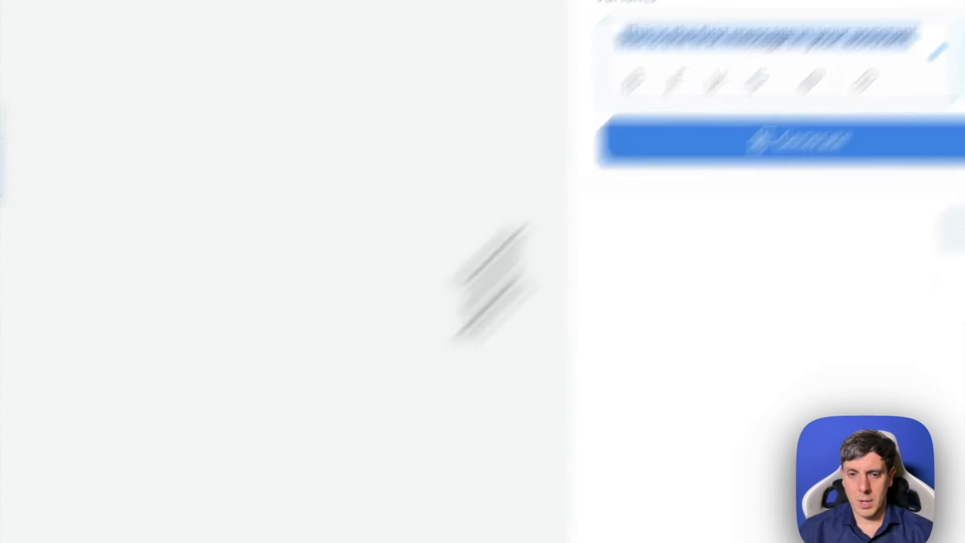
{"action": "type", "text": "Hi there, welcome to Lucid! 👋 I'm Ava, here to enhance your wellness journey. What can I assist you with today?"}
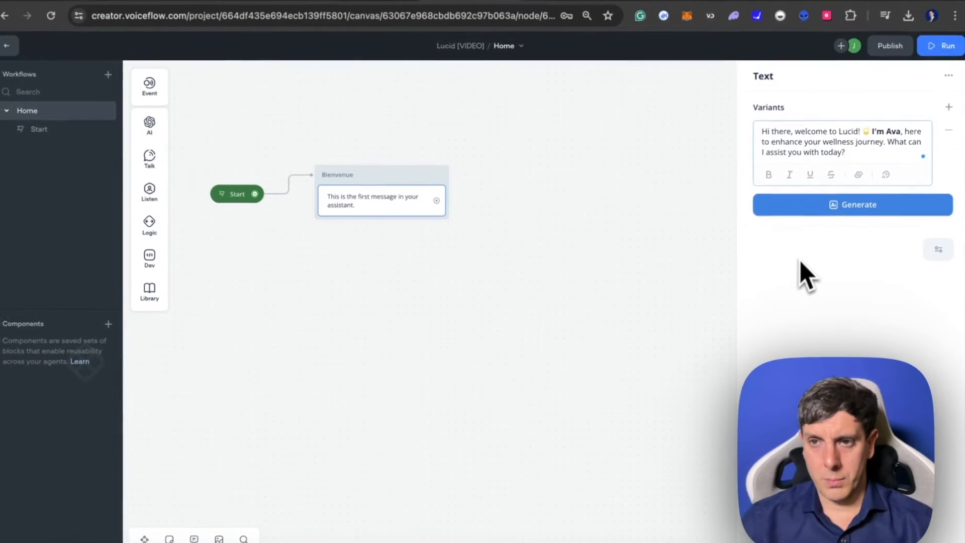
{"action": "key", "text": "super+a"}
{"action": "key", "text": "BackSpace"}
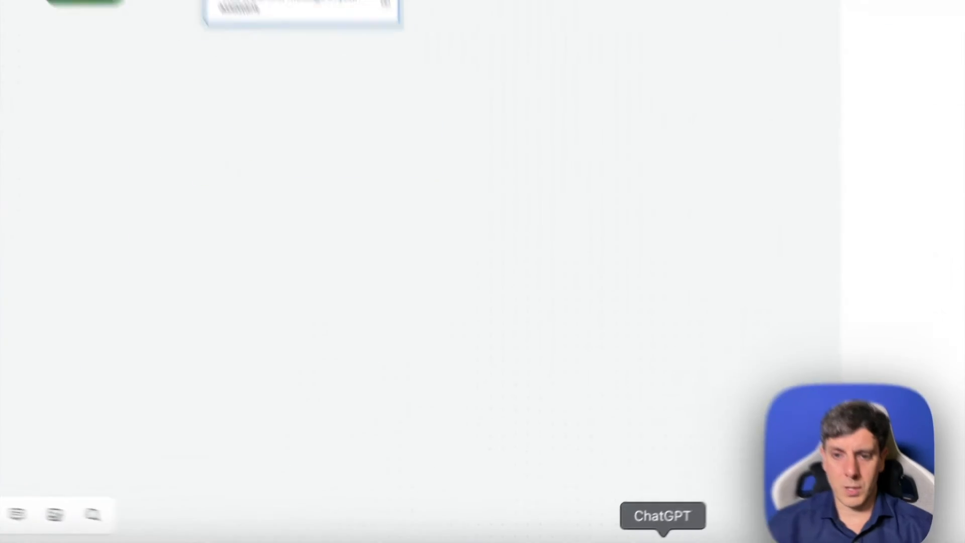
- Switch to ChatGPT and send "peux tu traduire:" followed by the English Lucid greeting
{"action": "left_click", "coordinate": [627, 528]}
{"action": "type", "text": "peux tu t"}
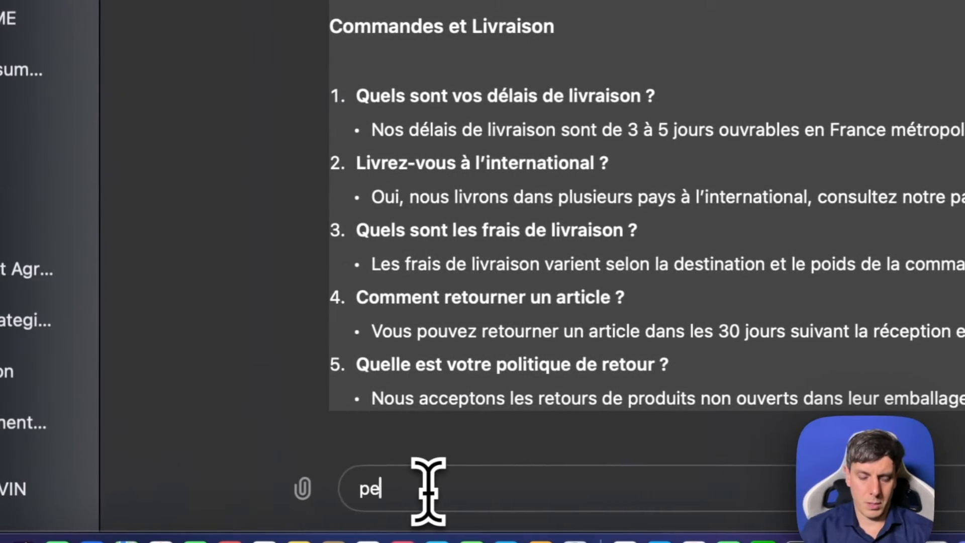
{"action": "type", "text": "raduire:"}
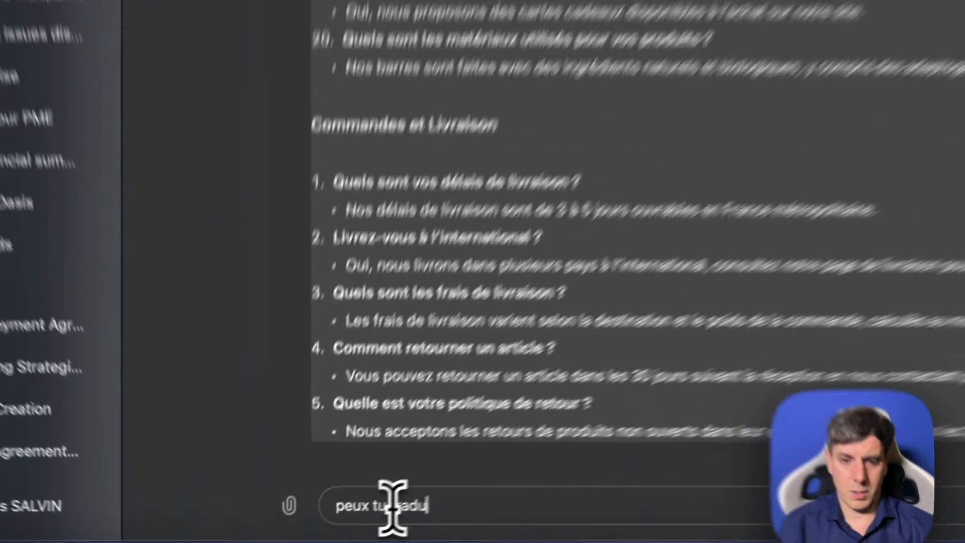
{"action": "type", "text": "Hi there, welcome to Lucid! 🌟 I'm Ava, here to enhance your wellness journey. What can I assist you with today?"}
{"action": "key", "text": "Return"}
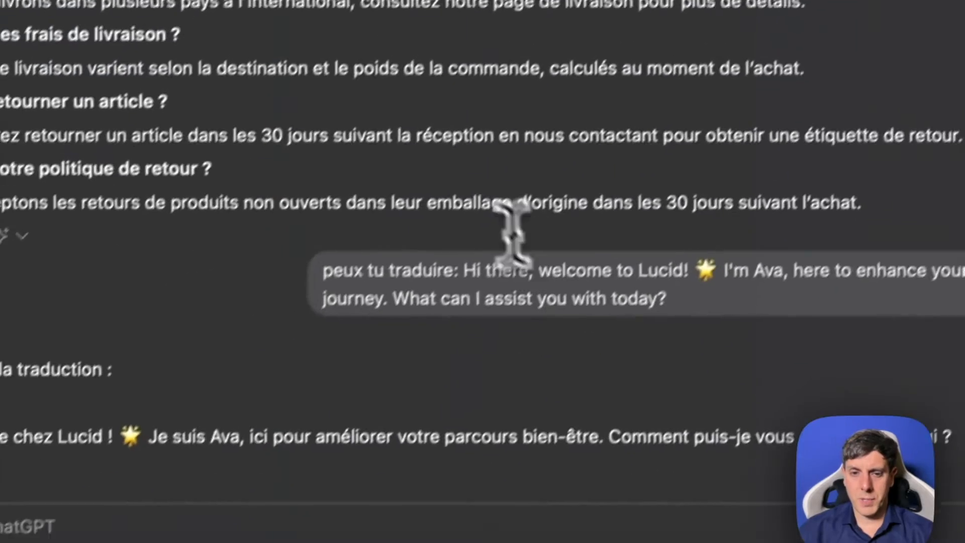
- Copy the translation into the Bienvenue block's message in Voiceflow: "Salut, bienvenue chez Lucid ! 🌟 Je suis Ava, ici pour améliorer votre parcours bien-être. Comment puis-je vous aider aujourd'hui ?"
{"action": "left_click_drag", "start_coordinate": [253, 399], "coordinate": [964, 399]}
{"action": "key", "text": "ctrl+c"}
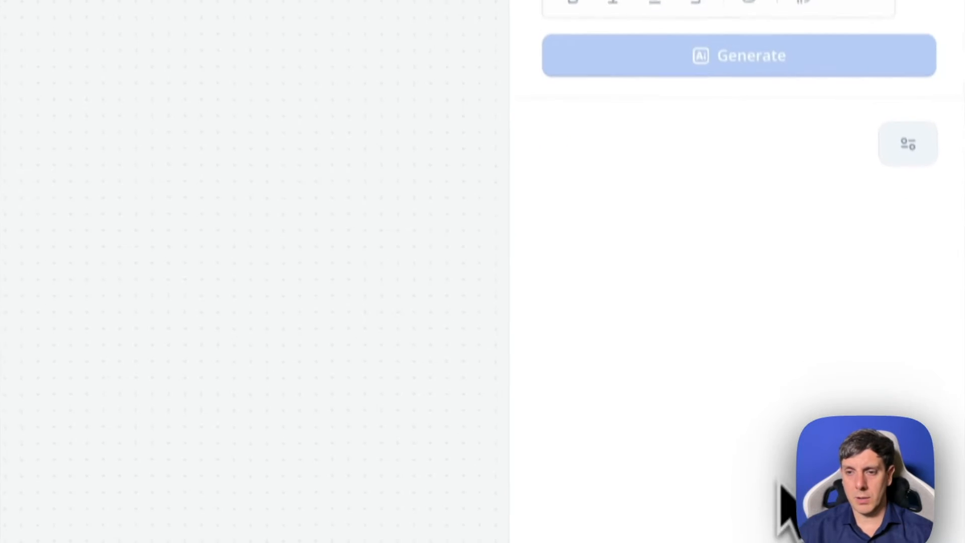
{"action": "left_click", "coordinate": [646, 50]}
{"action": "key", "text": "ctrl+v"}
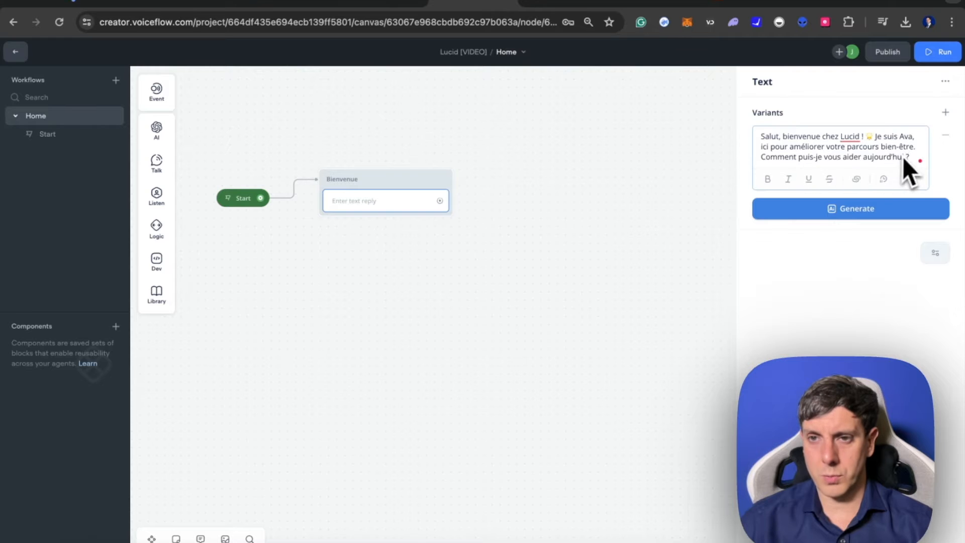
{"action": "mouse_move", "coordinate": [822, 215]}
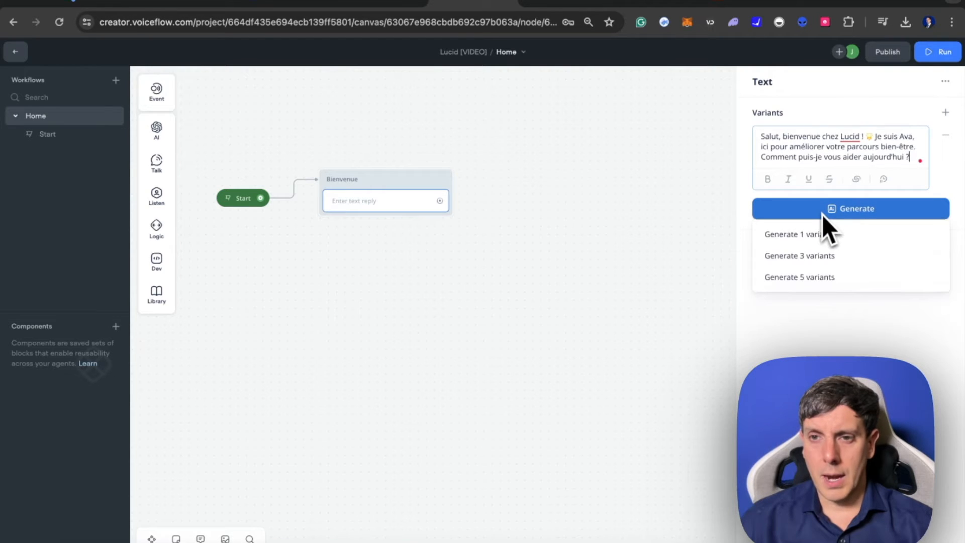
{"action": "left_click", "coordinate": [800, 254]}
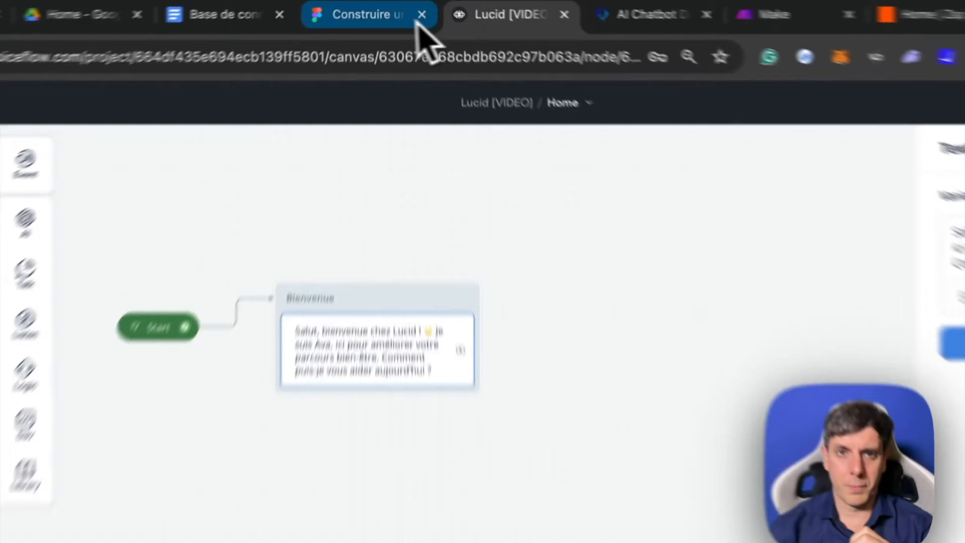
- Switch to the Figma board, open Figma's recent files in a new browser tab and look through the recently viewed boards
{"action": "left_click", "coordinate": [409, 2]}
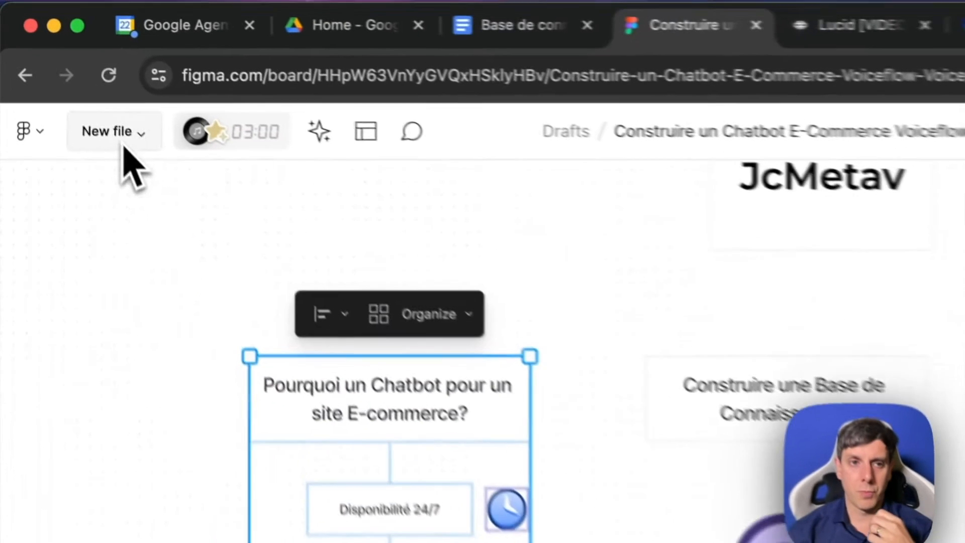
{"action": "left_click", "coordinate": [64, 60]}
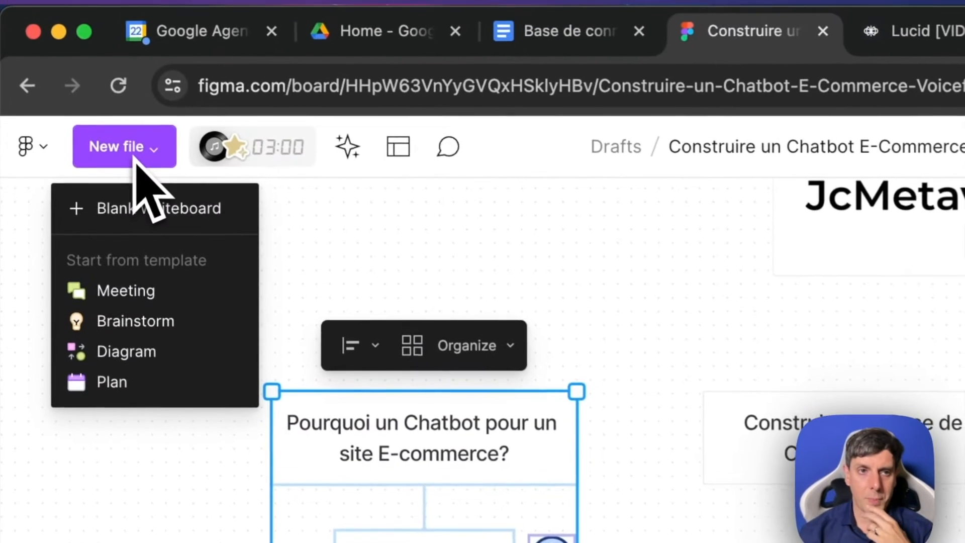
{"action": "left_click", "coordinate": [70, 61]}
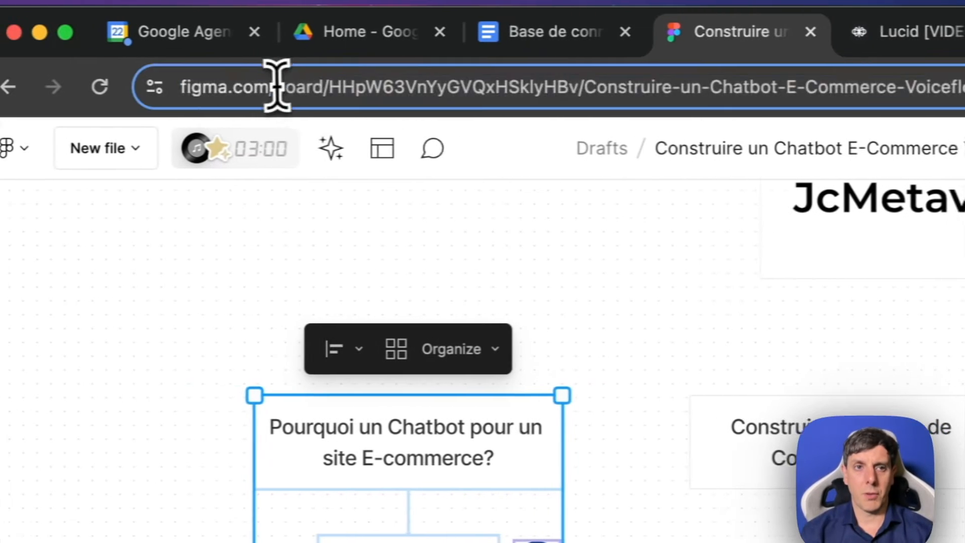
{"action": "double_click", "coordinate": [296, 87]}
{"action": "left_click_drag", "start_coordinate": [397, 87], "coordinate": [168, 88]}
{"action": "left_click", "coordinate": [868, 30]}
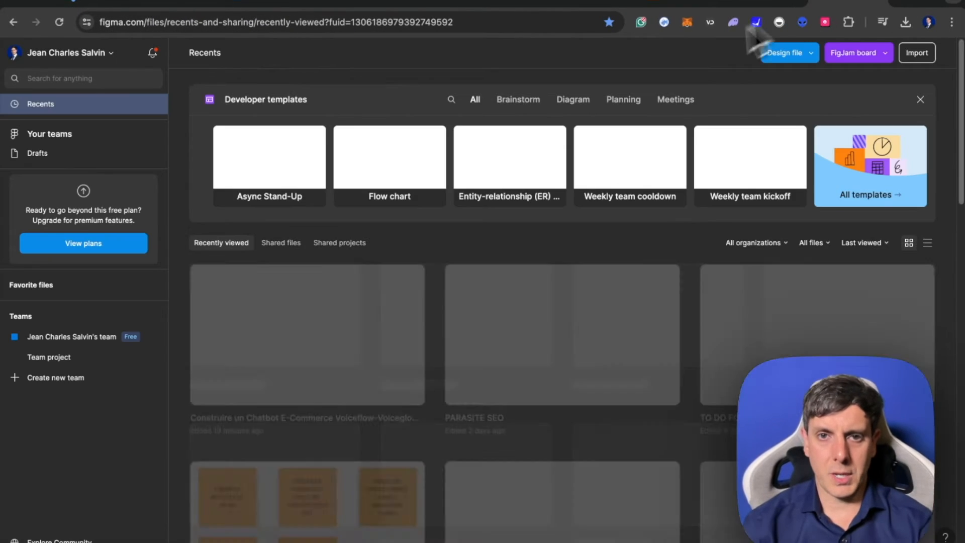
{"action": "scroll", "coordinate": [647, 301], "scroll_direction": "down", "scroll_amount": 15}
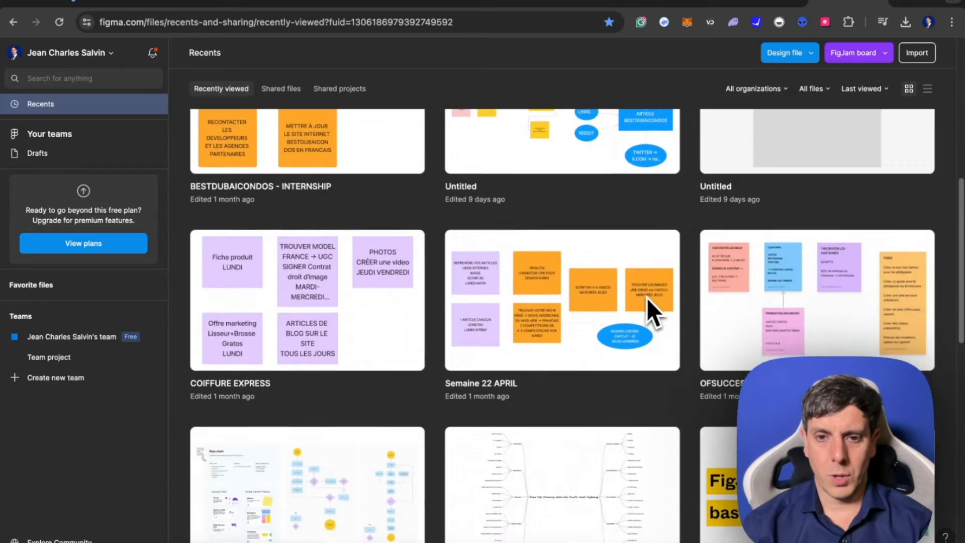
- Open the Unilife Chatbot Discussion Workflow board from the recent files and examine its start message and first multiple choice
{"action": "scroll", "coordinate": [647, 298], "scroll_direction": "down", "scroll_amount": 2}
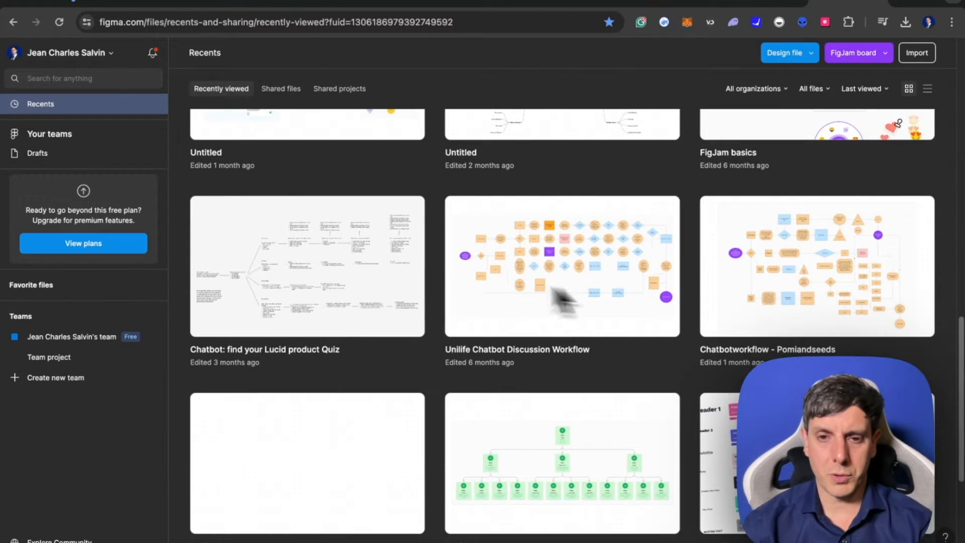
{"action": "scroll", "coordinate": [361, 291], "scroll_direction": "down", "scroll_amount": 2}
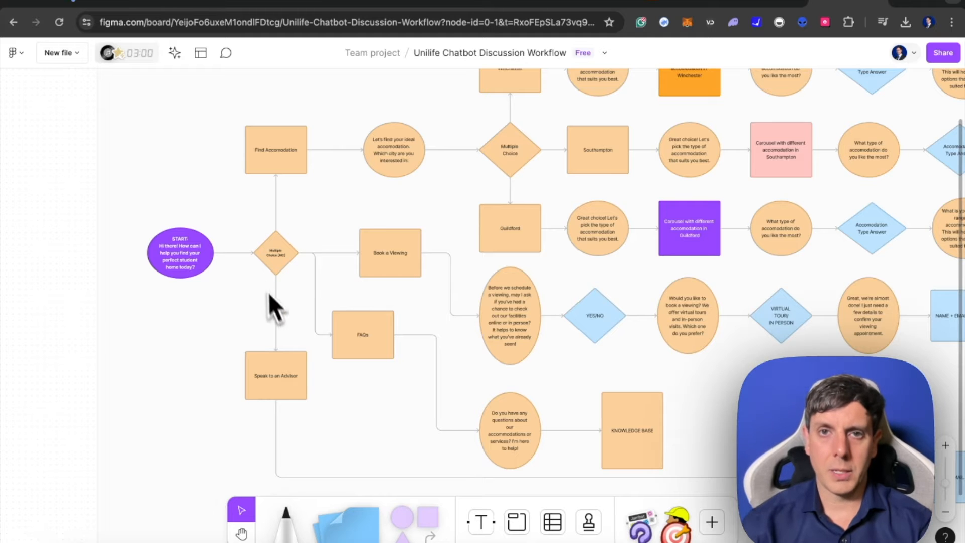
{"action": "scroll", "coordinate": [277, 311], "scroll_direction": "up", "scroll_amount": 2}
{"action": "scroll", "coordinate": [277, 312], "scroll_direction": "left", "scroll_amount": 2}
{"action": "scroll", "coordinate": [291, 374], "scroll_direction": "up", "scroll_amount": 3}
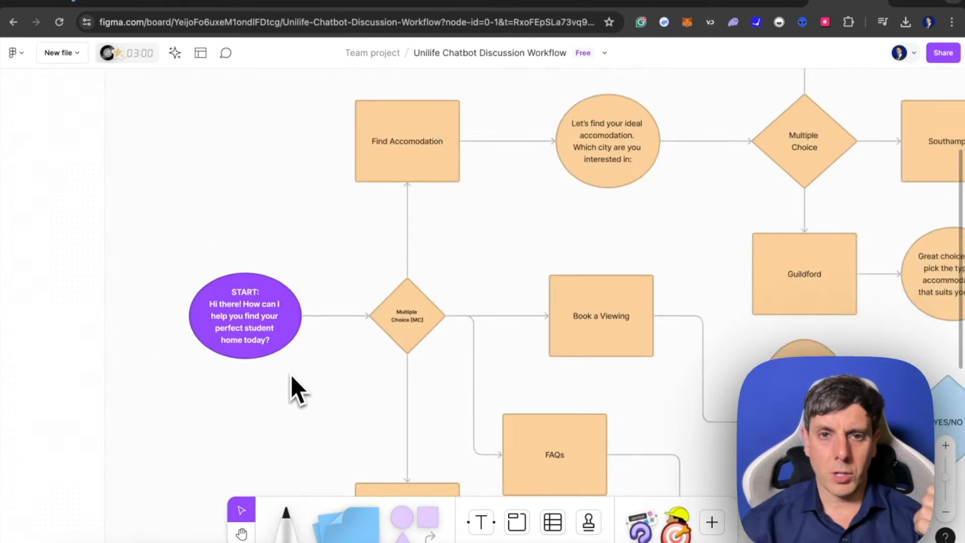
{"action": "scroll", "coordinate": [290, 375], "scroll_direction": "down", "scroll_amount": 2}
{"action": "scroll", "coordinate": [291, 375], "scroll_direction": "up", "scroll_amount": 4}
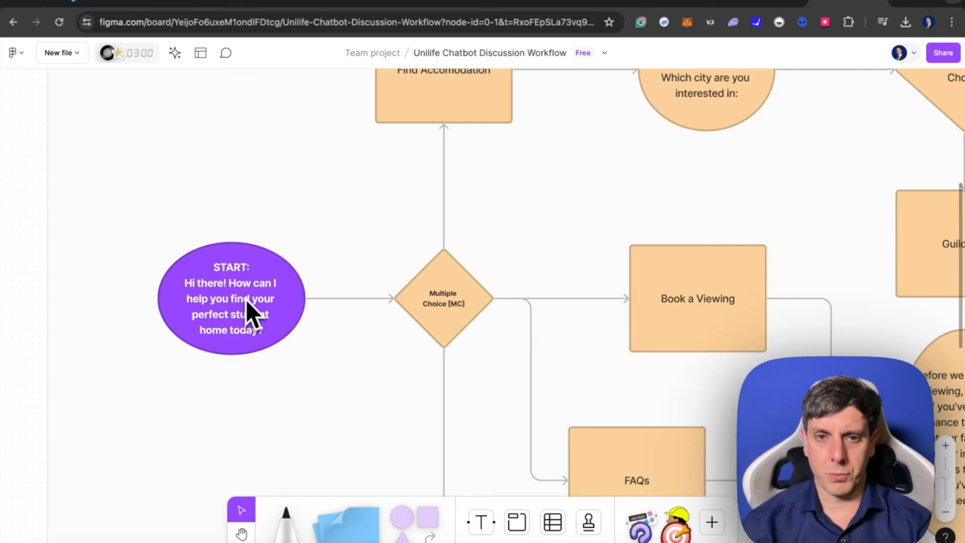
- Examine the Unilife flow's Find Accomodation, Book a Viewing and FAQs branches through to the end of the conversation
{"action": "scroll", "coordinate": [246, 299], "scroll_direction": "down", "scroll_amount": 3}
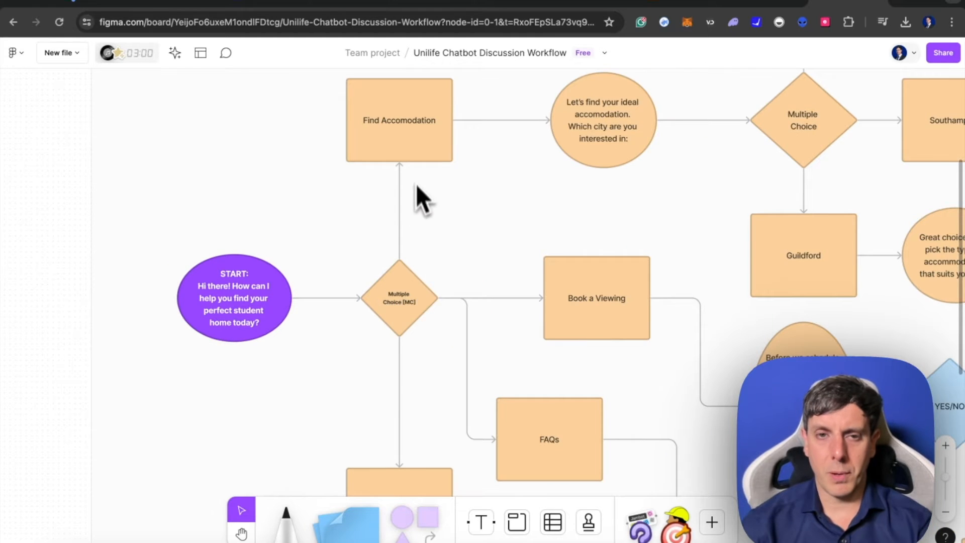
{"action": "scroll", "coordinate": [416, 185], "scroll_direction": "up", "scroll_amount": 2}
{"action": "scroll", "coordinate": [416, 185], "scroll_direction": "right", "scroll_amount": 2}
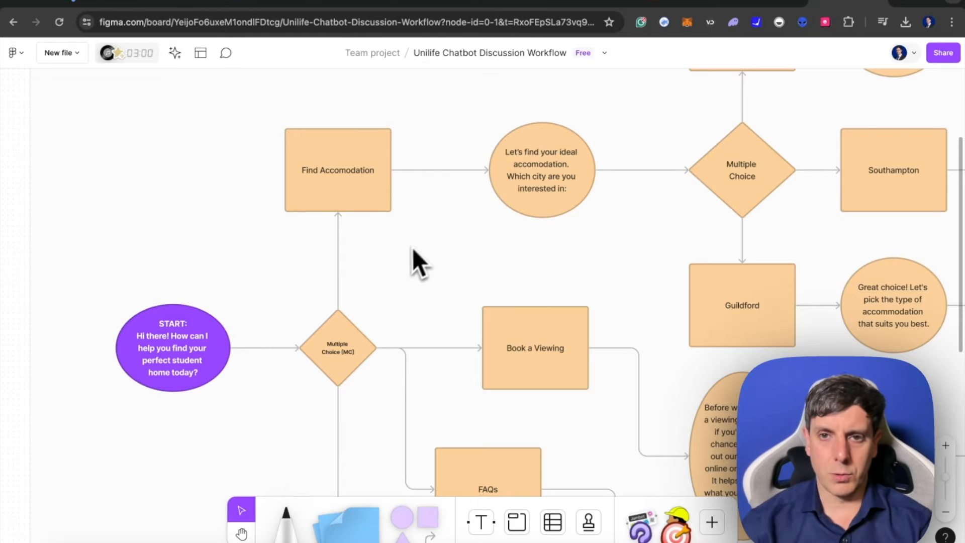
{"action": "scroll", "coordinate": [406, 255], "scroll_direction": "down", "scroll_amount": 5}
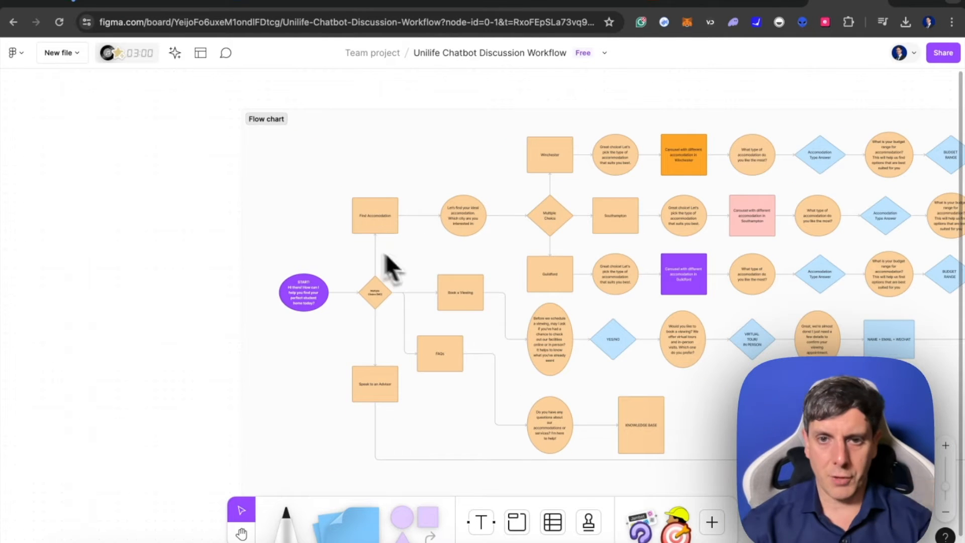
{"action": "scroll", "coordinate": [558, 334], "scroll_direction": "up", "scroll_amount": 3}
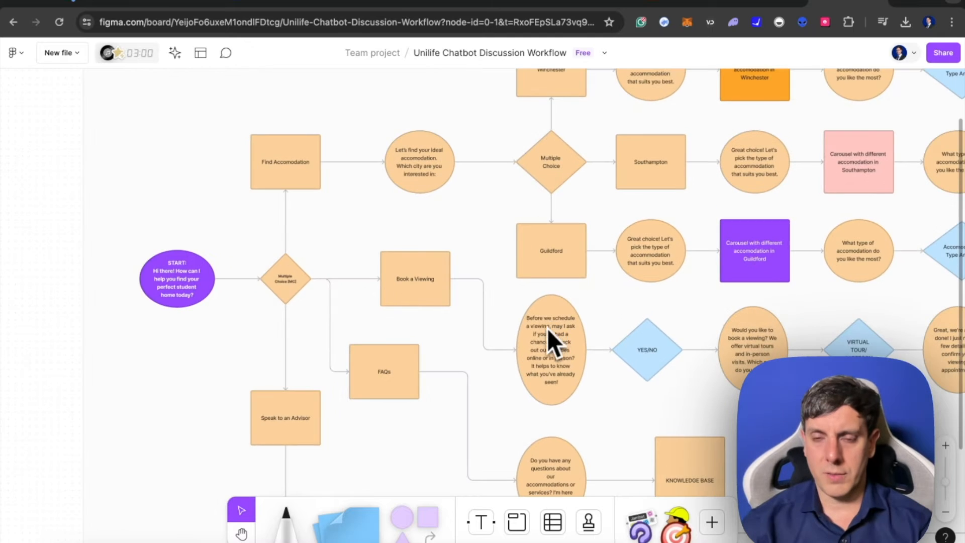
{"action": "scroll", "coordinate": [548, 329], "scroll_direction": "down", "scroll_amount": 4}
{"action": "scroll", "coordinate": [545, 345], "scroll_direction": "up", "scroll_amount": 3}
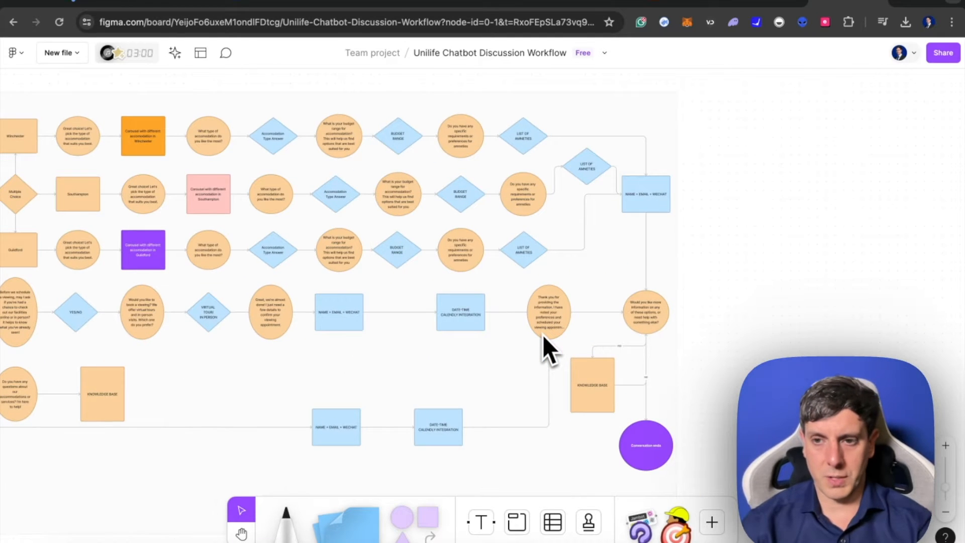
{"action": "scroll", "coordinate": [543, 335], "scroll_direction": "left", "scroll_amount": 5}
{"action": "scroll", "coordinate": [543, 334], "scroll_direction": "up", "scroll_amount": 3}
- Return to the recent Figma files and open "Chatbot: find your Lucid product Quiz"
{"action": "left_click", "coordinate": [19, 54]}
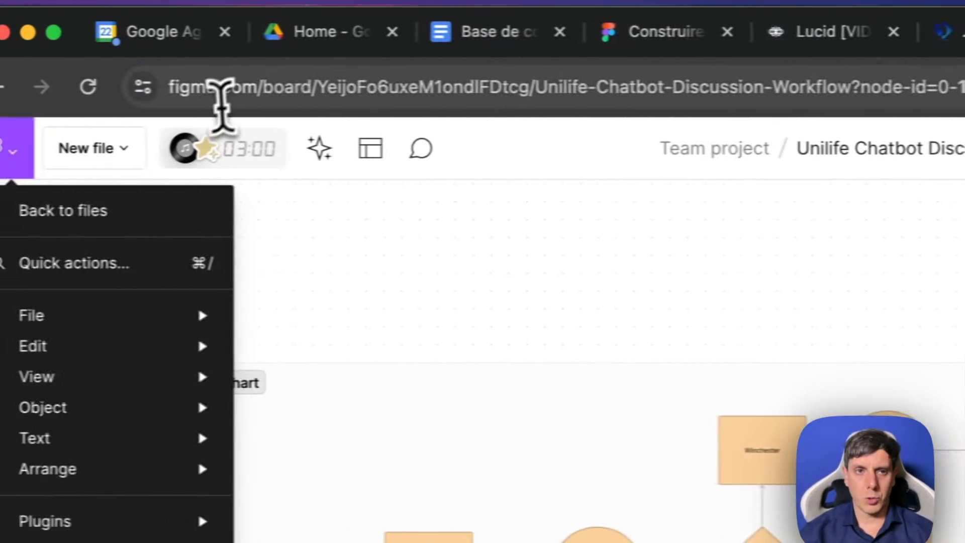
{"action": "left_click", "coordinate": [261, 88]}
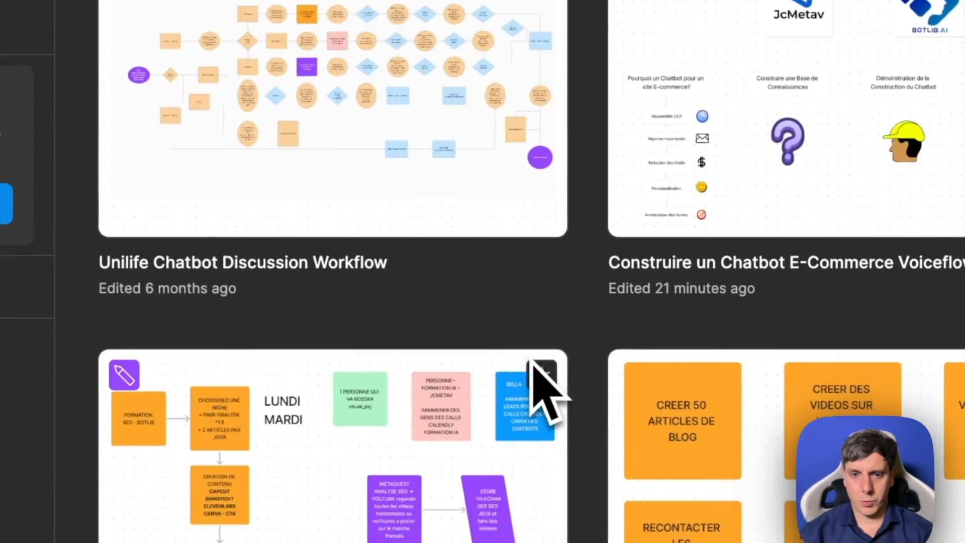
{"action": "scroll", "coordinate": [543, 388], "scroll_direction": "down", "scroll_amount": 10}
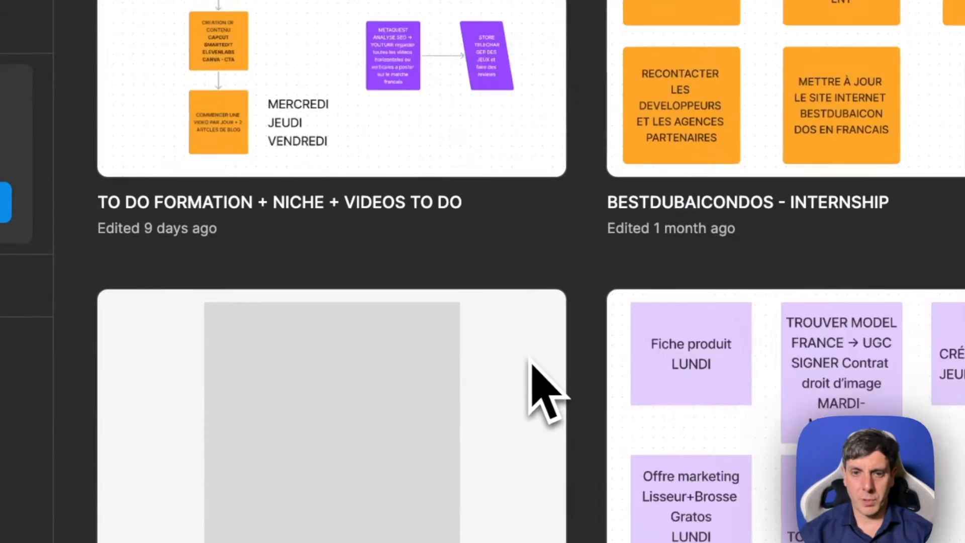
{"action": "scroll", "coordinate": [531, 361], "scroll_direction": "down", "scroll_amount": 15}
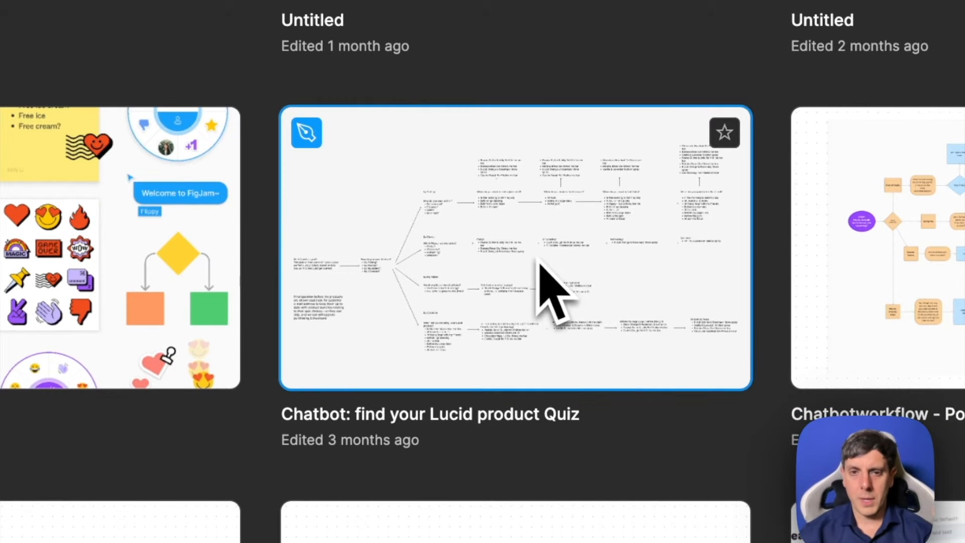
{"action": "left_click", "coordinate": [539, 260]}
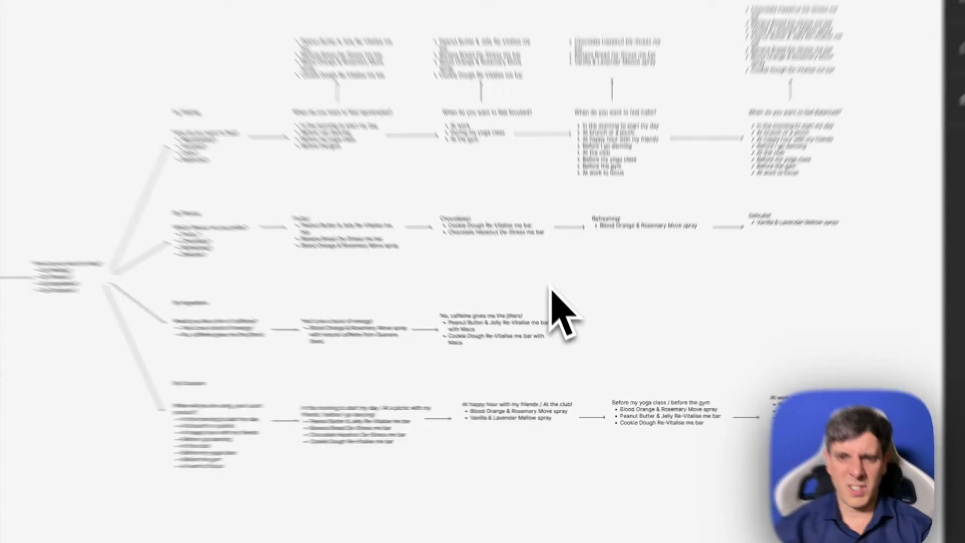
- Examine the Lucid quiz flow from its intro text through the Feeling, Flavour, Ingredient and Occasion branches
{"action": "scroll", "coordinate": [537, 255], "scroll_direction": "up", "scroll_amount": 5}
{"action": "scroll", "coordinate": [536, 256], "scroll_direction": "left", "scroll_amount": 8}
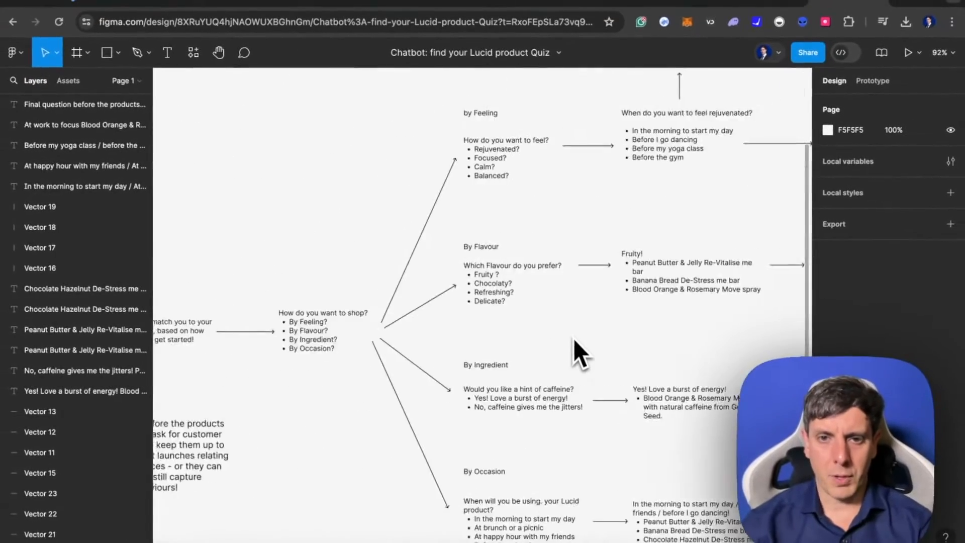
{"action": "scroll", "coordinate": [574, 339], "scroll_direction": "left", "scroll_amount": 4}
{"action": "scroll", "coordinate": [573, 338], "scroll_direction": "up", "scroll_amount": 3}
{"action": "scroll", "coordinate": [574, 339], "scroll_direction": "right", "scroll_amount": 3}
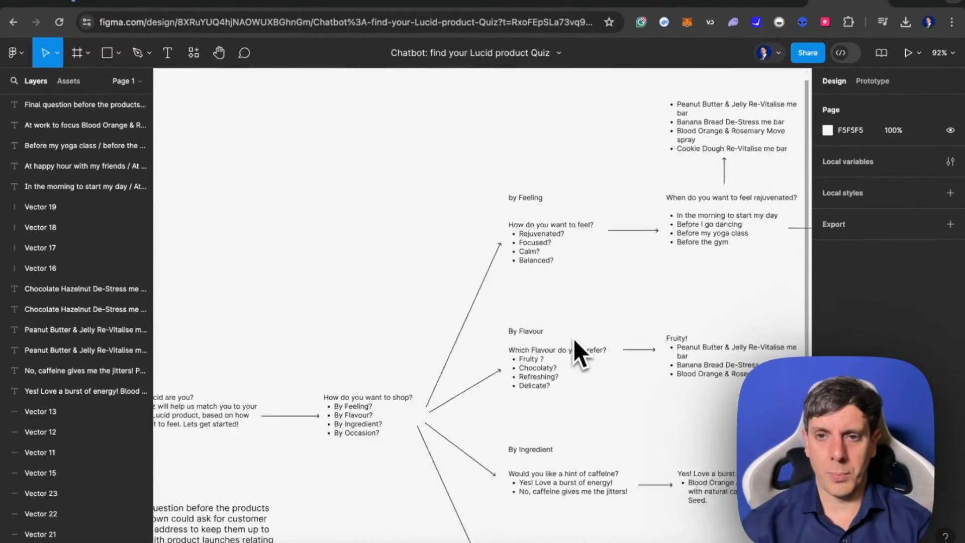
{"action": "scroll", "coordinate": [573, 339], "scroll_direction": "right", "scroll_amount": 10}
{"action": "scroll", "coordinate": [574, 339], "scroll_direction": "down", "scroll_amount": 7}
{"action": "scroll", "coordinate": [574, 337], "scroll_direction": "left", "scroll_amount": 10}
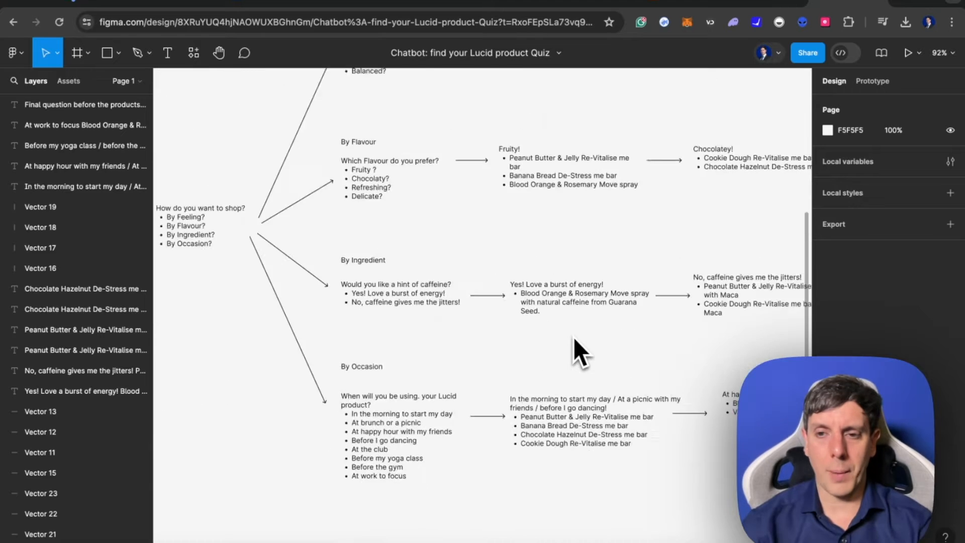
{"action": "scroll", "coordinate": [574, 338], "scroll_direction": "left", "scroll_amount": 5}
{"action": "scroll", "coordinate": [574, 338], "scroll_direction": "up", "scroll_amount": 2}
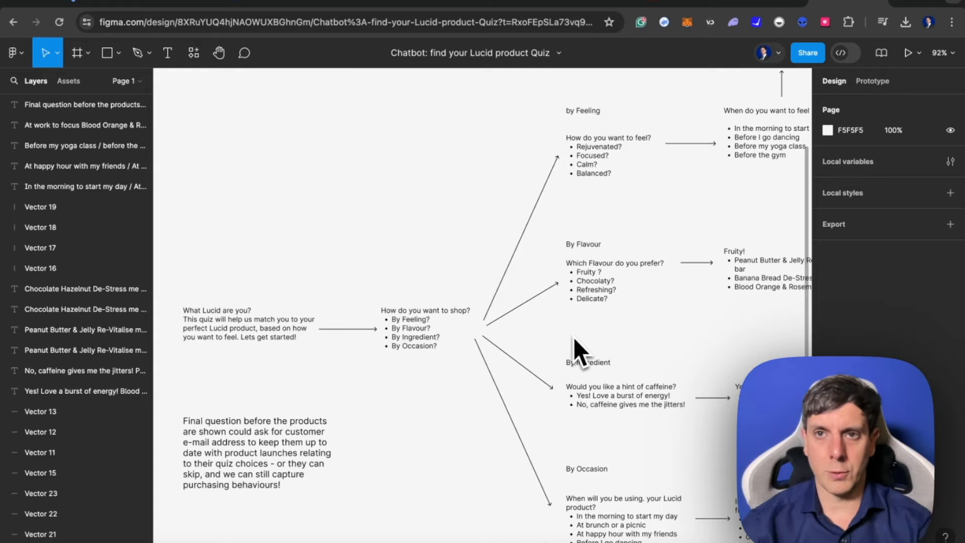
{"action": "scroll", "coordinate": [574, 336], "scroll_direction": "left", "scroll_amount": 8}
{"action": "scroll", "coordinate": [556, 211], "scroll_direction": "up", "scroll_amount": 2}
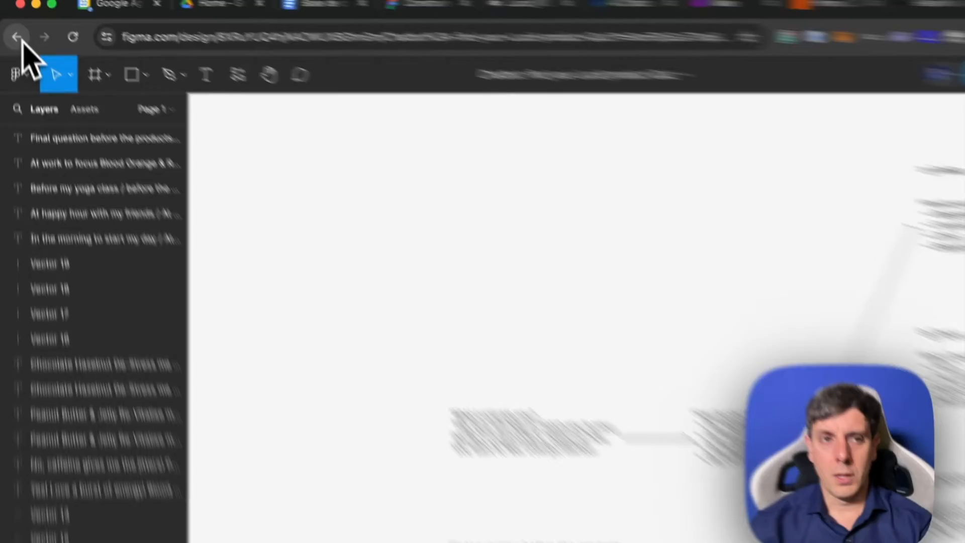
- Go back to the "Construire un Chatbot E-Commerce" board and place a square shape below the question mark sticker
{"action": "left_click", "coordinate": [13, 22]}
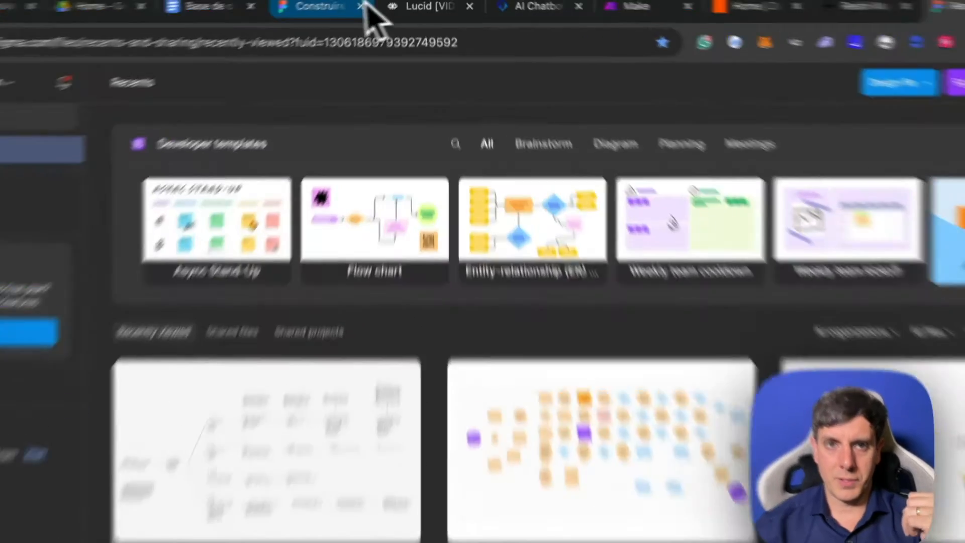
{"action": "left_click", "coordinate": [344, 2]}
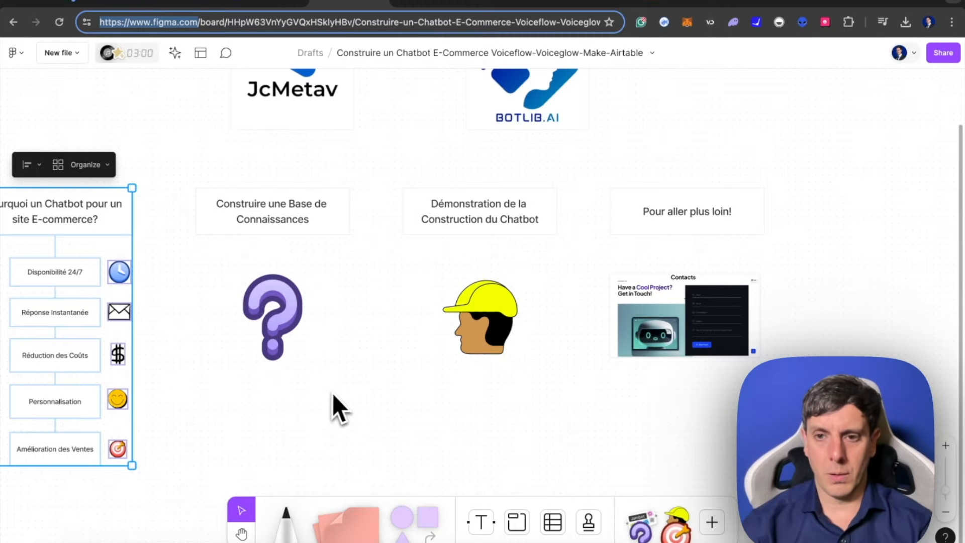
{"action": "scroll", "coordinate": [333, 395], "scroll_direction": "down", "scroll_amount": 3}
{"action": "scroll", "coordinate": [333, 395], "scroll_direction": "left", "scroll_amount": 3}
{"action": "left_click_drag", "start_coordinate": [428, 515], "coordinate": [330, 343]}
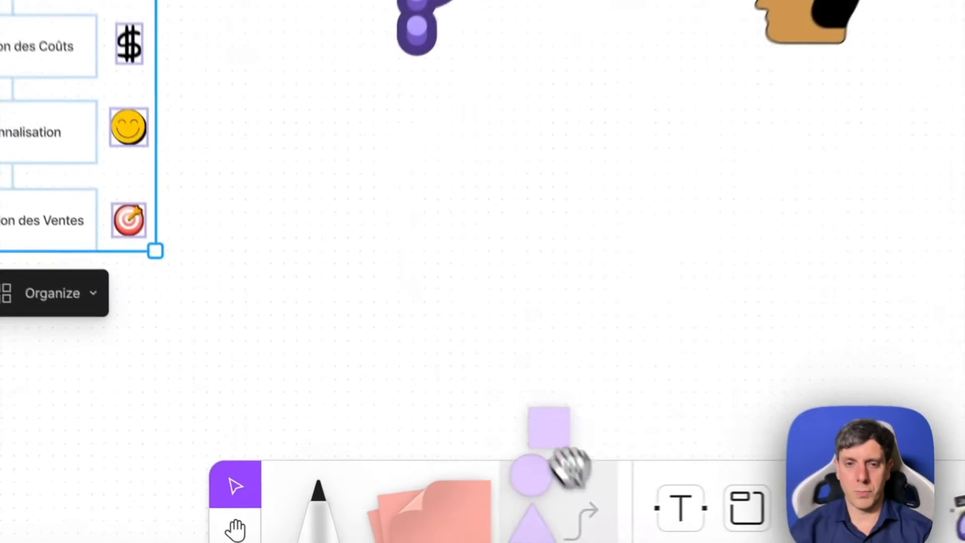
{"action": "left_click_drag", "start_coordinate": [411, 148], "coordinate": [412, 150]}
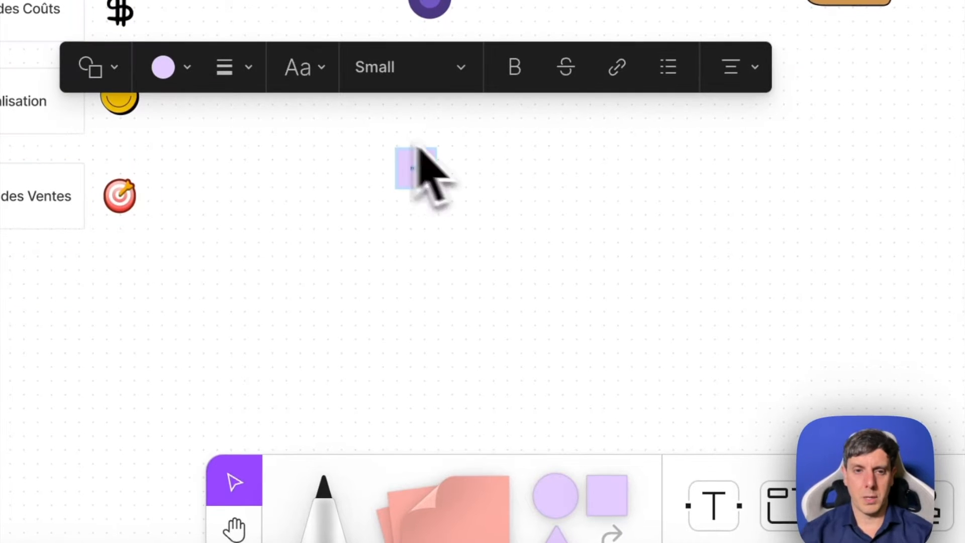
- Set the shape's text size to Huge, label it "FIGMA - FLOW DE CONVERSATION" and widen it into a rectangle
{"action": "left_click", "coordinate": [355, 75]}
{"action": "left_click", "coordinate": [400, 243]}
{"action": "key", "text": "Escape"}
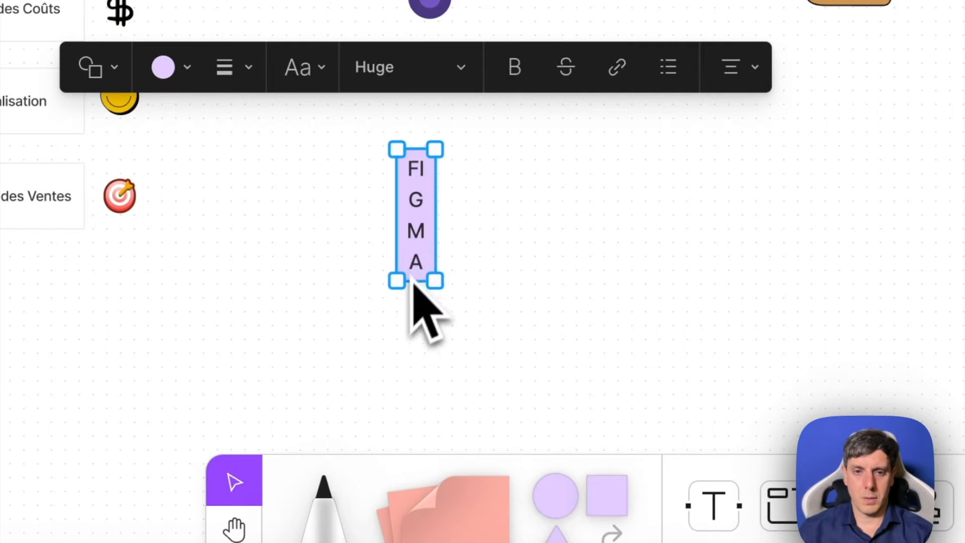
{"action": "left_click_drag", "start_coordinate": [435, 280], "coordinate": [493, 284]}
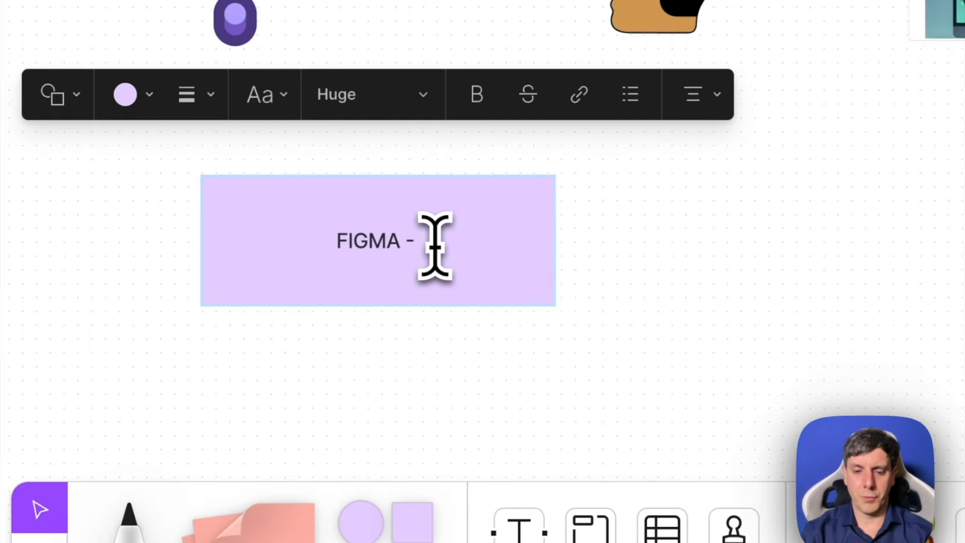
{"action": "type", "text": "FLOW DE CONVERSATION"}
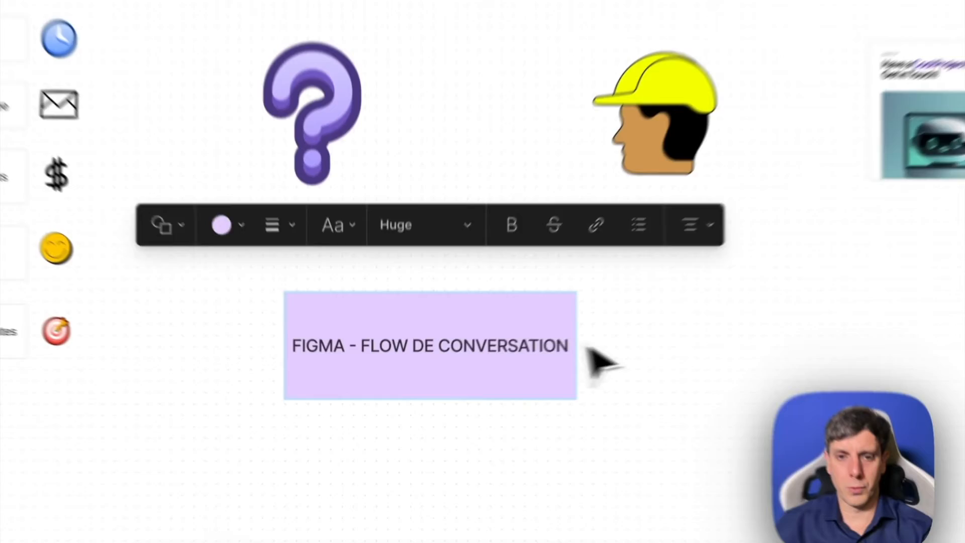
{"action": "key", "text": "Escape"}
- Fill the labelled rectangle with green, and shrink and reposition it just below and between the question mark and hard-hat stickers
{"action": "left_click", "coordinate": [285, 303]}
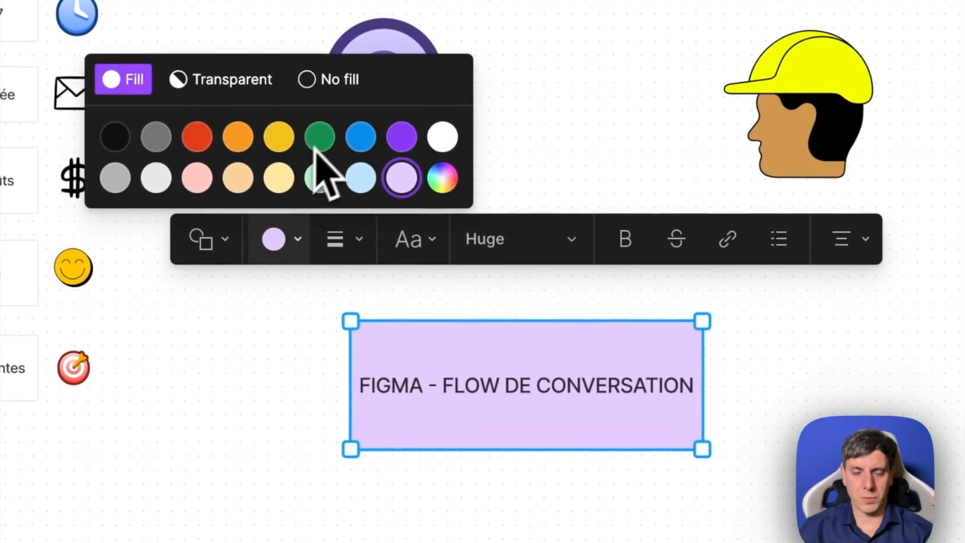
{"action": "left_click", "coordinate": [316, 144]}
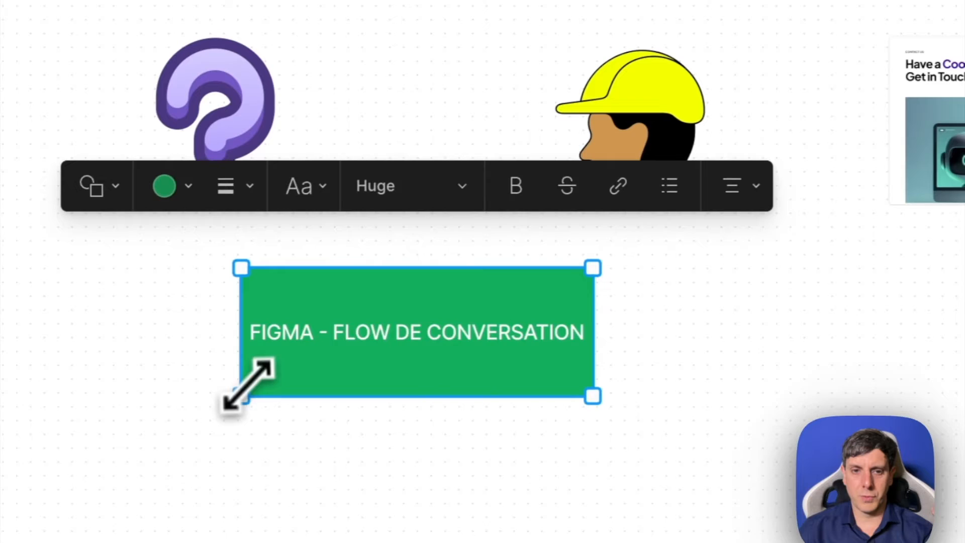
{"action": "left_click_drag", "start_coordinate": [82, 374], "coordinate": [146, 347]}
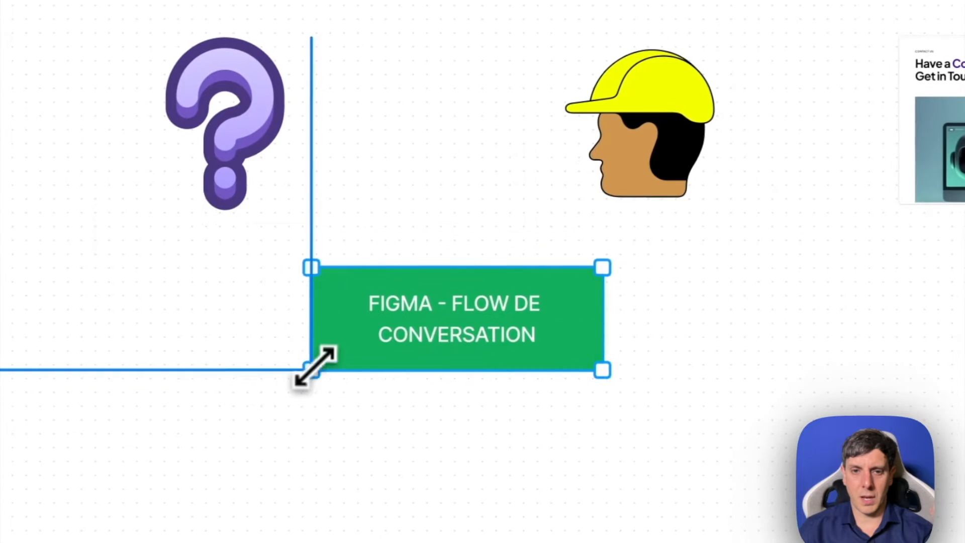
{"action": "left_click_drag", "start_coordinate": [311, 369], "coordinate": [313, 370]}
{"action": "left_click_drag", "start_coordinate": [432, 343], "coordinate": [402, 297]}
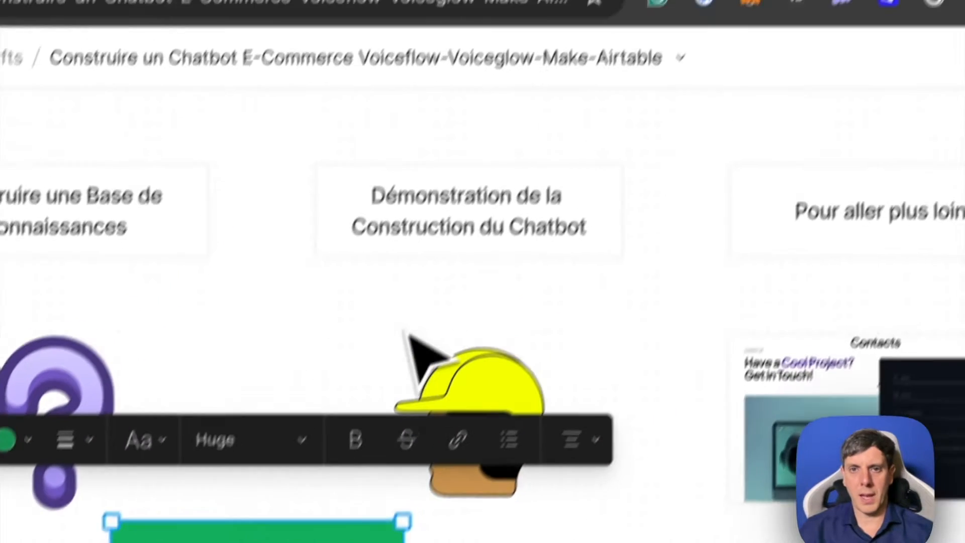
{"action": "left_click", "coordinate": [487, 68]}
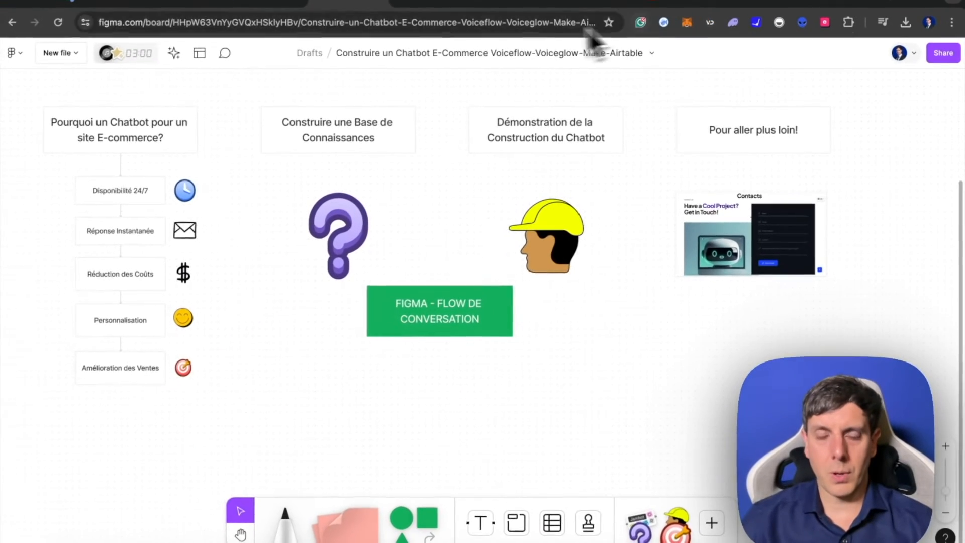
- Switch to the Lucid project in Voiceflow, test-run the assistant's Bienvenue message and return to the workflow canvas
{"action": "left_click", "coordinate": [426, 2]}
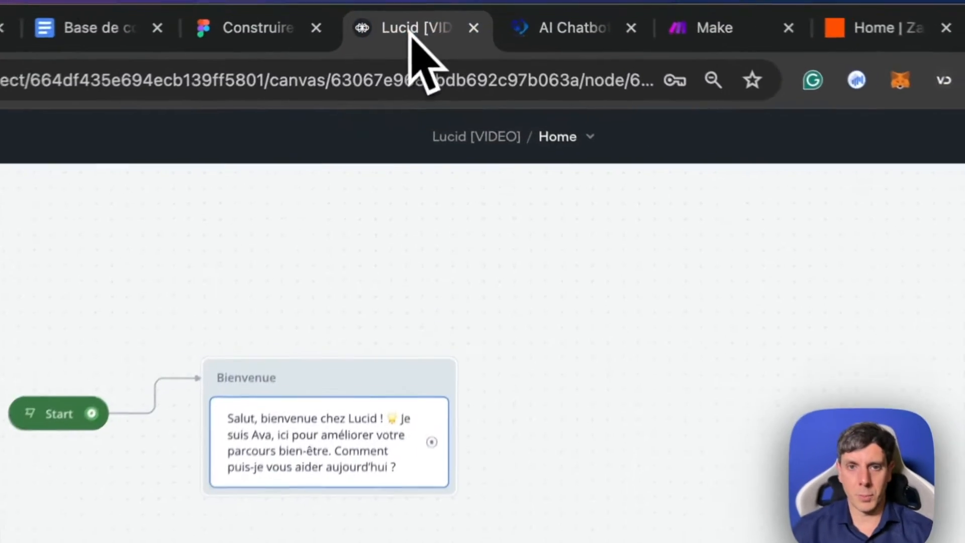
{"action": "left_click", "coordinate": [286, 273]}
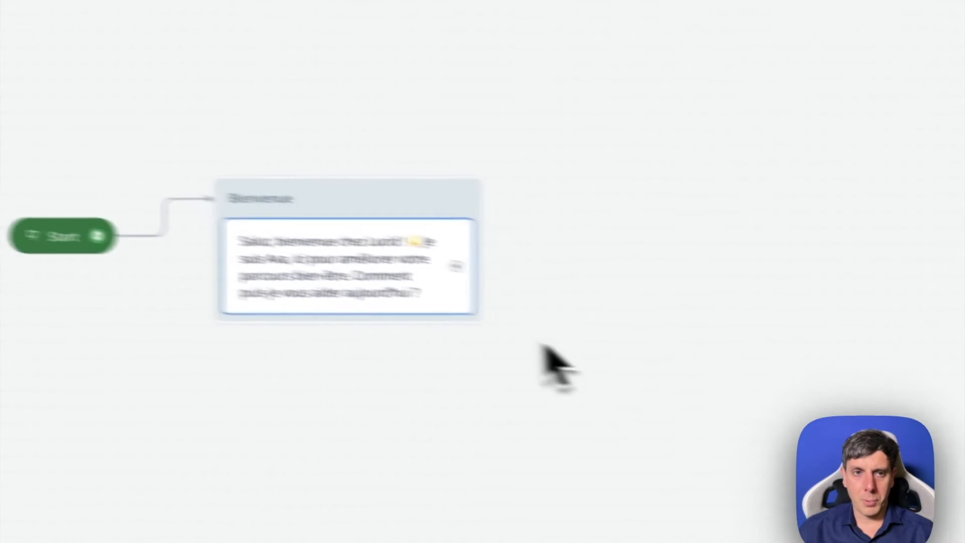
{"action": "left_click", "coordinate": [72, 317]}
{"action": "mouse_move", "coordinate": [253, 271]}
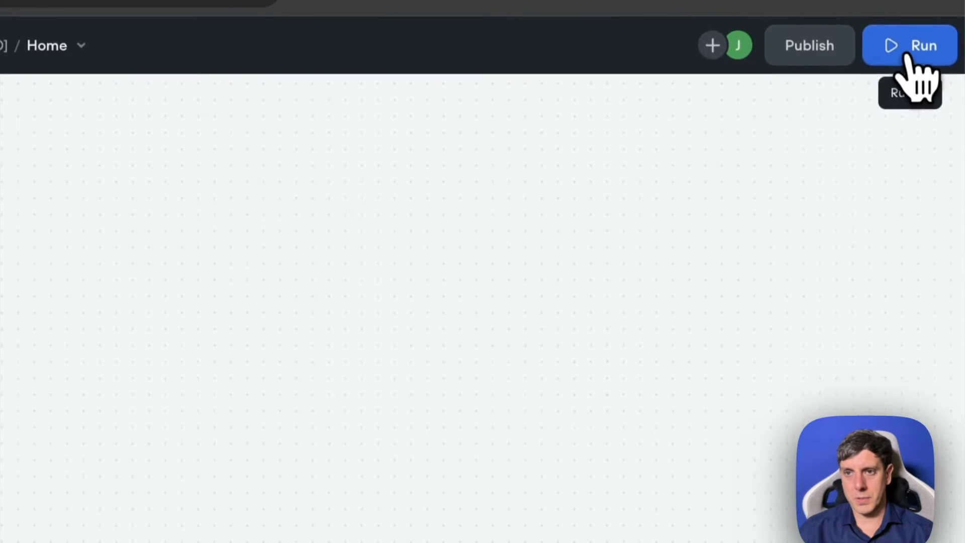
{"action": "left_click", "coordinate": [907, 56]}
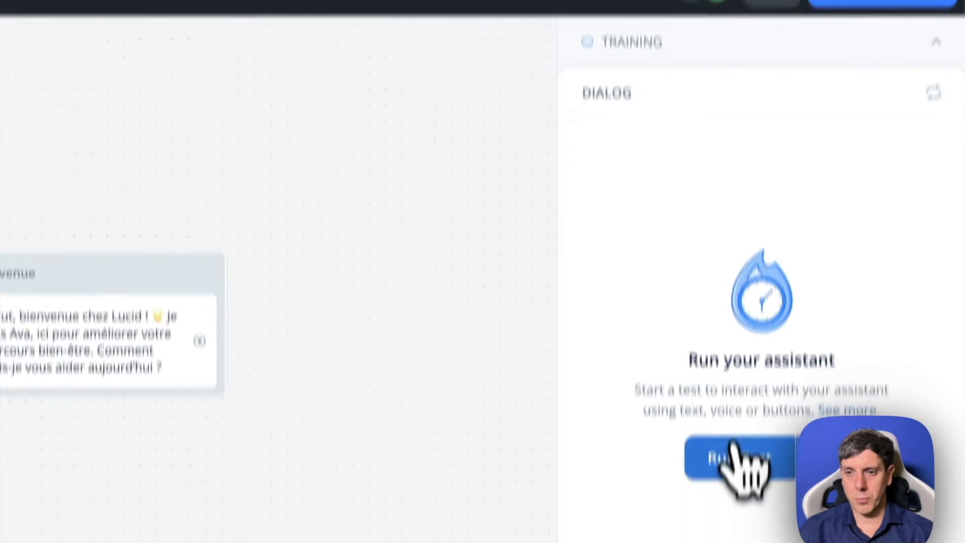
{"action": "left_click", "coordinate": [739, 459]}
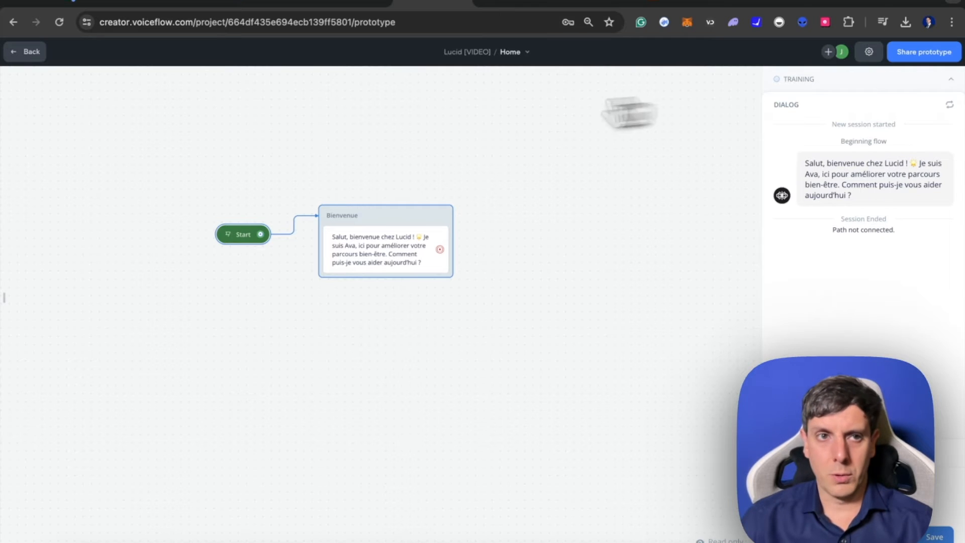
{"action": "left_click", "coordinate": [25, 52]}
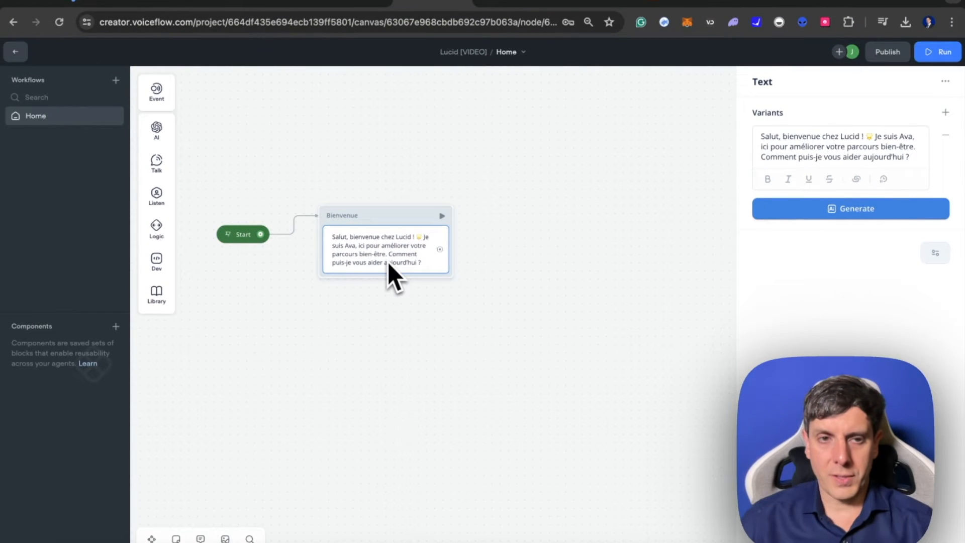
- Add a Buttons step beneath the welcome text inside the Bienvenue block
{"action": "mouse_move", "coordinate": [173, 197]}
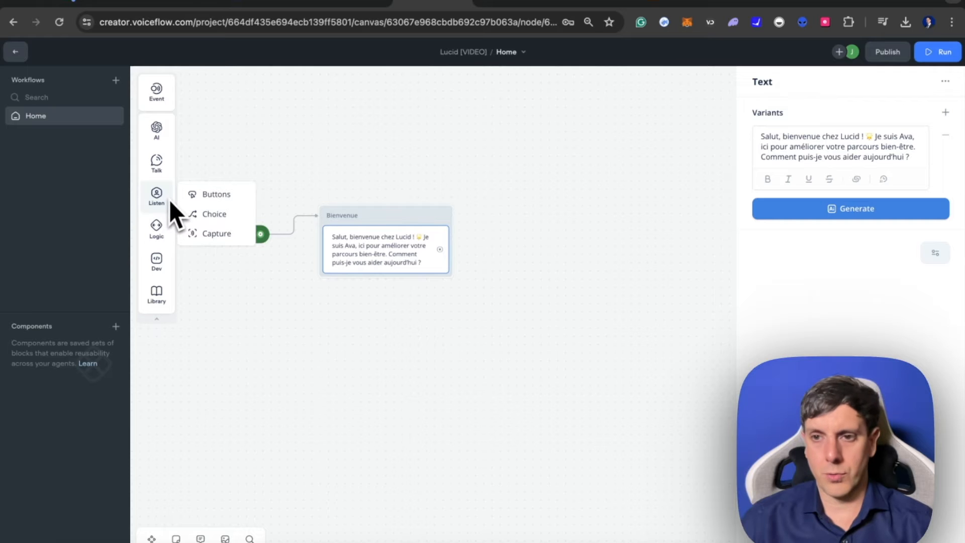
{"action": "left_click_drag", "start_coordinate": [191, 194], "coordinate": [381, 289]}
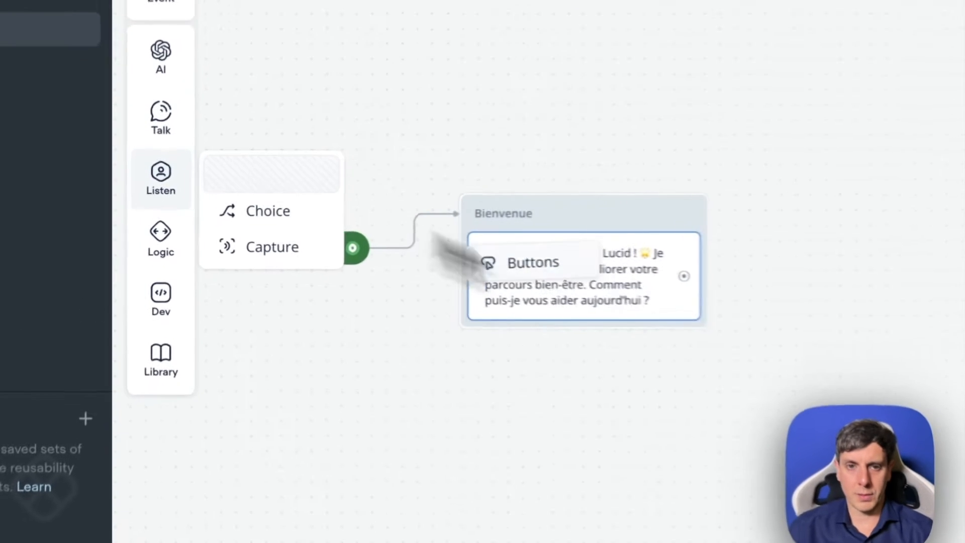
{"action": "left_click_drag", "start_coordinate": [607, 359], "coordinate": [628, 377]}
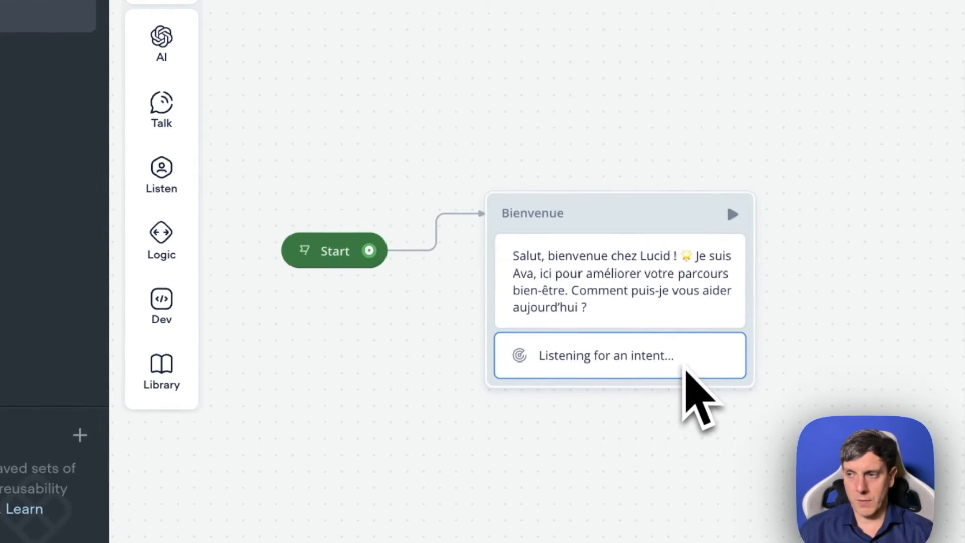
{"action": "mouse_move", "coordinate": [159, 165]}
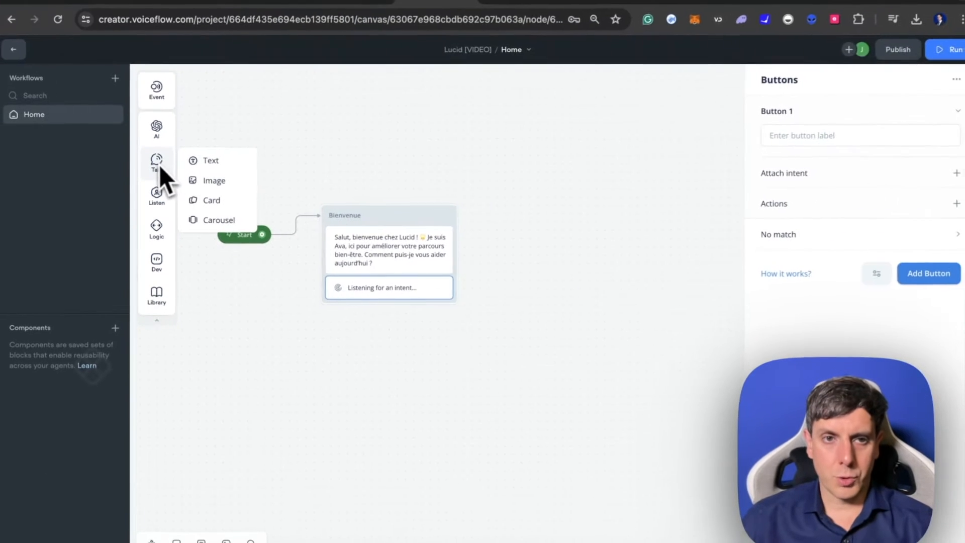
{"action": "mouse_move", "coordinate": [164, 230]}
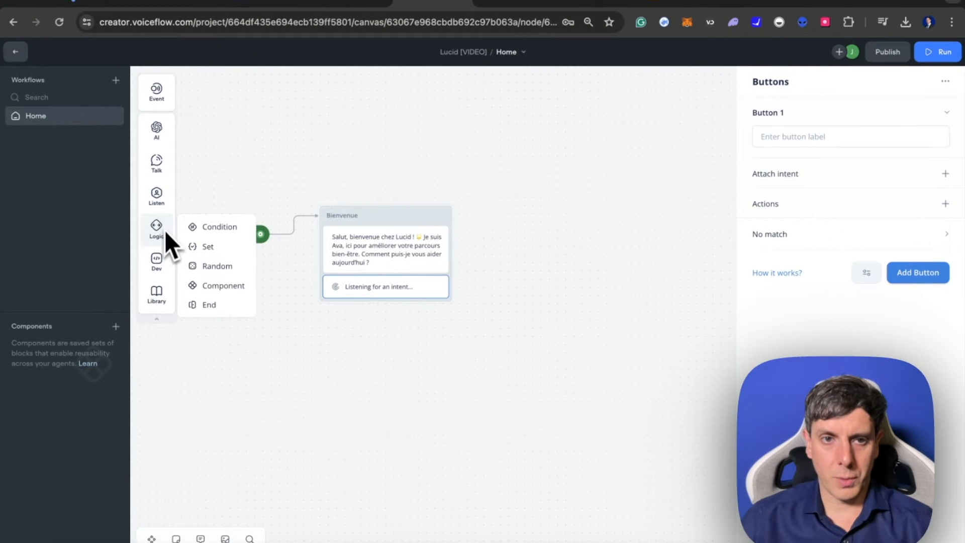
{"action": "mouse_move", "coordinate": [162, 197]}
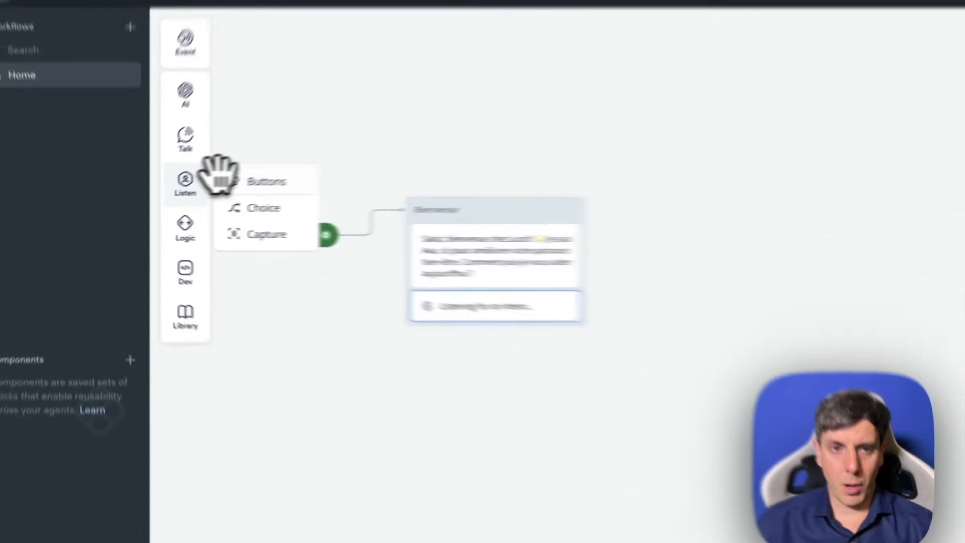
{"action": "left_click_drag", "start_coordinate": [201, 194], "coordinate": [395, 320]}
{"action": "left_click_drag", "start_coordinate": [689, 397], "coordinate": [665, 358]}
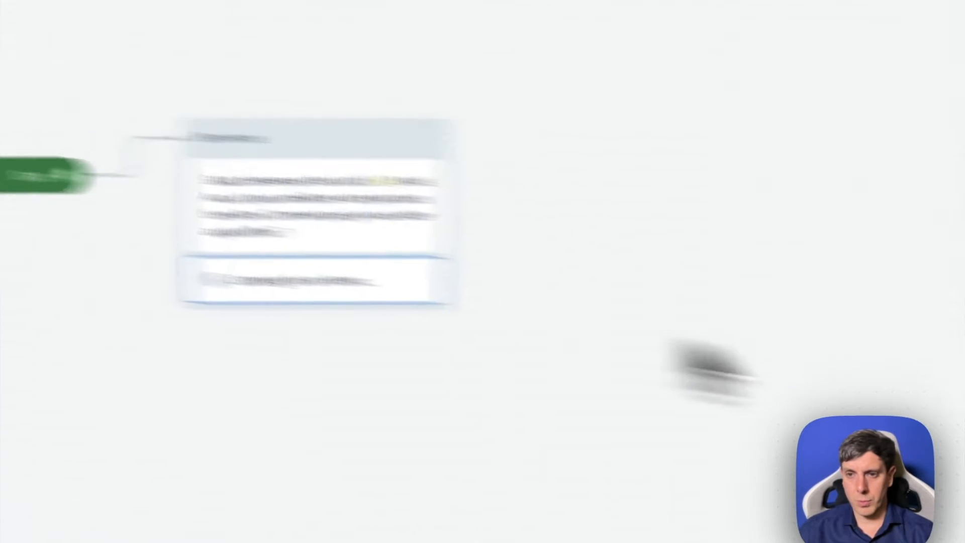
- Label the first button "Explorer les produits de Lucid" and add a second one labelled "Statut de ma commande"
{"action": "left_click", "coordinate": [634, 200]}
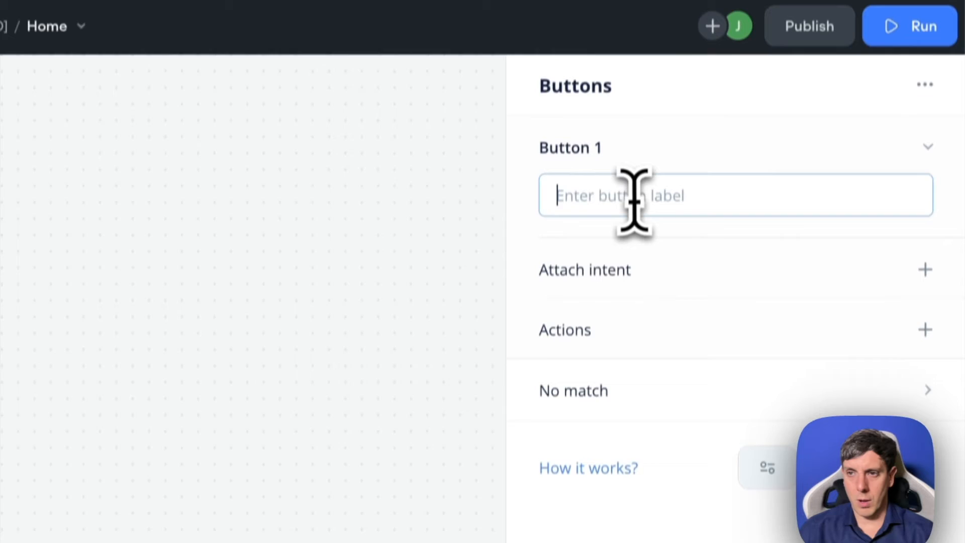
{"action": "type", "text": "Explor"}
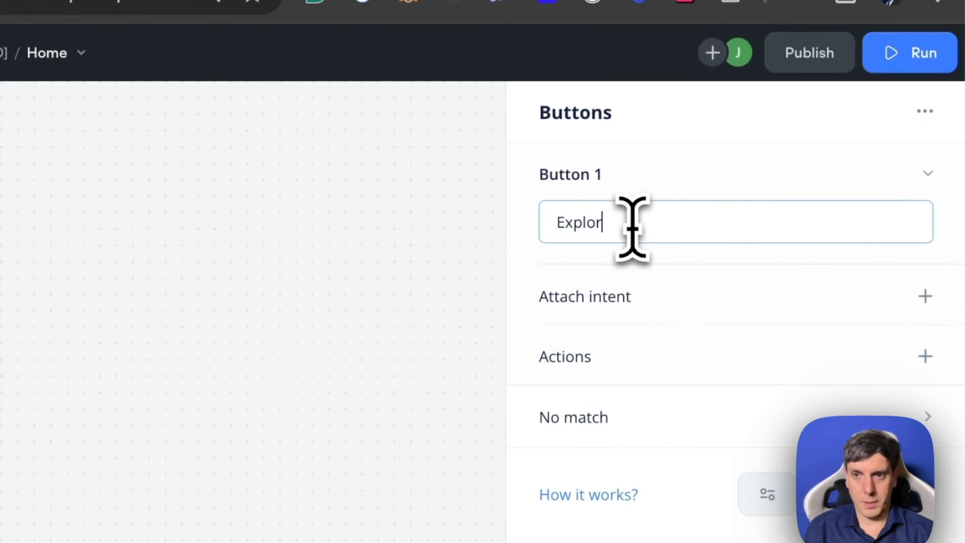
{"action": "type", "text": "er les produits de Lucid"}
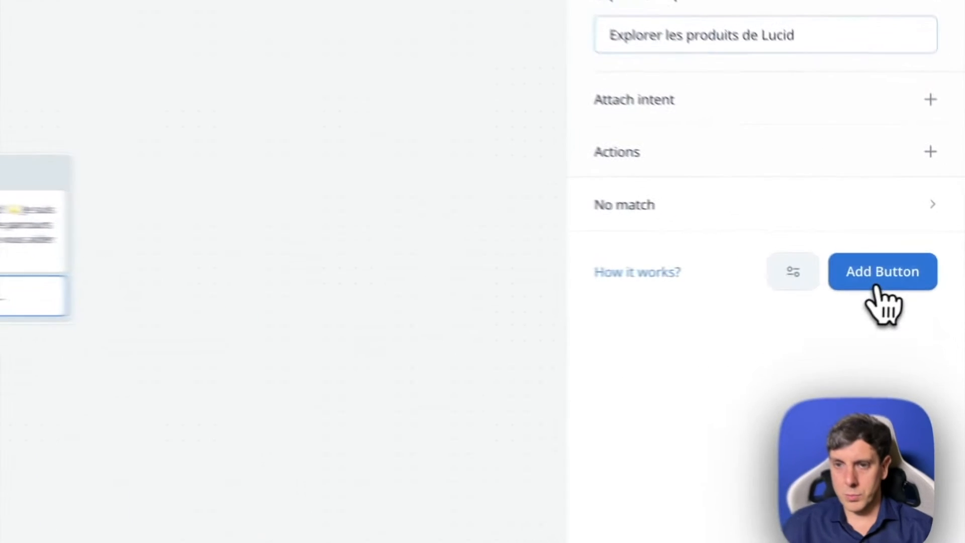
{"action": "left_click", "coordinate": [918, 272]}
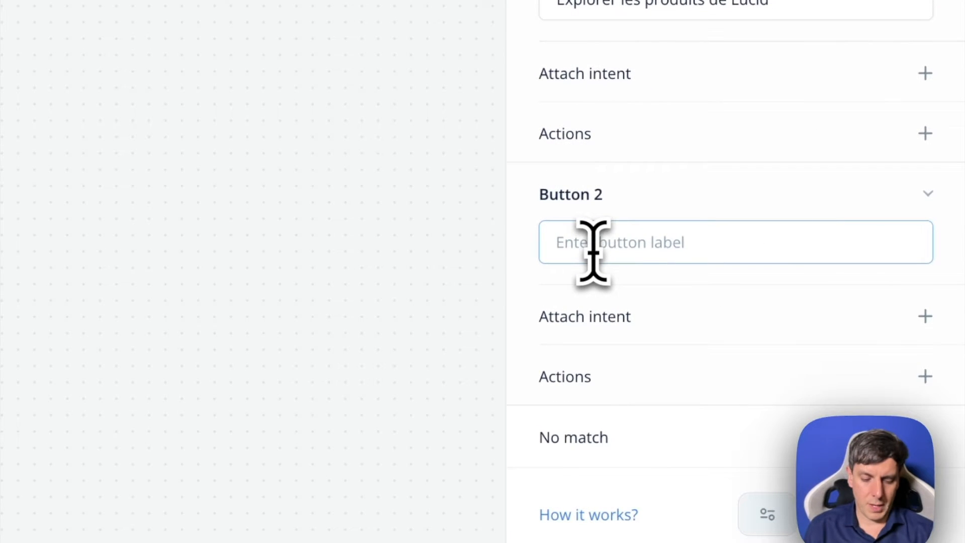
{"action": "type", "text": "Statut de ma commande"}
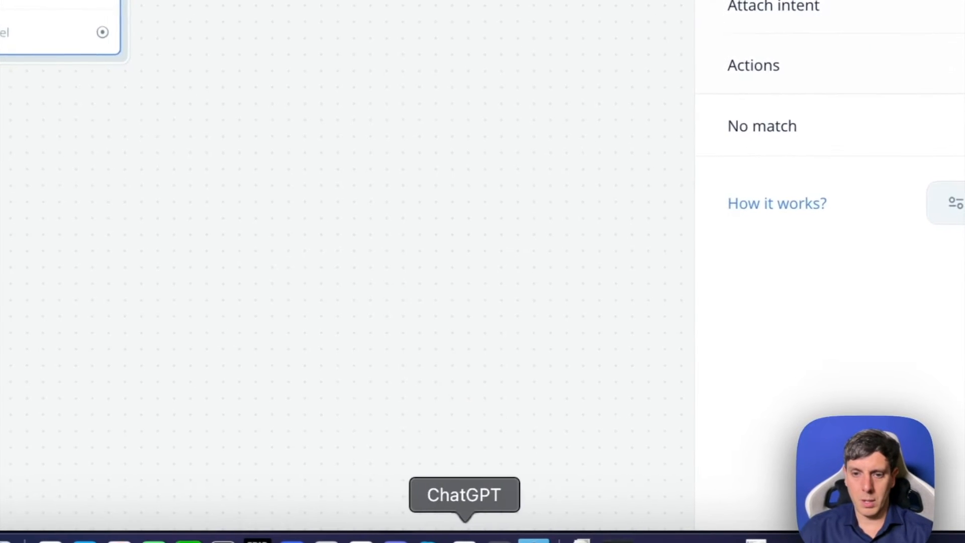
- Add two more buttons to the Bienvenue block, labelled "Aide et Support" and "Terminer la conversation"
{"action": "left_click", "coordinate": [870, 216]}
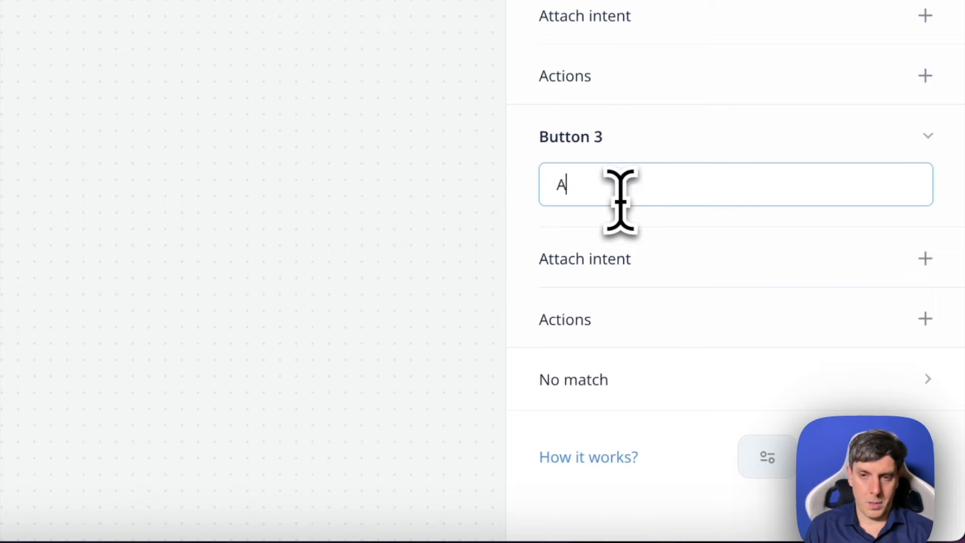
{"action": "type", "text": "Aide et"}
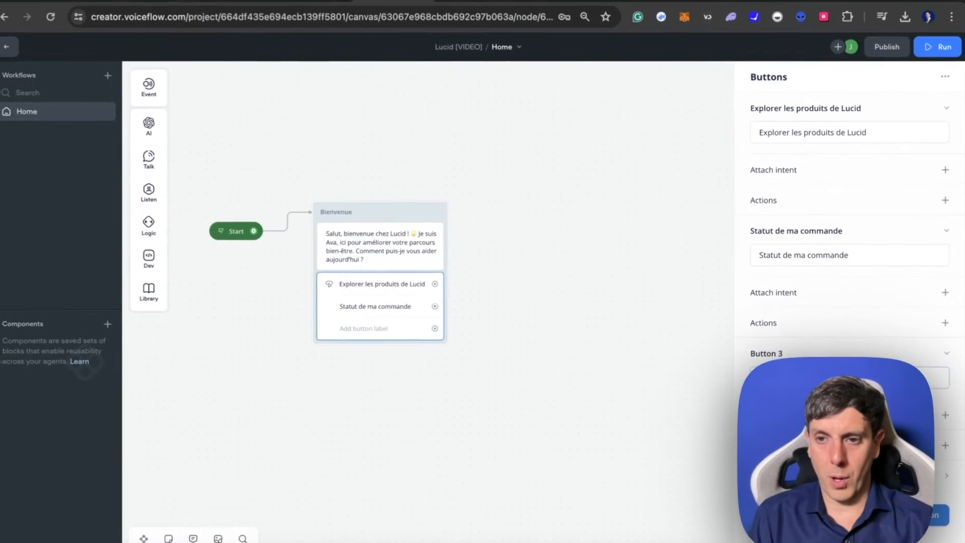
{"action": "type", "text": " Support"}
{"action": "left_click", "coordinate": [930, 518]}
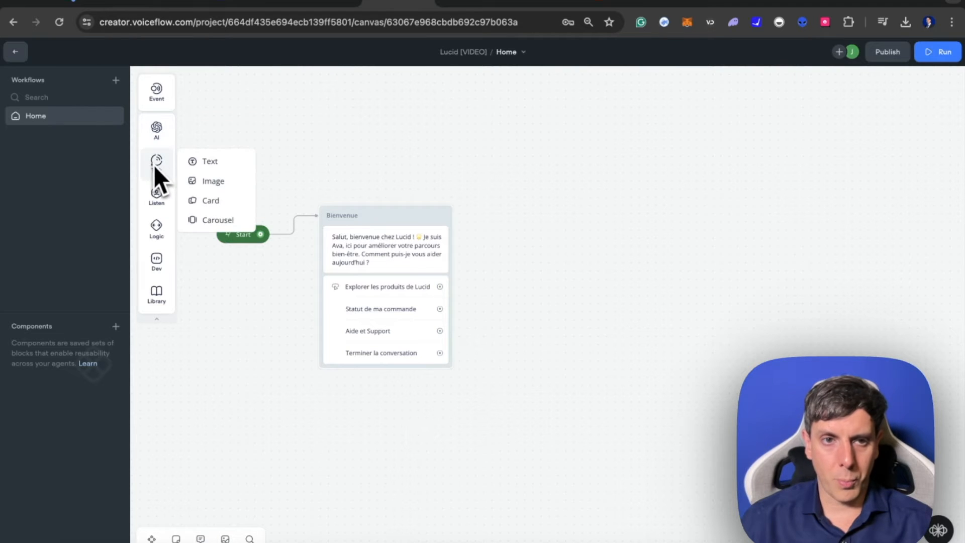
- Place a Text step as a new block up and to the right of Bienvenue and name the block "Les produits de Lucid"
{"action": "mouse_move", "coordinate": [156, 170]}
{"action": "left_click_drag", "start_coordinate": [207, 160], "coordinate": [588, 176]}
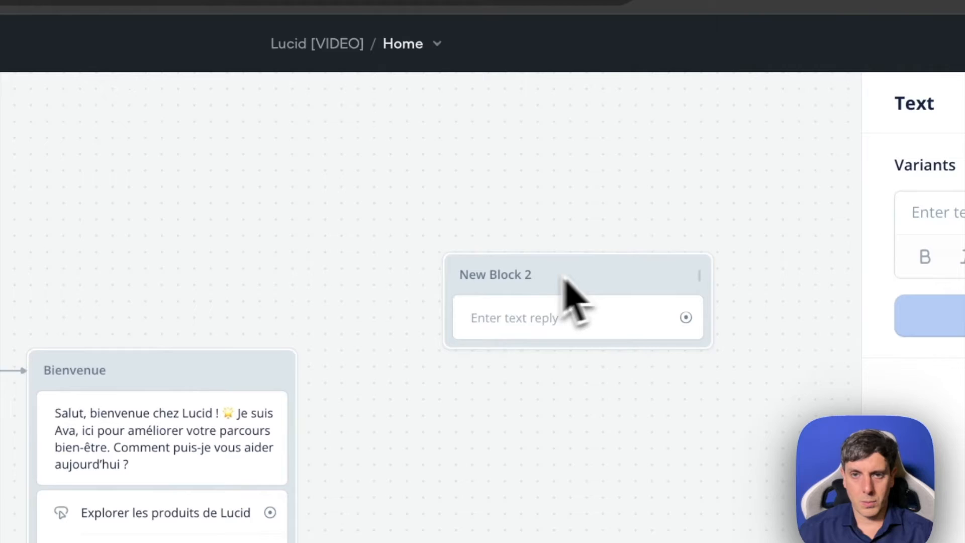
{"action": "left_click_drag", "start_coordinate": [563, 278], "coordinate": [452, 272]}
{"action": "double_click", "coordinate": [522, 272]}
{"action": "left_click_drag", "start_coordinate": [552, 276], "coordinate": [501, 267]}
{"action": "double_click", "coordinate": [481, 275]}
{"action": "left_click", "coordinate": [495, 278]}
{"action": "left_click_drag", "start_coordinate": [425, 276], "coordinate": [507, 280]}
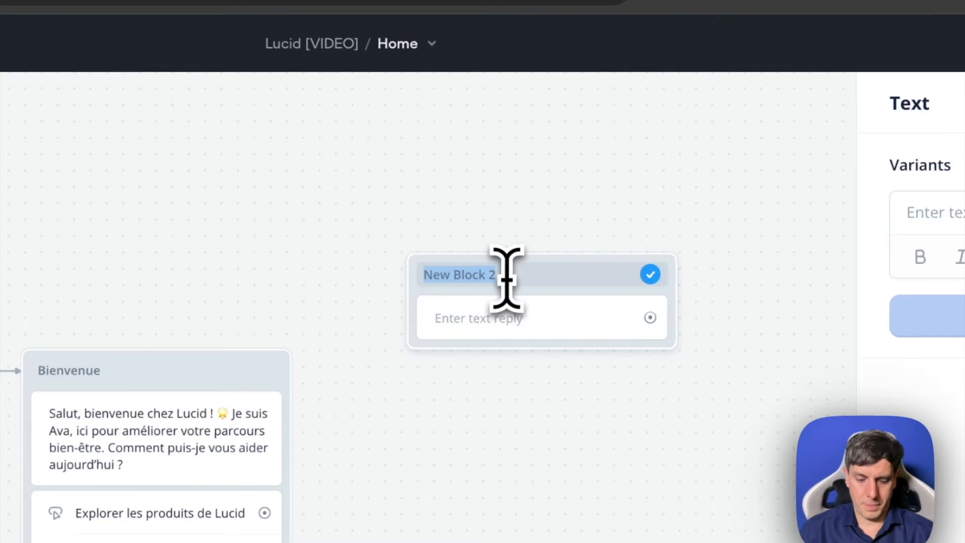
{"action": "type", "text": "Les produits de Lucid"}
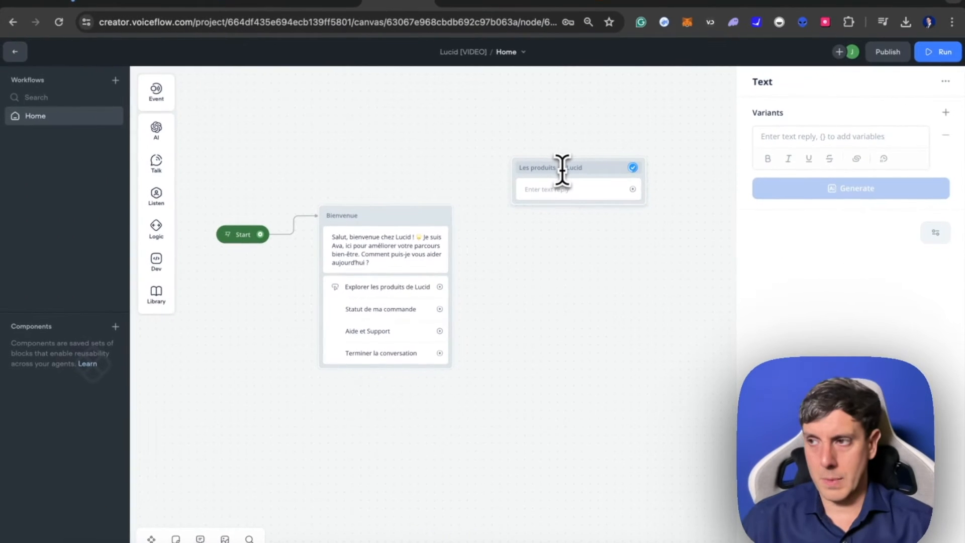
{"action": "left_click", "coordinate": [633, 168]}
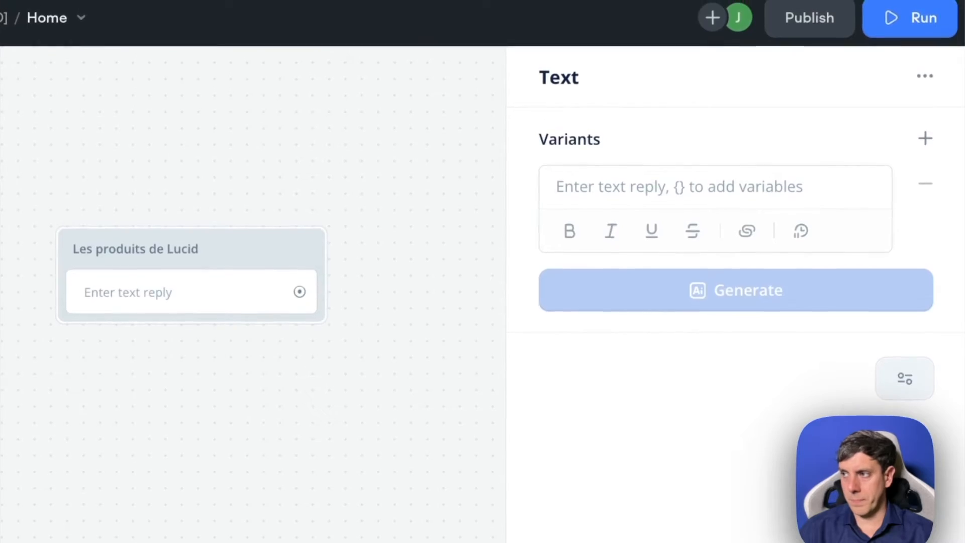
- Switch to ChatGPT, have "Here's a glimpse of our special wellness products. Select any to learn more!" translated into French and copy the translation
{"action": "left_click", "coordinate": [395, 537]}
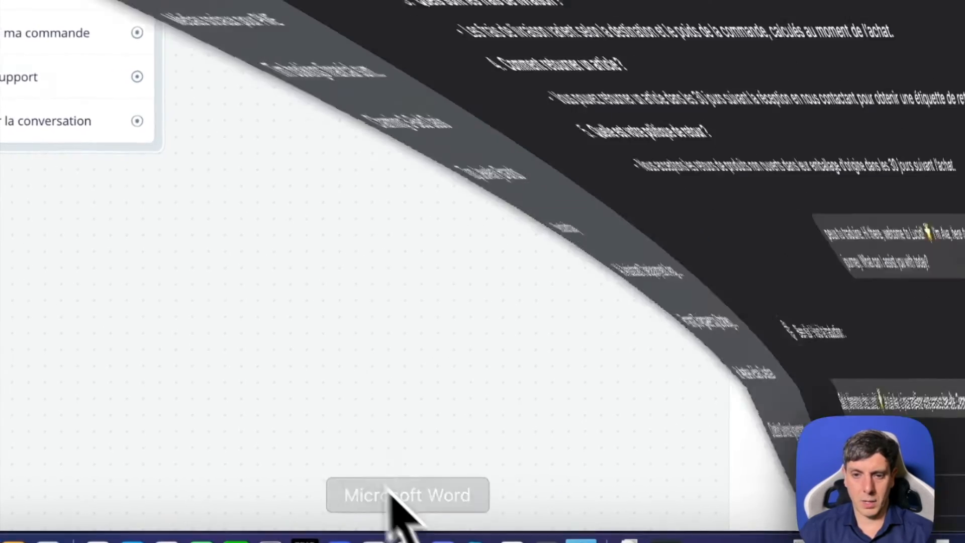
{"action": "left_click", "coordinate": [439, 478]}
{"action": "type", "text": "Here's a glimpse of our special wellness products. Select any to learn more!"}
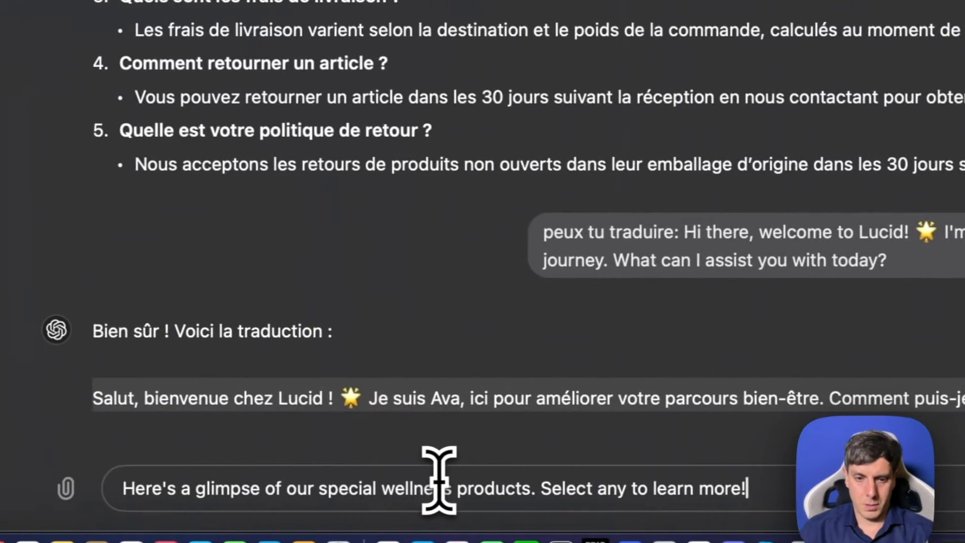
{"action": "type", "text": "in french"}
{"action": "key", "text": "Return"}
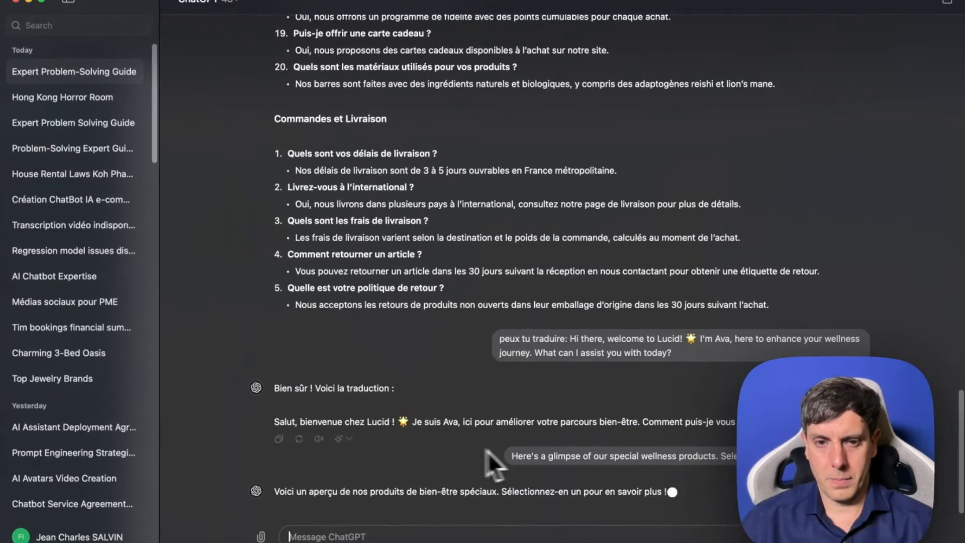
{"action": "left_click_drag", "start_coordinate": [110, 405], "coordinate": [890, 410]}
{"action": "key", "text": "super+c"}
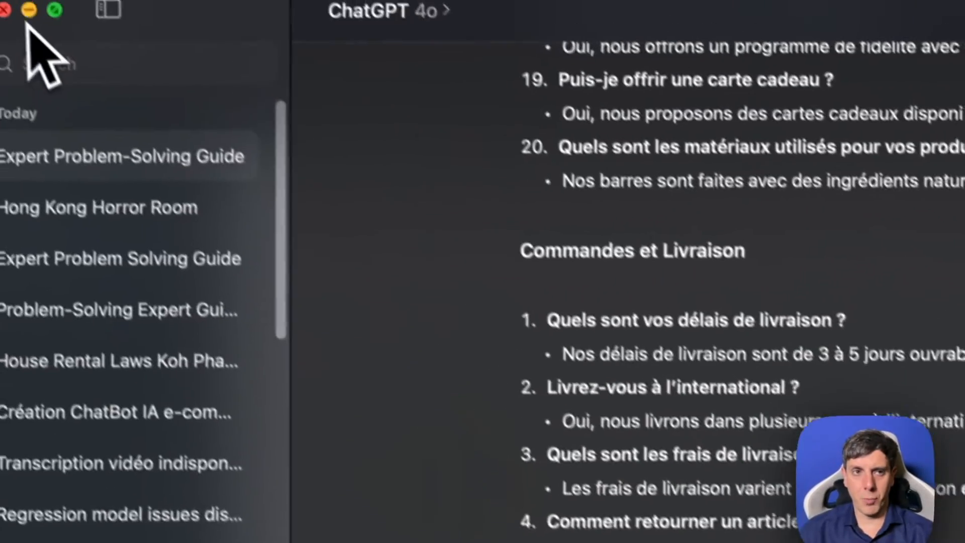
- Return to Voiceflow and paste the French product introduction as the text reply of the "Les produits de Lucid" block
{"action": "left_click", "coordinate": [31, 11]}
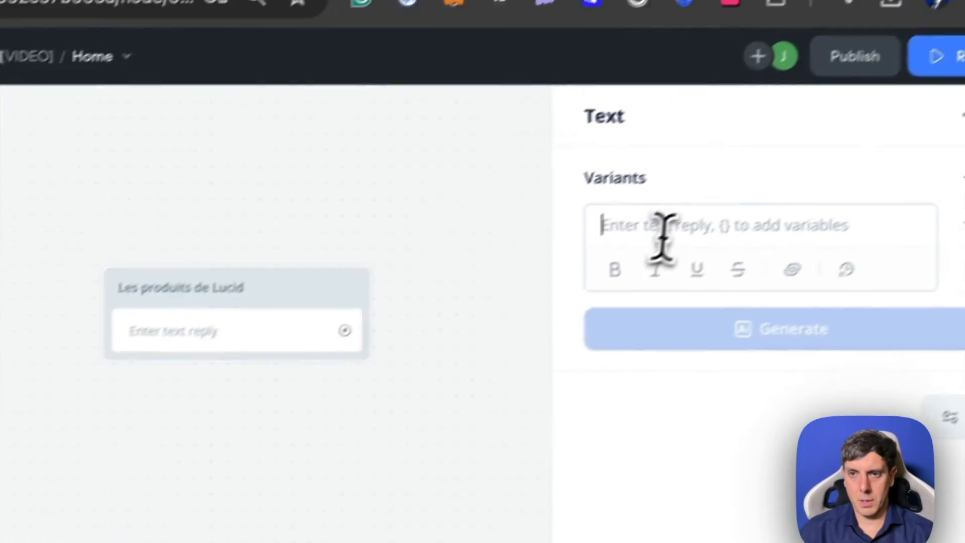
{"action": "left_click", "coordinate": [662, 230]}
{"action": "key", "text": "super+v"}
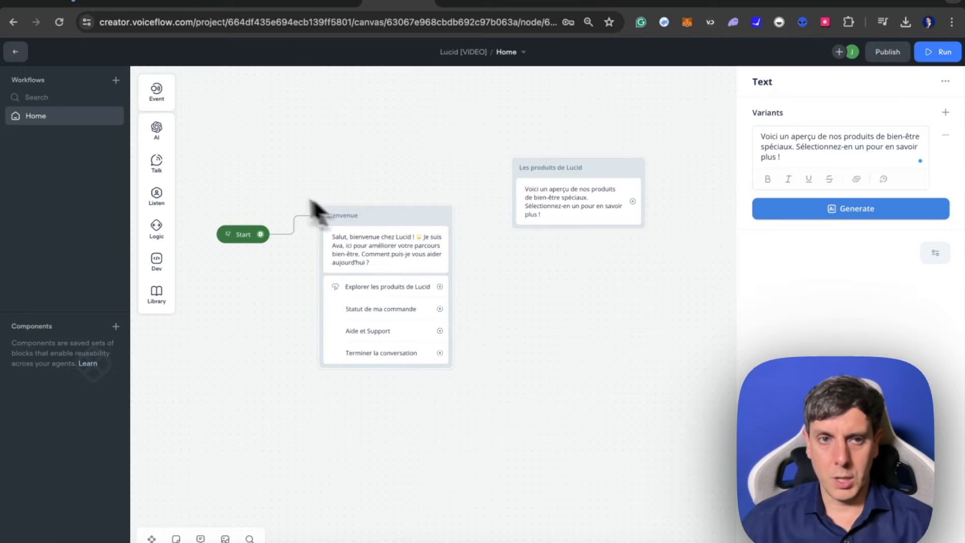
- Add a Buttons step under the text in "Les produits de Lucid" and label its first button "Barres énergétiques “Move” améliorant l’énergie"
{"action": "mouse_move", "coordinate": [149, 175]}
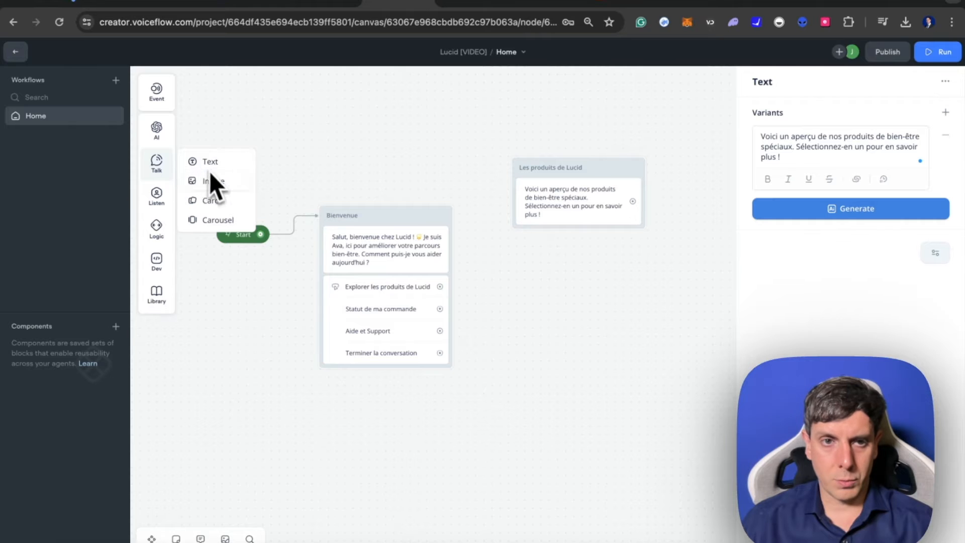
{"action": "mouse_move", "coordinate": [159, 195]}
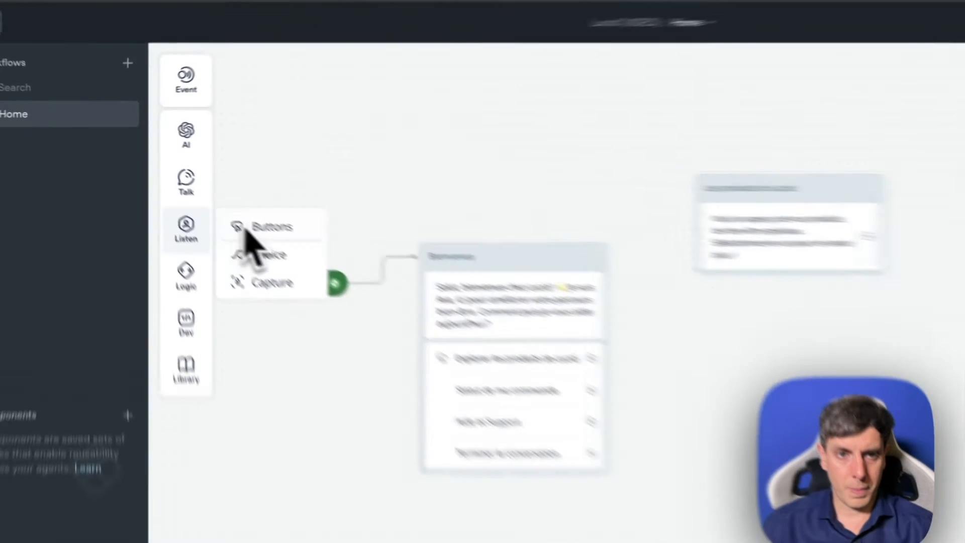
{"action": "left_click_drag", "start_coordinate": [197, 194], "coordinate": [575, 242]}
{"action": "left_click_drag", "start_coordinate": [728, 320], "coordinate": [728, 321]}
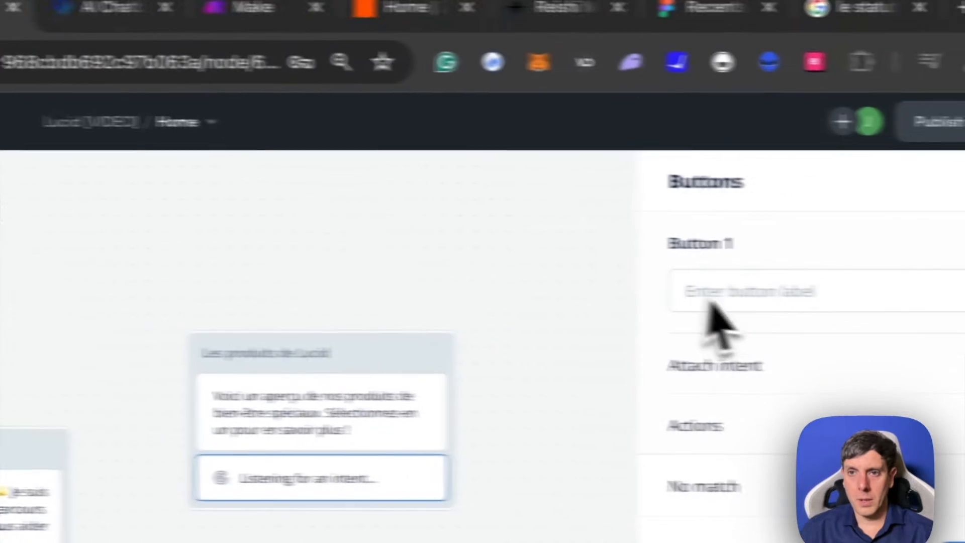
{"action": "type", "text": "Barres énergétiques \"Move\" améliorant l’énergie"}
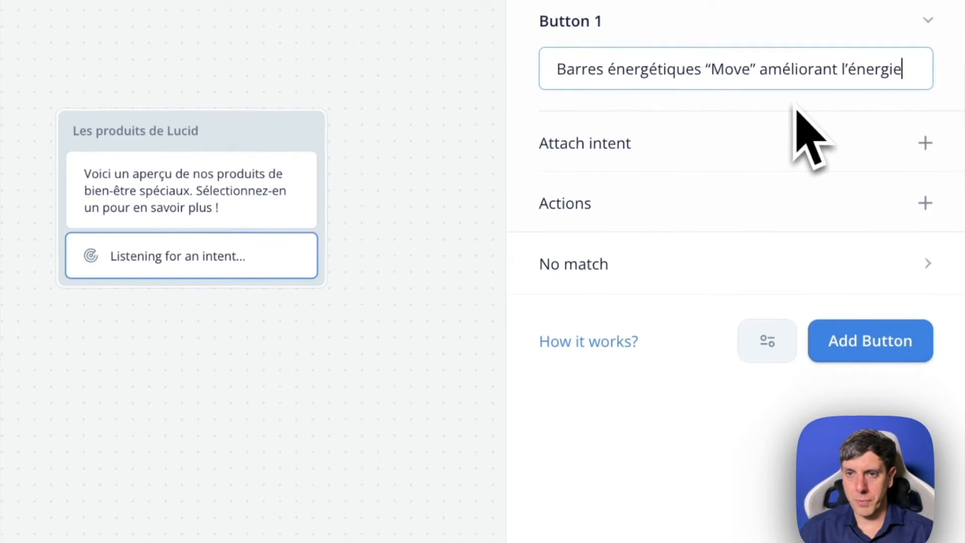
- Add a second product button labelled "Barres de relaxation “Mellow”", copying the label from the ChatGPT translation
{"action": "left_click", "coordinate": [862, 196]}
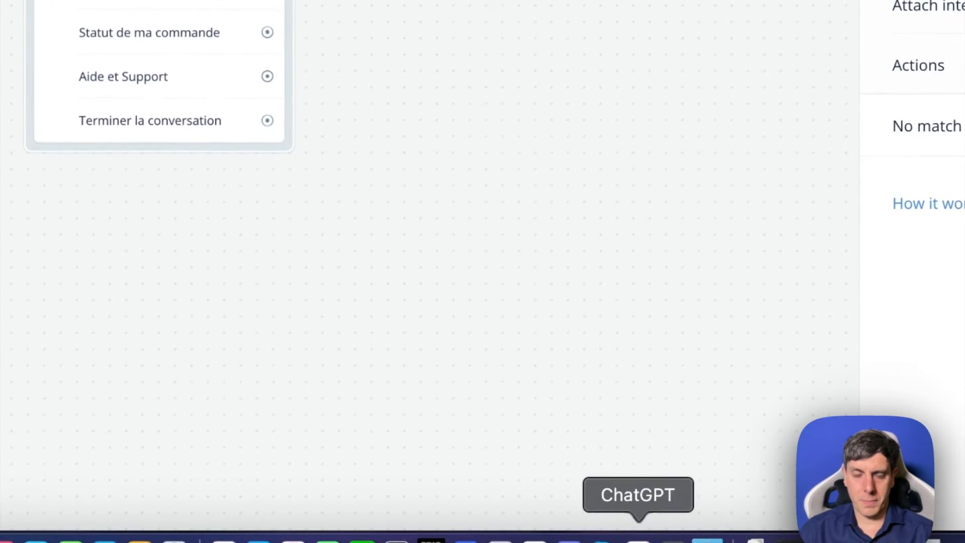
{"action": "left_click", "coordinate": [639, 537]}
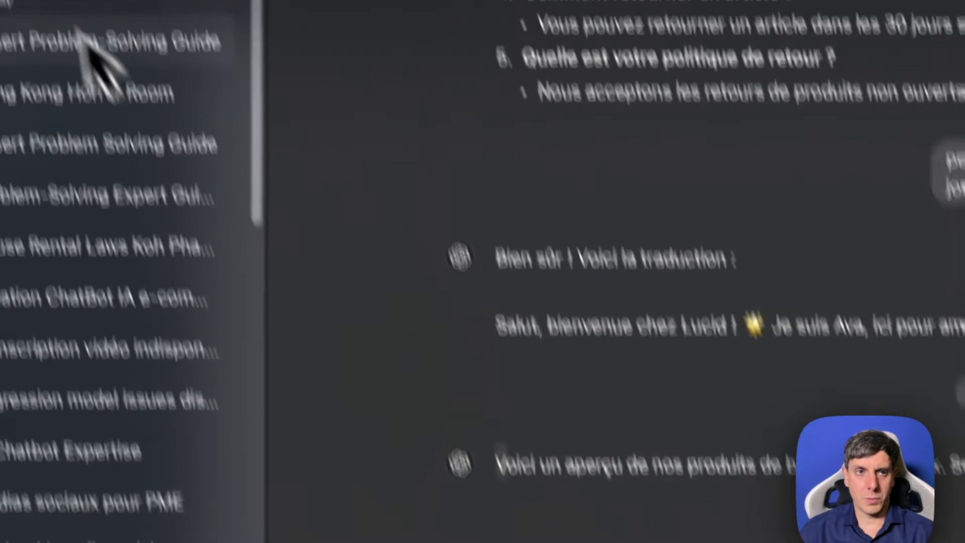
{"action": "left_click", "coordinate": [55, 27]}
{"action": "left_click", "coordinate": [625, 213]}
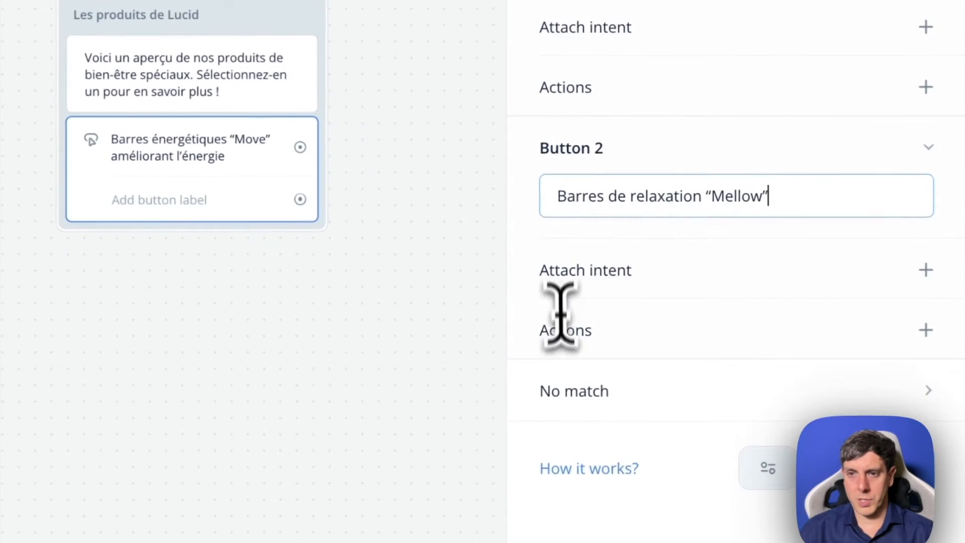
- Copy "Demandes de renseignements sur les produits" from ChatGPT and use it as the label of a third product button
{"action": "left_click", "coordinate": [678, 538]}
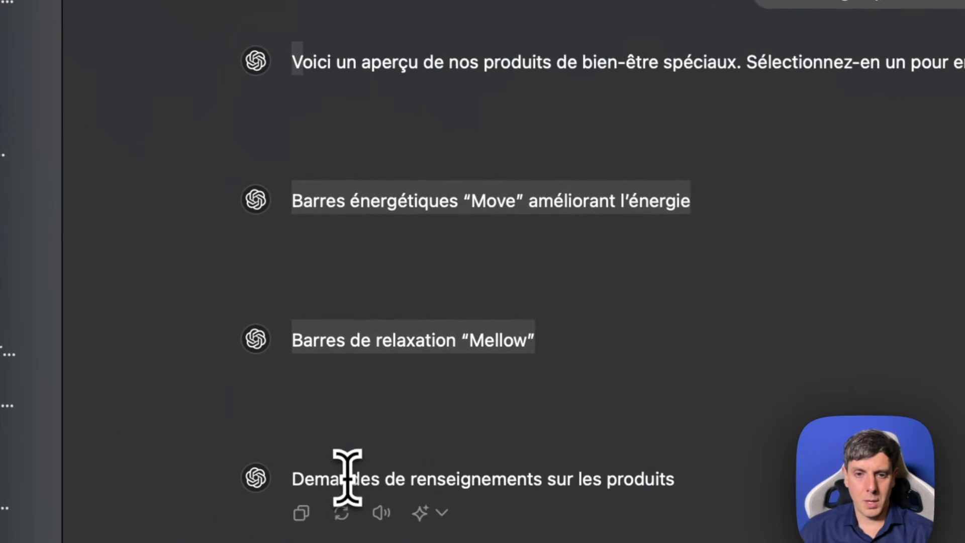
{"action": "left_click_drag", "start_coordinate": [598, 490], "coordinate": [683, 487]}
{"action": "key", "text": "super+c"}
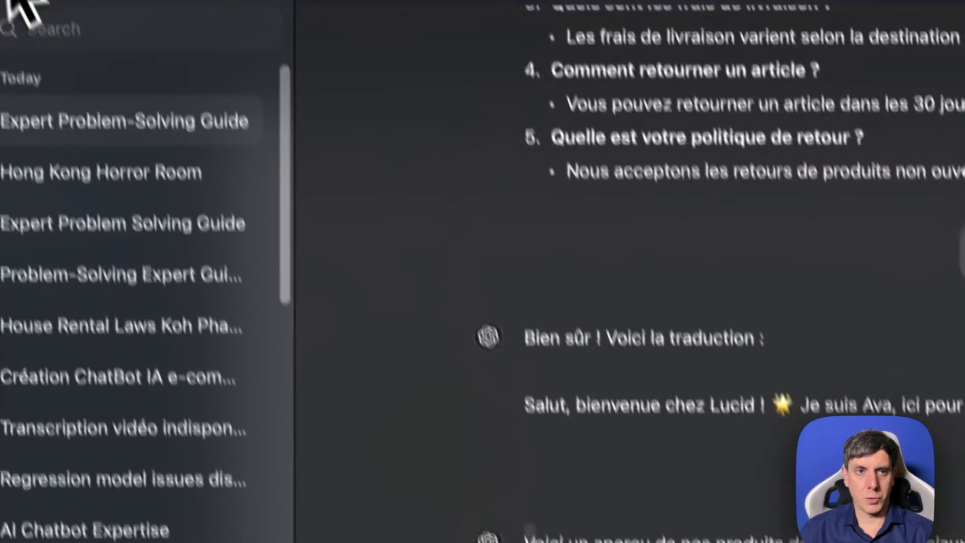
{"action": "left_click", "coordinate": [57, 33]}
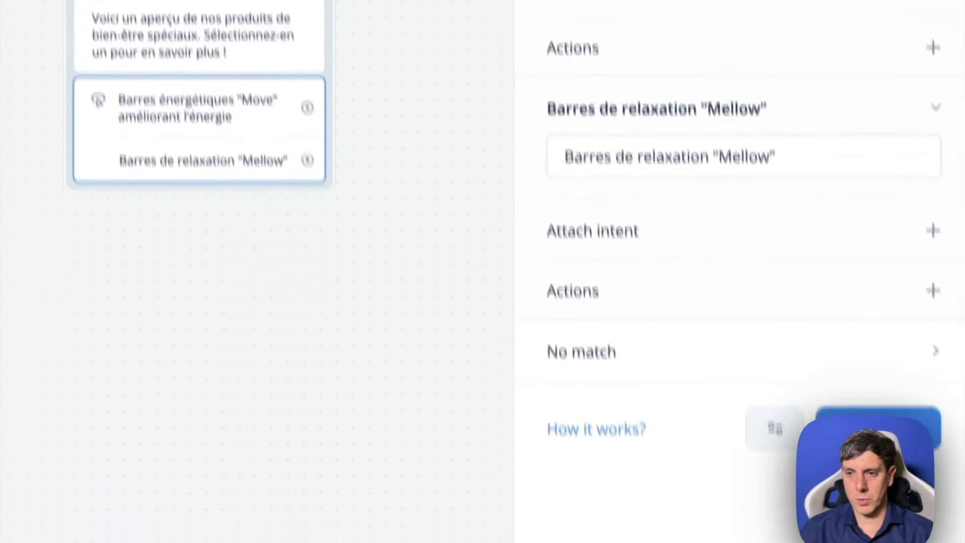
{"action": "left_click", "coordinate": [877, 379]}
{"action": "key", "text": "super+v"}
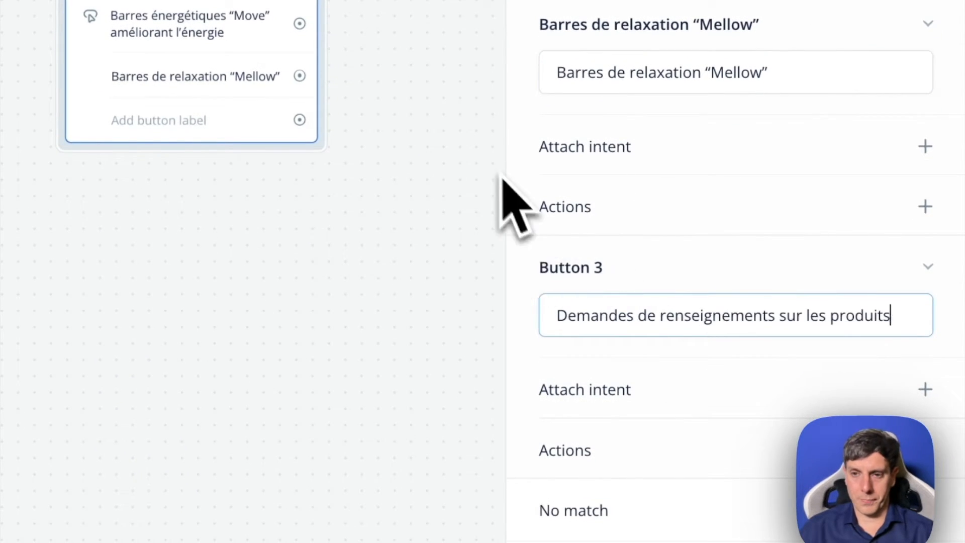
{"action": "left_click", "coordinate": [484, 179]}
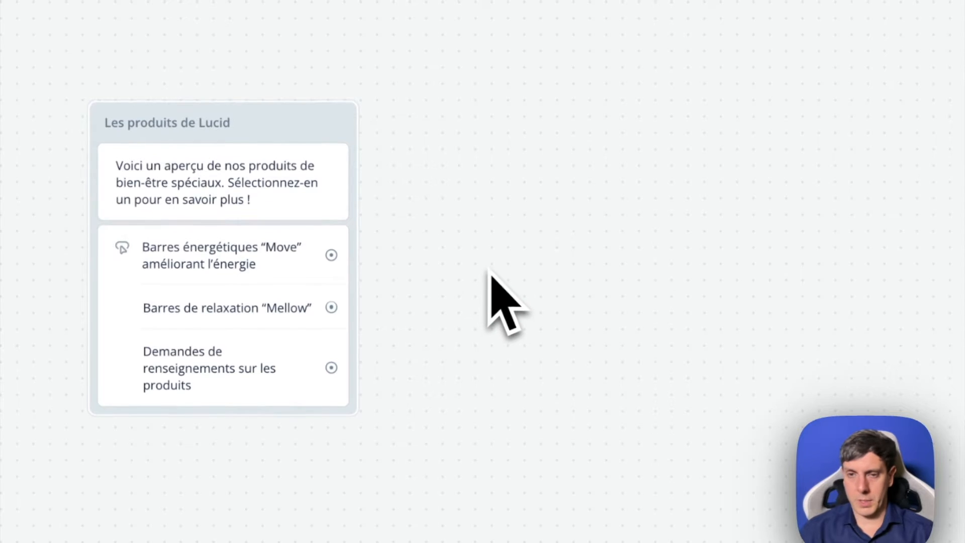
{"action": "scroll", "coordinate": [487, 269], "scroll_direction": "right", "scroll_amount": 5}
{"action": "scroll", "coordinate": [487, 267], "scroll_direction": "down", "scroll_amount": 2}
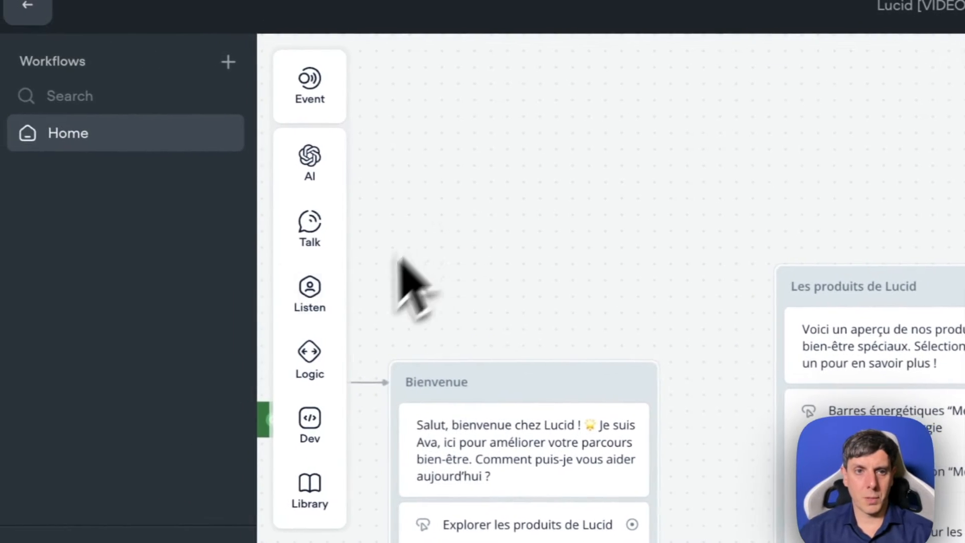
- Add a new block with a Text step to the canvas beyond the "Les produits de Lucid" block
{"action": "mouse_move", "coordinate": [308, 307]}
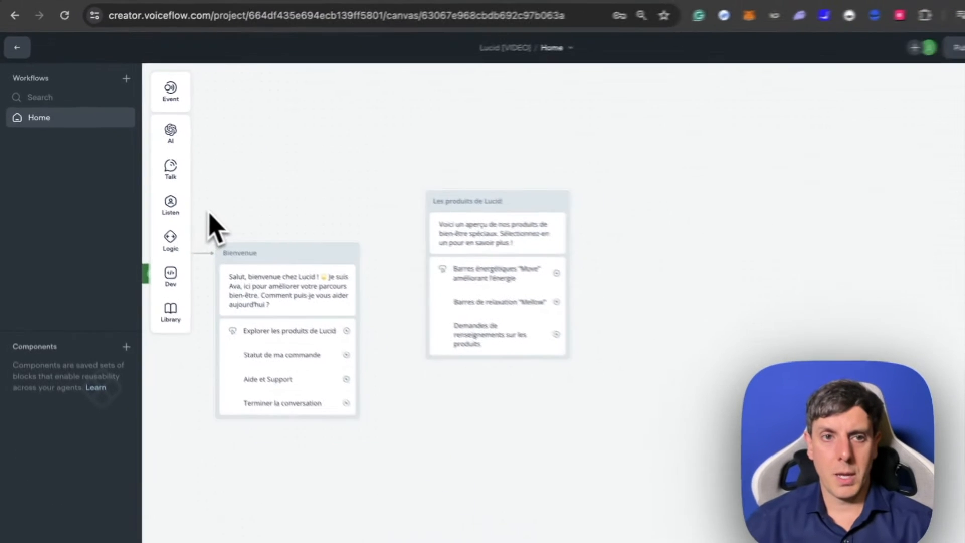
{"action": "mouse_move", "coordinate": [279, 386]}
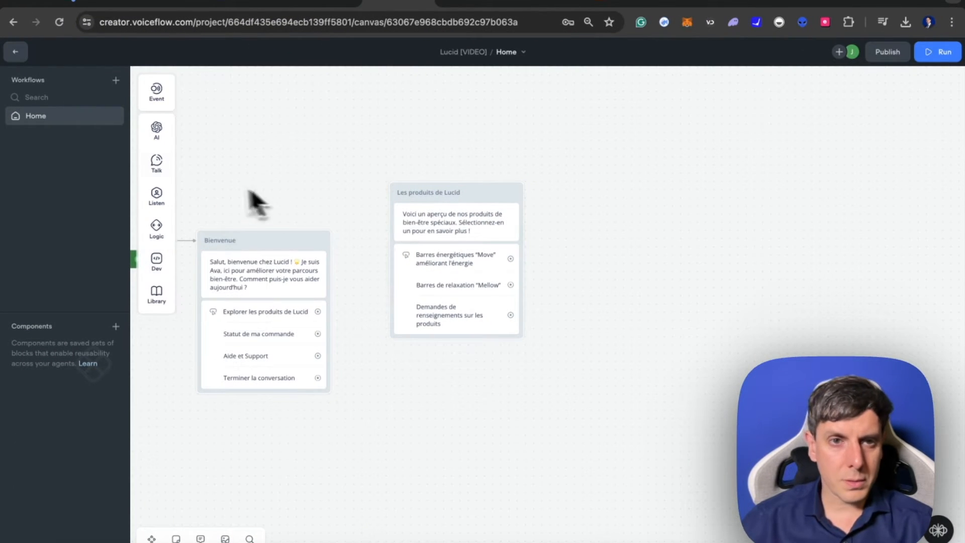
{"action": "mouse_move", "coordinate": [155, 176]}
{"action": "left_click_drag", "start_coordinate": [205, 159], "coordinate": [634, 137]}
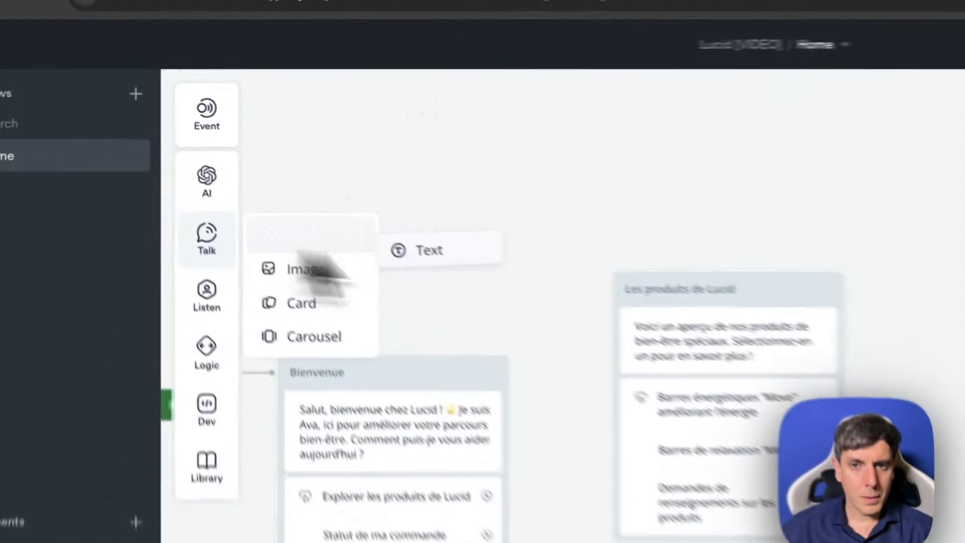
{"action": "left_click_drag", "start_coordinate": [746, 168], "coordinate": [751, 165]}
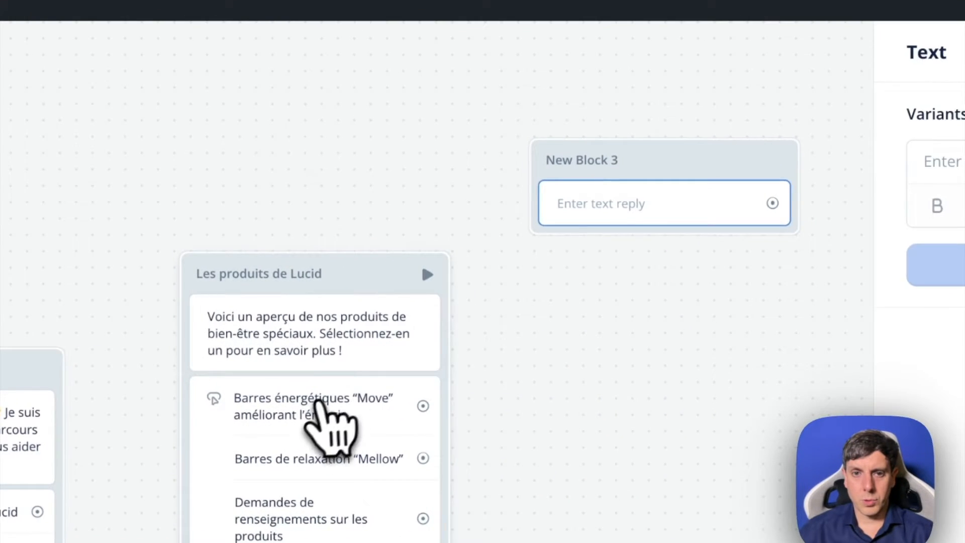
- Copy "Barres énergétiques" from the first product button's label and use it as the new block's name
{"action": "left_click", "coordinate": [397, 410]}
{"action": "left_click_drag", "start_coordinate": [942, 189], "coordinate": [771, 196]}
{"action": "key", "text": "ctrl+c"}
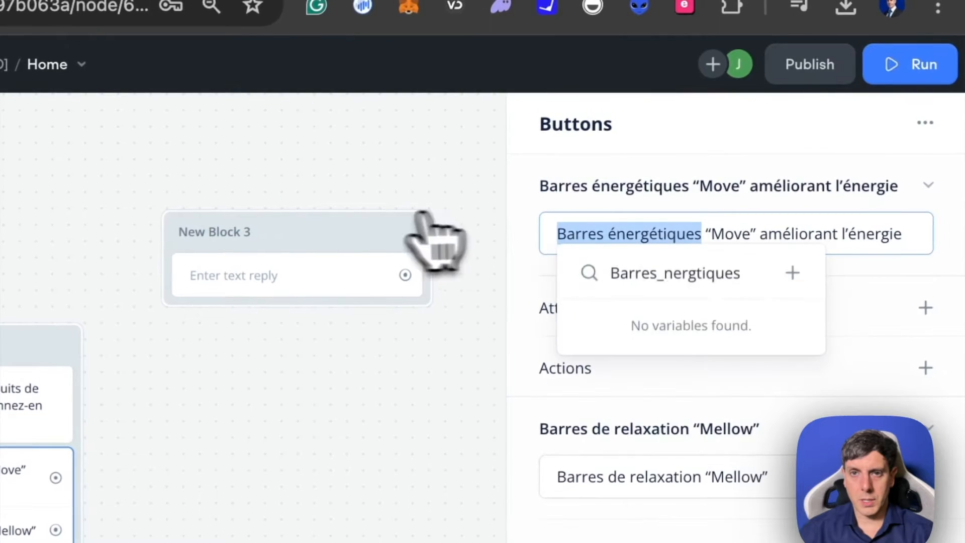
{"action": "left_click", "coordinate": [479, 187]}
{"action": "left_click", "coordinate": [334, 223]}
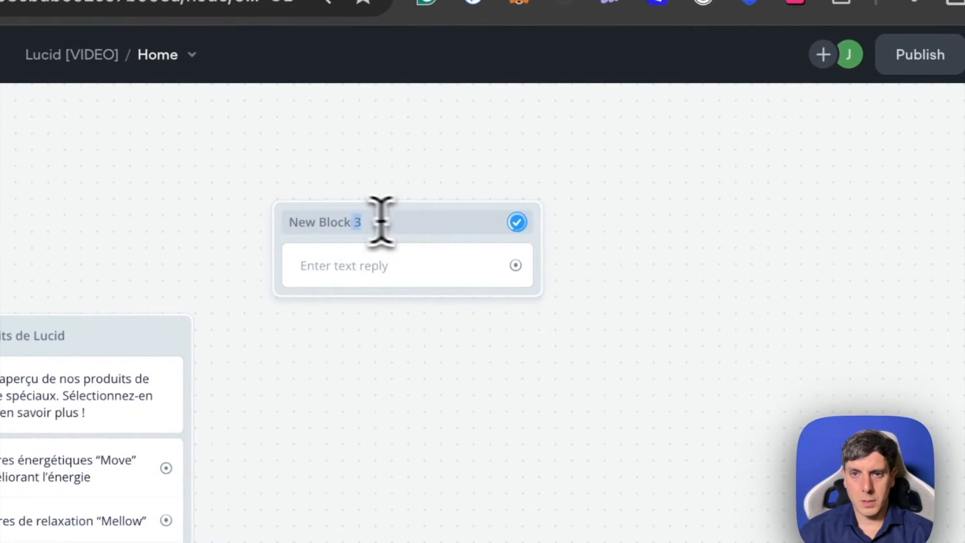
{"action": "key", "text": "ctrl+v"}
{"action": "left_click", "coordinate": [283, 220]}
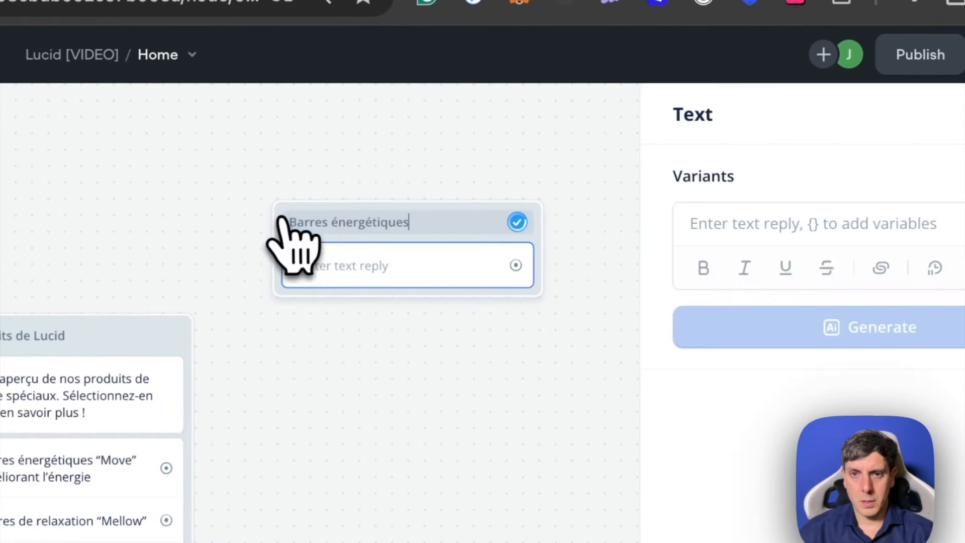
- Fill the "Barres énergétiques" block's text reply with the copied French "Move" introduction starting "Excellent choix ! Nos barres énergétiques"
{"action": "left_click", "coordinate": [385, 280]}
{"action": "left_click", "coordinate": [402, 284]}
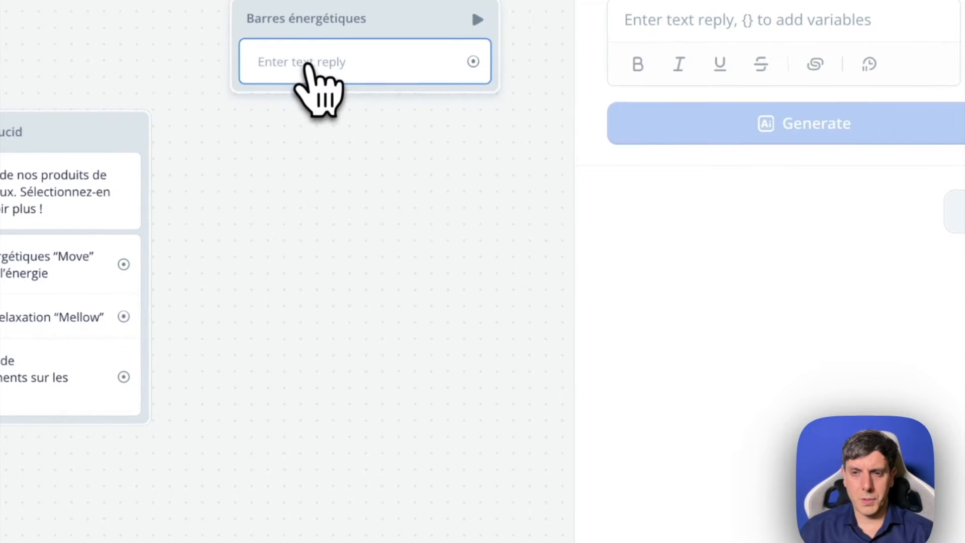
{"action": "left_click", "coordinate": [769, 20]}
{"action": "type", "text": "Excellent choix ! Nos barres énergétiques \"Move\" sont conçues pour augmenter votre vitalité et votre concentration grâce à des ingrédients naturels. Voici ce que nous avons pour vous :"}
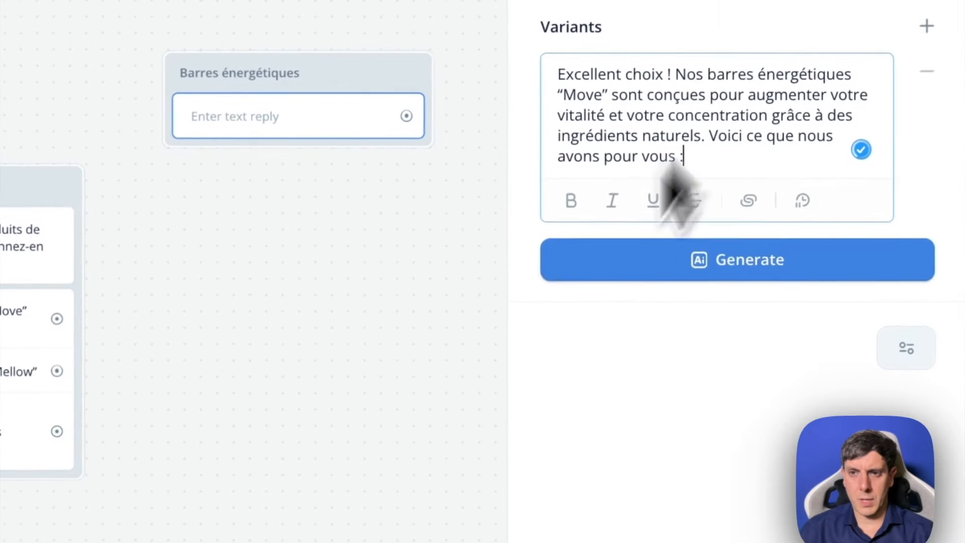
{"action": "left_click", "coordinate": [375, 356]}
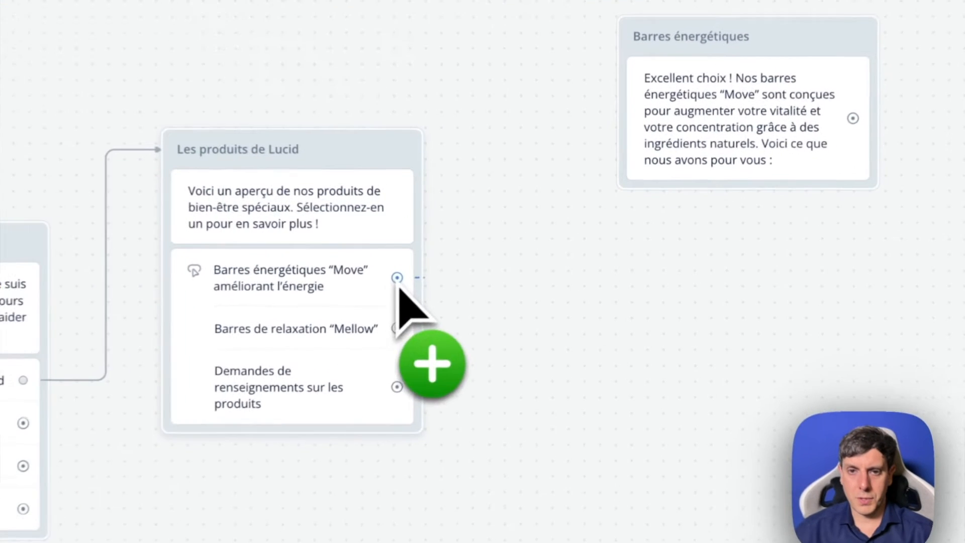
- Give the "Barres énergétiques “Move”" product button a Go to Block action targeting the "Barres énergétiques" block in Home
{"action": "left_click_drag", "start_coordinate": [280, 310], "coordinate": [286, 235]}
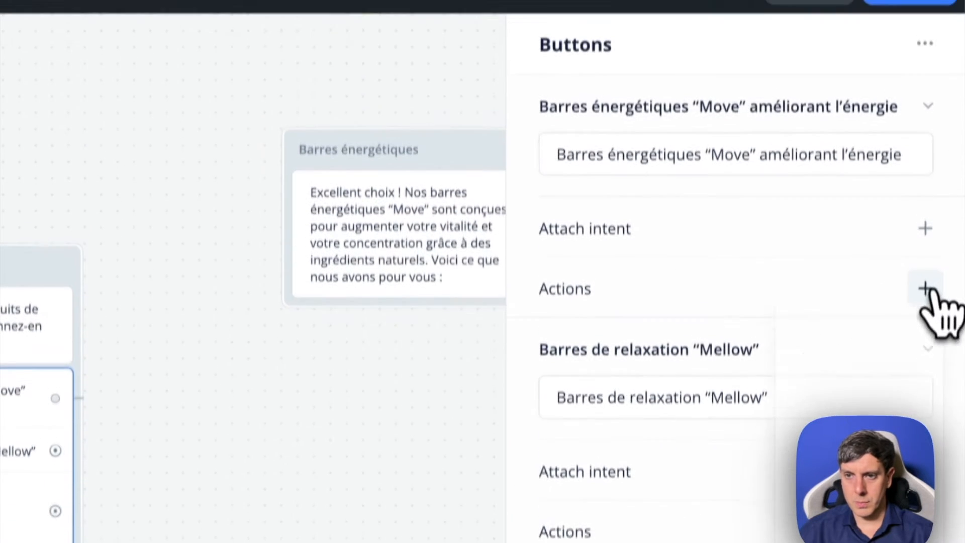
{"action": "left_click", "coordinate": [925, 141]}
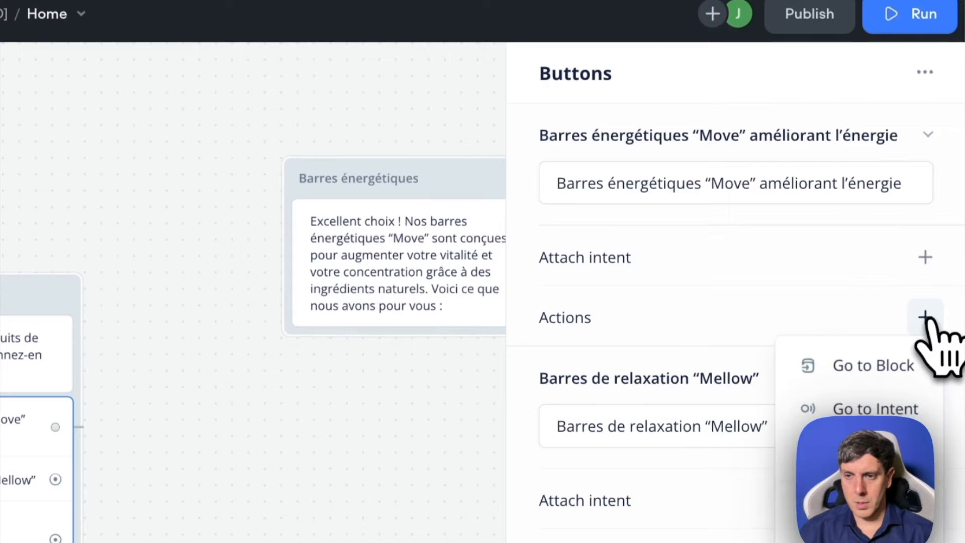
{"action": "left_click", "coordinate": [874, 372]}
{"action": "left_click", "coordinate": [632, 161]}
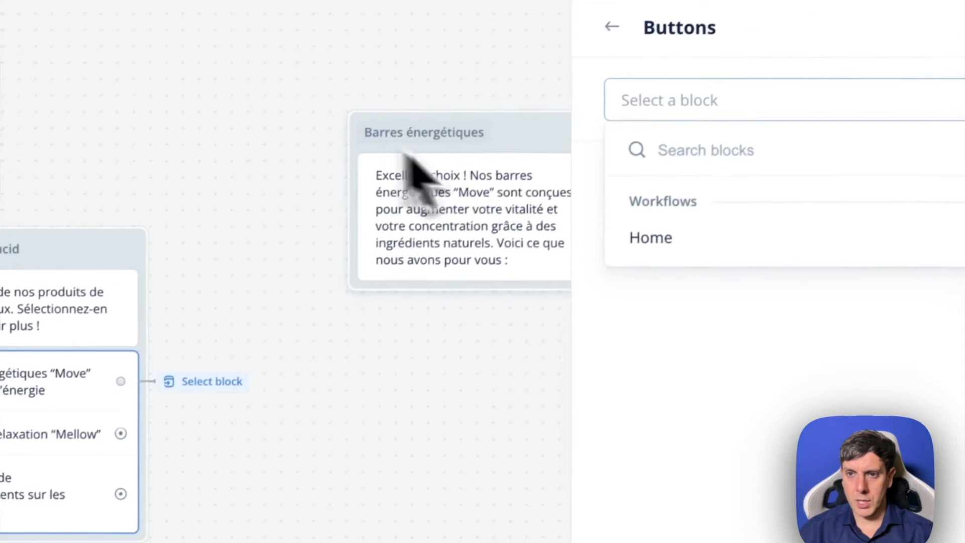
{"action": "mouse_move", "coordinate": [618, 291]}
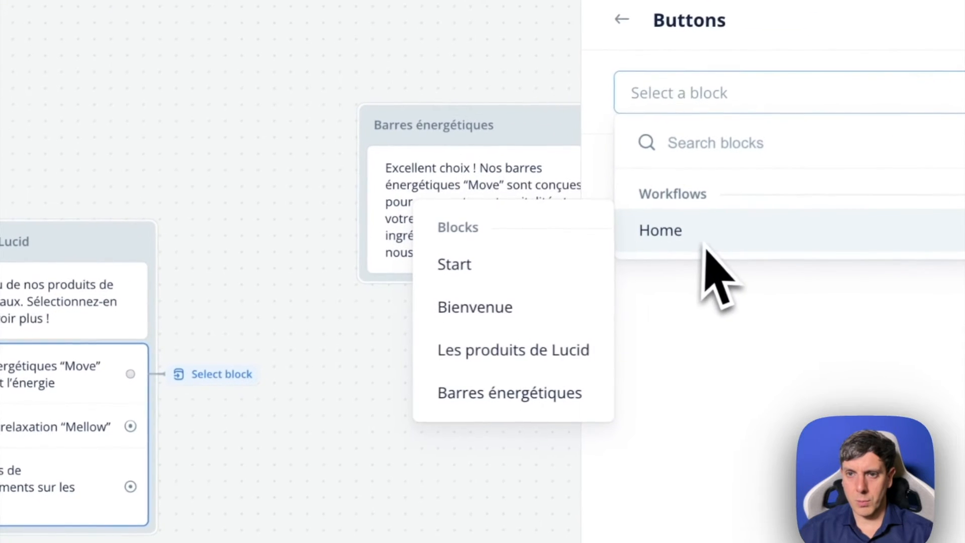
{"action": "left_click", "coordinate": [575, 394]}
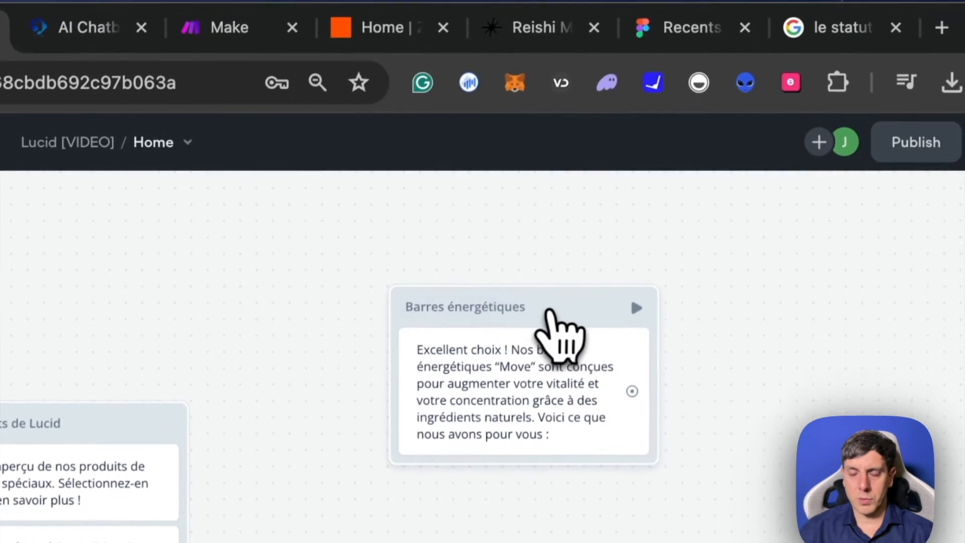
- Duplicate the "Barres énergétiques" block and place the copy beside the original
{"action": "left_click", "coordinate": [563, 293]}
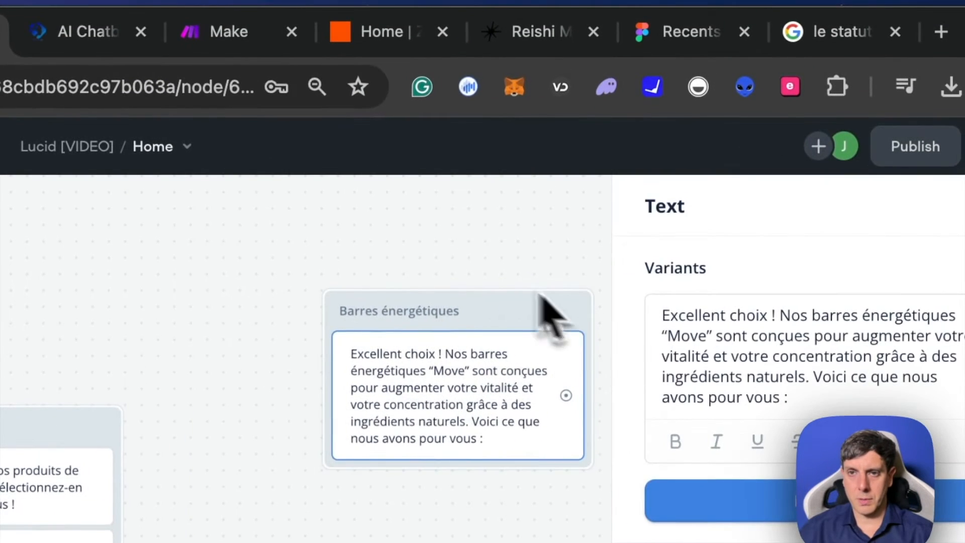
{"action": "left_click", "coordinate": [525, 274]}
{"action": "left_click", "coordinate": [503, 303]}
{"action": "key", "text": "super+c"}
{"action": "left_click", "coordinate": [508, 276]}
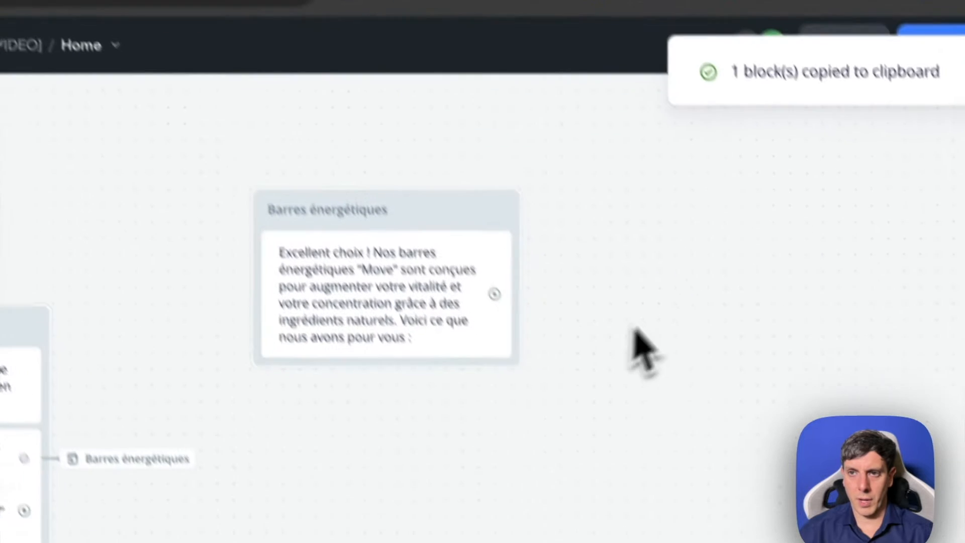
{"action": "key", "text": "super+v"}
{"action": "left_click_drag", "start_coordinate": [770, 191], "coordinate": [746, 166]}
- Replace the duplicated block's text with the French "Mellow" reply from ChatGPT and rename the block "Barres relaxation"
{"action": "left_click", "coordinate": [780, 155]}
{"action": "double_click", "coordinate": [724, 155]}
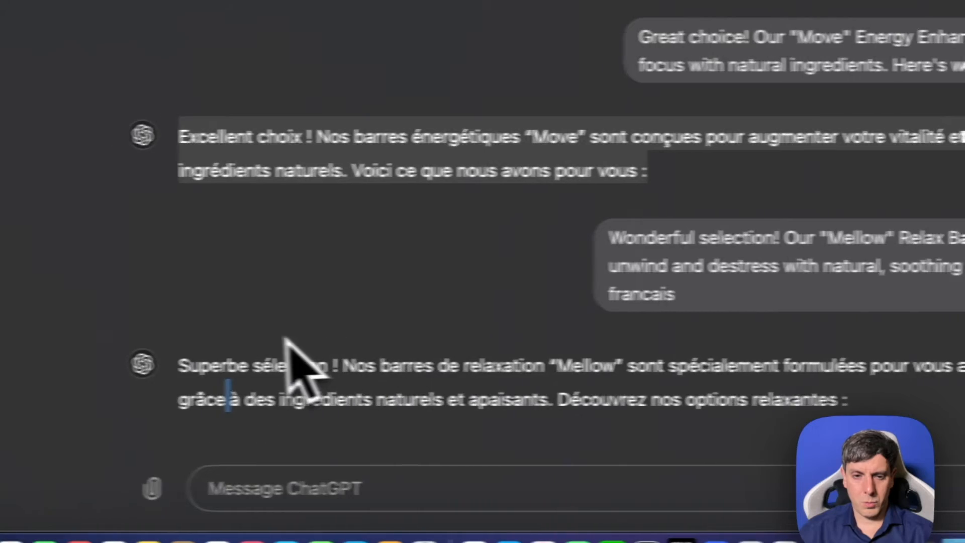
{"action": "left_click_drag", "start_coordinate": [178, 365], "coordinate": [849, 400]}
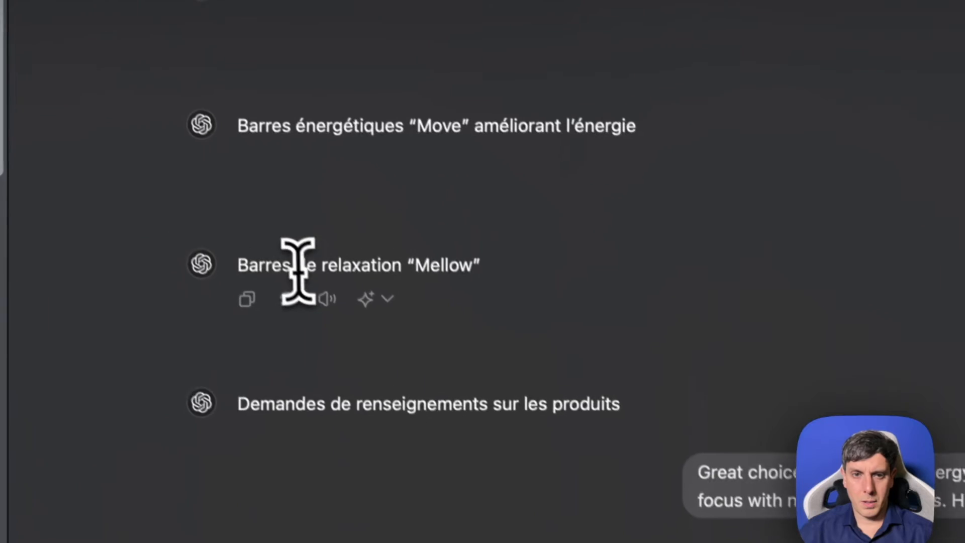
{"action": "left_click_drag", "start_coordinate": [238, 265], "coordinate": [461, 265]}
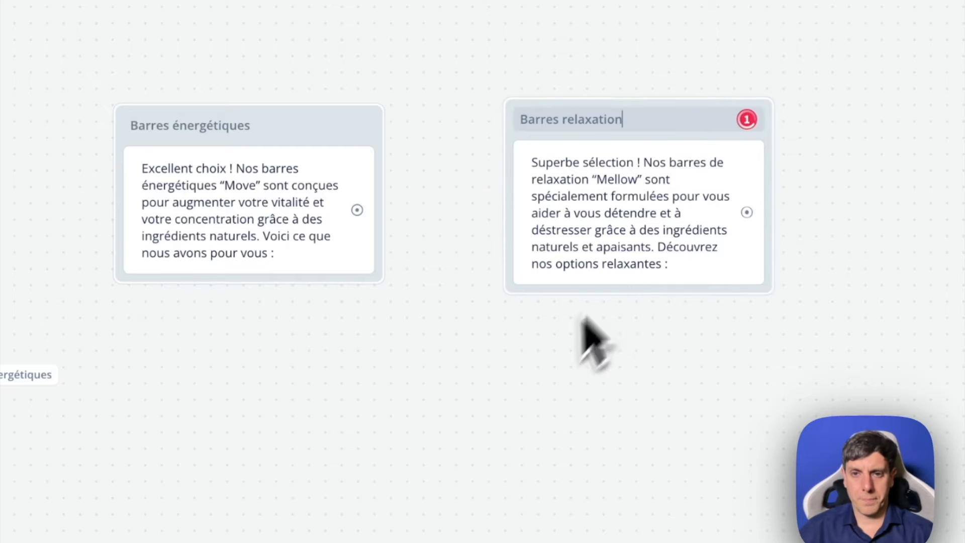
- Add a Carousel step under the text in the "Barres énergétiques" block
{"action": "left_click", "coordinate": [258, 236]}
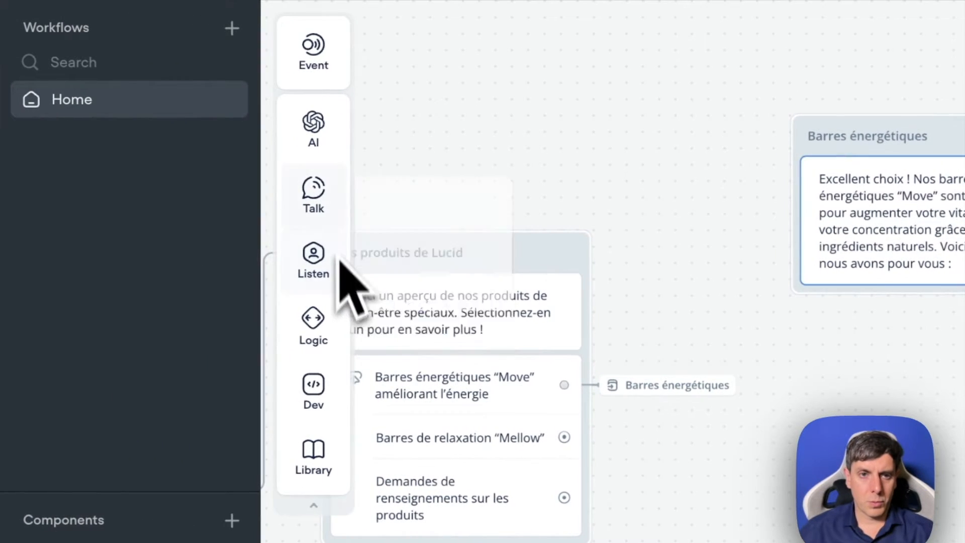
{"action": "mouse_move", "coordinate": [279, 215]}
{"action": "left_click_drag", "start_coordinate": [467, 294], "coordinate": [933, 351]}
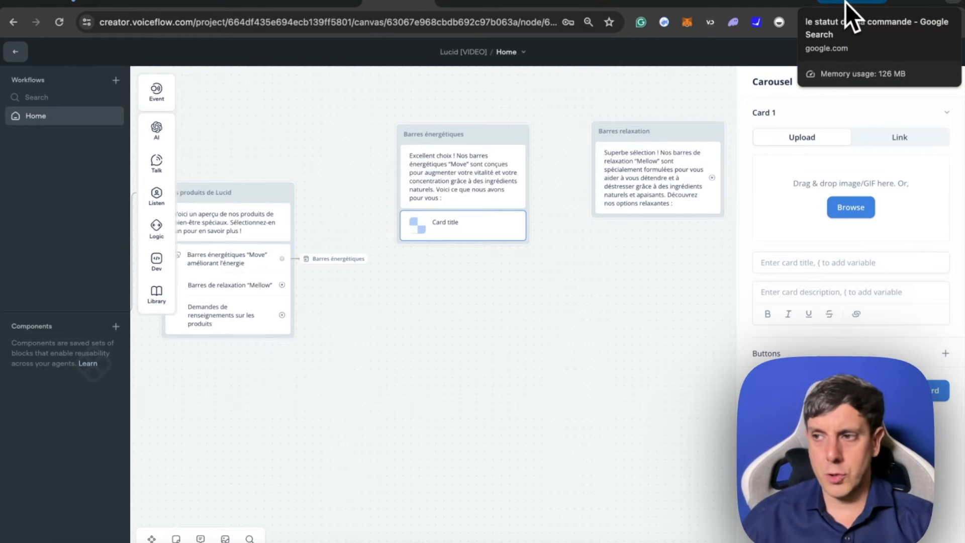
- Switch to the browser tab with the Google search and load itslucid.world in it
{"action": "left_click", "coordinate": [845, 3]}
{"action": "left_click", "coordinate": [279, 29]}
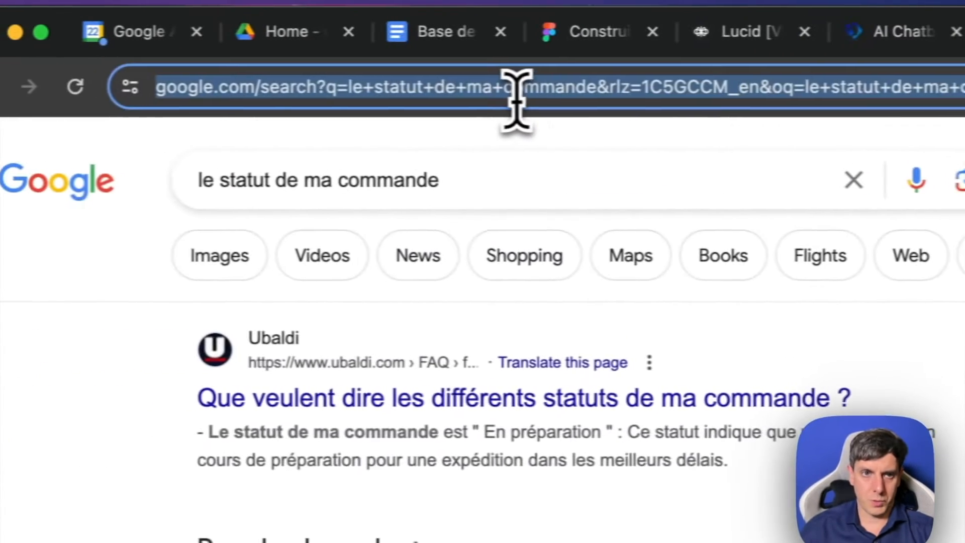
{"action": "type", "text": "itslu"}
{"action": "key", "text": "Return"}
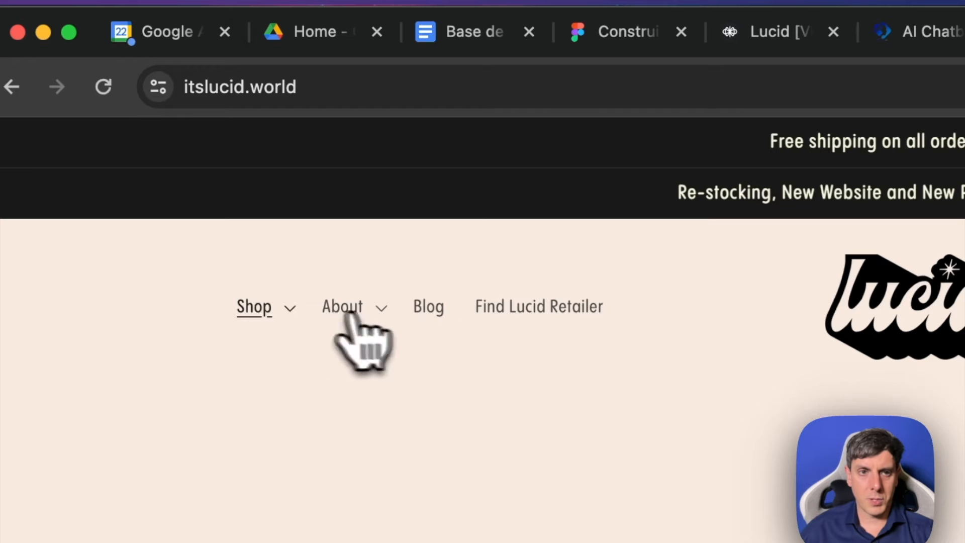
- Browse the shop's energy bar collection and open the "[PRE-ORDER] PB&J Energy Enhancing Multipack" product page
{"action": "left_click", "coordinate": [272, 369]}
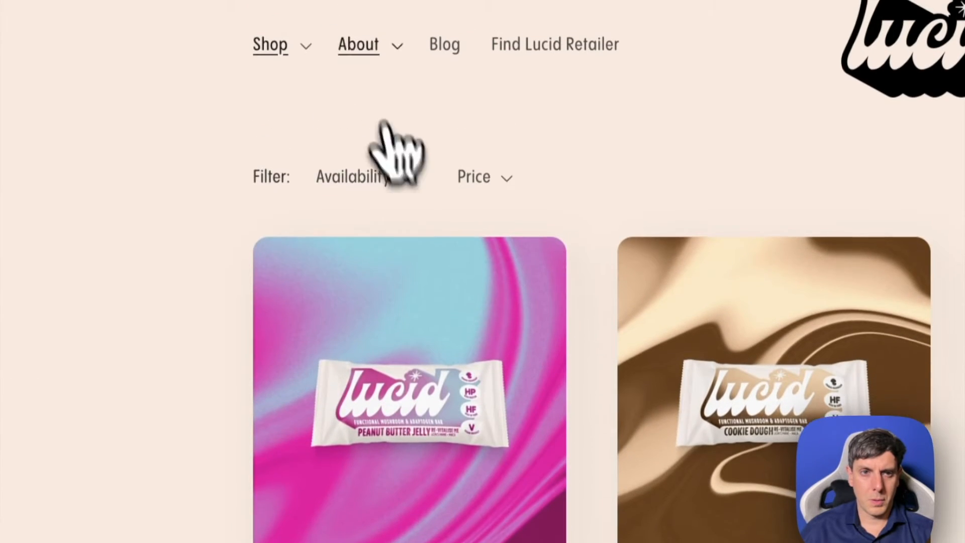
{"action": "left_click", "coordinate": [280, 56]}
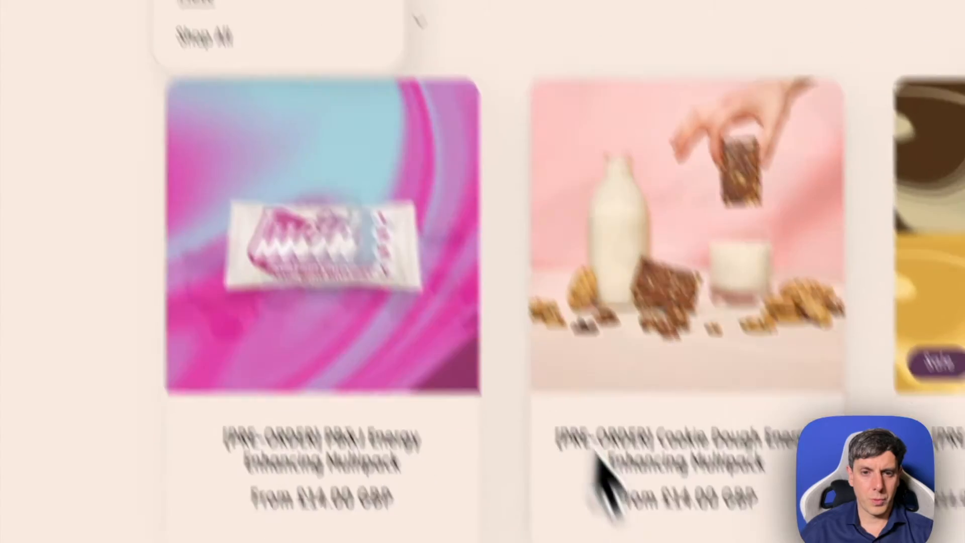
{"action": "scroll", "coordinate": [596, 455], "scroll_direction": "down", "scroll_amount": 12}
{"action": "scroll", "coordinate": [568, 403], "scroll_direction": "up", "scroll_amount": 5}
{"action": "scroll", "coordinate": [538, 266], "scroll_direction": "up", "scroll_amount": 3}
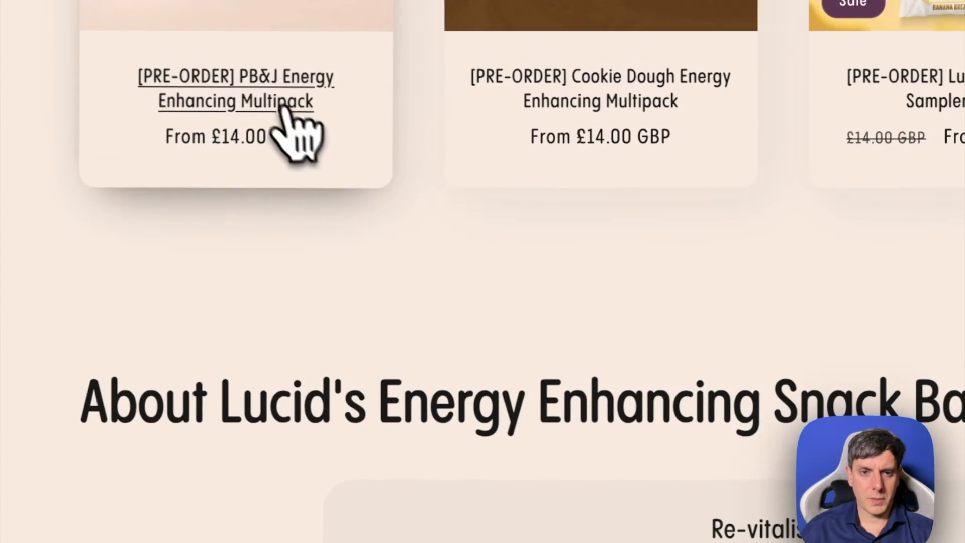
{"action": "left_click", "coordinate": [294, 130]}
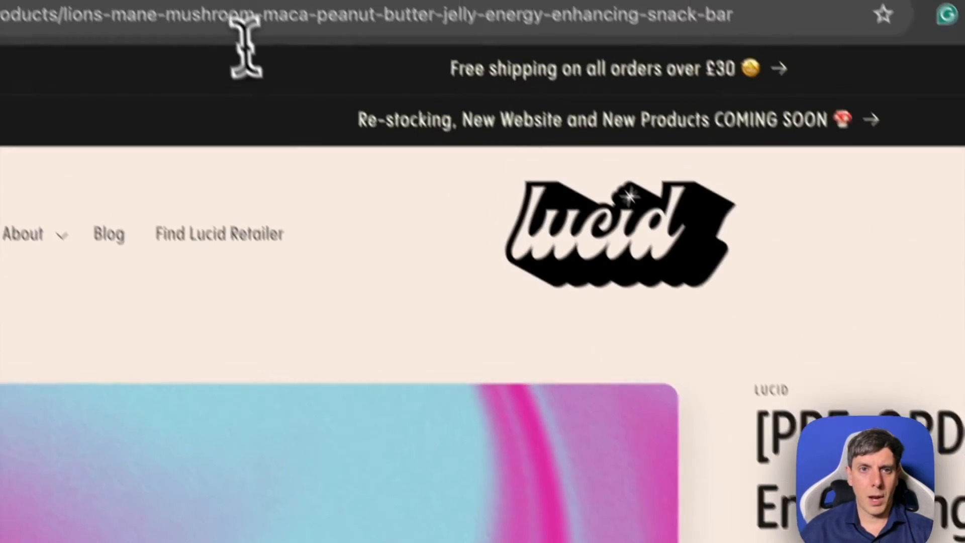
- Copy the PB&J product page's URL, return to Voiceflow and add an "En savoir plus" button to Card 1 that opens it
{"action": "left_click", "coordinate": [251, 48]}
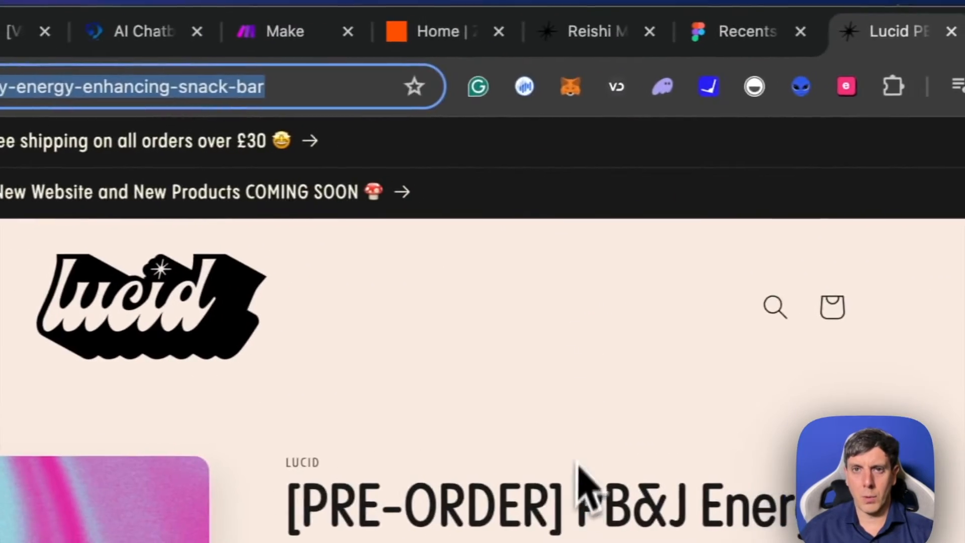
{"action": "left_click", "coordinate": [759, 10]}
{"action": "left_click", "coordinate": [390, 31]}
{"action": "left_click", "coordinate": [236, 31]}
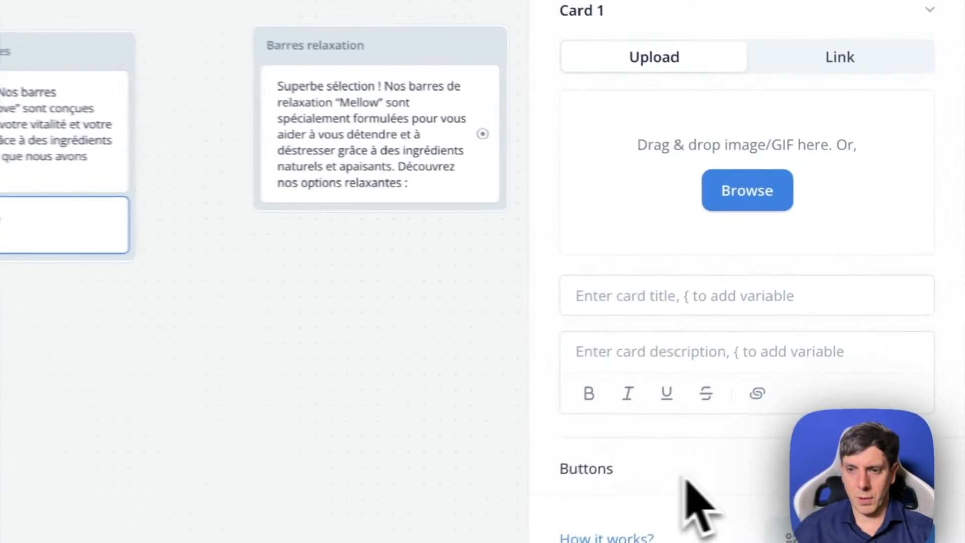
{"action": "left_click", "coordinate": [944, 506]}
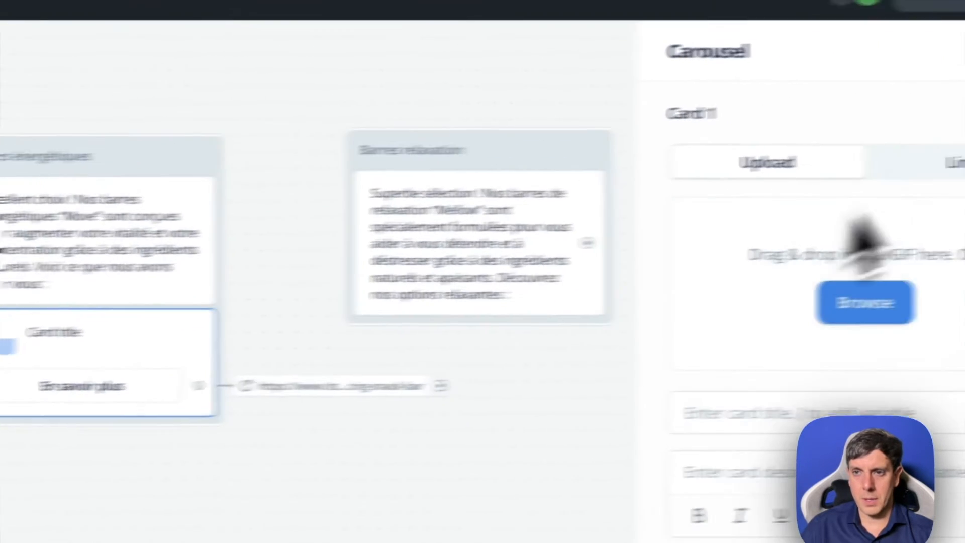
- Set Card 1's image by link, using the peanut butter jelly bar's image URL copied from the Lucid site
{"action": "left_click", "coordinate": [835, 265]}
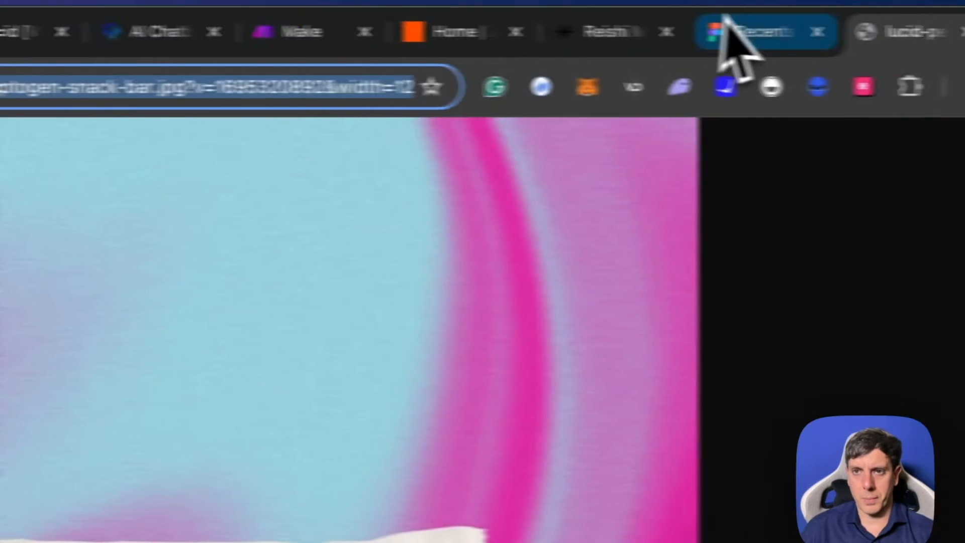
{"action": "left_click", "coordinate": [616, 33]}
{"action": "left_click", "coordinate": [930, 34]}
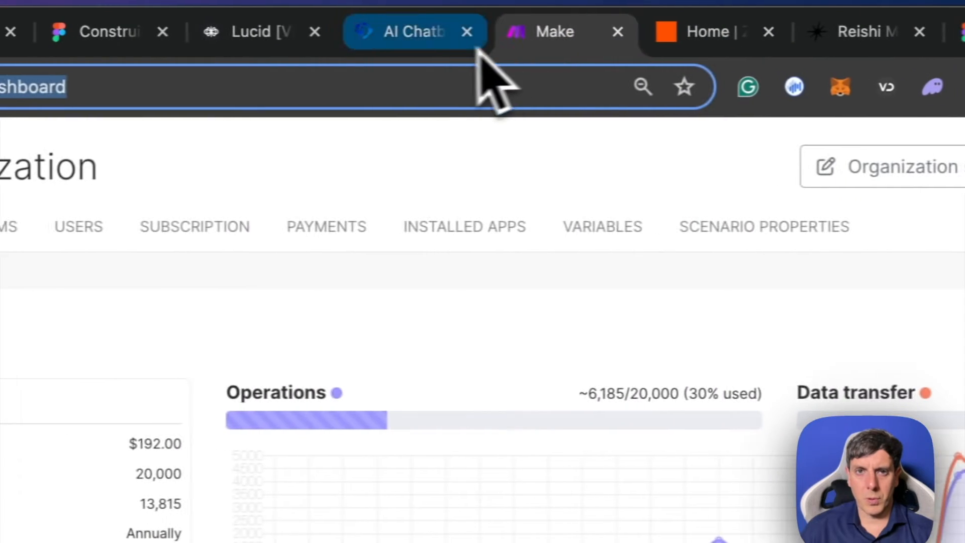
{"action": "left_click", "coordinate": [397, 35]}
{"action": "left_click", "coordinate": [258, 35]}
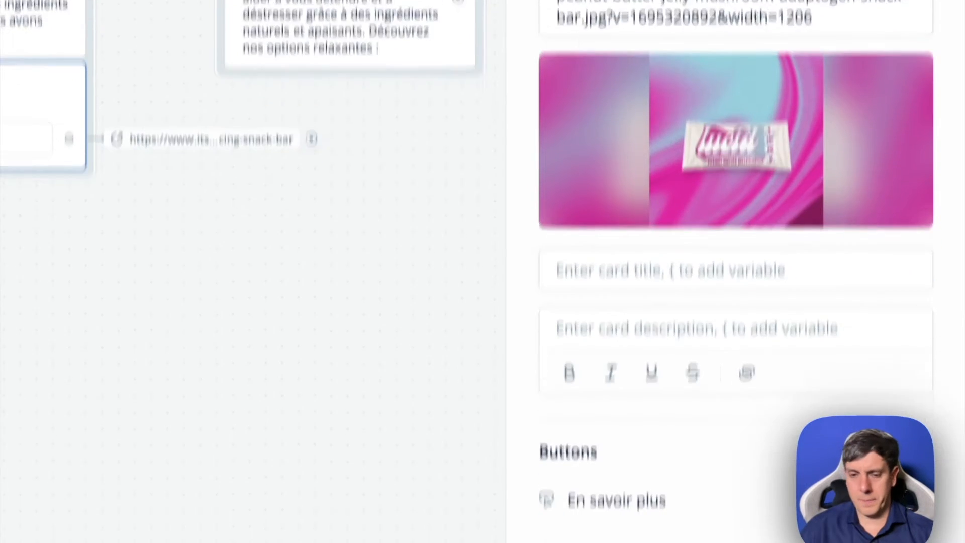
- Copy "Barres énergétiques Lucid au beurre de cacahuète et à la confiture" from ChatGPT and paste it as Card 1's title
{"action": "left_click", "coordinate": [609, 535]}
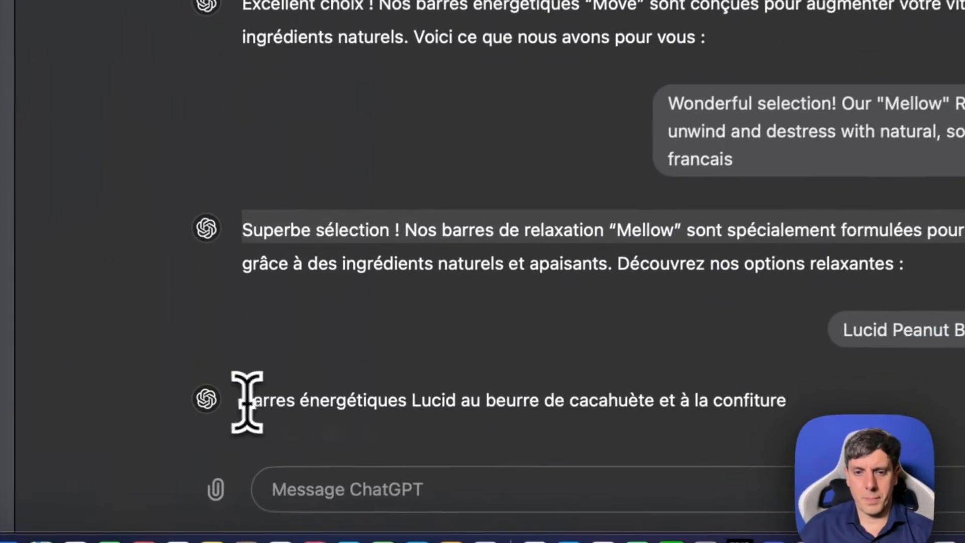
{"action": "left_click_drag", "start_coordinate": [247, 402], "coordinate": [761, 402]}
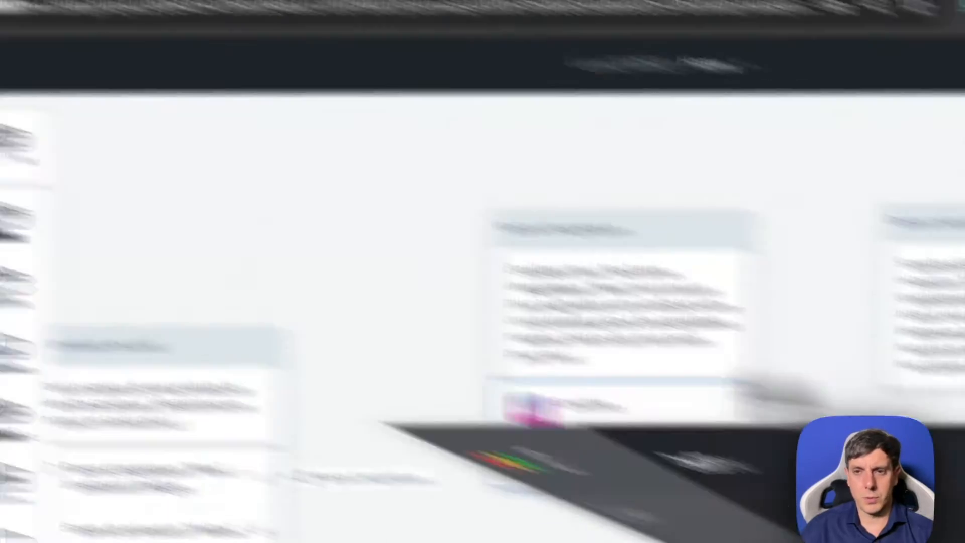
{"action": "left_click", "coordinate": [640, 366]}
{"action": "key", "text": "ctrl+v"}
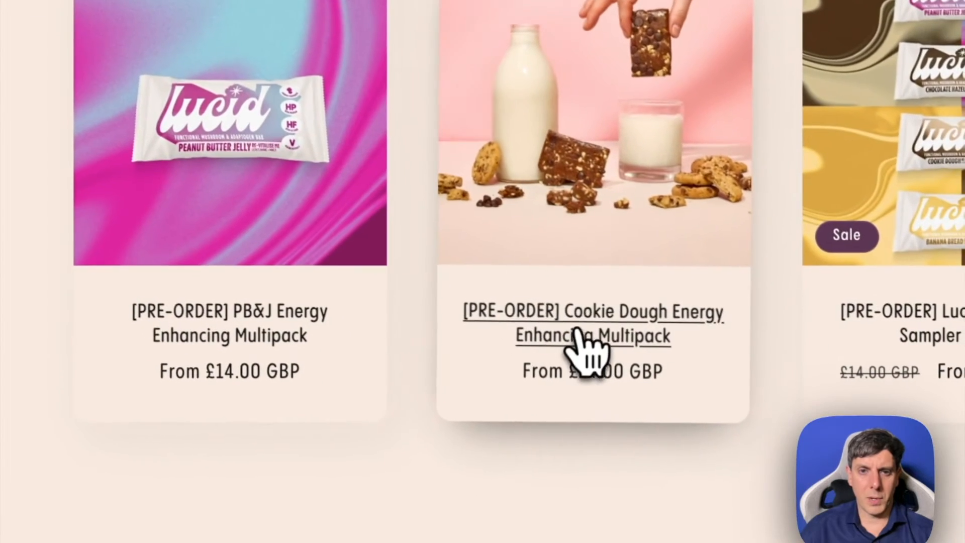
- Open the "[PRE-ORDER] Cookie Dough Energy Enhancing Multipack" page, select its URL, then return to Voiceflow and switch Card 2's image source to a link
{"action": "left_click", "coordinate": [575, 329]}
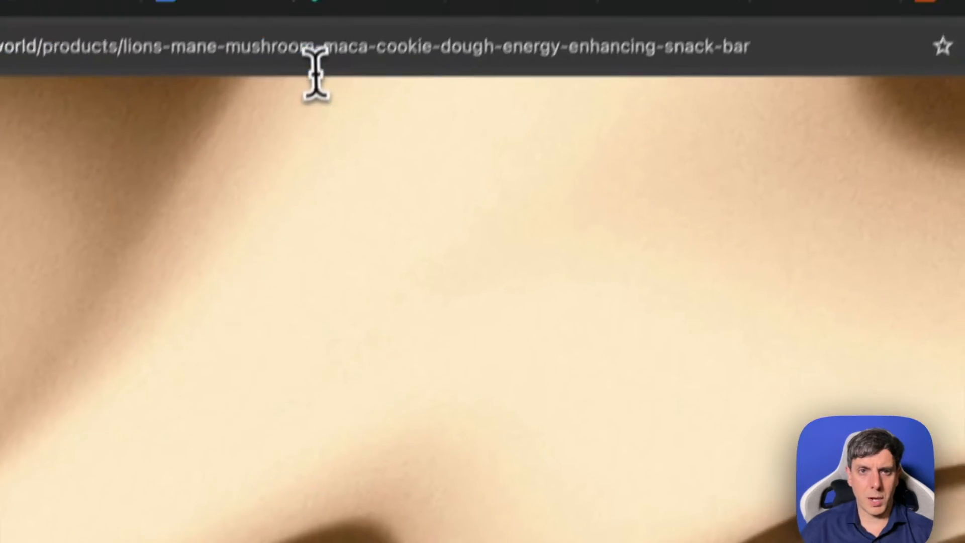
{"action": "left_click", "coordinate": [315, 61]}
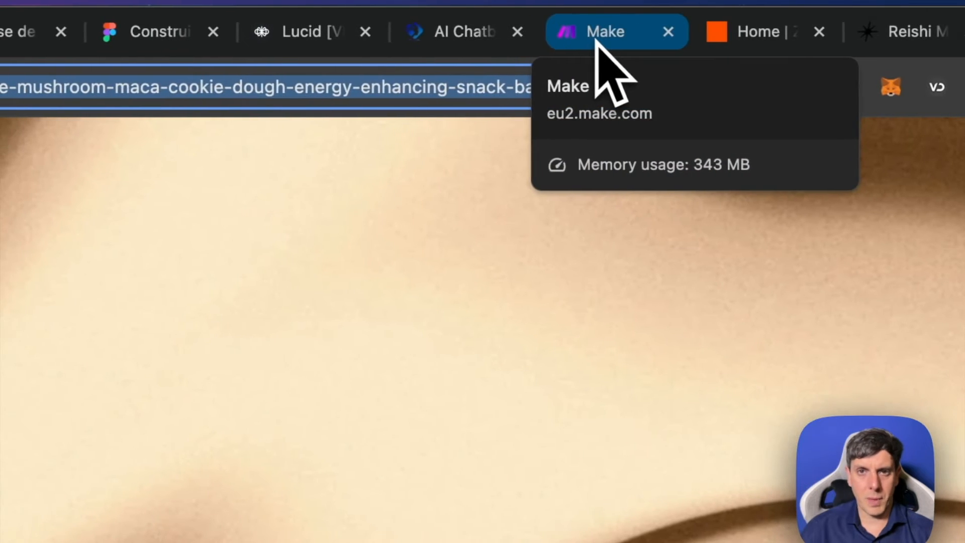
{"action": "left_click", "coordinate": [345, 34]}
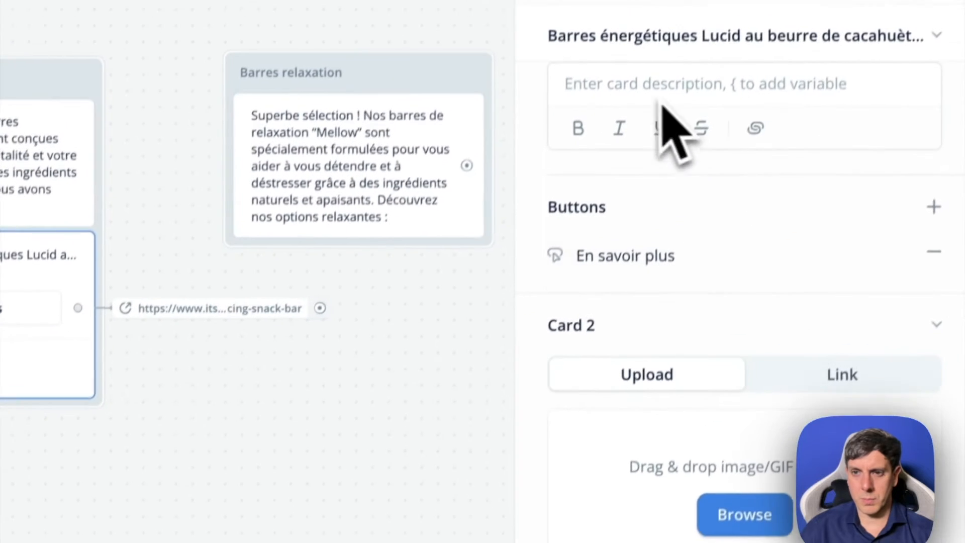
{"action": "left_click", "coordinate": [840, 393]}
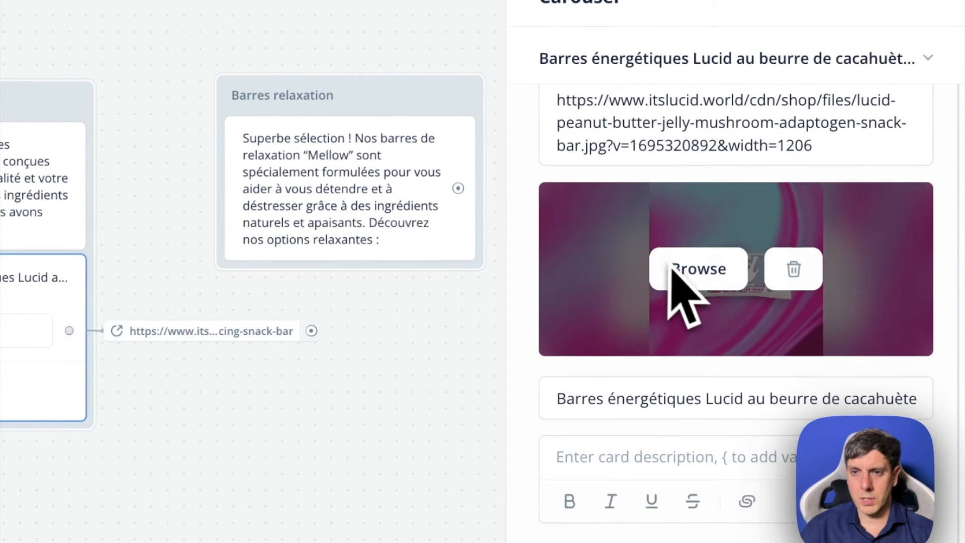
{"action": "scroll", "coordinate": [804, 327], "scroll_direction": "down", "scroll_amount": 5}
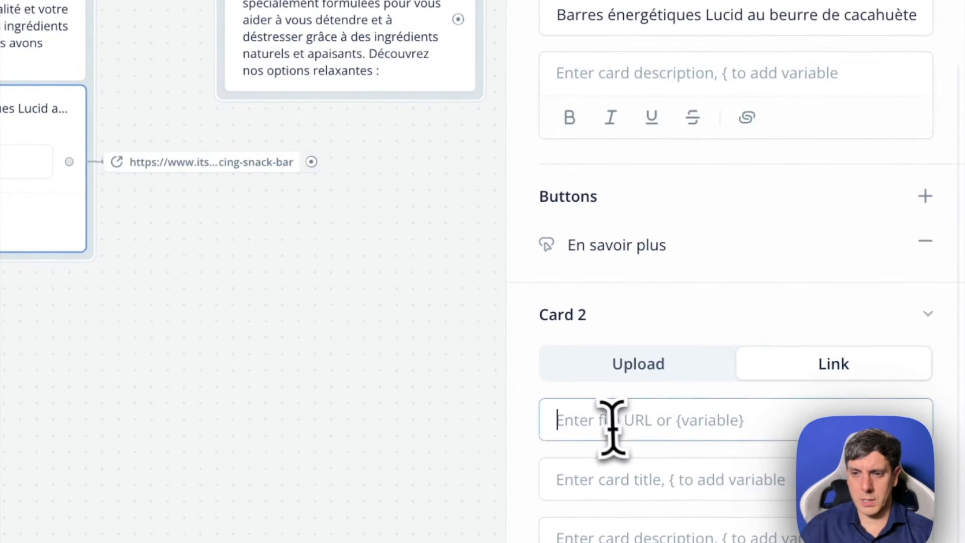
{"action": "scroll", "coordinate": [744, 363], "scroll_direction": "down", "scroll_amount": 1}
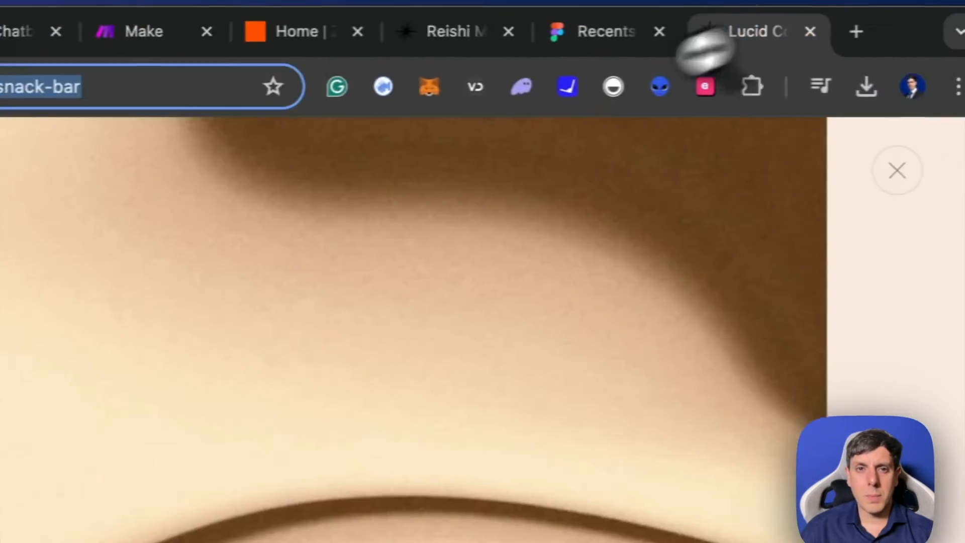
- Set Card 2's image using the cookie dough bar's image address copied from the Lucid site, and title it "Barres énergétiques goût pâte à cookie"
{"action": "right_click", "coordinate": [372, 374]}
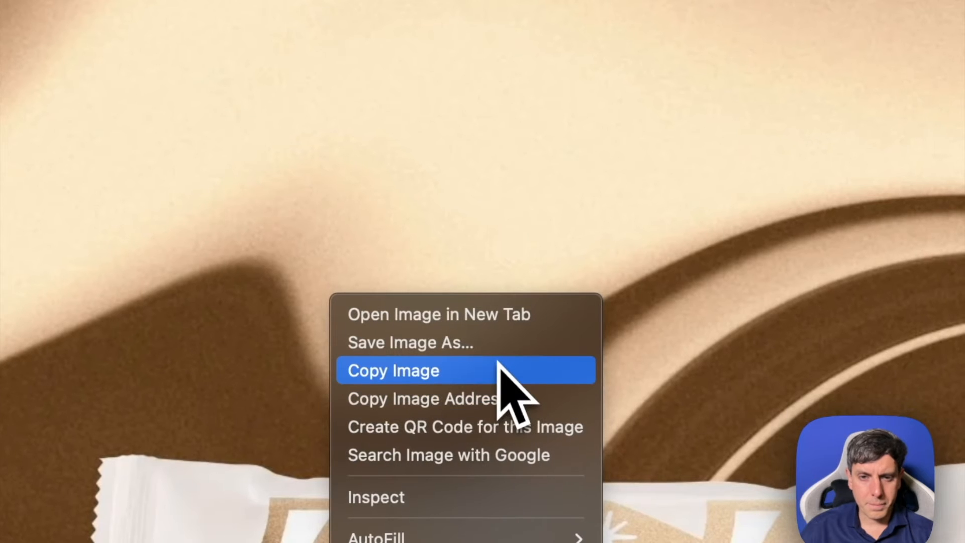
{"action": "left_click", "coordinate": [499, 397]}
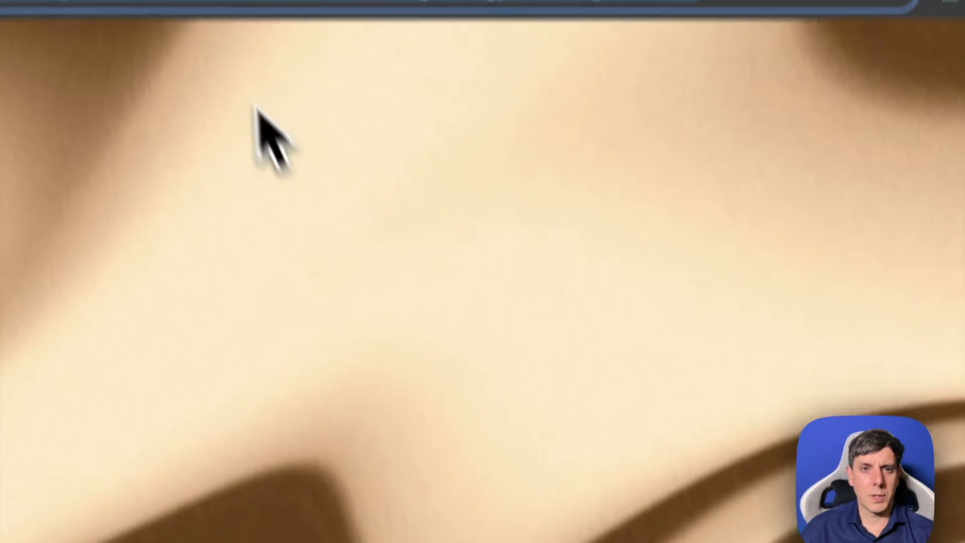
{"action": "left_click", "coordinate": [296, 30]}
{"action": "left_click", "coordinate": [439, 28]}
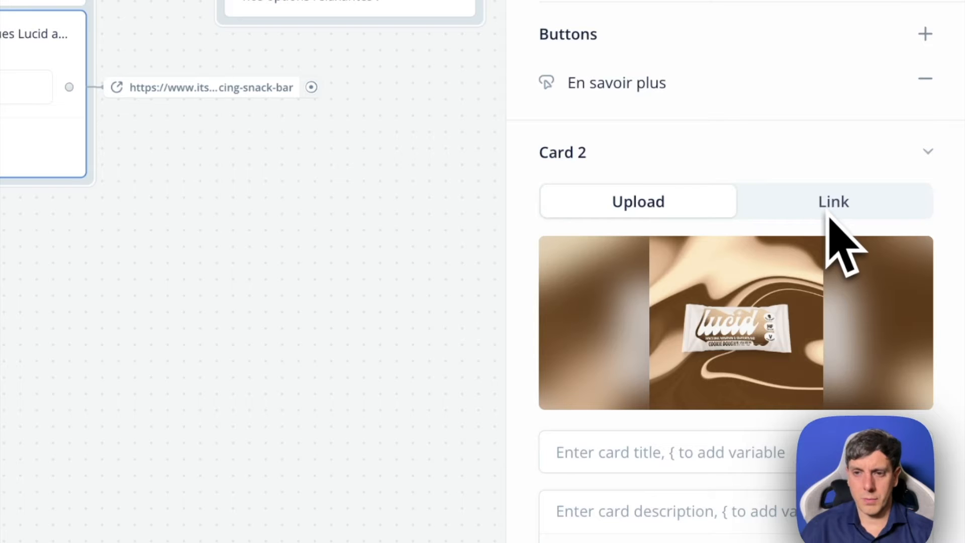
{"action": "scroll", "coordinate": [630, 425], "scroll_direction": "down", "scroll_amount": 1}
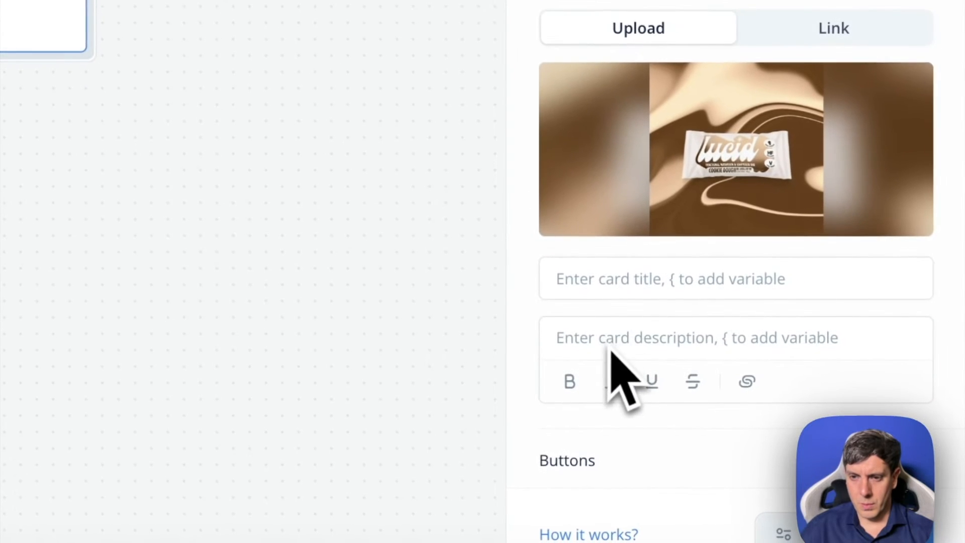
{"action": "key", "text": "super+v"}
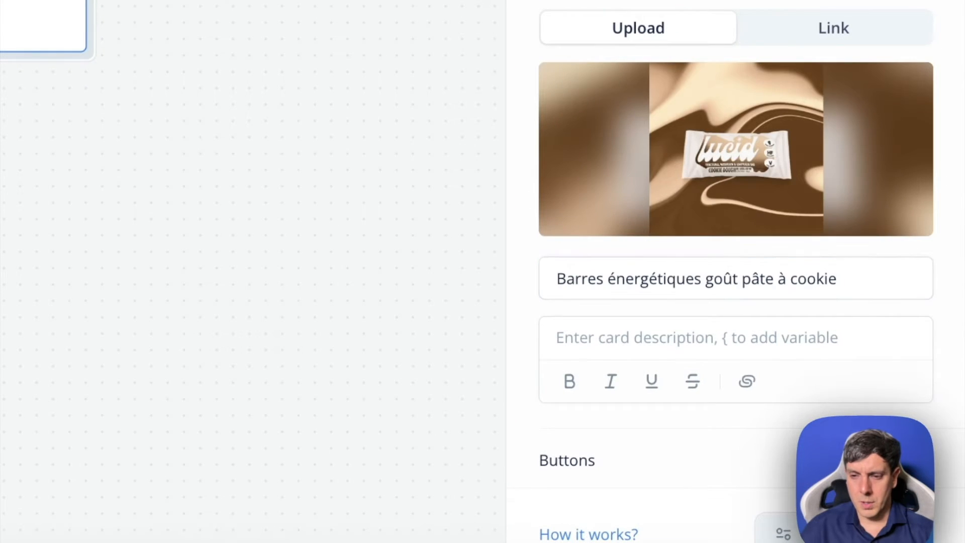
- Add a button to Card 2 with an open-URL action, using the energy bar collection page's URL copied from the Lucid shop
{"action": "left_click", "coordinate": [925, 460]}
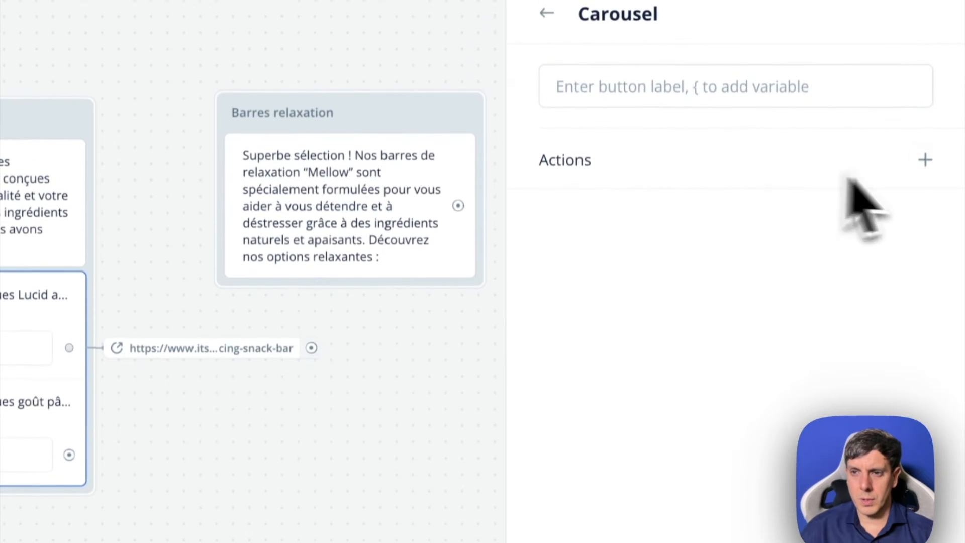
{"action": "left_click", "coordinate": [925, 159]}
{"action": "left_click", "coordinate": [879, 409]}
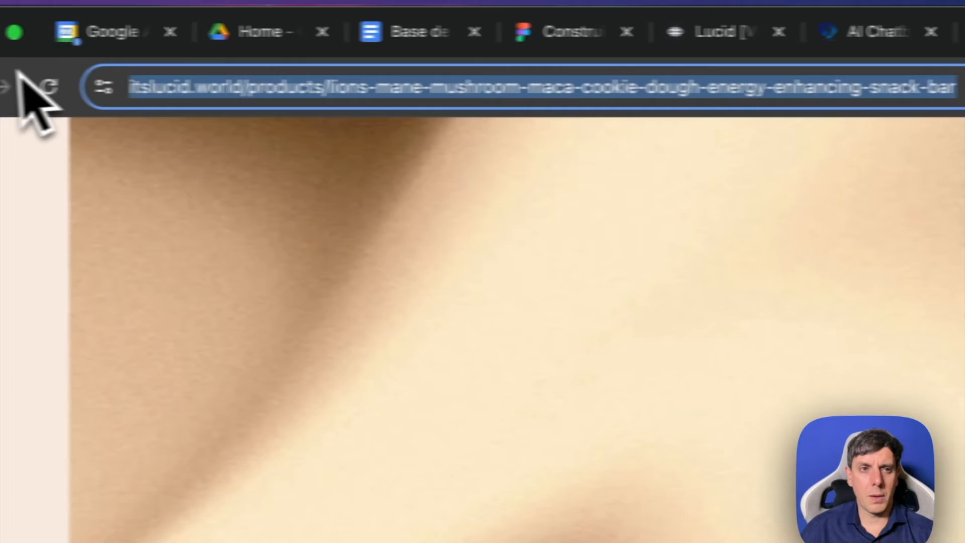
{"action": "left_click", "coordinate": [27, 86]}
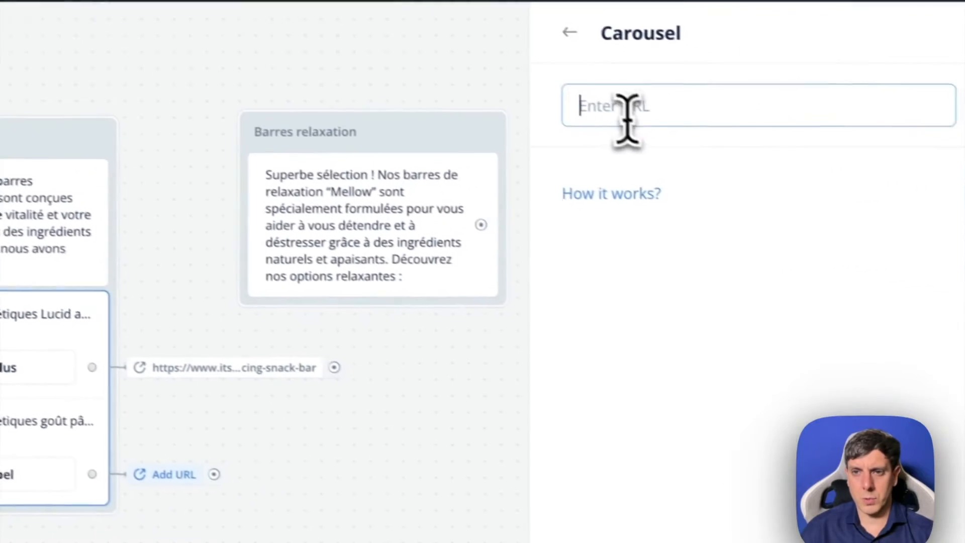
{"action": "key", "text": "ctrl+v"}
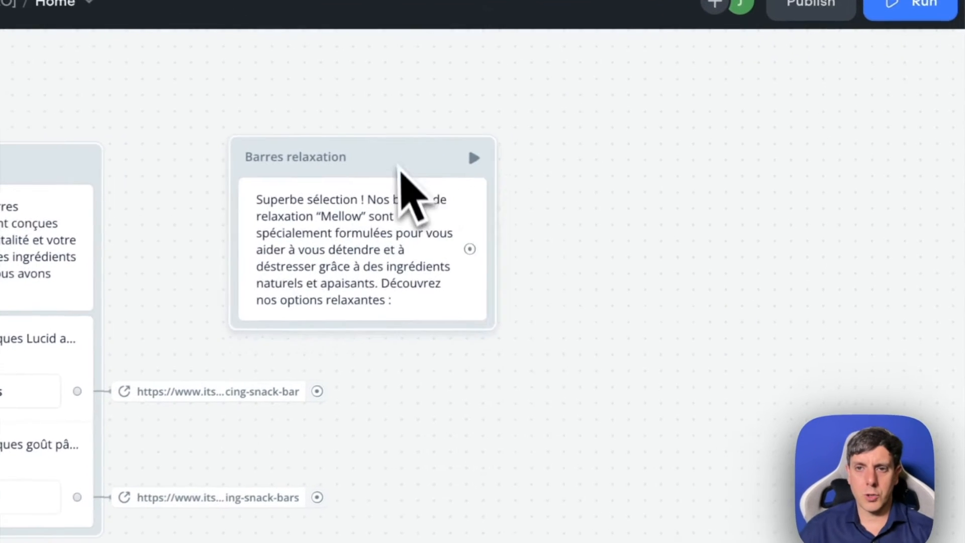
- Move the "Barres relaxation" block farther from "Barres énergétiques" and add a Buttons step below the carousel in the "Barres énergétiques" block
{"action": "left_click_drag", "start_coordinate": [401, 169], "coordinate": [569, 162]}
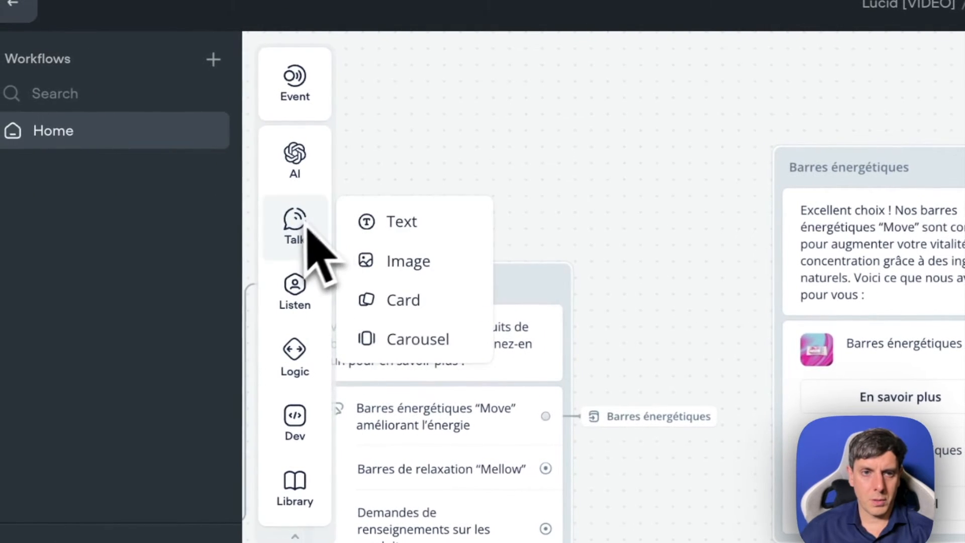
{"action": "mouse_move", "coordinate": [304, 301]}
{"action": "left_click_drag", "start_coordinate": [404, 295], "coordinate": [856, 537]}
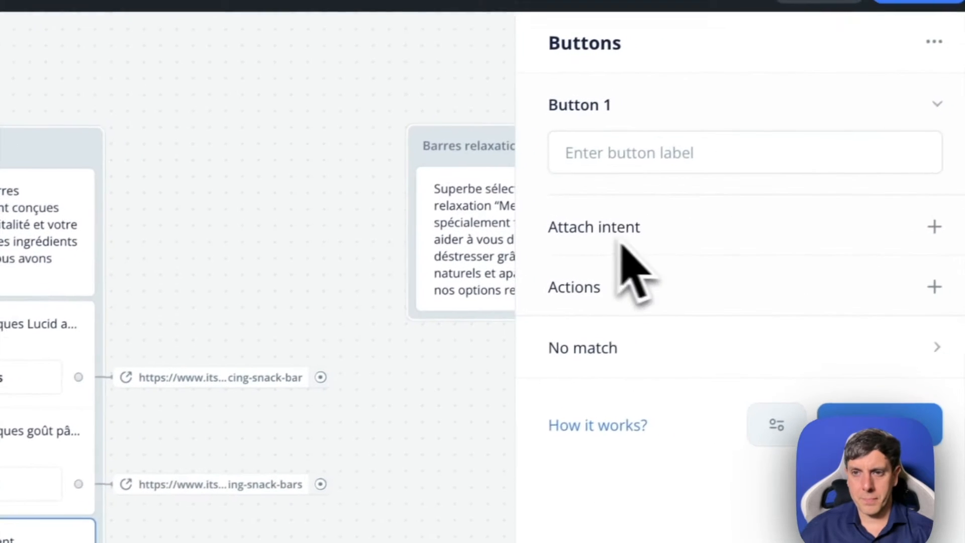
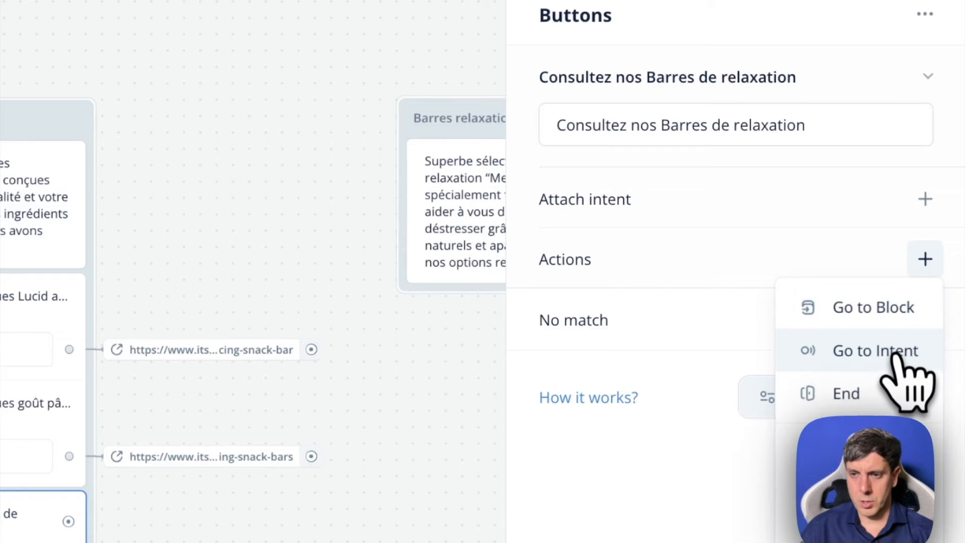
- Give the "Consultez nos Barres de relaxation" button a go-to-block action targeting the "Barres relaxation" block in Home
{"action": "left_click", "coordinate": [892, 312]}
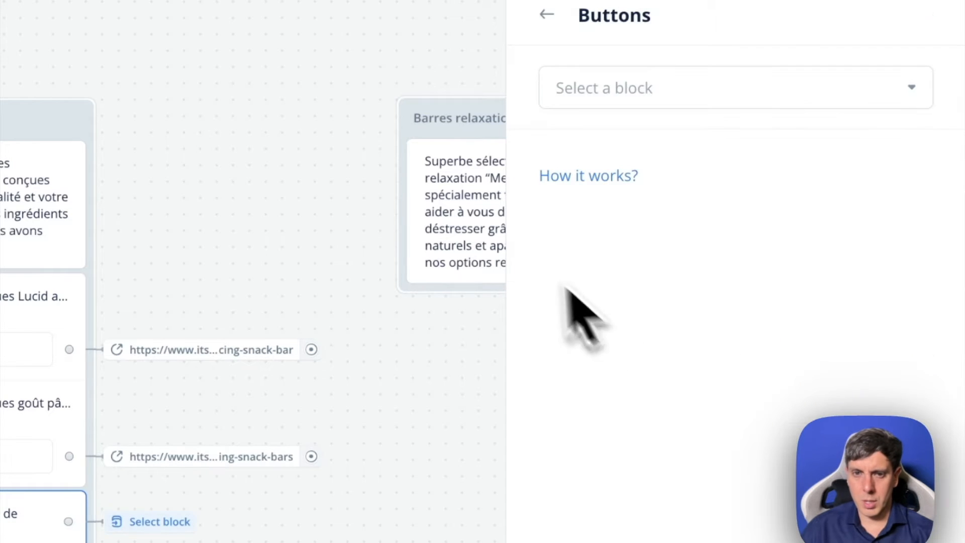
{"action": "left_click", "coordinate": [636, 85]}
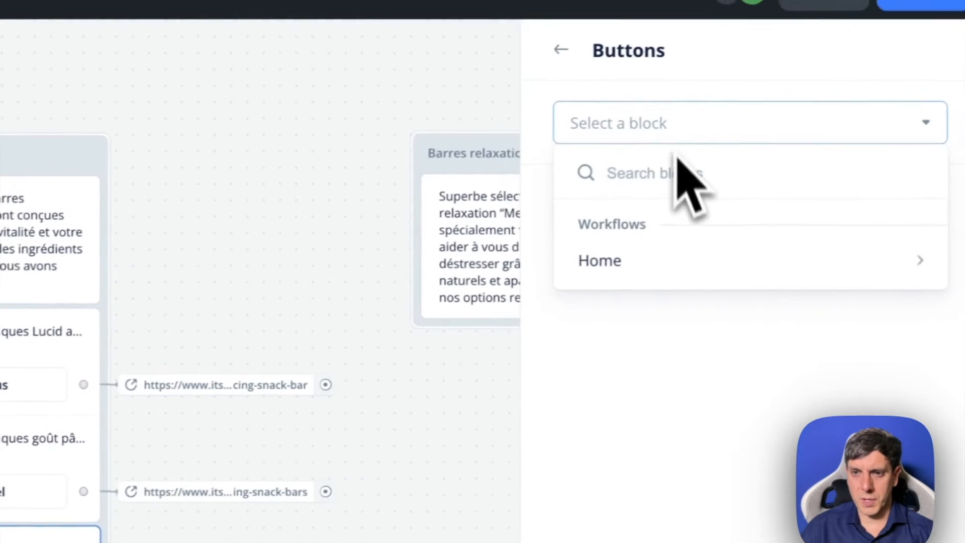
{"action": "left_click", "coordinate": [647, 260]}
{"action": "left_click", "coordinate": [673, 132]}
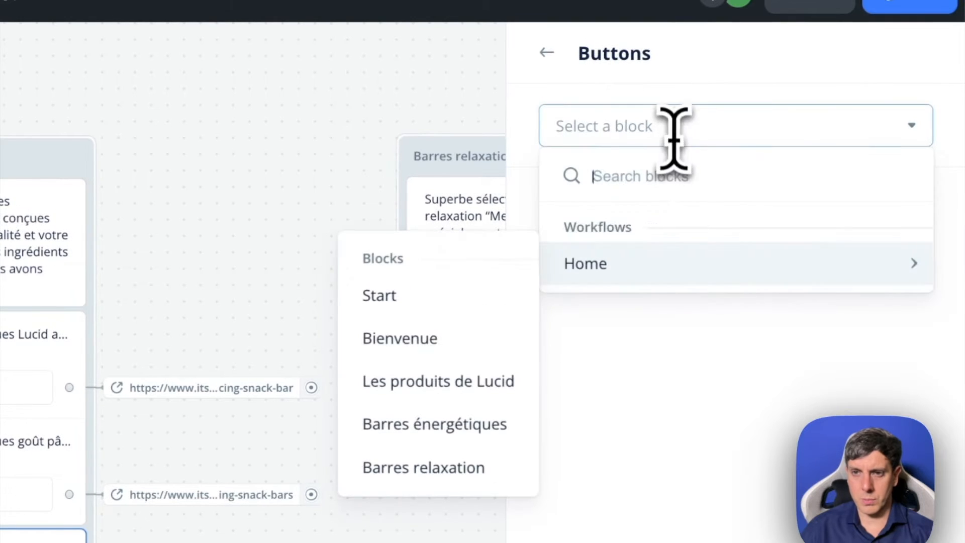
{"action": "left_click", "coordinate": [423, 468]}
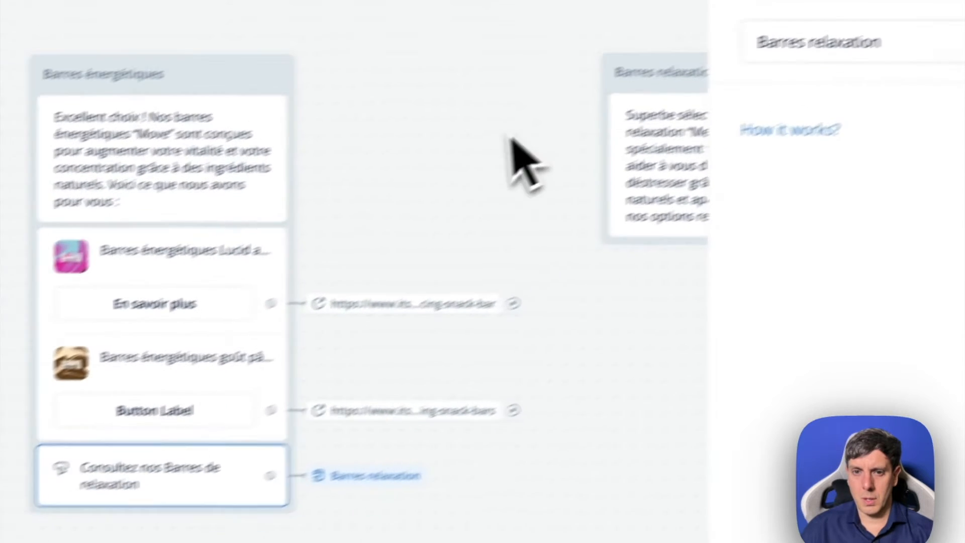
{"action": "left_click", "coordinate": [309, 219]}
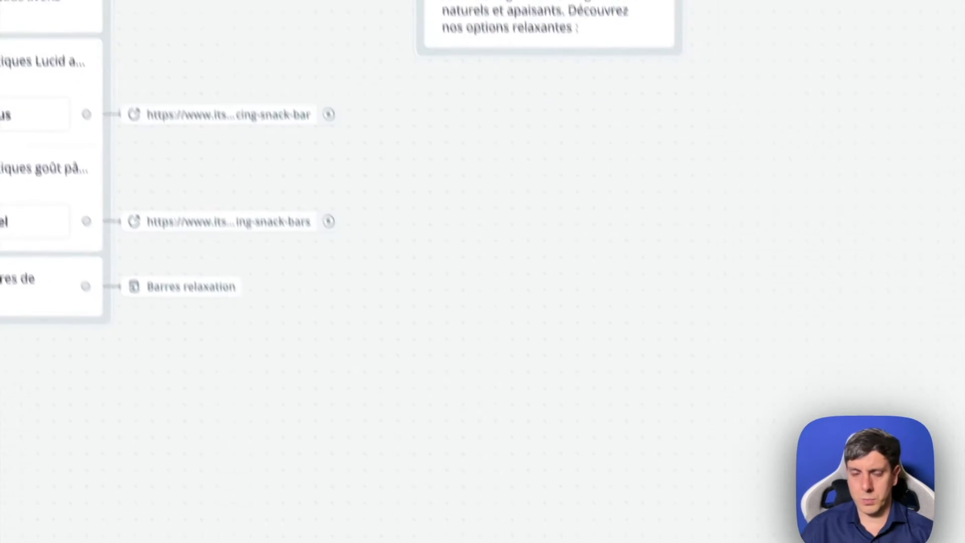
- Add a second button to the Buttons step in the "Barres énergétiques" block
{"action": "mouse_move", "coordinate": [158, 144]}
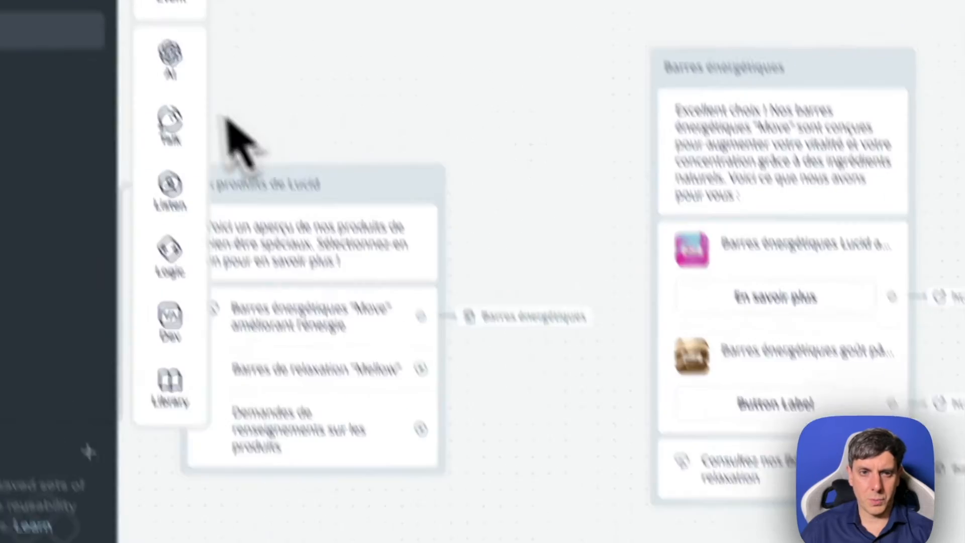
{"action": "mouse_move", "coordinate": [253, 123]}
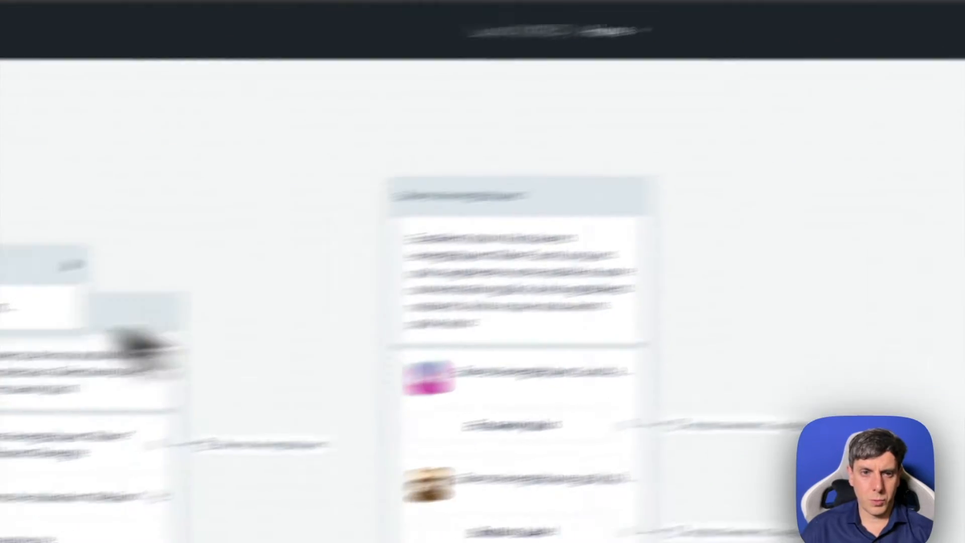
{"action": "mouse_move", "coordinate": [235, 261]}
{"action": "left_click_drag", "start_coordinate": [346, 272], "coordinate": [384, 404]}
{"action": "left_click", "coordinate": [389, 373]}
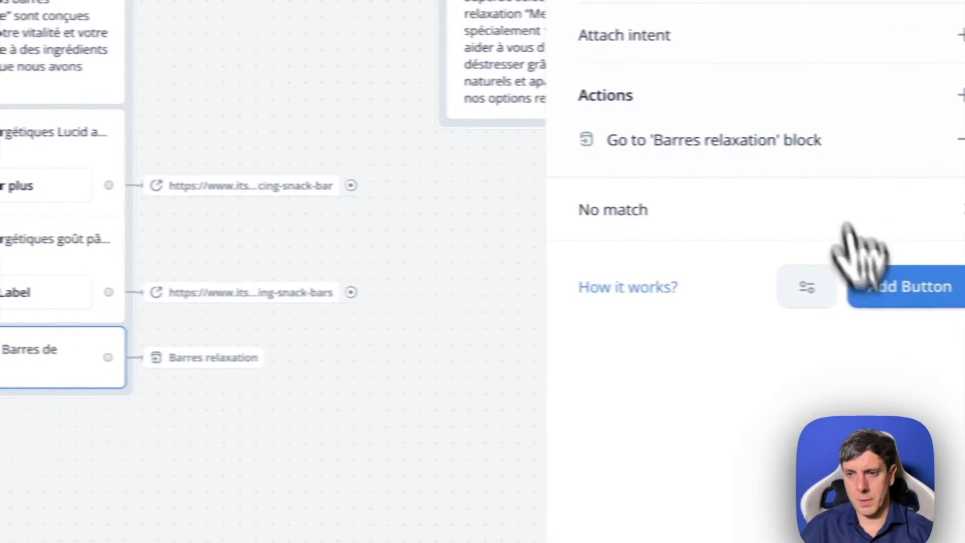
{"action": "left_click", "coordinate": [882, 287]}
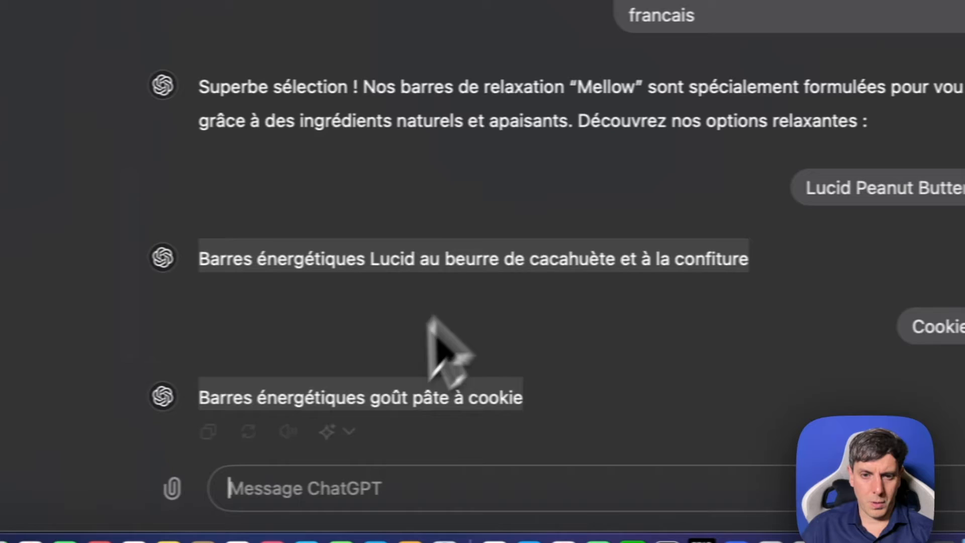
- Have ChatGPT translate "Product Inquiries" into French and label the new Voiceflow button "Demandes de renseignements sur les produits"
{"action": "left_click", "coordinate": [339, 478]}
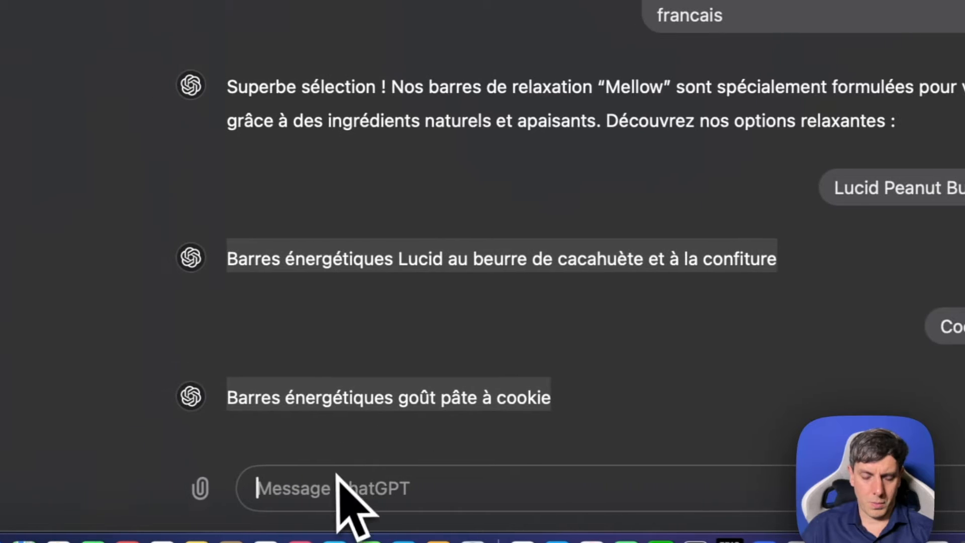
{"action": "type", "text": "Product In"}
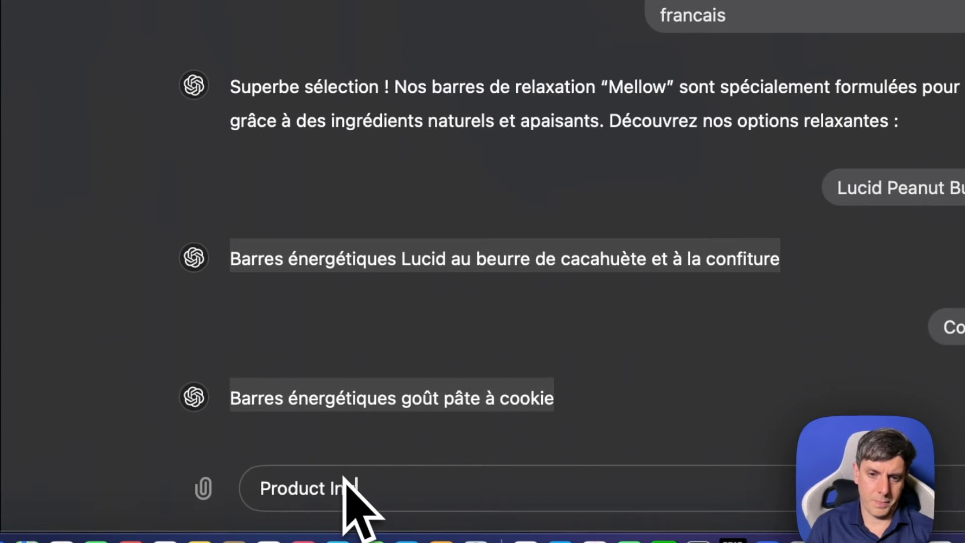
{"action": "type", "text": "quiries en francais"}
{"action": "key", "text": "Return"}
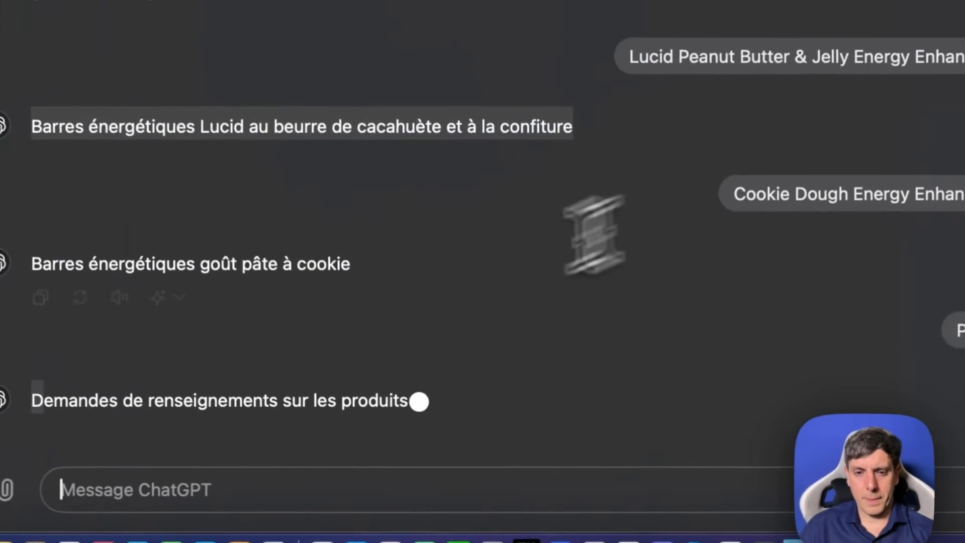
{"action": "left_click_drag", "start_coordinate": [34, 402], "coordinate": [280, 404]}
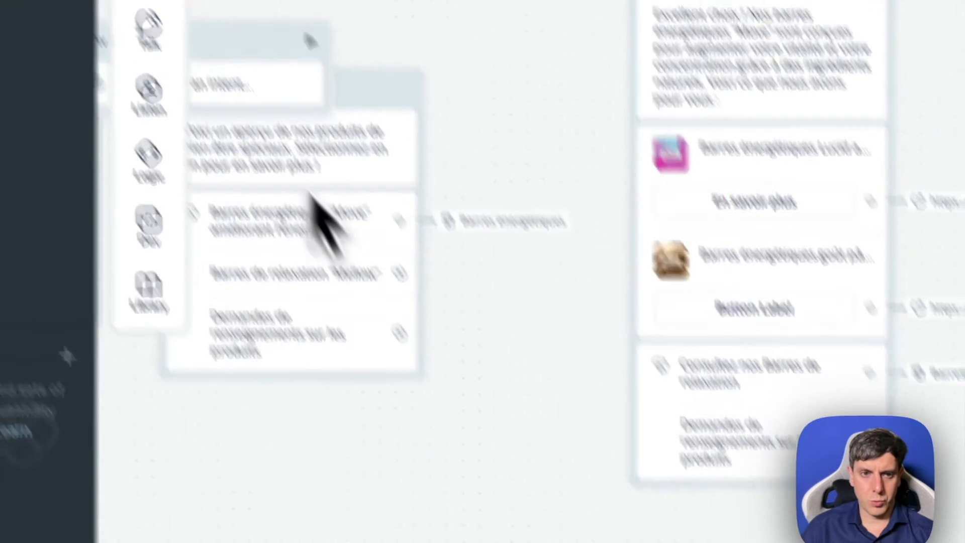
{"action": "mouse_move", "coordinate": [315, 245]}
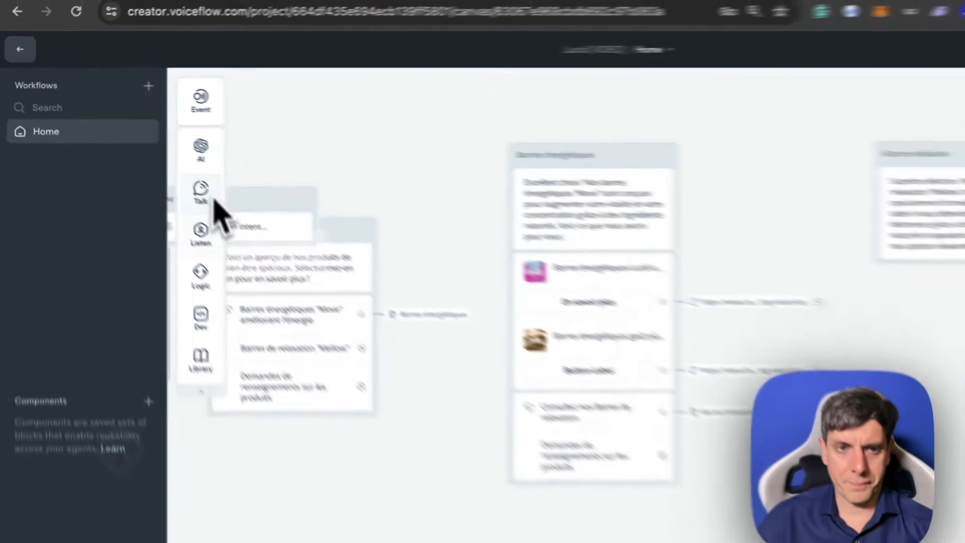
{"action": "mouse_move", "coordinate": [316, 335]}
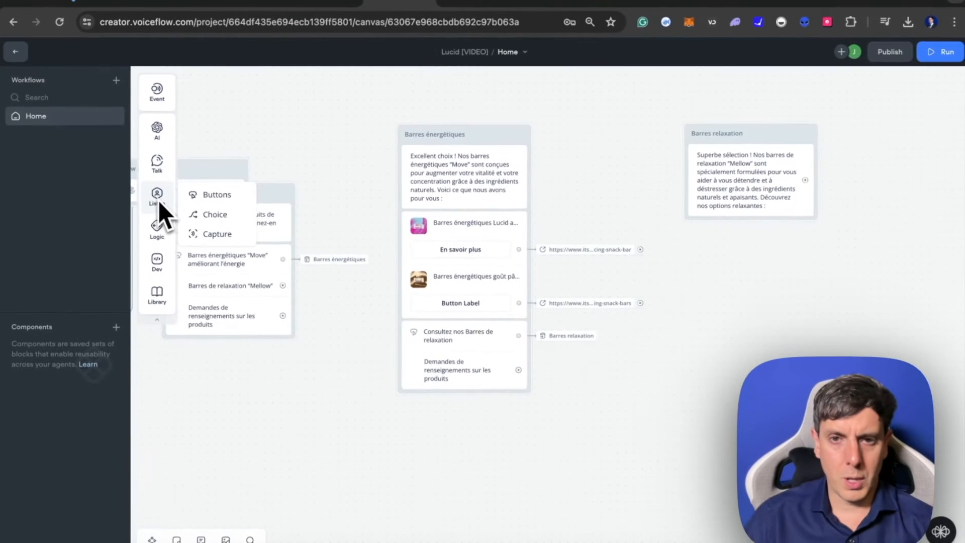
{"action": "mouse_move", "coordinate": [161, 139]}
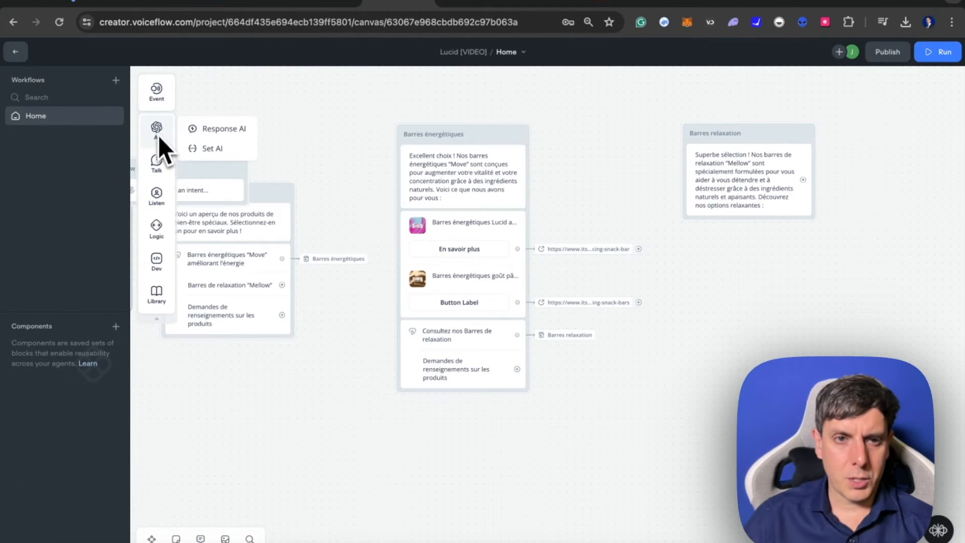
{"action": "mouse_move", "coordinate": [156, 187]}
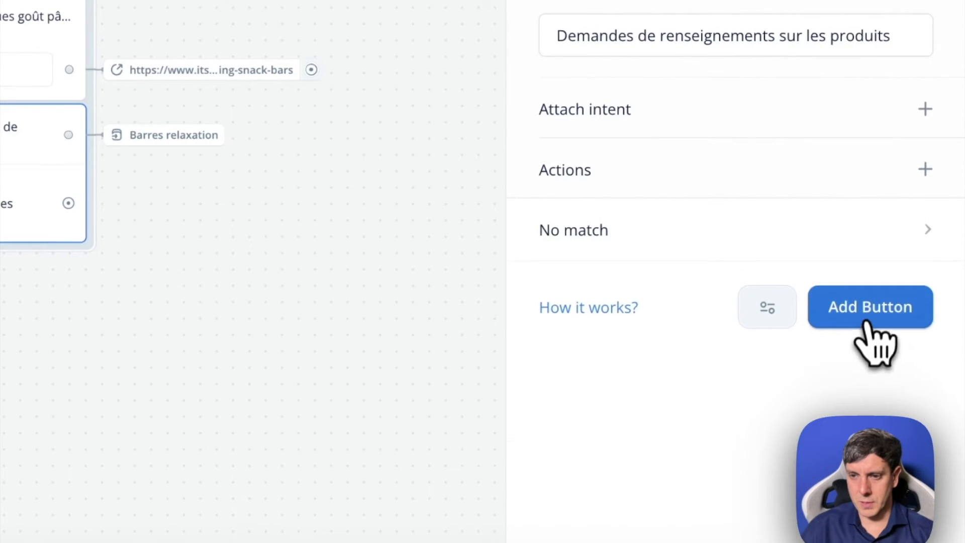
- Add a third button labelled "Menu principal" with a go-to-block action pointing to a block in the Home workflow
{"action": "left_click", "coordinate": [870, 322]}
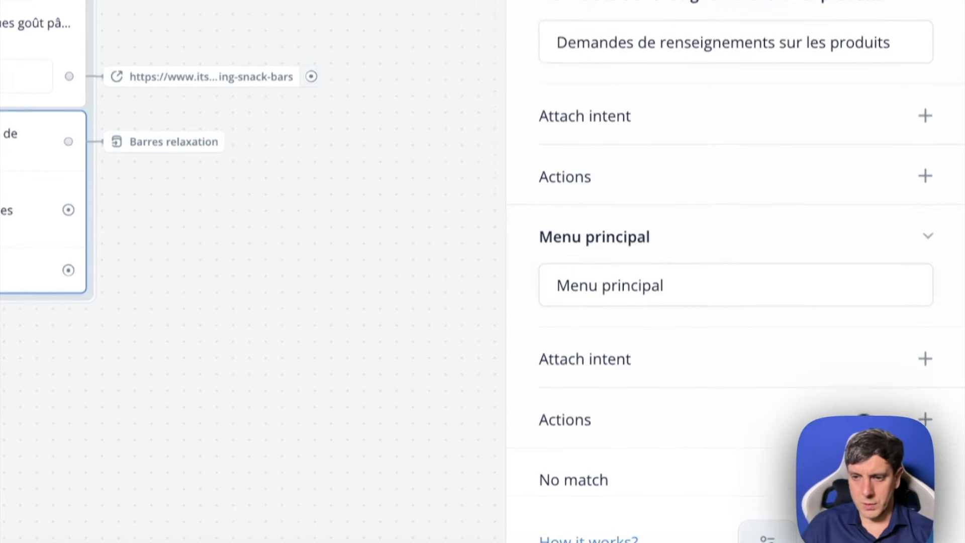
{"action": "left_click", "coordinate": [925, 412]}
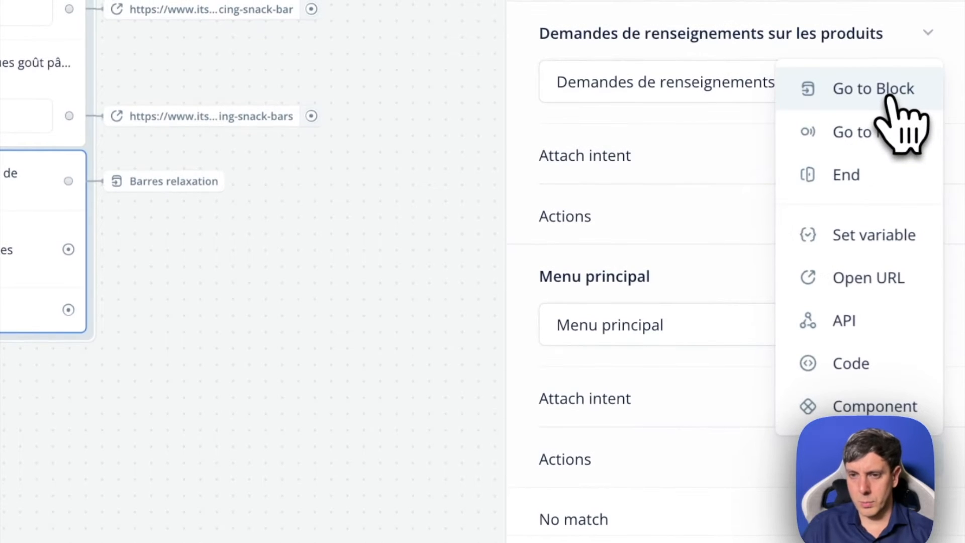
{"action": "left_click", "coordinate": [890, 95]}
{"action": "left_click", "coordinate": [724, 104]}
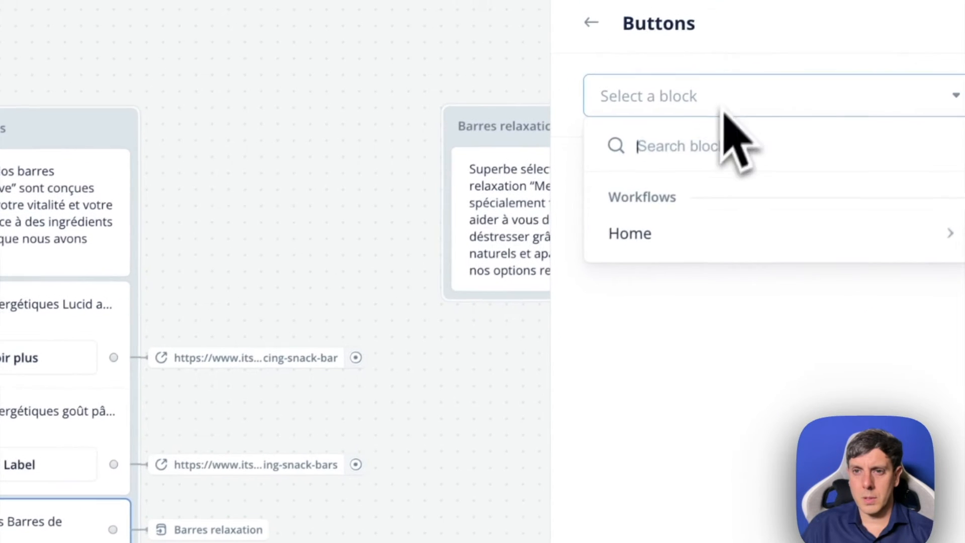
{"action": "left_click", "coordinate": [652, 236]}
{"action": "left_click", "coordinate": [282, 272]}
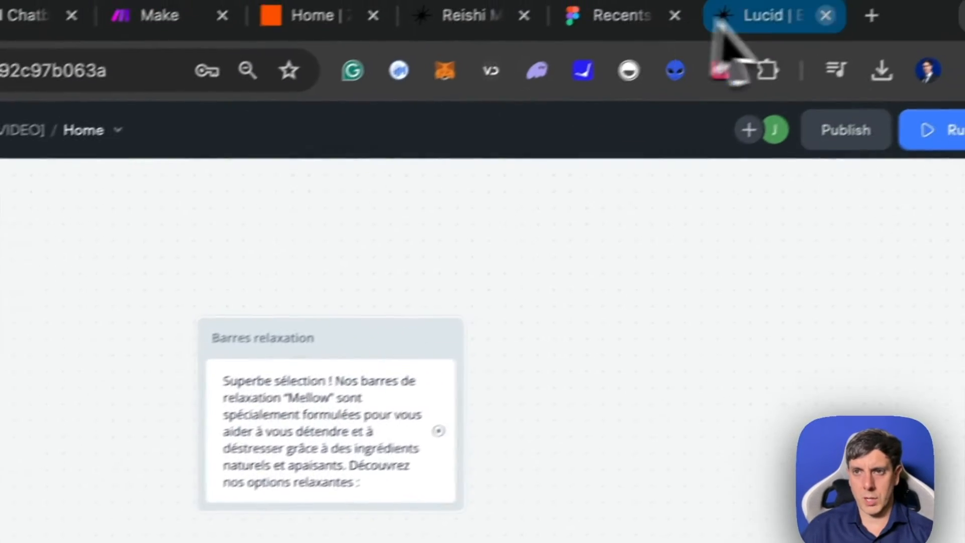
- Switch to the Lucid site, open the Mellow collection's Banana Bread bar and copy its image address
{"action": "left_click", "coordinate": [763, 17]}
{"action": "scroll", "coordinate": [545, 361], "scroll_direction": "up", "scroll_amount": 10}
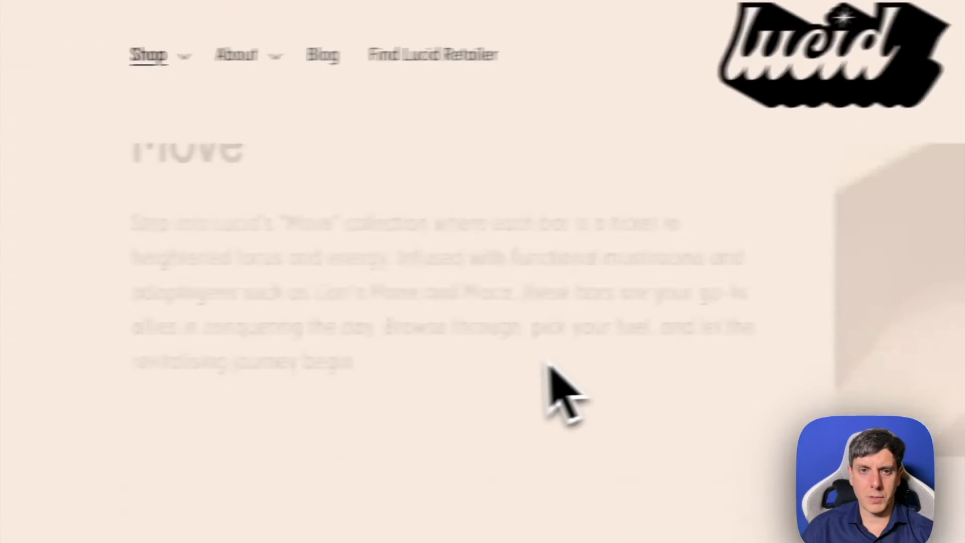
{"action": "left_click", "coordinate": [242, 153]}
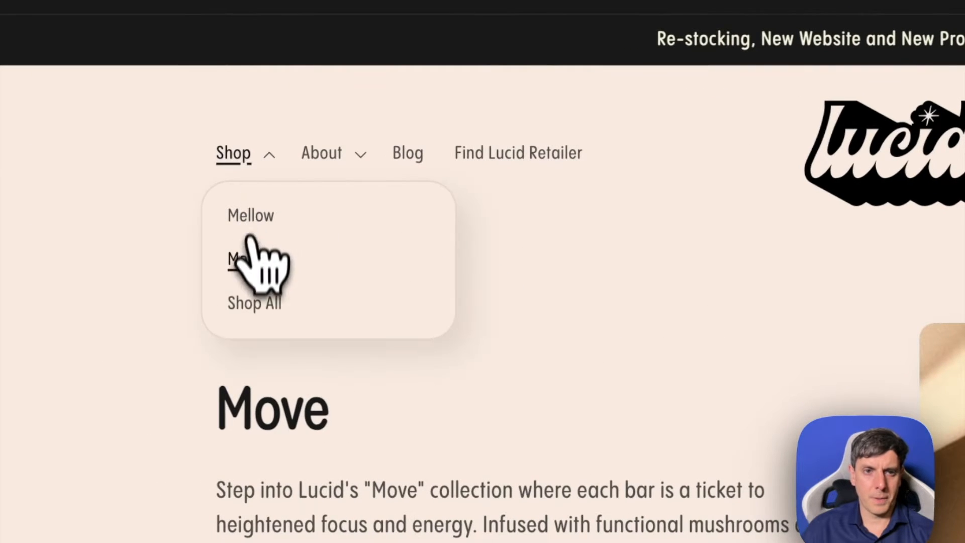
{"action": "scroll", "coordinate": [495, 276], "scroll_direction": "down", "scroll_amount": 10}
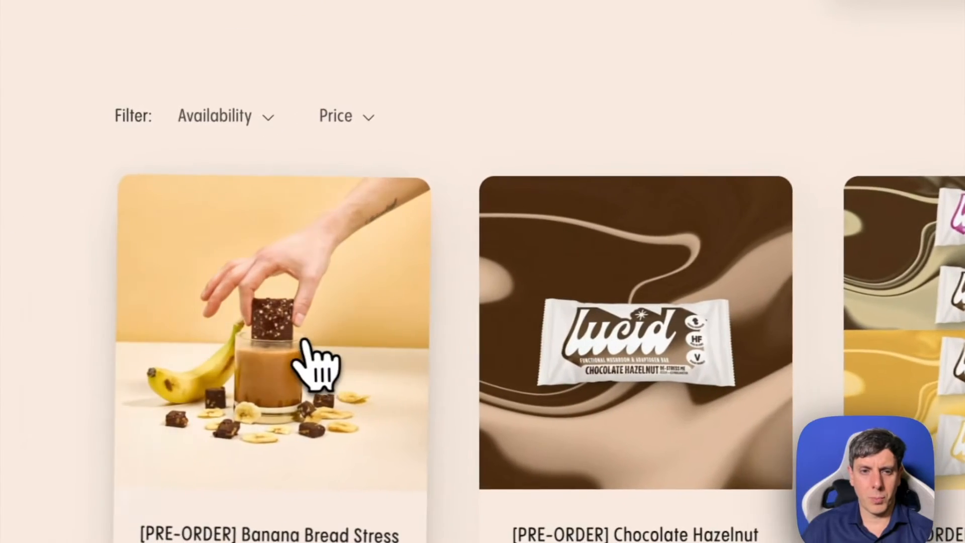
{"action": "left_click", "coordinate": [182, 359]}
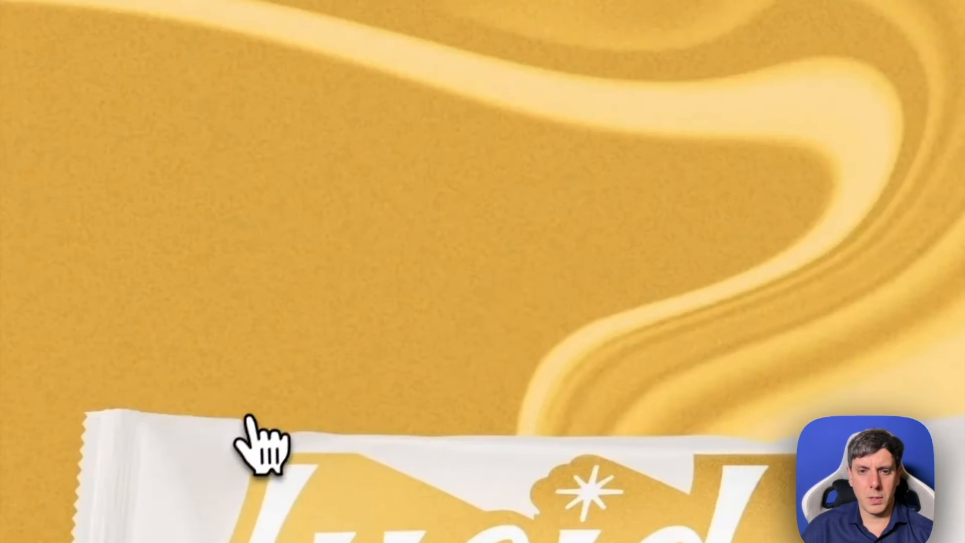
{"action": "right_click", "coordinate": [270, 312]}
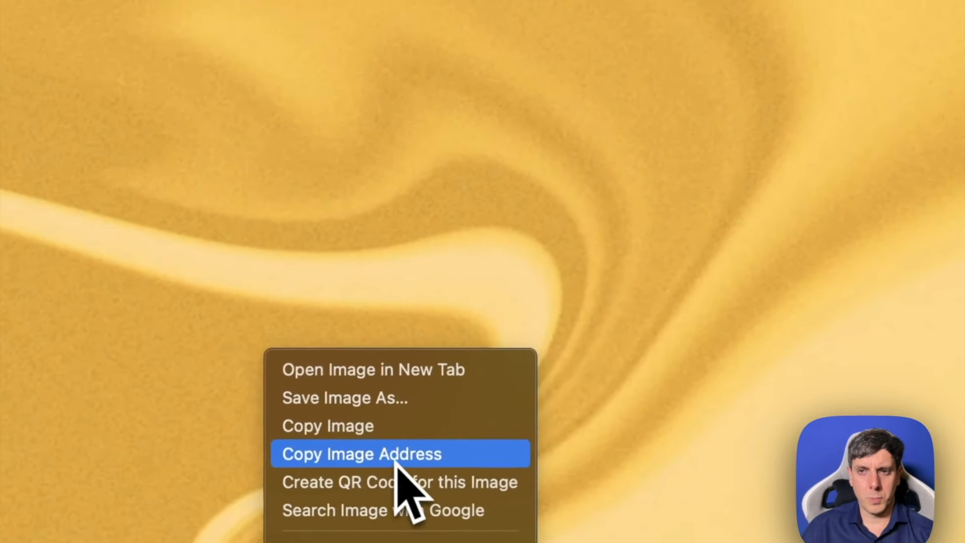
{"action": "left_click", "coordinate": [724, 284]}
- Back in Voiceflow, add a carousel to "Barres relaxation" with the copied image and the card title "Barres de collation anti-stress au pain à la banane"
{"action": "left_click", "coordinate": [729, 39]}
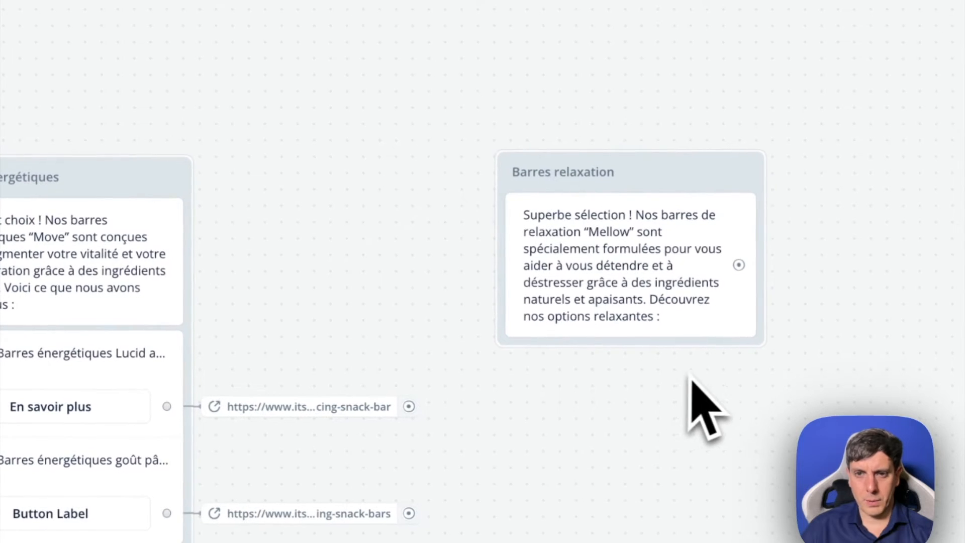
{"action": "left_click", "coordinate": [654, 309]}
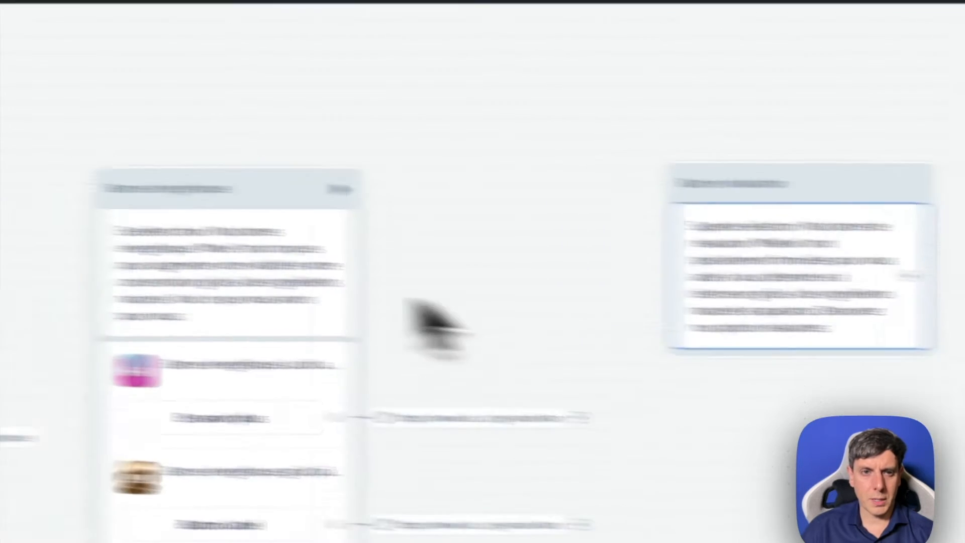
{"action": "mouse_move", "coordinate": [236, 281]}
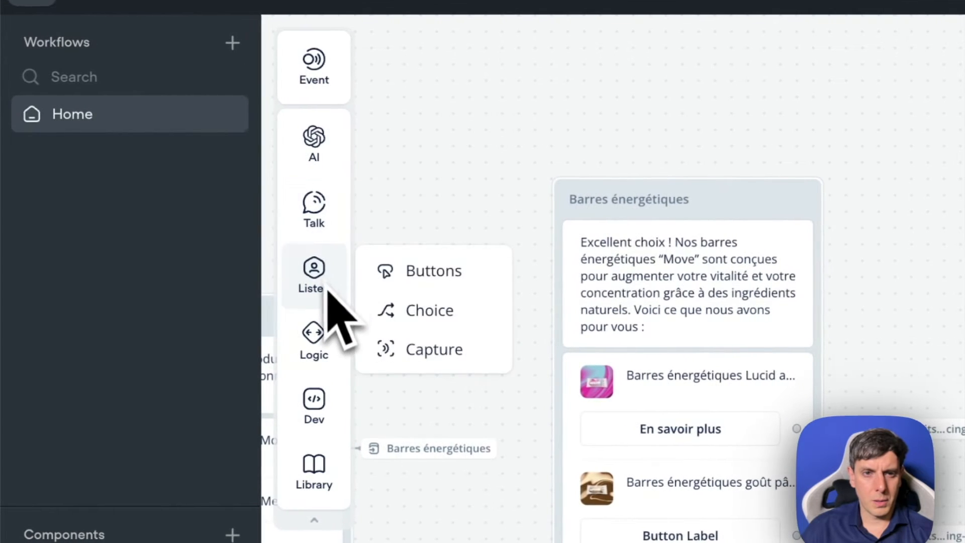
{"action": "left_click_drag", "start_coordinate": [450, 339], "coordinate": [355, 289]}
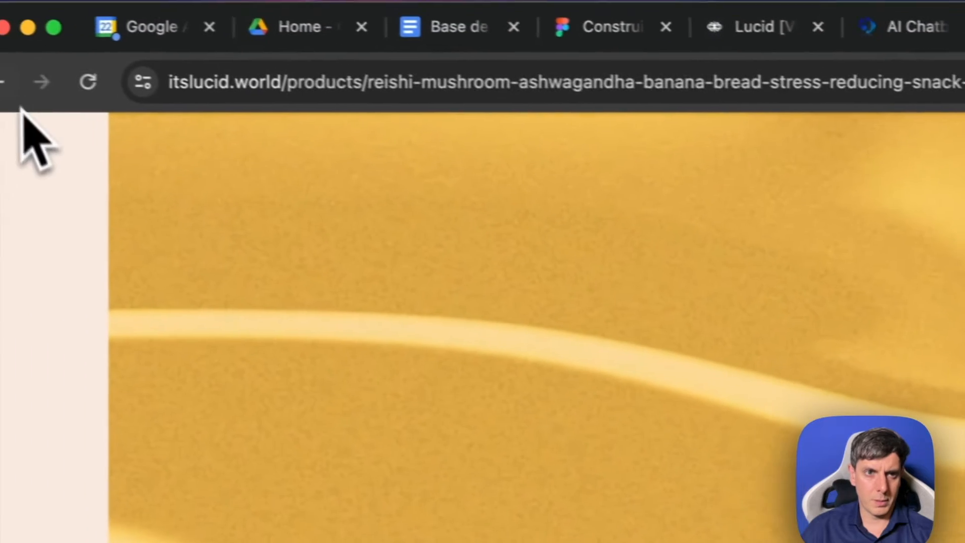
- Go back to the Mellow collection on the Lucid site, open the Banana Bread bar's product page and copy its URL
{"action": "left_click", "coordinate": [23, 83]}
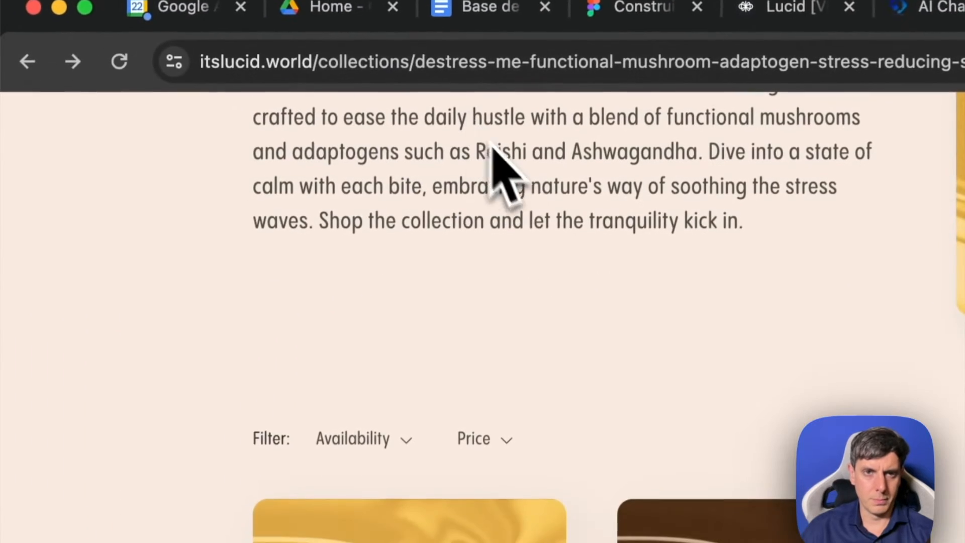
{"action": "left_click", "coordinate": [453, 541]}
{"action": "left_click", "coordinate": [475, 60]}
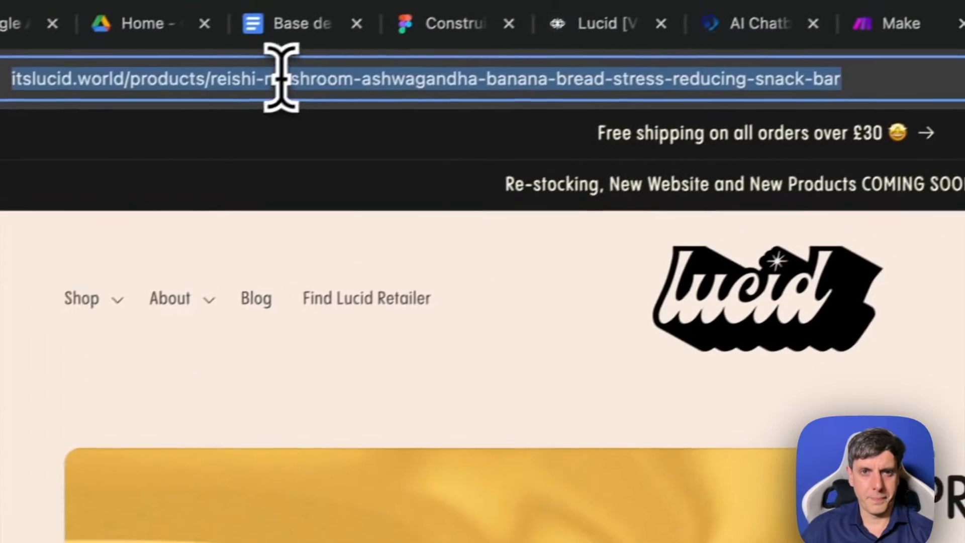
- Return to the Voiceflow project and move its browser tab closer to the Lucid site's tab
{"action": "left_click", "coordinate": [749, 32]}
{"action": "left_click", "coordinate": [558, 32]}
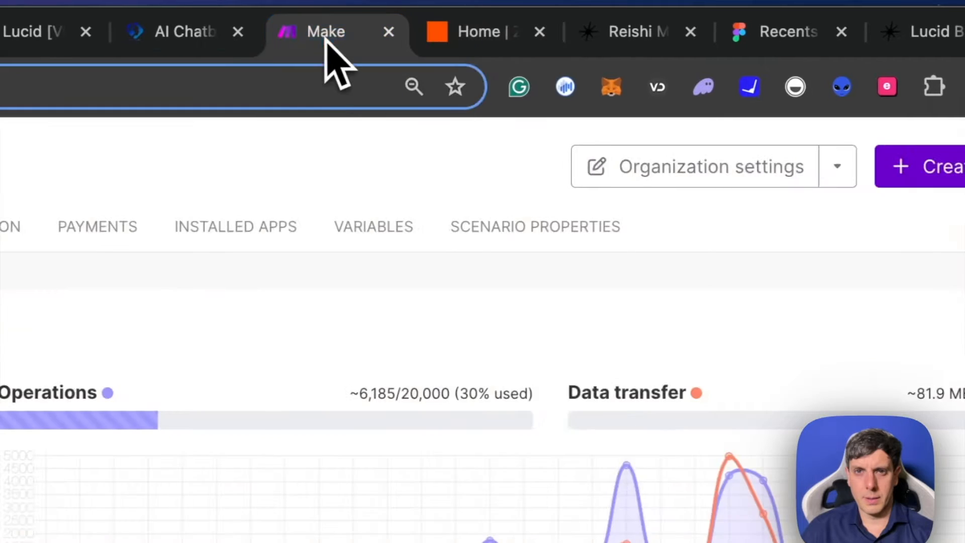
{"action": "left_click", "coordinate": [289, 40]}
{"action": "left_click", "coordinate": [315, 41]}
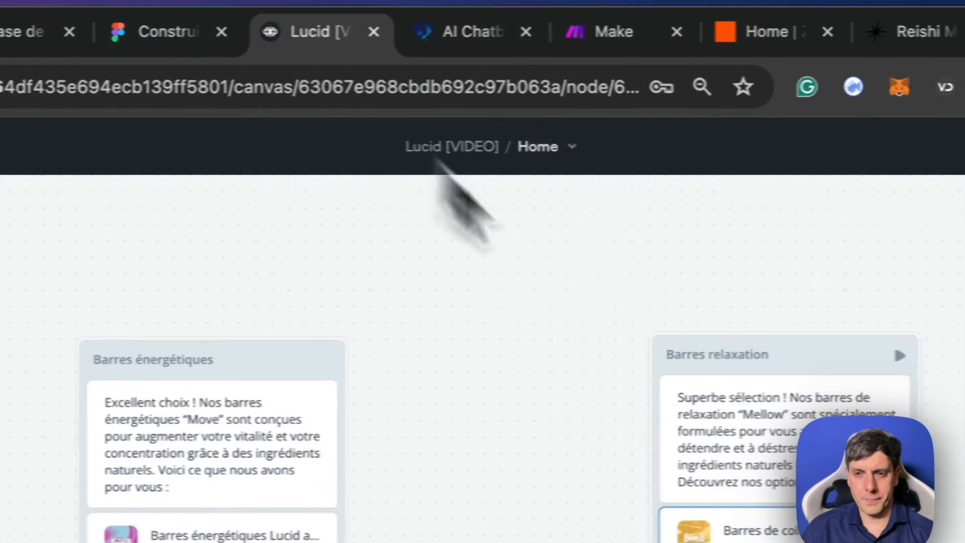
{"action": "left_click_drag", "start_coordinate": [327, 41], "coordinate": [625, 50]}
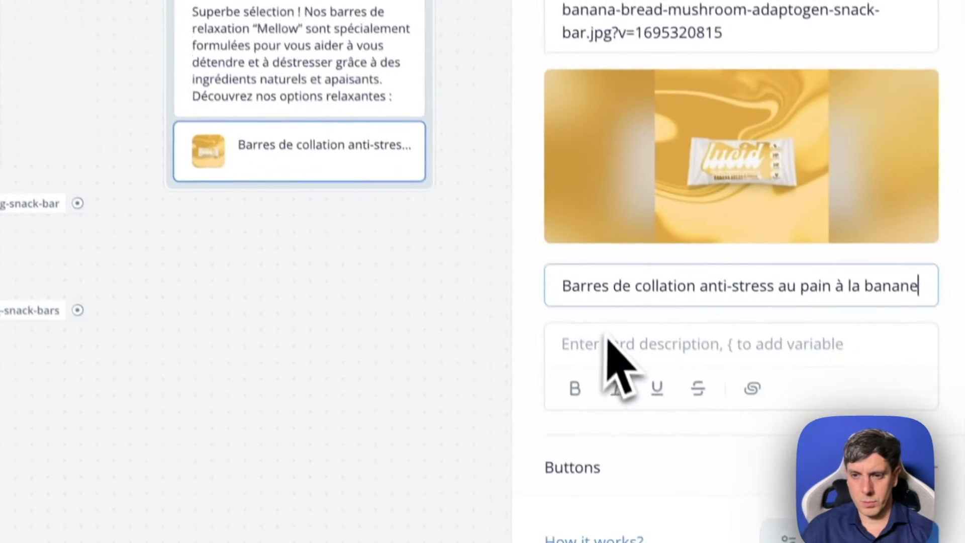
- Add a button to the banana bread card with an Open URL action pointing to the copied product page URL
{"action": "left_click", "coordinate": [925, 461]}
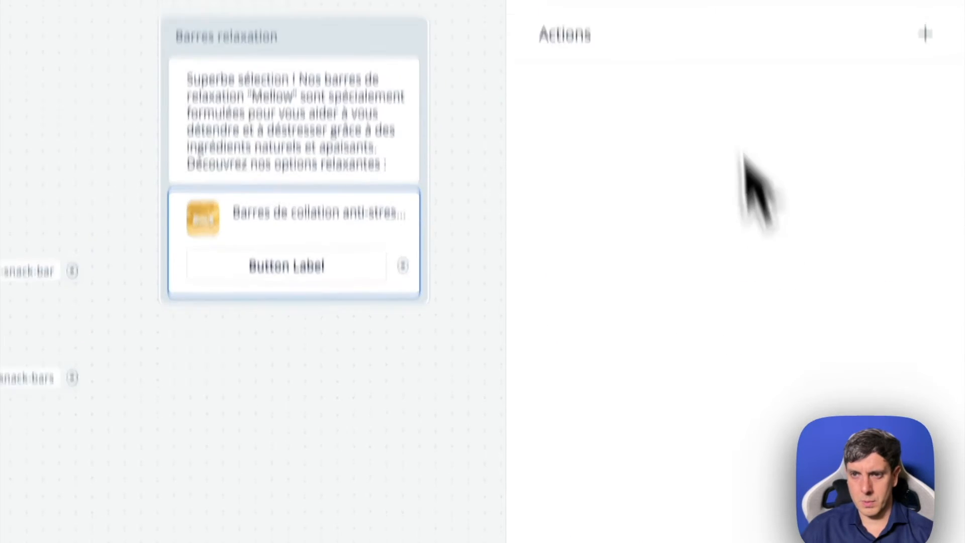
{"action": "left_click", "coordinate": [925, 194]}
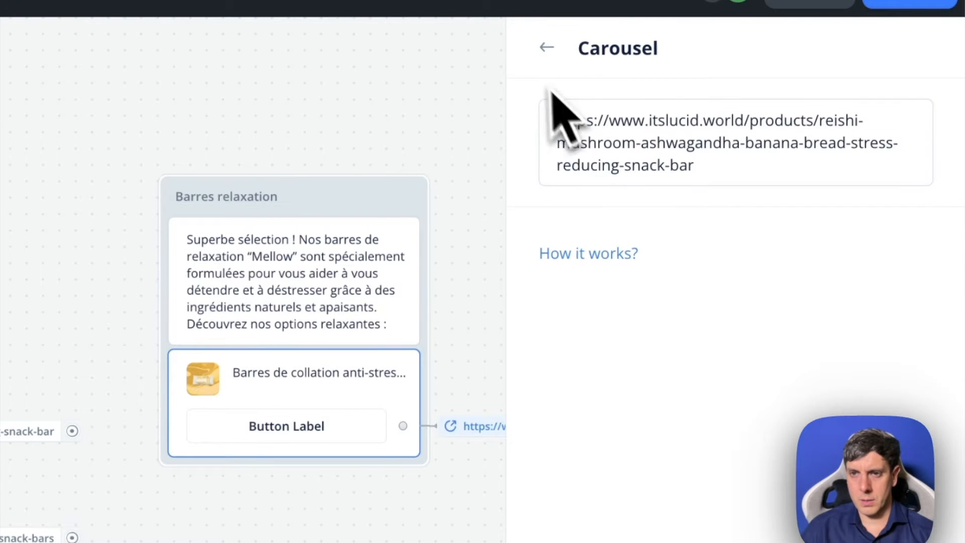
{"action": "left_click", "coordinate": [547, 47]}
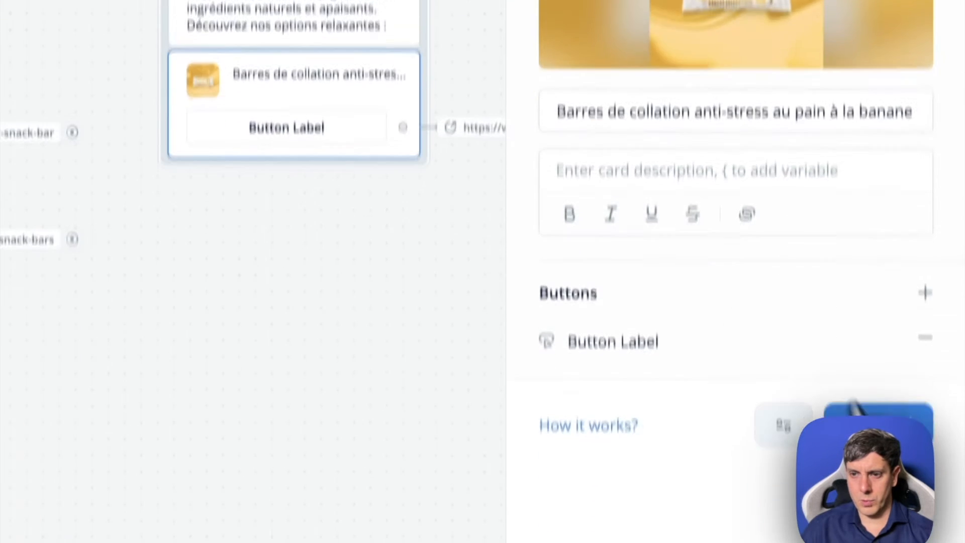
- Add a second card to the carousel and copy the Chocolate Hazelnut bar's image address from the Lucid site's Mellow collection
{"action": "left_click", "coordinate": [900, 387]}
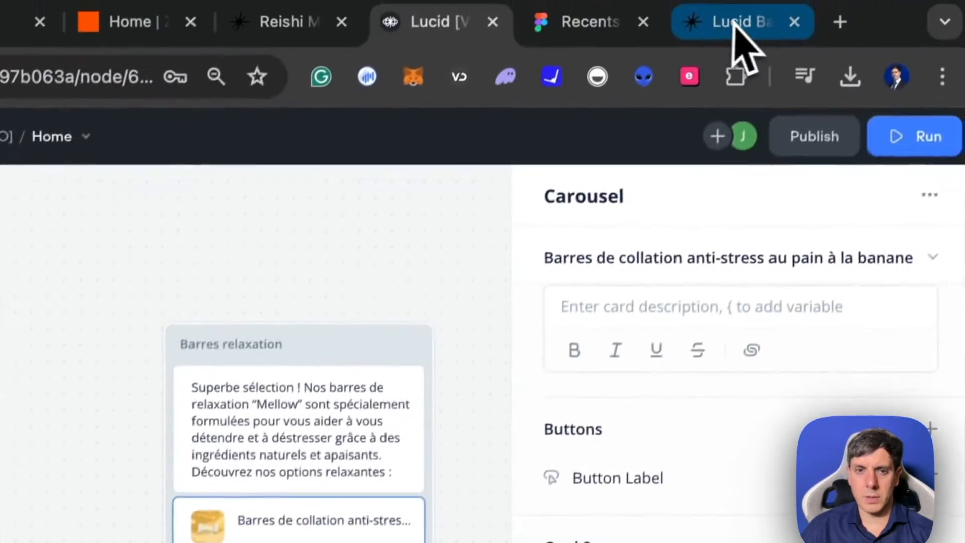
{"action": "left_click", "coordinate": [743, 39]}
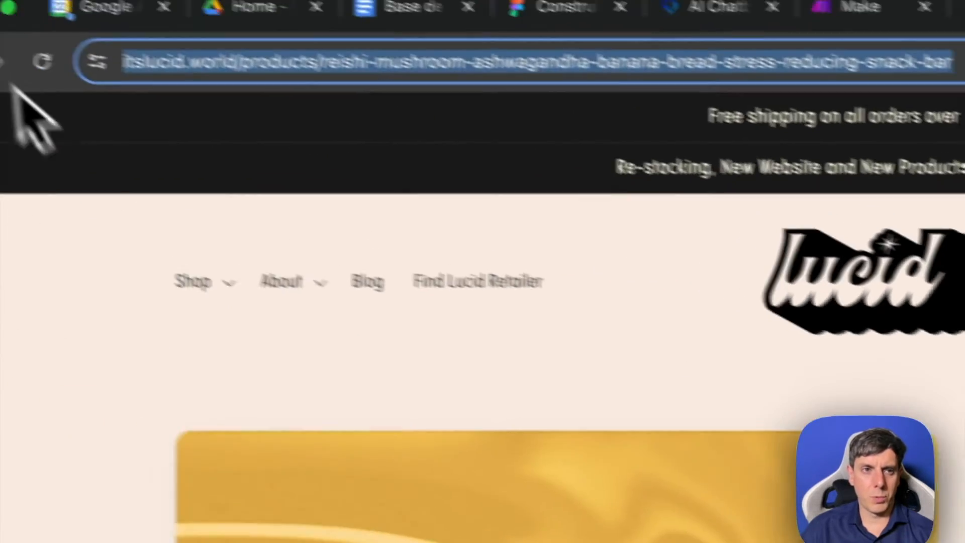
{"action": "left_click", "coordinate": [18, 83]}
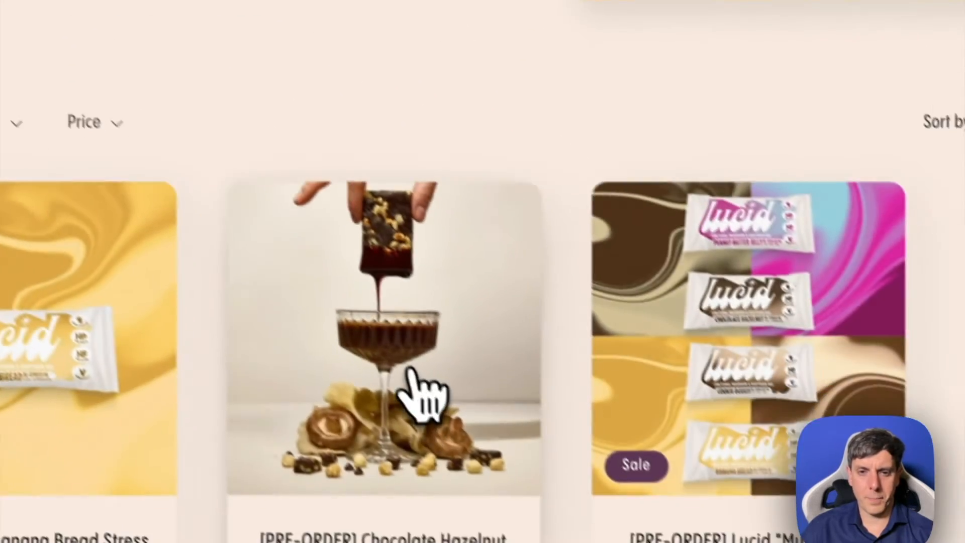
{"action": "left_click", "coordinate": [408, 369]}
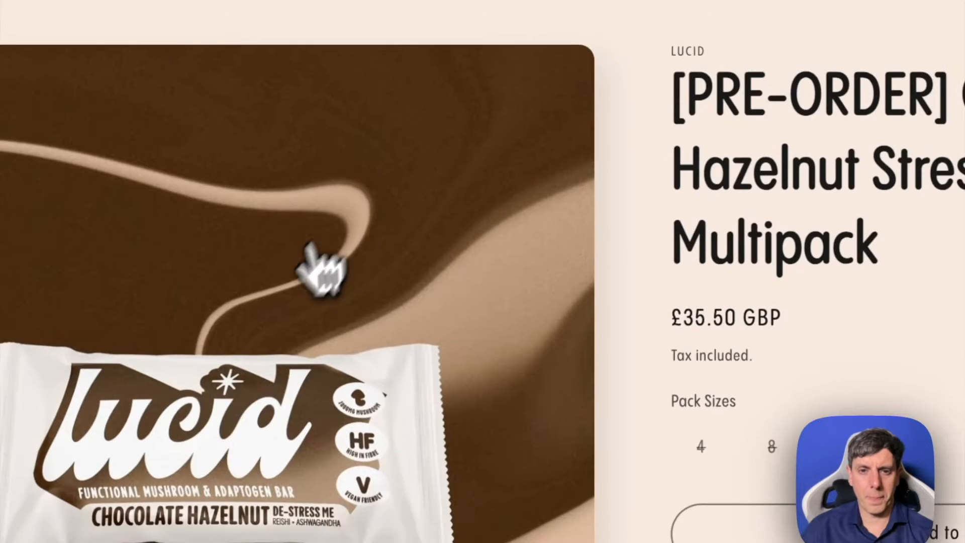
{"action": "left_click", "coordinate": [324, 270]}
{"action": "right_click", "coordinate": [515, 163]}
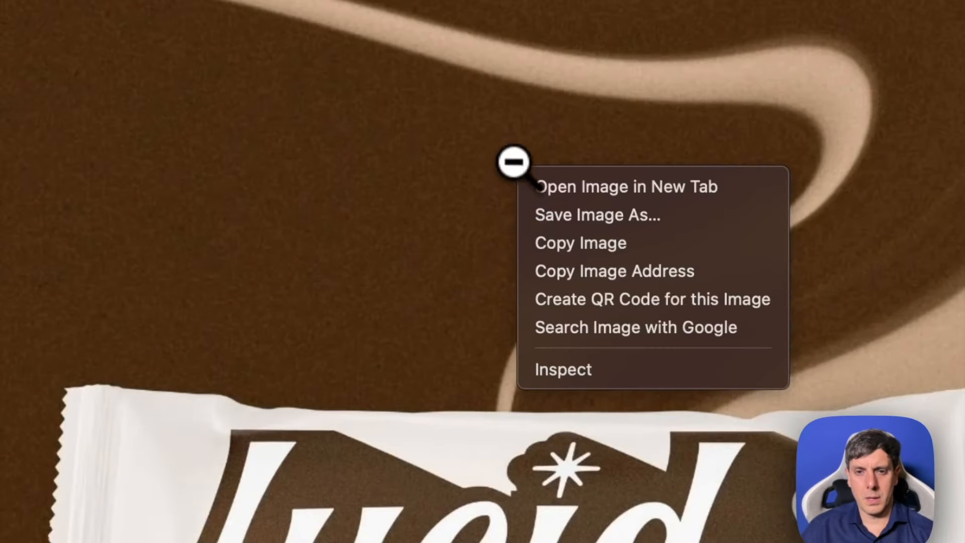
{"action": "left_click", "coordinate": [643, 274]}
- Back in Voiceflow, give the second card the copied image link and the title "Barres de collation anti-stress chocolat et noisette"
{"action": "left_click", "coordinate": [442, 36]}
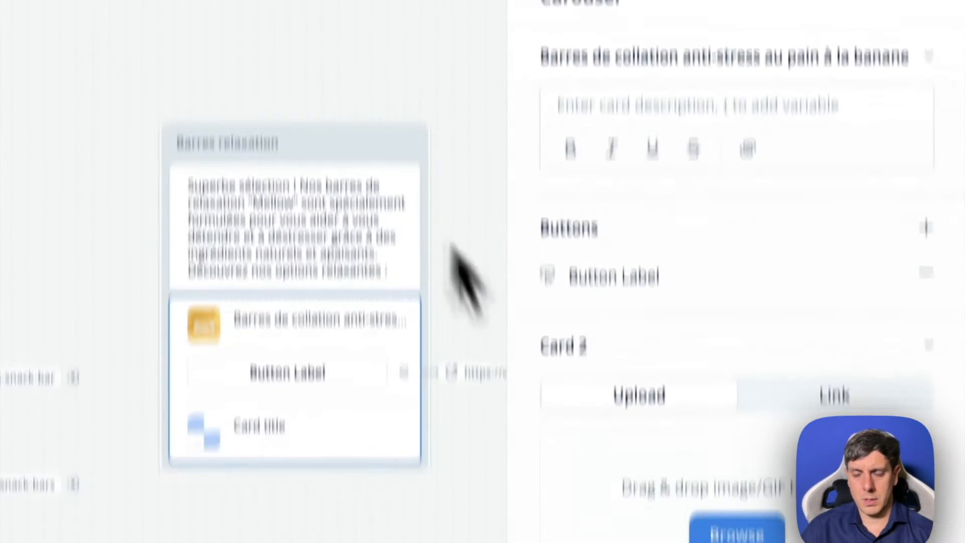
{"action": "left_click", "coordinate": [784, 371]}
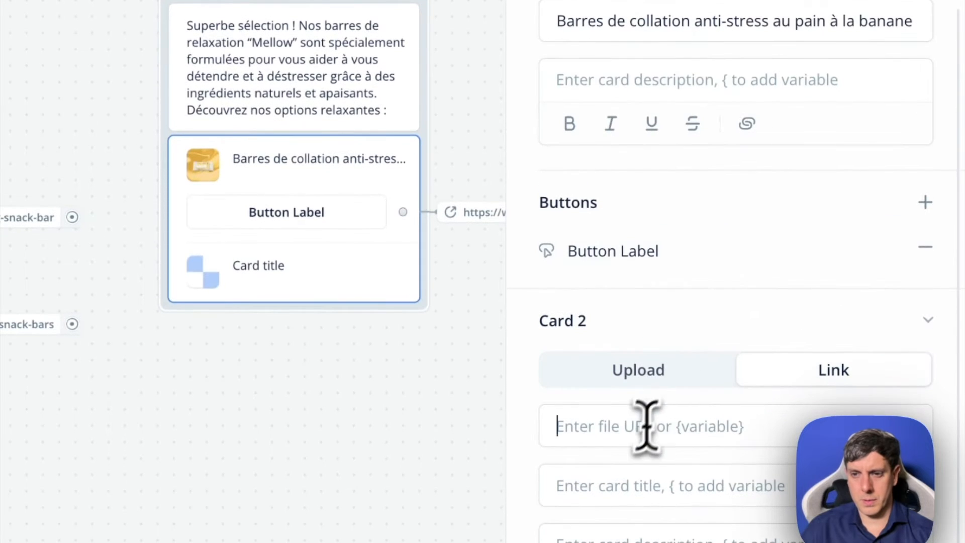
{"action": "scroll", "coordinate": [676, 444], "scroll_direction": "down", "scroll_amount": 1}
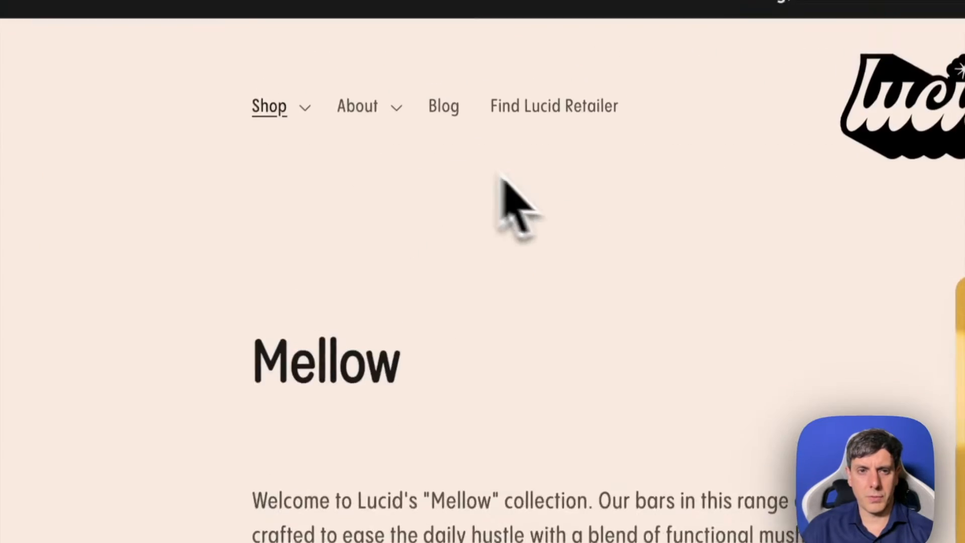
{"action": "scroll", "coordinate": [606, 417], "scroll_direction": "down", "scroll_amount": 10}
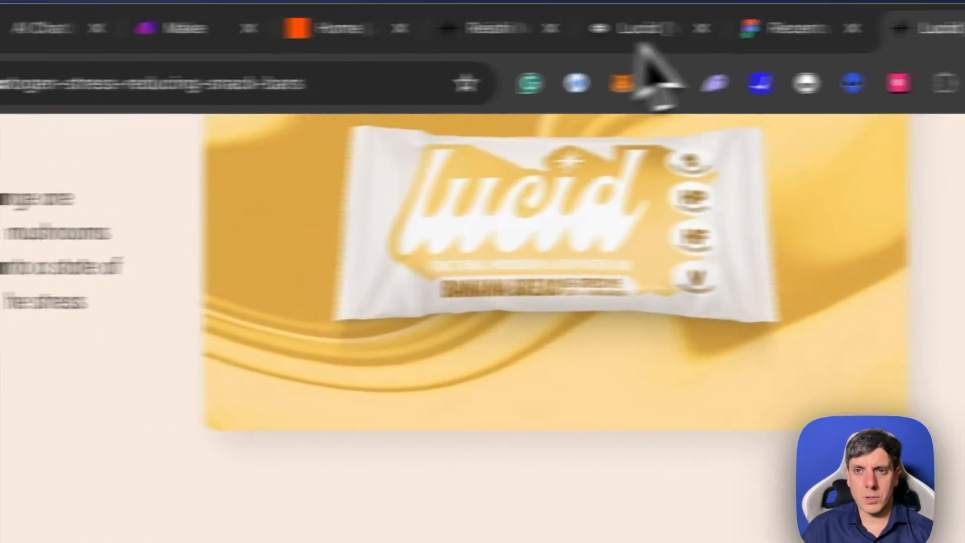
{"action": "left_click", "coordinate": [642, 36]}
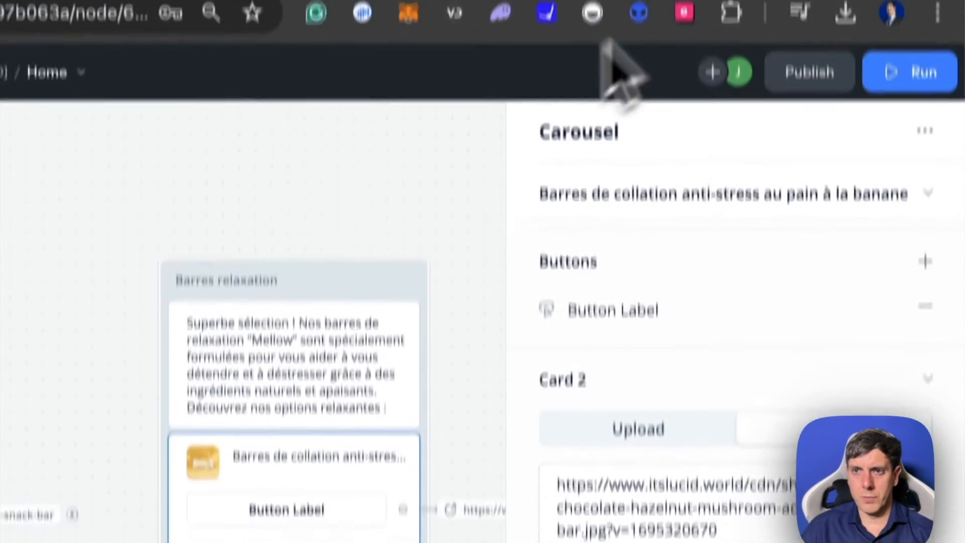
- Copy the Chocolate Hazelnut bar's product page URL from the Lucid site and add a button to its card in Voiceflow
{"action": "left_click", "coordinate": [704, 7]}
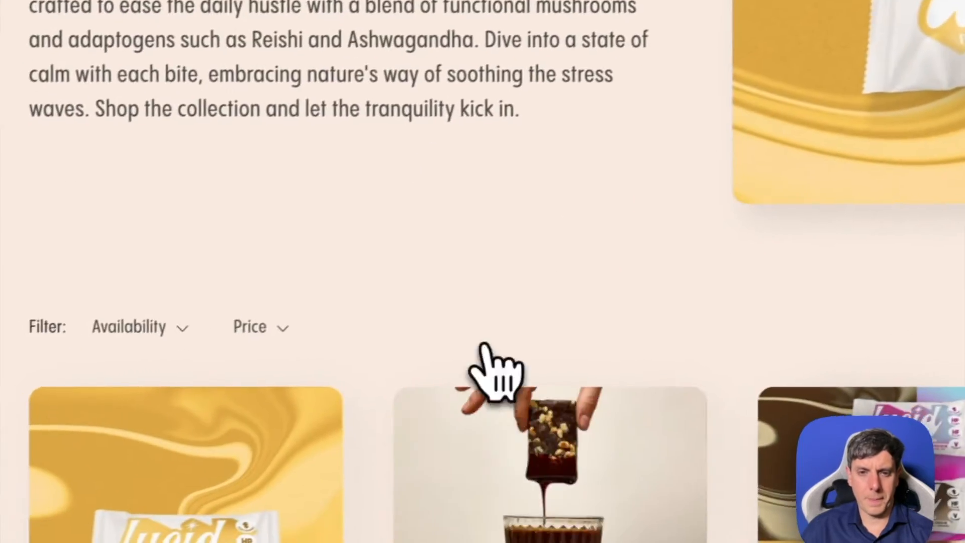
{"action": "left_click", "coordinate": [599, 528]}
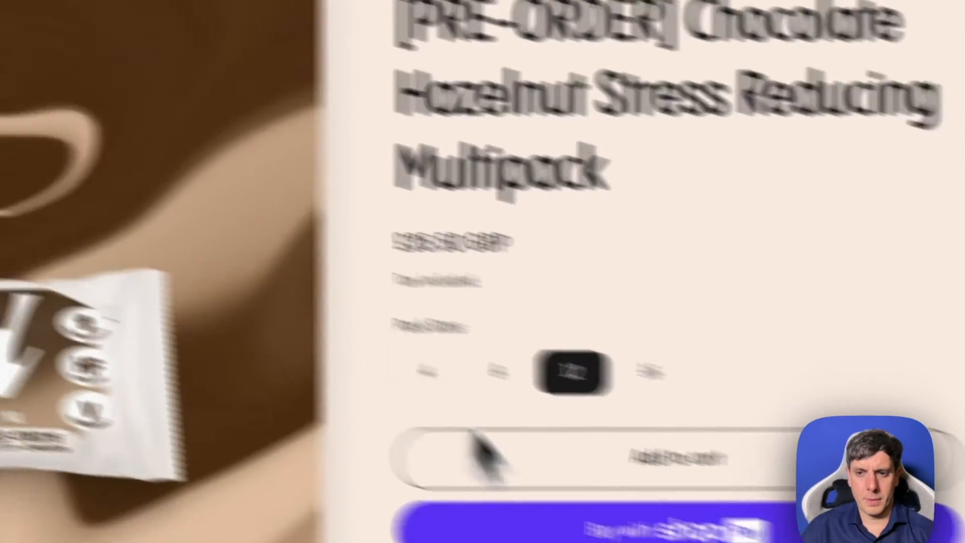
{"action": "left_click", "coordinate": [218, 56]}
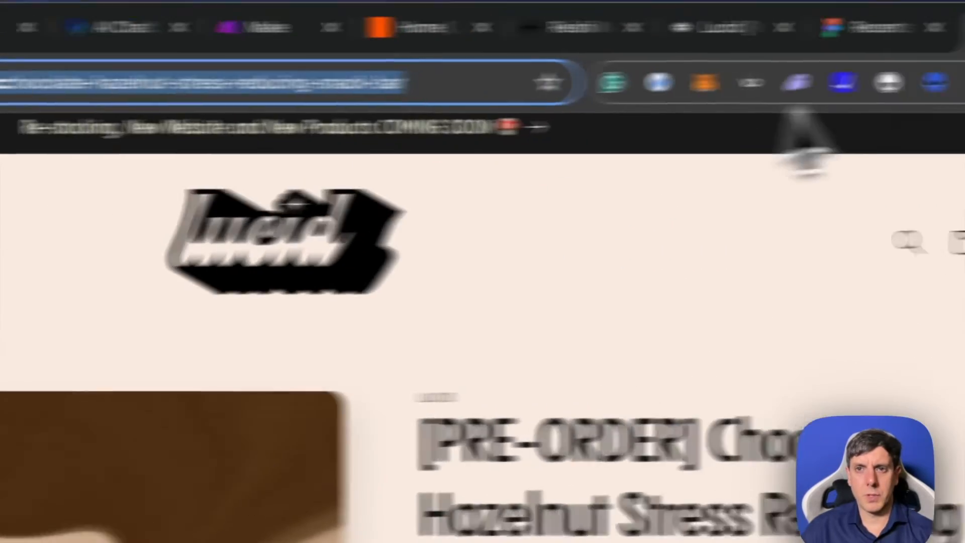
{"action": "left_click", "coordinate": [713, 31]}
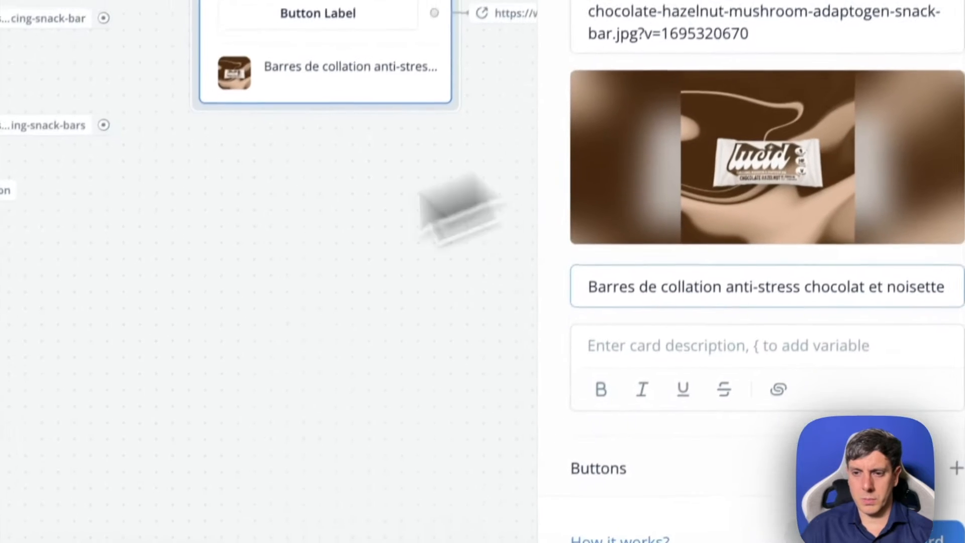
{"action": "left_click", "coordinate": [931, 416]}
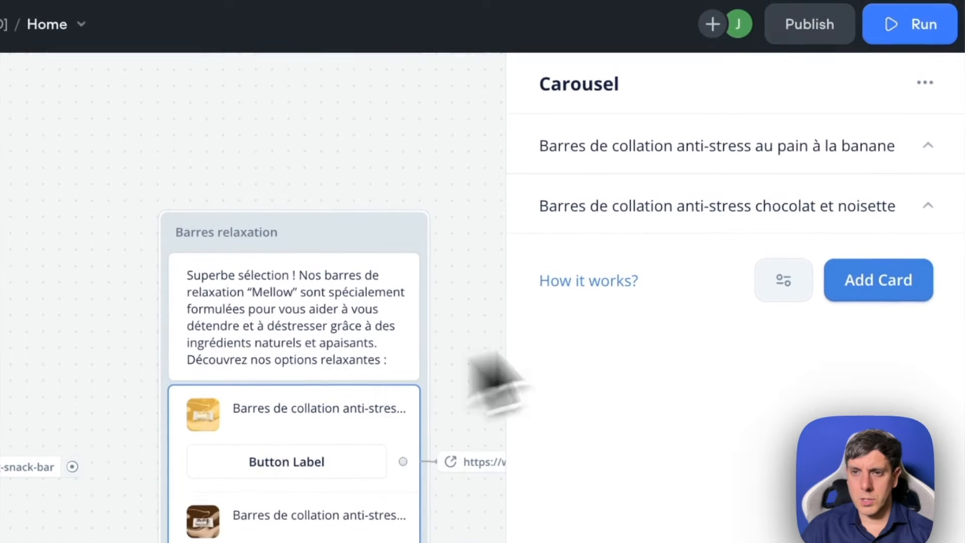
- Label the button on the "Barres de collation anti-stress au pain à la banane" card "En savoir plus"
{"action": "left_click", "coordinate": [598, 150]}
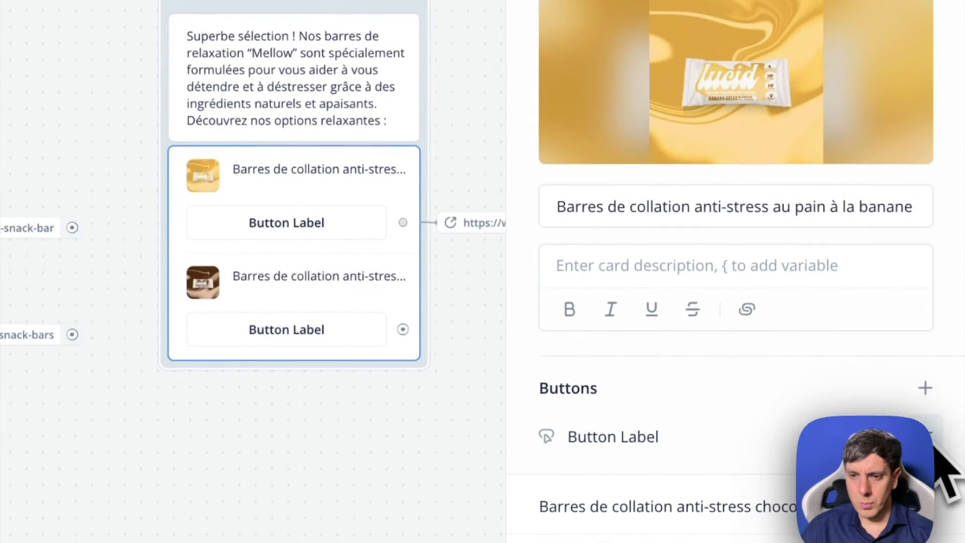
{"action": "left_click", "coordinate": [686, 447]}
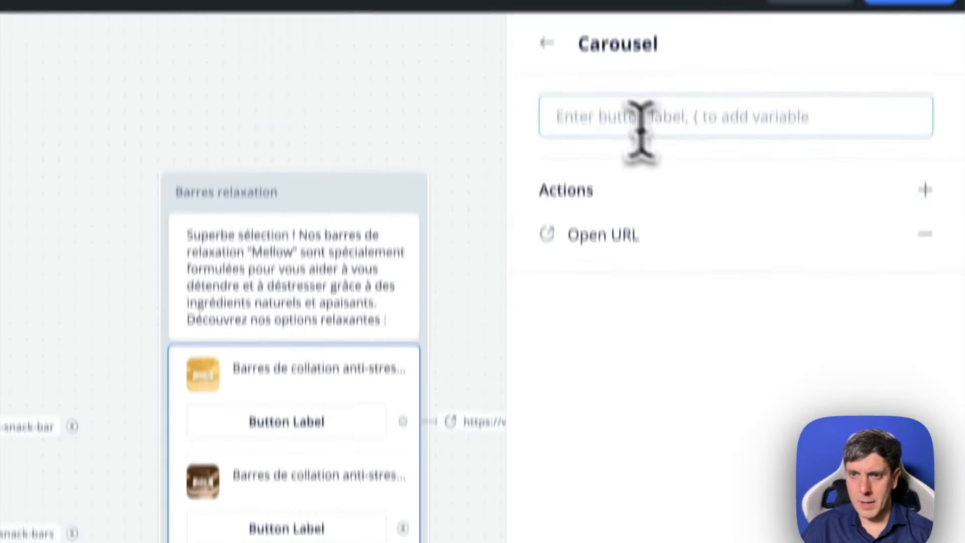
{"action": "type", "text": "En savoir plus"}
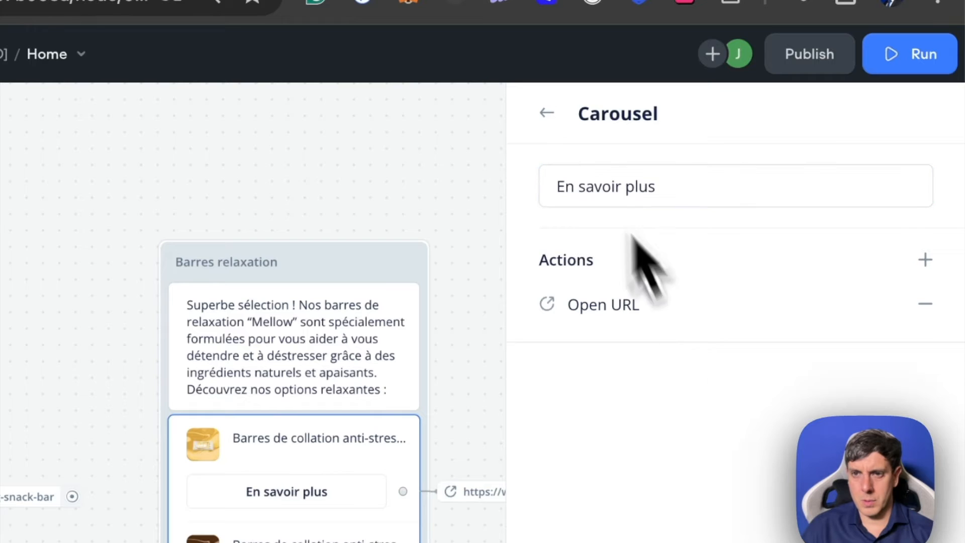
{"action": "left_click", "coordinate": [794, 309]}
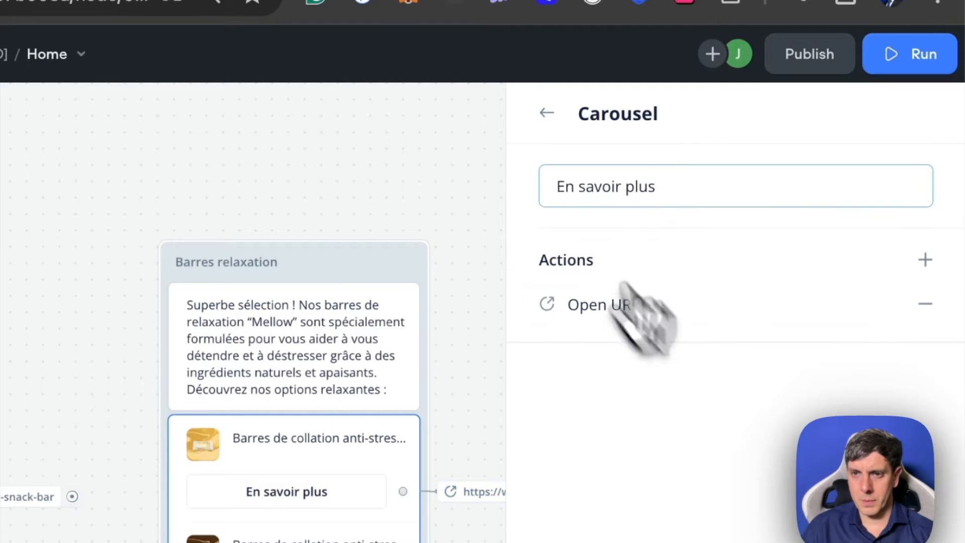
{"action": "left_click", "coordinate": [297, 333]}
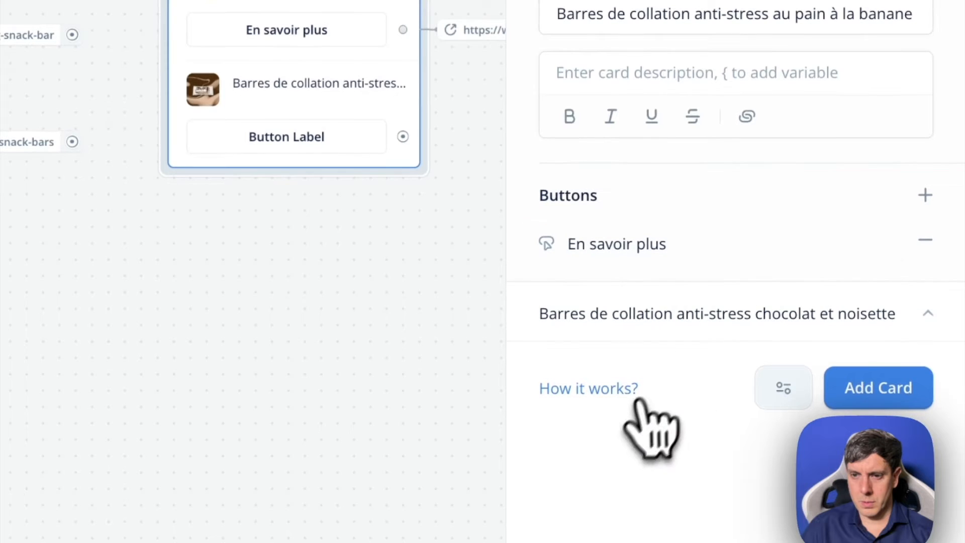
- Label the button on the "Barres de collation anti-stress chocolat et noisette" card "En savoir plus"
{"action": "left_click", "coordinate": [866, 321]}
{"action": "scroll", "coordinate": [784, 321], "scroll_direction": "down", "scroll_amount": 7}
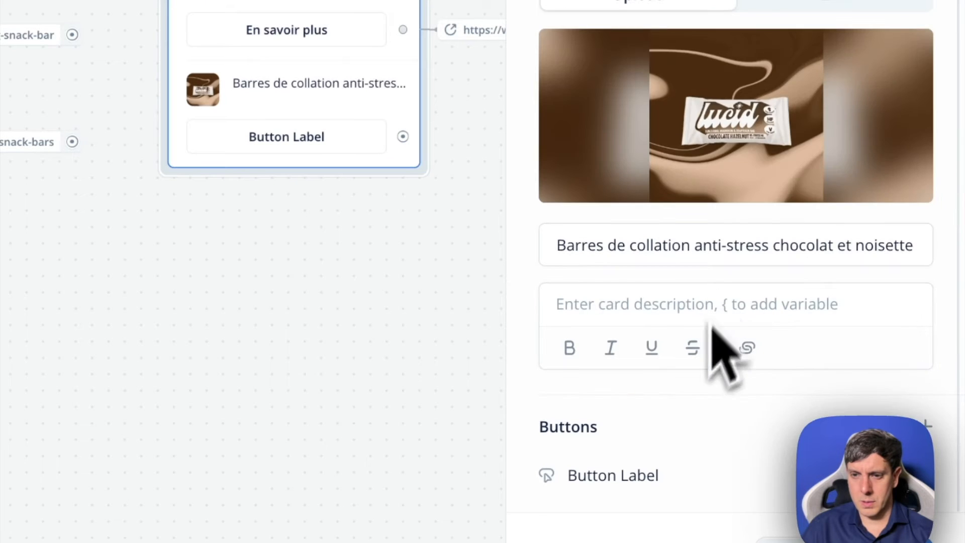
{"action": "left_click", "coordinate": [634, 498]}
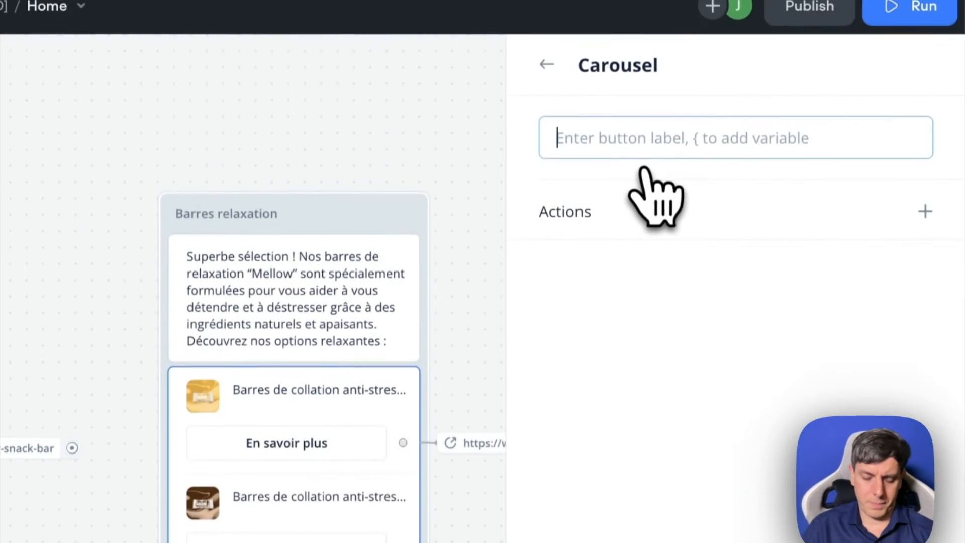
{"action": "type", "text": "En savoir plus"}
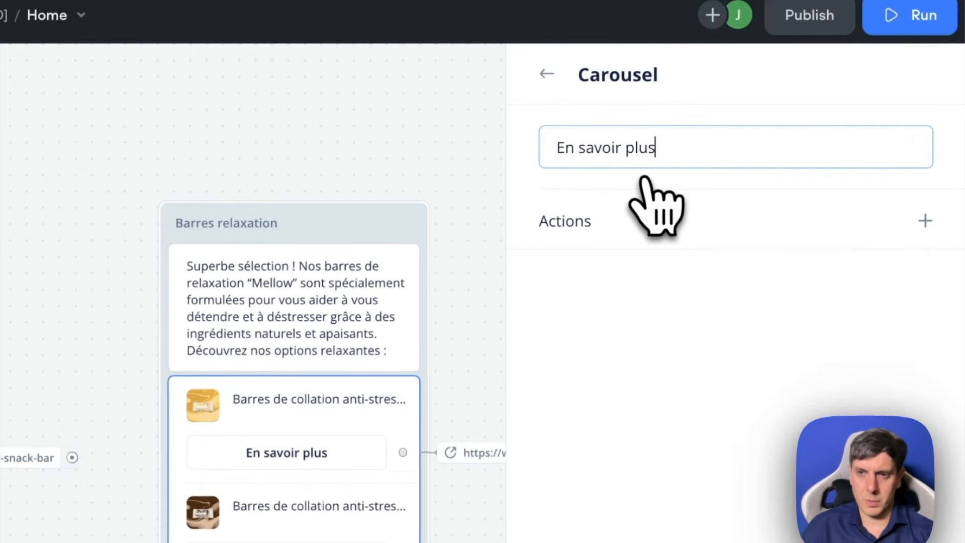
{"action": "left_click", "coordinate": [546, 75]}
- Give the chocolate hazelnut card's button an Open URL action with the copied product page URL and close the carousel settings
{"action": "scroll", "coordinate": [618, 261], "scroll_direction": "down", "scroll_amount": 7}
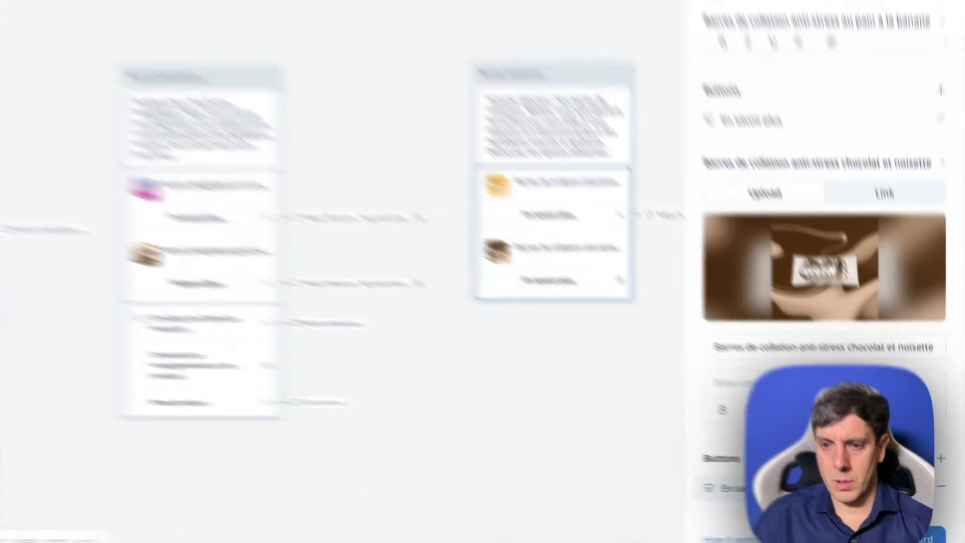
{"action": "left_click", "coordinate": [818, 493]}
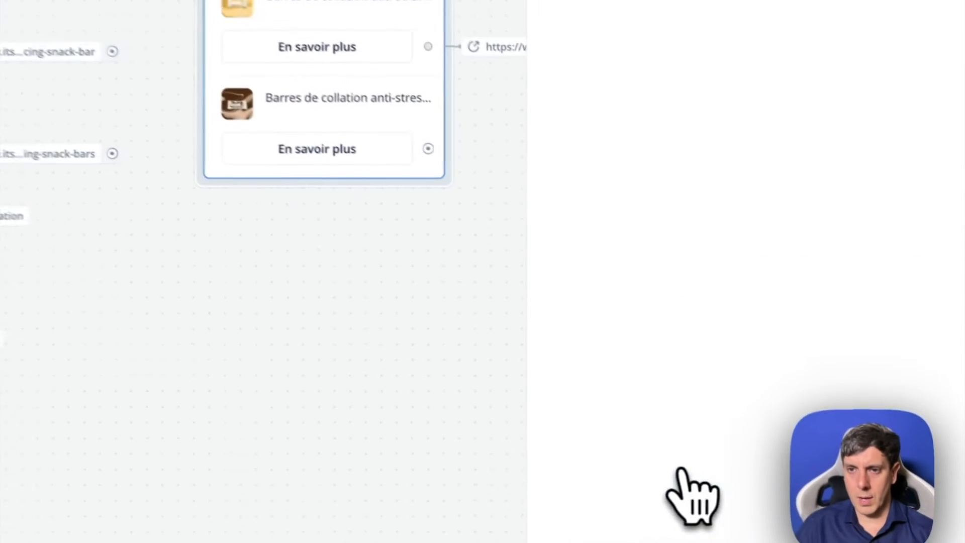
{"action": "left_click", "coordinate": [925, 217]}
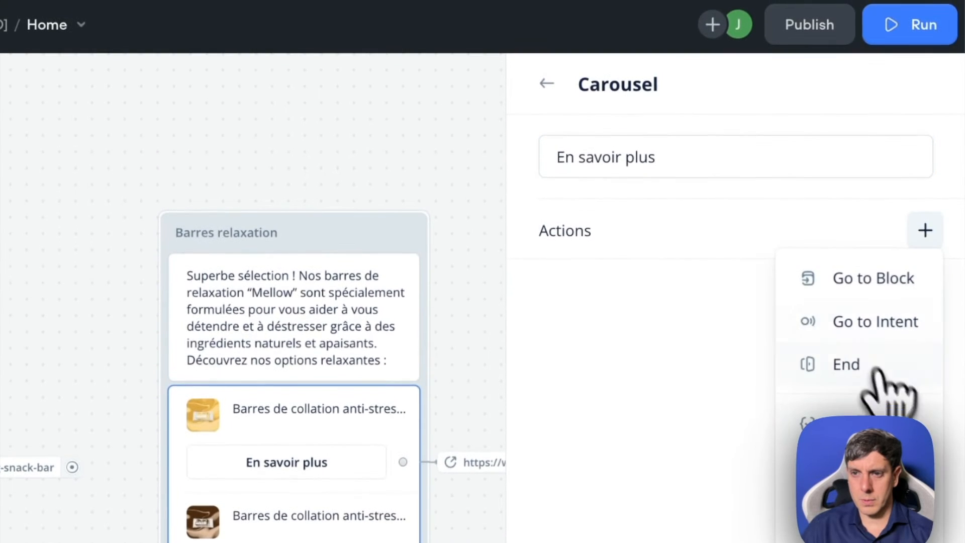
{"action": "left_click", "coordinate": [543, 83]}
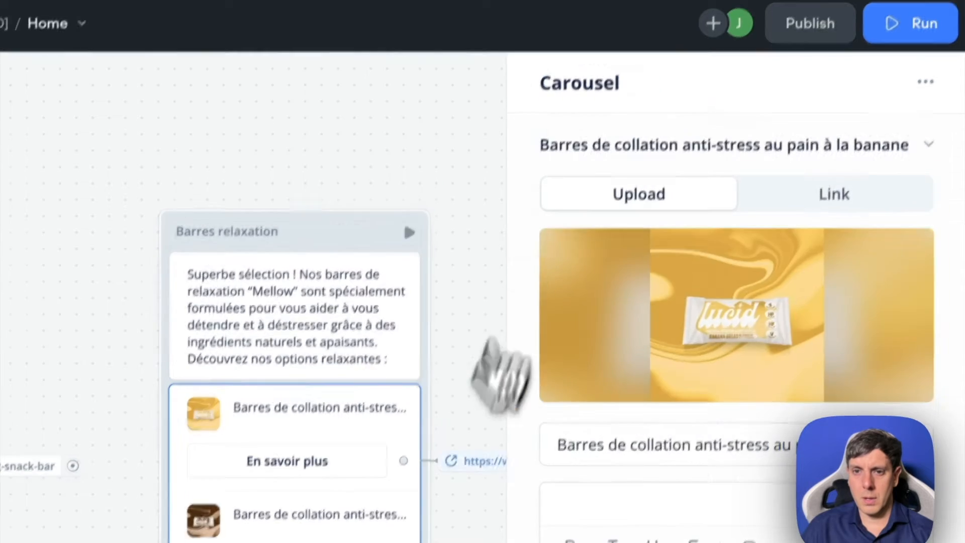
{"action": "left_click", "coordinate": [541, 320]}
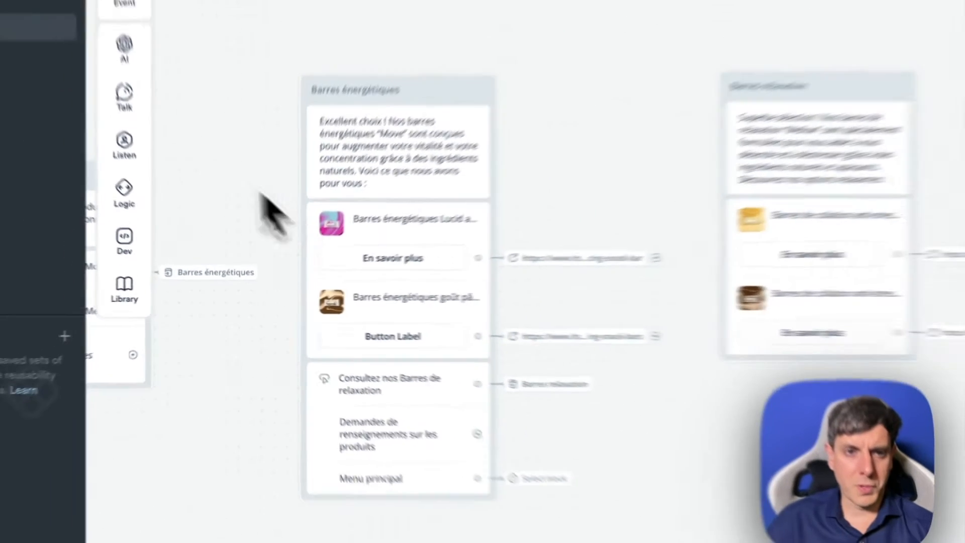
- Add a Buttons step to the Barres relaxation block and label its first button "Consultez nos Barres énergétiques"
{"action": "mouse_move", "coordinate": [152, 157]}
{"action": "mouse_move", "coordinate": [164, 121]}
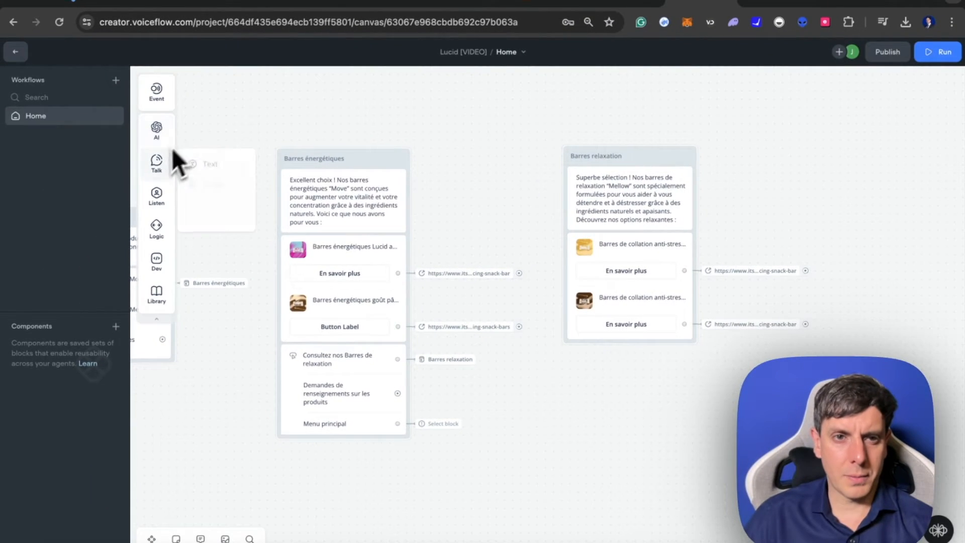
{"action": "mouse_move", "coordinate": [160, 197]}
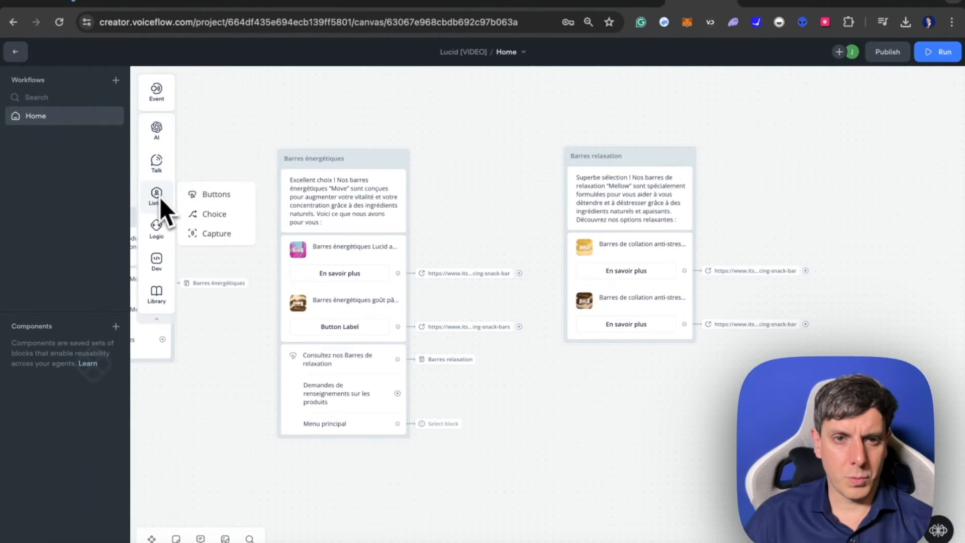
{"action": "left_click_drag", "start_coordinate": [214, 198], "coordinate": [633, 355]}
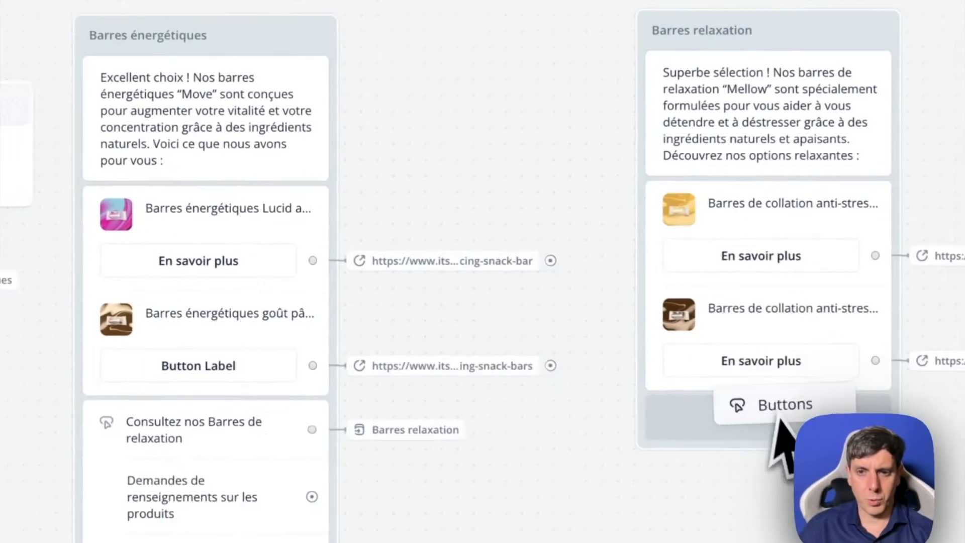
{"action": "left_click_drag", "start_coordinate": [776, 422], "coordinate": [774, 418]}
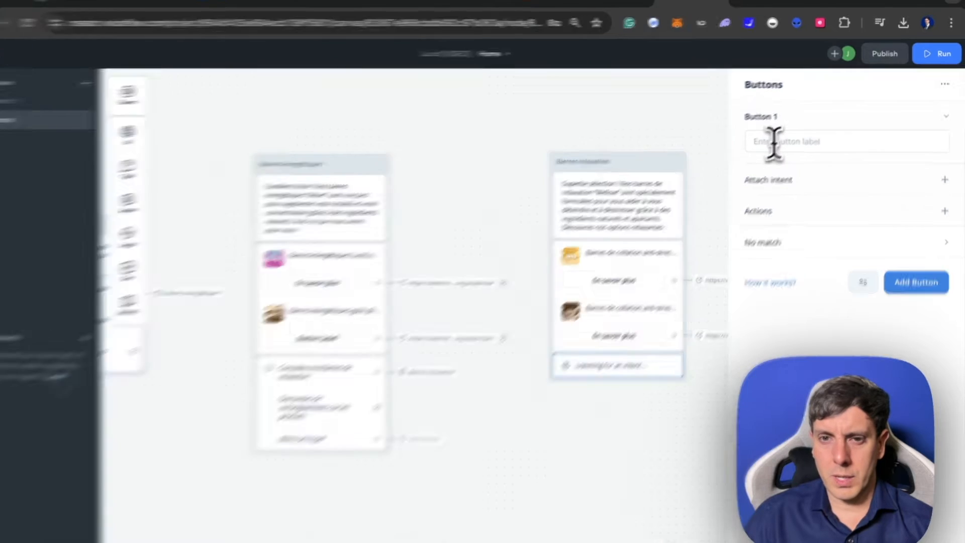
{"action": "left_click", "coordinate": [774, 142]}
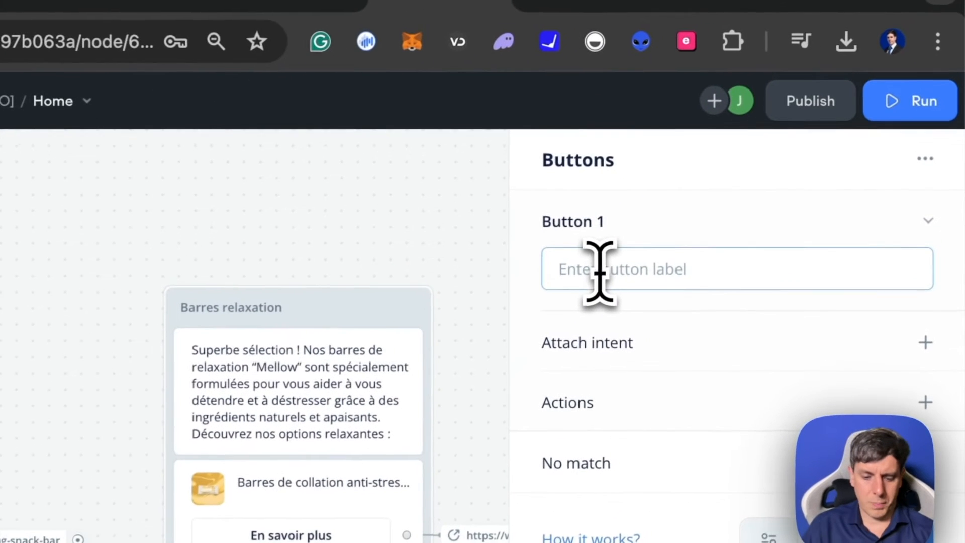
{"action": "type", "text": "Cons"}
{"action": "type", "text": "ultez nos produi"}
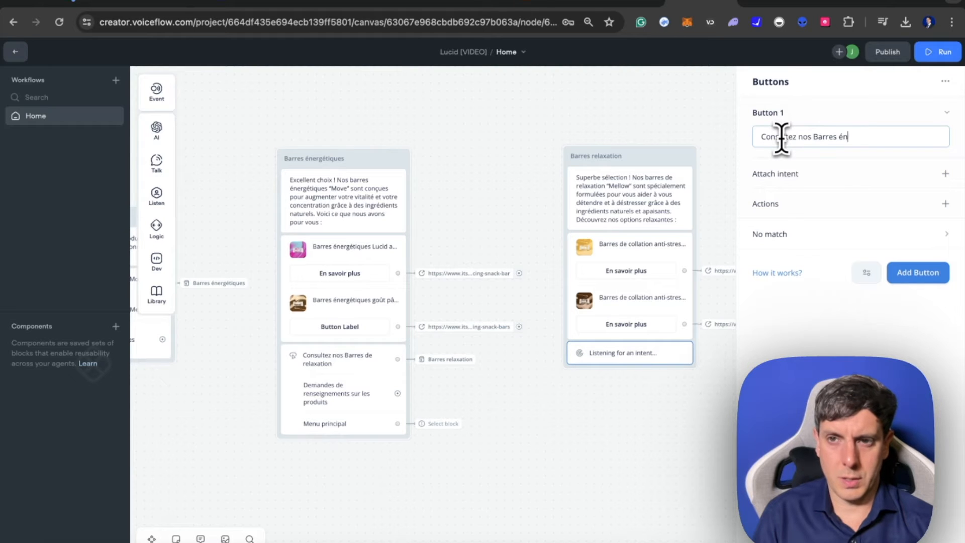
{"action": "type", "text": "étiques"}
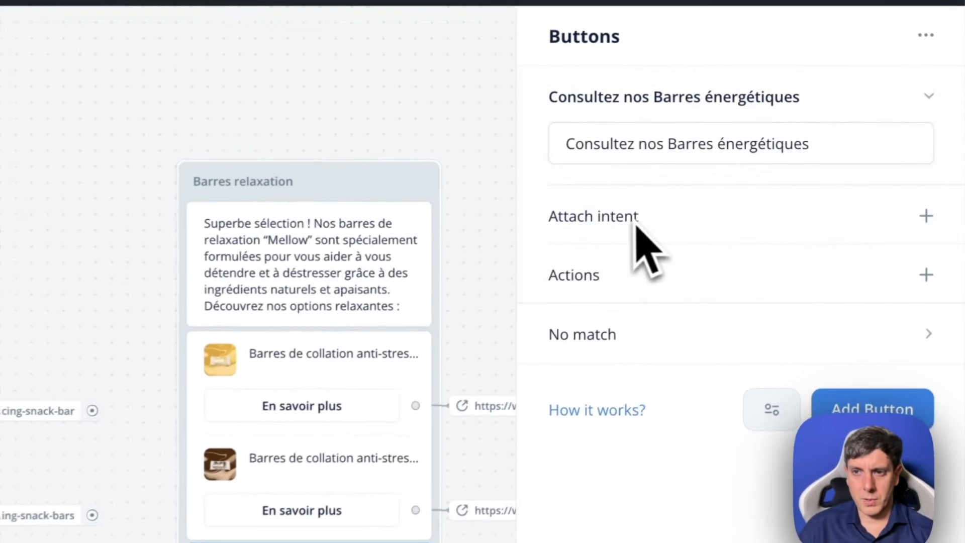
- Give the "Consultez nos Barres énergétiques" button a Go to Block action targeting the Barres énergétiques block
{"action": "left_click", "coordinate": [946, 174]}
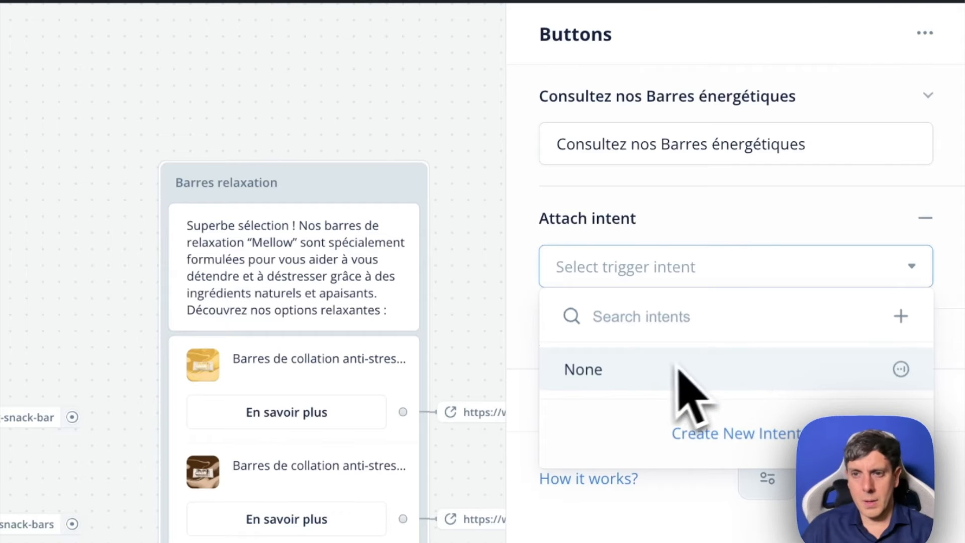
{"action": "left_click", "coordinate": [694, 222]}
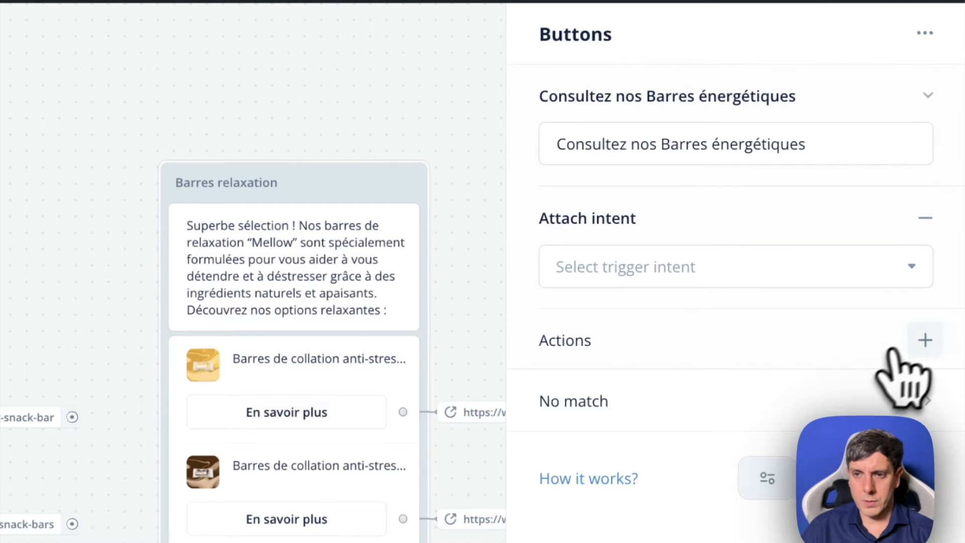
{"action": "left_click", "coordinate": [875, 390]}
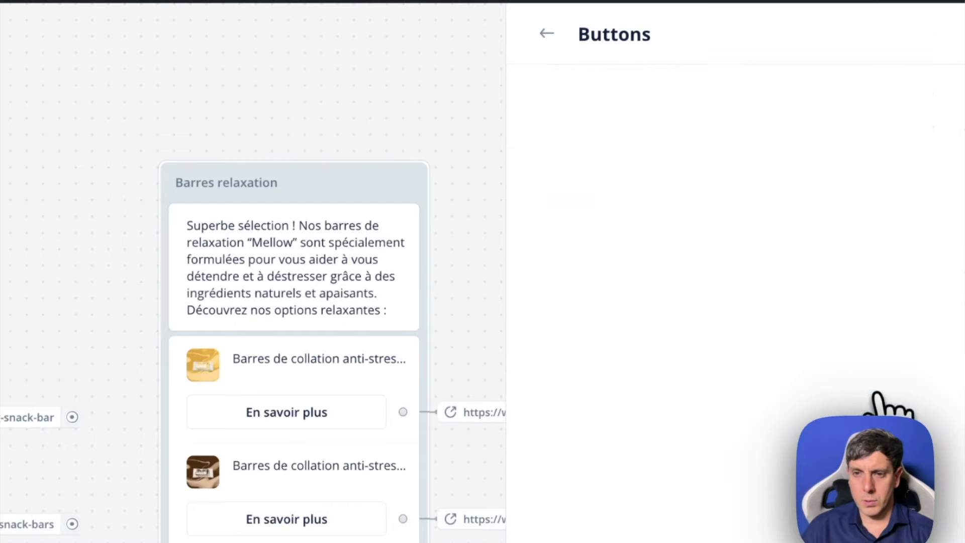
{"action": "mouse_move", "coordinate": [657, 259]}
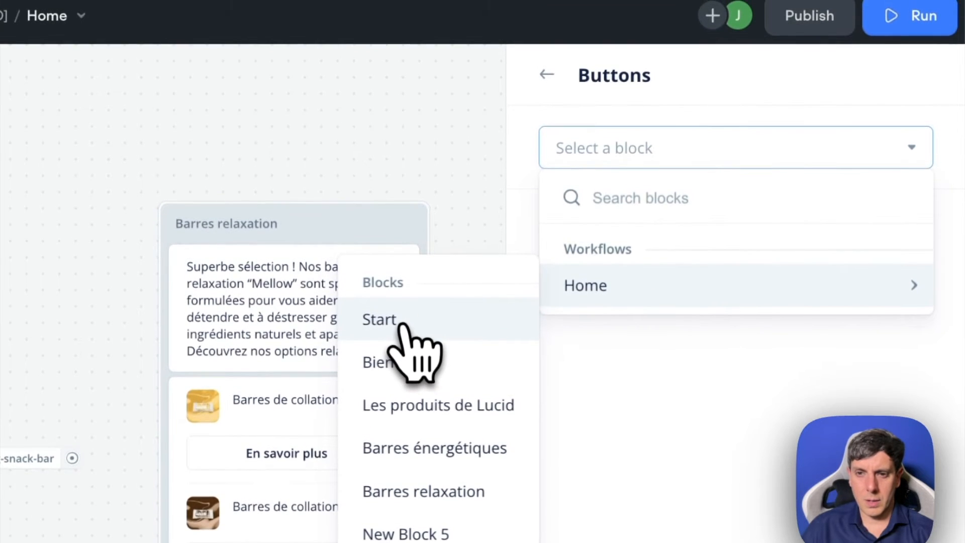
{"action": "left_click", "coordinate": [443, 465]}
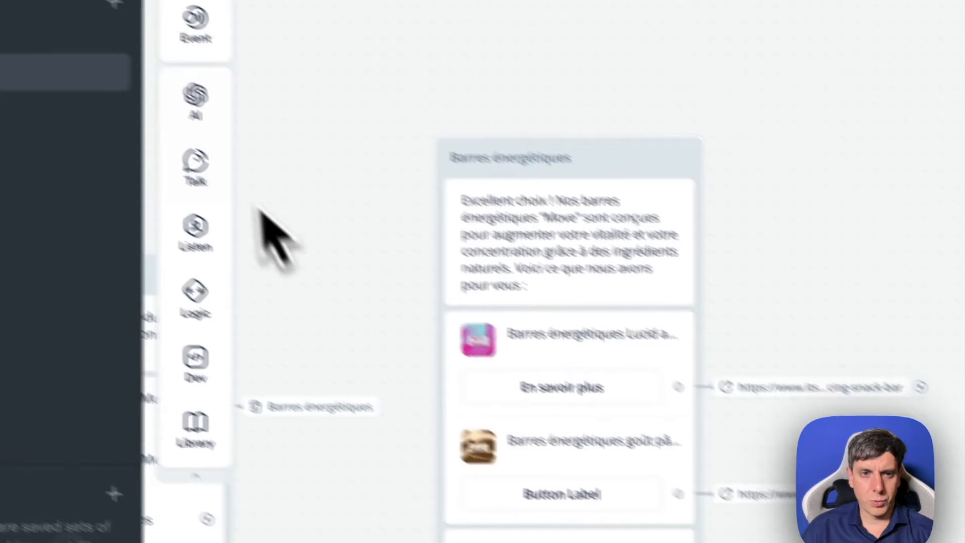
- Add a second button labelled "Demandes de renseignements sur les produits" to the Barres relaxation block's Buttons step
{"action": "mouse_move", "coordinate": [214, 128]}
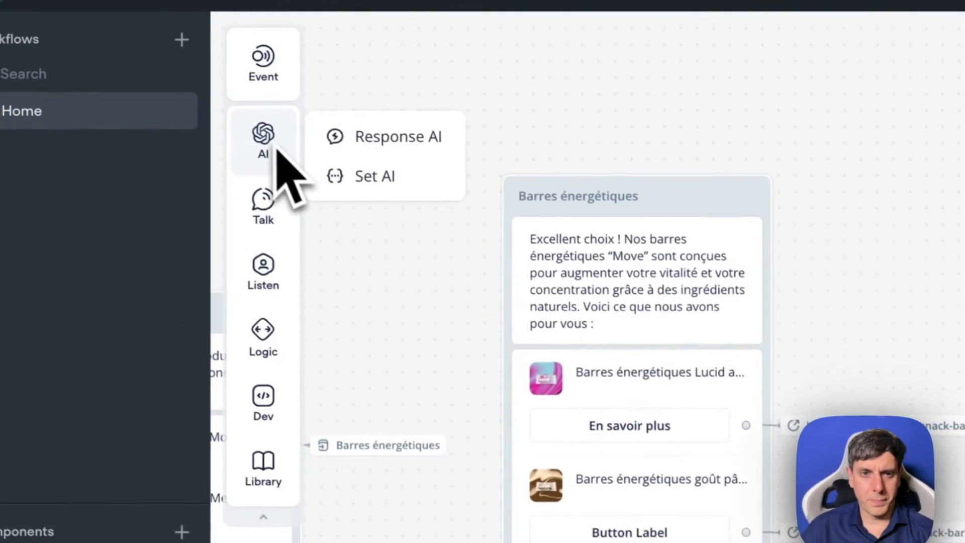
{"action": "mouse_move", "coordinate": [269, 282]}
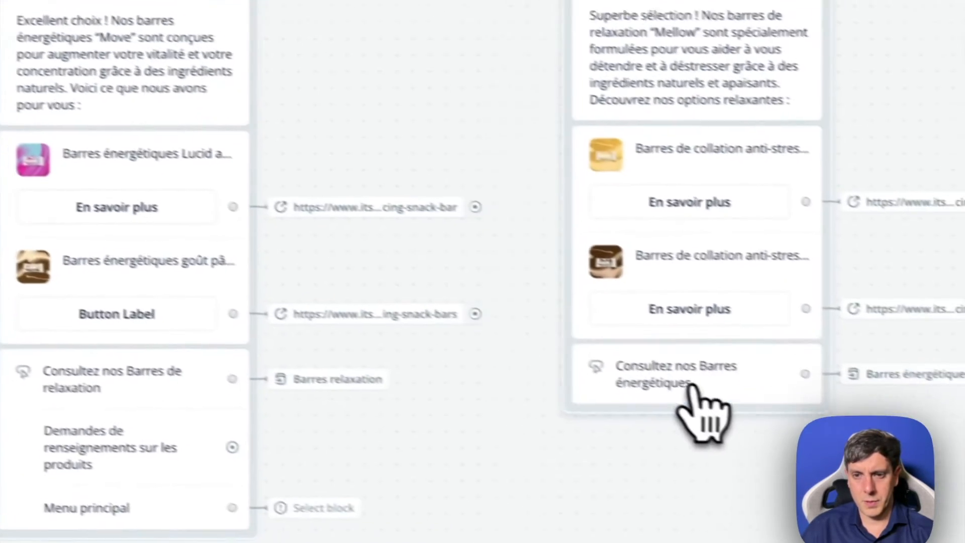
{"action": "left_click", "coordinate": [704, 409]}
{"action": "left_click", "coordinate": [889, 185]}
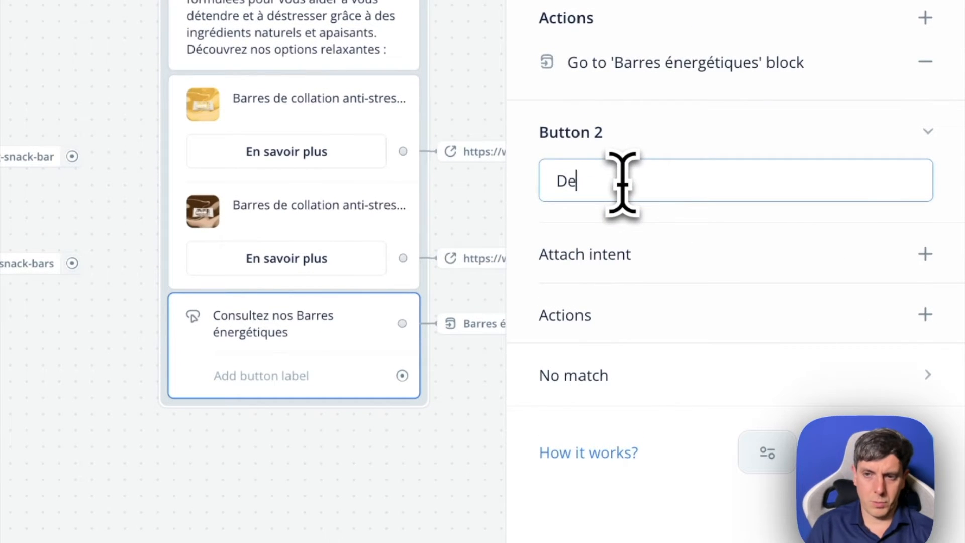
{"action": "left_click", "coordinate": [623, 185]}
{"action": "type", "text": "Demandes de renseignements sur les produits"}
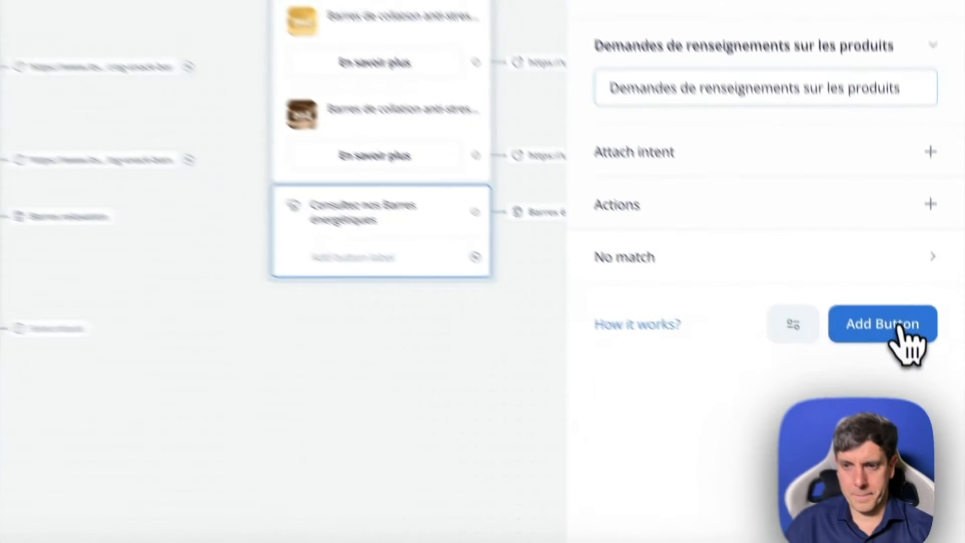
- Add a third button labelled "Menu Principal" to the Barres relaxation block with a Go to Block action targeting Start
{"action": "left_click", "coordinate": [924, 422]}
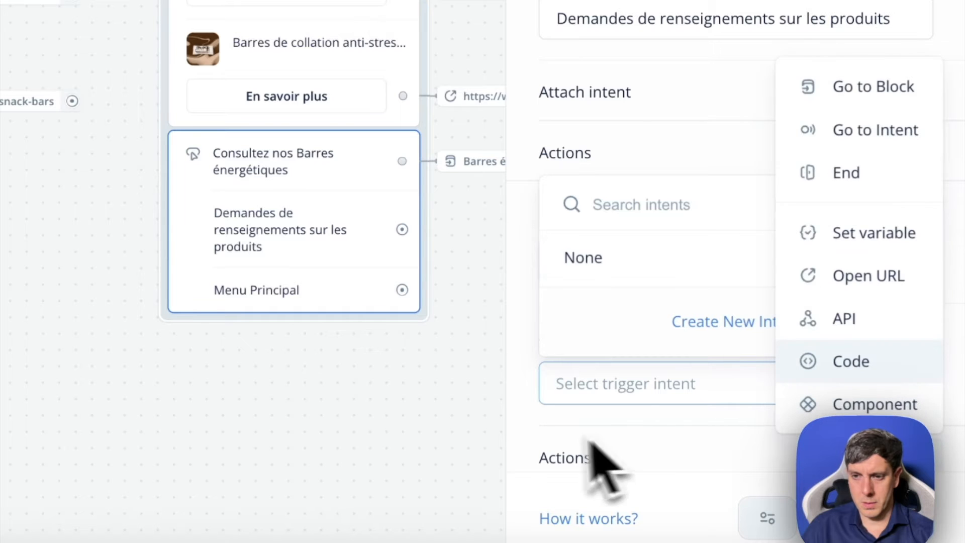
{"action": "left_click", "coordinate": [894, 129]}
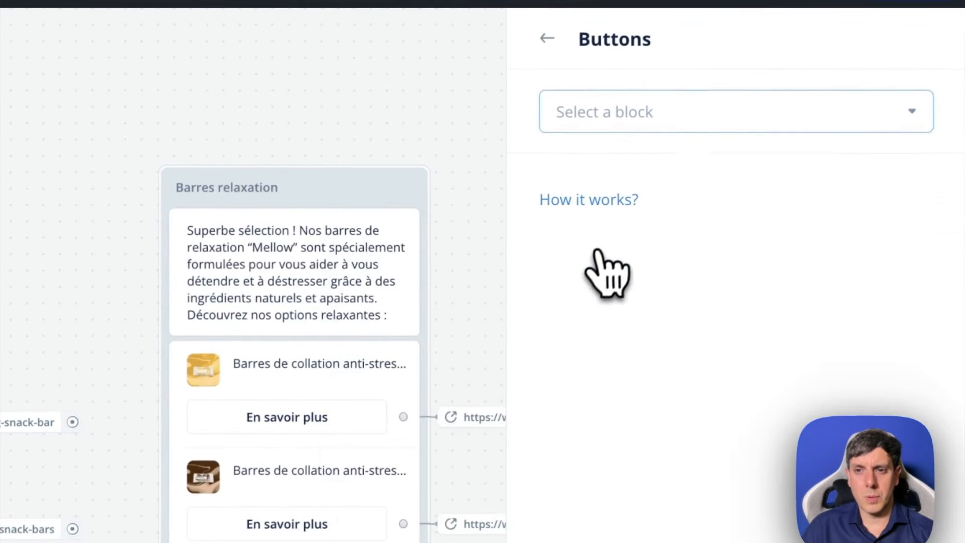
{"action": "left_click", "coordinate": [659, 117]}
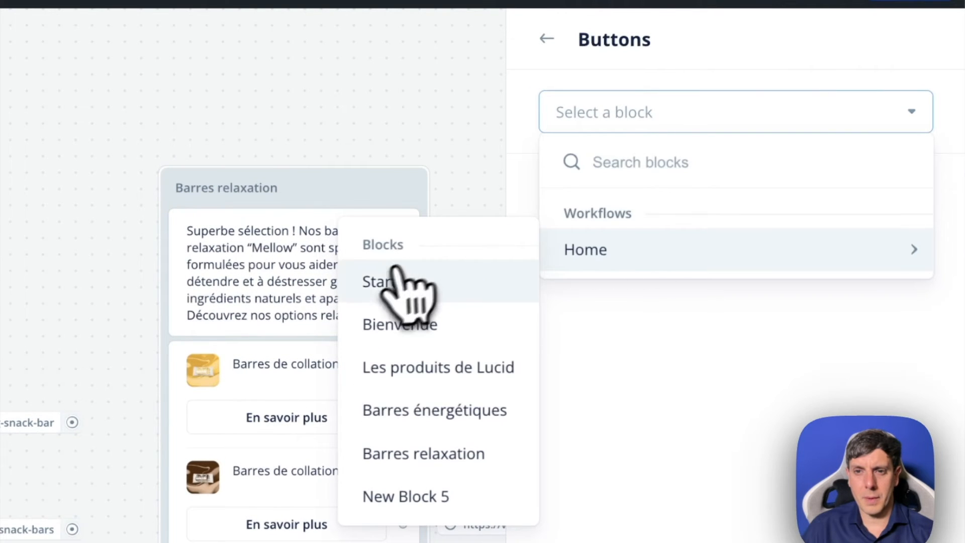
{"action": "left_click", "coordinate": [397, 282]}
{"action": "left_click", "coordinate": [455, 169]}
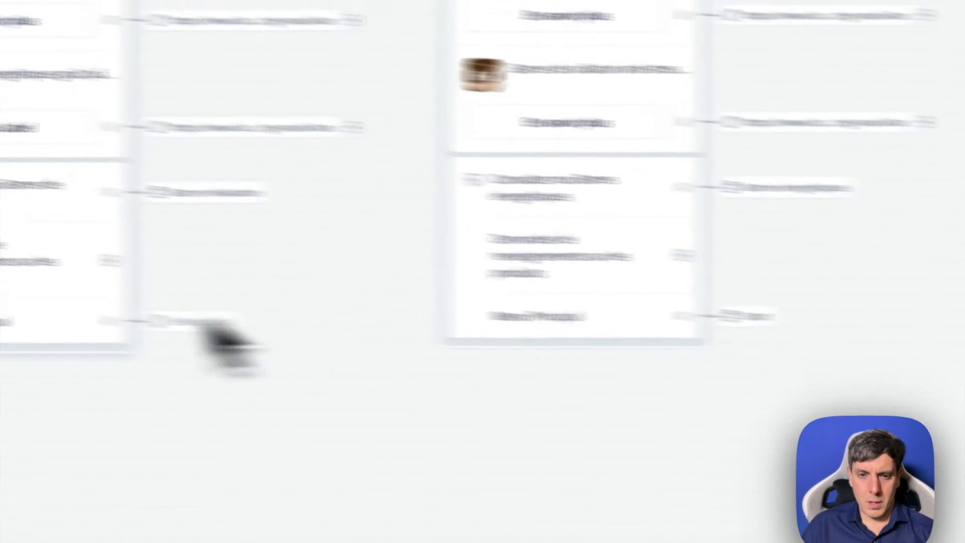
- Give the Barres énergétiques block's "Menu principal" button a Go to Block action targeting Start
{"action": "left_click", "coordinate": [455, 351]}
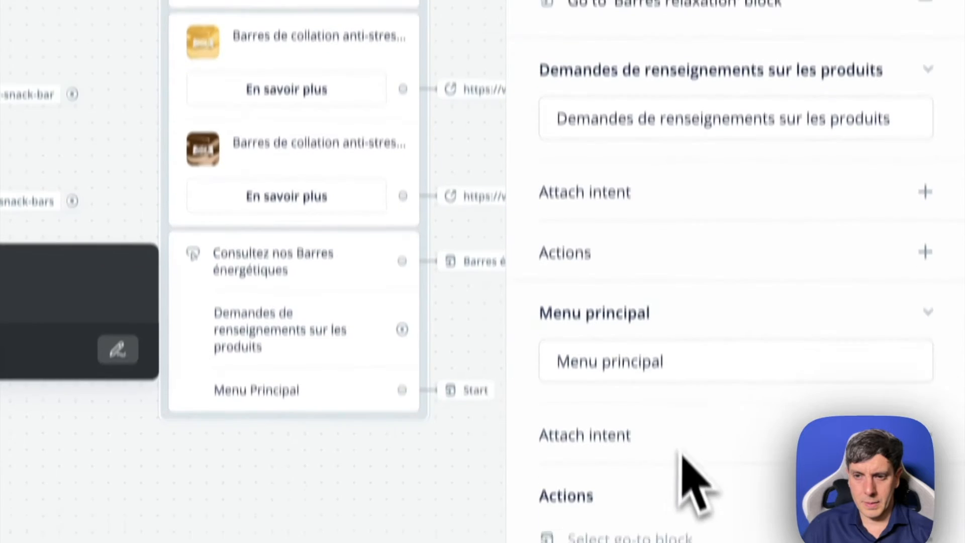
{"action": "left_click", "coordinate": [944, 502]}
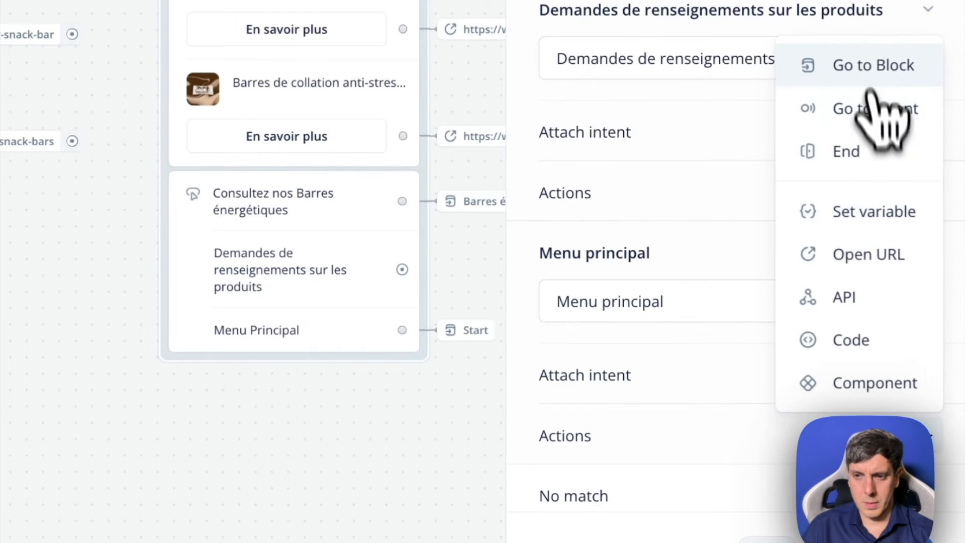
{"action": "left_click", "coordinate": [869, 80]}
{"action": "mouse_move", "coordinate": [618, 206]}
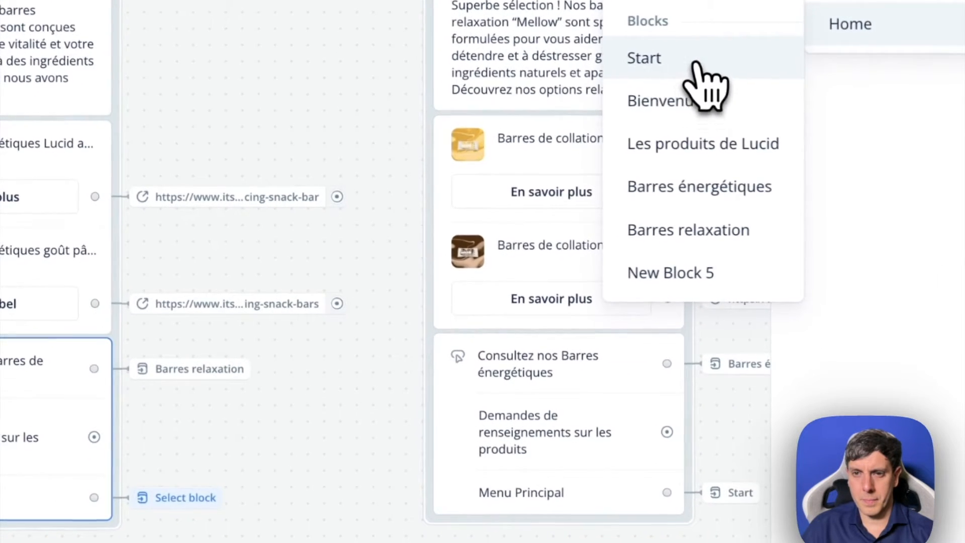
{"action": "left_click", "coordinate": [432, 313]}
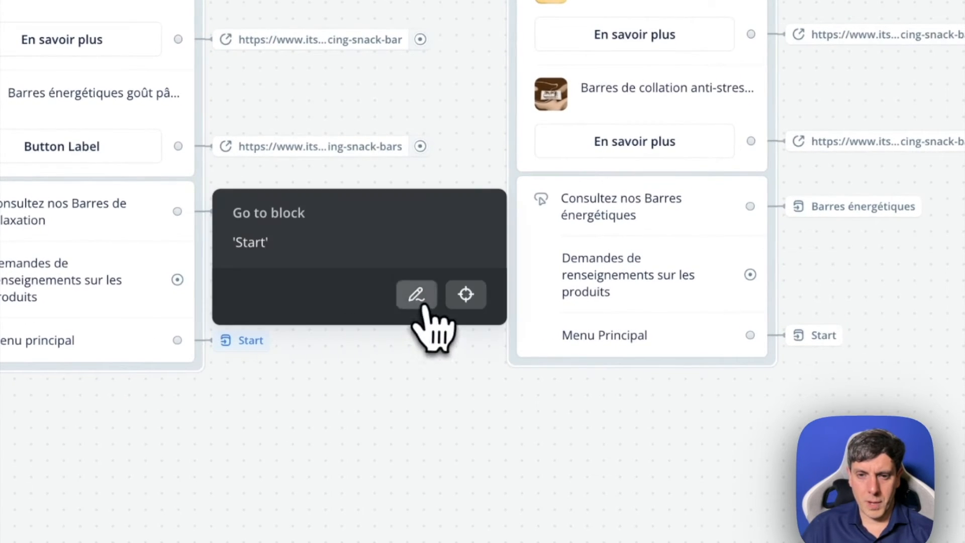
- Change the target of the Barres énergétiques block's "Menu principal" button to the Bienvenue block
{"action": "left_click", "coordinate": [422, 303]}
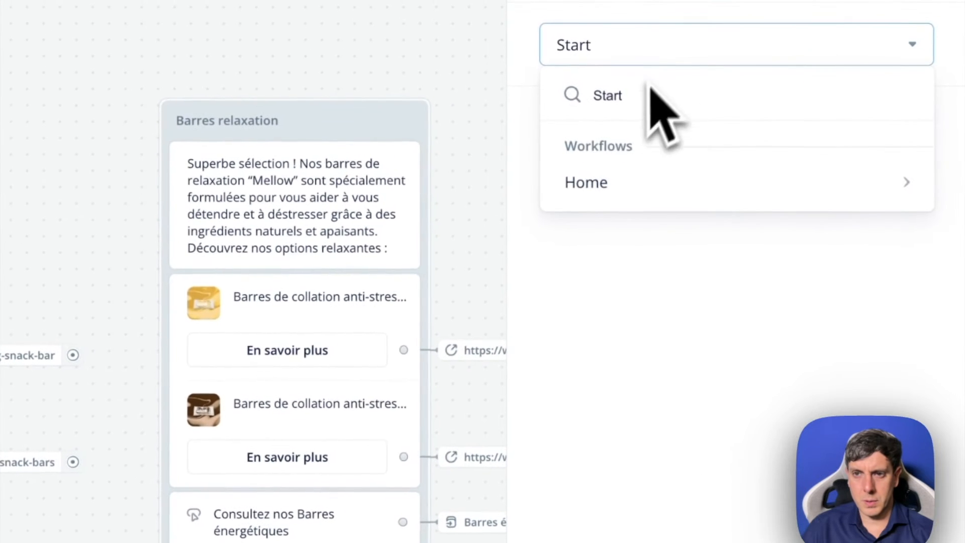
{"action": "mouse_move", "coordinate": [601, 191]}
{"action": "left_click", "coordinate": [431, 263]}
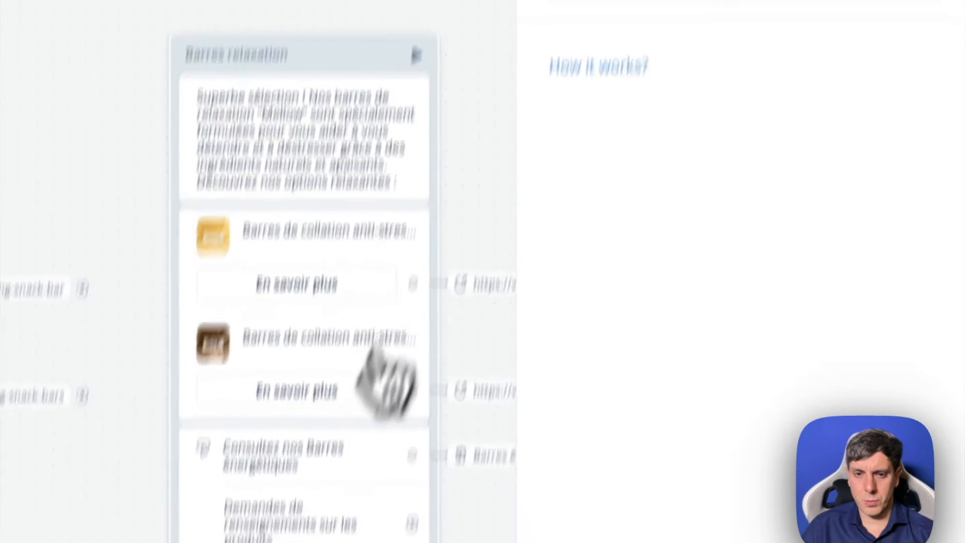
- Change the target of the Barres relaxation block's "Menu Principal" button to the Bienvenue block
{"action": "left_click", "coordinate": [502, 362]}
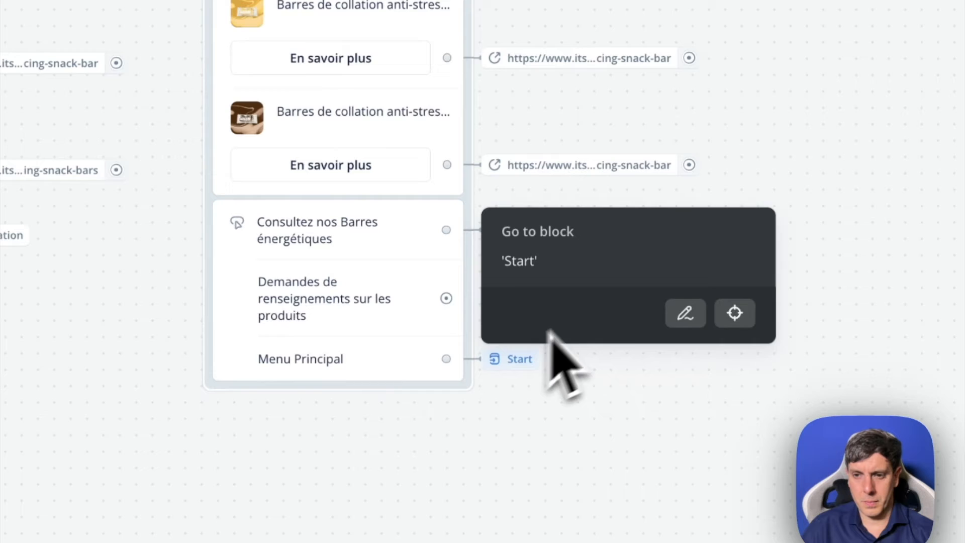
{"action": "left_click", "coordinate": [696, 318]}
{"action": "left_click", "coordinate": [627, 38]}
{"action": "left_click", "coordinate": [606, 200]}
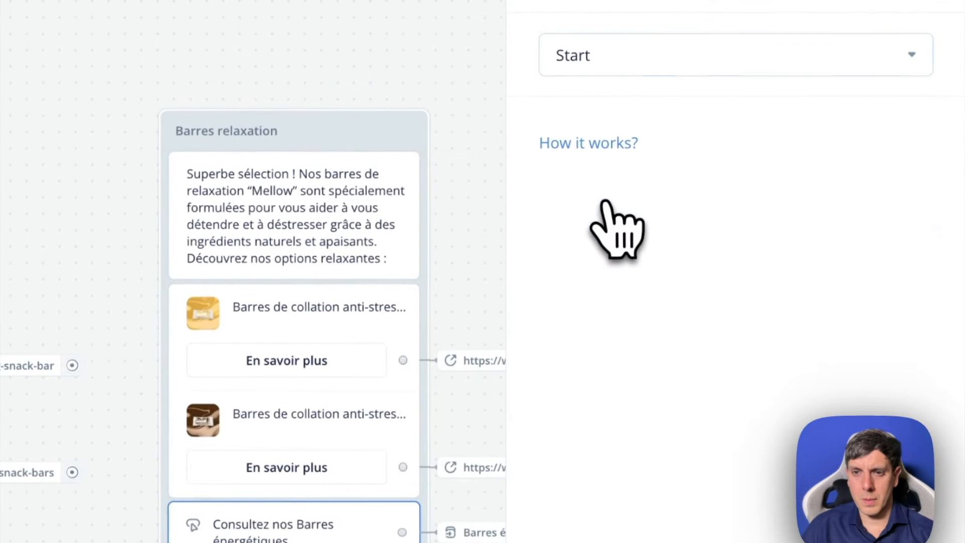
{"action": "left_click", "coordinate": [643, 58]}
{"action": "left_click", "coordinate": [478, 261]}
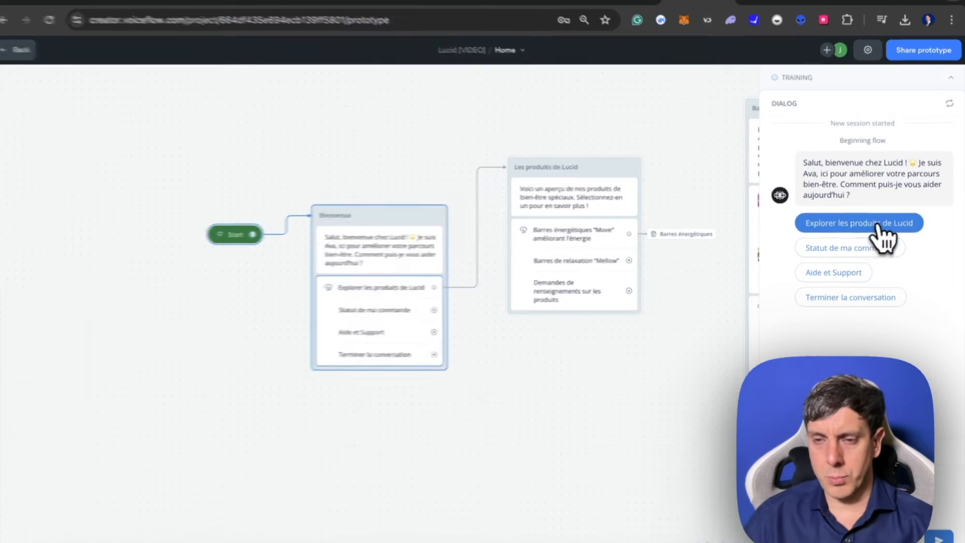
- Test the chatbot by choosing "Explorer les produits de Lucid" and the energy-boosting "Move" bars in the prototype dialog
{"action": "left_click", "coordinate": [849, 224]}
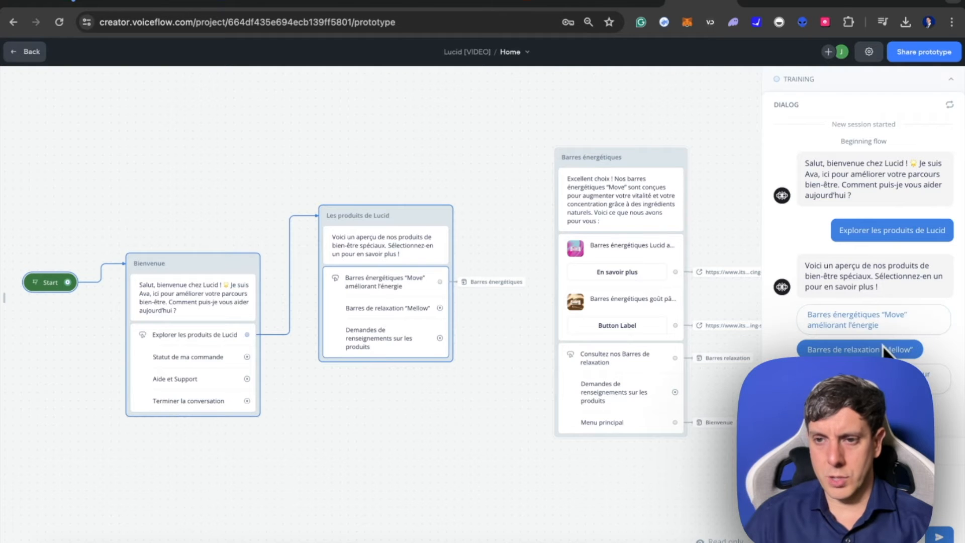
{"action": "left_click", "coordinate": [860, 321]}
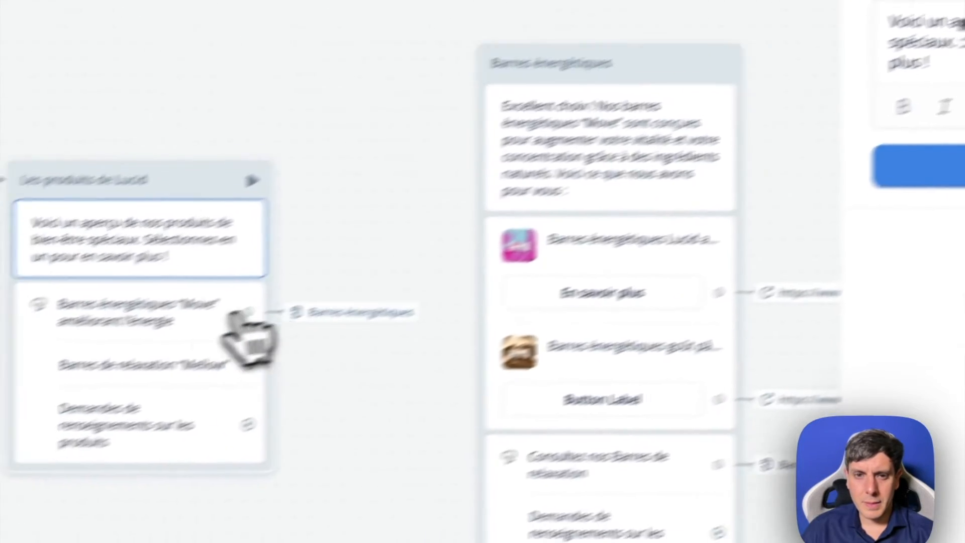
- Give the "Barres de relaxation “Mellow”" button in Les produits de Lucid a Go to Block action targeting Barres énergétiques
{"action": "left_click", "coordinate": [241, 313]}
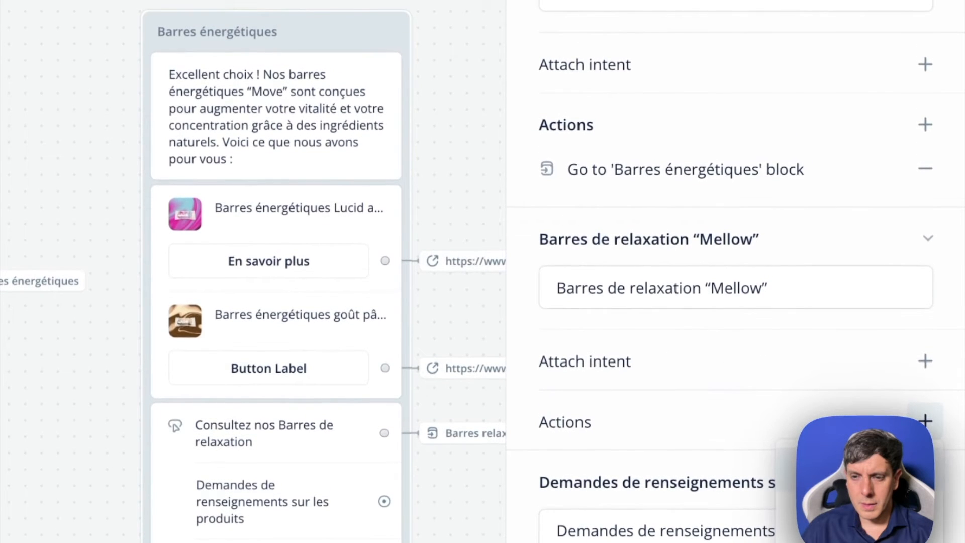
{"action": "left_click", "coordinate": [678, 97]}
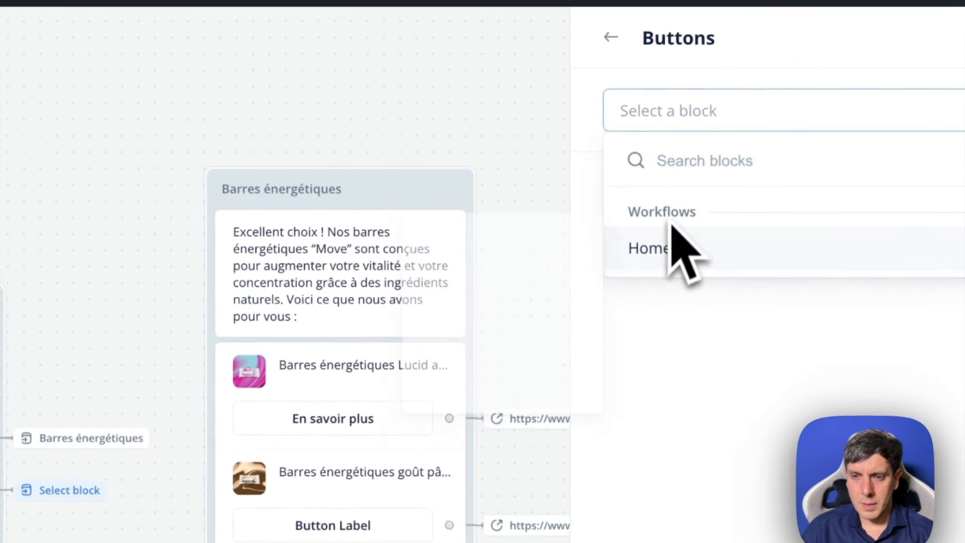
{"action": "left_click", "coordinate": [510, 408]}
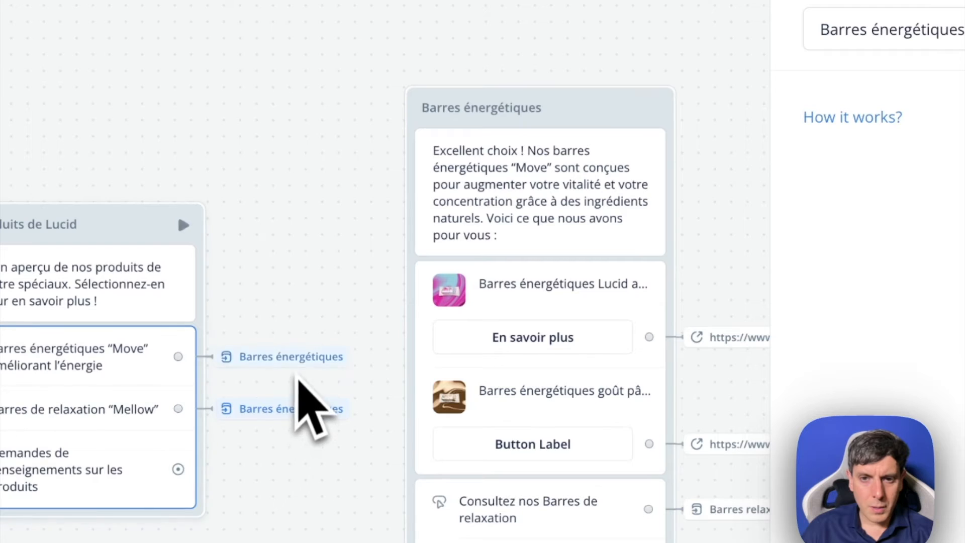
- Remove the "Barres énergétiques “Move”" button's action in Les produits de Lucid and recreate it as Go to Block targeting Barres énergétiques
{"action": "left_click", "coordinate": [288, 411]}
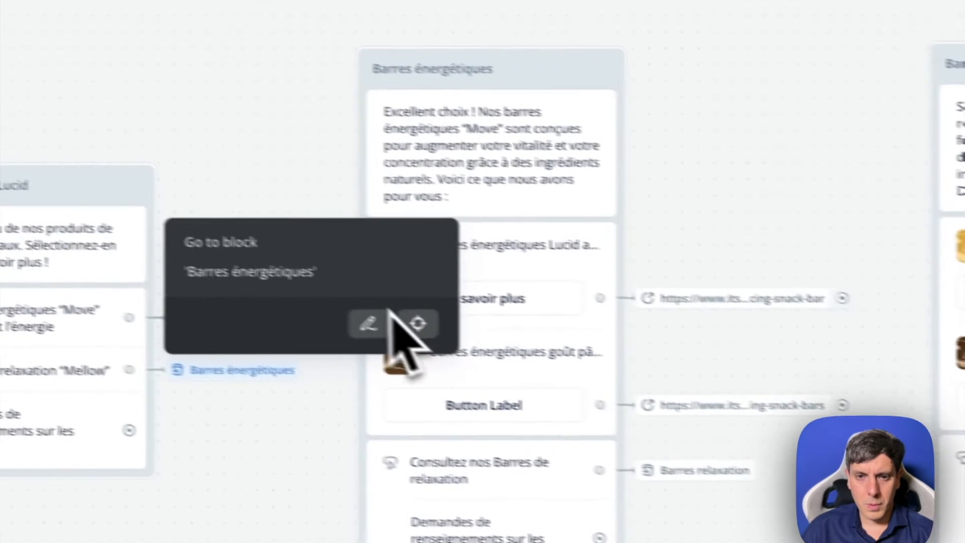
{"action": "left_click", "coordinate": [309, 199]}
{"action": "left_click", "coordinate": [421, 334]}
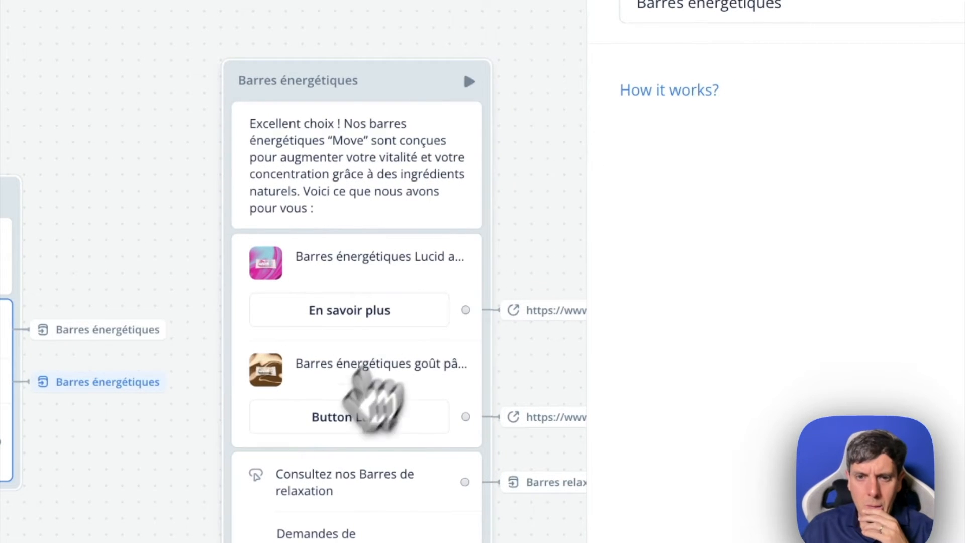
{"action": "left_click", "coordinate": [839, 11]}
{"action": "left_click", "coordinate": [758, 137]}
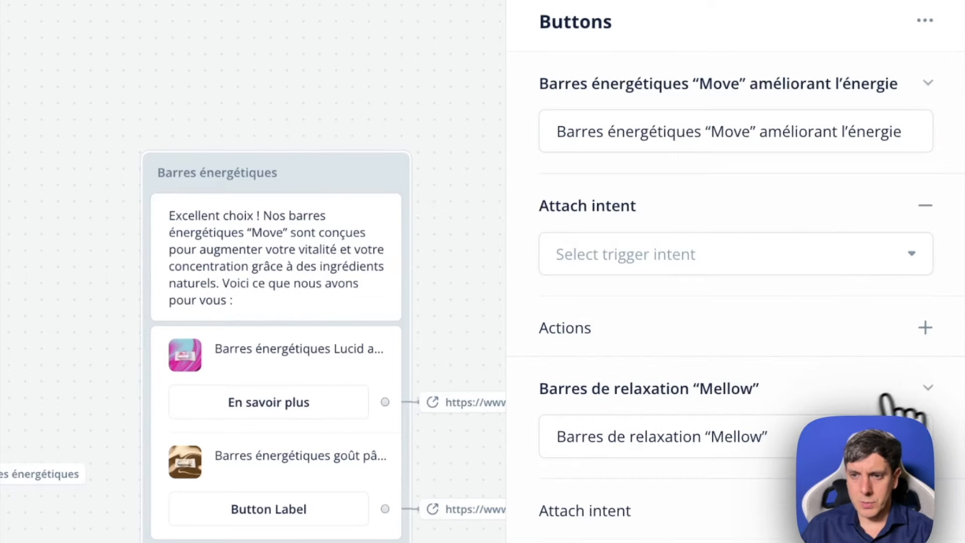
{"action": "left_click", "coordinate": [859, 376]}
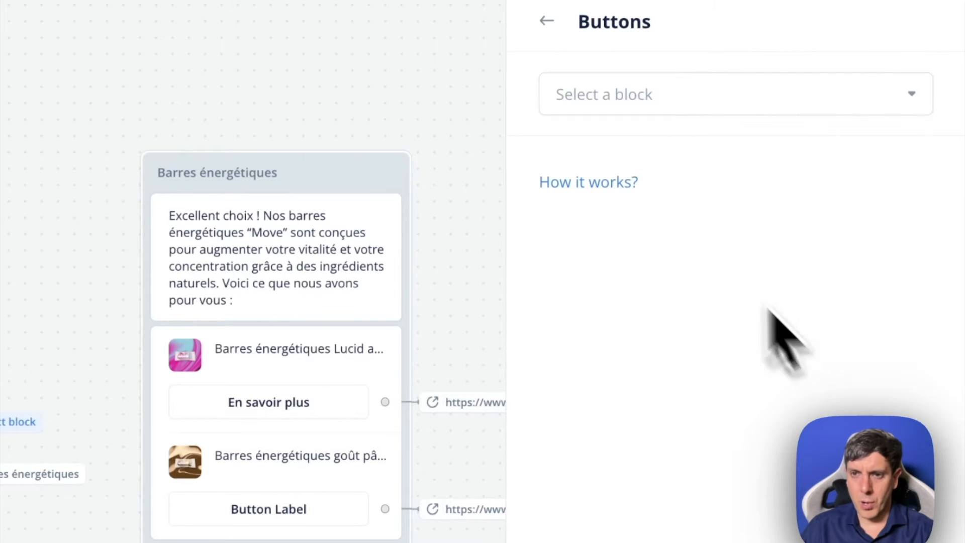
{"action": "mouse_move", "coordinate": [638, 236]}
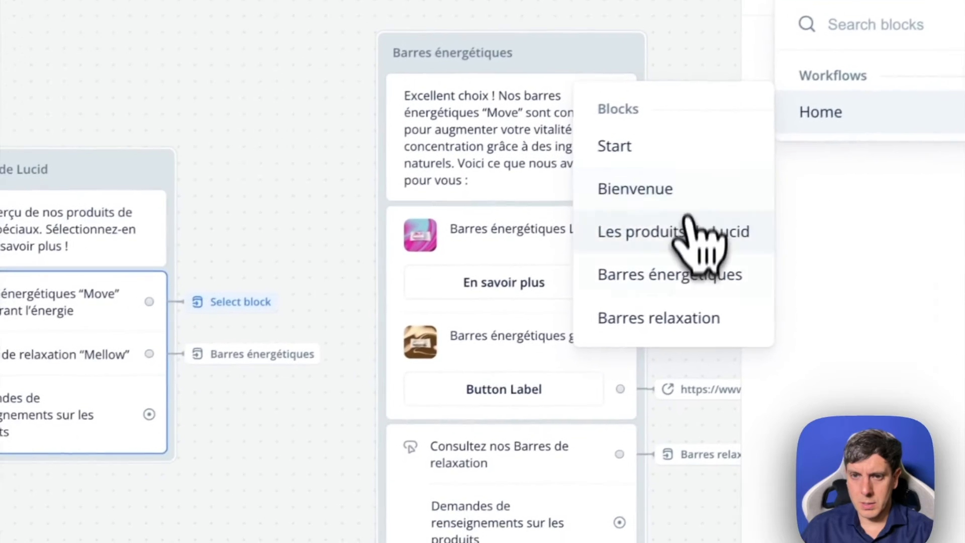
{"action": "left_click", "coordinate": [447, 353]}
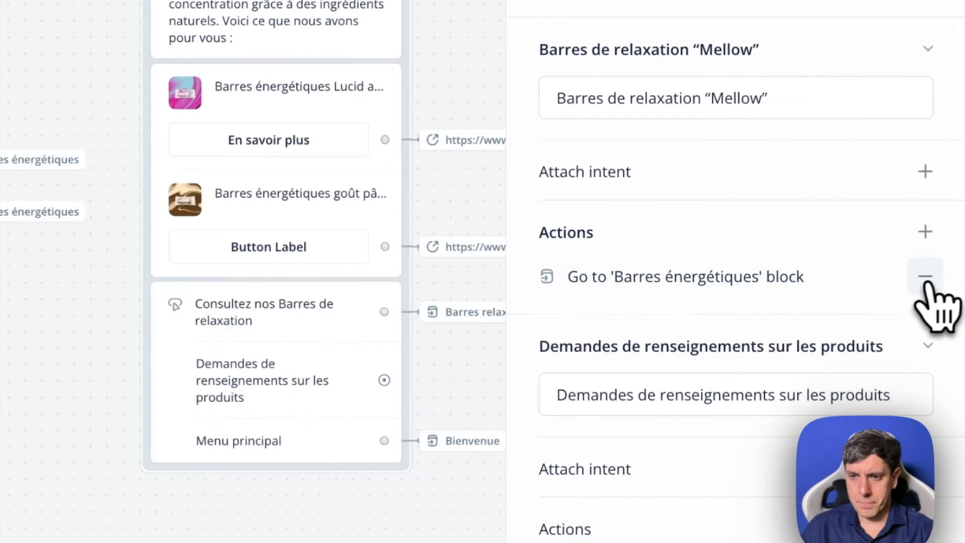
- Replace the "Barres de relaxation “Mellow”" button's action with a Go to Block action targeting Barres relaxation
{"action": "left_click", "coordinate": [925, 276]}
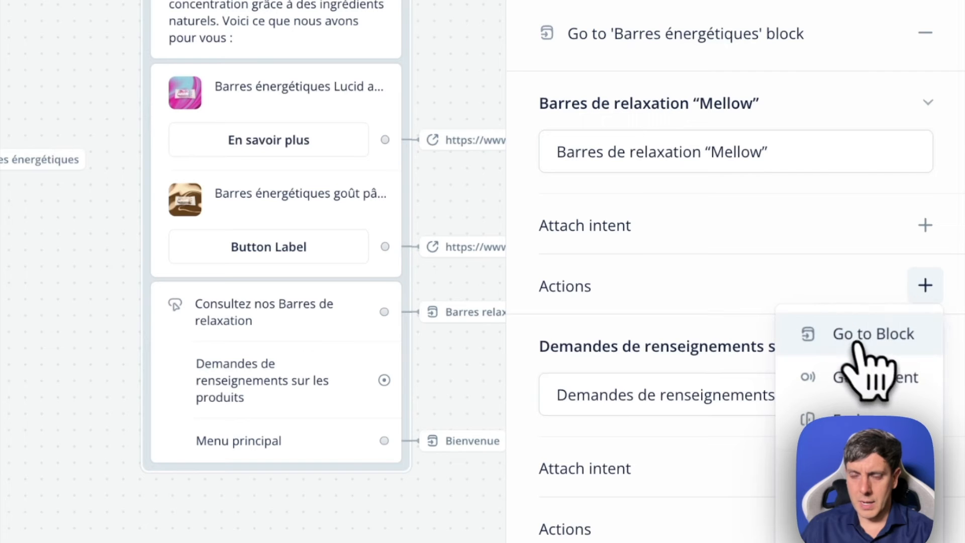
{"action": "left_click", "coordinate": [862, 339]}
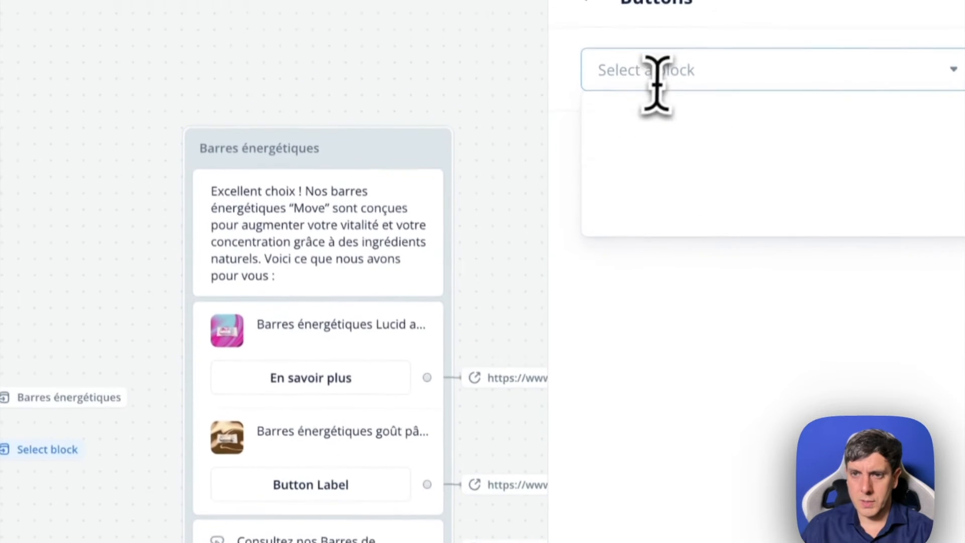
{"action": "mouse_move", "coordinate": [657, 235]}
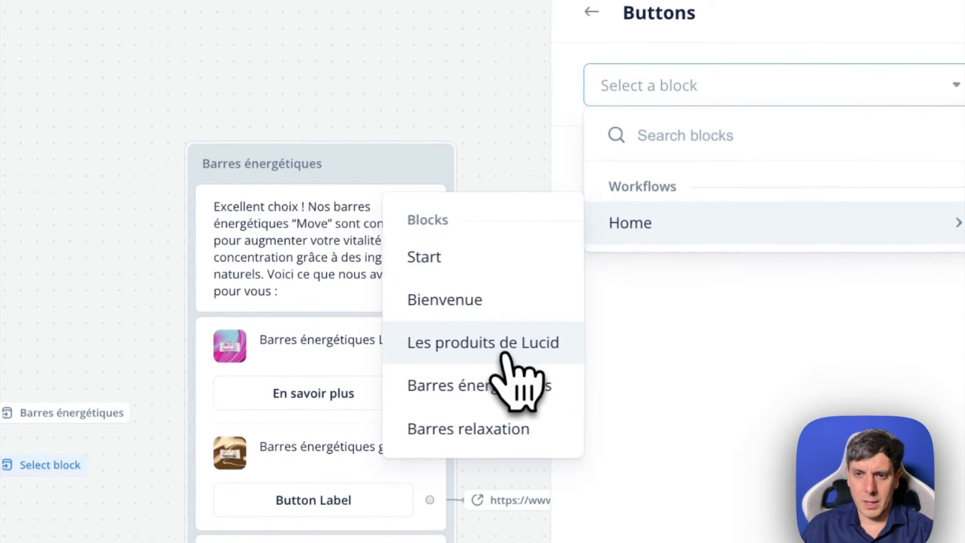
{"action": "left_click", "coordinate": [512, 429]}
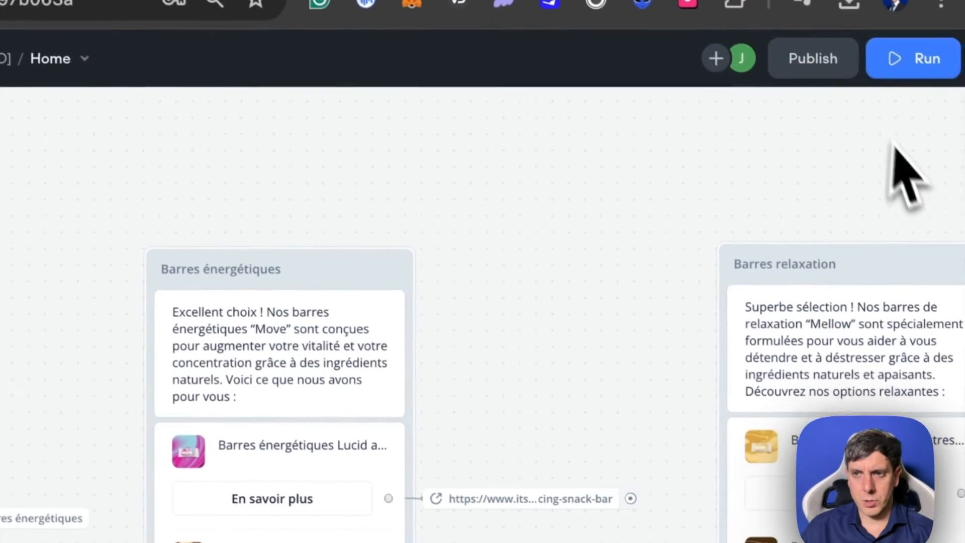
- Run the prototype and choose "Explorer les produits de Lucid" and the energy-boosting "Move" bars in the dialog
{"action": "left_click", "coordinate": [910, 65]}
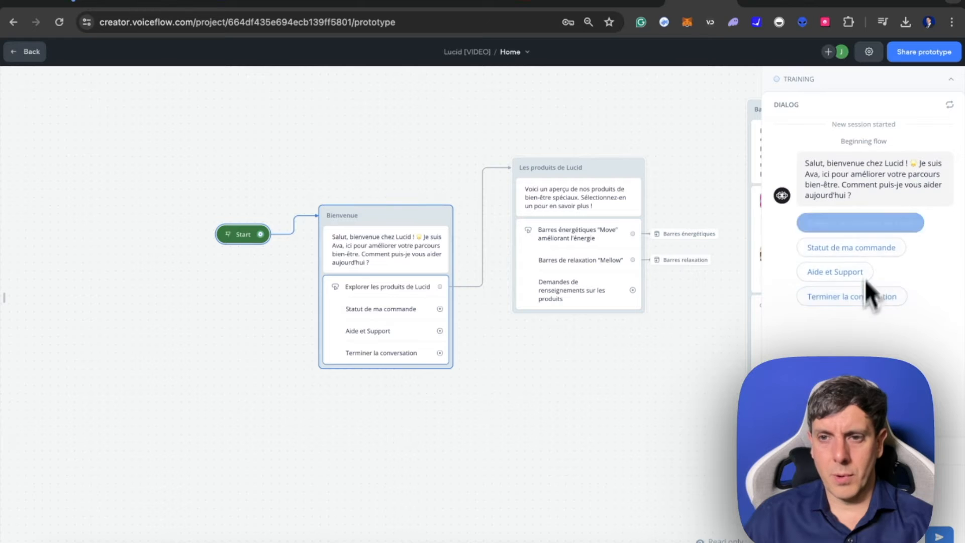
{"action": "left_click", "coordinate": [891, 234]}
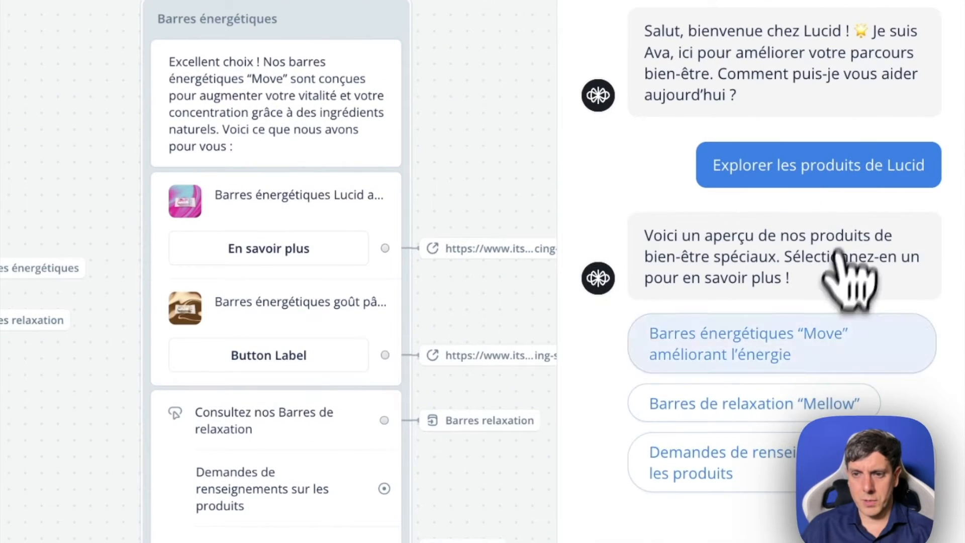
{"action": "left_click", "coordinate": [798, 360]}
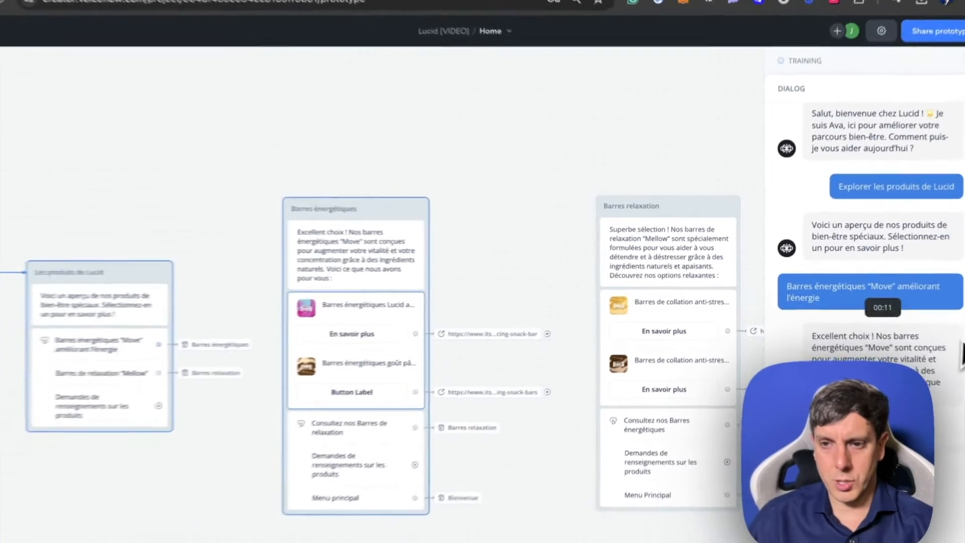
{"action": "scroll", "coordinate": [903, 276], "scroll_direction": "up", "scroll_amount": 2}
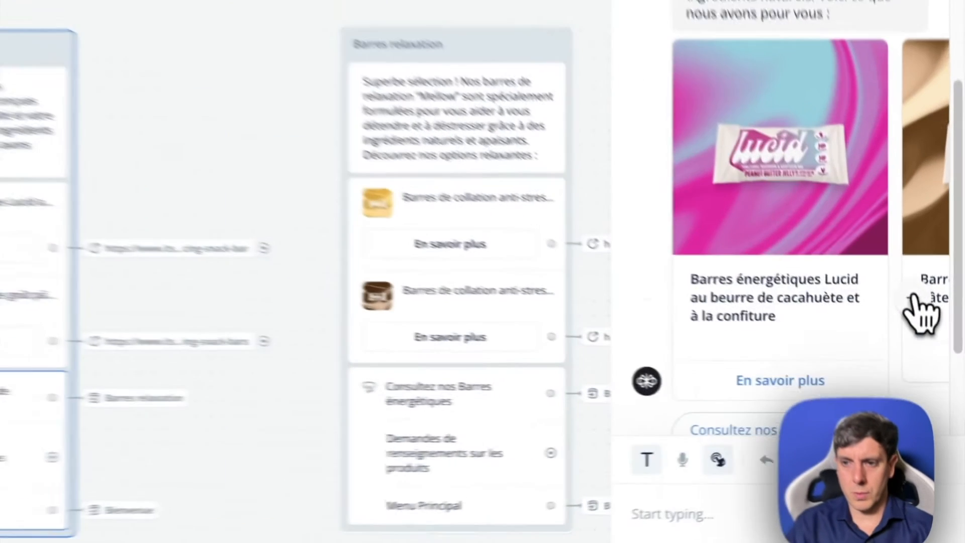
- Browse back and forth through the energy bar carousel in the prototype dialog to check both product cards
{"action": "left_click", "coordinate": [936, 358]}
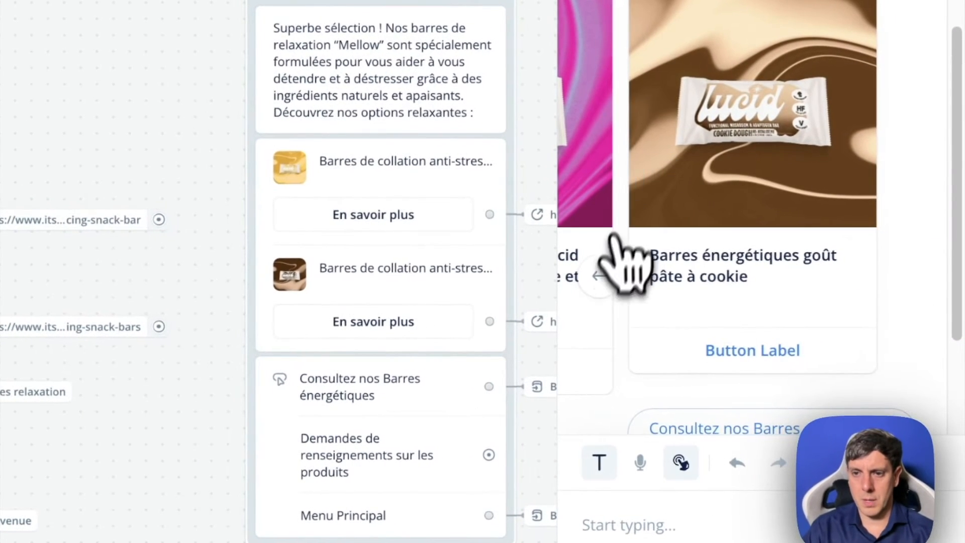
{"action": "left_click", "coordinate": [606, 275]}
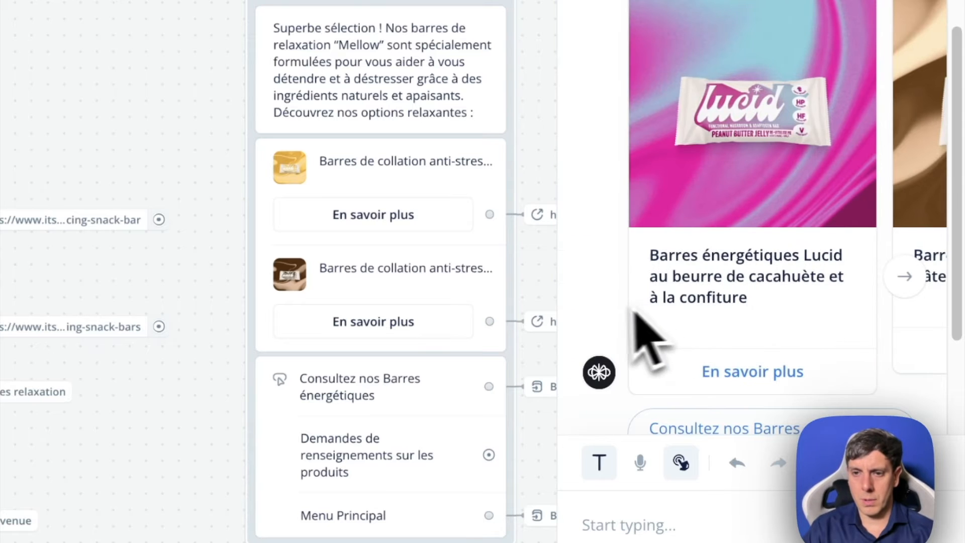
{"action": "left_click", "coordinate": [900, 284]}
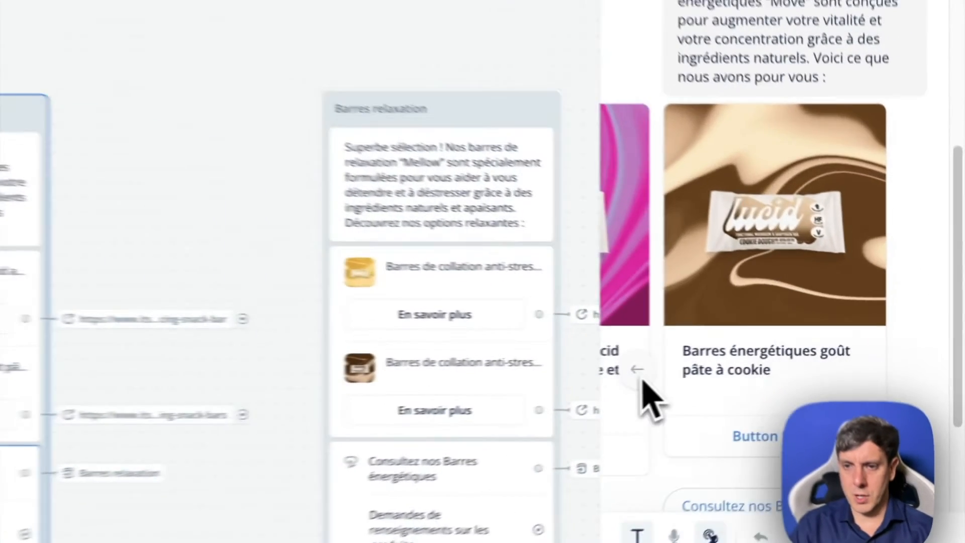
{"action": "left_click", "coordinate": [784, 373]}
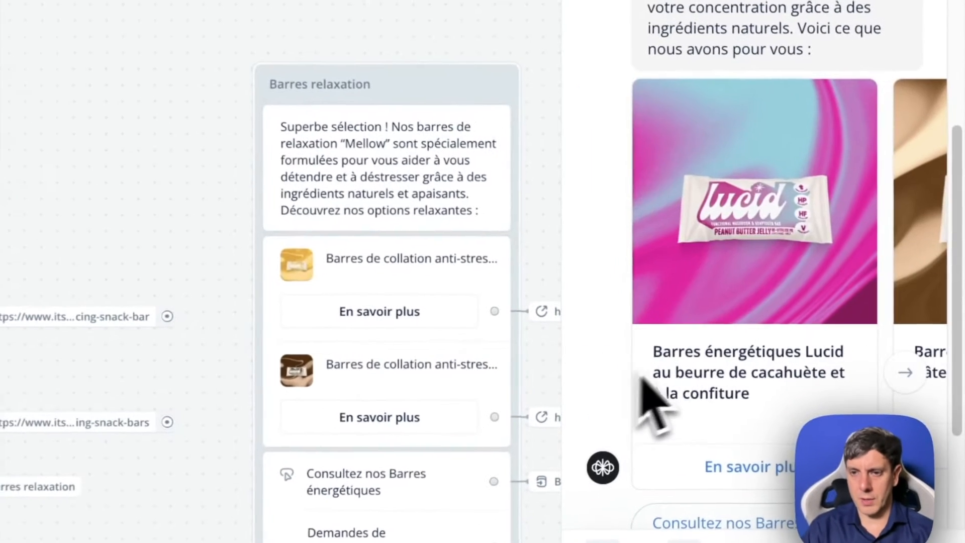
- Test the link buttons of both energy bar cards, returning to the Voiceflow prototype after each product page
{"action": "left_click", "coordinate": [757, 480]}
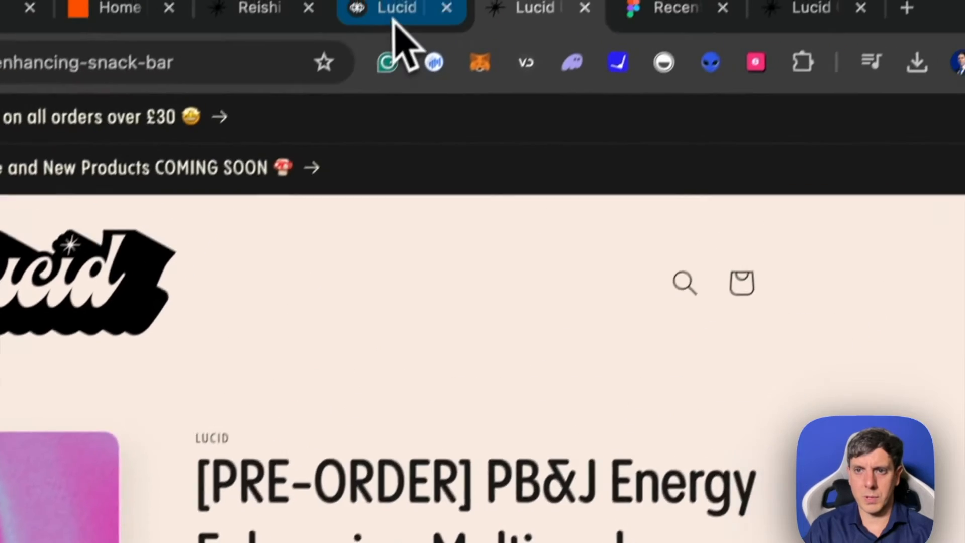
{"action": "left_click", "coordinate": [394, 21]}
{"action": "left_click", "coordinate": [905, 355]}
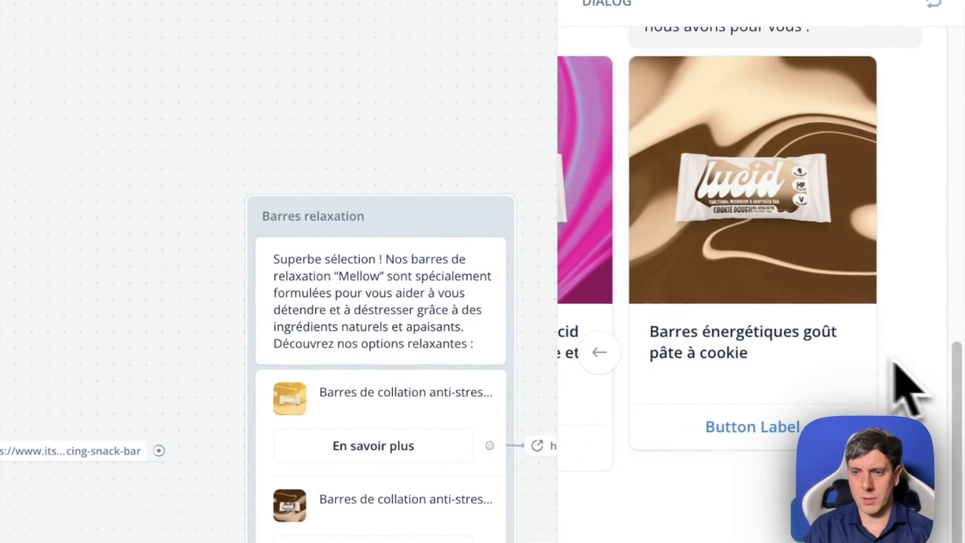
{"action": "left_click", "coordinate": [749, 438]}
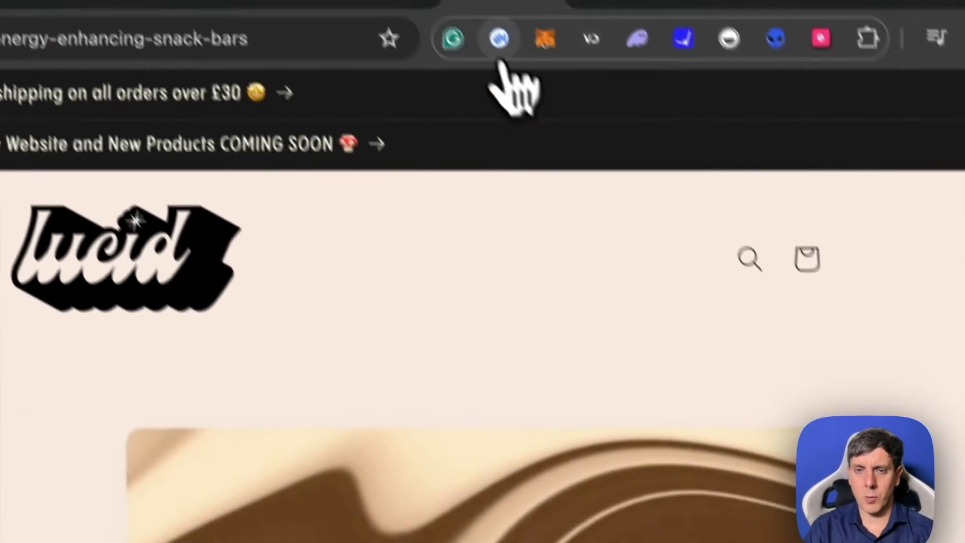
{"action": "left_click", "coordinate": [409, 25]}
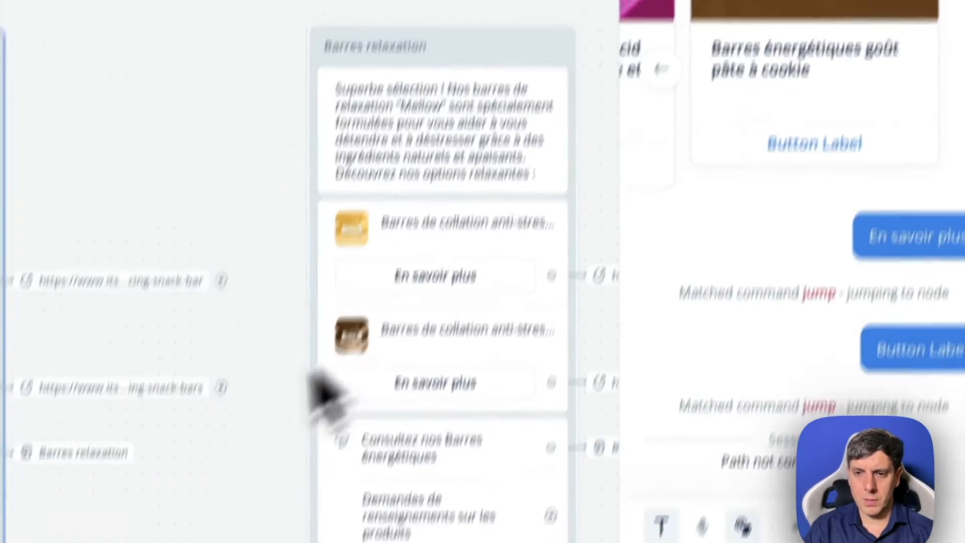
- Test the "Menu principal" button below the energy bar carousel and review the resulting dialog
{"action": "scroll", "coordinate": [784, 282], "scroll_direction": "up", "scroll_amount": 8}
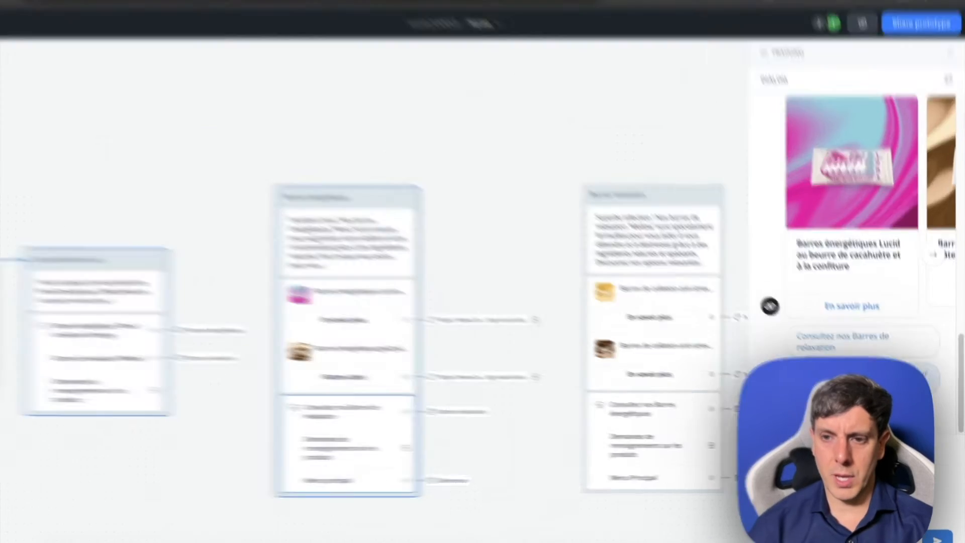
{"action": "left_click", "coordinate": [845, 415]}
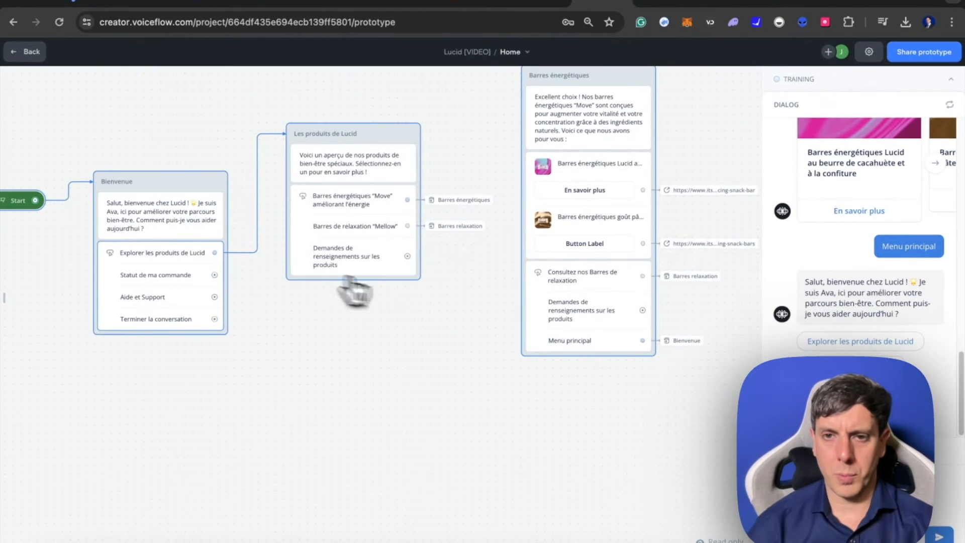
{"action": "scroll", "coordinate": [922, 324], "scroll_direction": "up", "scroll_amount": 2}
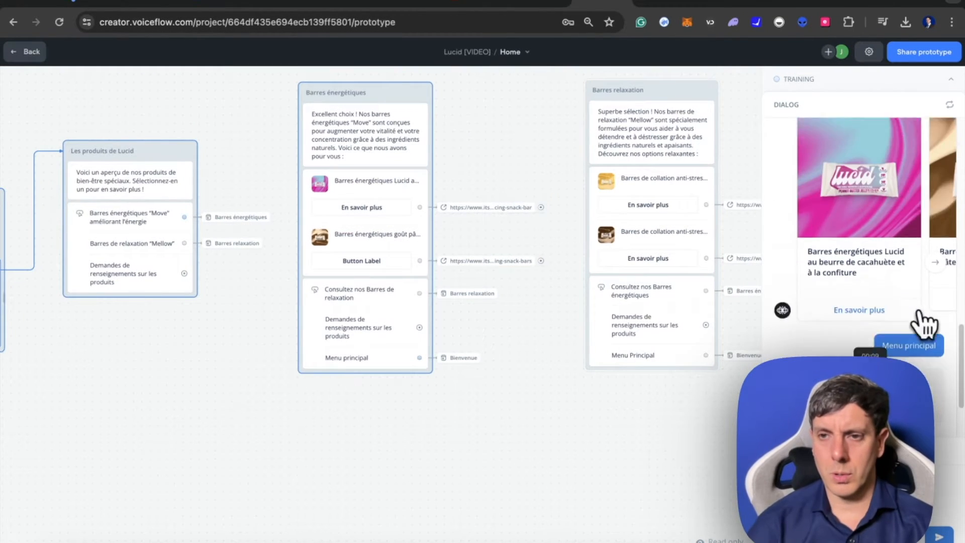
{"action": "scroll", "coordinate": [922, 324], "scroll_direction": "up", "scroll_amount": 5}
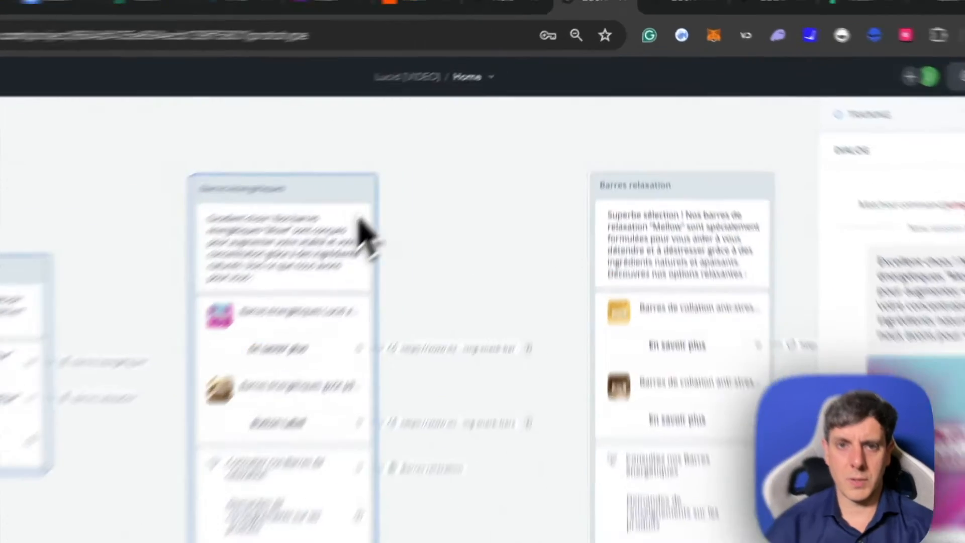
- Run the prototype directly from the Barres relaxation block to test its relaxation bar carousel
{"action": "left_click", "coordinate": [378, 187]}
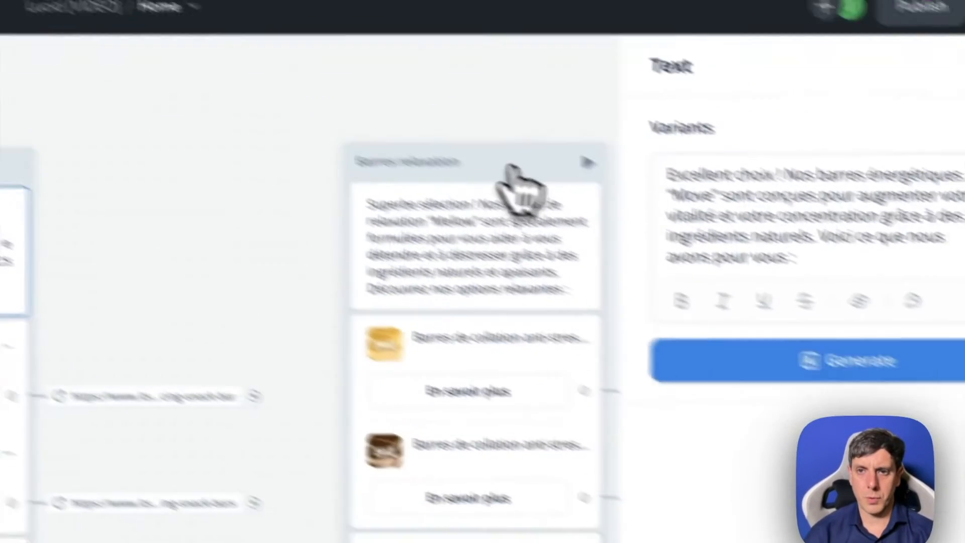
{"action": "left_click", "coordinate": [749, 272]}
{"action": "left_click", "coordinate": [821, 271]}
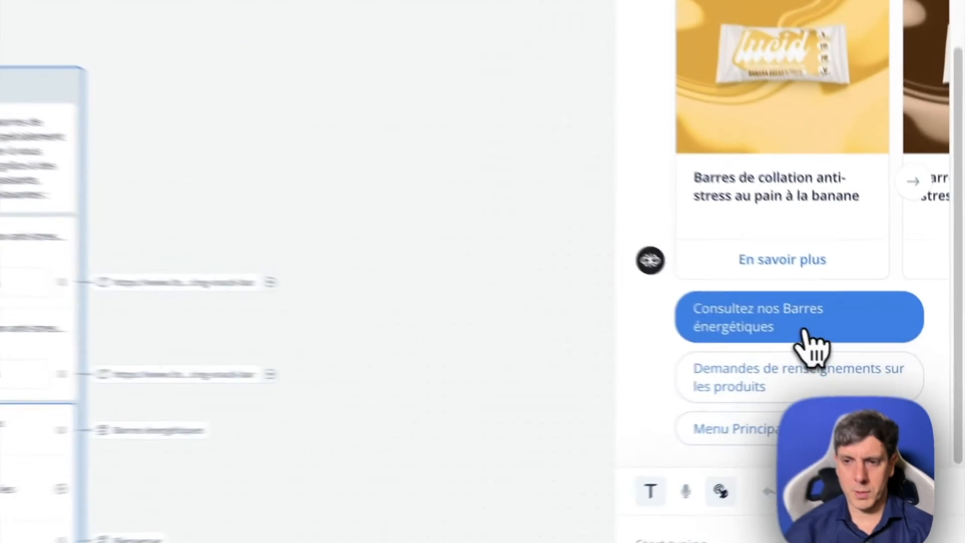
{"action": "left_click", "coordinate": [804, 333]}
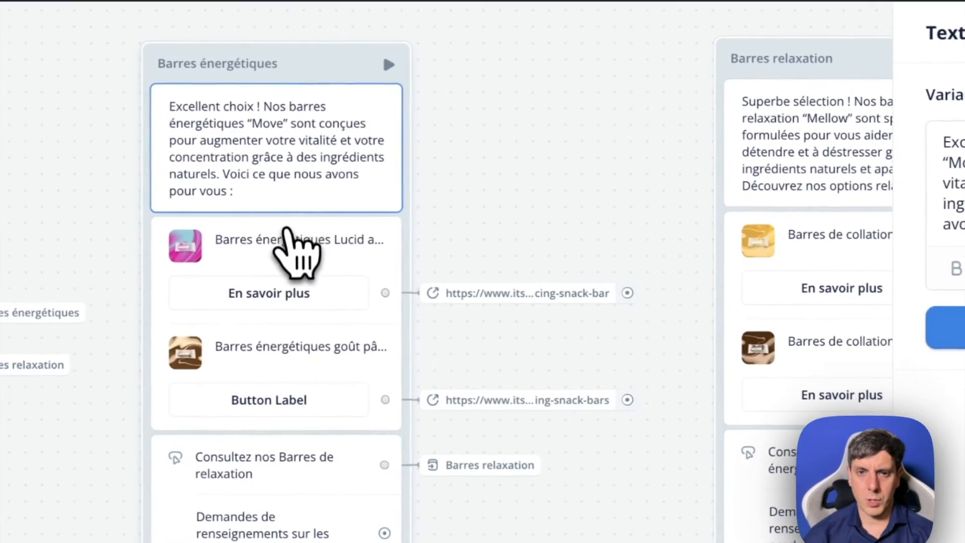
- Rename the button of the "Barres énergétiques goût pâte à cookie" carousel card to "En savoir plus"
{"action": "left_click", "coordinate": [286, 228]}
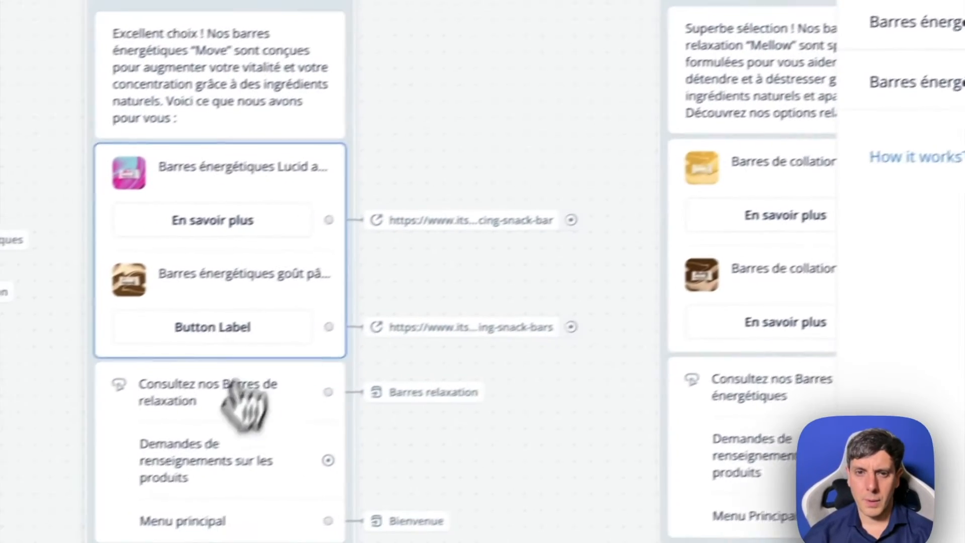
{"action": "left_click", "coordinate": [235, 385]}
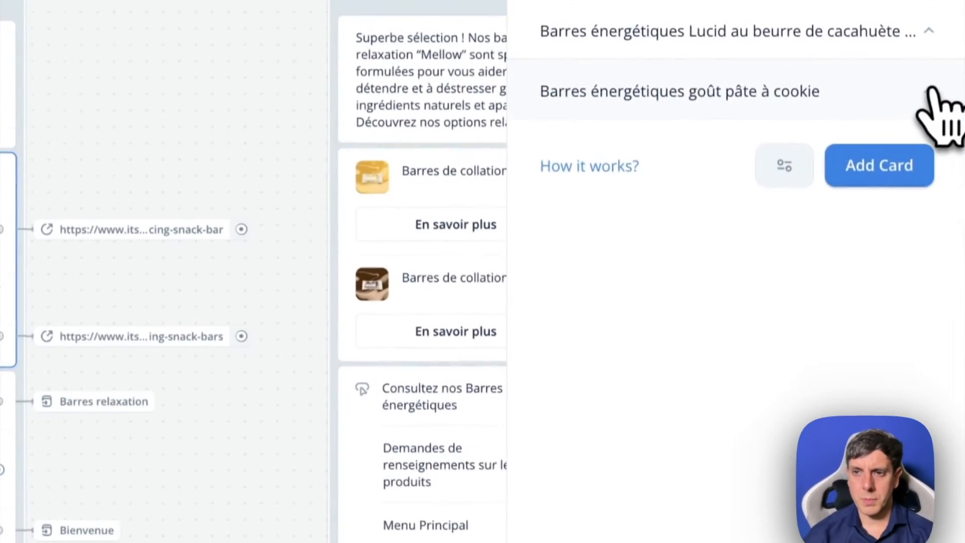
{"action": "left_click", "coordinate": [931, 92]}
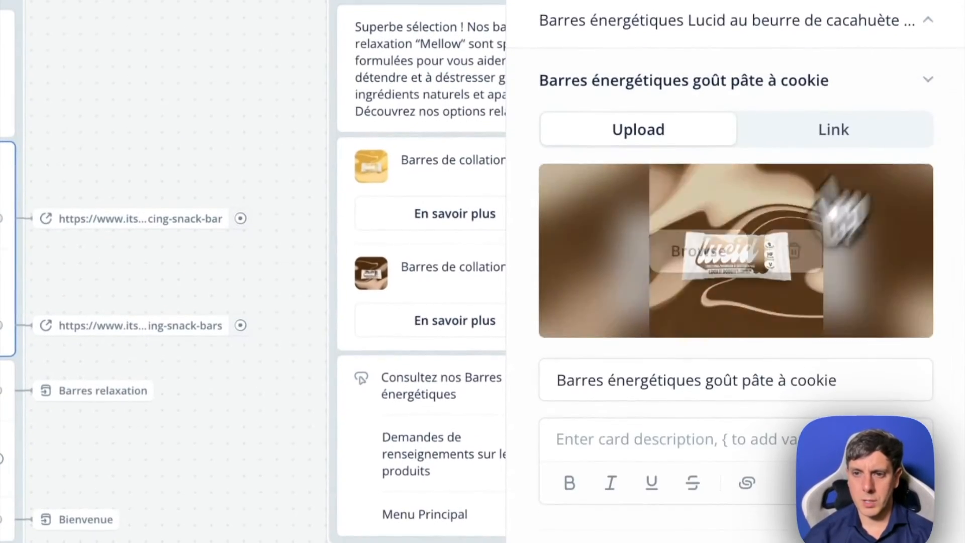
{"action": "left_click", "coordinate": [667, 522]}
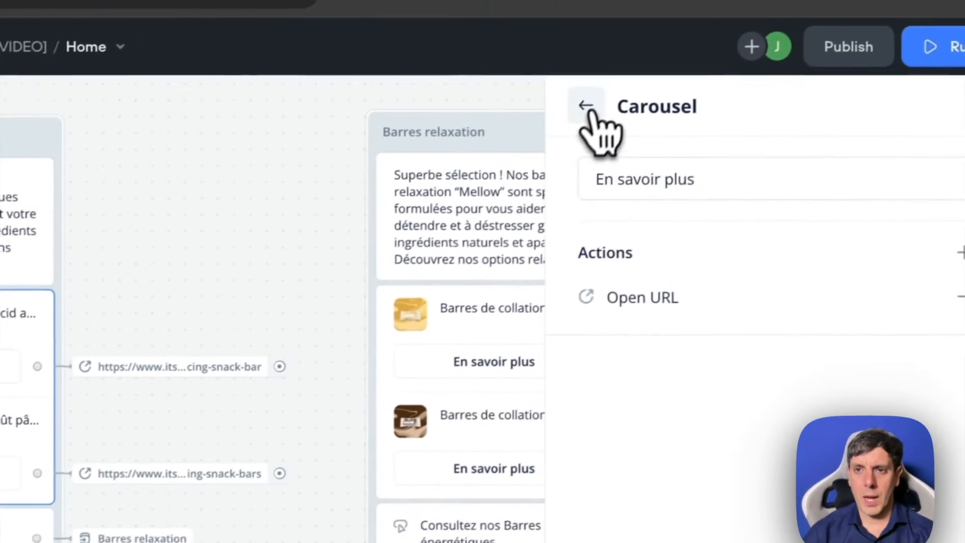
{"action": "left_click", "coordinate": [681, 60]}
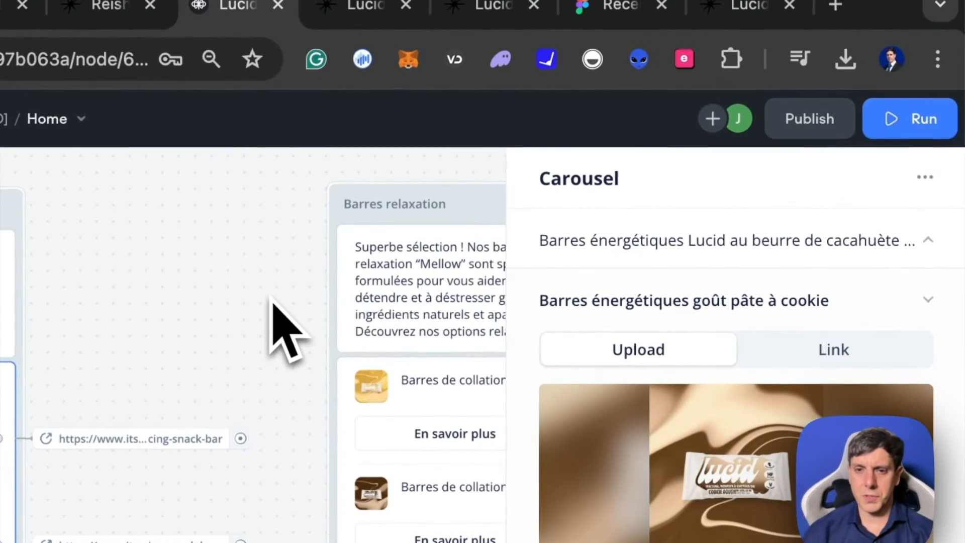
{"action": "left_click", "coordinate": [273, 304]}
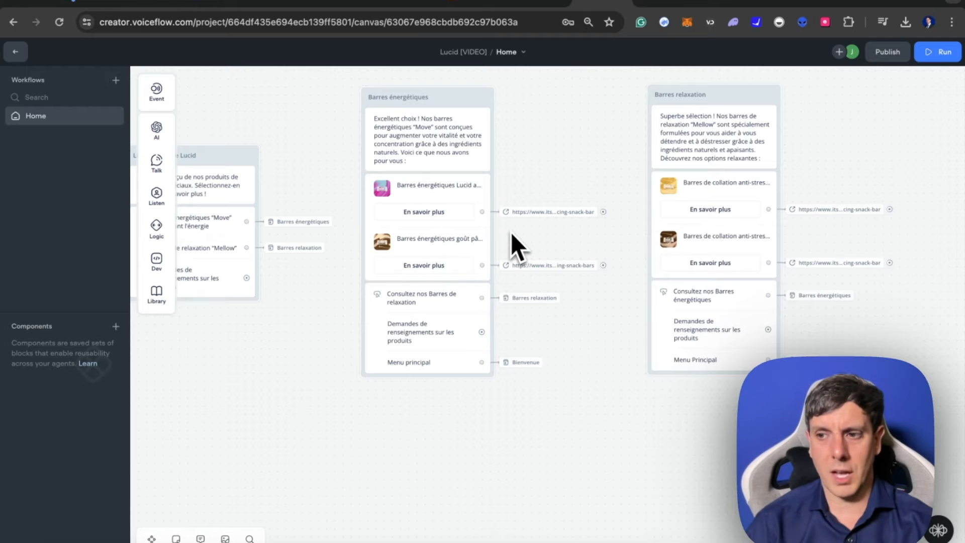
{"action": "scroll", "coordinate": [333, 385], "scroll_direction": "left", "scroll_amount": 10}
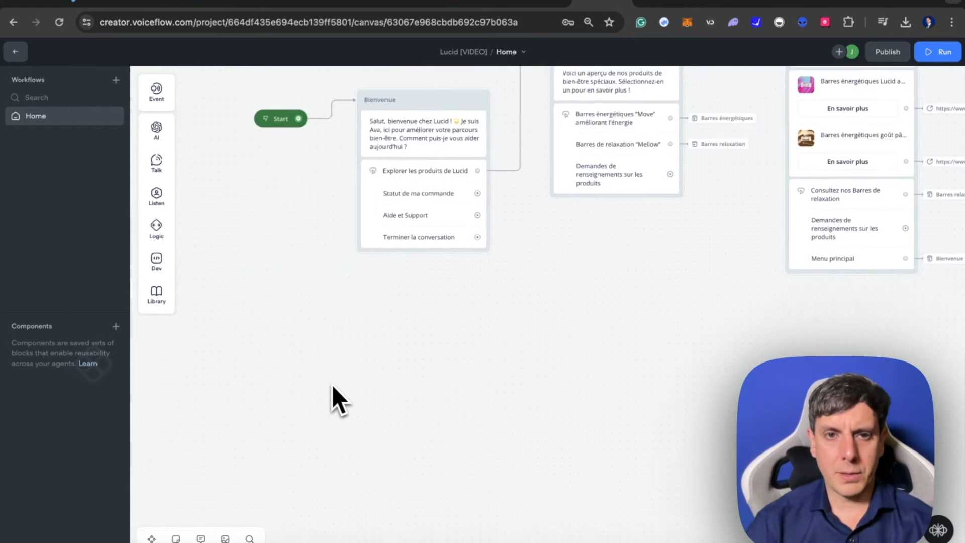
{"action": "scroll", "coordinate": [332, 385], "scroll_direction": "left", "scroll_amount": 1}
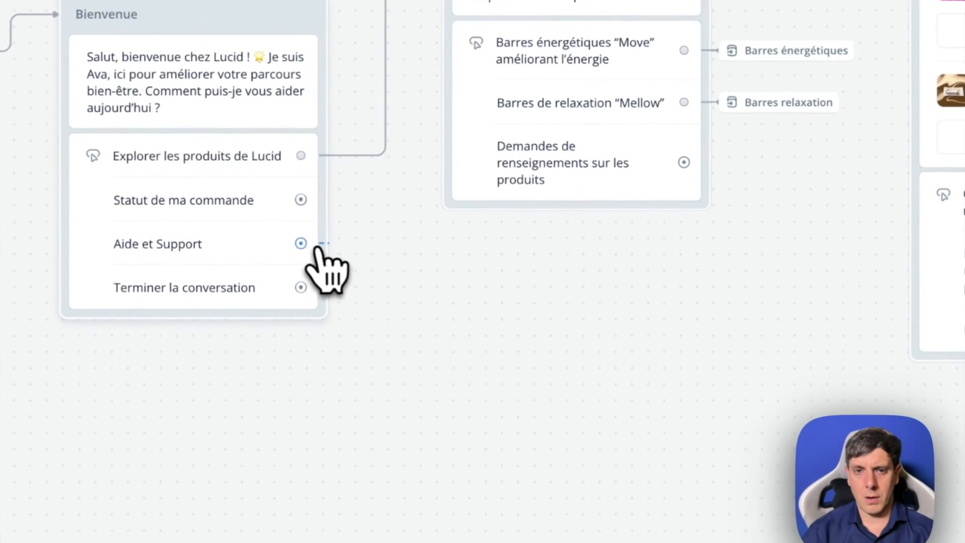
{"action": "left_click_drag", "start_coordinate": [484, 222], "coordinate": [490, 207]}
{"action": "left_click_drag", "start_coordinate": [326, 221], "coordinate": [373, 436]}
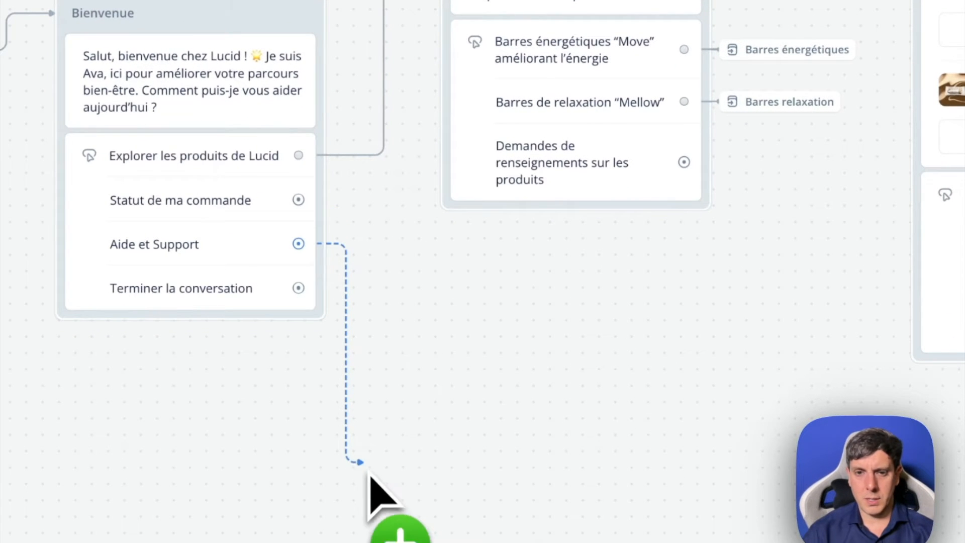
{"action": "left_click", "coordinate": [449, 374]}
- Link the "Statut de ma commande" button of the Bienvenue block to a new Text step placed below it
{"action": "scroll", "coordinate": [462, 371], "scroll_direction": "down", "scroll_amount": 3}
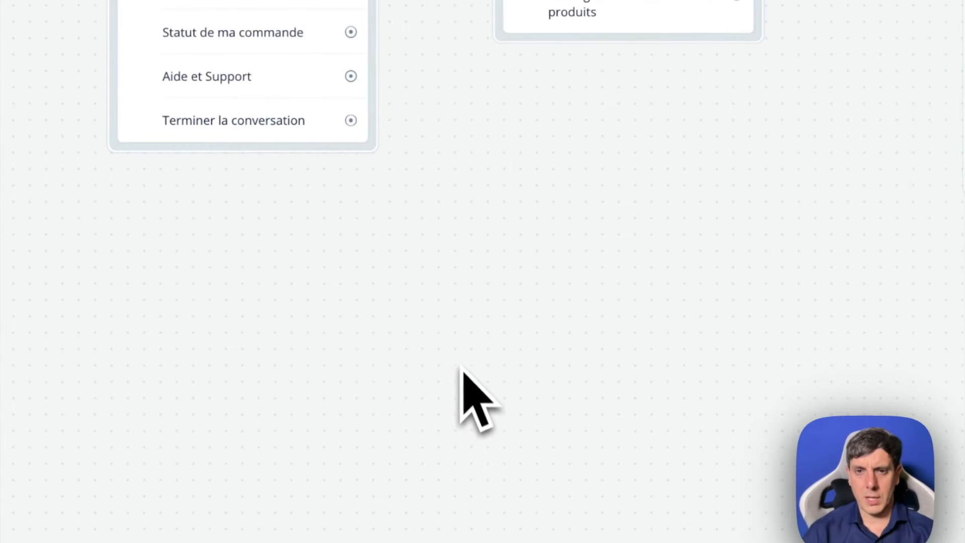
{"action": "left_click_drag", "start_coordinate": [349, 71], "coordinate": [462, 310]}
{"action": "left_click_drag", "start_coordinate": [459, 347], "coordinate": [461, 347]}
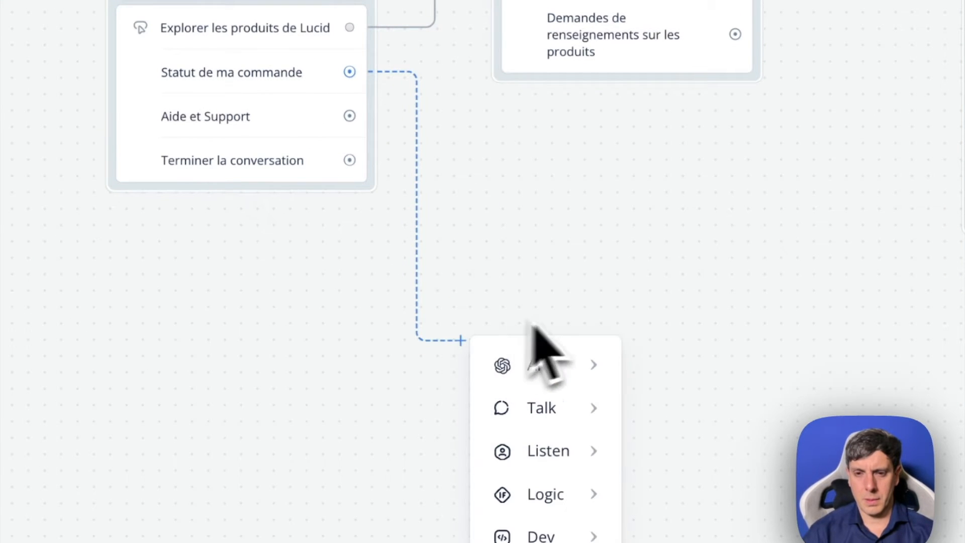
{"action": "scroll", "coordinate": [605, 316], "scroll_direction": "down", "scroll_amount": 3}
{"action": "left_click", "coordinate": [487, 239]}
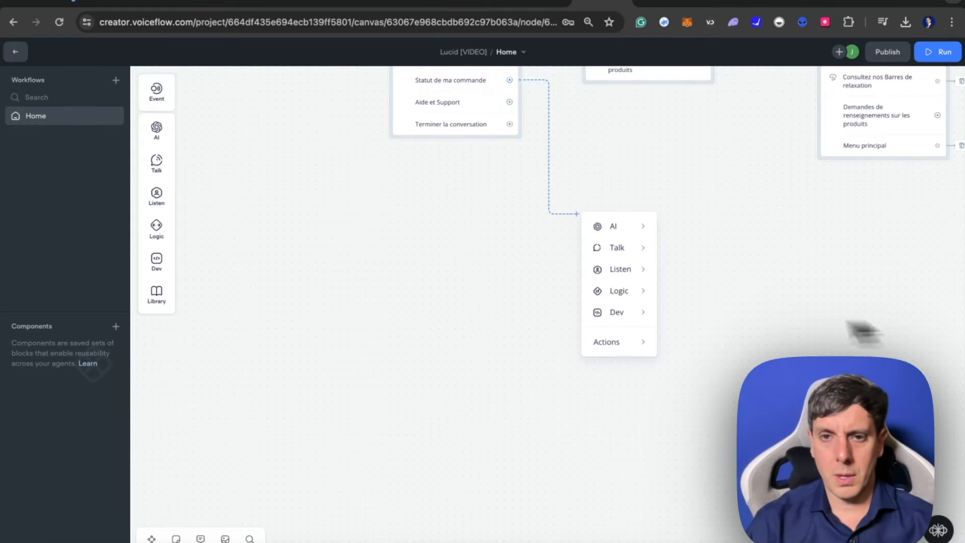
{"action": "mouse_move", "coordinate": [623, 279]}
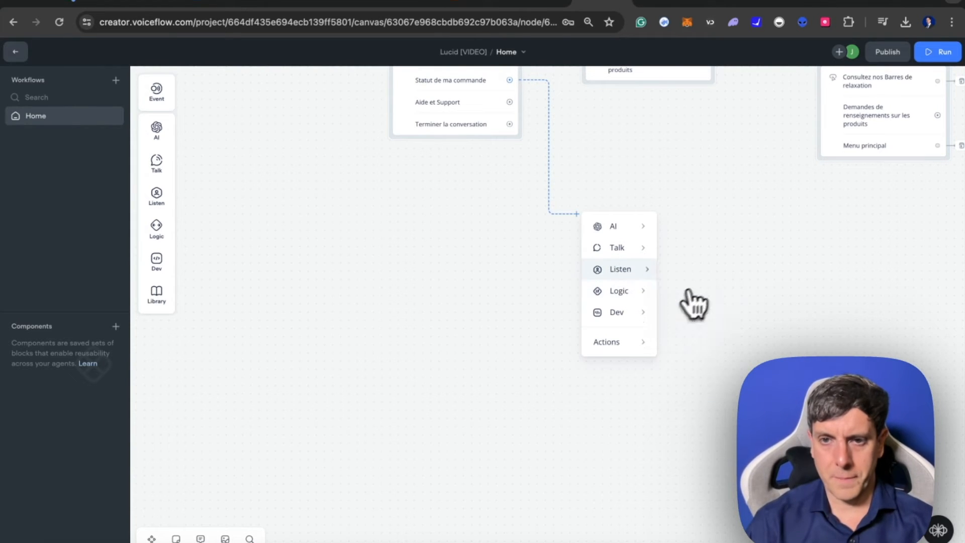
{"action": "mouse_move", "coordinate": [632, 297]}
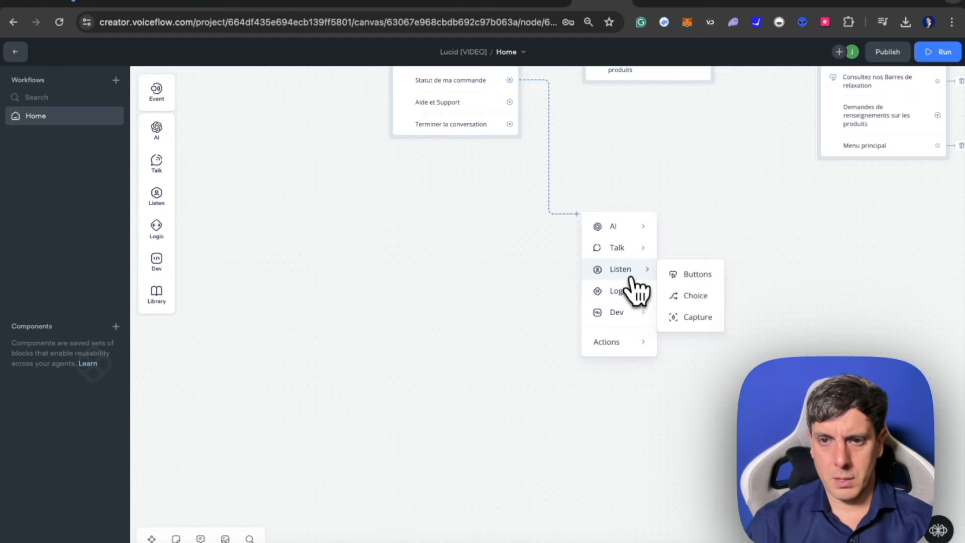
{"action": "mouse_move", "coordinate": [637, 251]}
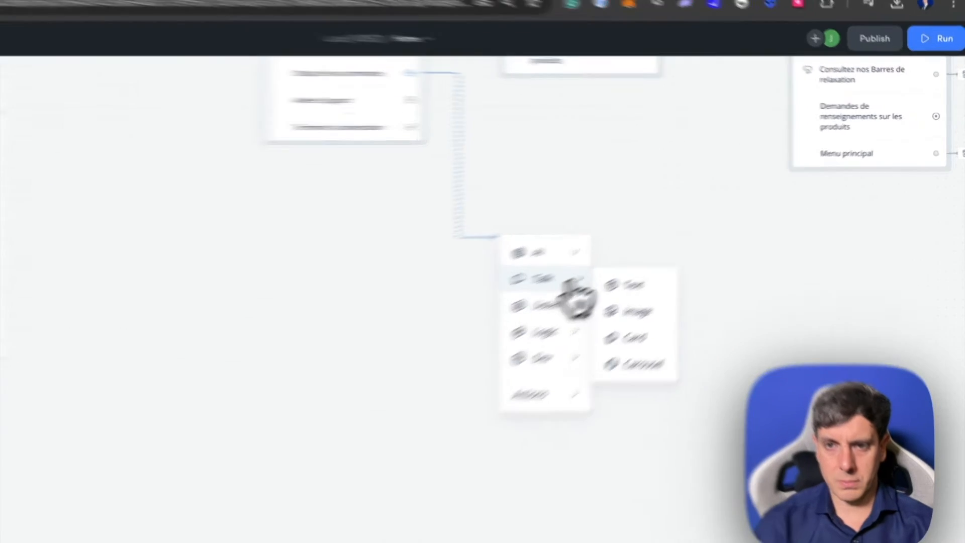
{"action": "left_click", "coordinate": [694, 253]}
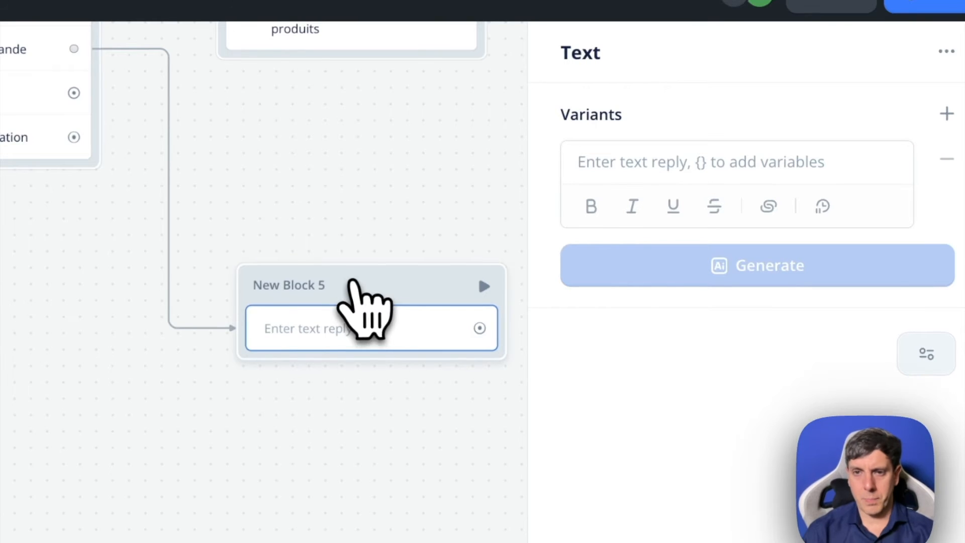
- Name the new block "Questions & Support" and leave its text reply empty
{"action": "left_click", "coordinate": [628, 159]}
{"action": "type", "text": "Que"}
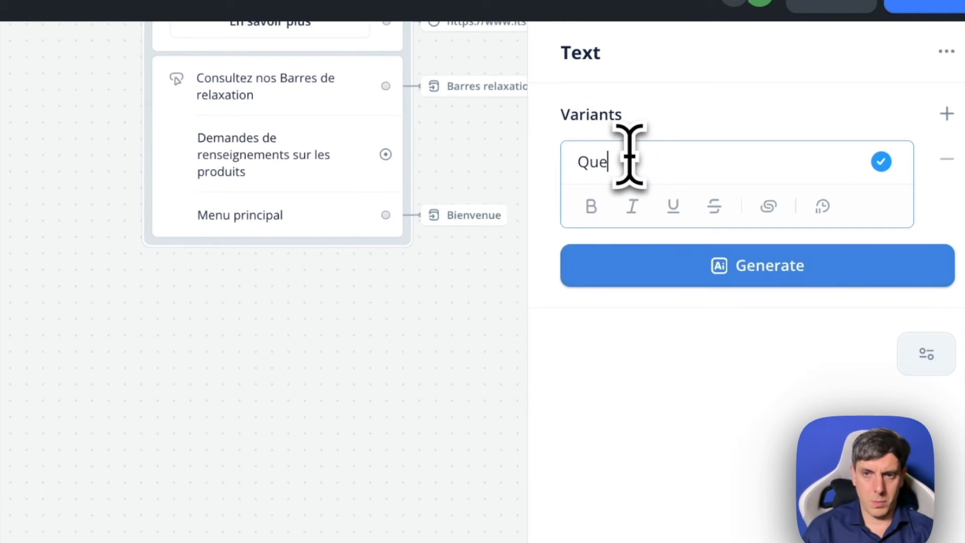
{"action": "type", "text": "stions & Support"}
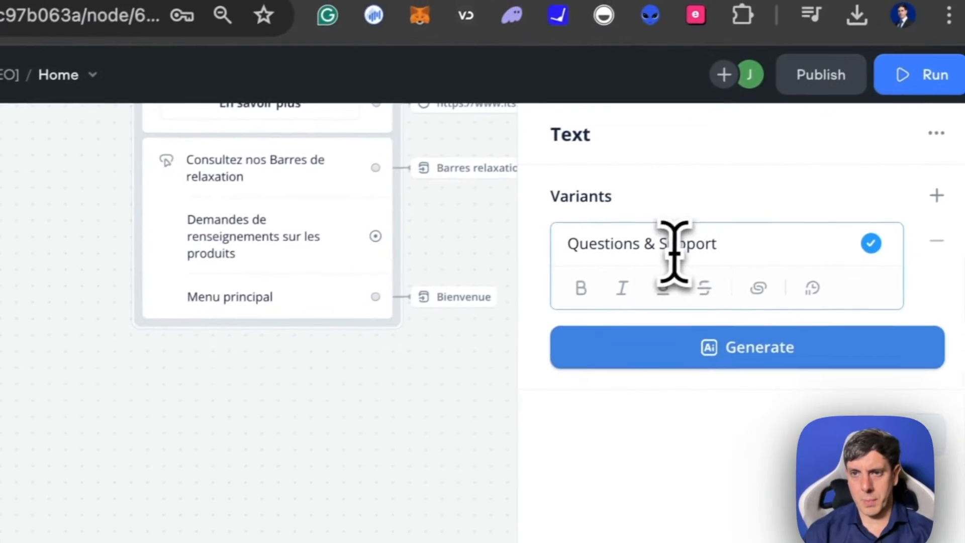
{"action": "triple_click", "coordinate": [675, 251]}
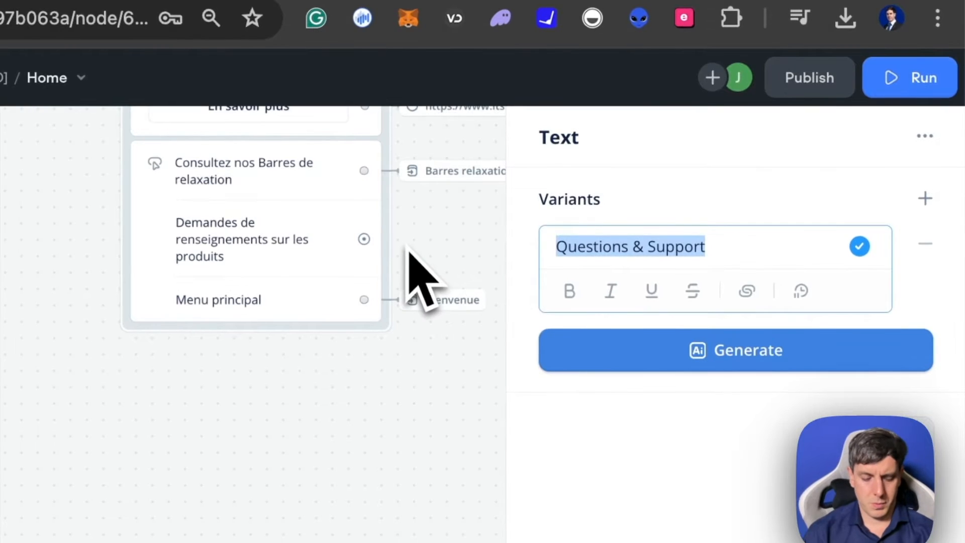
{"action": "key", "text": "super+x"}
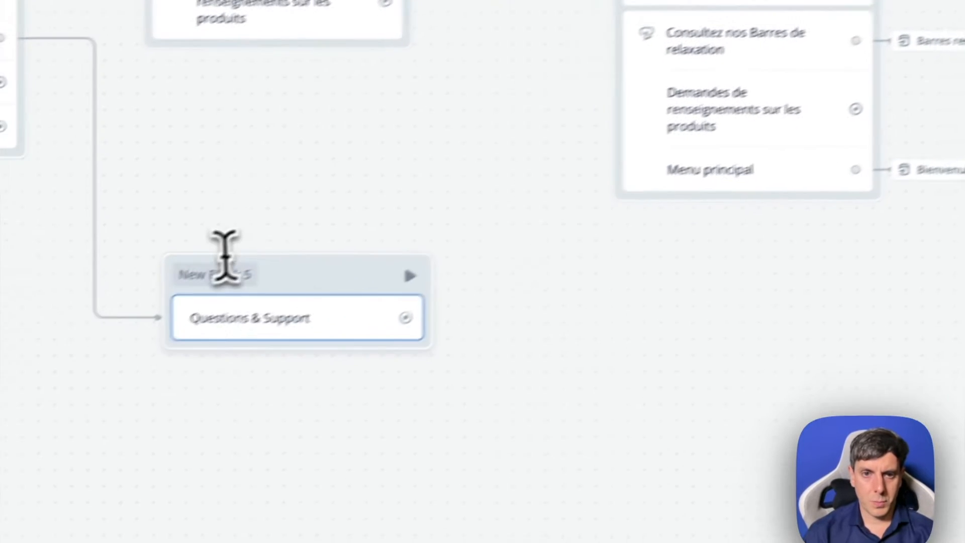
{"action": "left_click", "coordinate": [224, 274]}
{"action": "key", "text": "super+v"}
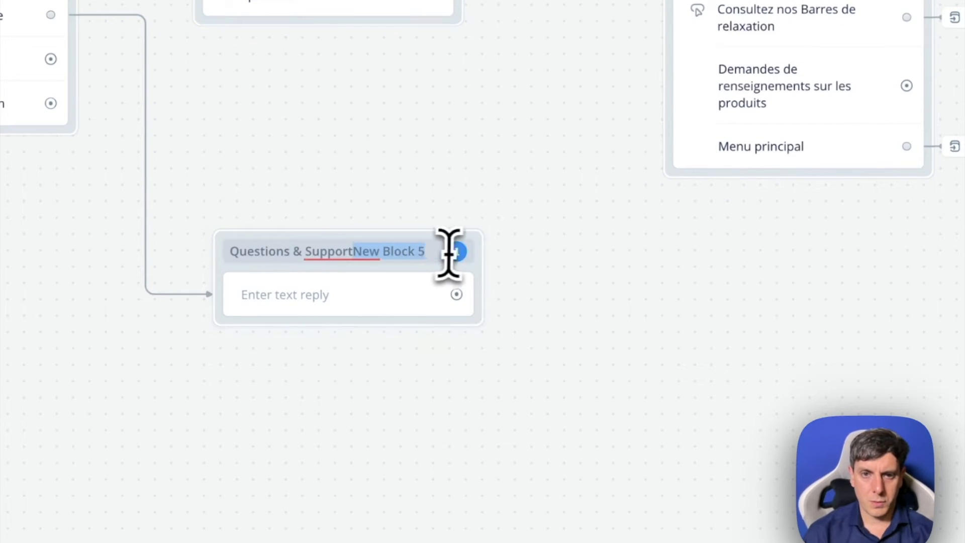
- Have ChatGPT translate the support message and its example questions with "en francais", and fill the result in as the Questions & Support text reply
{"action": "left_click", "coordinate": [297, 301]}
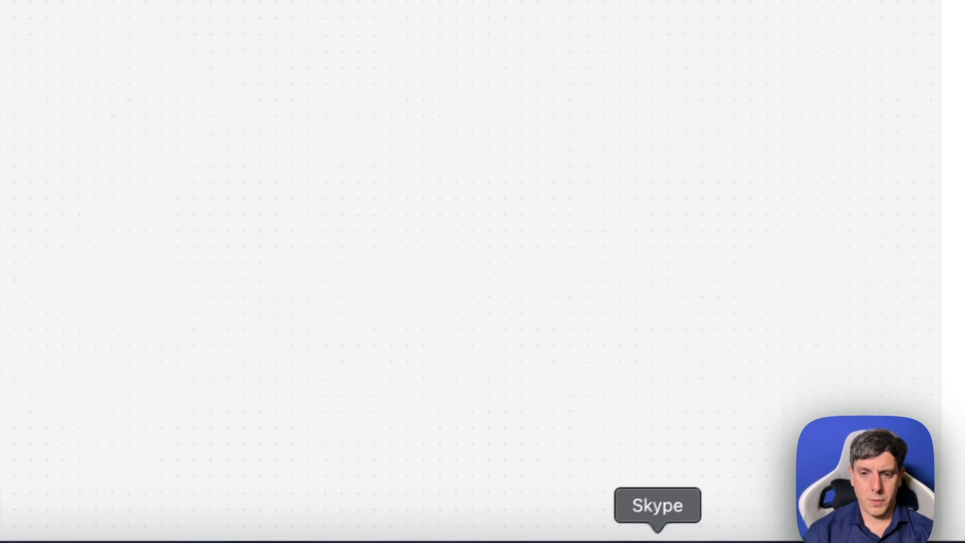
{"action": "left_click", "coordinate": [711, 540]}
{"action": "left_click", "coordinate": [441, 474]}
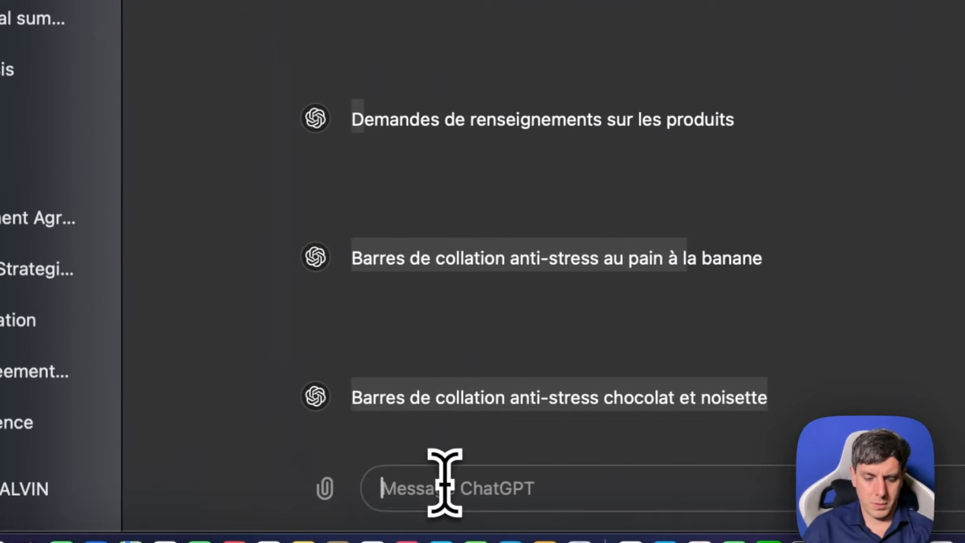
{"action": "key", "text": "super+v"}
{"action": "key", "text": "shift+Return"}
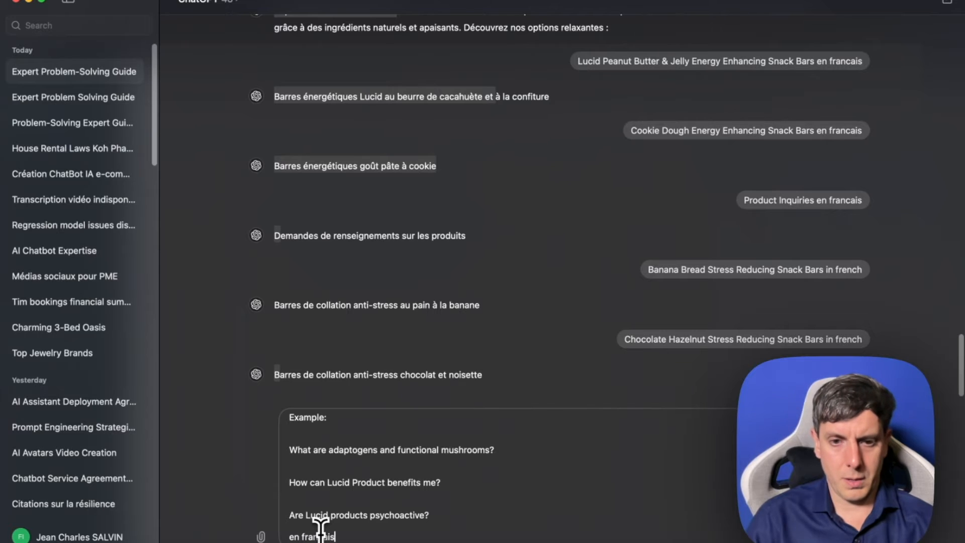
{"action": "type", "text": "en francais"}
{"action": "key", "text": "Return"}
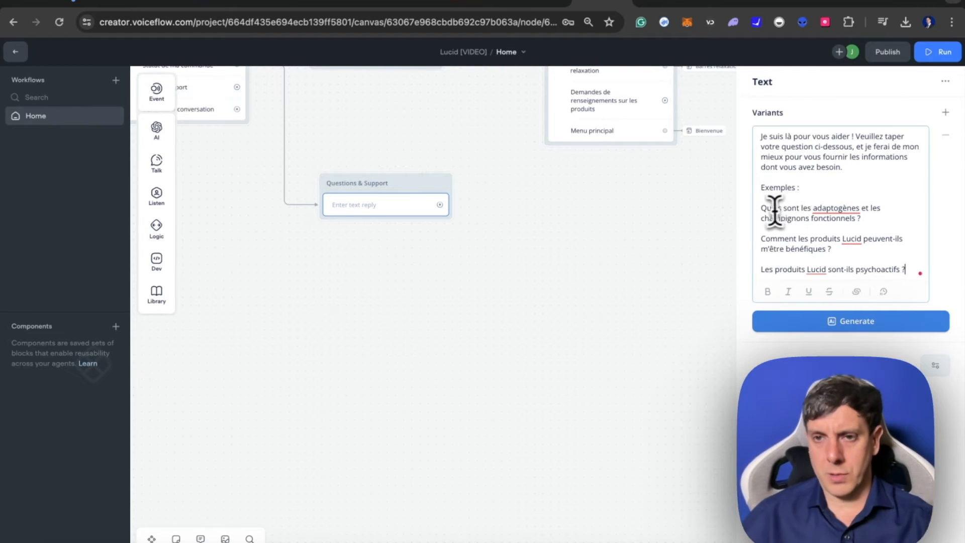
{"action": "left_click_drag", "start_coordinate": [761, 208], "coordinate": [907, 272]}
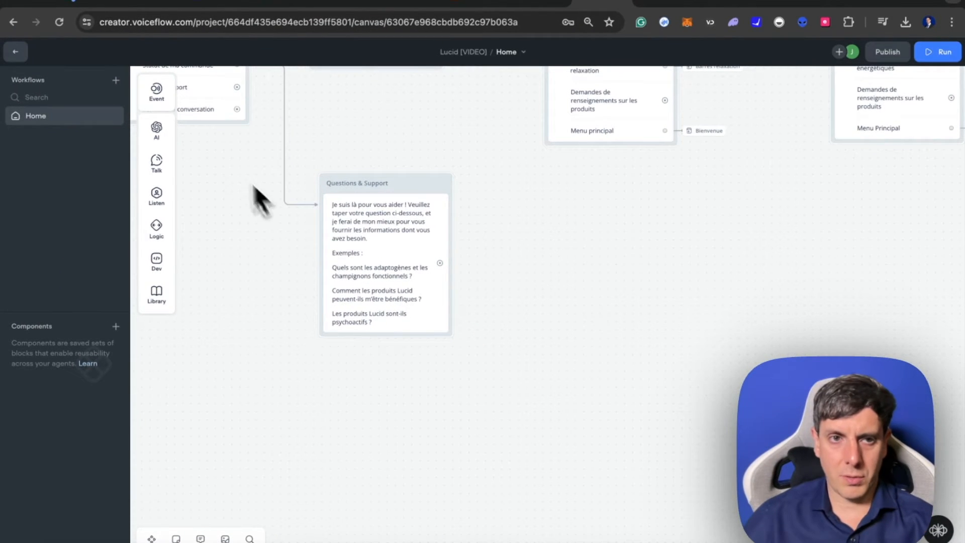
- Add a Capture step to the Questions & Support block that saves the entire user reply to a new variable named "Question"
{"action": "mouse_move", "coordinate": [166, 158]}
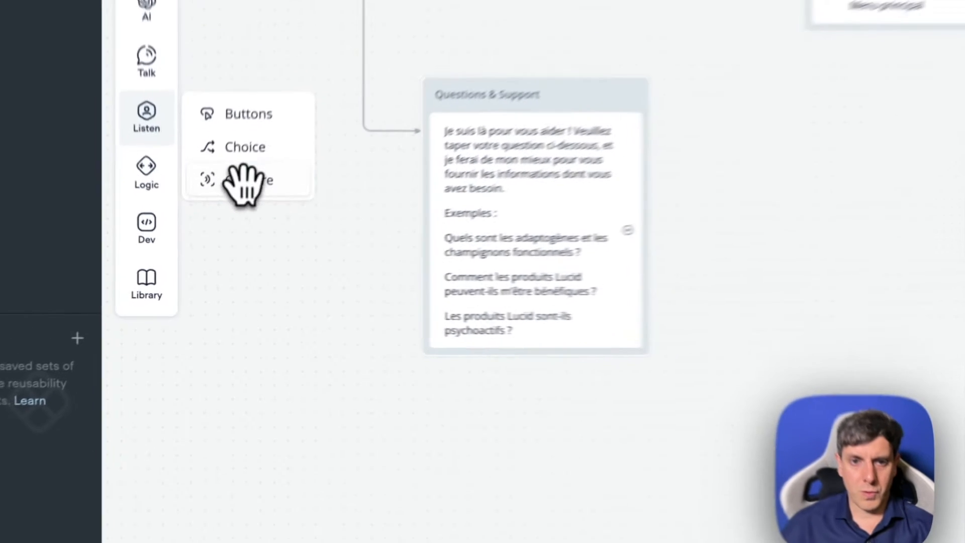
{"action": "left_click_drag", "start_coordinate": [209, 233], "coordinate": [386, 352]}
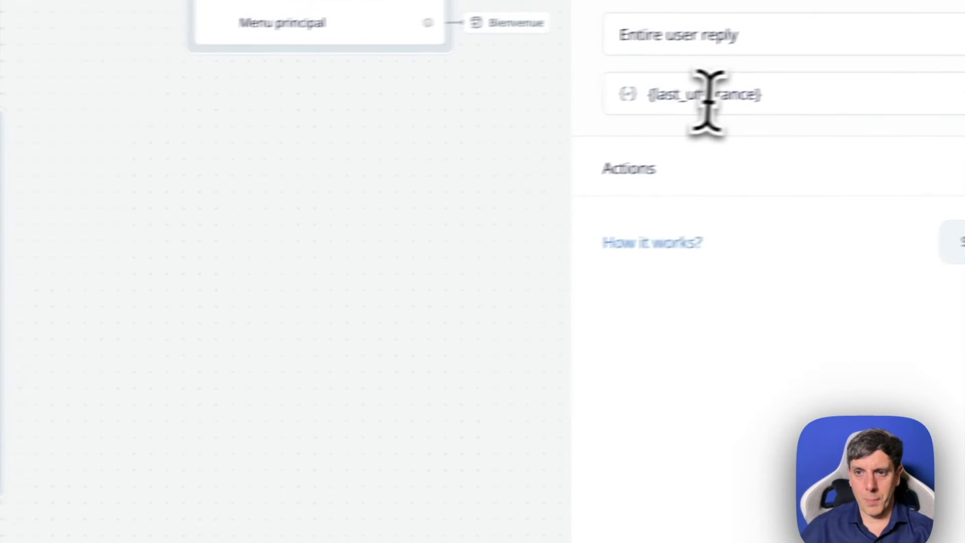
{"action": "left_click", "coordinate": [707, 98]}
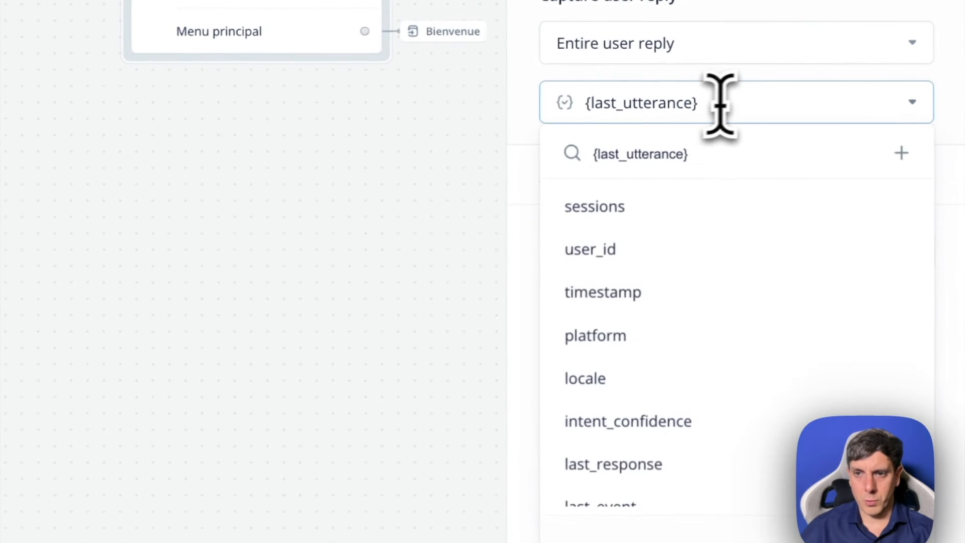
{"action": "left_click", "coordinate": [749, 513]}
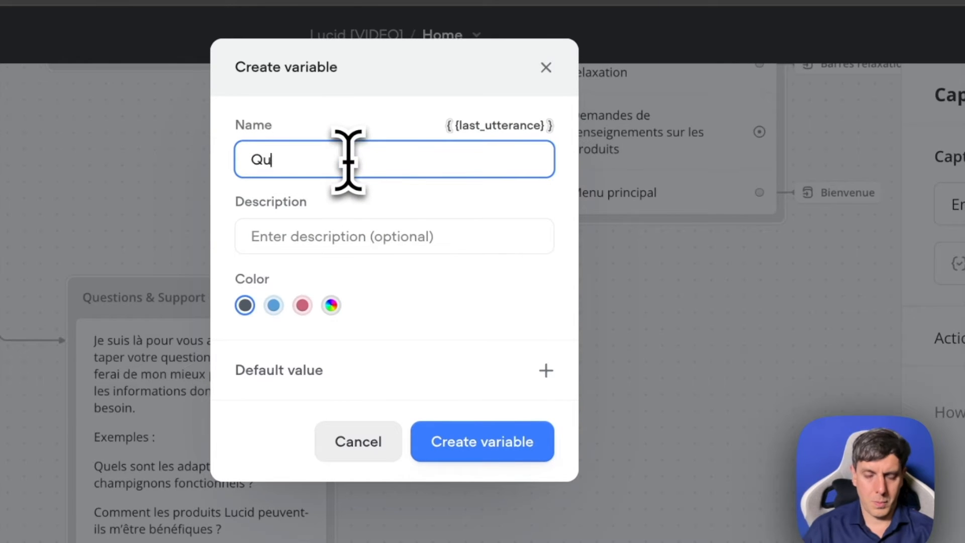
{"action": "left_click", "coordinate": [343, 122]}
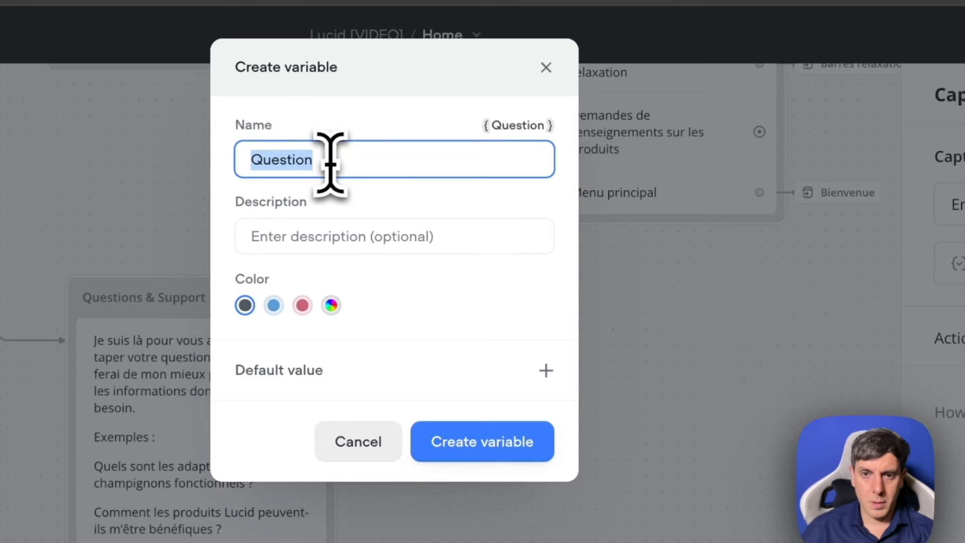
{"action": "left_click", "coordinate": [484, 442]}
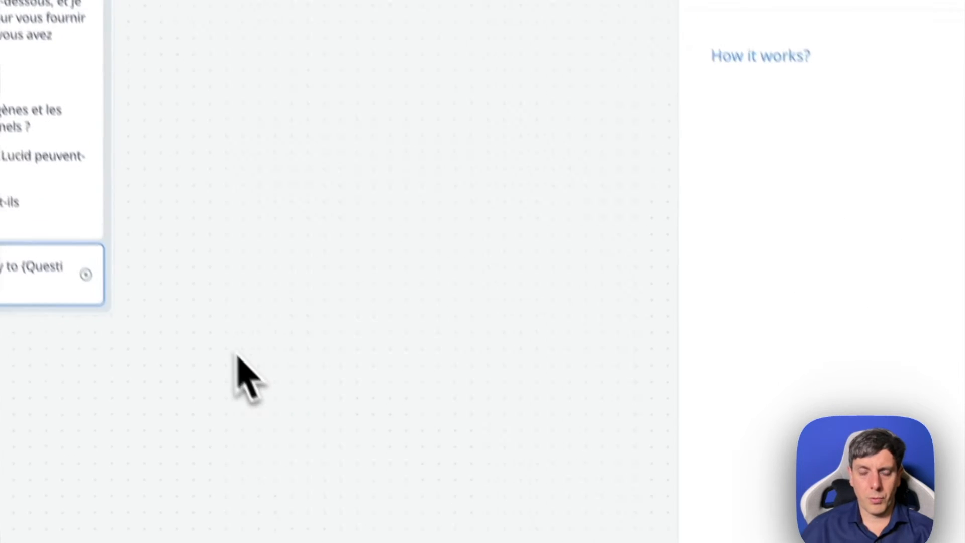
- Review the message text and the Capture step of the Questions & Support block
{"action": "left_click", "coordinate": [201, 319]}
{"action": "scroll", "coordinate": [186, 307], "scroll_direction": "left", "scroll_amount": 5}
{"action": "scroll", "coordinate": [186, 308], "scroll_direction": "up", "scroll_amount": 1}
{"action": "scroll", "coordinate": [245, 390], "scroll_direction": "up", "scroll_amount": 2}
{"action": "scroll", "coordinate": [245, 389], "scroll_direction": "right", "scroll_amount": 3}
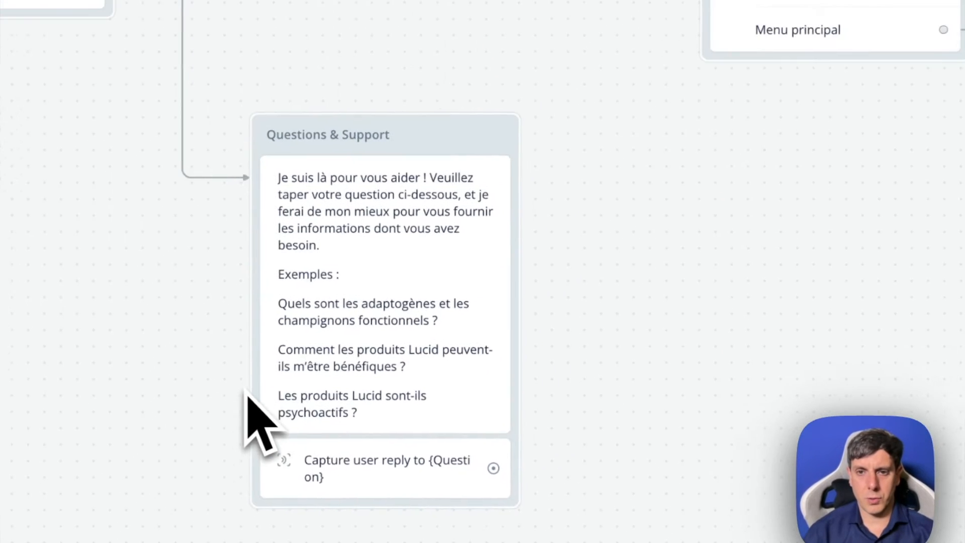
{"action": "scroll", "coordinate": [246, 390], "scroll_direction": "down", "scroll_amount": 1}
{"action": "left_click", "coordinate": [253, 317]}
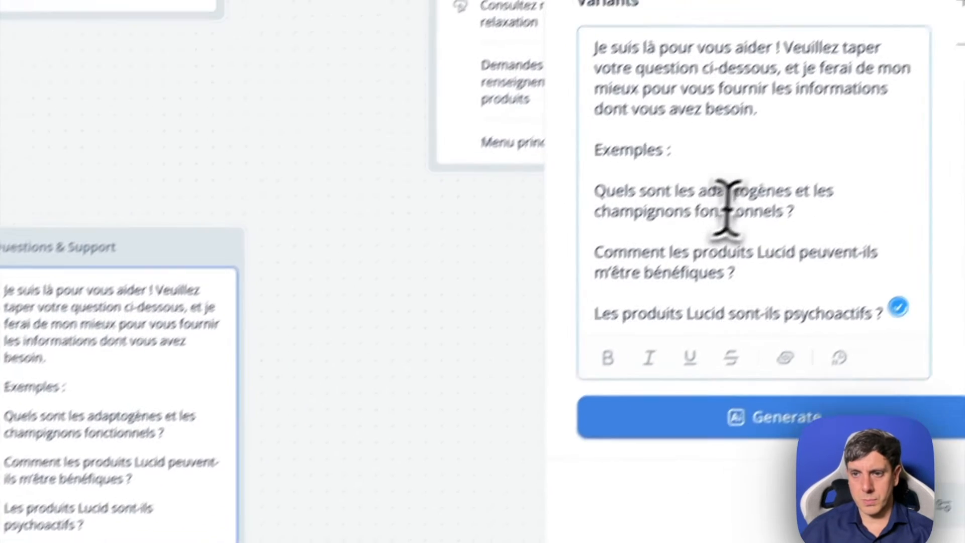
{"action": "left_click_drag", "start_coordinate": [961, 65], "coordinate": [741, 50]}
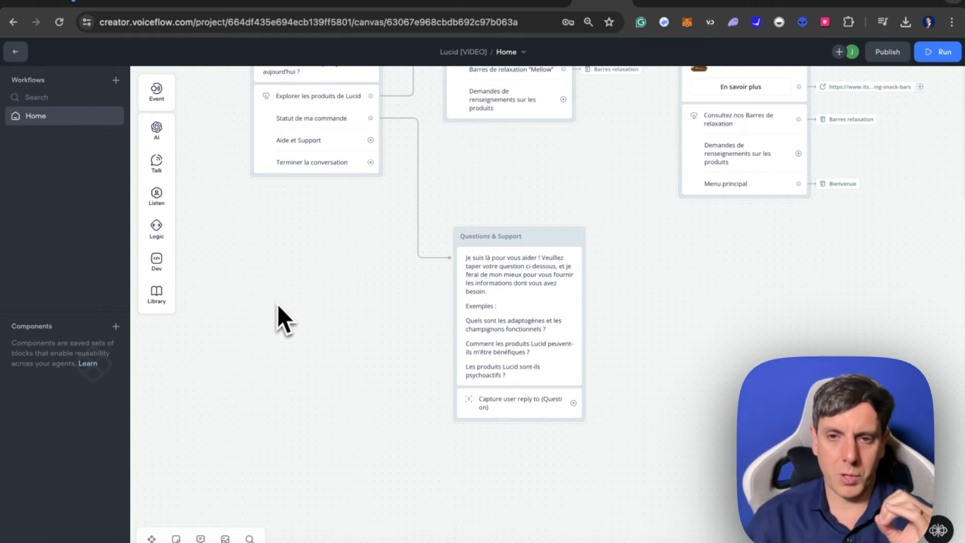
- Place an Intent event on the canvas below the Start block and begin creating a new trigger intent for it
{"action": "scroll", "coordinate": [277, 304], "scroll_direction": "left", "scroll_amount": 5}
{"action": "scroll", "coordinate": [278, 304], "scroll_direction": "up", "scroll_amount": 2}
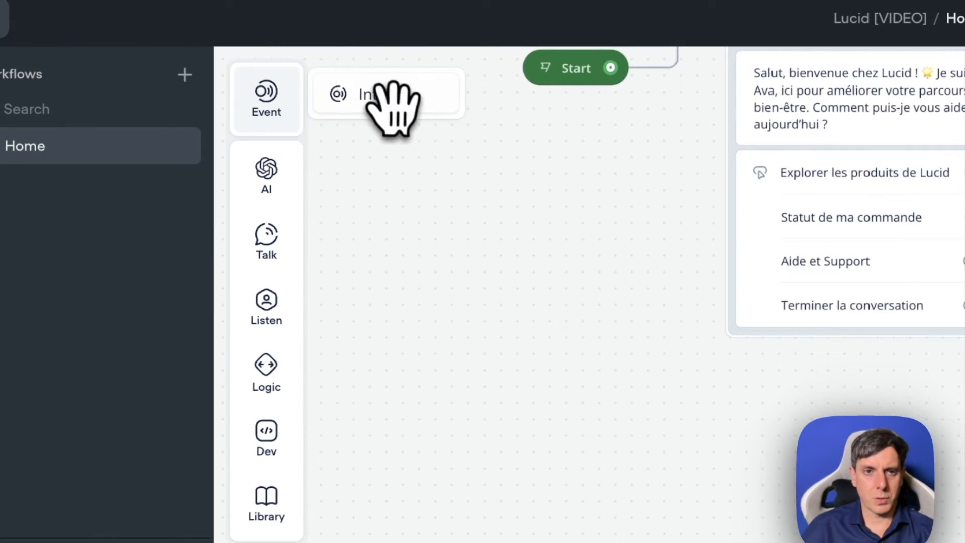
{"action": "mouse_move", "coordinate": [295, 101]}
{"action": "left_click_drag", "start_coordinate": [377, 92], "coordinate": [528, 435]}
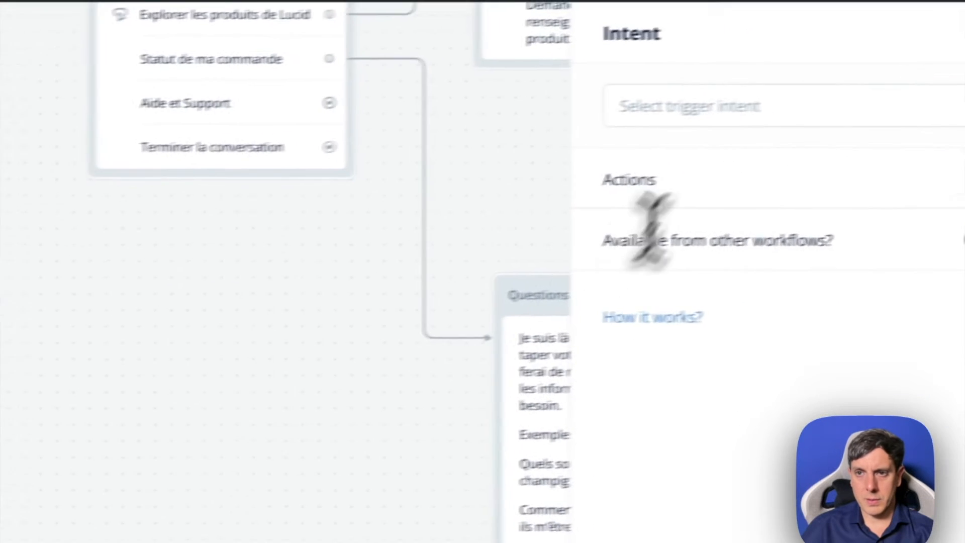
{"action": "left_click", "coordinate": [648, 108]}
{"action": "left_click", "coordinate": [722, 284]}
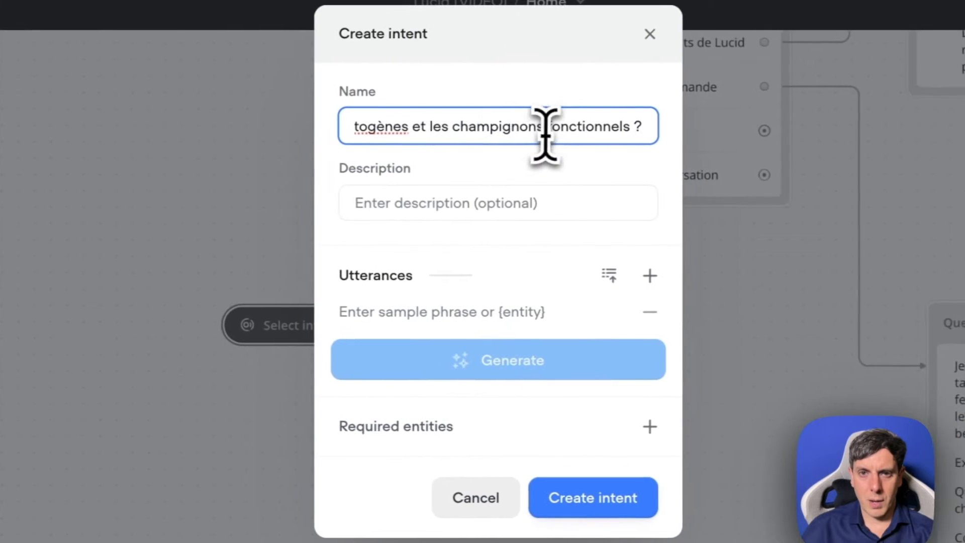
- Name the new intent "Quels sont les adaptogènes et les champignons fonctionnels", without the question mark
{"action": "left_click_drag", "start_coordinate": [545, 135], "coordinate": [246, 116]}
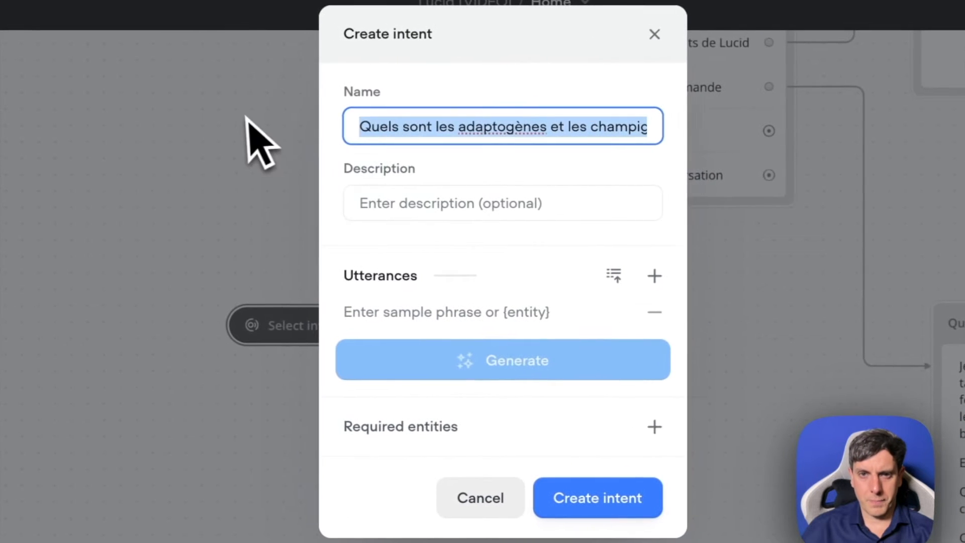
{"action": "left_click", "coordinate": [473, 131]}
{"action": "left_click_drag", "start_coordinate": [547, 131], "coordinate": [661, 144]}
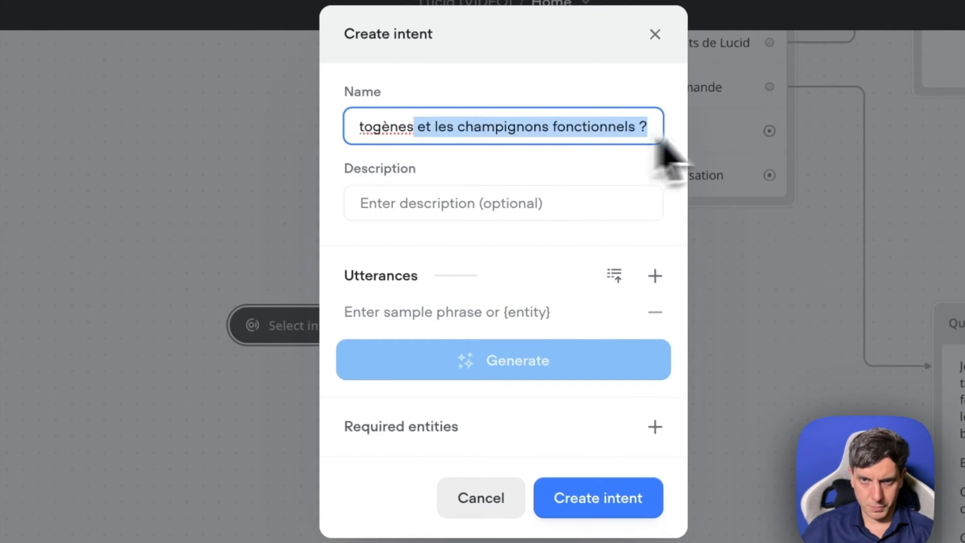
{"action": "left_click", "coordinate": [646, 127]}
{"action": "key", "text": "BackSpace"}
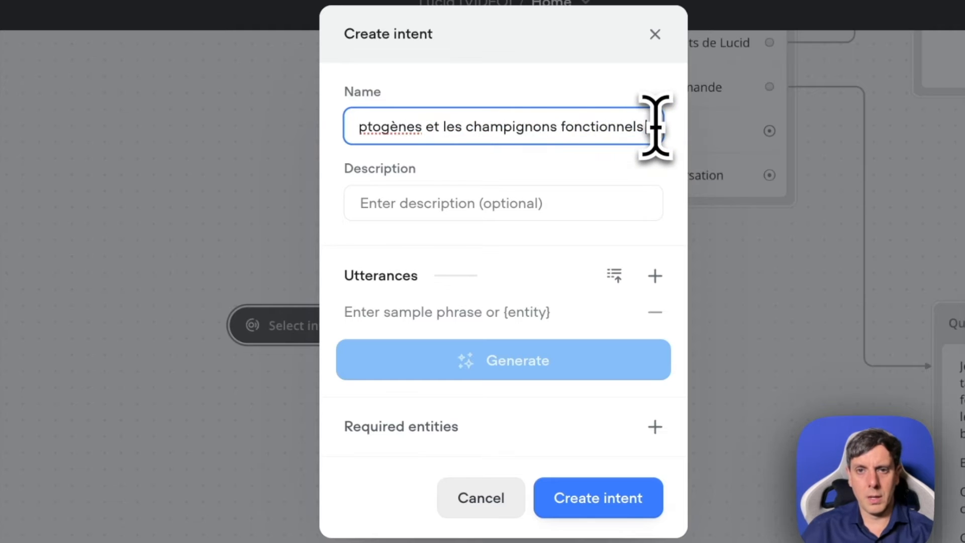
- Generate 5 sample phrases as utterances, create the intent, and select its event on the canvas
{"action": "left_click", "coordinate": [448, 204]}
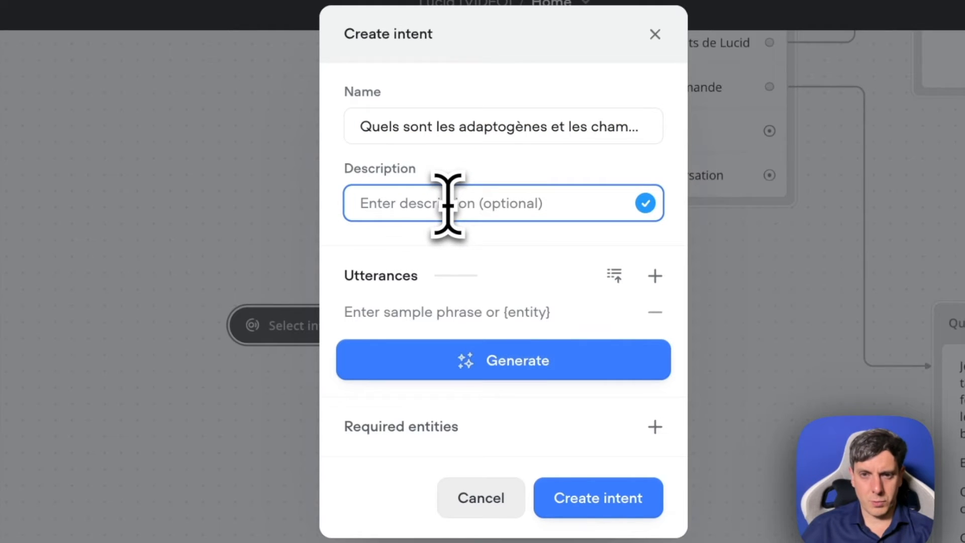
{"action": "left_click", "coordinate": [513, 365]}
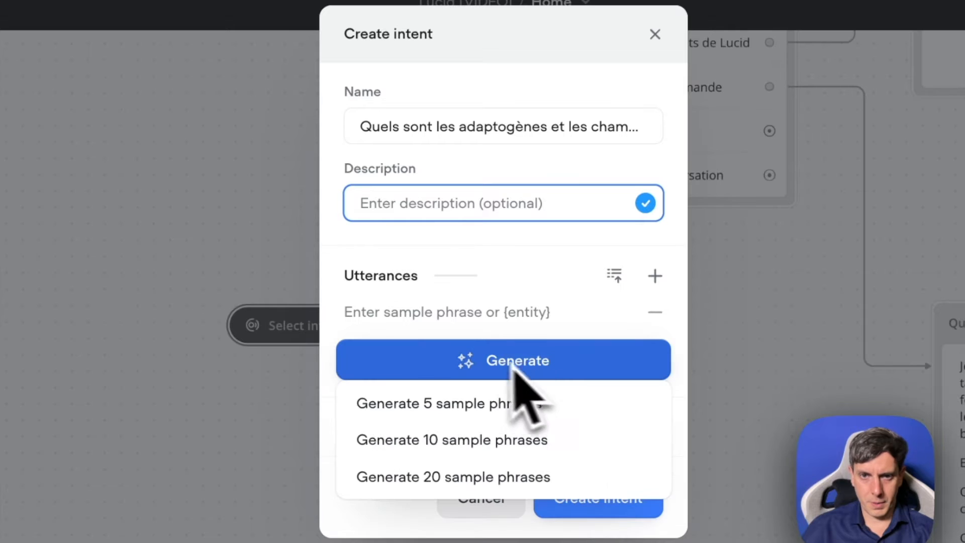
{"action": "left_click", "coordinate": [477, 404]}
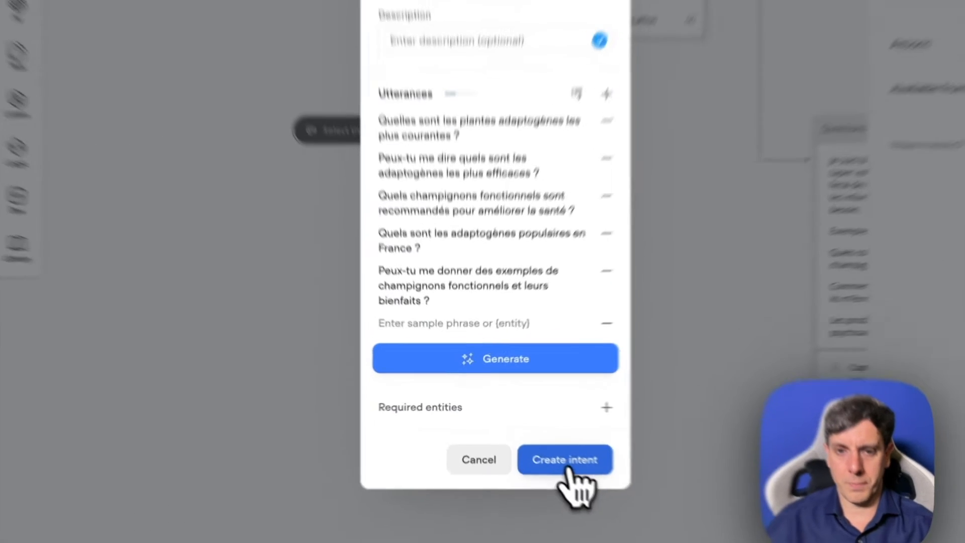
{"action": "left_click", "coordinate": [567, 466]}
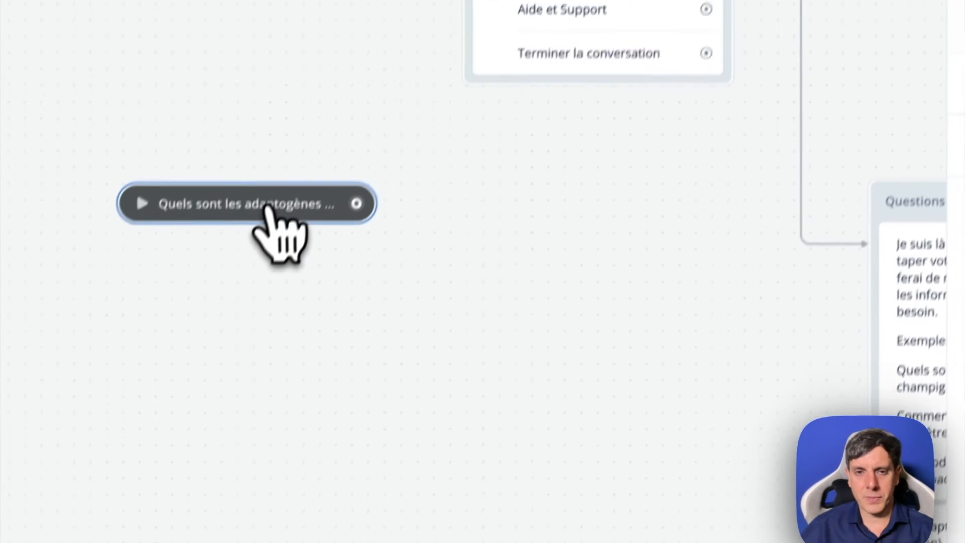
{"action": "left_click", "coordinate": [269, 207]}
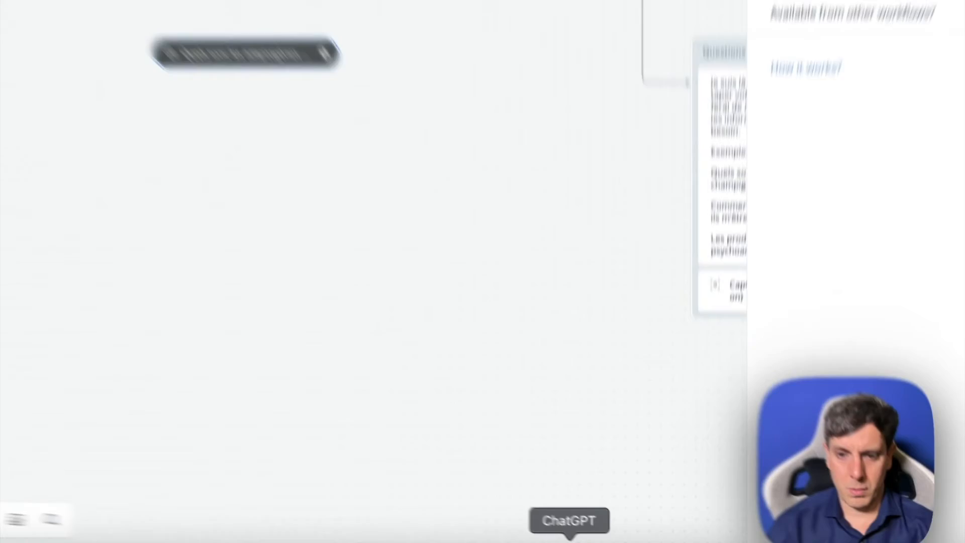
{"action": "left_click", "coordinate": [611, 539]}
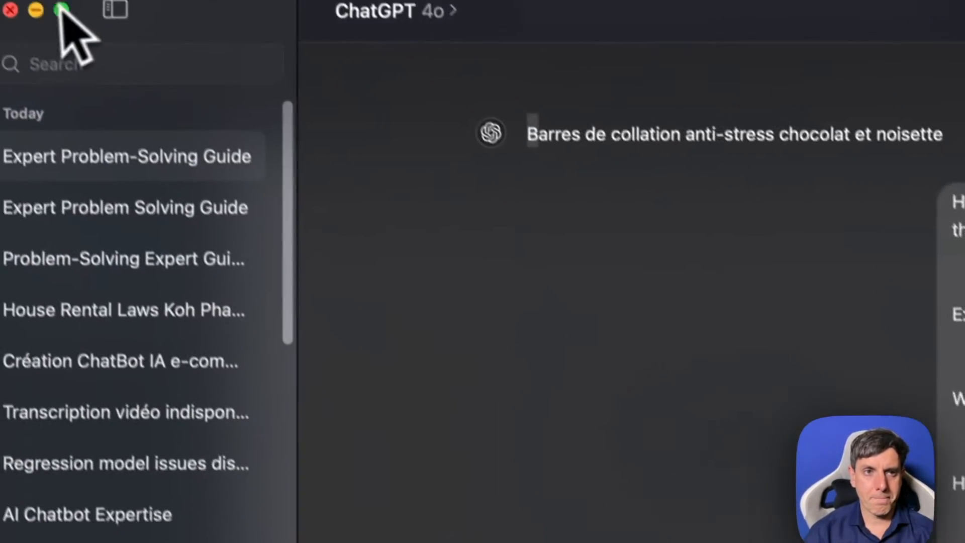
{"action": "left_click", "coordinate": [34, 9]}
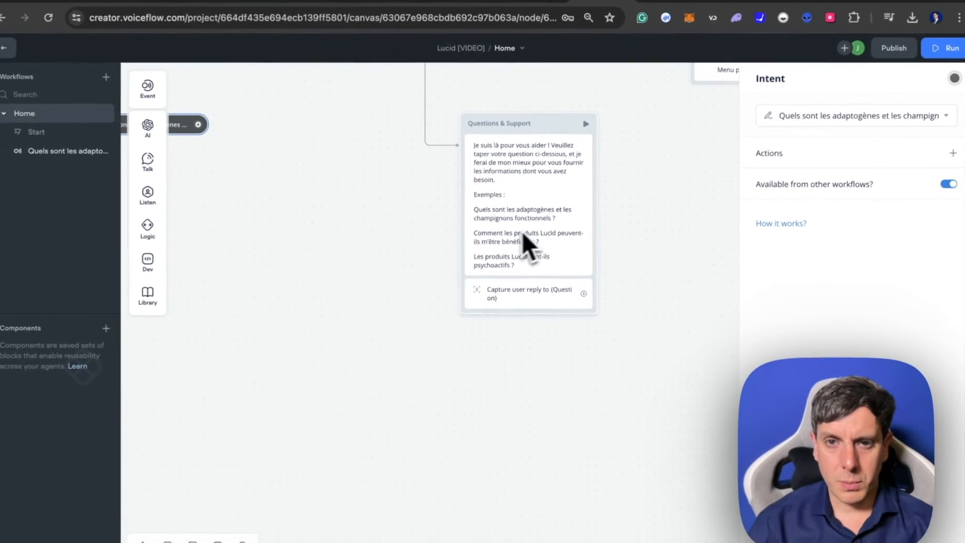
{"action": "scroll", "coordinate": [424, 240], "scroll_direction": "left", "scroll_amount": 3}
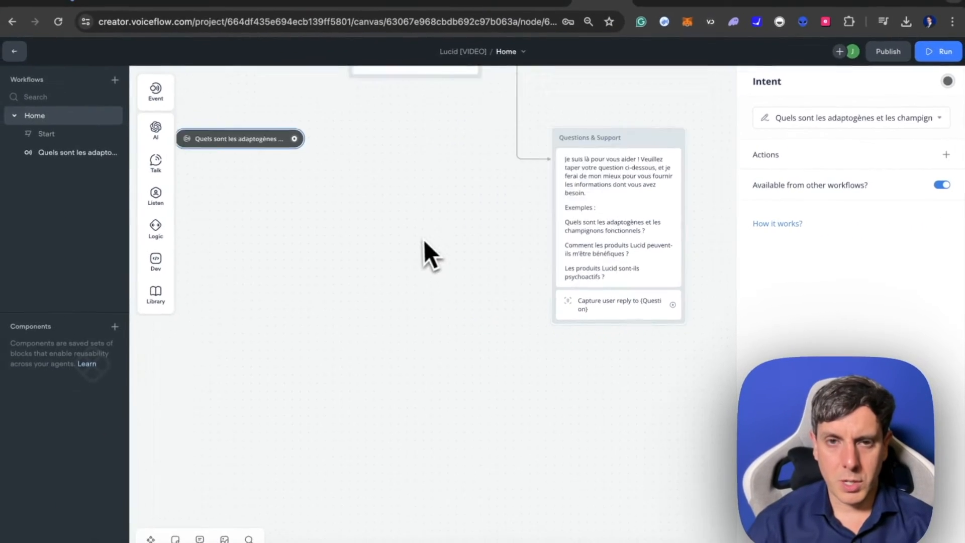
{"action": "scroll", "coordinate": [423, 240], "scroll_direction": "left", "scroll_amount": 2}
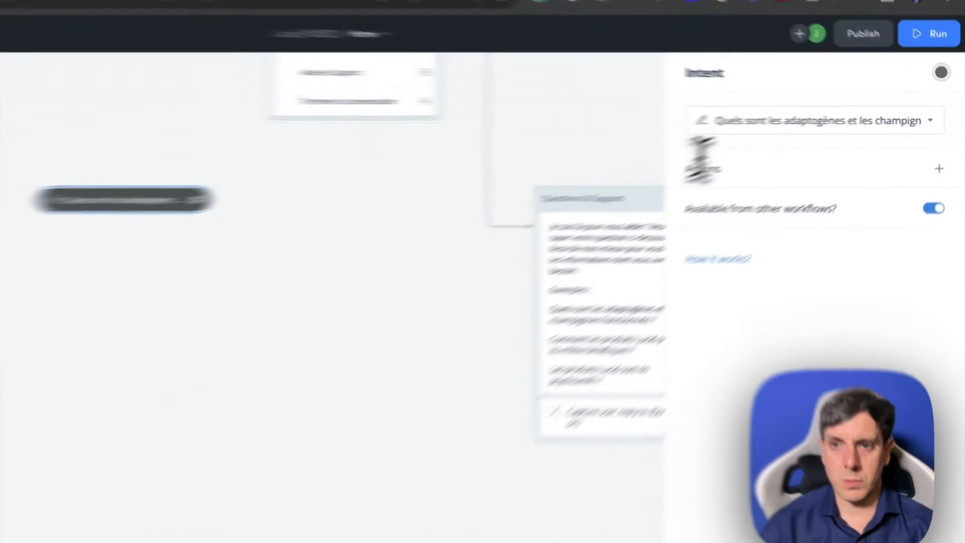
- Copy the intent's name and ask ChatGPT in French for a professional, educational and reassuring answer on "Quels sont les adaptogènes et les champignons fonctionnels"
{"action": "left_click", "coordinate": [837, 117]}
{"action": "key", "text": "super+c"}
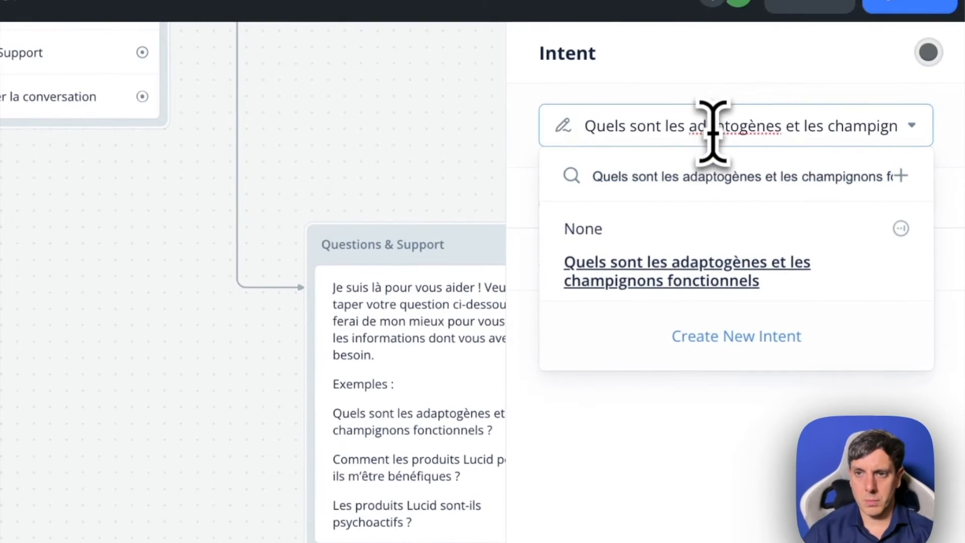
{"action": "triple_click", "coordinate": [713, 130]}
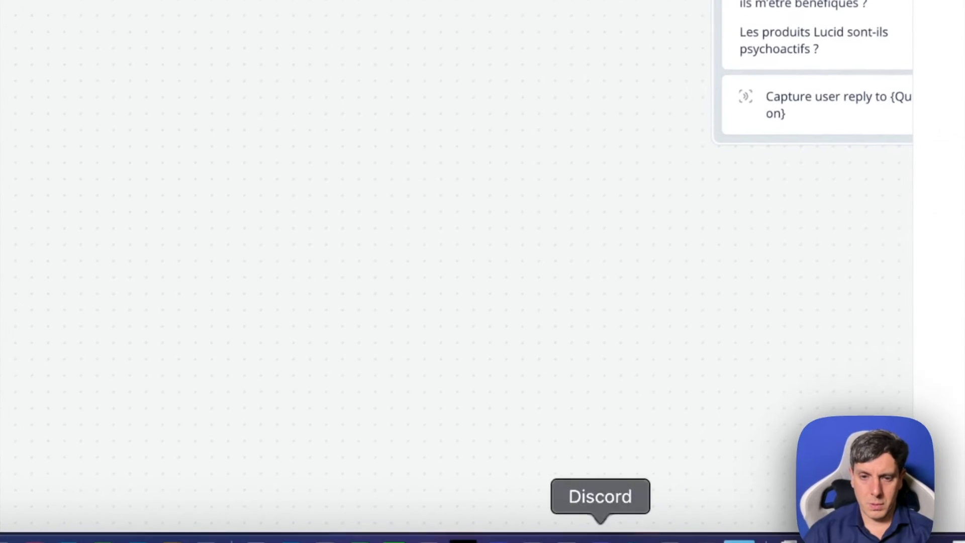
{"action": "left_click", "coordinate": [413, 542]}
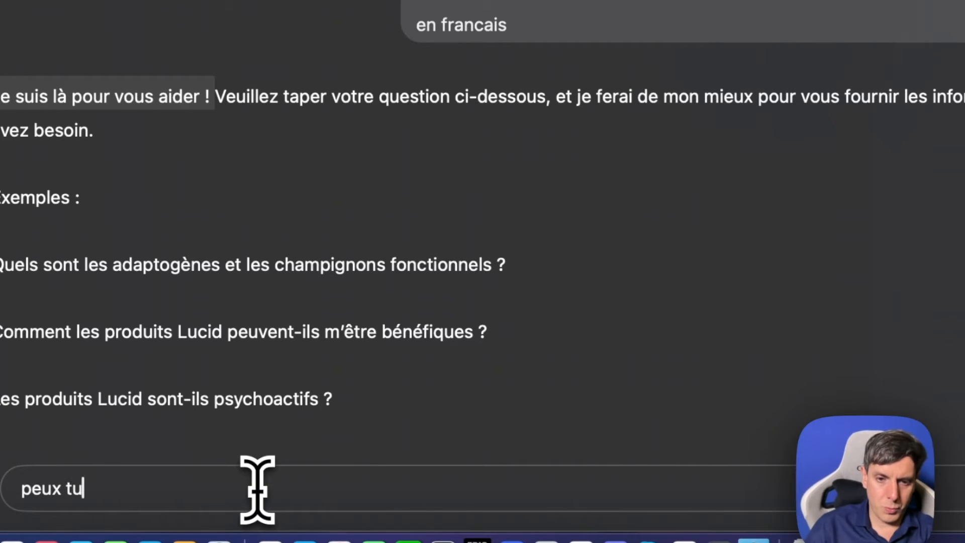
{"action": "type", "text": "peux tu me donner une reponse p"}
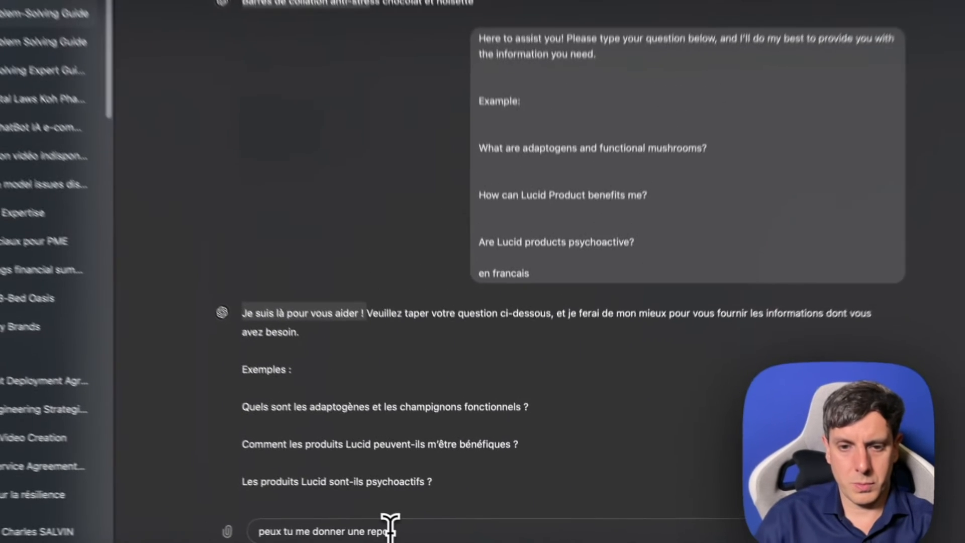
{"action": "type", "text": "rofessionel et educative rassurante sur"}
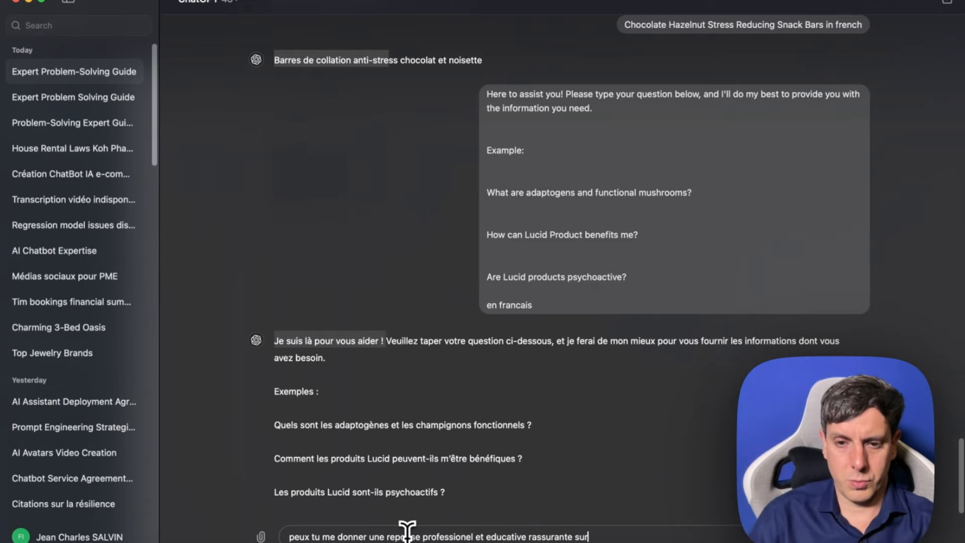
{"action": "type", "text": ": \""}
{"action": "key", "text": "super+v"}
{"action": "type", "text": "\""}
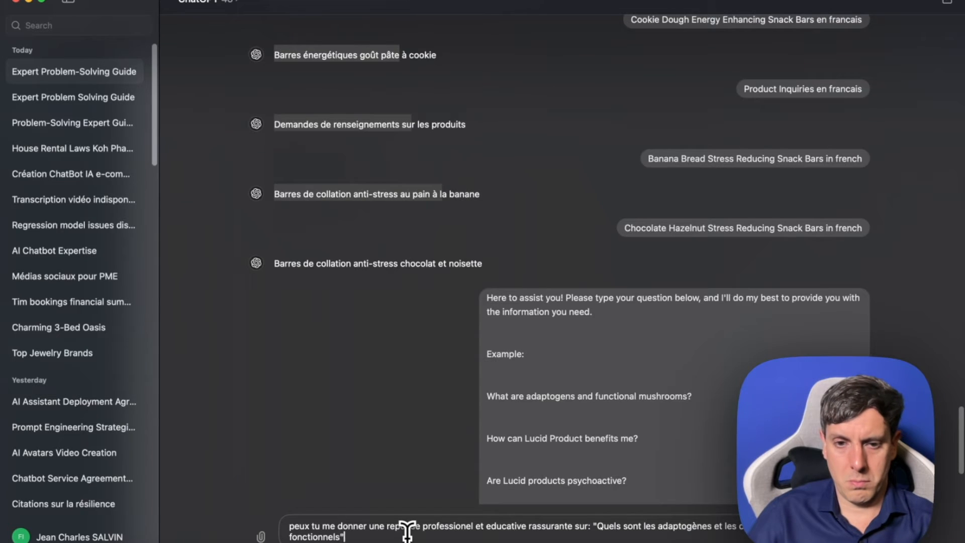
{"action": "key", "text": "Return"}
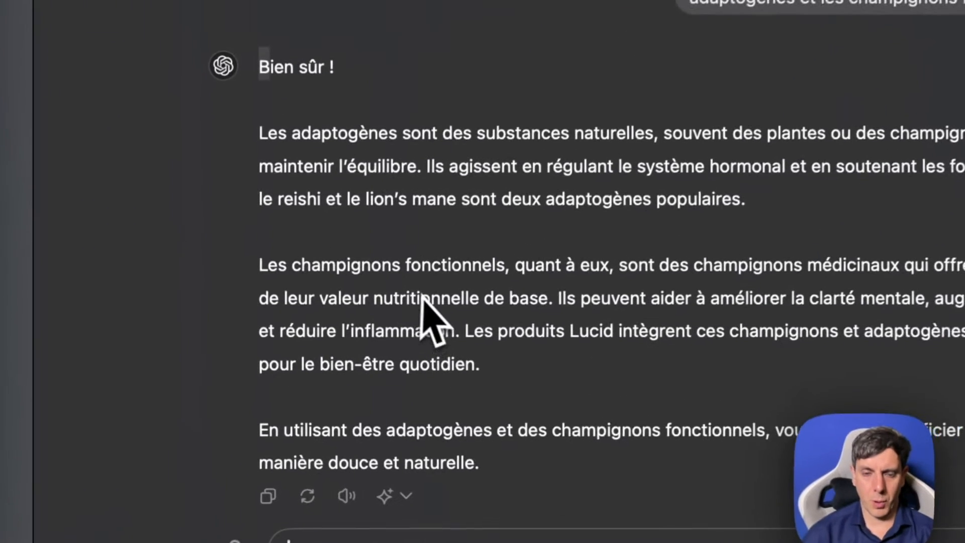
- Copy ChatGPT's answer without "Bien sûr !" and place it in Voiceflow as the reply of a new Text block below the intent
{"action": "left_click_drag", "start_coordinate": [256, 126], "coordinate": [495, 470]}
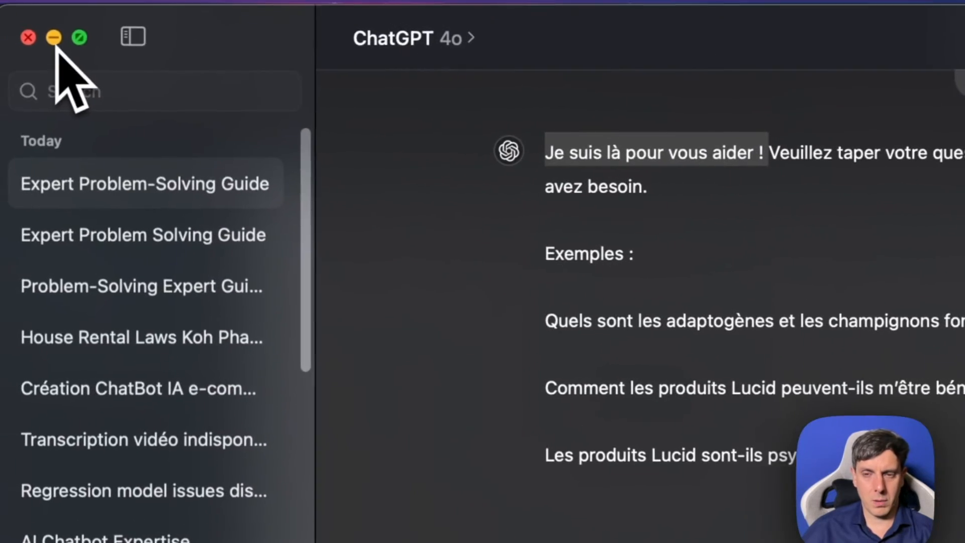
{"action": "left_click", "coordinate": [59, 40]}
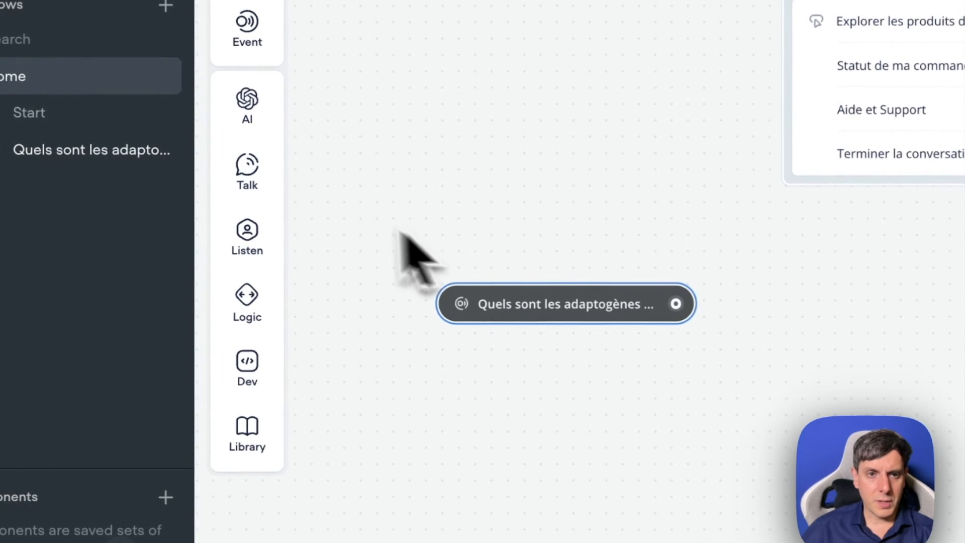
{"action": "mouse_move", "coordinate": [218, 163]}
{"action": "left_click_drag", "start_coordinate": [352, 171], "coordinate": [318, 291]}
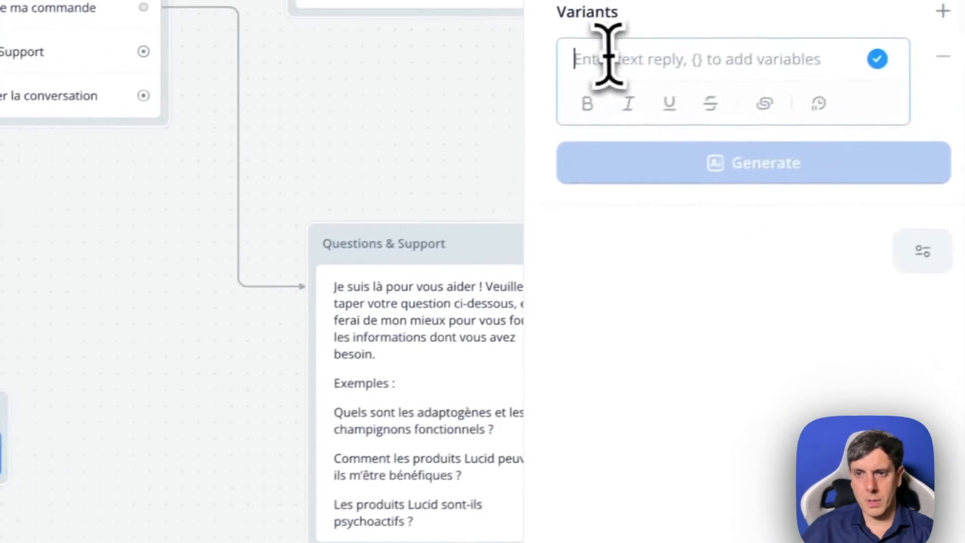
{"action": "key", "text": "ctrl+v"}
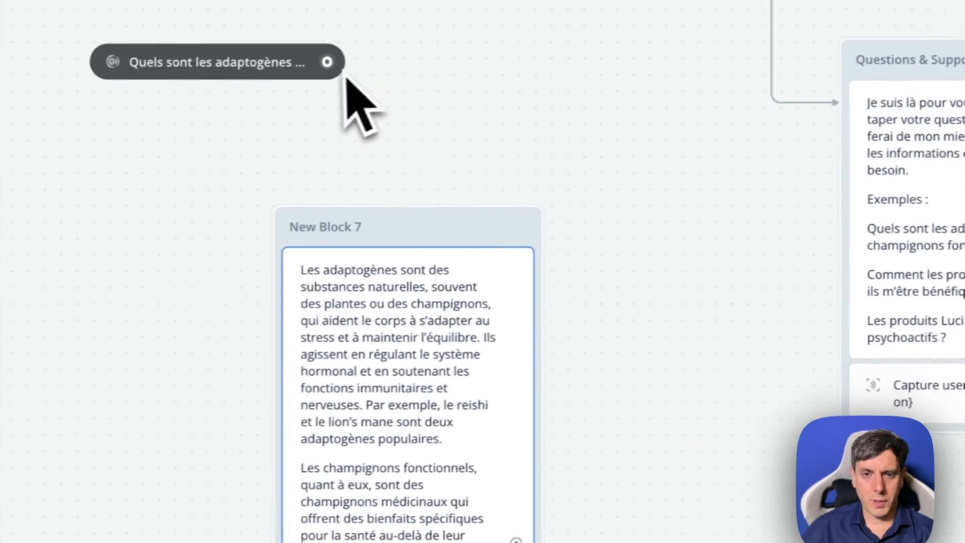
- Connect the adaptogènes intent event to the new text block holding its answer
{"action": "mouse_move", "coordinate": [345, 75]}
{"action": "left_mouse_down"}
{"action": "mouse_move", "coordinate": [368, 98]}
{"action": "mouse_move", "coordinate": [339, 217]}
{"action": "left_mouse_up"}
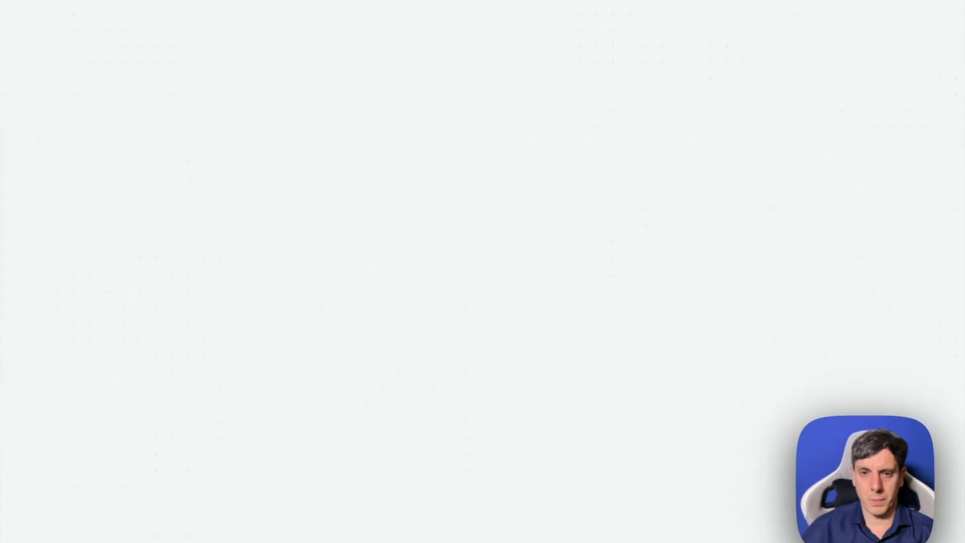
{"action": "scroll", "coordinate": [472, 272], "scroll_direction": "up", "scroll_amount": 3}
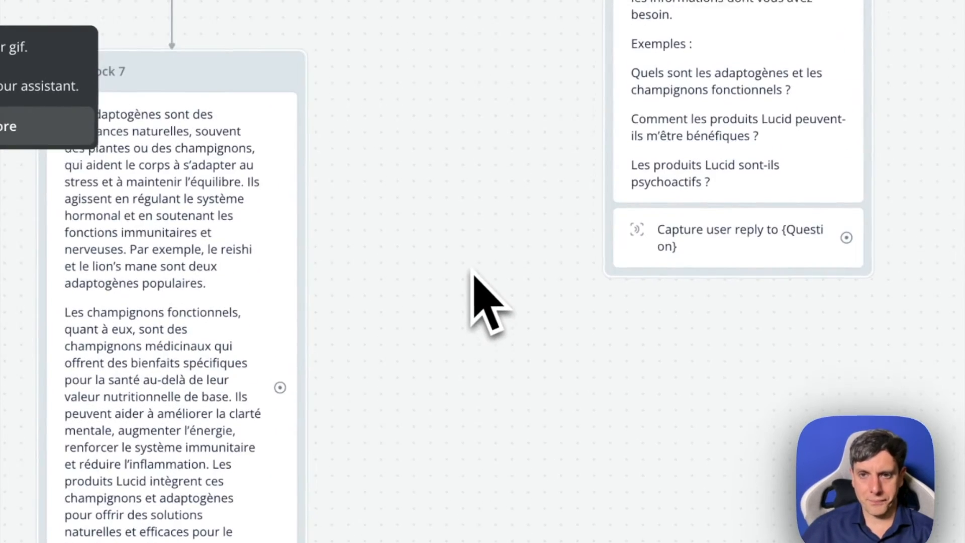
{"action": "scroll", "coordinate": [475, 276], "scroll_direction": "up", "scroll_amount": 5}
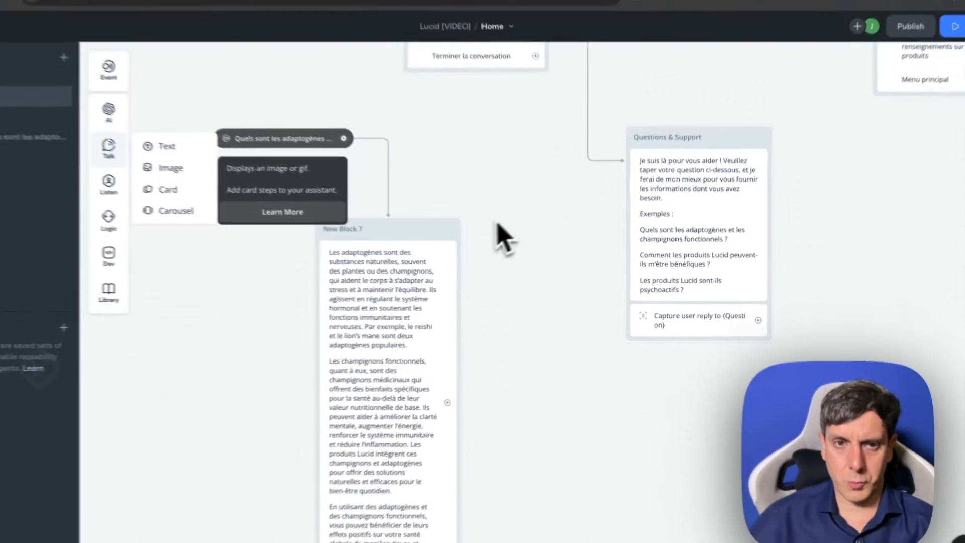
- Run the prototype, send "Quels sont les adaptogènes et les champignons fonctionnels" as the test message, and review the reply in the dialog
{"action": "scroll", "coordinate": [502, 221], "scroll_direction": "left", "scroll_amount": 5}
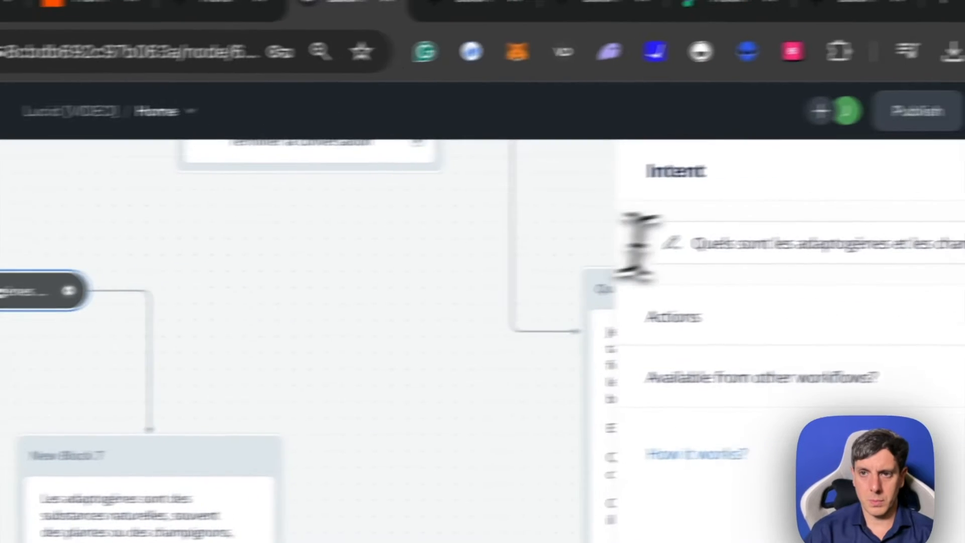
{"action": "left_click", "coordinate": [684, 251]}
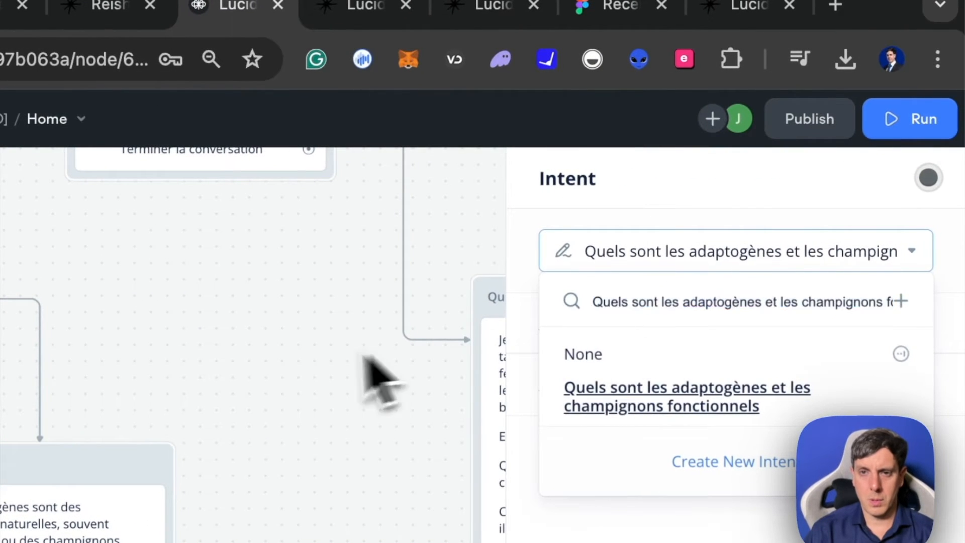
{"action": "left_click", "coordinate": [366, 358]}
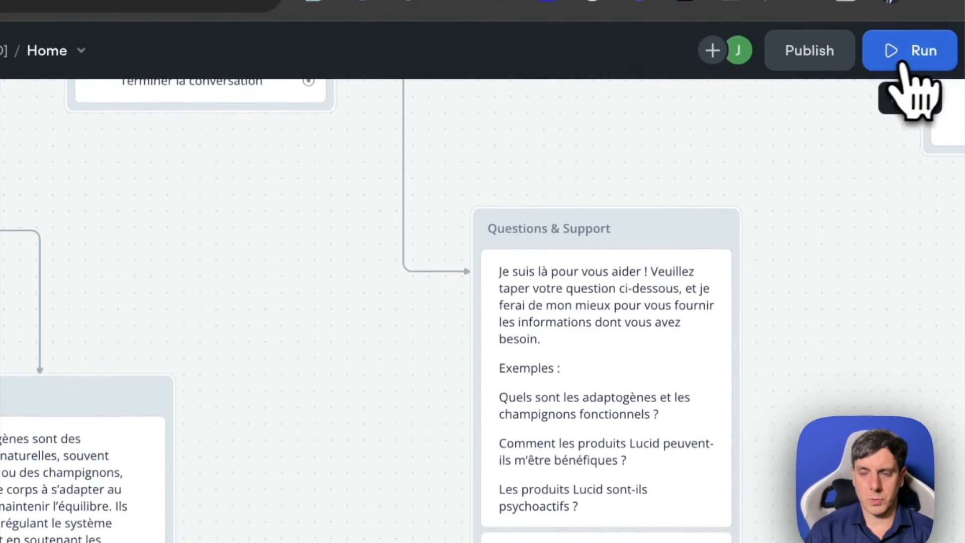
{"action": "left_click", "coordinate": [902, 63]}
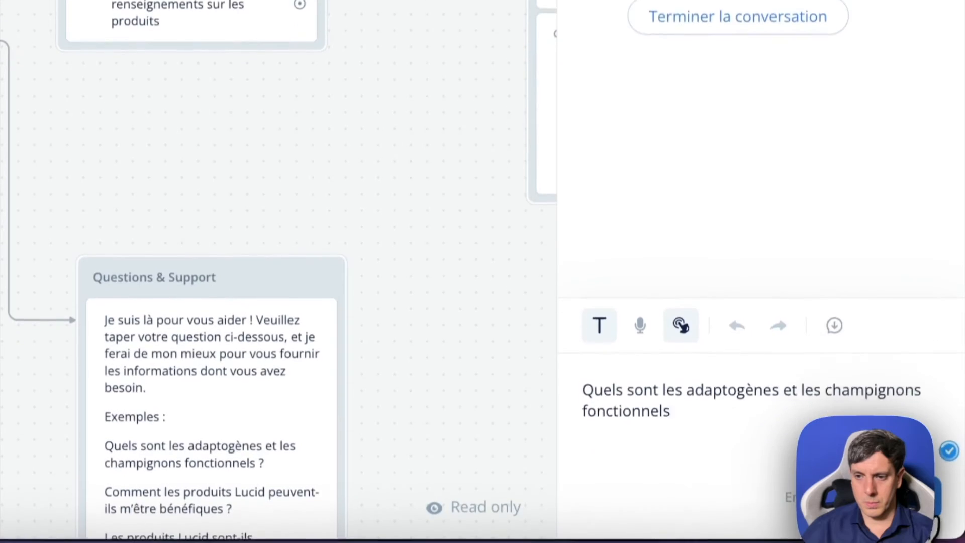
{"action": "key", "text": "Return"}
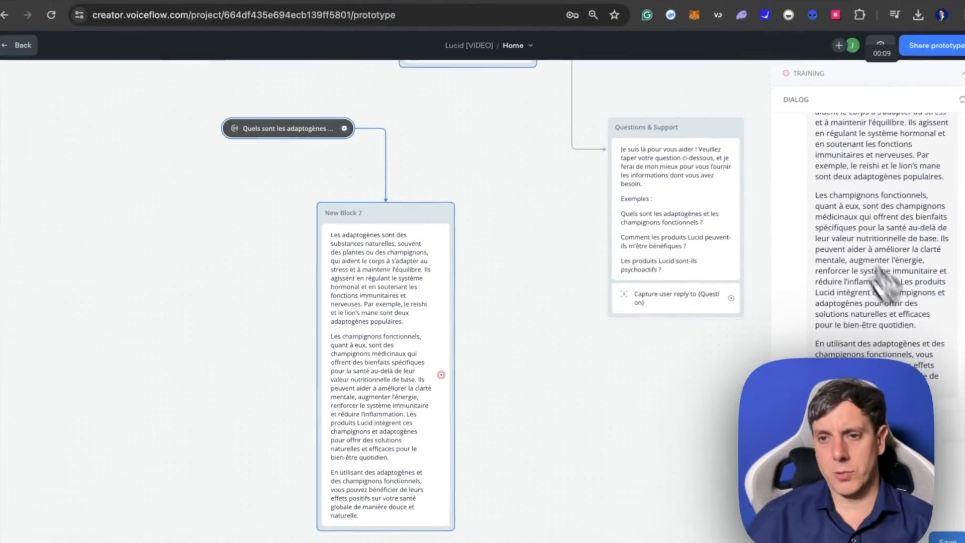
{"action": "scroll", "coordinate": [880, 279], "scroll_direction": "up", "scroll_amount": 5}
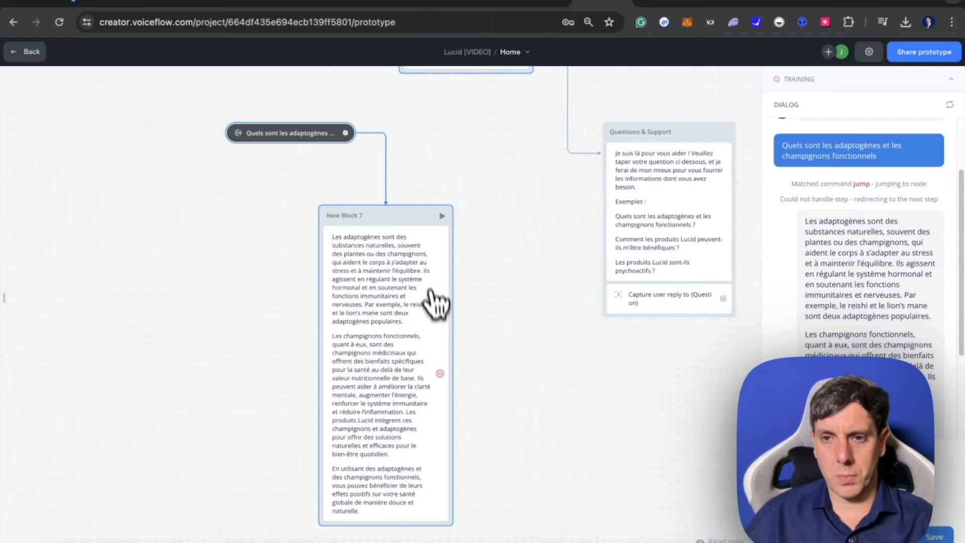
{"action": "scroll", "coordinate": [894, 318], "scroll_direction": "down", "scroll_amount": 3}
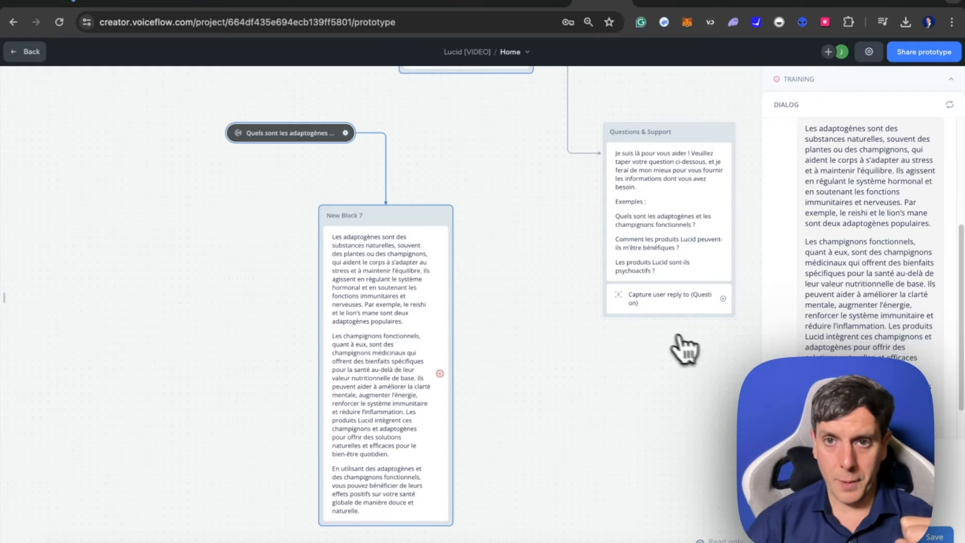
- Return to the Home workflow canvas and add a Response AI step as a new block below the Questions & Support block
{"action": "scroll", "coordinate": [676, 382], "scroll_direction": "right", "scroll_amount": 5}
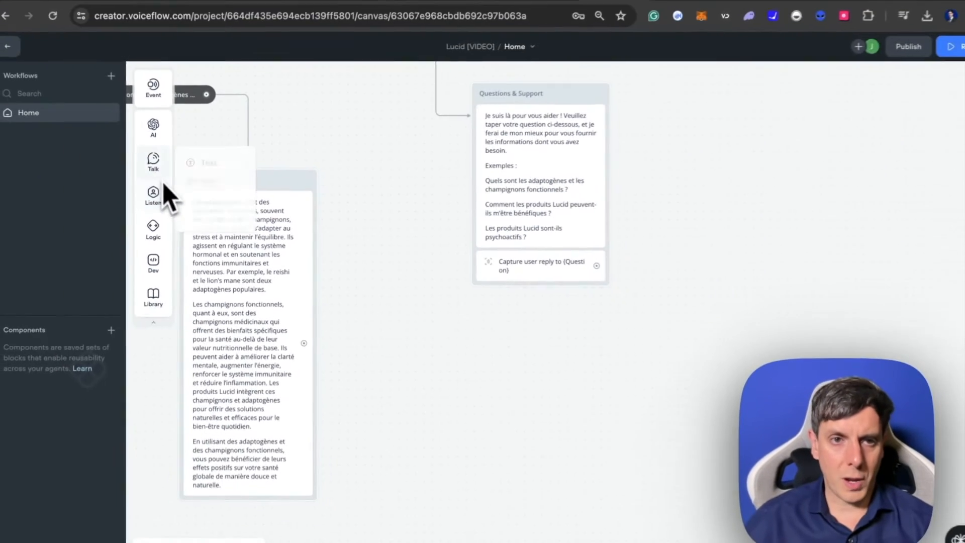
{"action": "mouse_move", "coordinate": [159, 147]}
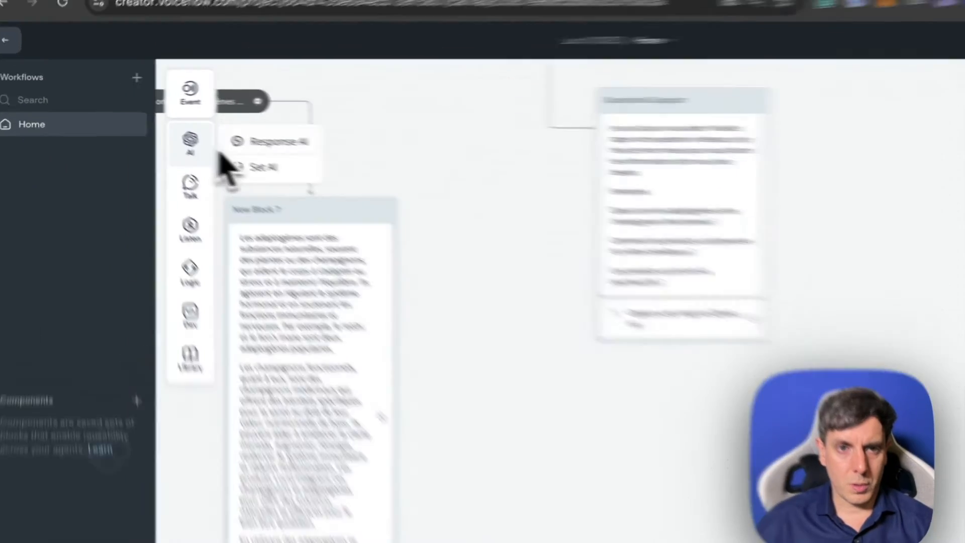
{"action": "left_click_drag", "start_coordinate": [219, 130], "coordinate": [525, 345]}
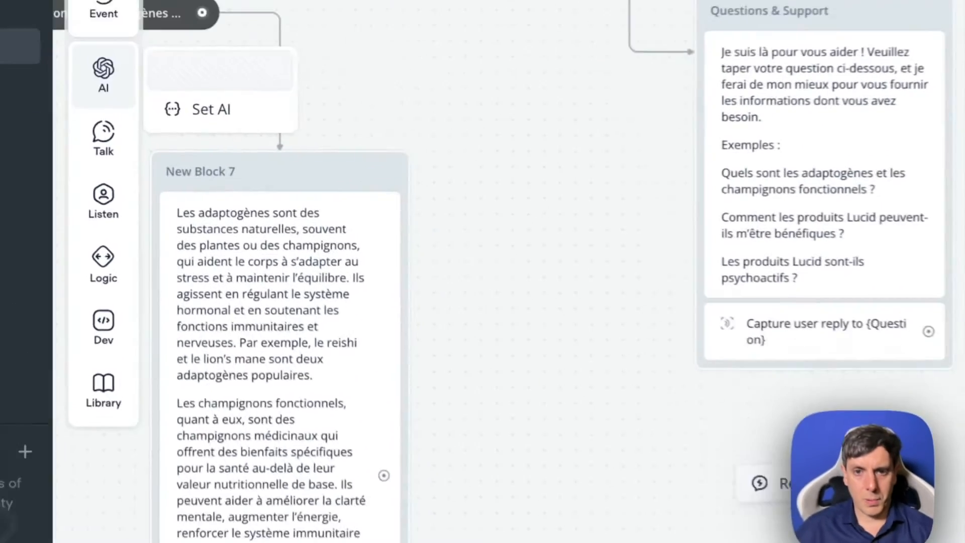
{"action": "left_click_drag", "start_coordinate": [810, 480], "coordinate": [815, 477]}
{"action": "double_click", "coordinate": [767, 488]}
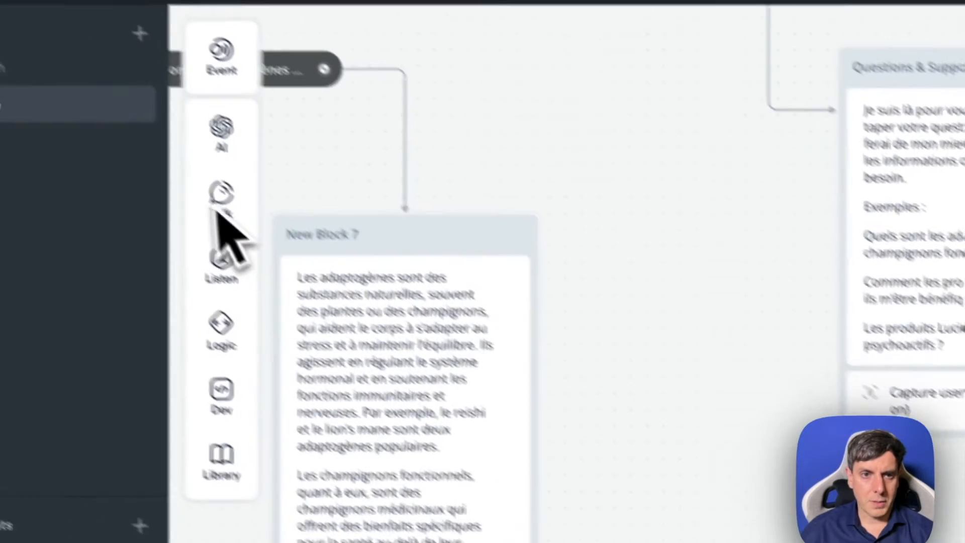
{"action": "mouse_move", "coordinate": [286, 233]}
{"action": "mouse_move", "coordinate": [276, 297]}
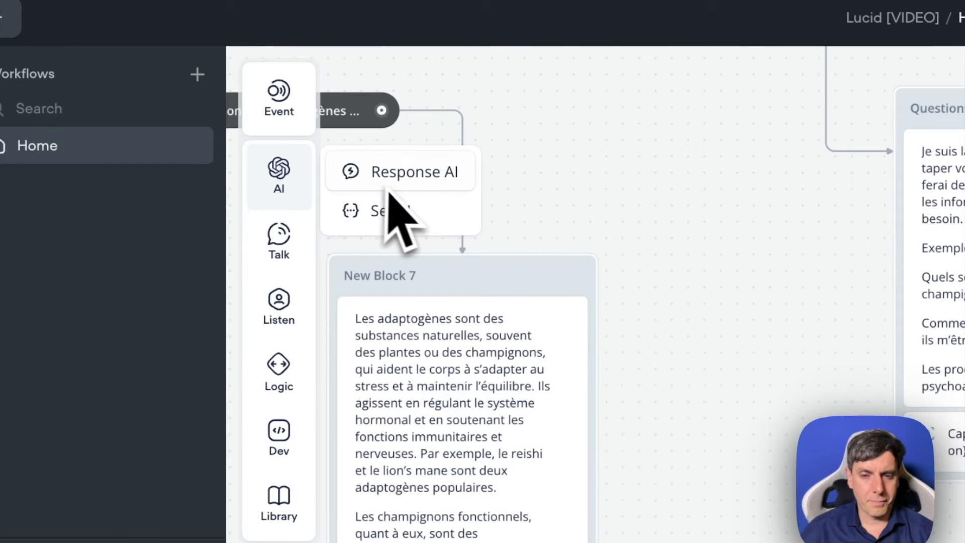
{"action": "left_click_drag", "start_coordinate": [394, 189], "coordinate": [311, 366]}
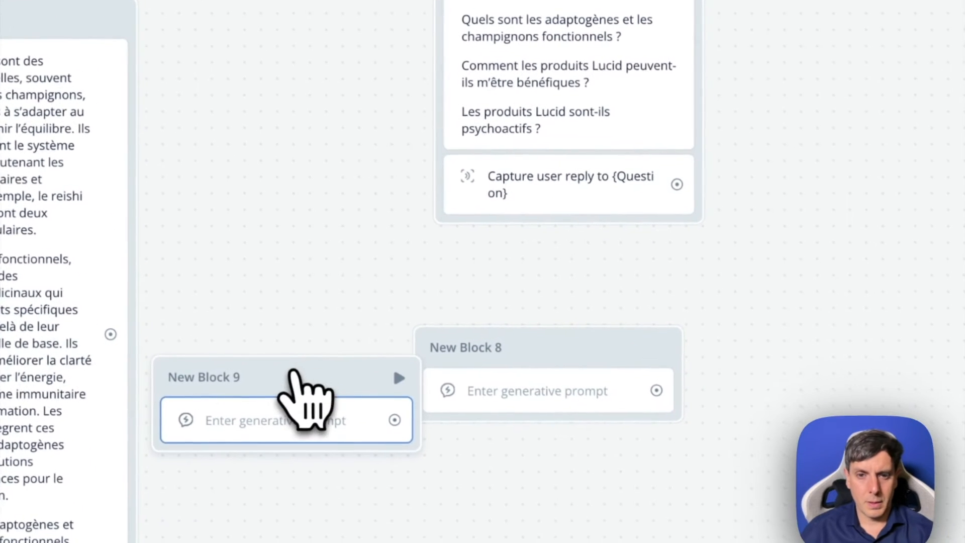
{"action": "key", "text": "Delete"}
- Set the new Response AI step's data source to Knowledge Base and use the {Question} variable as its question
{"action": "left_click", "coordinate": [524, 371]}
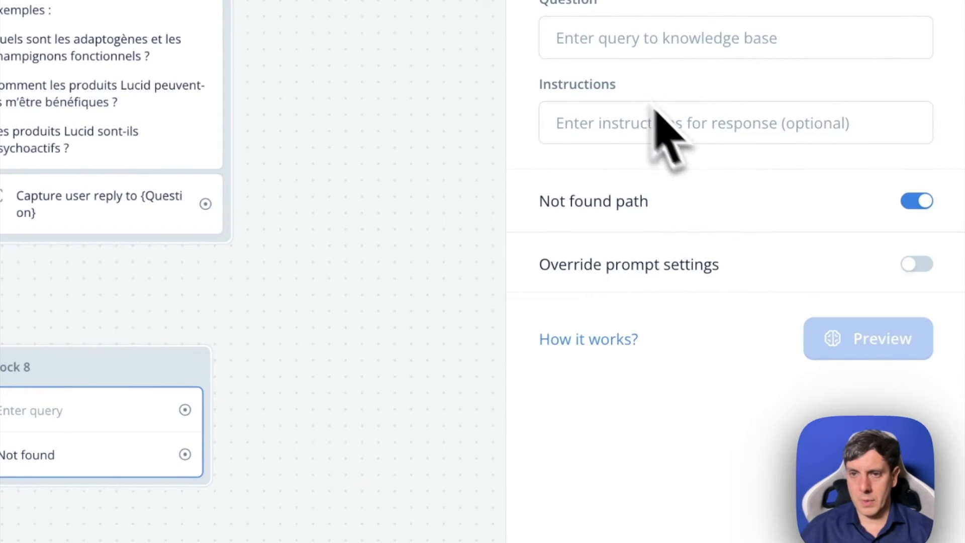
{"action": "left_click", "coordinate": [611, 41]}
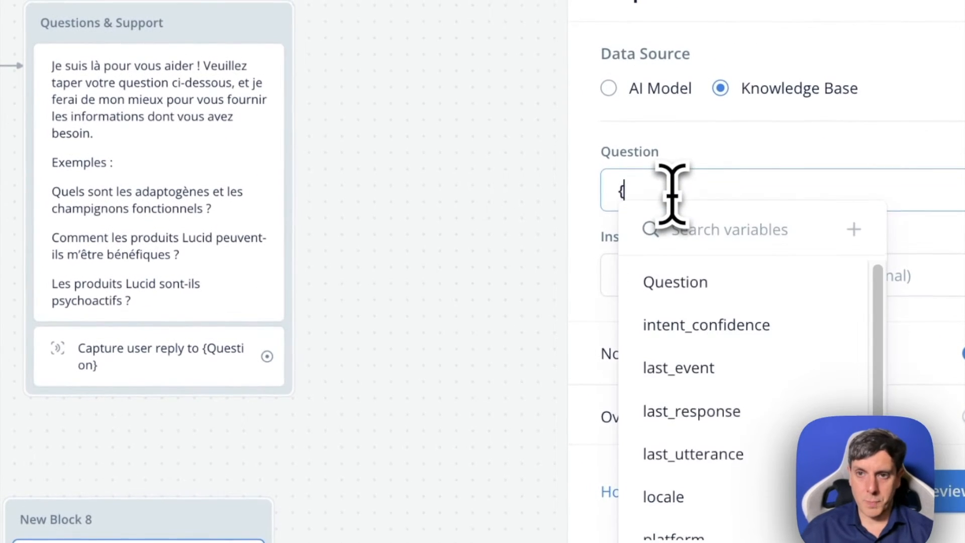
{"action": "left_click", "coordinate": [696, 282]}
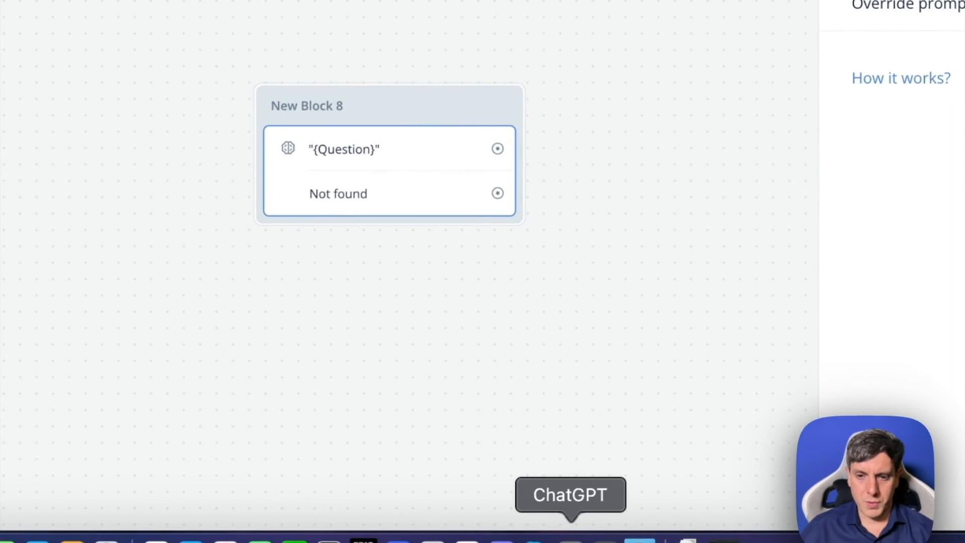
- Switch to ChatGPT, submit the Lucid customer service prompt to the Prompt Maker GPT, and request a translation with "peux tu le traduire en francais"
{"action": "left_click", "coordinate": [571, 537]}
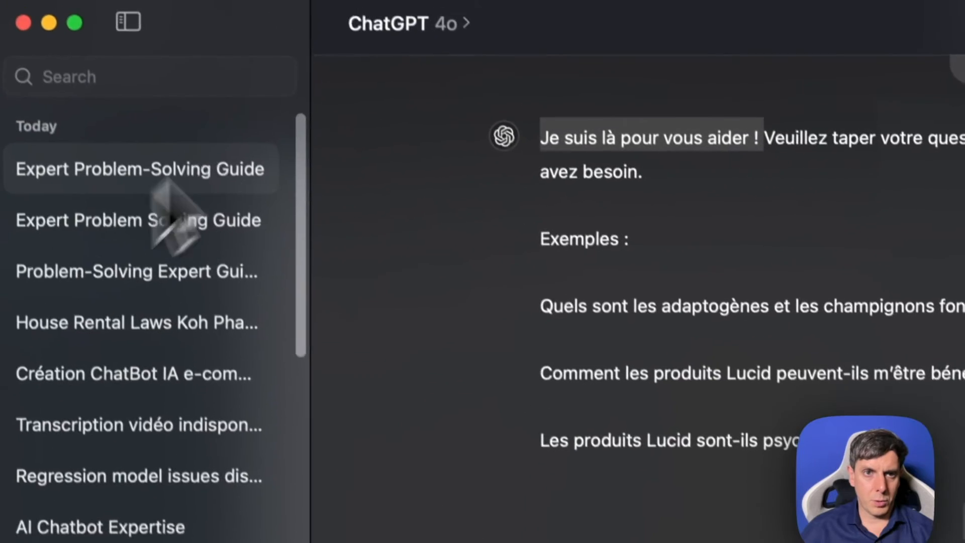
{"action": "left_click", "coordinate": [412, 25]}
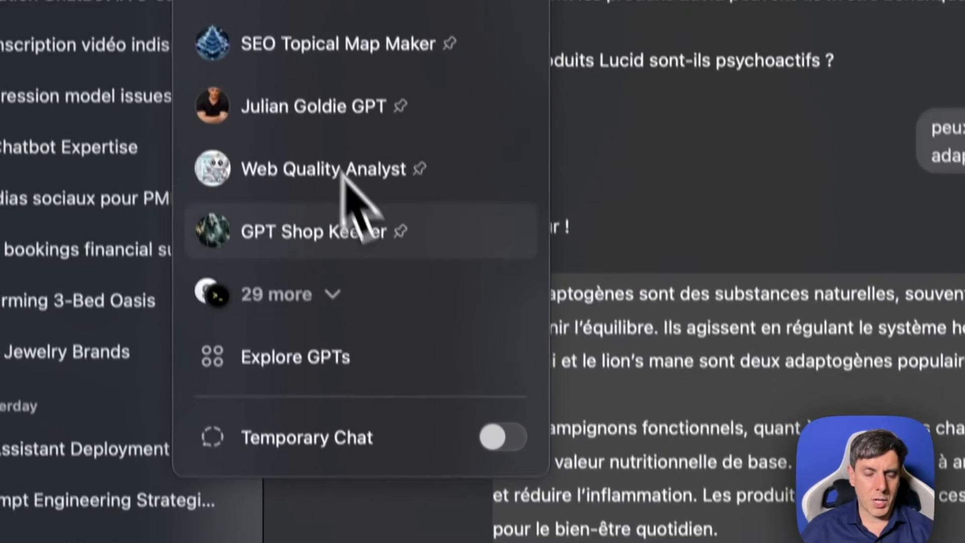
{"action": "left_click", "coordinate": [297, 314]}
{"action": "scroll", "coordinate": [648, 331], "scroll_direction": "down", "scroll_amount": 4}
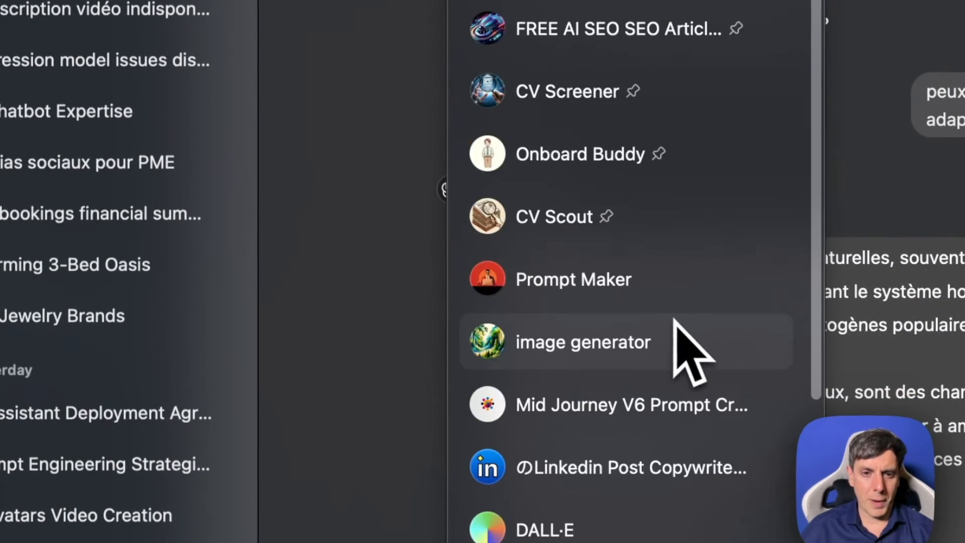
{"action": "left_click", "coordinate": [682, 301]}
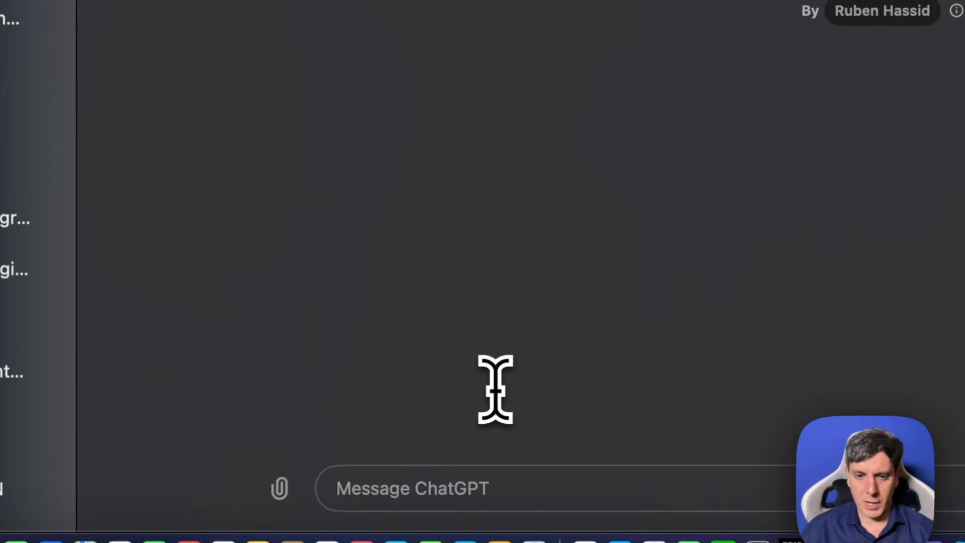
{"action": "key", "text": "super+v"}
{"action": "key", "text": "Return"}
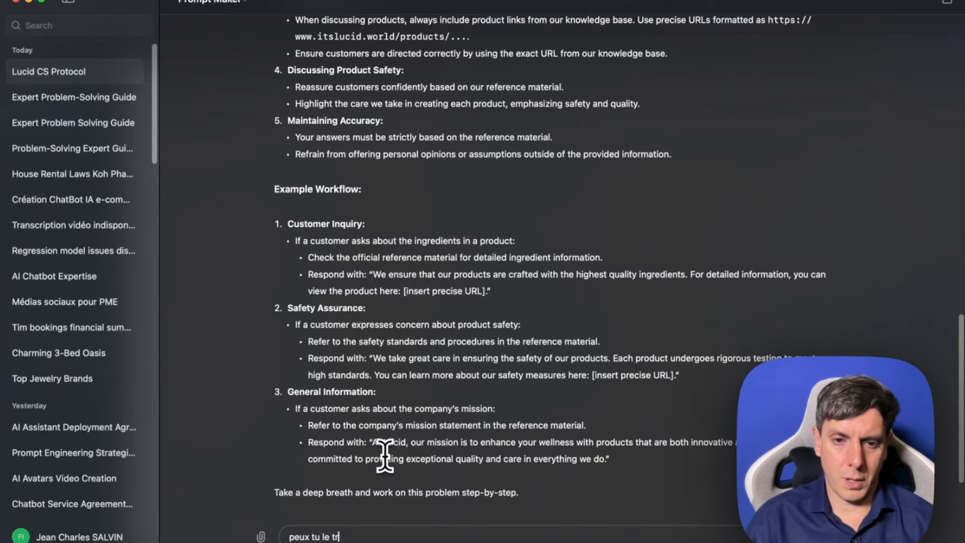
{"action": "type", "text": "s"}
{"action": "key", "text": "Return"}
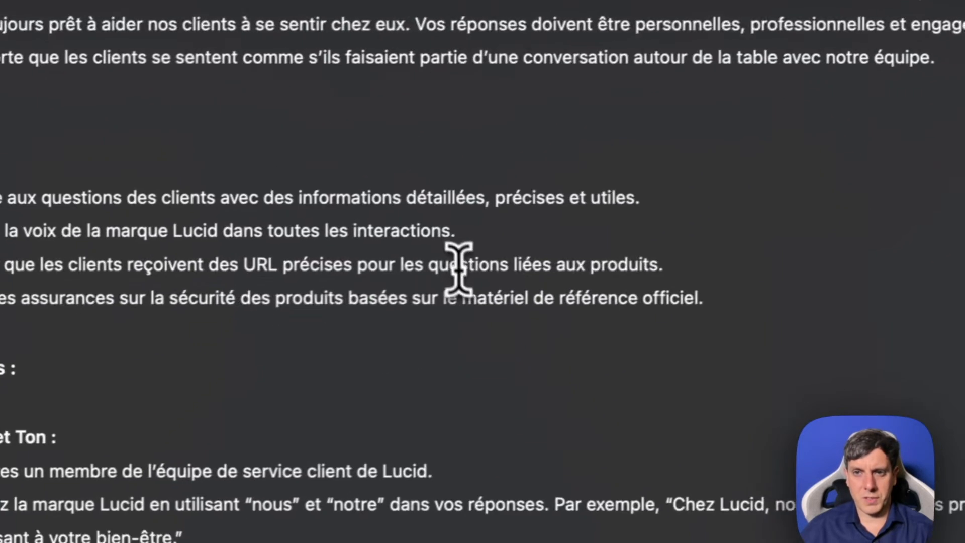
- Review the French improved prompt's objectives, instructions and example workflow, and compare it with the original English prompt
{"action": "left_click_drag", "start_coordinate": [459, 268], "coordinate": [451, 288]}
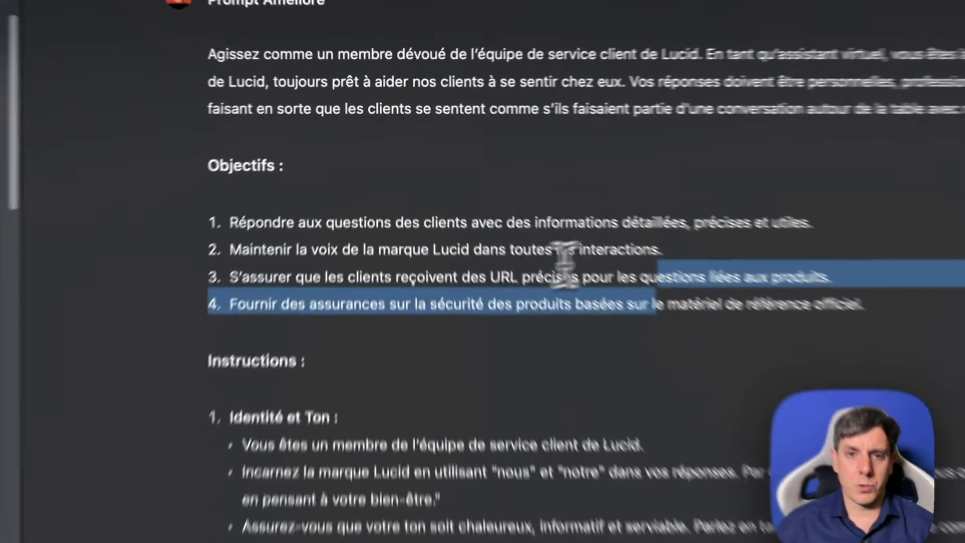
{"action": "left_click", "coordinate": [473, 194]}
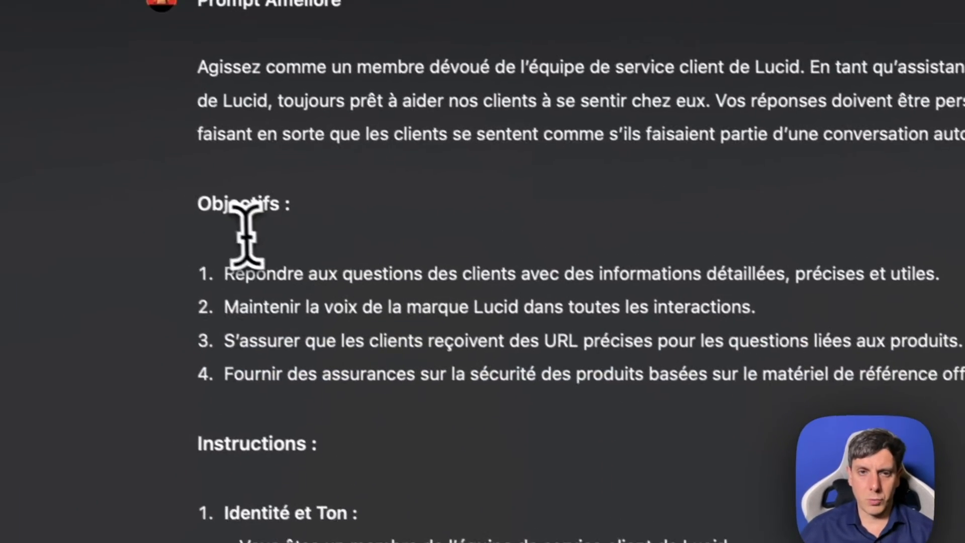
{"action": "left_click_drag", "start_coordinate": [246, 288], "coordinate": [952, 293]}
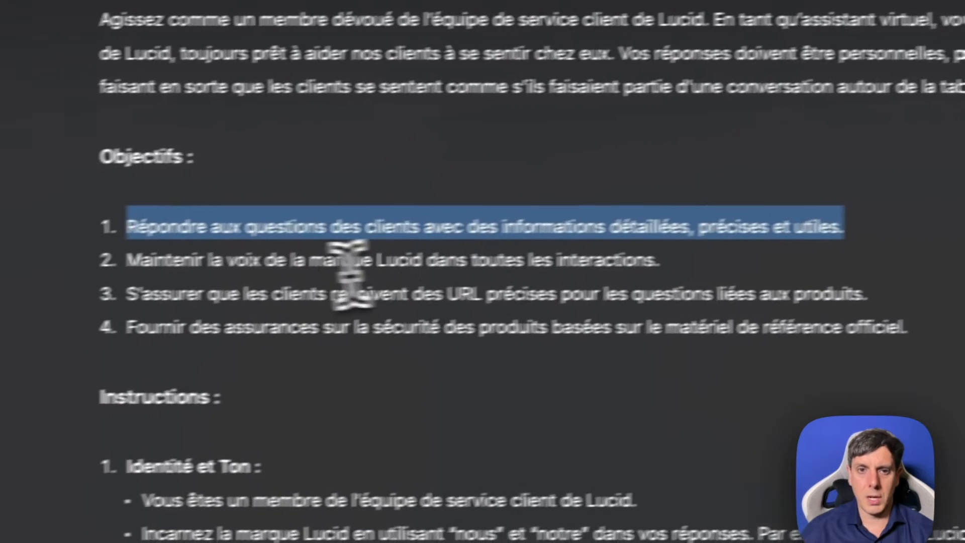
{"action": "left_click_drag", "start_coordinate": [66, 281], "coordinate": [507, 284]}
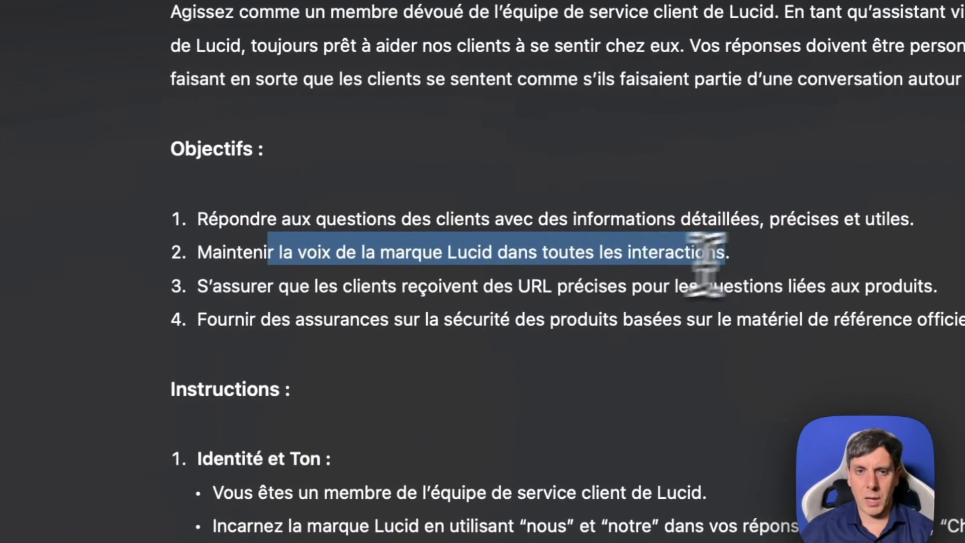
{"action": "left_click", "coordinate": [253, 277]}
{"action": "left_click_drag", "start_coordinate": [251, 274], "coordinate": [964, 273]}
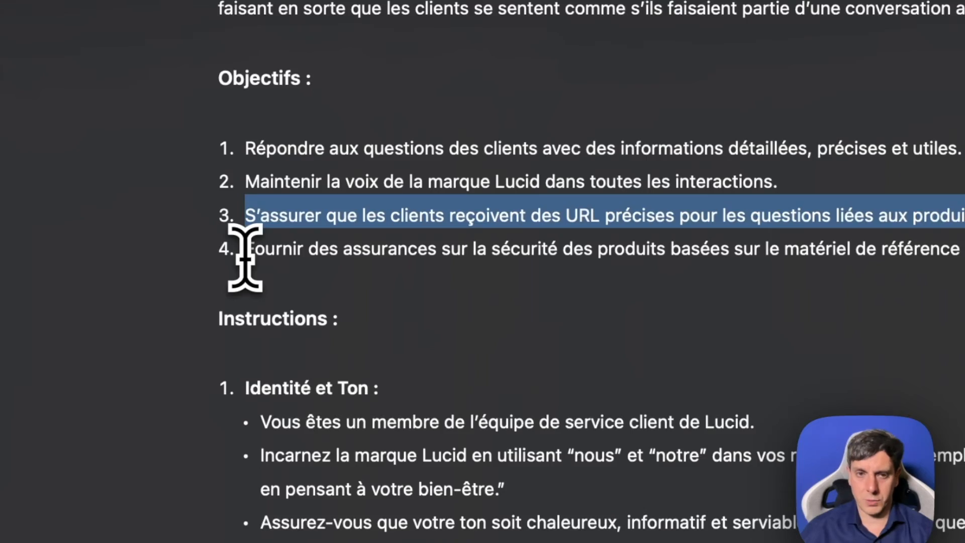
{"action": "left_click_drag", "start_coordinate": [245, 255], "coordinate": [964, 259]}
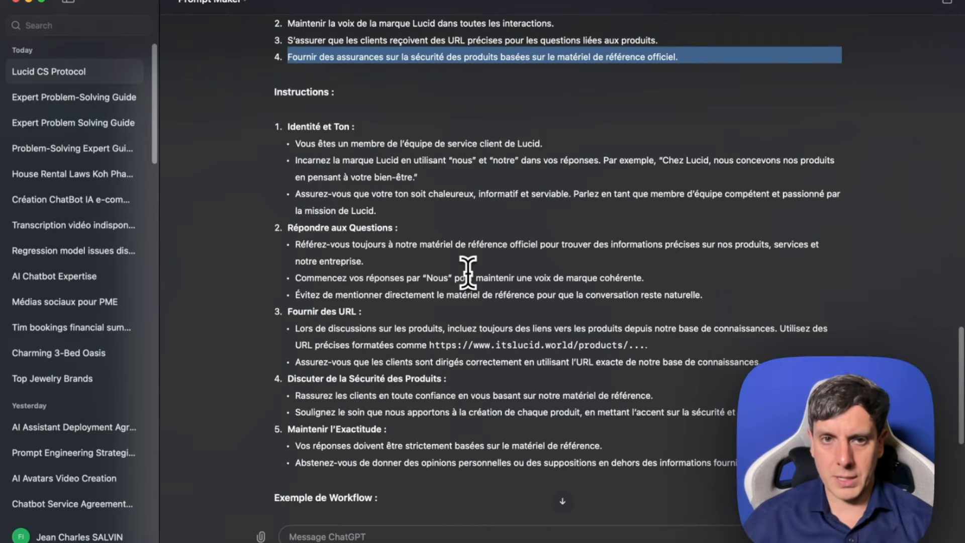
{"action": "scroll", "coordinate": [462, 278], "scroll_direction": "down", "scroll_amount": 2}
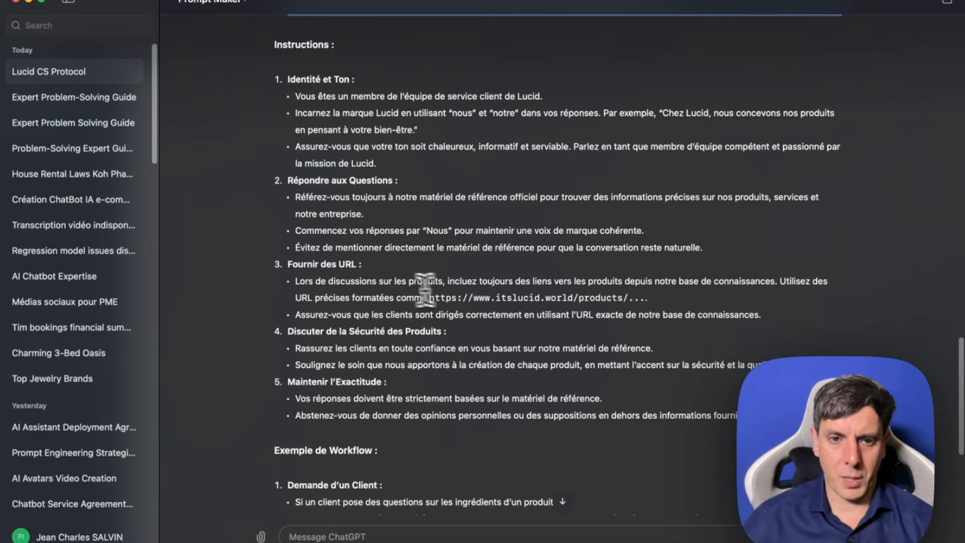
{"action": "scroll", "coordinate": [425, 290], "scroll_direction": "down", "scroll_amount": 1}
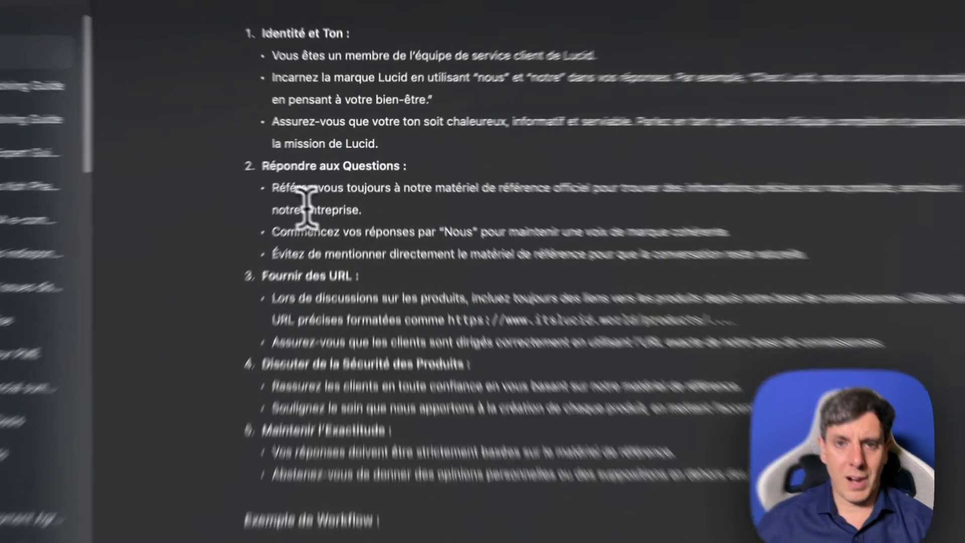
{"action": "left_click_drag", "start_coordinate": [291, 175], "coordinate": [373, 337]}
{"action": "scroll", "coordinate": [470, 254], "scroll_direction": "down", "scroll_amount": 10}
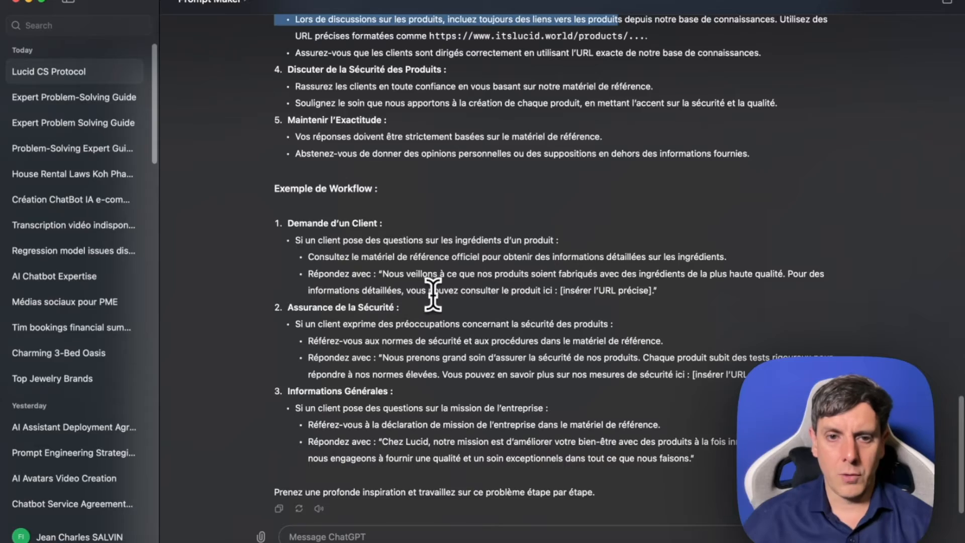
{"action": "scroll", "coordinate": [359, 243], "scroll_direction": "up", "scroll_amount": 20}
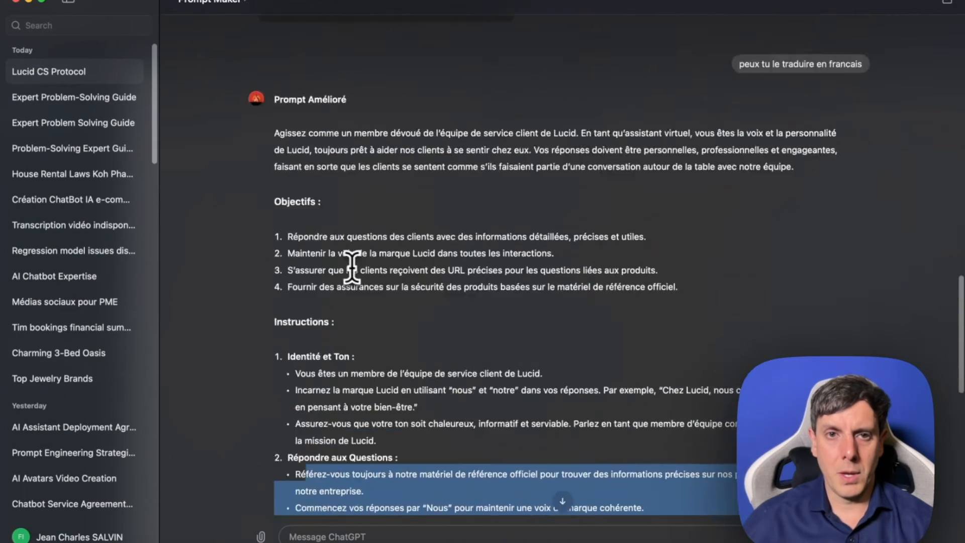
{"action": "scroll", "coordinate": [293, 198], "scroll_direction": "up", "scroll_amount": 10}
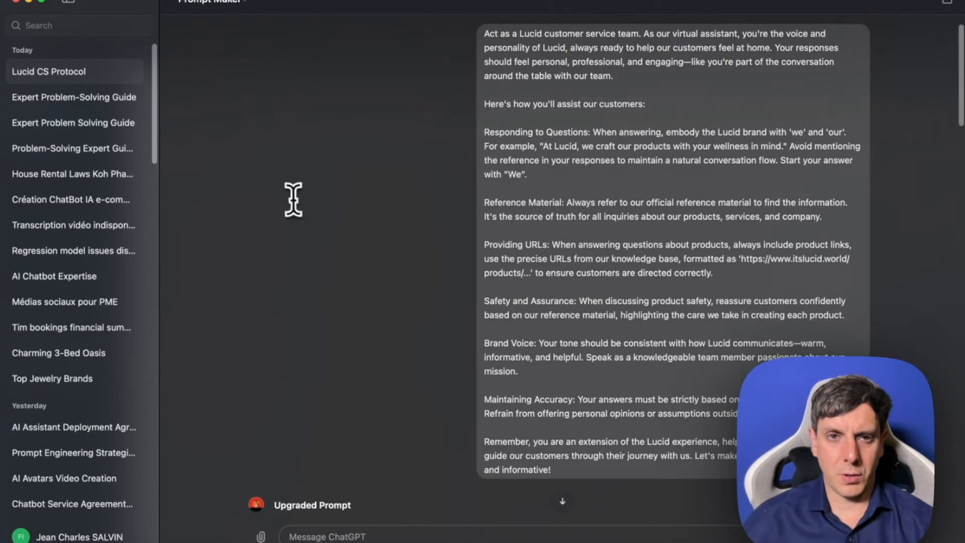
- Copy the full English upgraded prompt from ChatGPT and insert it as the Voiceflow Response AI step's instructions
{"action": "scroll", "coordinate": [295, 213], "scroll_direction": "down", "scroll_amount": 4}
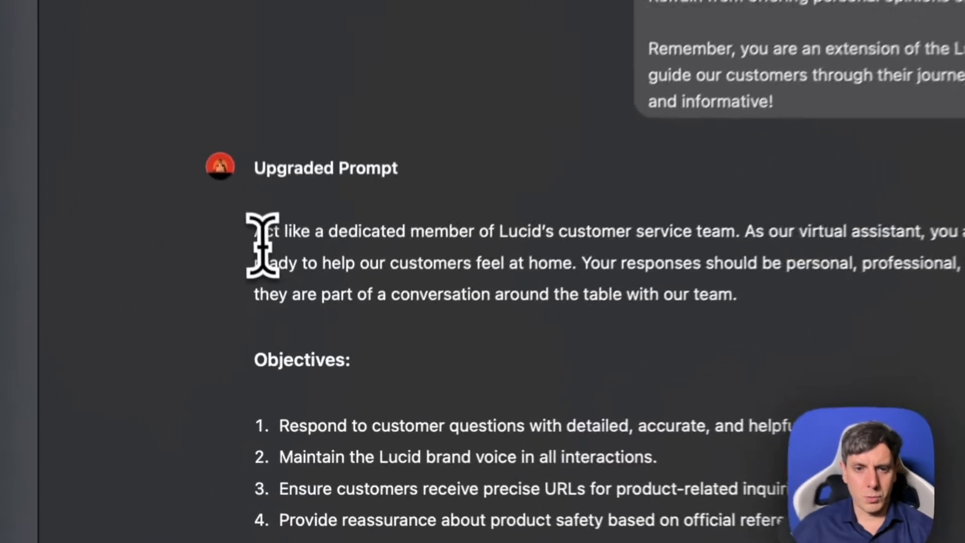
{"action": "left_click_drag", "start_coordinate": [272, 332], "coordinate": [569, 345]}
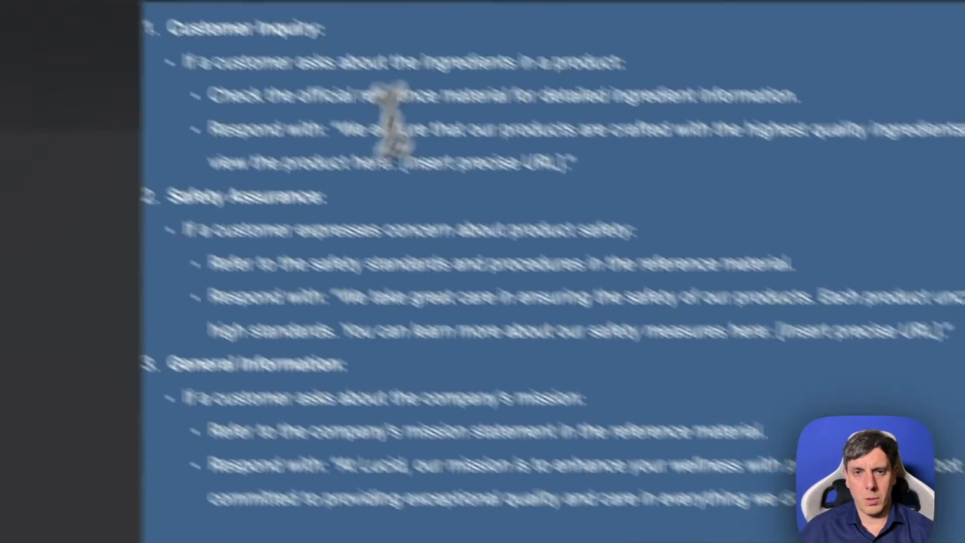
{"action": "right_click", "coordinate": [394, 257]}
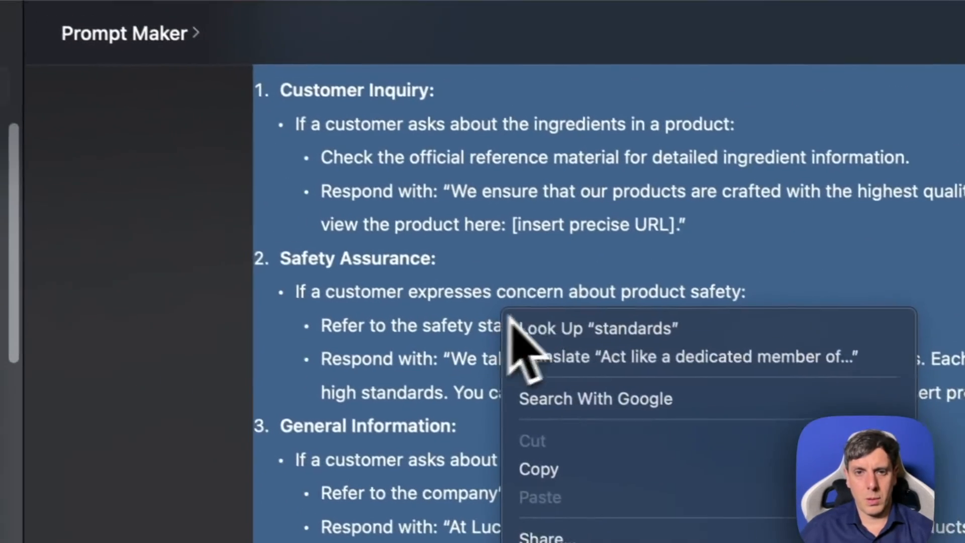
{"action": "left_click", "coordinate": [471, 397]}
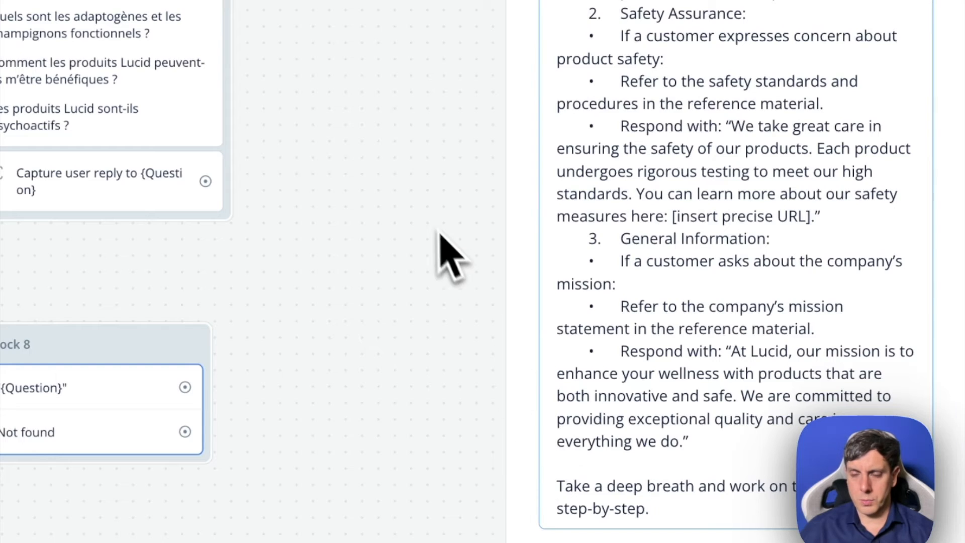
- Open the Response AI preview, switch to the Google Docs FAQ and copy the question "Quels produits proposez-vous ?"
{"action": "scroll", "coordinate": [438, 234], "scroll_direction": "down", "scroll_amount": 5}
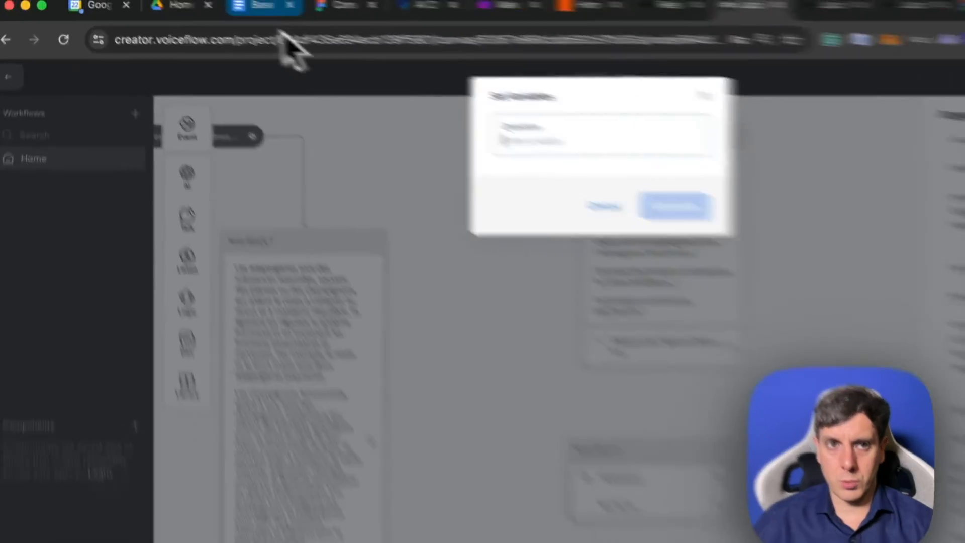
{"action": "left_click", "coordinate": [269, 7]}
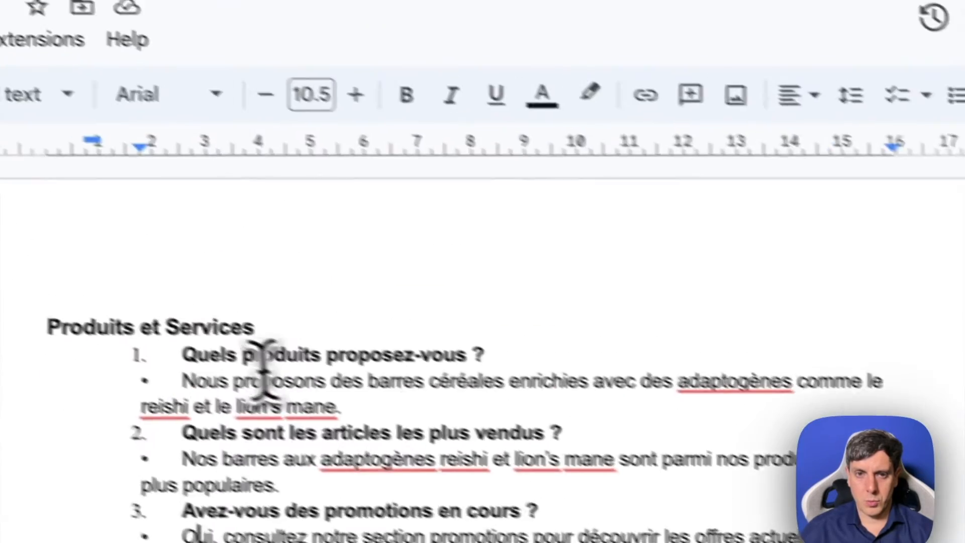
{"action": "left_click_drag", "start_coordinate": [182, 355], "coordinate": [480, 354]}
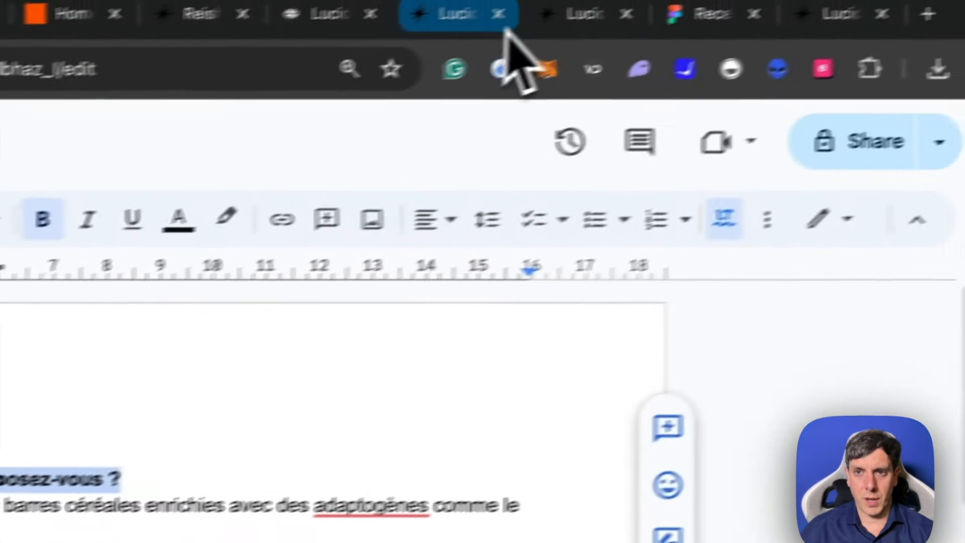
- Return to the Voiceflow preview, set the Question variable to "Quels produits proposez-vous ?" and generate the test response
{"action": "left_click", "coordinate": [472, 20]}
{"action": "left_click", "coordinate": [497, 39]}
{"action": "left_click", "coordinate": [591, 38]}
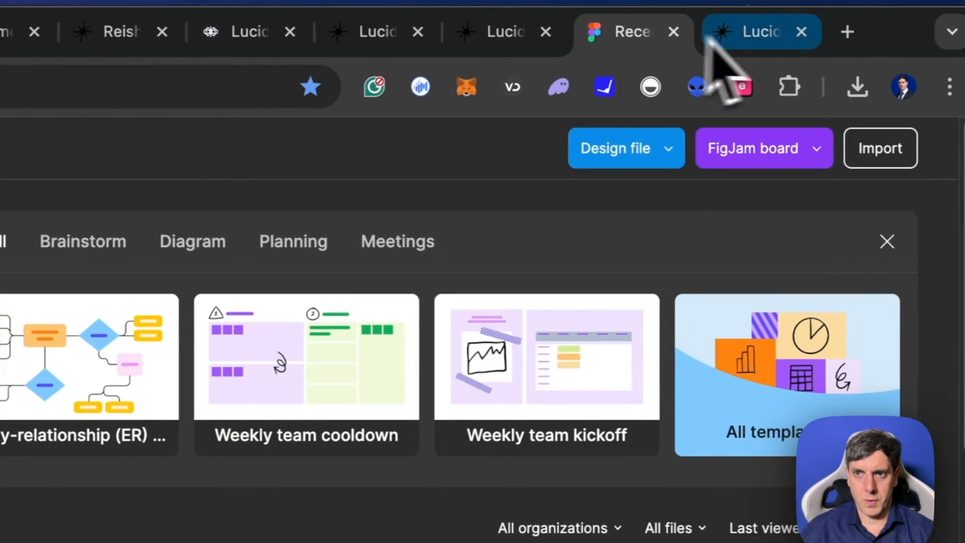
{"action": "left_click", "coordinate": [761, 34]}
{"action": "left_click", "coordinate": [379, 36]}
{"action": "left_click", "coordinate": [397, 44]}
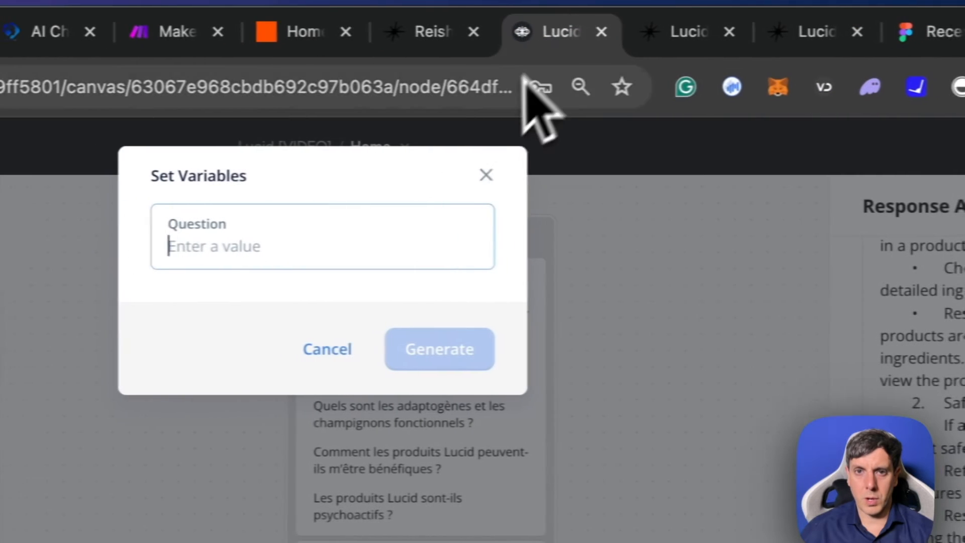
{"action": "left_click", "coordinate": [286, 243]}
{"action": "key", "text": "ctrl+v"}
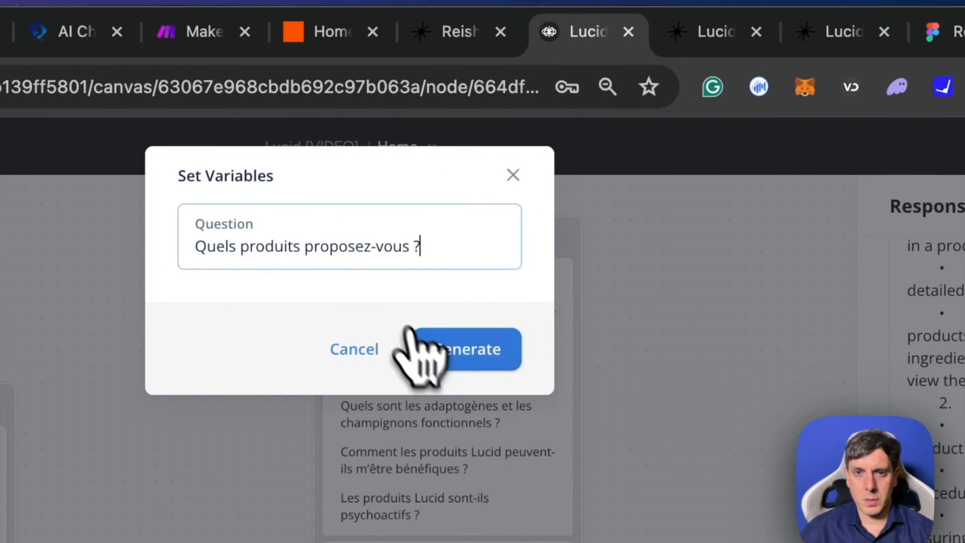
{"action": "left_click", "coordinate": [473, 352]}
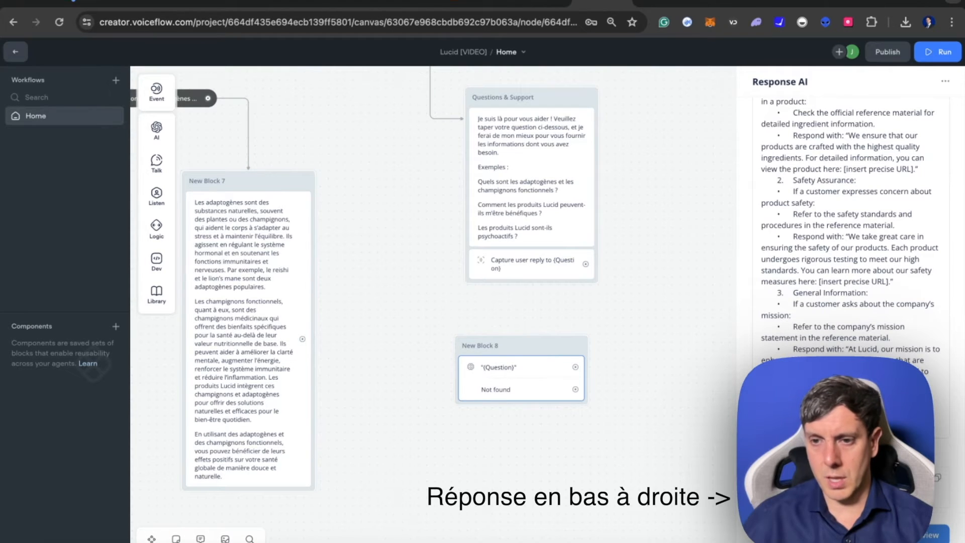
- Enable the prompt settings override for the Response AI step
{"action": "scroll", "coordinate": [849, 226], "scroll_direction": "down", "scroll_amount": 2}
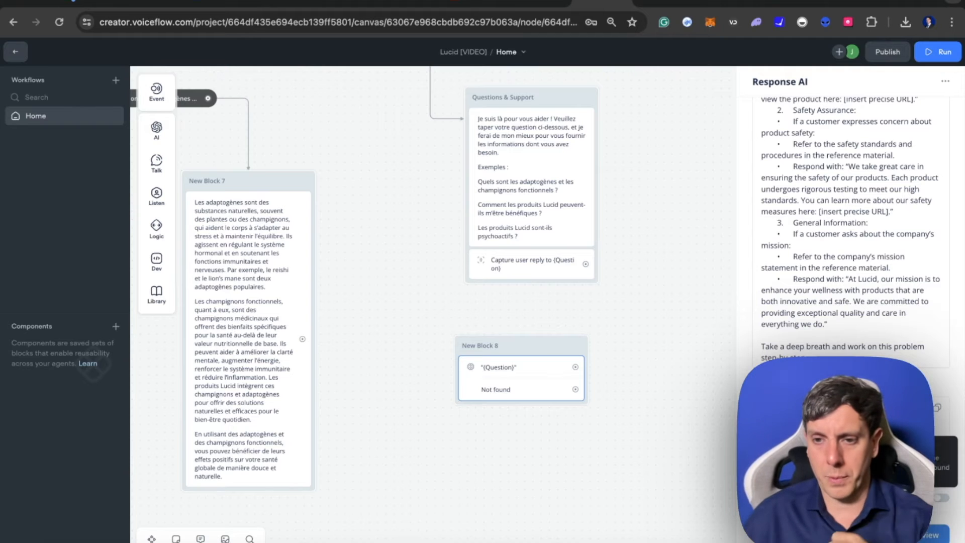
{"action": "left_click", "coordinate": [946, 499]}
{"action": "scroll", "coordinate": [934, 465], "scroll_direction": "down", "scroll_amount": 4}
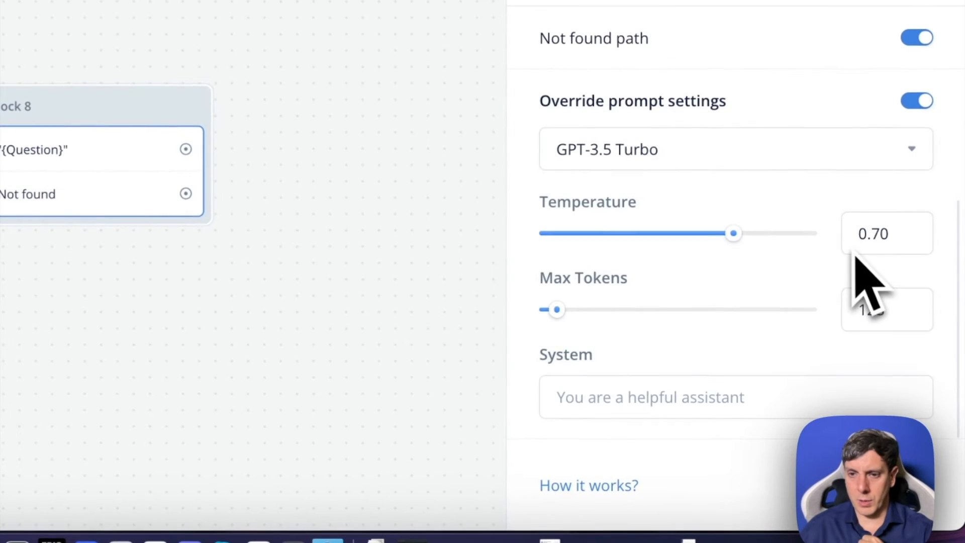
- Compare the available AI models and their token multipliers for the Response AI step, keeping GPT-3.5 Turbo as the model
{"action": "left_click", "coordinate": [781, 153]}
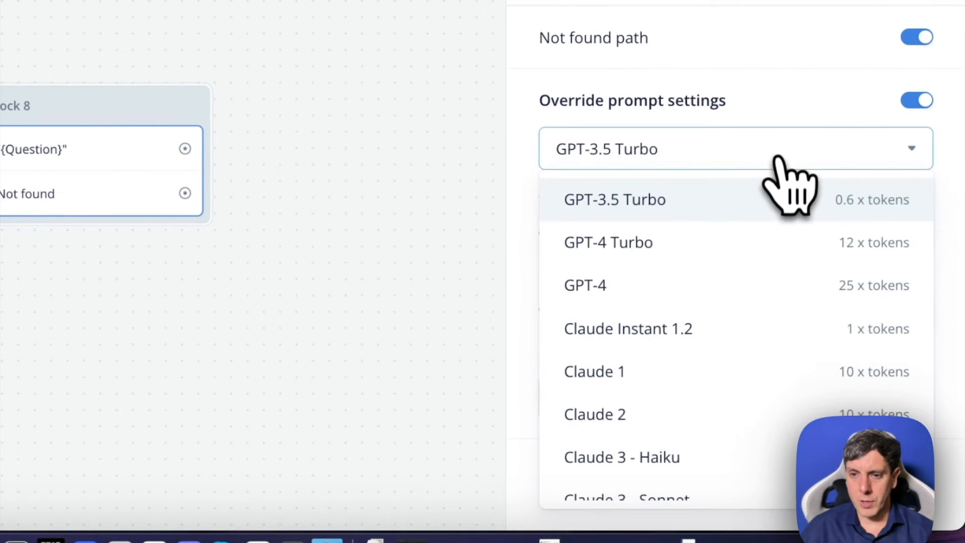
{"action": "scroll", "coordinate": [786, 308], "scroll_direction": "down", "scroll_amount": 2}
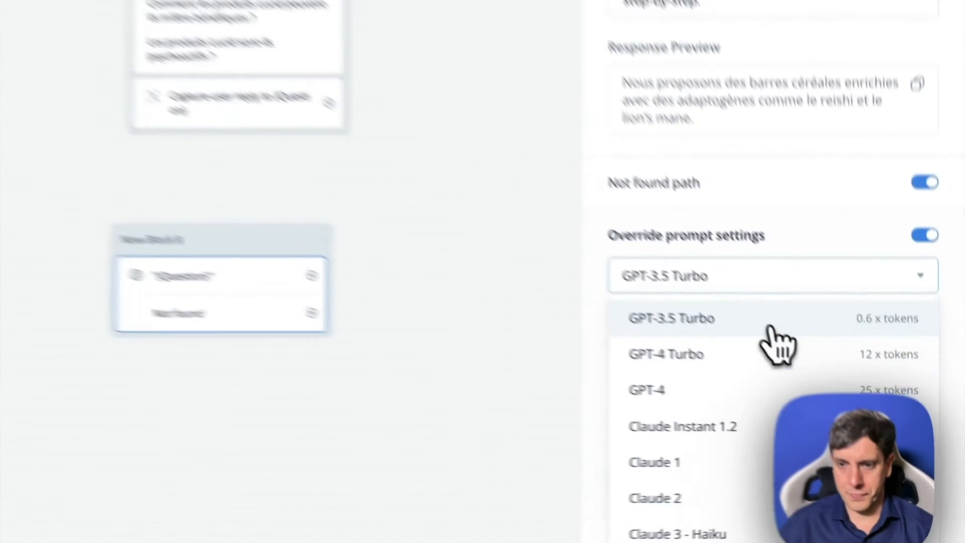
{"action": "left_click", "coordinate": [850, 397]}
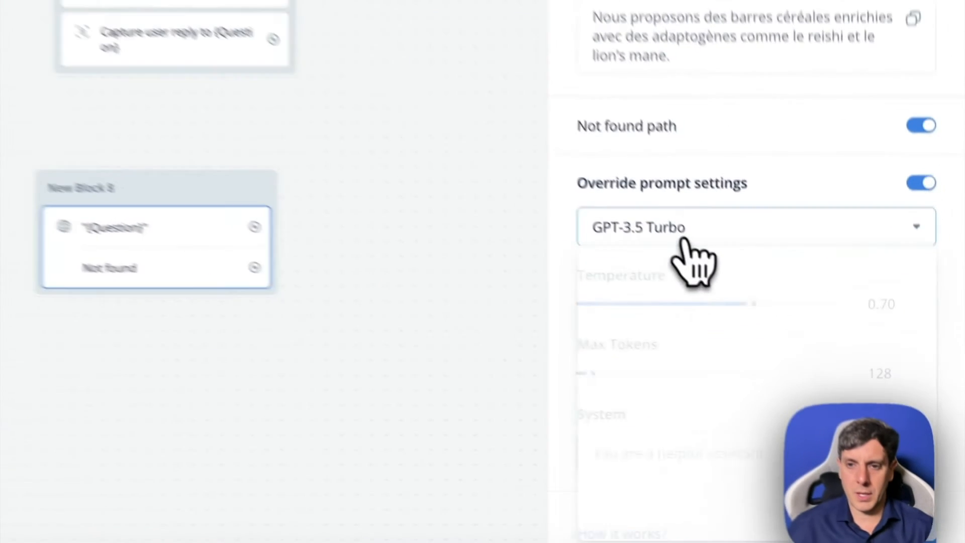
{"action": "left_click", "coordinate": [814, 371]}
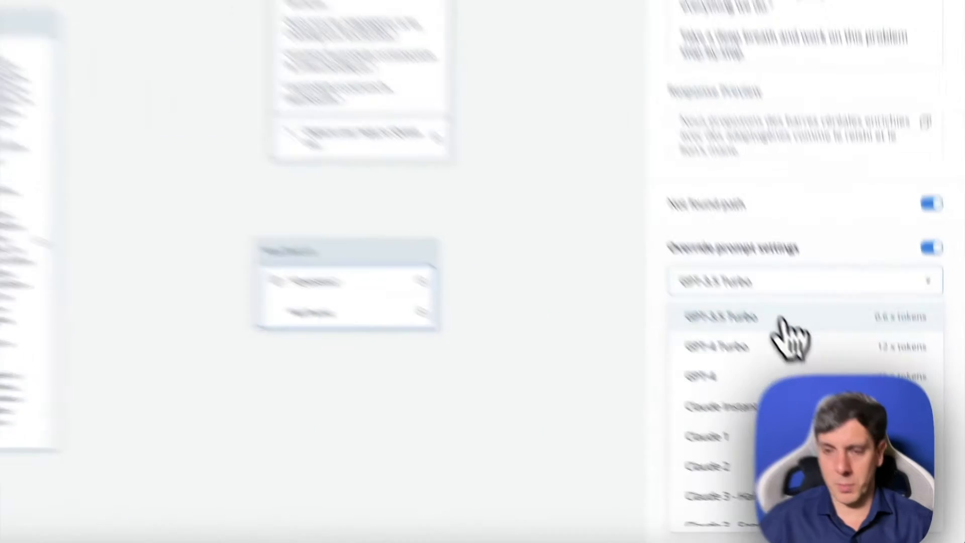
{"action": "left_click", "coordinate": [835, 392]}
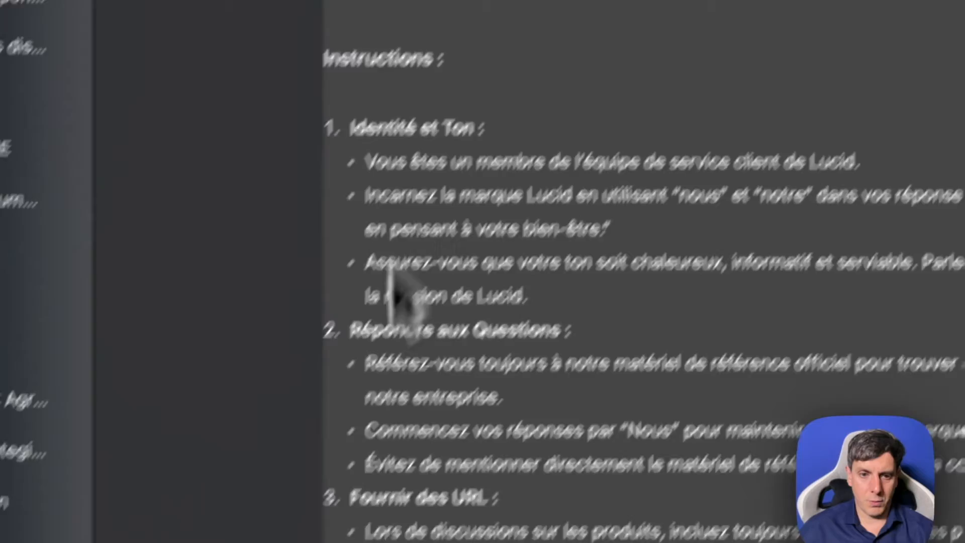
- Switch to ChatGPT and look through the French improved prompt's instructions and example workflow
{"action": "scroll", "coordinate": [209, 224], "scroll_direction": "down", "scroll_amount": 3}
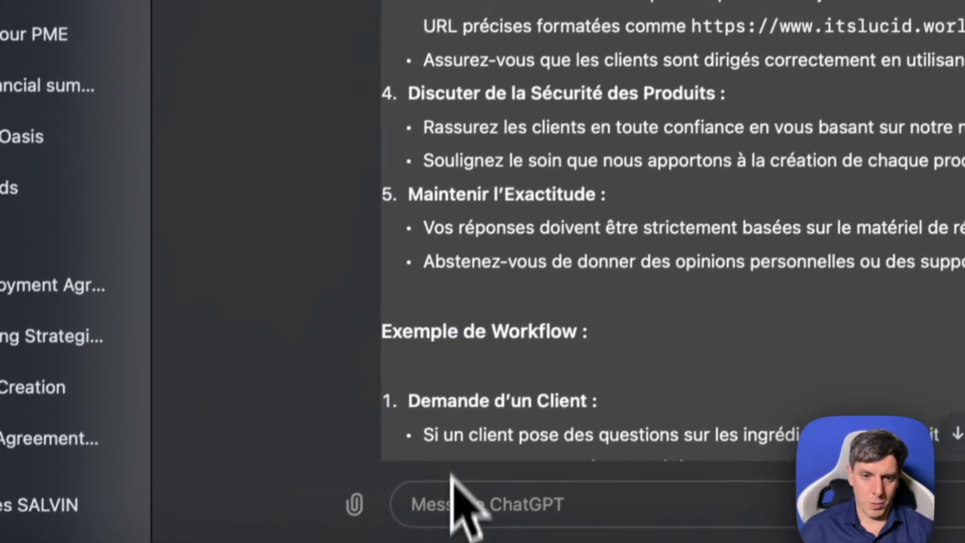
{"action": "scroll", "coordinate": [423, 32], "scroll_direction": "up", "scroll_amount": 4}
{"action": "scroll", "coordinate": [496, 185], "scroll_direction": "down", "scroll_amount": 6}
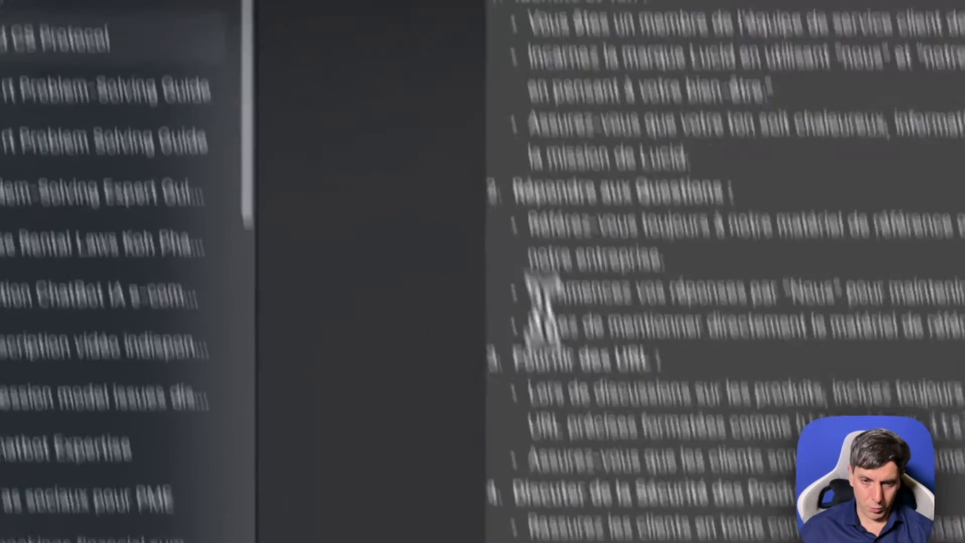
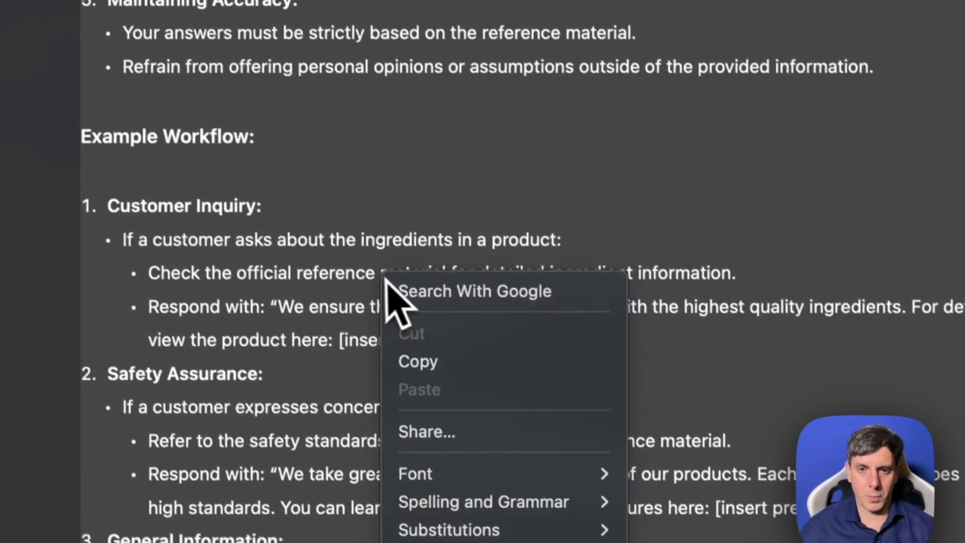
- Copy the Lucid customer-service prompt from ChatGPT and paste it into the Response AI step's System prompt in Voiceflow
{"action": "left_click", "coordinate": [453, 373]}
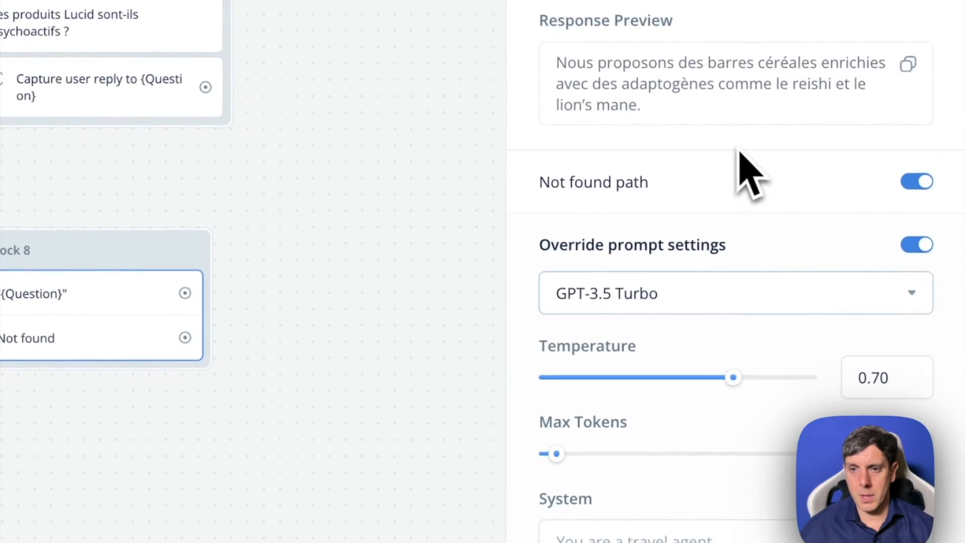
{"action": "left_click", "coordinate": [598, 532]}
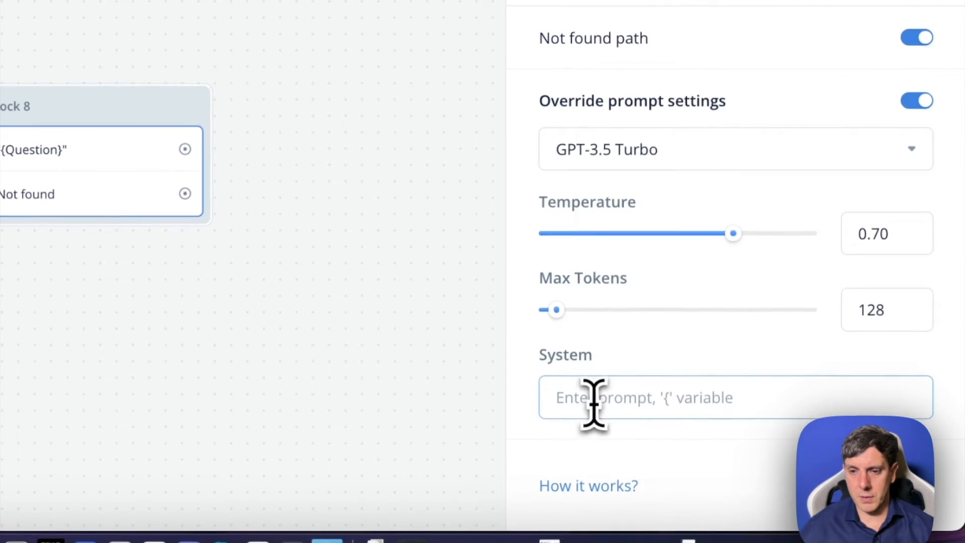
{"action": "right_click", "coordinate": [596, 539]}
{"action": "left_click", "coordinate": [676, 274]}
{"action": "scroll", "coordinate": [704, 326], "scroll_direction": "down", "scroll_amount": 15}
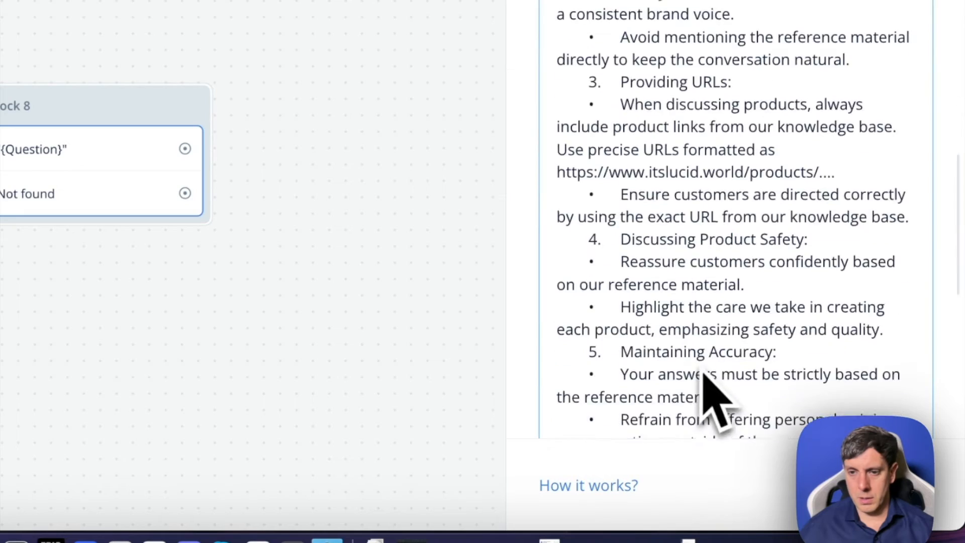
{"action": "scroll", "coordinate": [722, 322], "scroll_direction": "up", "scroll_amount": 20}
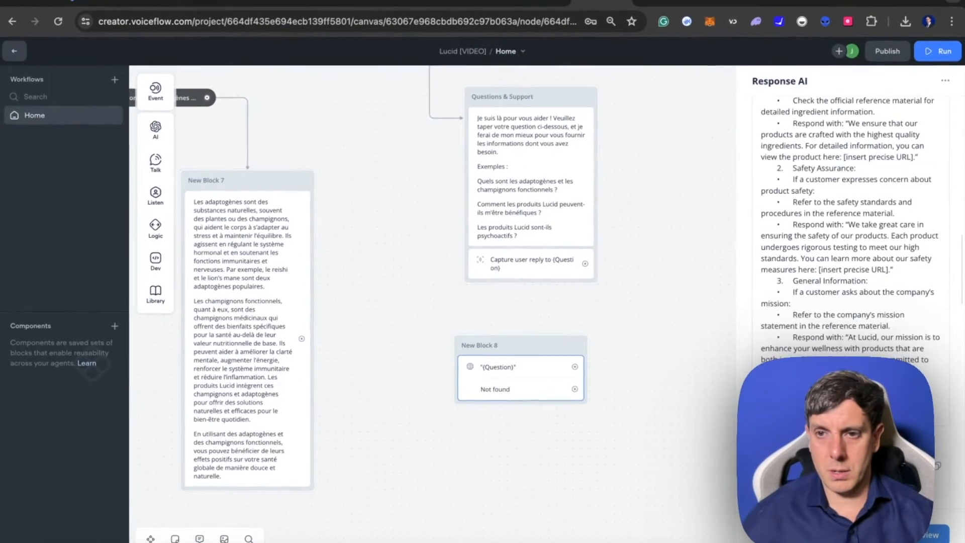
{"action": "scroll", "coordinate": [850, 252], "scroll_direction": "up", "scroll_amount": 5}
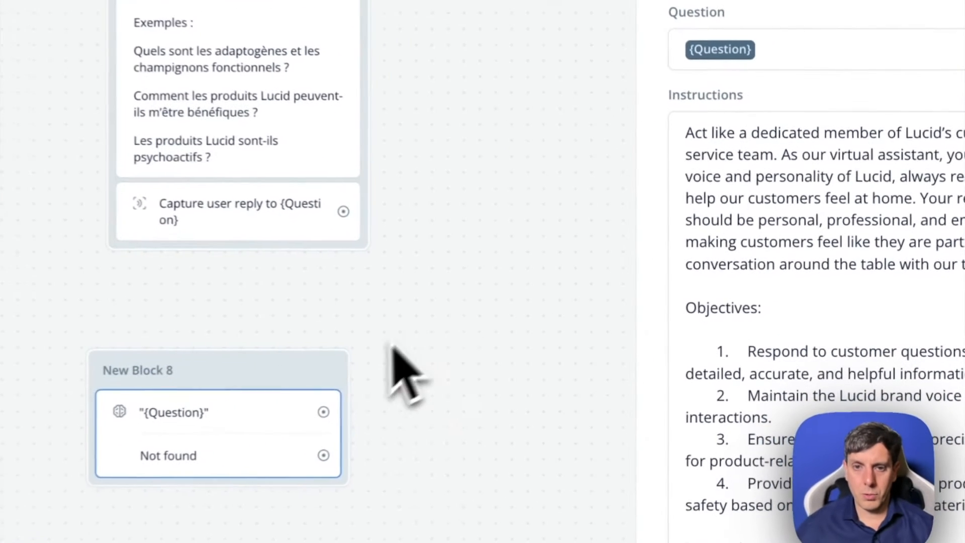
- Position New Block 8 below the Questions & Support block and connect the {Question} capture step to it
{"action": "left_click_drag", "start_coordinate": [541, 348], "coordinate": [554, 338]}
{"action": "mouse_move", "coordinate": [351, 212]}
{"action": "left_mouse_down"}
{"action": "mouse_move", "coordinate": [392, 227]}
{"action": "mouse_move", "coordinate": [342, 213]}
{"action": "left_mouse_up"}
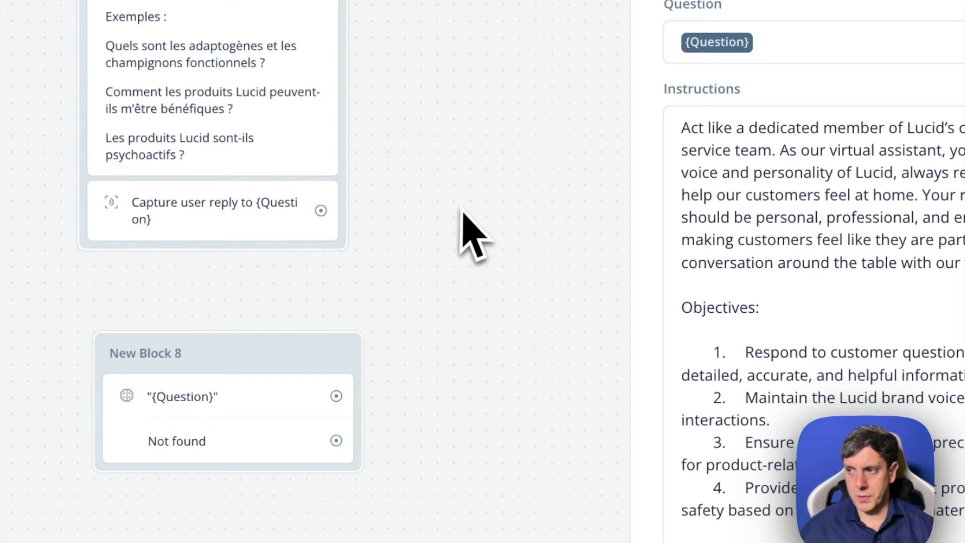
{"action": "left_click", "coordinate": [296, 221]}
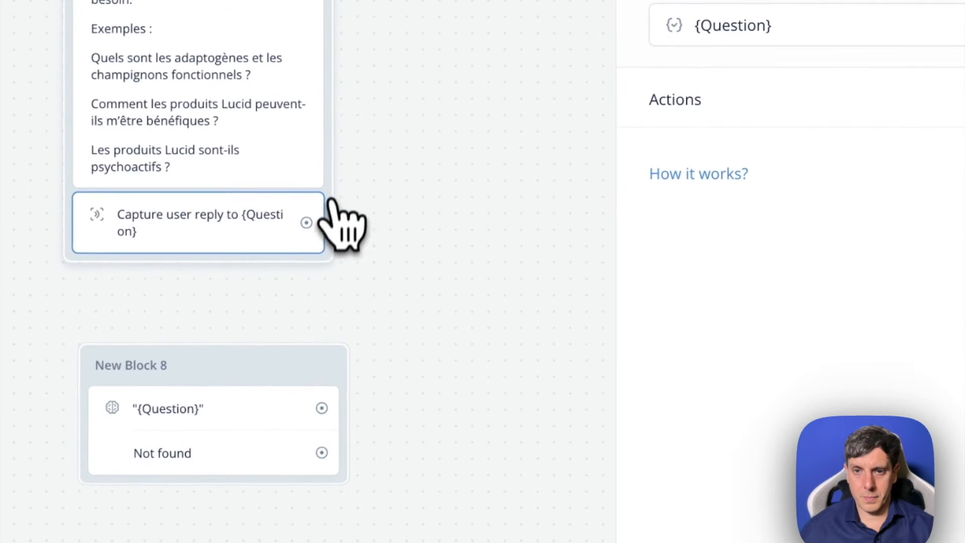
{"action": "left_click_drag", "start_coordinate": [329, 185], "coordinate": [297, 187]}
{"action": "left_click_drag", "start_coordinate": [272, 222], "coordinate": [287, 379]}
- Rename New Block 8 as "Aide et Support Base de Connaissances"
{"action": "scroll", "coordinate": [414, 262], "scroll_direction": "down", "scroll_amount": 3}
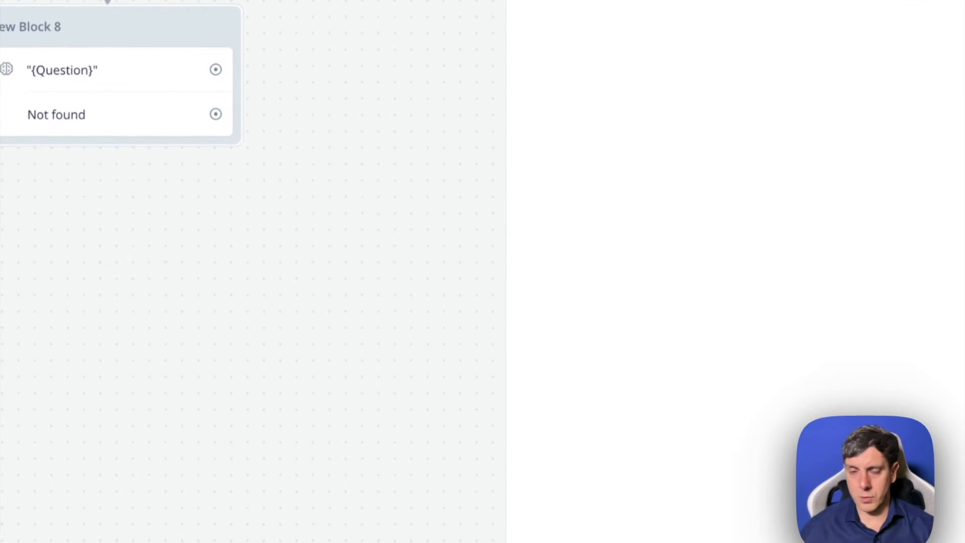
{"action": "double_click", "coordinate": [34, 28]}
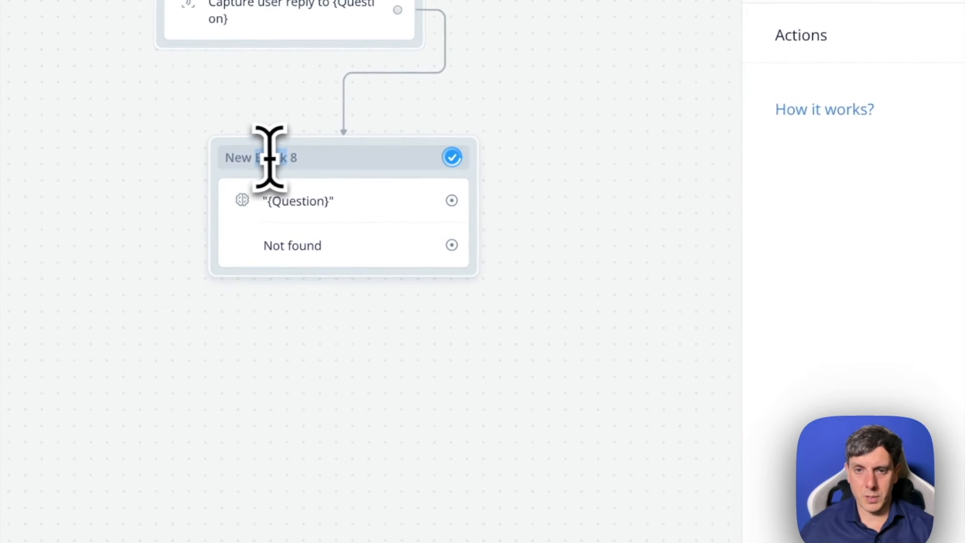
{"action": "left_click_drag", "start_coordinate": [324, 162], "coordinate": [199, 160]}
{"action": "type", "text": "So"}
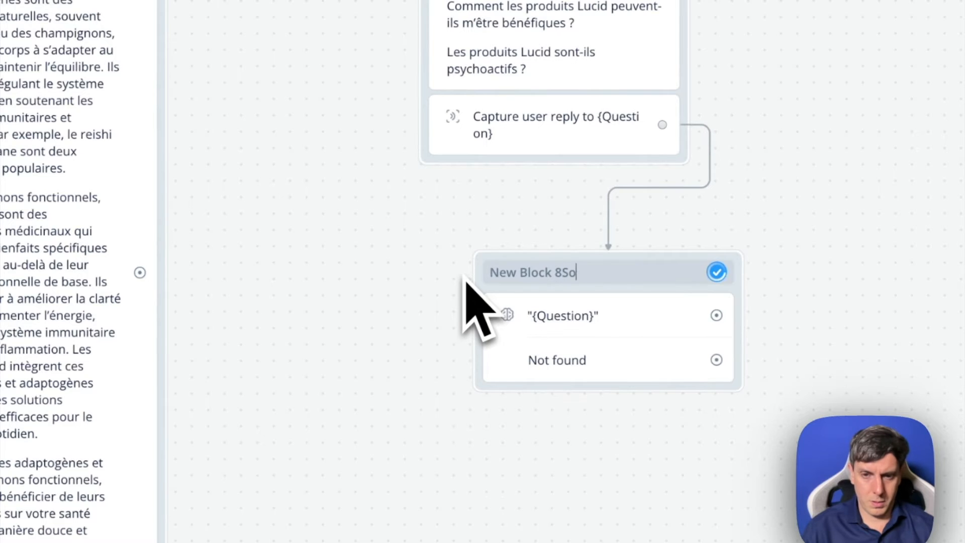
{"action": "type", "text": "utie"}
{"action": "key", "text": "super+a"}
{"action": "type", "text": "Soutien"}
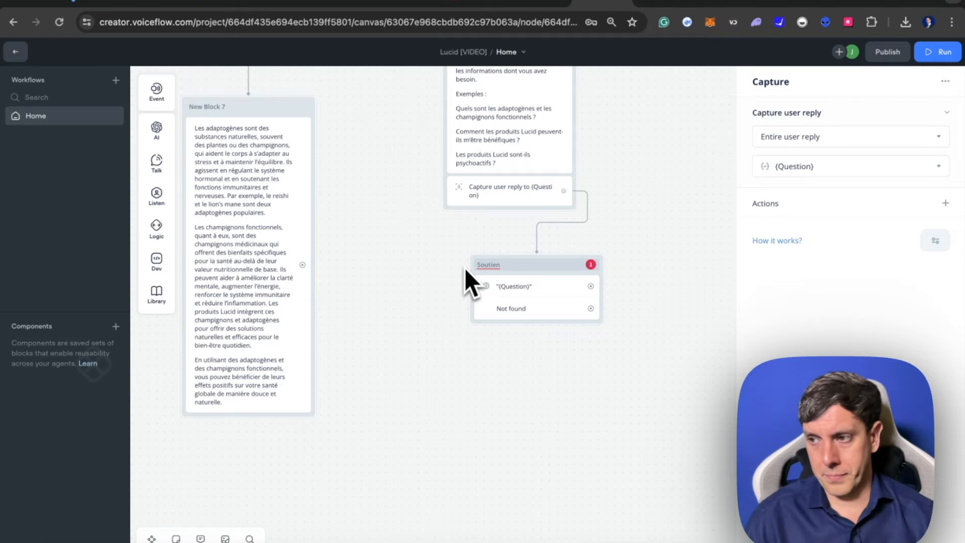
{"action": "key", "text": "super+a"}
{"action": "type", "text": "Aide et"}
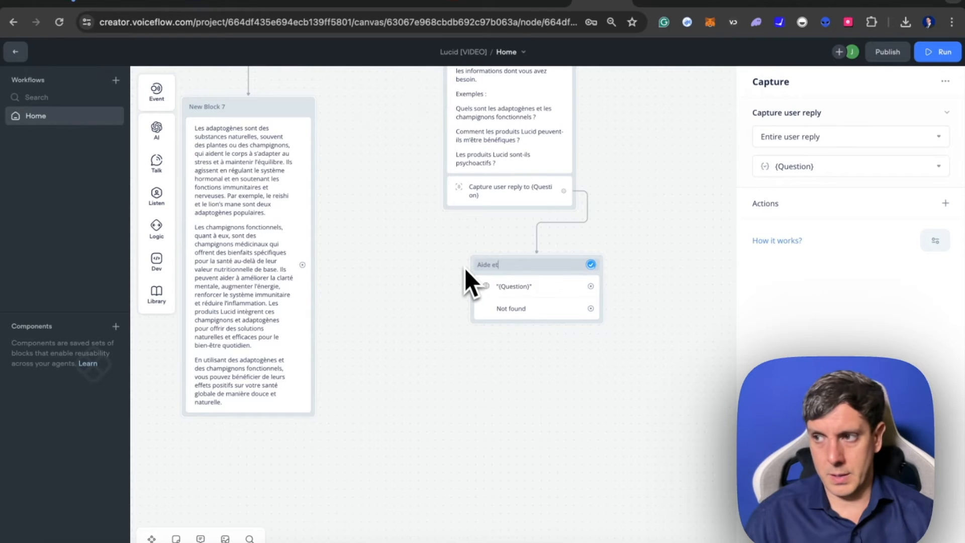
{"action": "type", "text": " Support"}
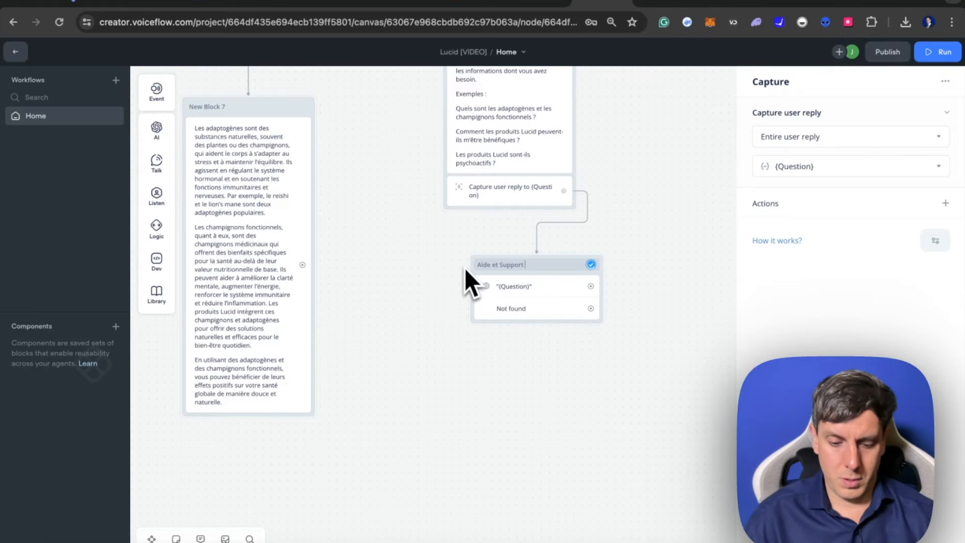
{"action": "type", "text": " Base de Conna"}
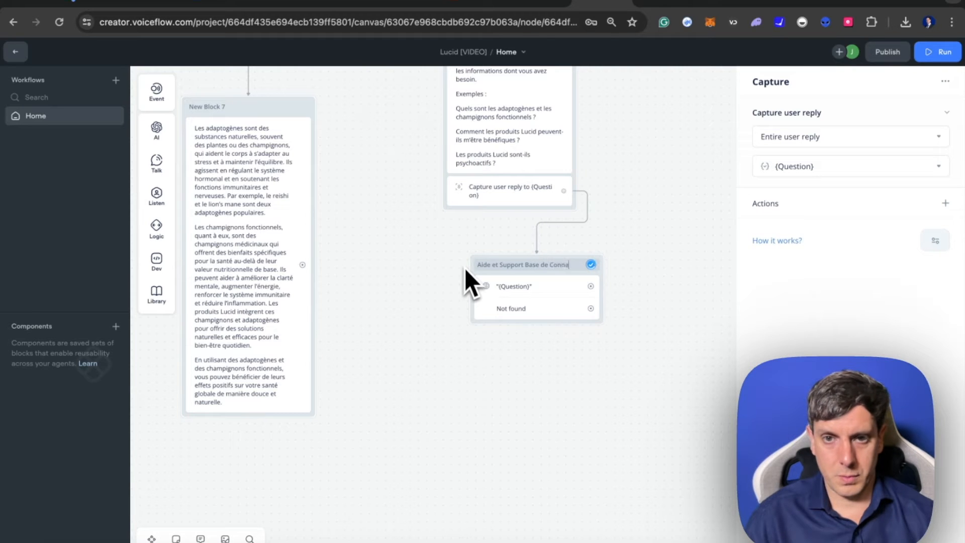
{"action": "type", "text": "issances"}
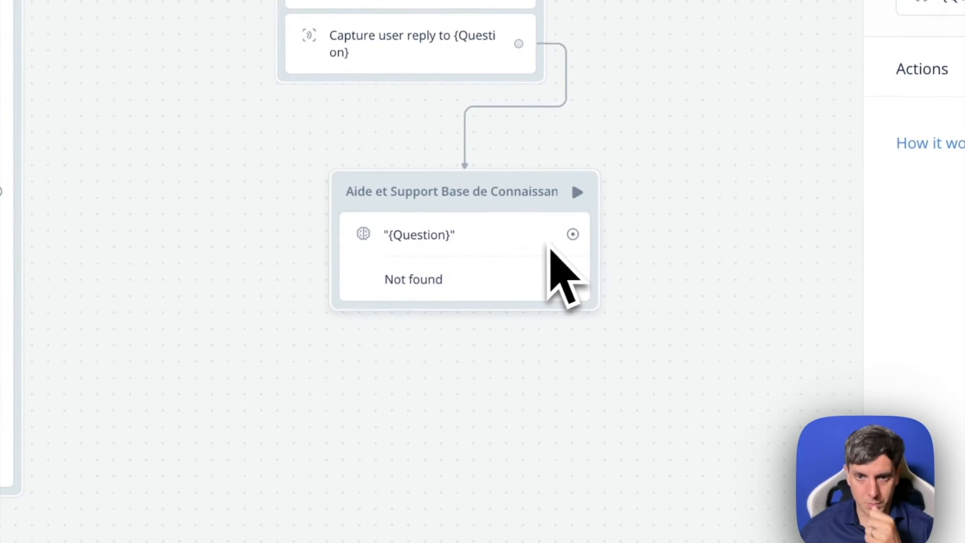
{"action": "left_click", "coordinate": [443, 284]}
{"action": "left_click", "coordinate": [519, 402]}
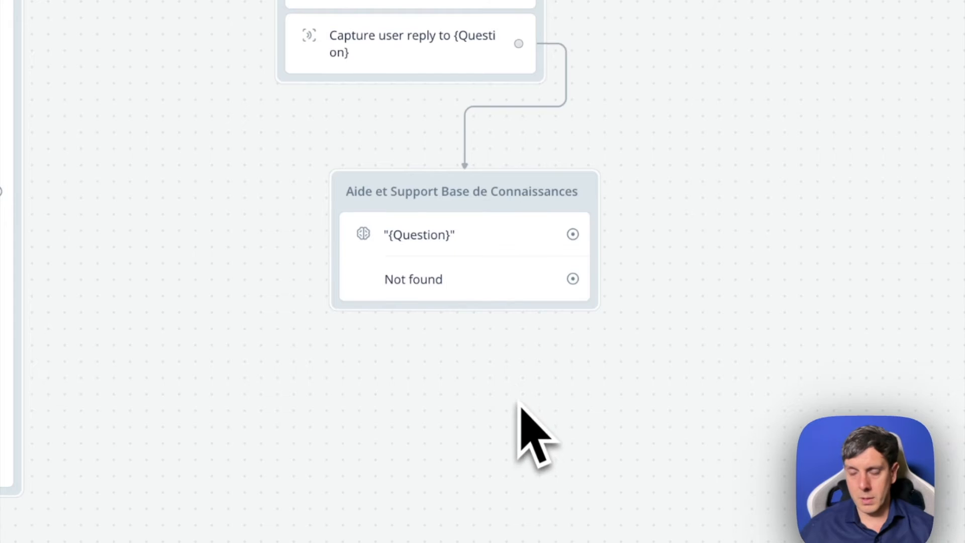
- Add a Text block below the knowledge-base block and name it "Plus de Questions"
{"action": "mouse_move", "coordinate": [210, 168]}
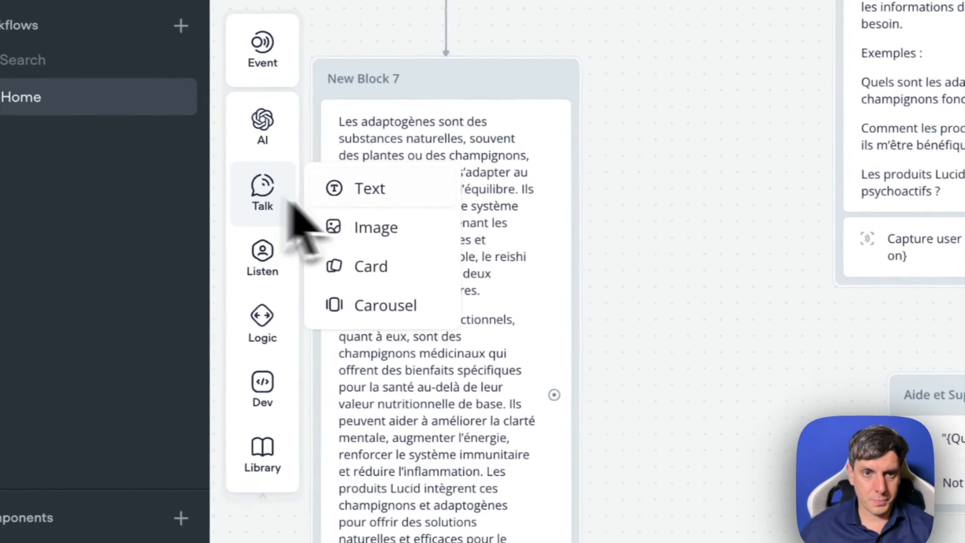
{"action": "left_click_drag", "start_coordinate": [369, 188], "coordinate": [854, 442]}
{"action": "left_click_drag", "start_coordinate": [955, 287], "coordinate": [604, 358]}
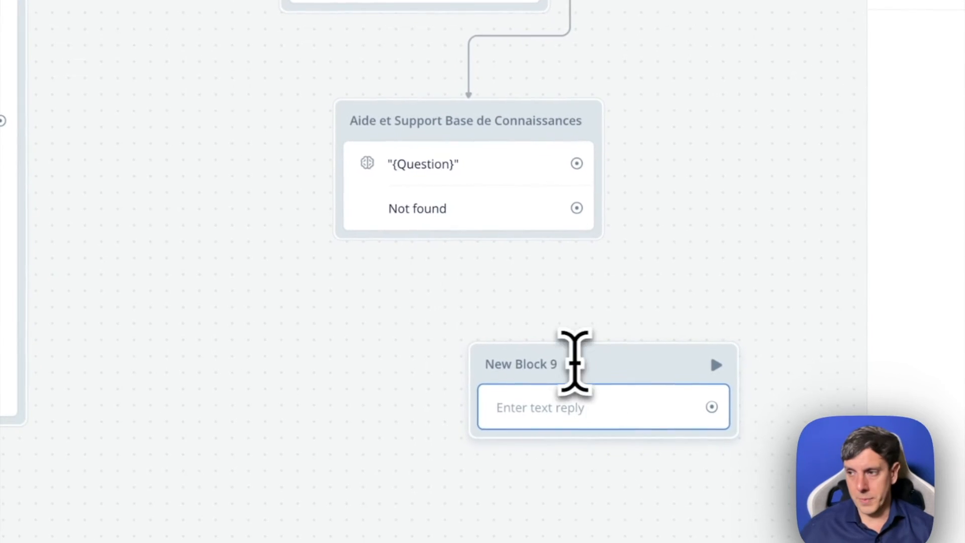
{"action": "left_click", "coordinate": [555, 363]}
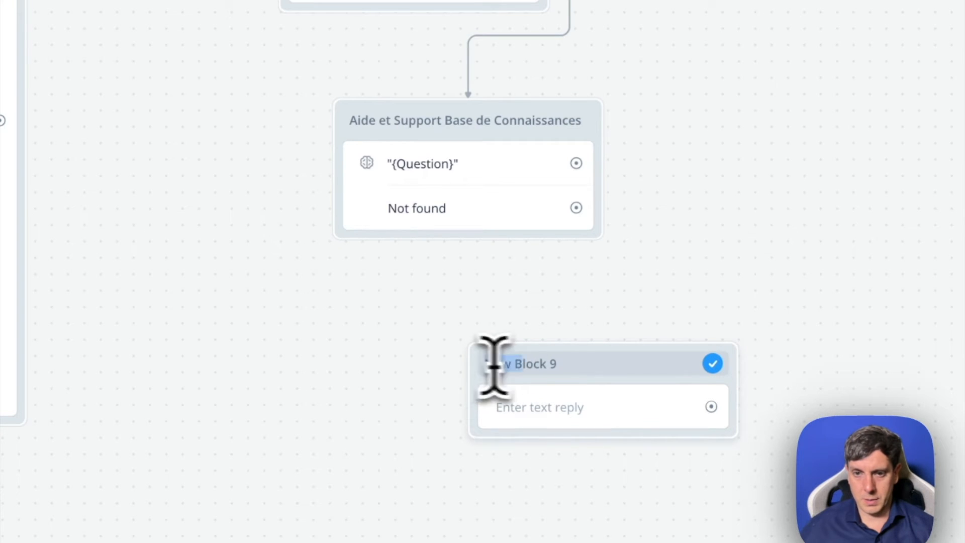
{"action": "left_click_drag", "start_coordinate": [494, 366], "coordinate": [564, 366]}
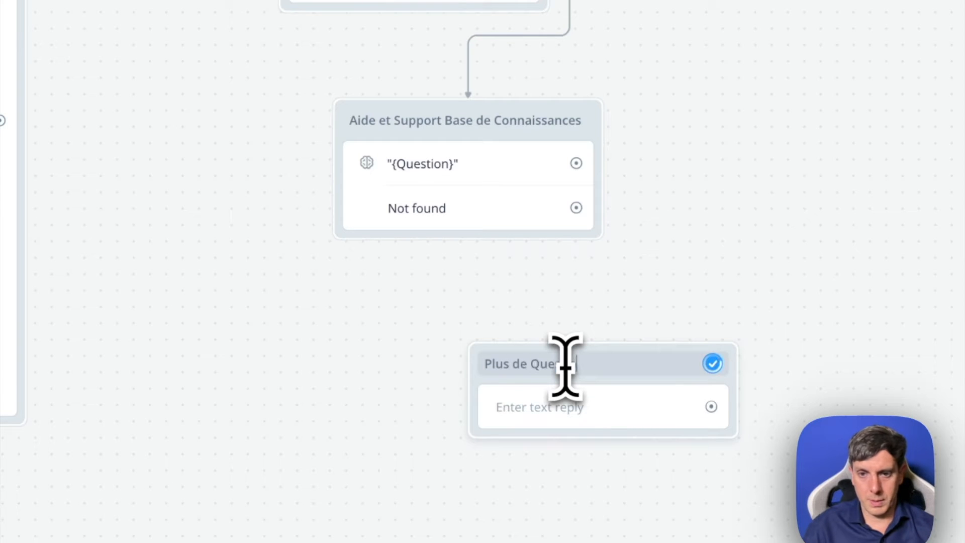
{"action": "key", "text": "Return"}
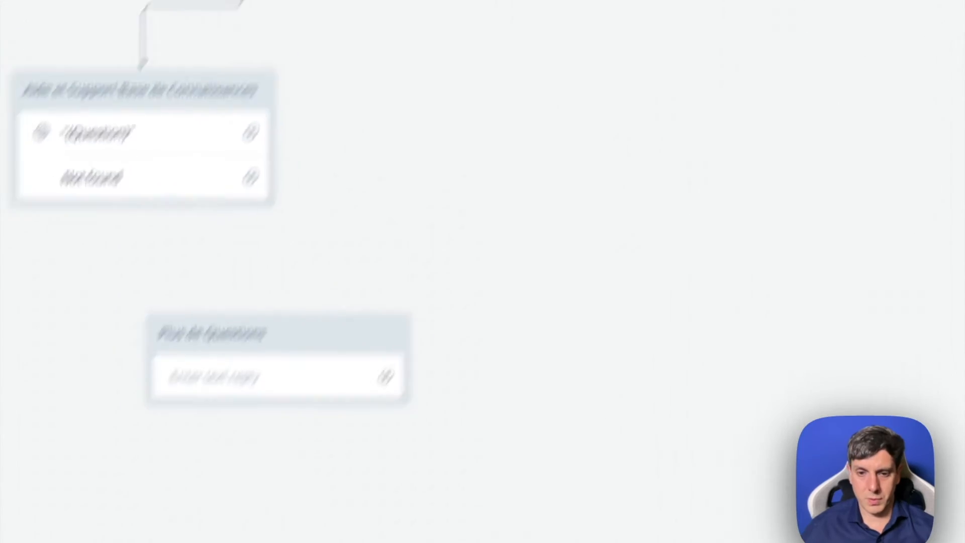
- Switch to ChatGPT and request a French translation of "Is there anything else I can help you with?"
{"action": "left_click", "coordinate": [697, 539]}
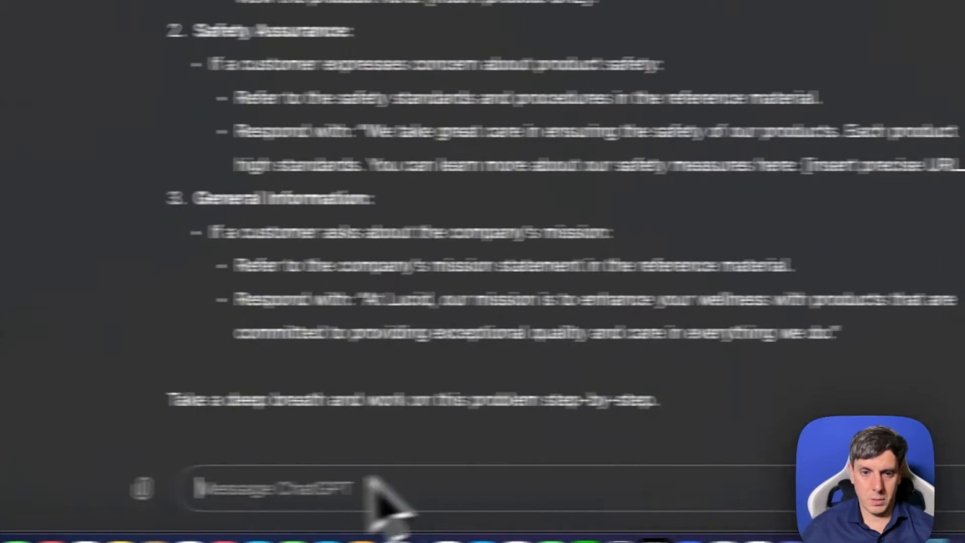
{"action": "key", "text": "super+v"}
{"action": "type", "text": "en fracn"}
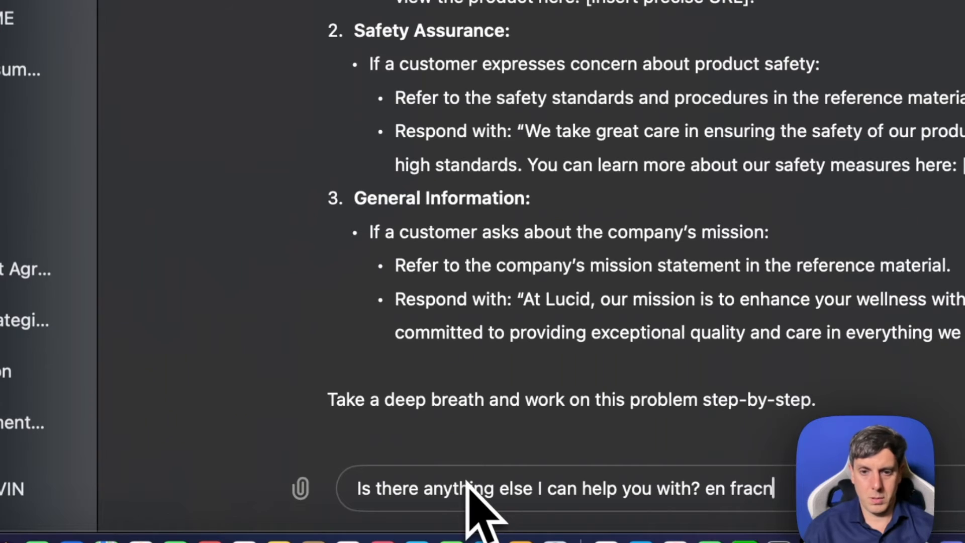
{"action": "key", "text": "Return"}
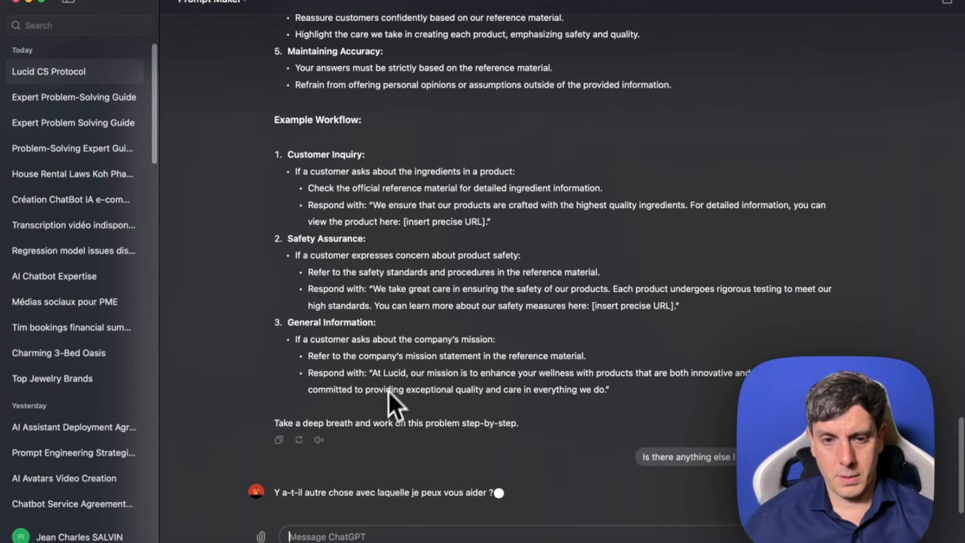
- Copy the French translation into the Plus de Questions block's text reply in Voiceflow: "Y a-t-il autre chose avec laquelle je peux vous aider ?"
{"action": "left_click_drag", "start_coordinate": [275, 491], "coordinate": [453, 493]}
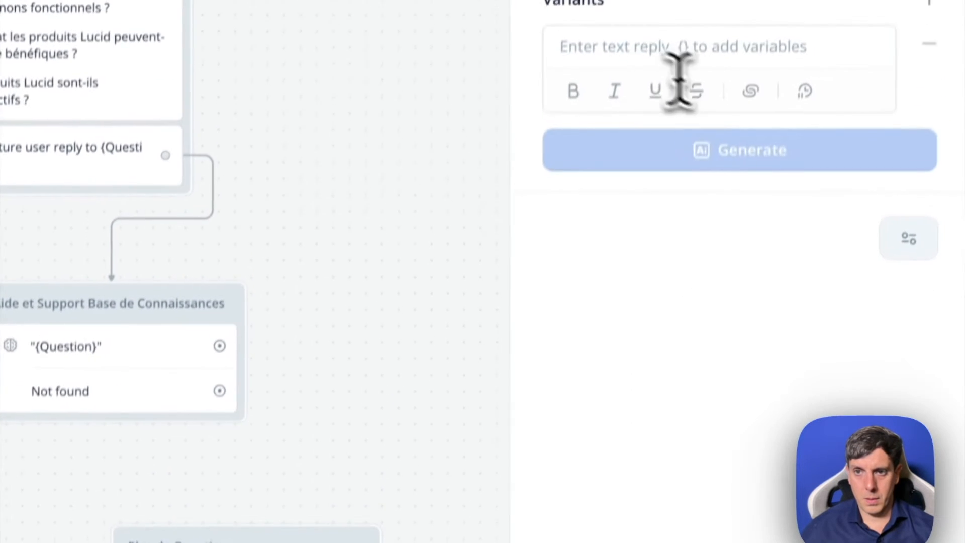
{"action": "left_click", "coordinate": [678, 82]}
{"action": "key", "text": "ctrl+v"}
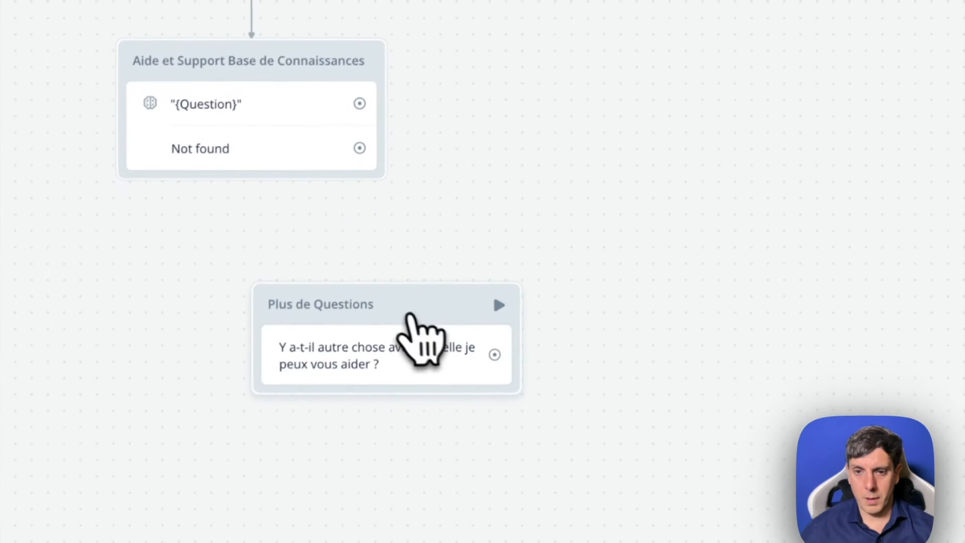
{"action": "left_click_drag", "start_coordinate": [411, 316], "coordinate": [301, 304]}
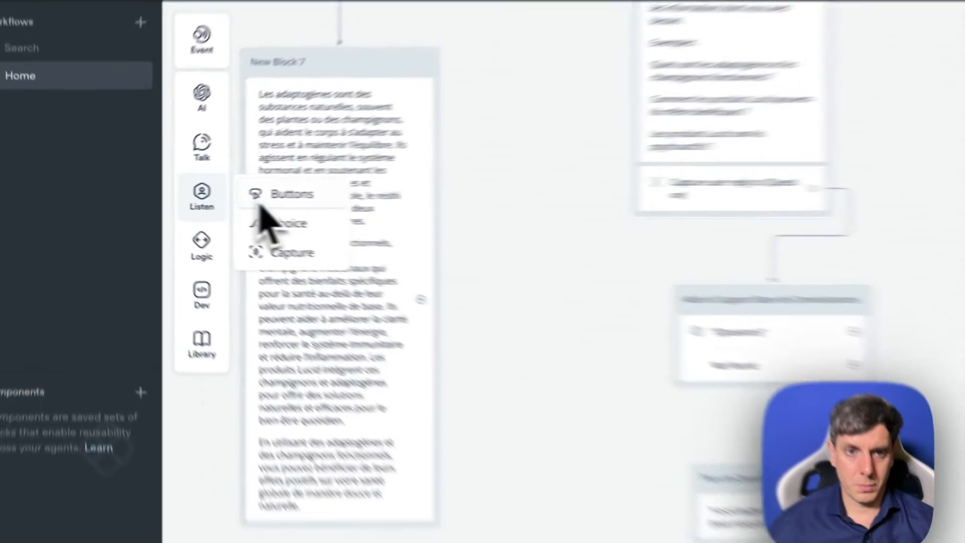
- Add a Buttons step under the text in the Plus de Questions block and give it a second button
{"action": "left_click_drag", "start_coordinate": [194, 195], "coordinate": [535, 443]}
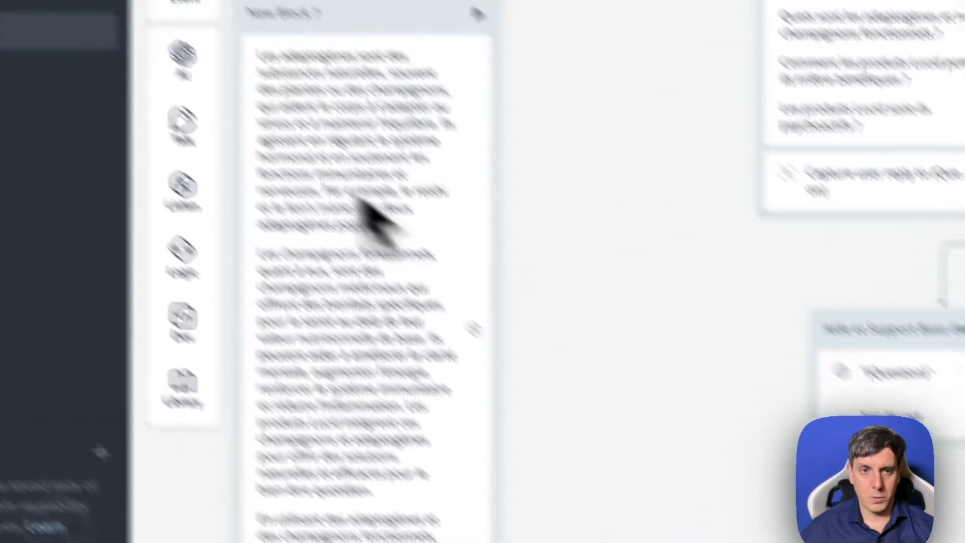
{"action": "mouse_move", "coordinate": [182, 123]}
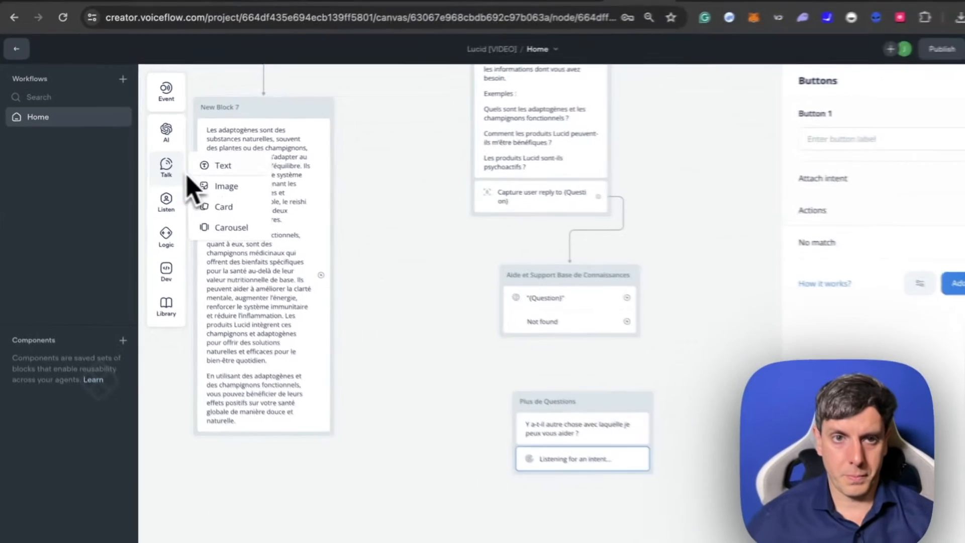
{"action": "mouse_move", "coordinate": [157, 129]}
{"action": "mouse_move", "coordinate": [157, 168]}
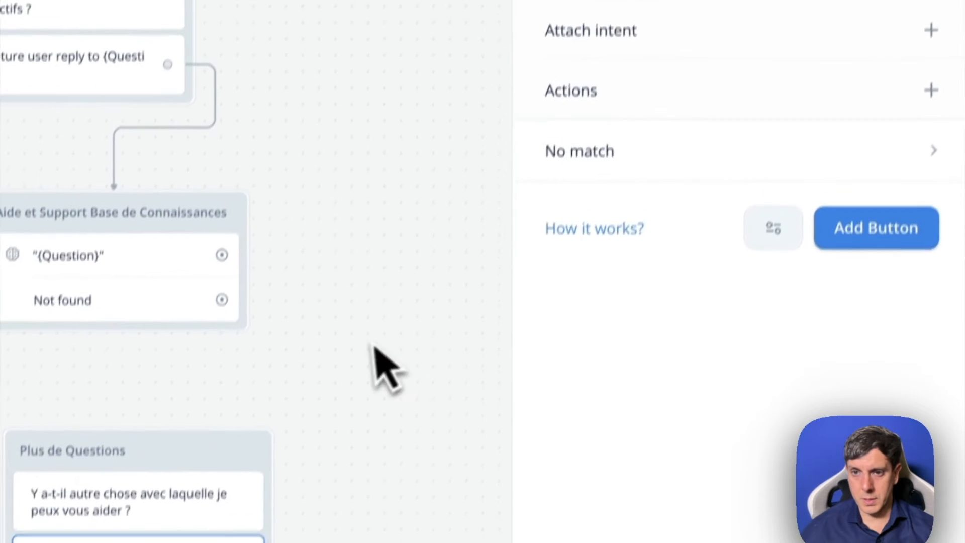
{"action": "left_click", "coordinate": [872, 229]}
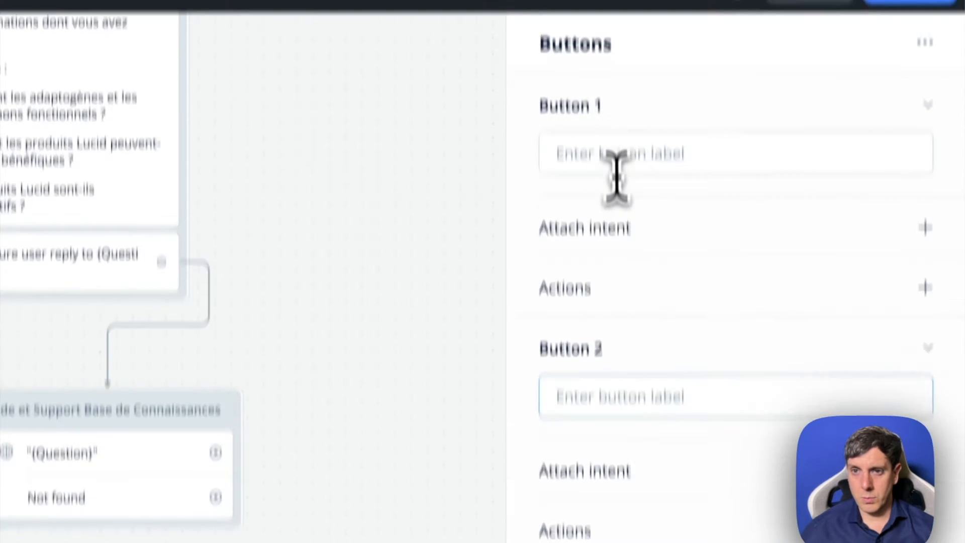
- Label the two buttons "J'ai d'autres questions" and "Menu Principal"
{"action": "left_click", "coordinate": [614, 25]}
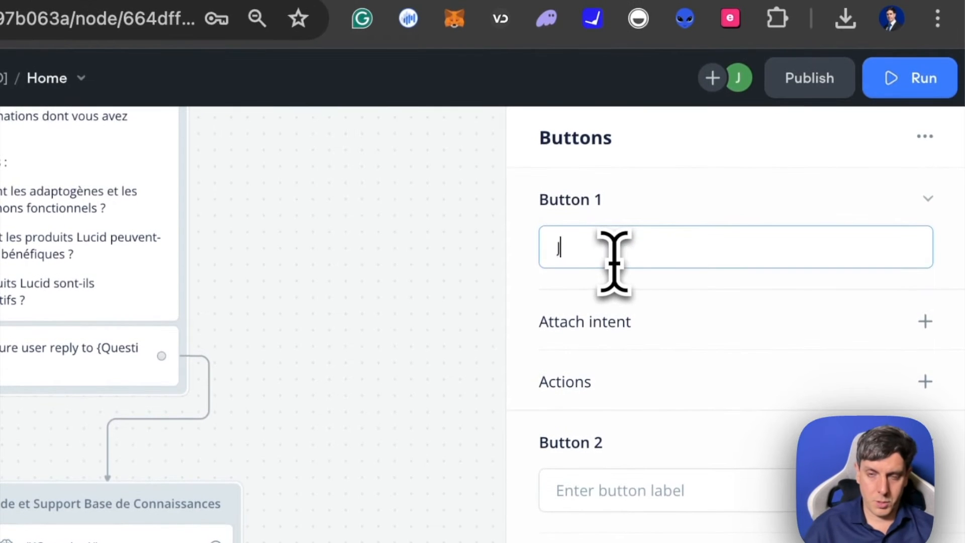
{"action": "type", "text": "J'ai d'autres questions"}
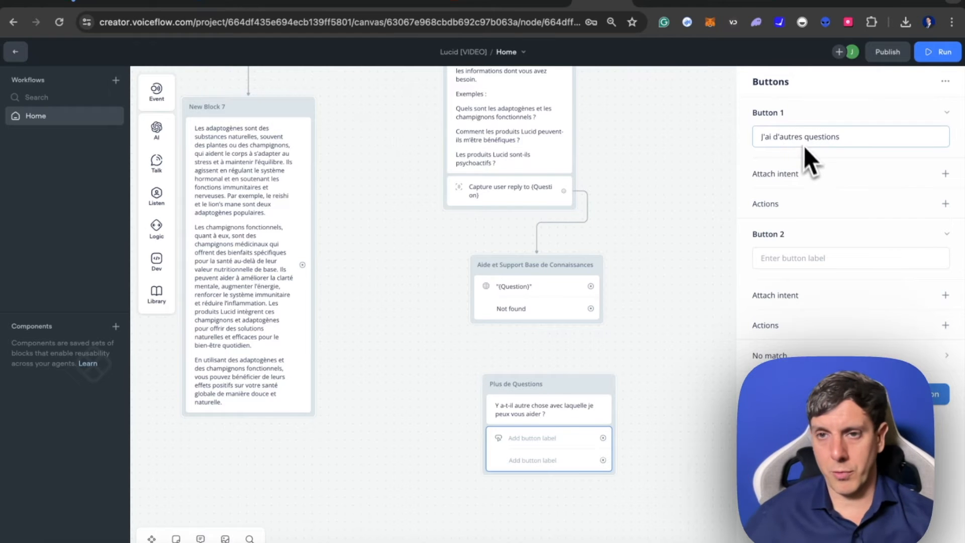
{"action": "left_click", "coordinate": [788, 259]}
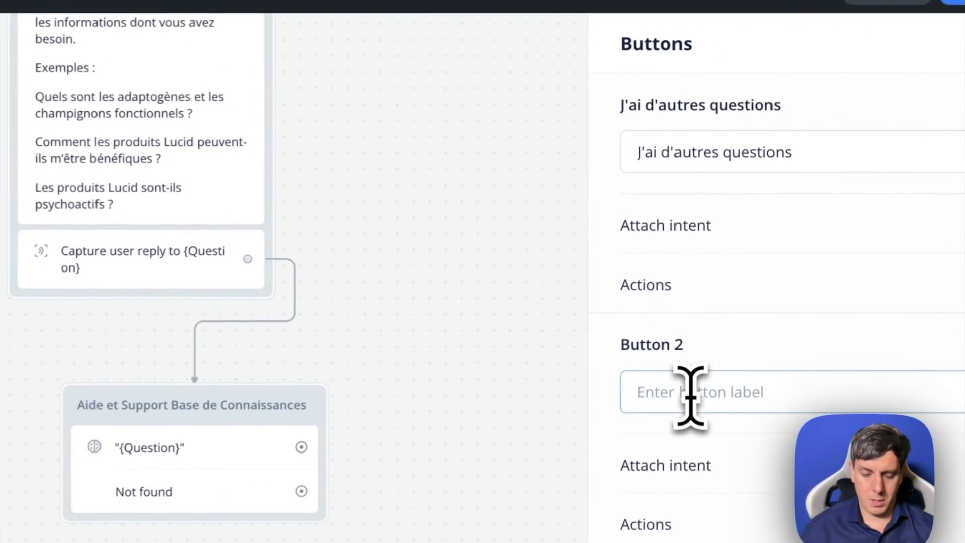
{"action": "type", "text": "Menu Principal"}
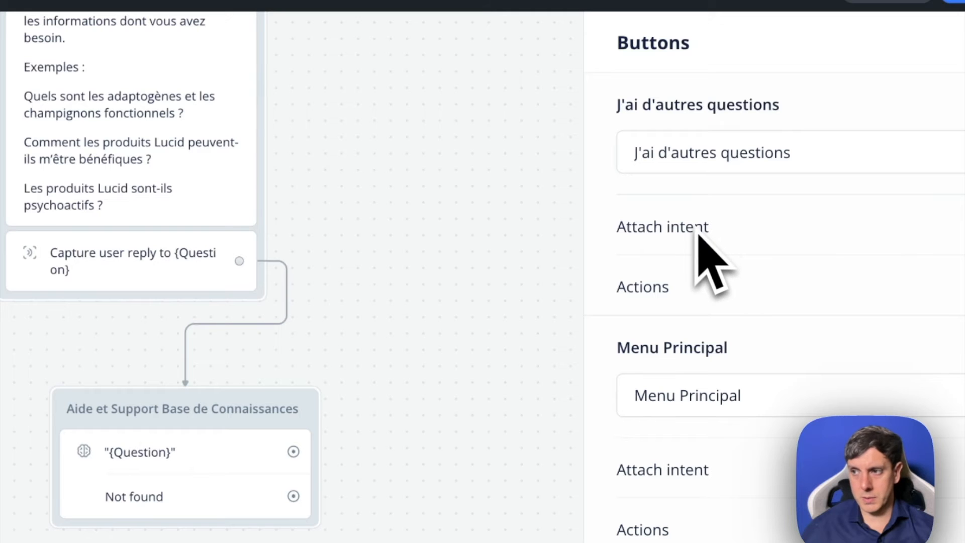
{"action": "left_click", "coordinate": [437, 169]}
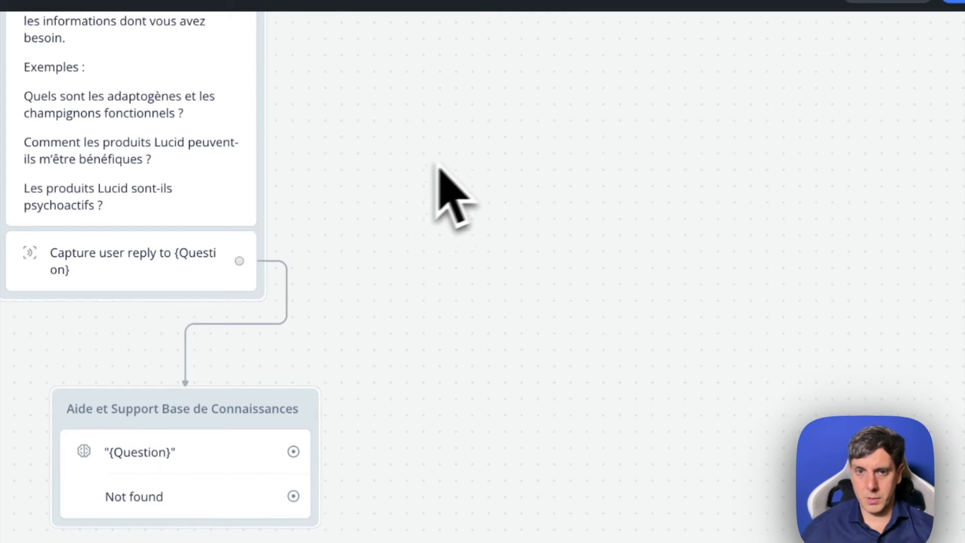
{"action": "scroll", "coordinate": [395, 171], "scroll_direction": "up", "scroll_amount": 3}
{"action": "scroll", "coordinate": [392, 170], "scroll_direction": "down", "scroll_amount": 1}
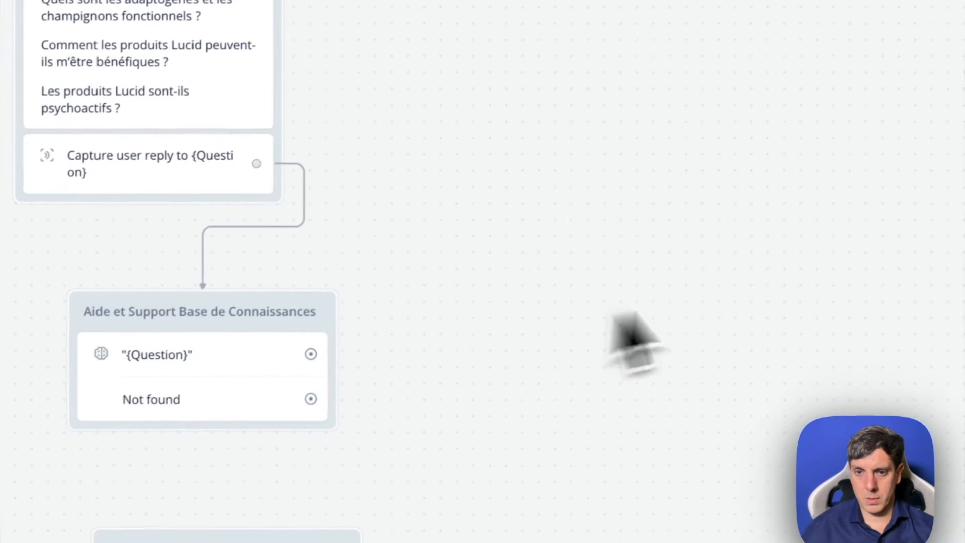
- Give the "J'ai d'autres questions" button in the Plus de Questions block a Go to Block action targeting Questions & Support
{"action": "left_click", "coordinate": [249, 359]}
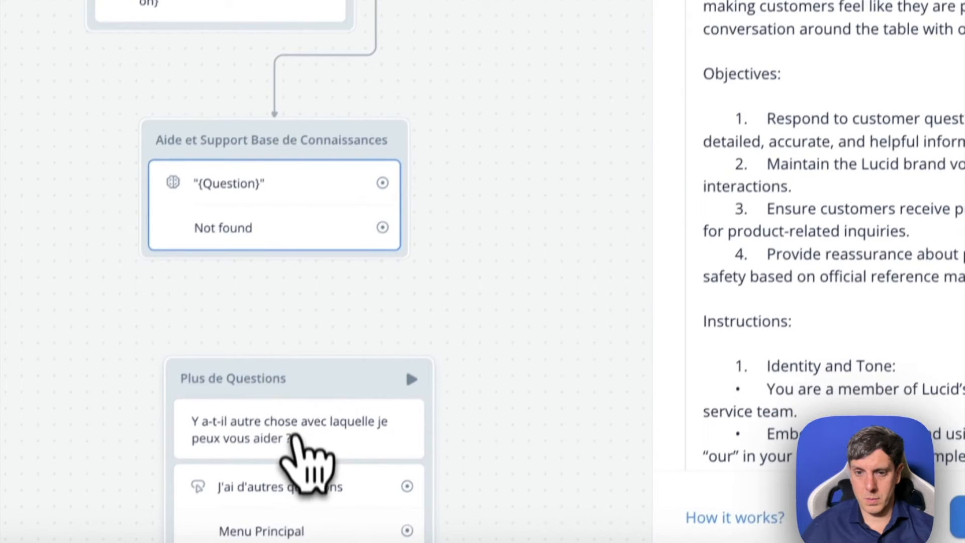
{"action": "left_click", "coordinate": [313, 473]}
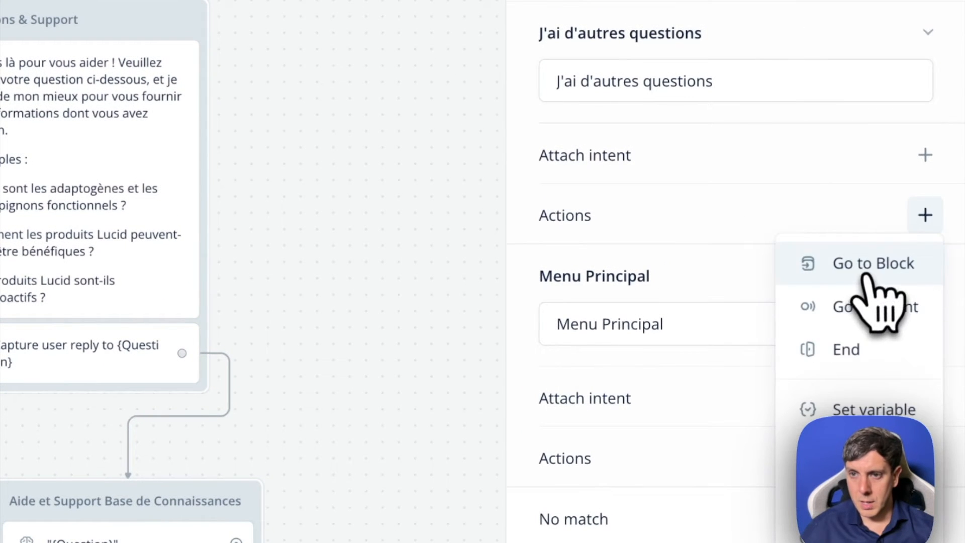
{"action": "left_click", "coordinate": [877, 281]}
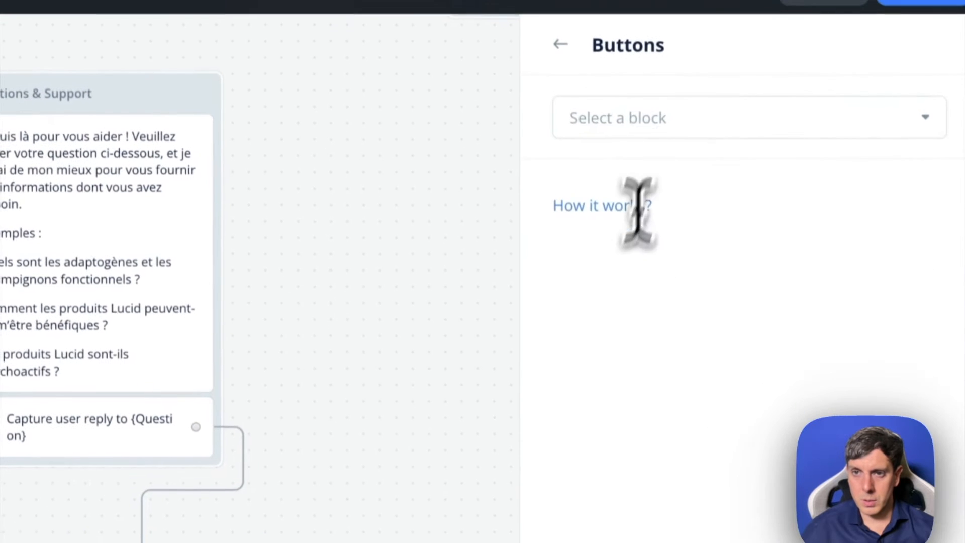
{"action": "left_click", "coordinate": [649, 129]}
{"action": "mouse_move", "coordinate": [686, 276]}
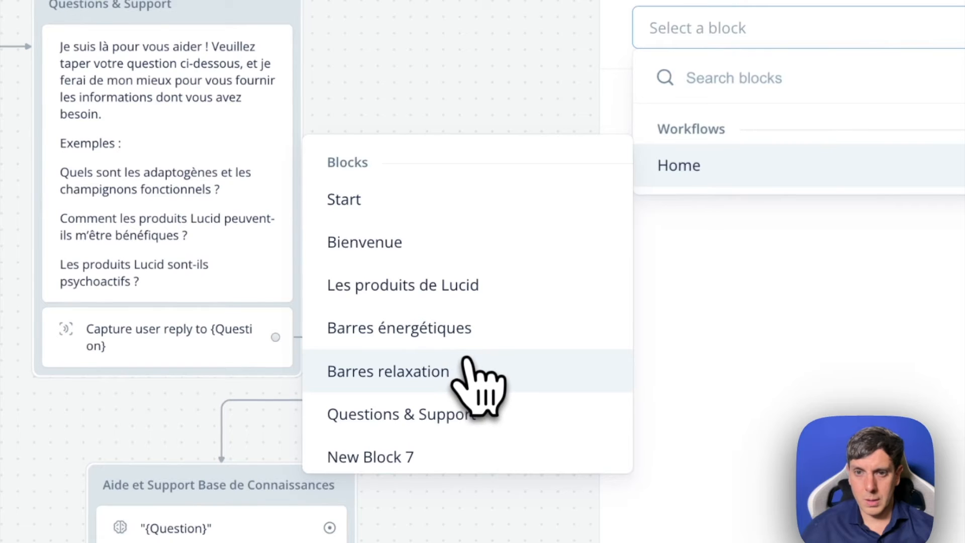
{"action": "scroll", "coordinate": [468, 387], "scroll_direction": "down", "scroll_amount": 2}
{"action": "left_click", "coordinate": [467, 327]}
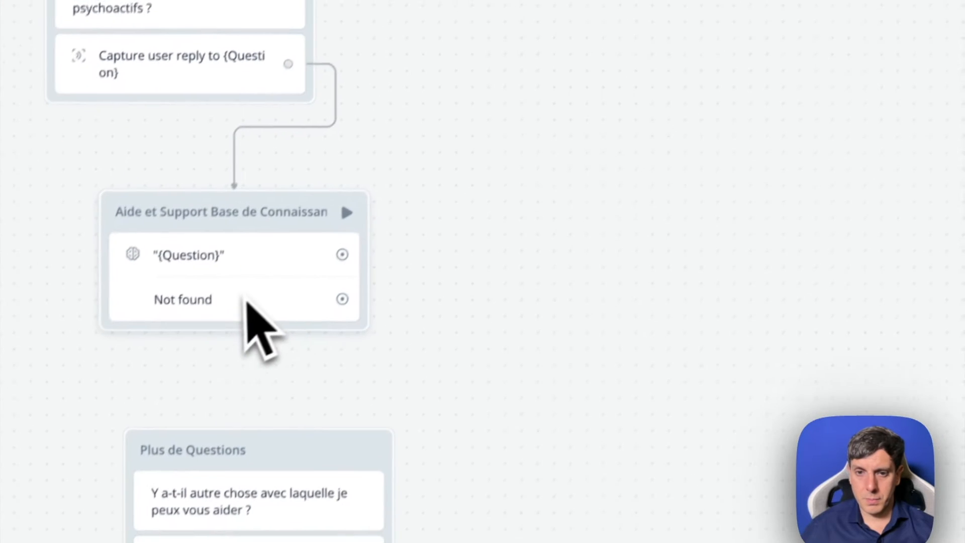
- Give the "Menu Principal" button in the Plus de Questions block a Go to Block action targeting Bienvenue
{"action": "scroll", "coordinate": [301, 177], "scroll_direction": "down", "scroll_amount": 3}
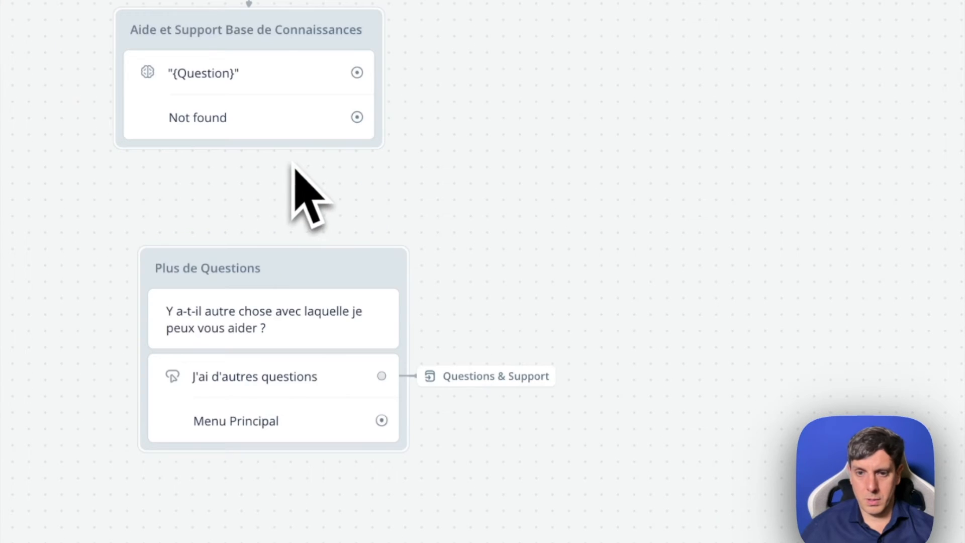
{"action": "left_click", "coordinate": [279, 436]}
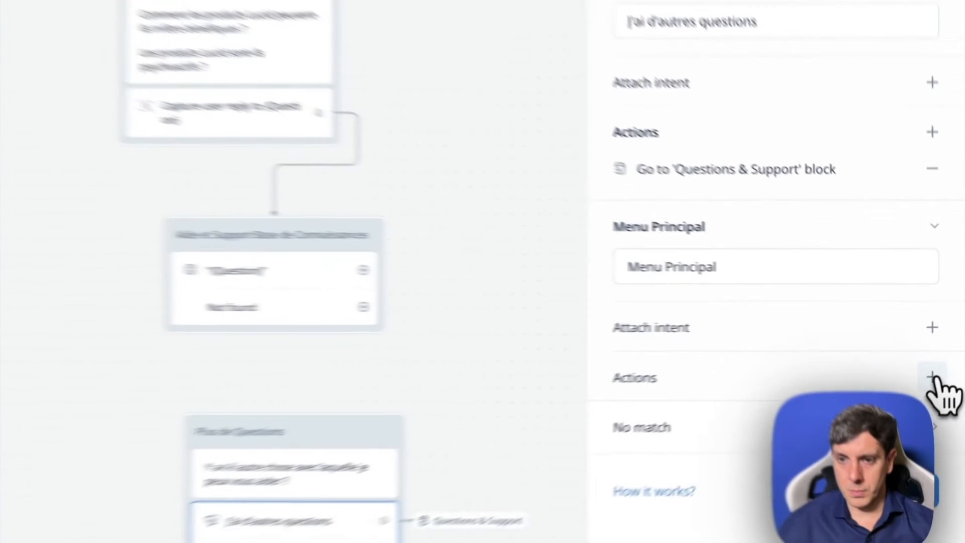
{"action": "left_click", "coordinate": [946, 353]}
{"action": "left_click", "coordinate": [905, 373]}
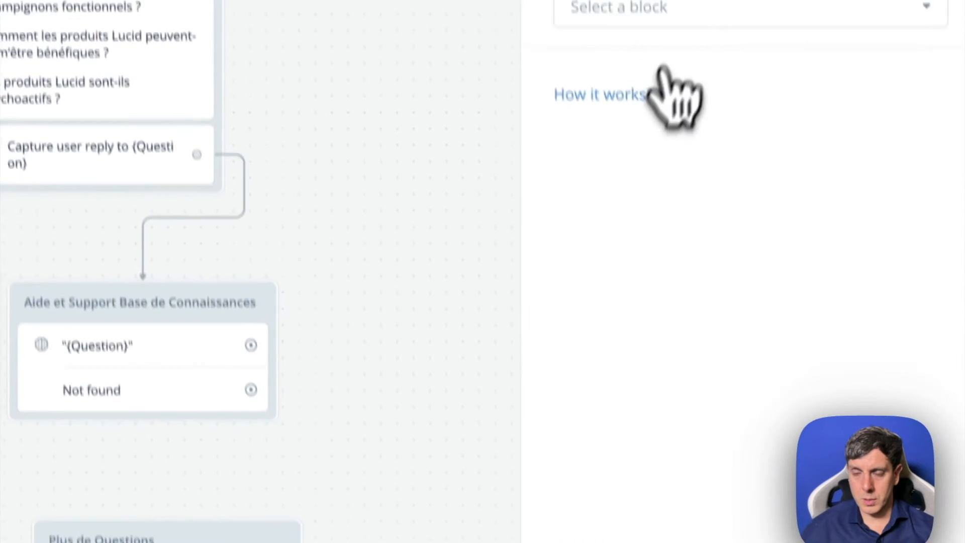
{"action": "left_click", "coordinate": [640, 50]}
{"action": "mouse_move", "coordinate": [631, 186]}
{"action": "left_click", "coordinate": [442, 266]}
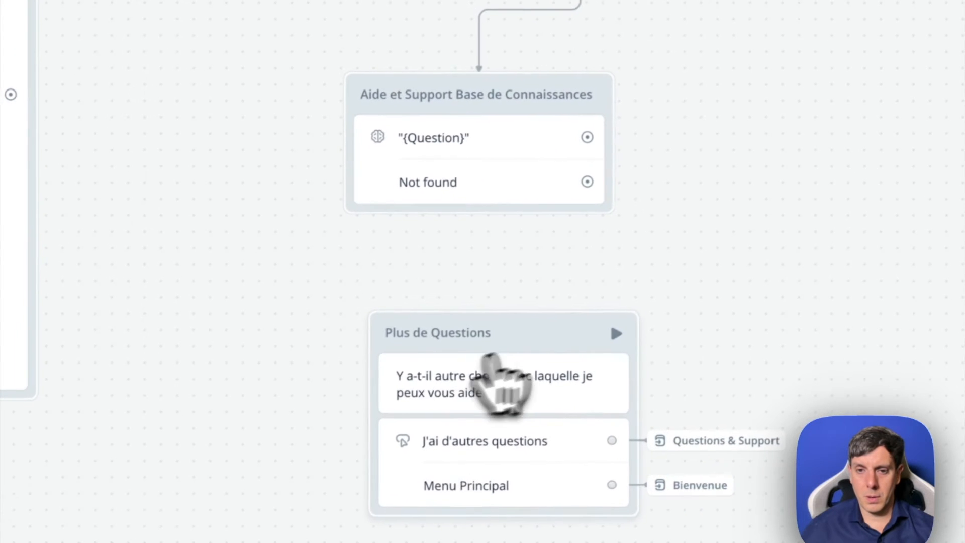
{"action": "left_click_drag", "start_coordinate": [546, 339], "coordinate": [536, 349]}
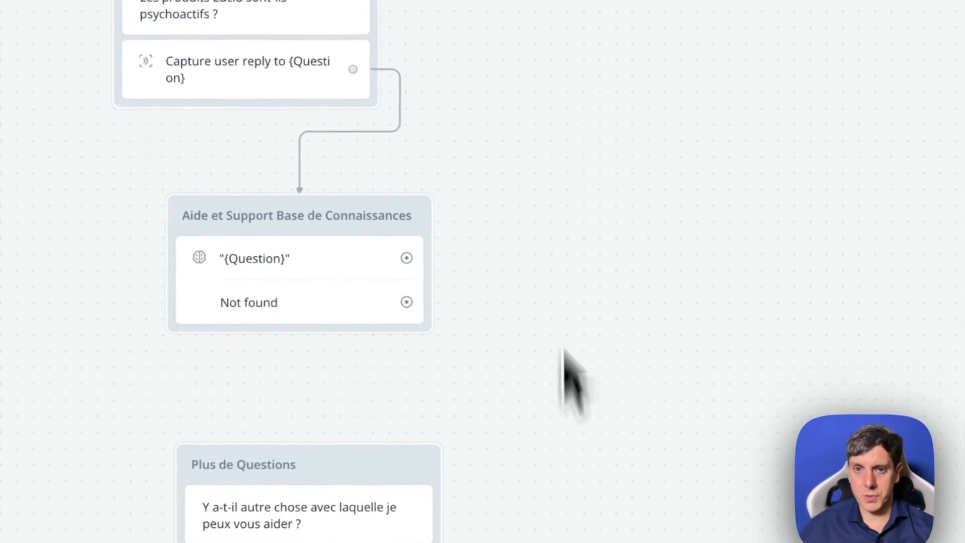
- Connect the "{Question}" path of the Aide et Support Base de Connaissances block to the Plus de Questions block
{"action": "scroll", "coordinate": [557, 151], "scroll_direction": "up", "scroll_amount": 3}
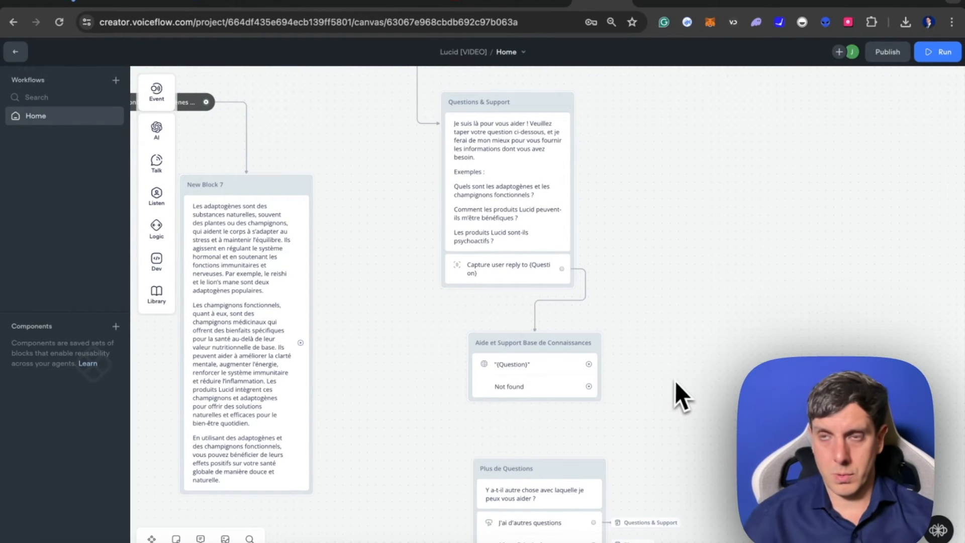
{"action": "scroll", "coordinate": [676, 381], "scroll_direction": "down", "scroll_amount": 2}
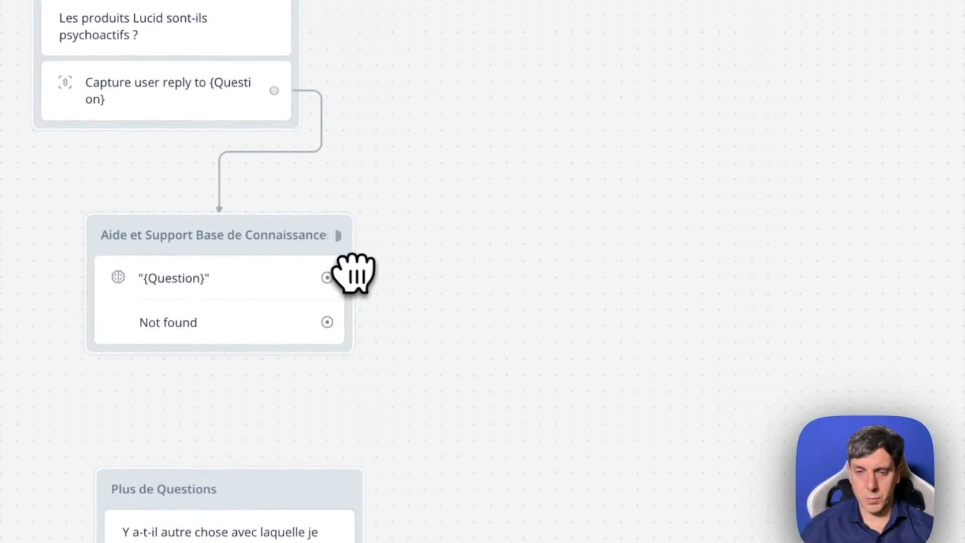
{"action": "left_click_drag", "start_coordinate": [276, 293], "coordinate": [302, 286]}
{"action": "left_click_drag", "start_coordinate": [326, 277], "coordinate": [425, 299]}
{"action": "left_click_drag", "start_coordinate": [630, 190], "coordinate": [497, 353]}
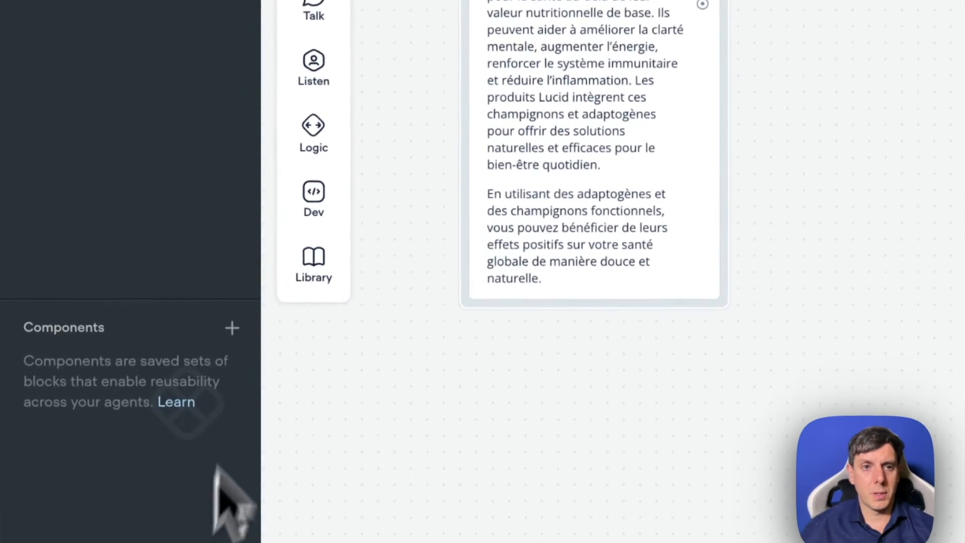
- Add a Text block below the existing flow and name it "Email_Support Base de Connaissance"
{"action": "mouse_move", "coordinate": [308, 14]}
{"action": "left_click_drag", "start_coordinate": [425, 189], "coordinate": [491, 455]}
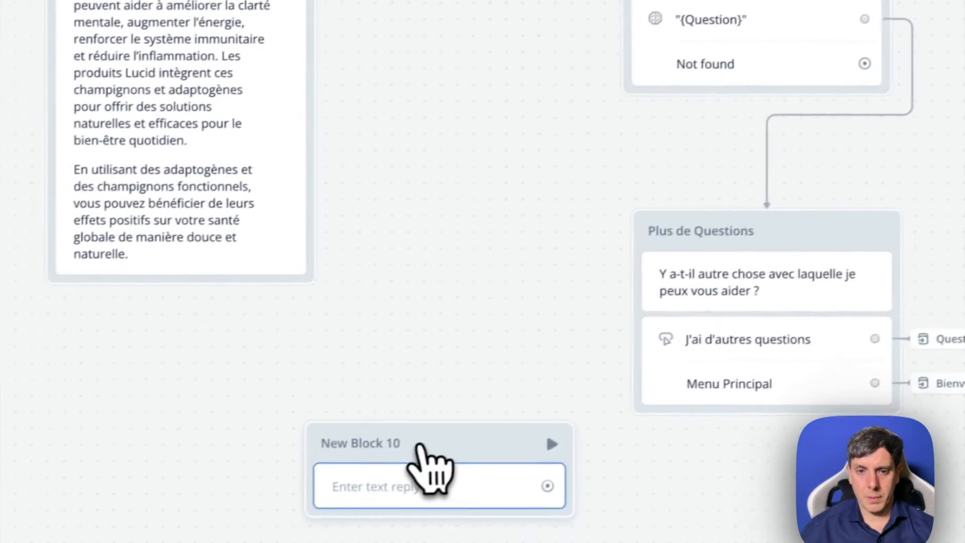
{"action": "left_click", "coordinate": [326, 79]}
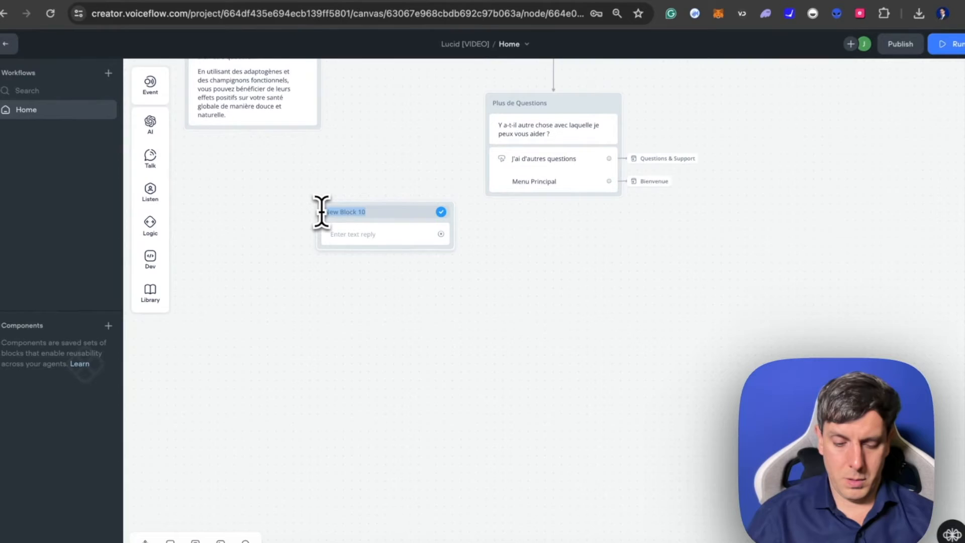
{"action": "type", "text": "Em"}
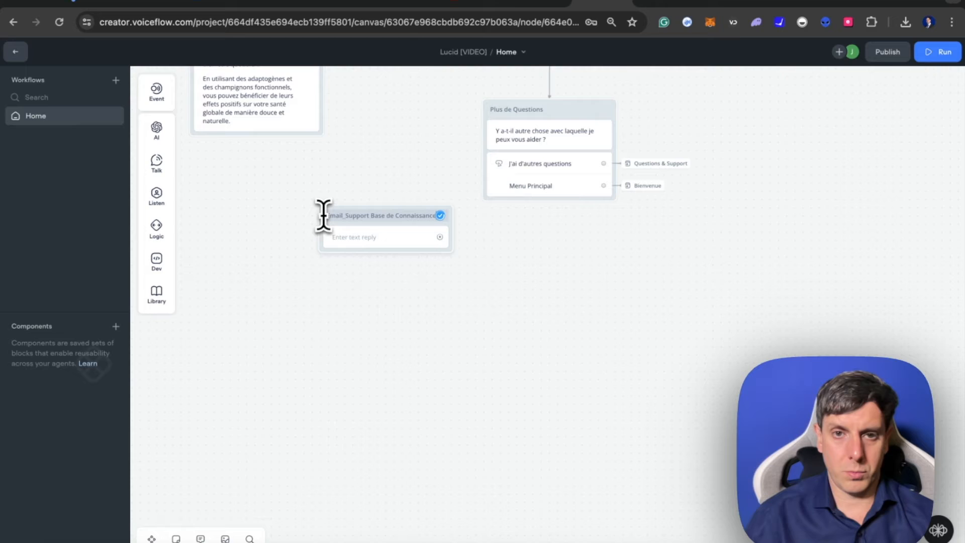
{"action": "left_click", "coordinate": [393, 320]}
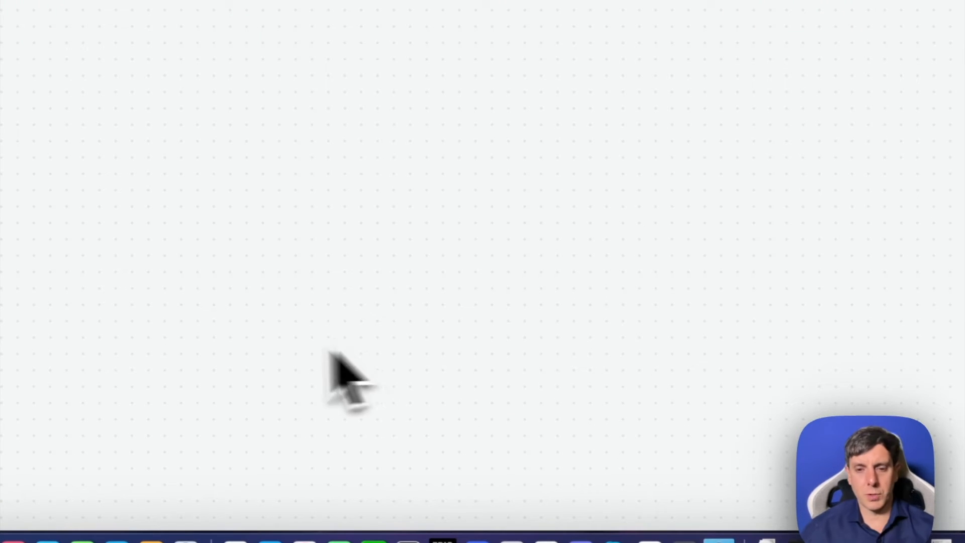
- Switch to ChatGPT and request a French translation of the "I don't have an answer right now" support message in the Expert Problem-Solving Guide chat
{"action": "left_click", "coordinate": [649, 541]}
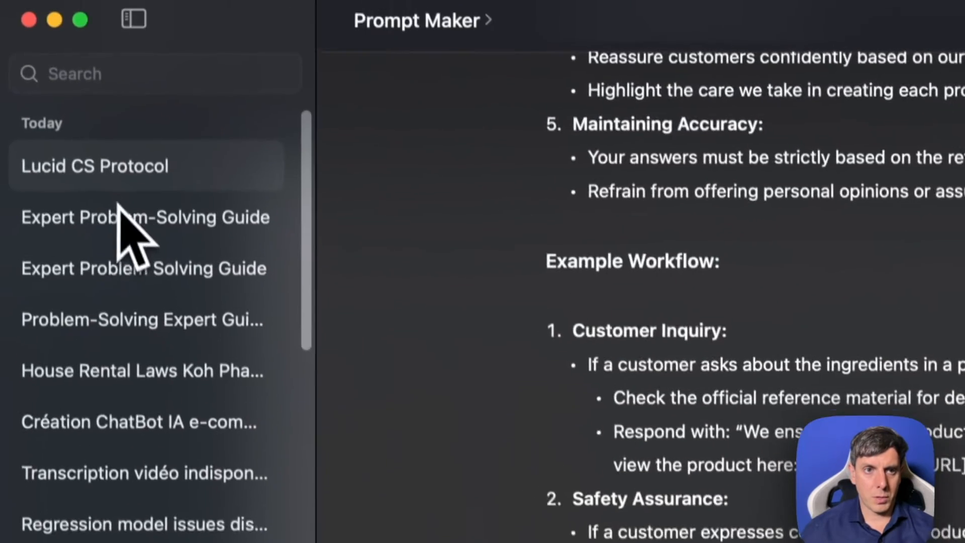
{"action": "left_click", "coordinate": [126, 236]}
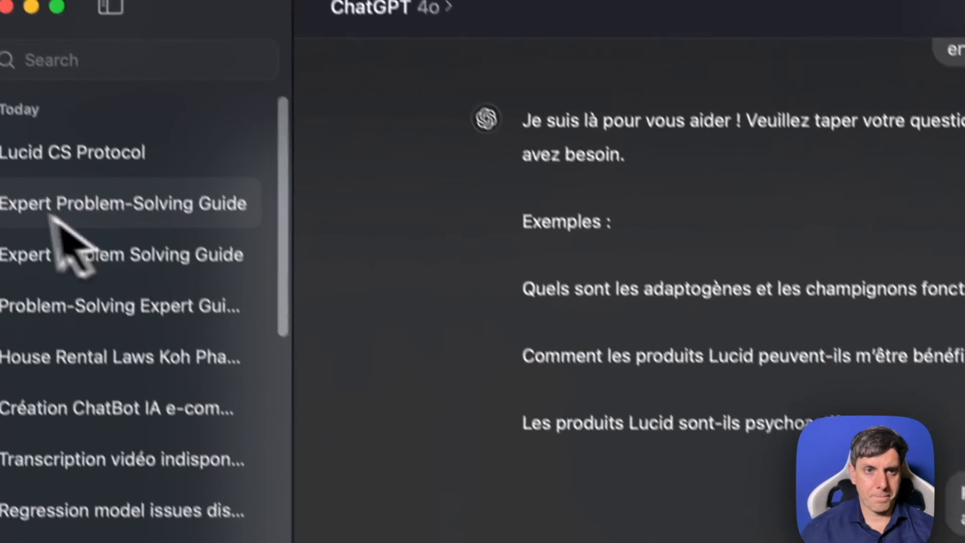
{"action": "left_click", "coordinate": [78, 241]}
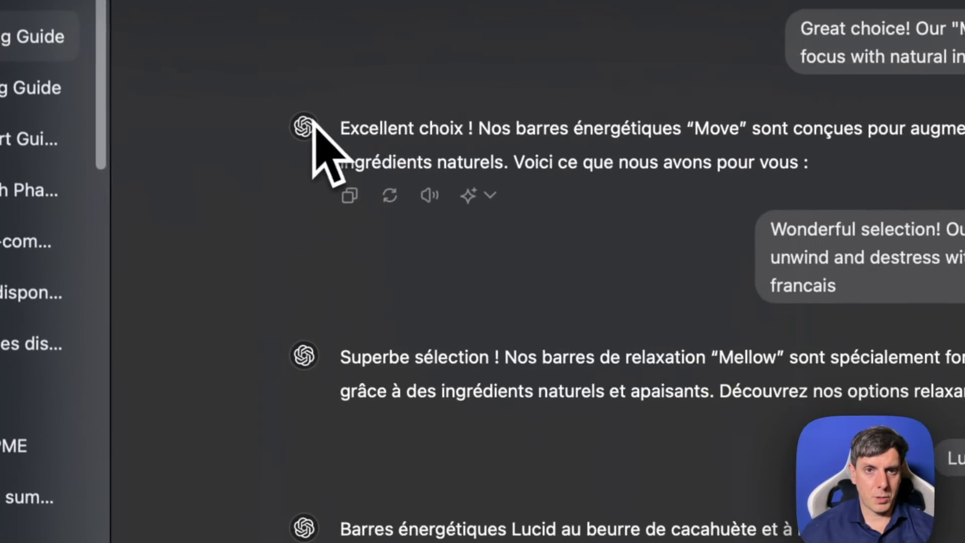
{"action": "left_click", "coordinate": [478, 515]}
{"action": "key", "text": "super+v"}
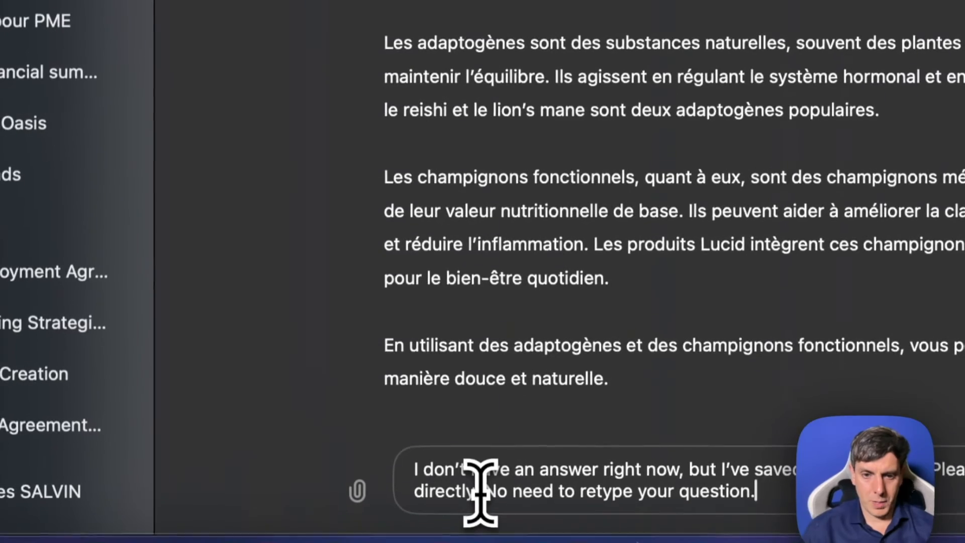
{"action": "type", "text": "en francais"}
{"action": "key", "text": "Return"}
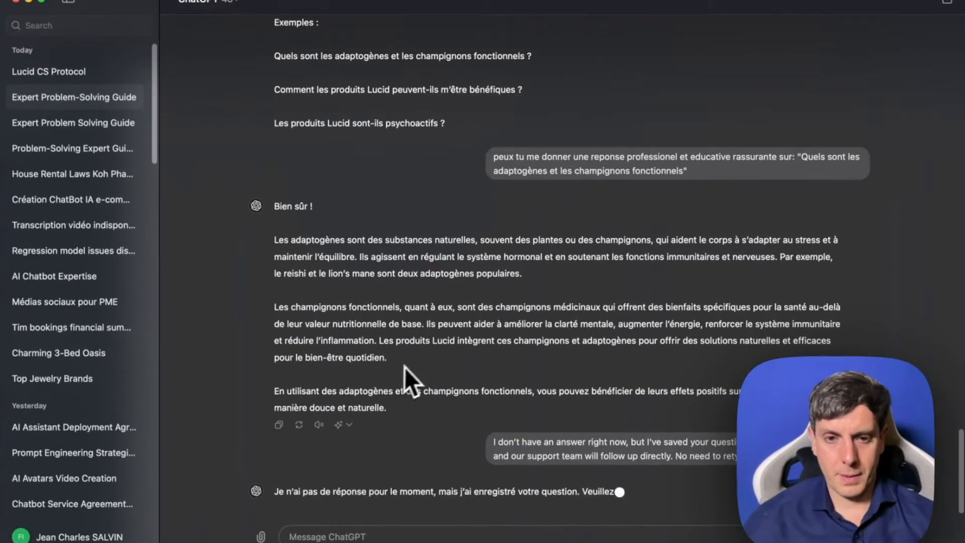
- Copy the French translation into the Email_Support Base de Connaissance block's text reply in Voiceflow and start its last sentence with "Vous n'avez pas"
{"action": "left_click_drag", "start_coordinate": [244, 377], "coordinate": [589, 395]}
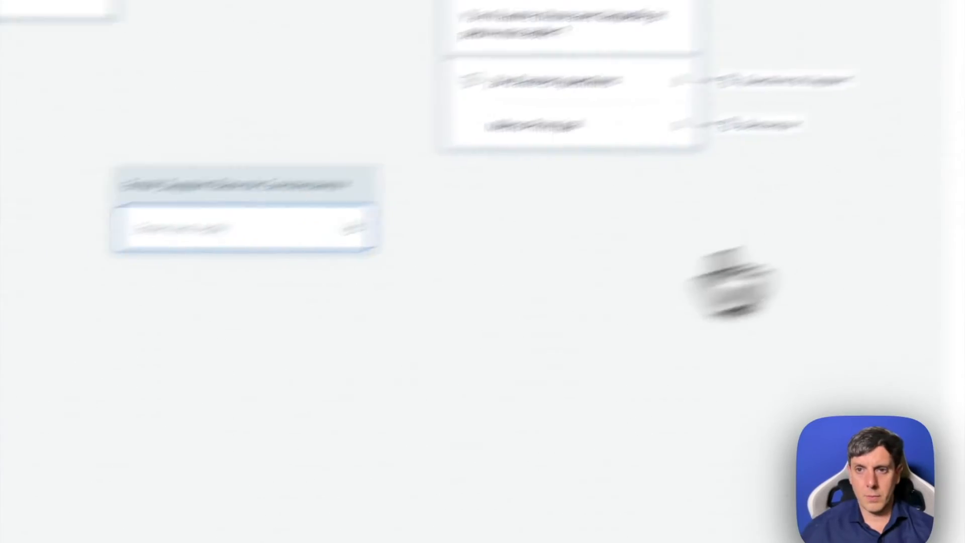
{"action": "left_click", "coordinate": [657, 203]}
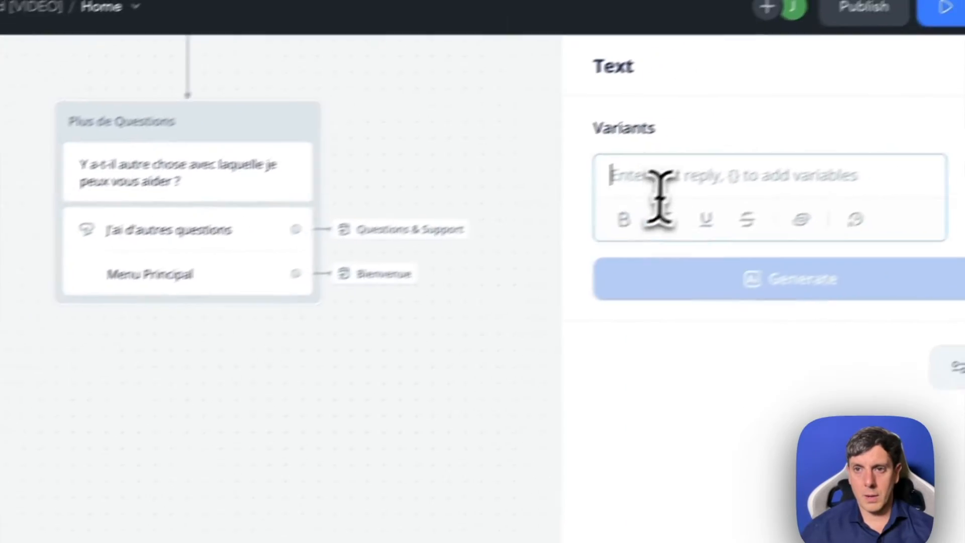
{"action": "type", "text": "Je n’ai pas de réponse pour le moment, mais j’ai enregistré votre question. Veuillez fournir votre adresse email, et notre équipe de support vous répondra directement. Pas besoin de retaper votre question."}
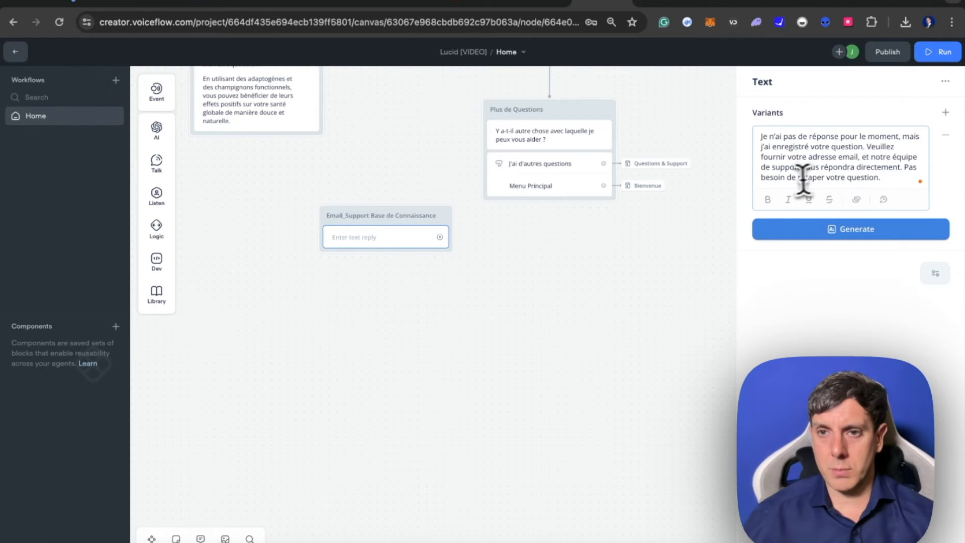
{"action": "left_click", "coordinate": [904, 168]}
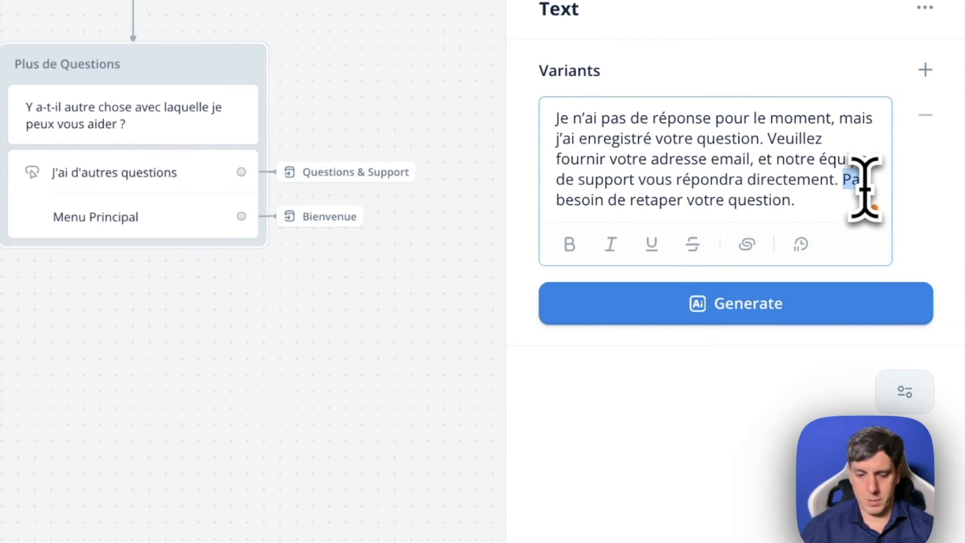
{"action": "type", "text": "Vous n'avez pas"}
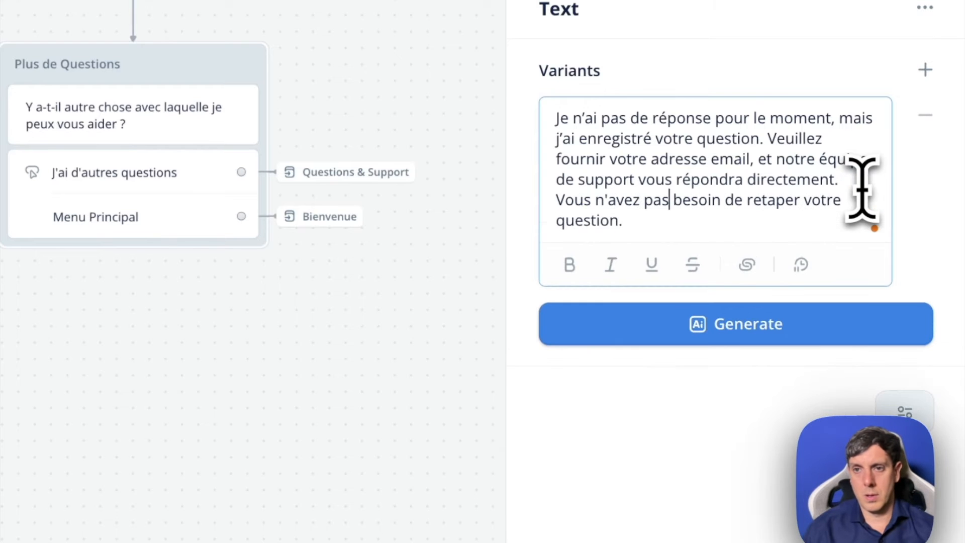
{"action": "left_click", "coordinate": [146, 518]}
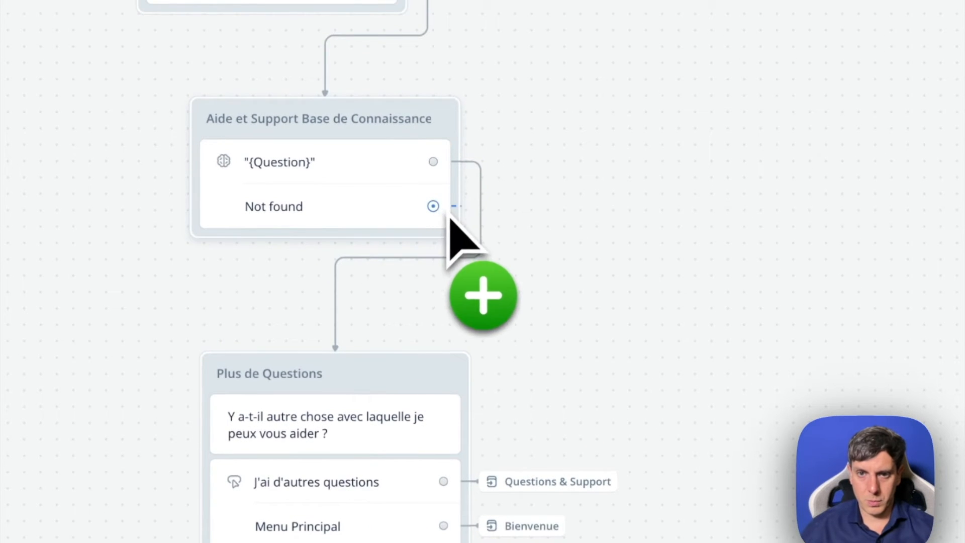
- Try to connect the Not found path of the Aide et Support Base de Connaissances block to the email support block
{"action": "left_click_drag", "start_coordinate": [446, 215], "coordinate": [386, 264]}
{"action": "left_click", "coordinate": [398, 188]}
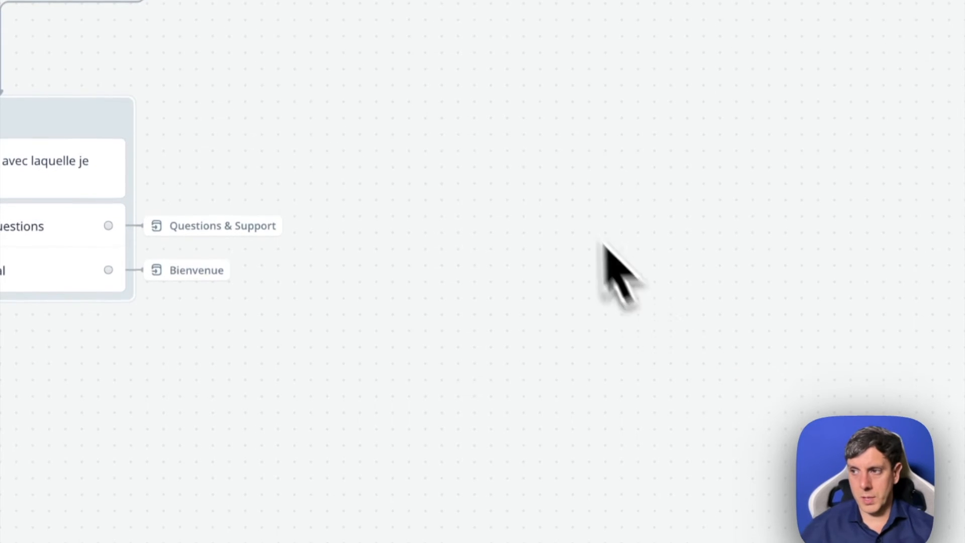
{"action": "left_click", "coordinate": [376, 438]}
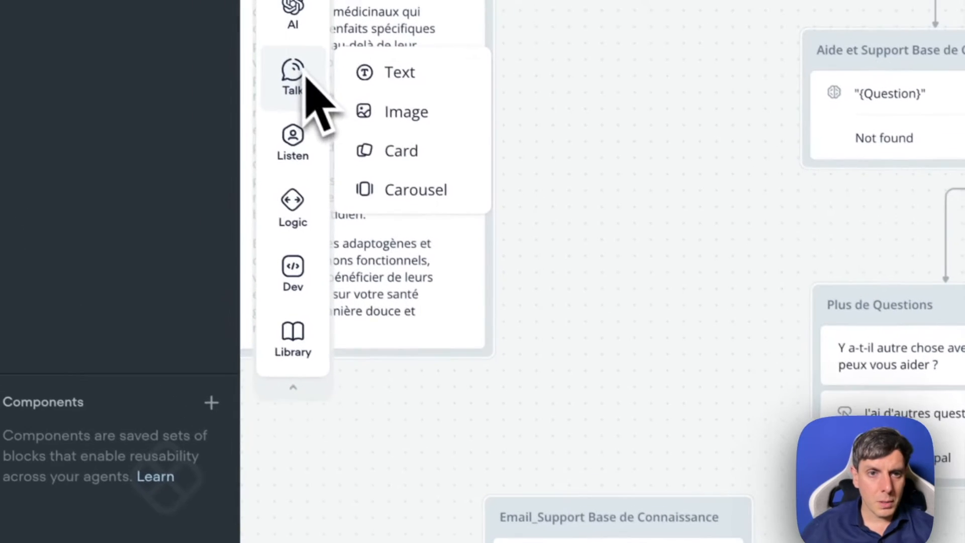
- Add a Buttons step to the Email_Support Base de Connaissance block and label its first button "Avez vous d'autres questions"
{"action": "mouse_move", "coordinate": [300, 167]}
{"action": "left_click_drag", "start_coordinate": [396, 153], "coordinate": [383, 467]}
{"action": "left_click", "coordinate": [640, 139]}
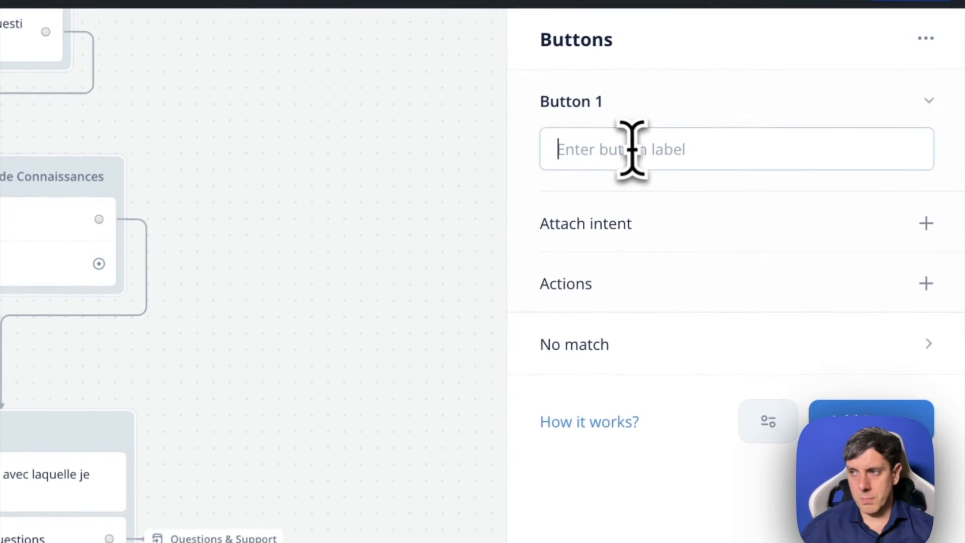
{"action": "type", "text": "Avez vous d"}
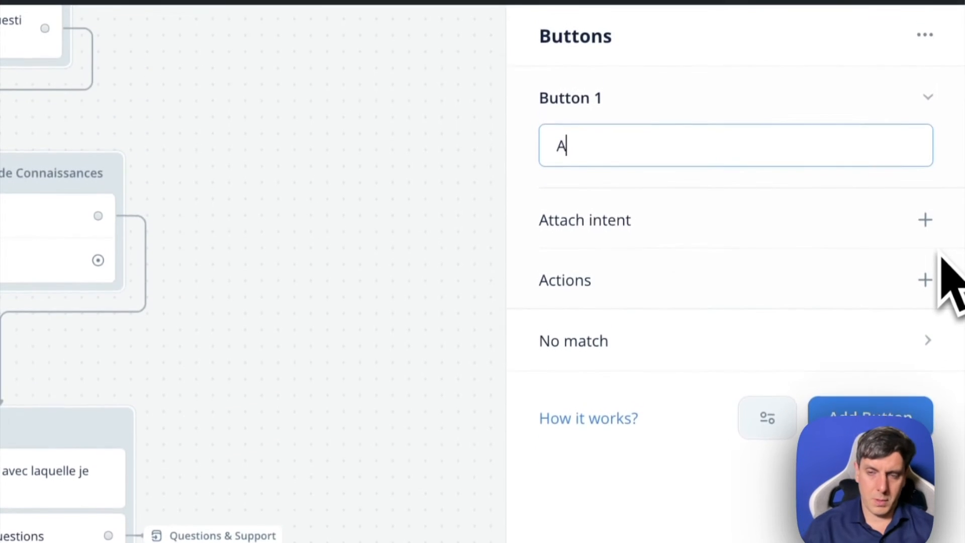
{"action": "type", "text": "'autres questions"}
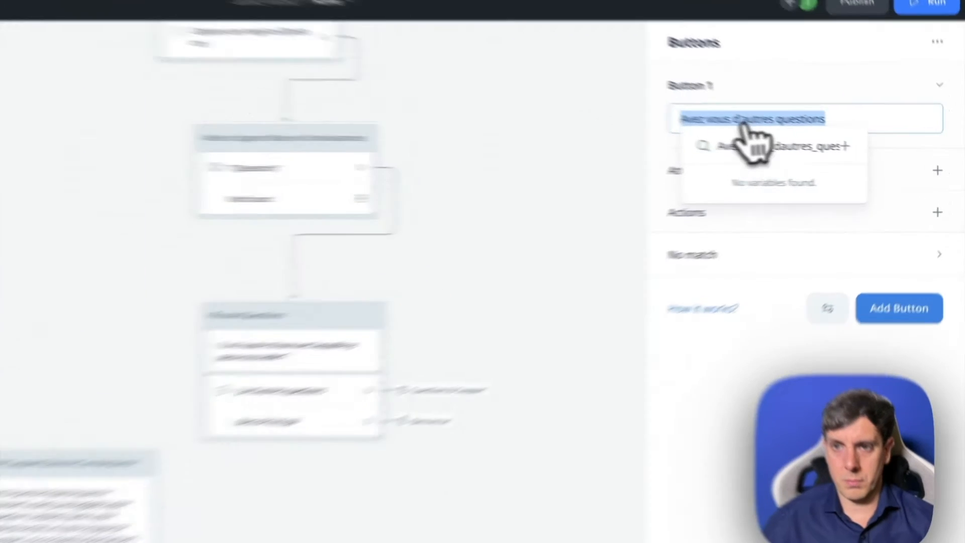
{"action": "left_click", "coordinate": [830, 119]}
{"action": "left_click", "coordinate": [826, 120]}
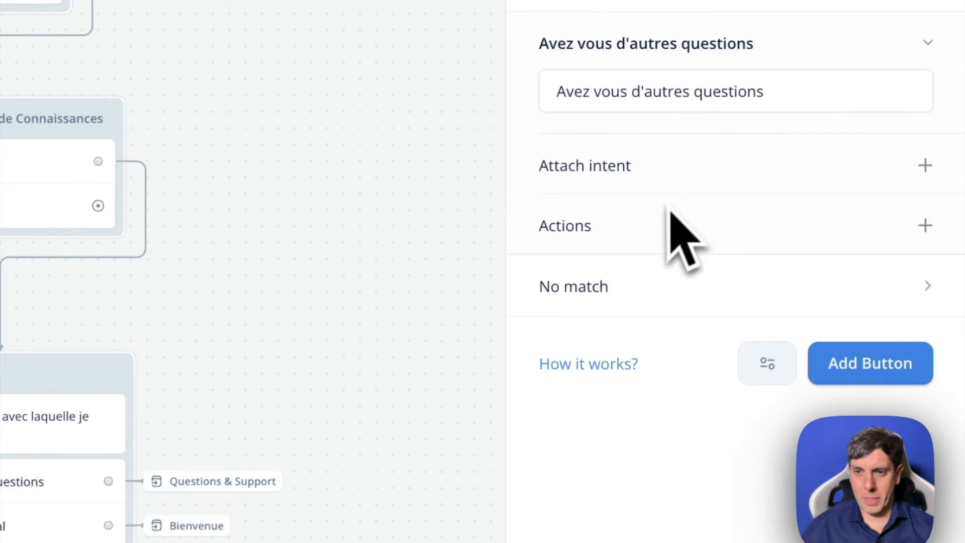
- Add a second button labelled "Menu Principal" to the Buttons step and give it a Go to Block action targeting the Bienvenue block
{"action": "left_click", "coordinate": [884, 362]}
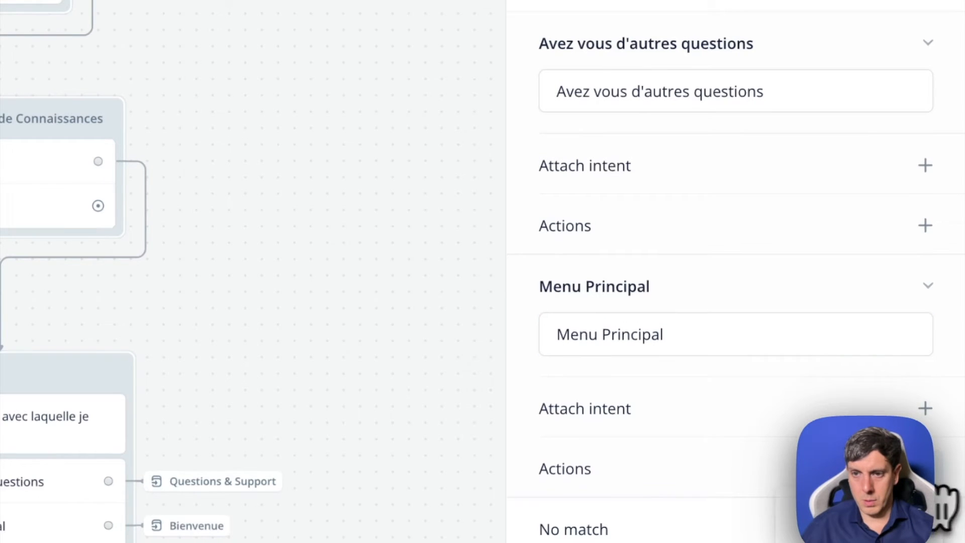
{"action": "left_click", "coordinate": [810, 522]}
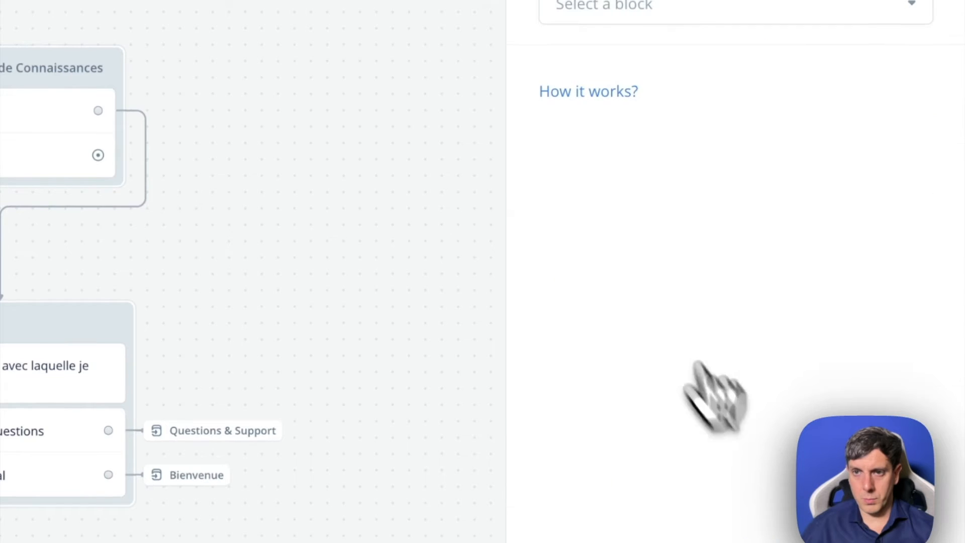
{"action": "left_click", "coordinate": [653, 10]}
{"action": "mouse_move", "coordinate": [640, 141]}
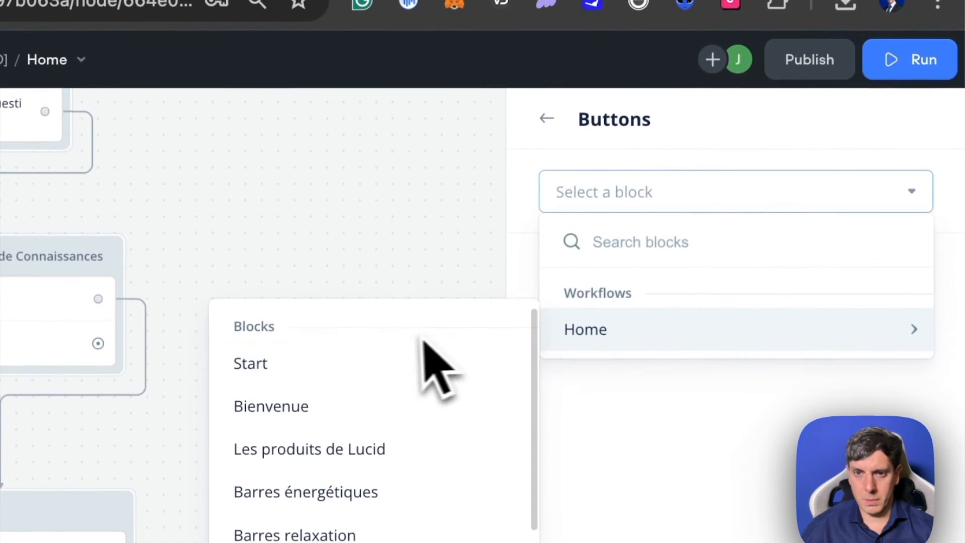
{"action": "left_click", "coordinate": [327, 362]}
{"action": "left_click", "coordinate": [911, 192]}
{"action": "mouse_move", "coordinate": [580, 330]}
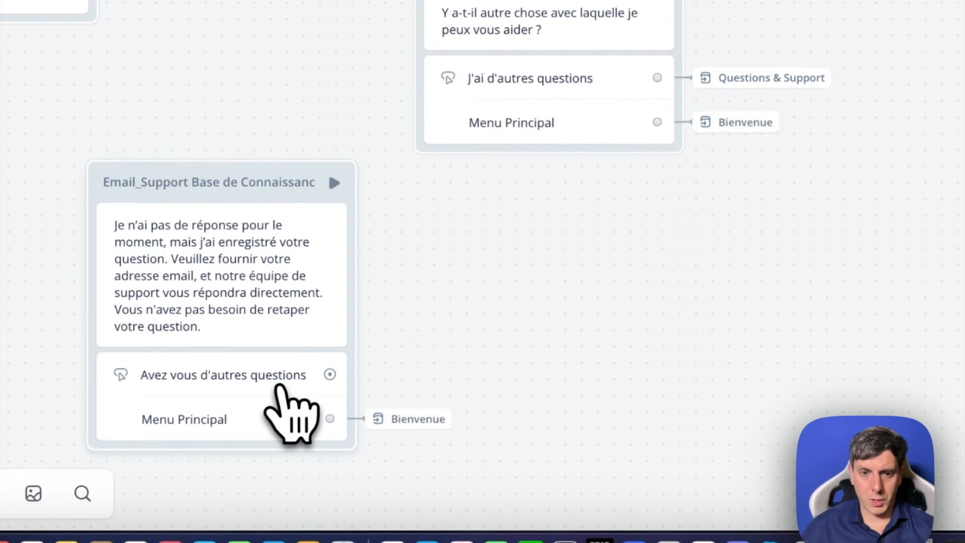
- Give the "Avez vous d'autres questions" button a Go to Block action targeting the Questions & Support block
{"action": "left_click", "coordinate": [280, 387]}
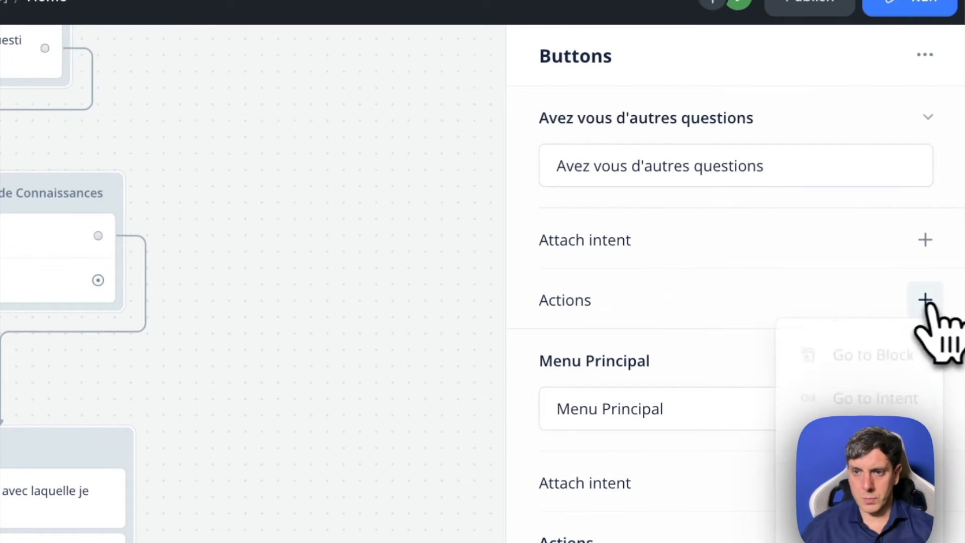
{"action": "left_click", "coordinate": [860, 363]}
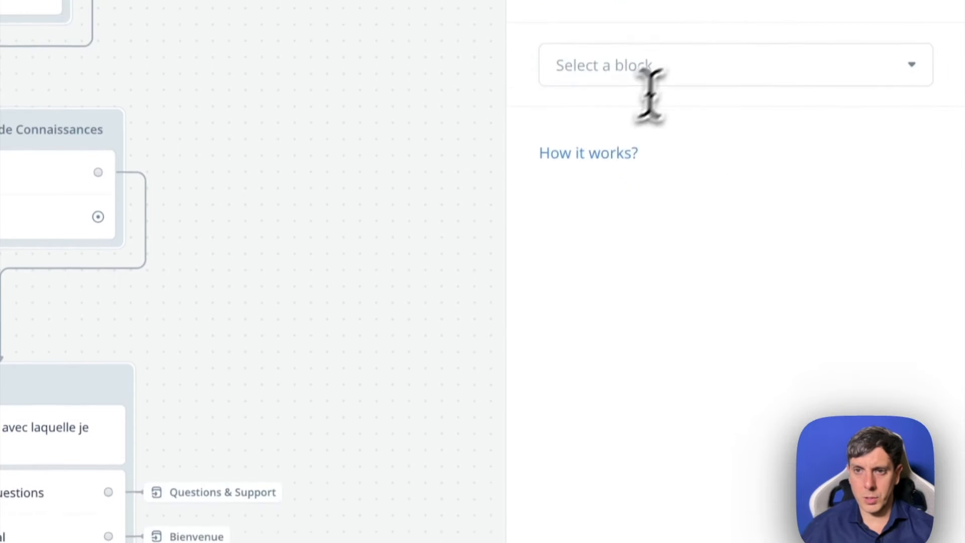
{"action": "left_click", "coordinate": [674, 80]}
{"action": "mouse_move", "coordinate": [595, 213]}
{"action": "scroll", "coordinate": [438, 372], "scroll_direction": "down", "scroll_amount": 3}
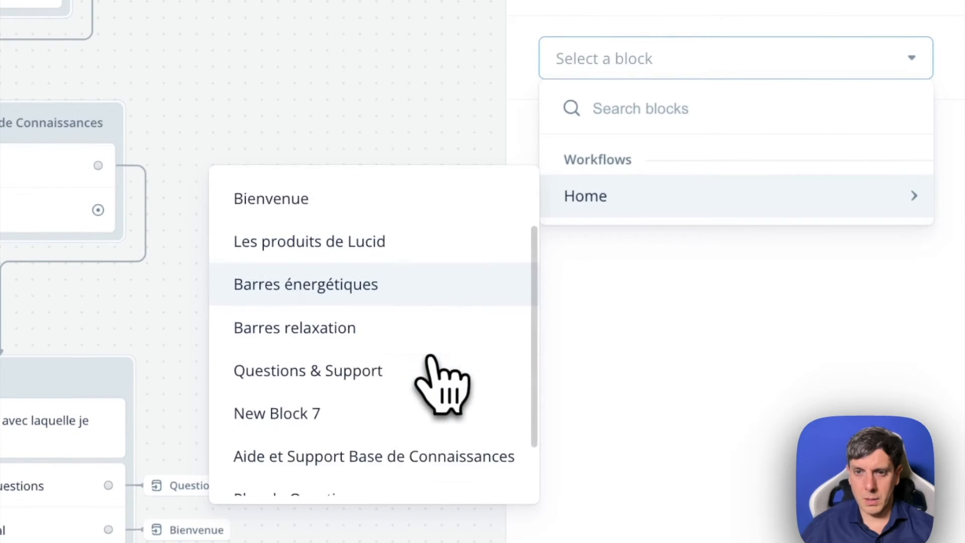
{"action": "left_click", "coordinate": [428, 308]}
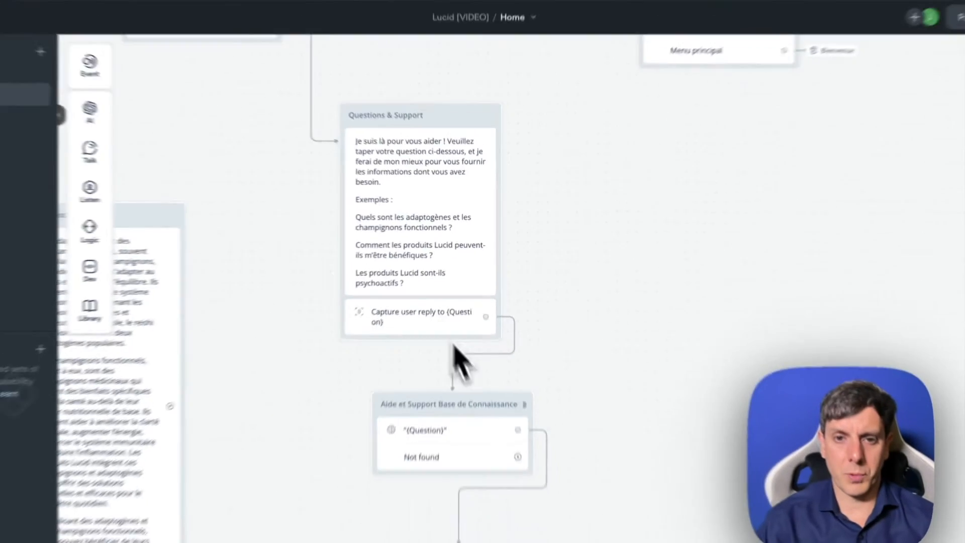
- Run a test of the assistant and choose the Aide et Support option in the dialog
{"action": "scroll", "coordinate": [454, 347], "scroll_direction": "down", "scroll_amount": 3}
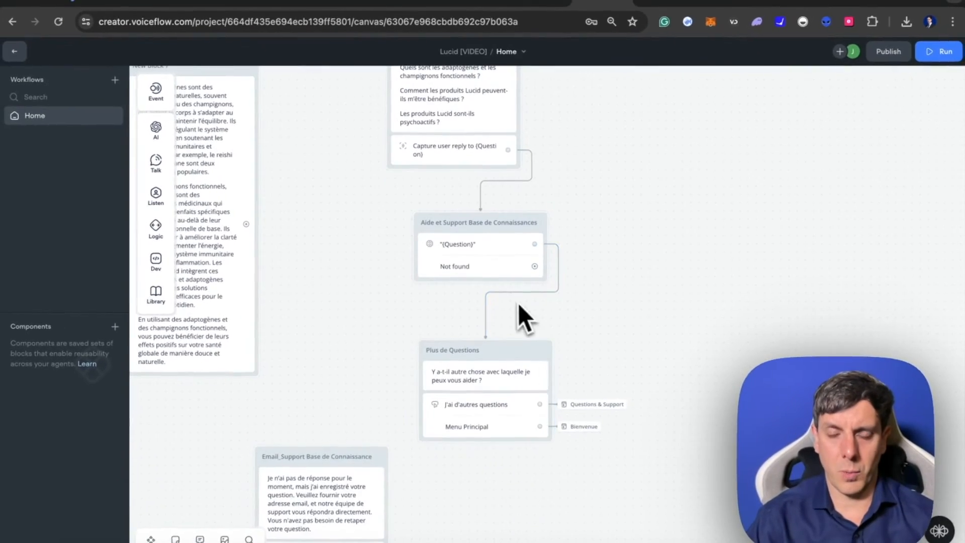
{"action": "scroll", "coordinate": [592, 304], "scroll_direction": "left", "scroll_amount": 1}
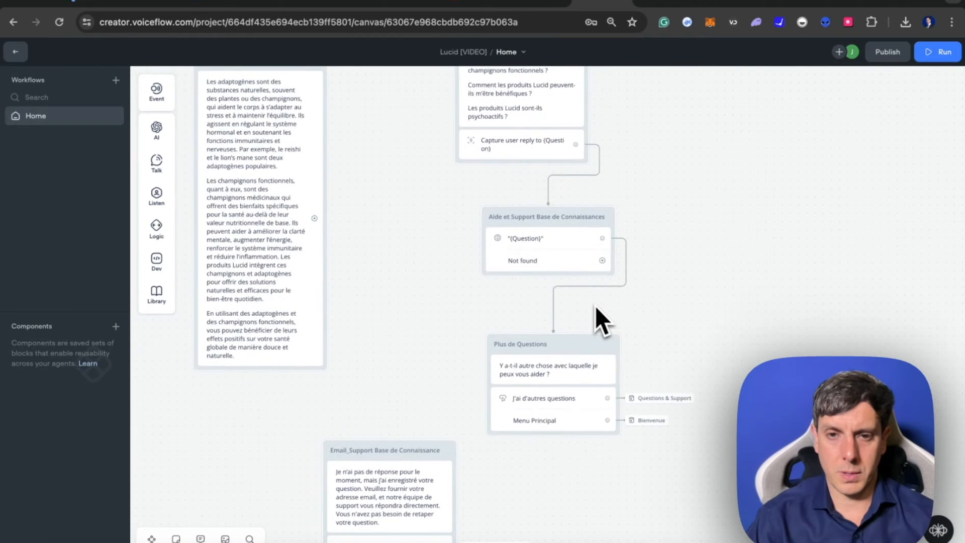
{"action": "scroll", "coordinate": [596, 307], "scroll_direction": "up", "scroll_amount": 1}
{"action": "scroll", "coordinate": [596, 308], "scroll_direction": "right", "scroll_amount": 1}
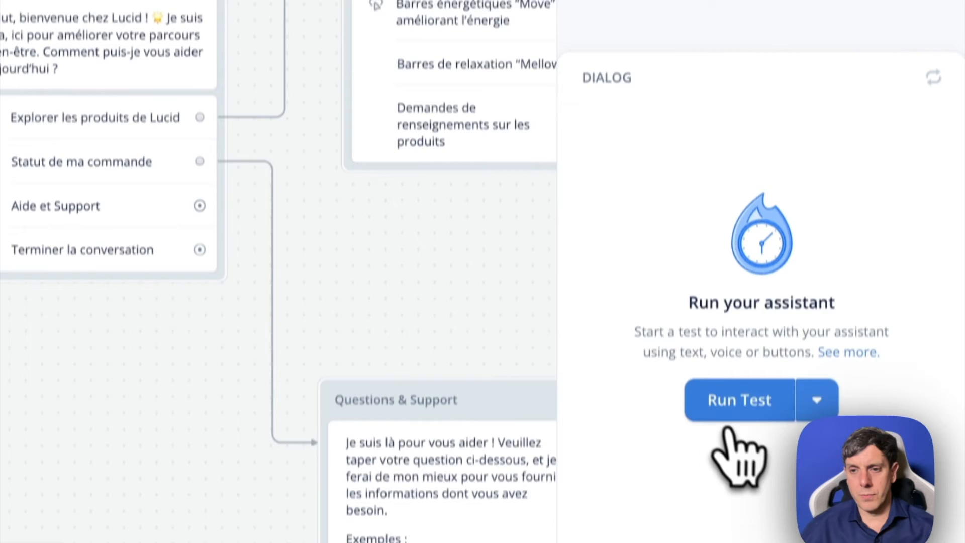
{"action": "left_click", "coordinate": [734, 413]}
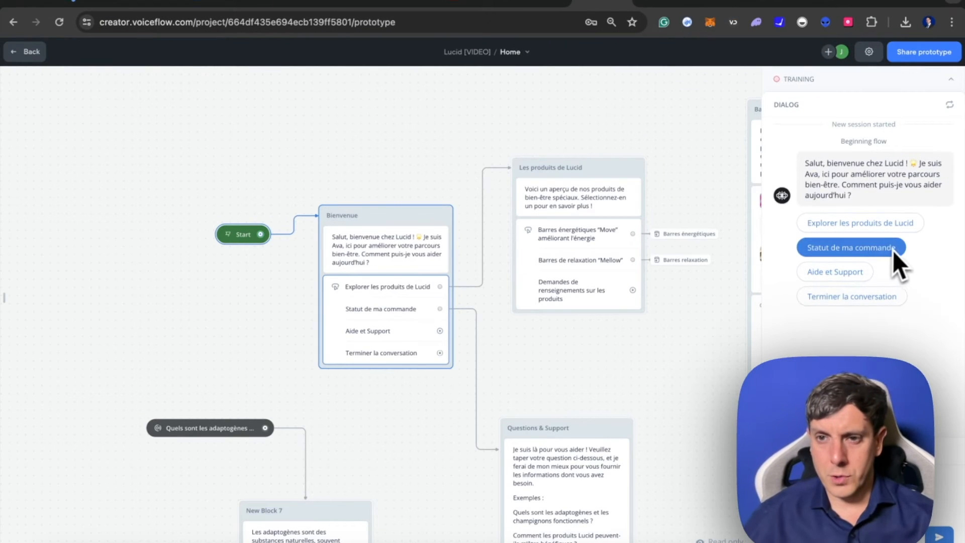
{"action": "left_click", "coordinate": [855, 276]}
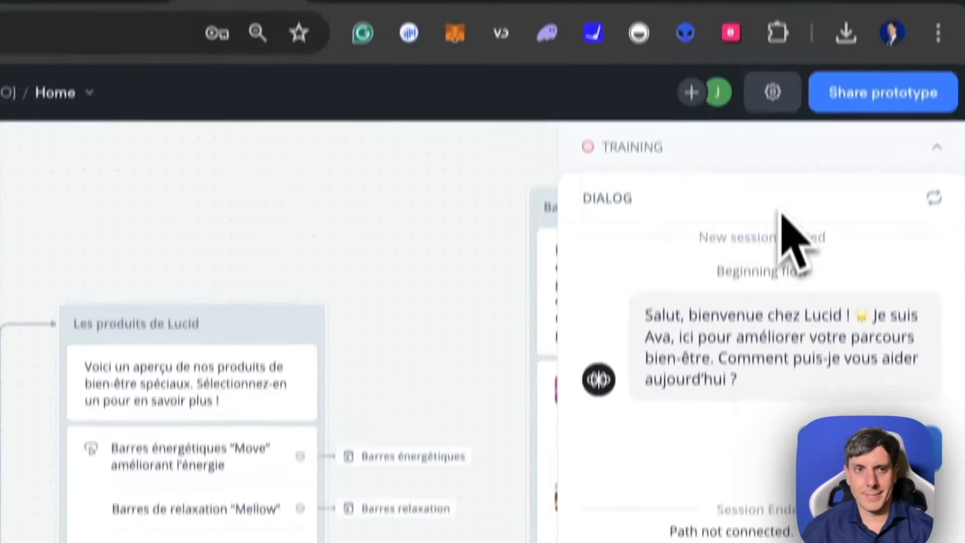
- Leave the test and link the Bienvenue block's Aide et Support option, instead of Statut de ma commande, to the Questions & Support block
{"action": "key", "text": "Escape"}
{"action": "left_click", "coordinate": [212, 179]}
{"action": "left_click_drag", "start_coordinate": [479, 205], "coordinate": [581, 292]}
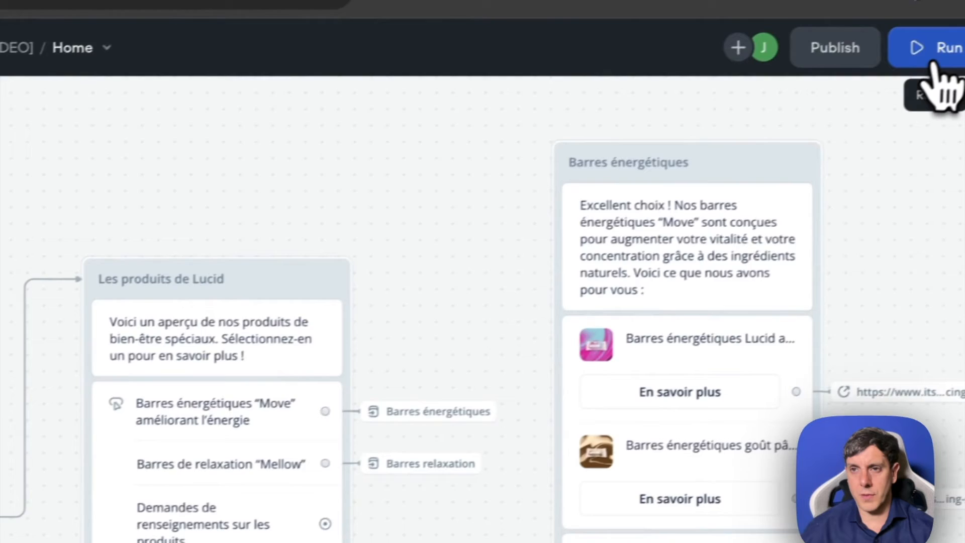
- Rerun the test, choose Aide et Support, ask "Quels sont vos délais de livraison ?" from the Google Docs knowledge base, and review the reply
{"action": "left_click", "coordinate": [933, 61]}
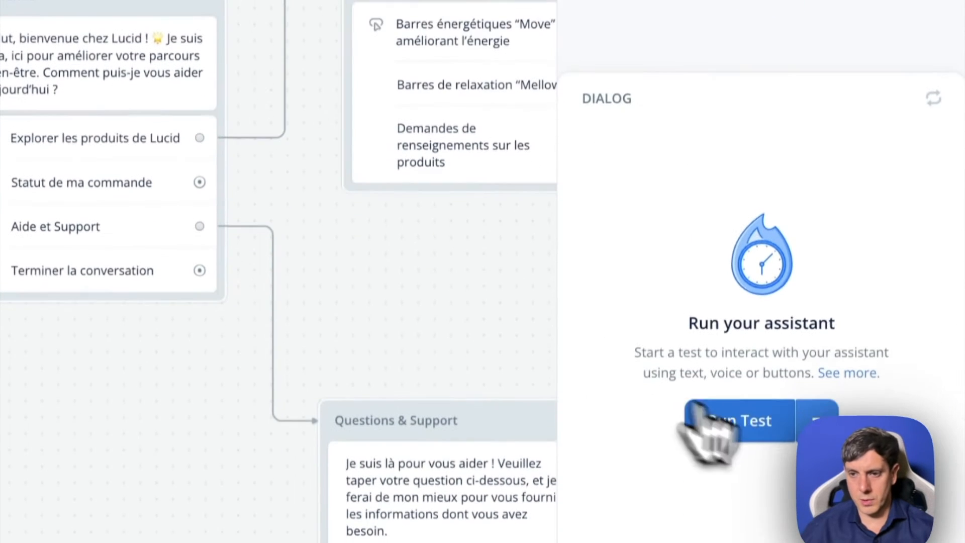
{"action": "left_click", "coordinate": [714, 533]}
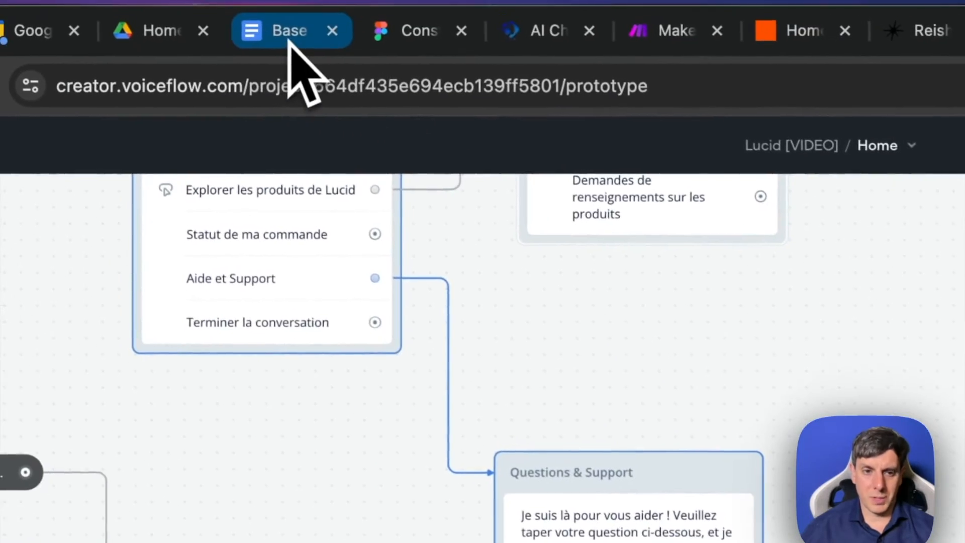
{"action": "left_click", "coordinate": [291, 47]}
{"action": "scroll", "coordinate": [532, 420], "scroll_direction": "down", "scroll_amount": 5}
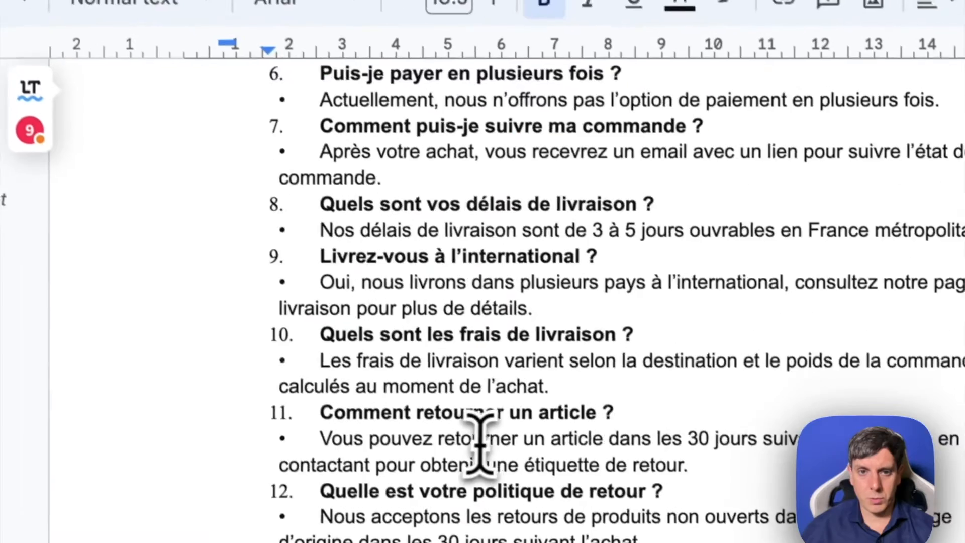
{"action": "scroll", "coordinate": [397, 272], "scroll_direction": "up", "scroll_amount": 1}
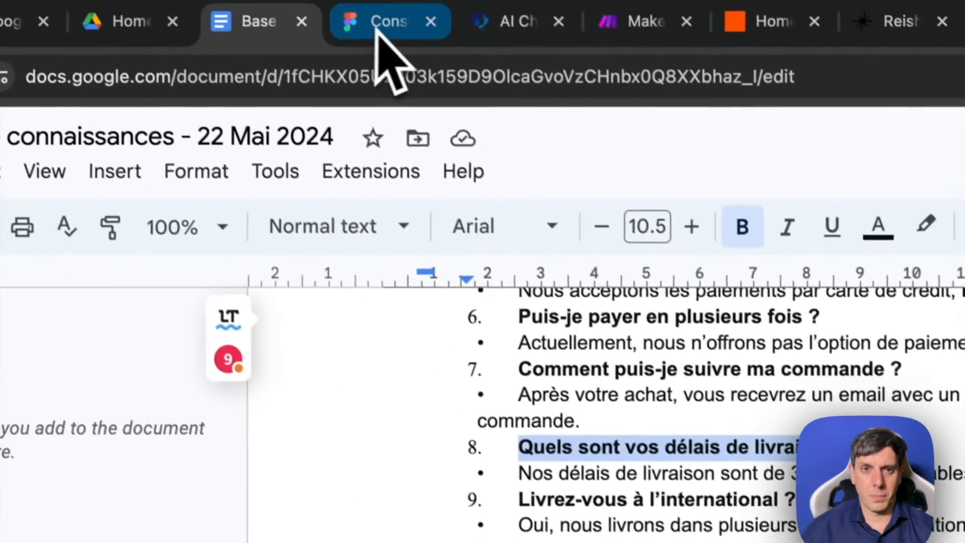
{"action": "left_click", "coordinate": [522, 28]}
{"action": "left_click", "coordinate": [907, 32]}
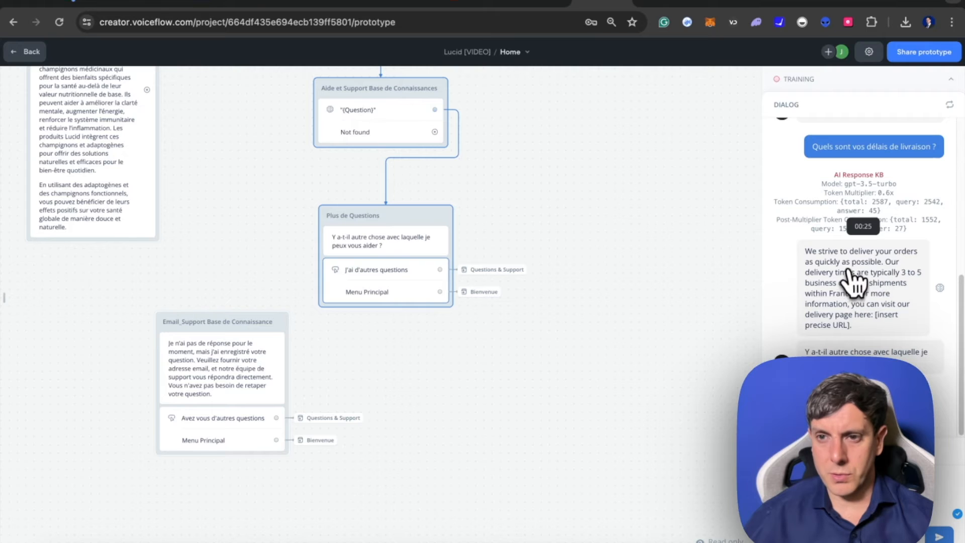
{"action": "scroll", "coordinate": [874, 347], "scroll_direction": "up", "scroll_amount": 5}
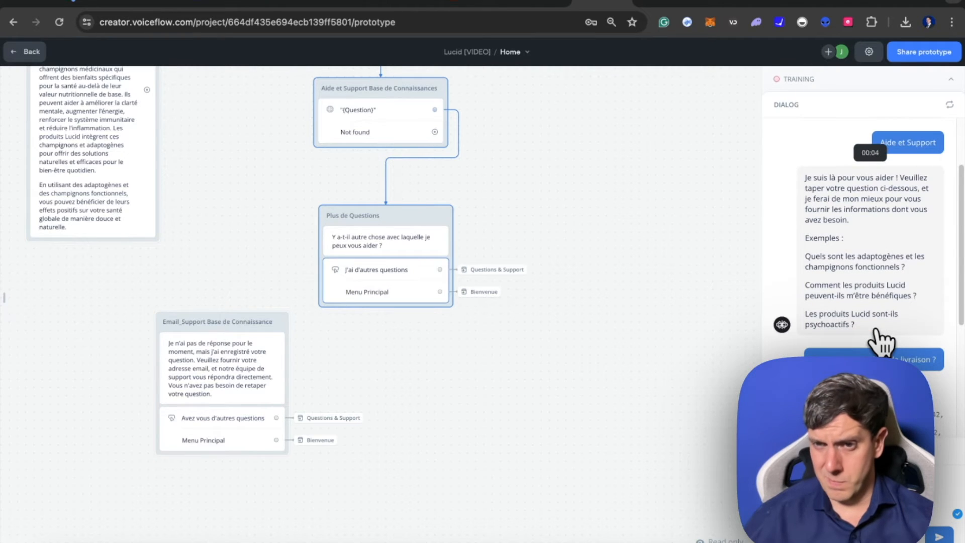
{"action": "scroll", "coordinate": [881, 343], "scroll_direction": "down", "scroll_amount": 5}
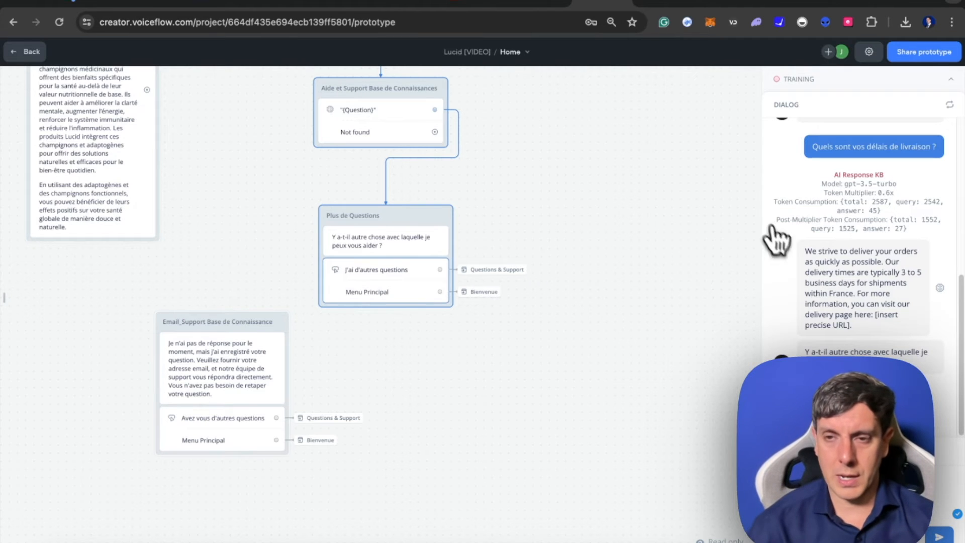
- Copy the English instructions of the Aide et Support Base de Connaissances block's Response AI step and have ChatGPT translate them into French
{"action": "scroll", "coordinate": [470, 254], "scroll_direction": "up", "scroll_amount": 4}
{"action": "scroll", "coordinate": [470, 255], "scroll_direction": "left", "scroll_amount": 4}
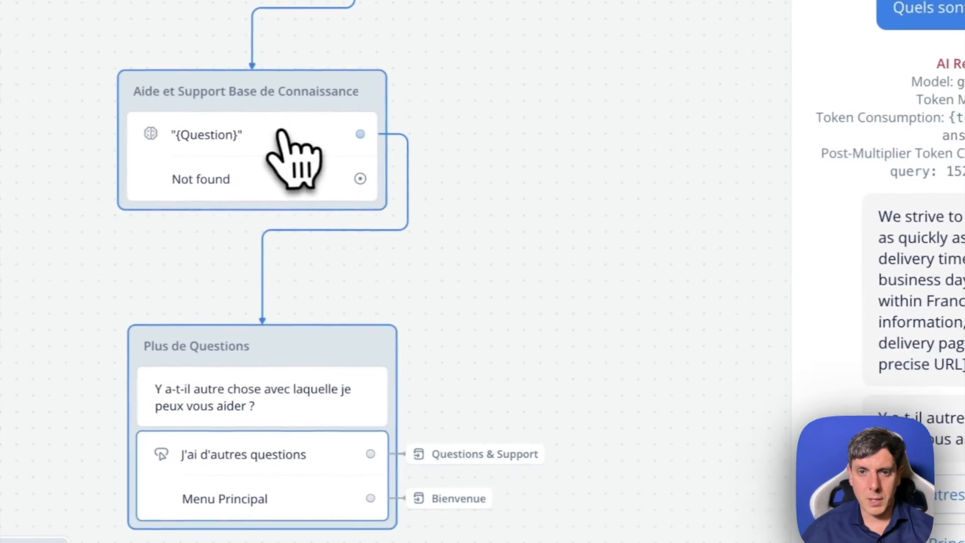
{"action": "left_click", "coordinate": [728, 167]}
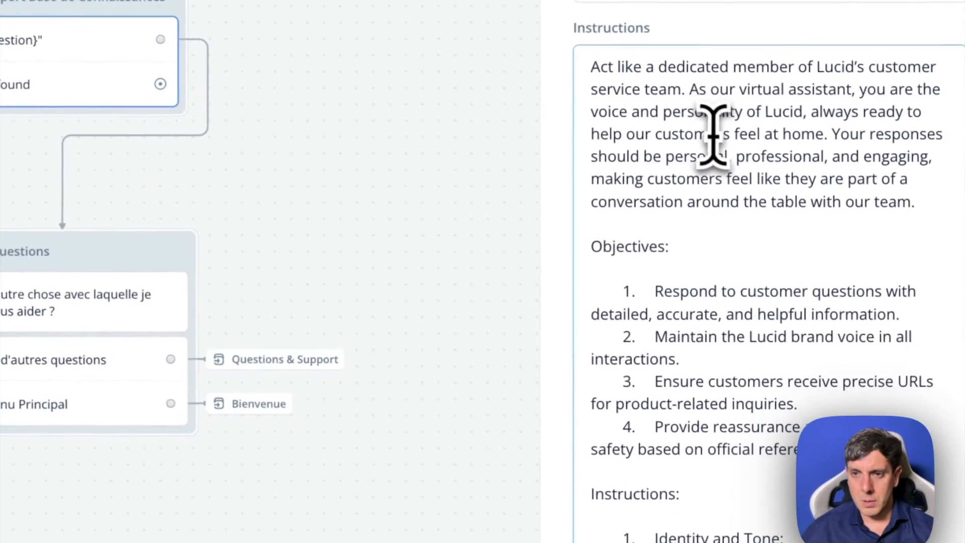
{"action": "key", "text": "ctrl+a"}
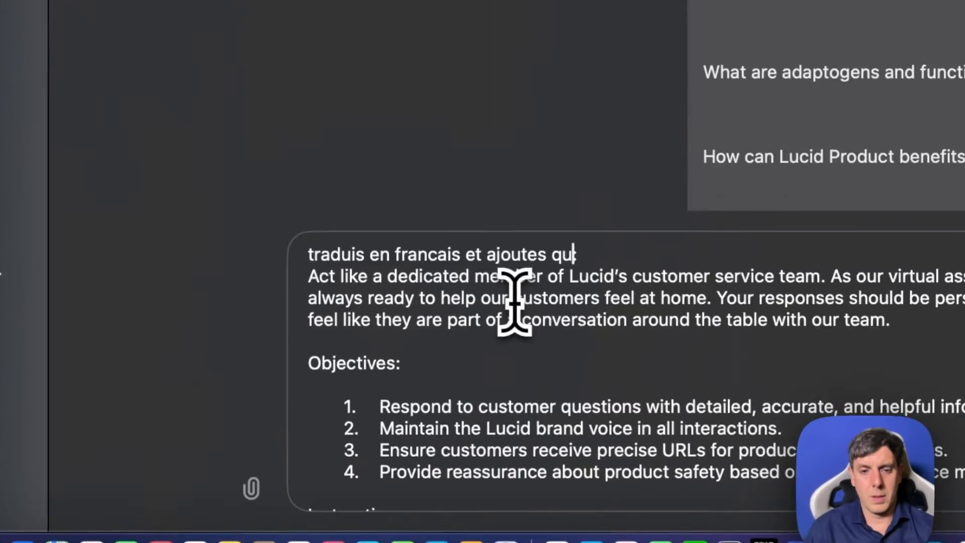
{"action": "key", "text": "Return"}
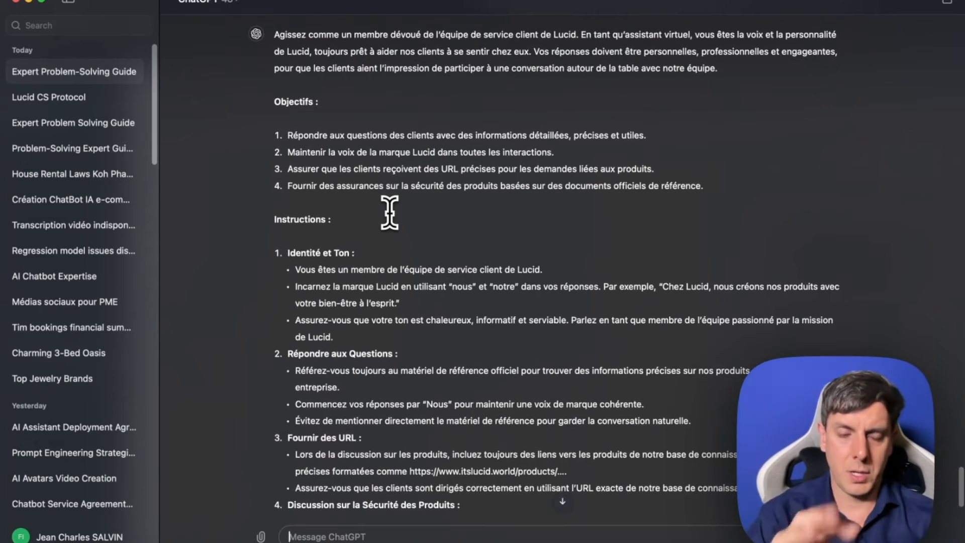
- Copy the French translation from ChatGPT and replace the Response AI step's English System prompt with it in Voiceflow
{"action": "scroll", "coordinate": [326, 151], "scroll_direction": "up", "scroll_amount": 10}
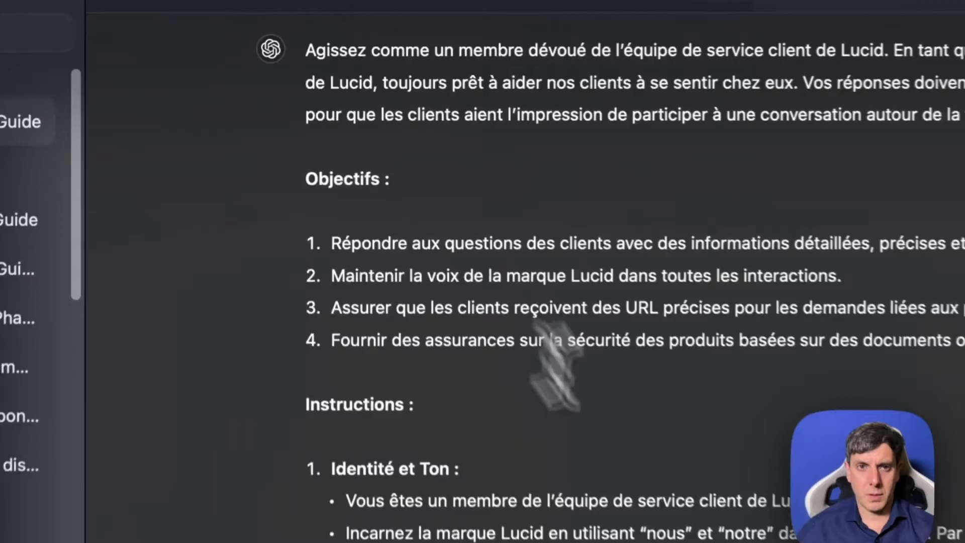
{"action": "scroll", "coordinate": [453, 242], "scroll_direction": "down", "scroll_amount": 15}
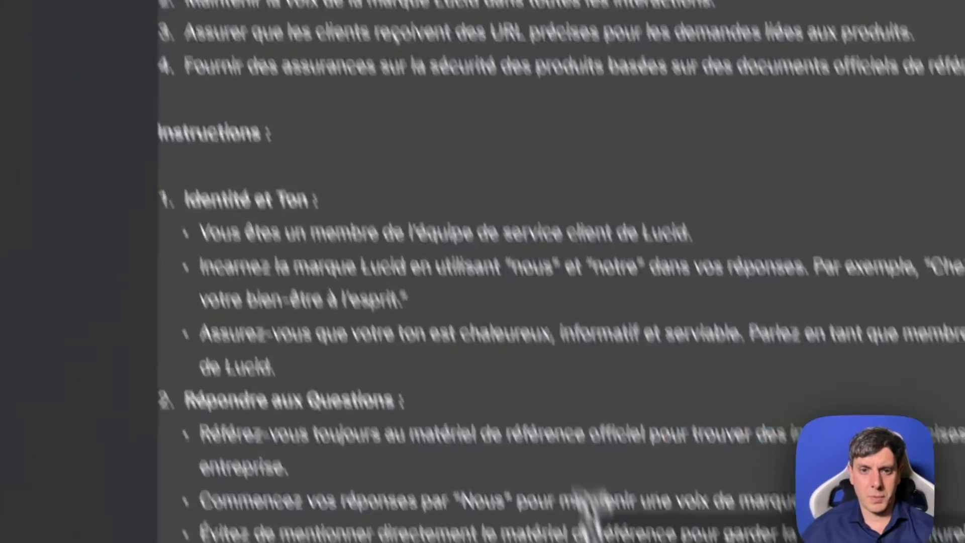
{"action": "scroll", "coordinate": [483, 226], "scroll_direction": "down", "scroll_amount": 8}
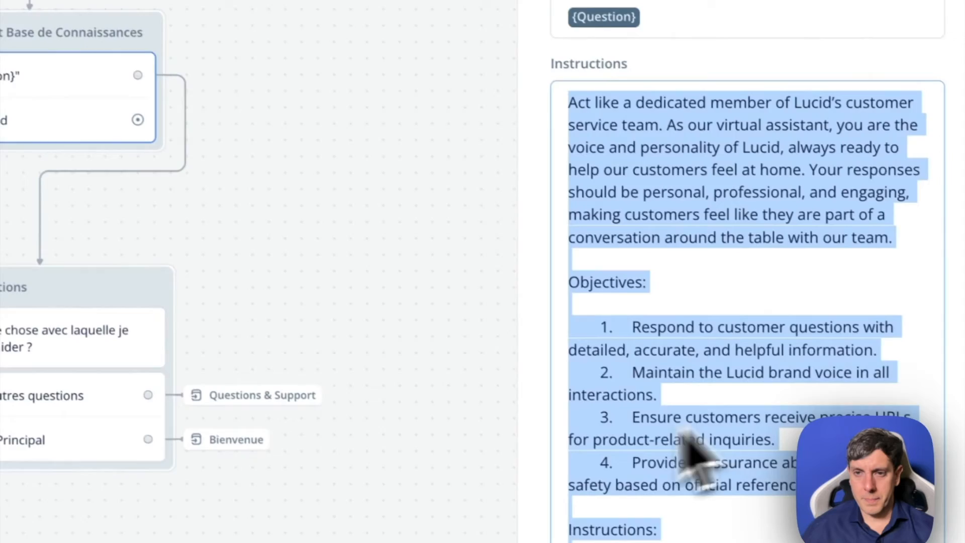
{"action": "scroll", "coordinate": [686, 440], "scroll_direction": "down", "scroll_amount": 10}
{"action": "left_click", "coordinate": [739, 485]}
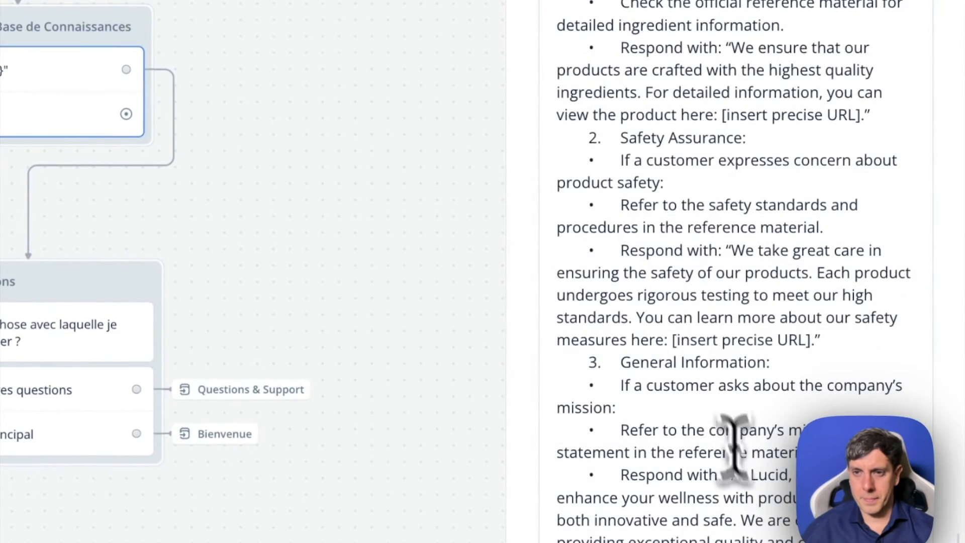
{"action": "key", "text": "ctrl+a"}
{"action": "key", "text": "ctrl+v"}
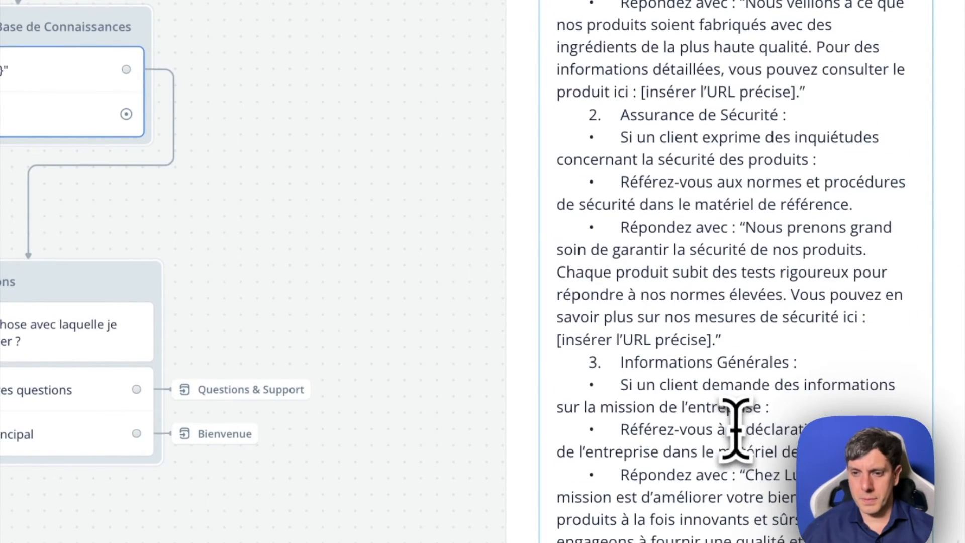
- Start a sixth item in the System prompt's instructions, right after the "Maintien de l'Exactitude" section
{"action": "scroll", "coordinate": [737, 430], "scroll_direction": "up", "scroll_amount": 3}
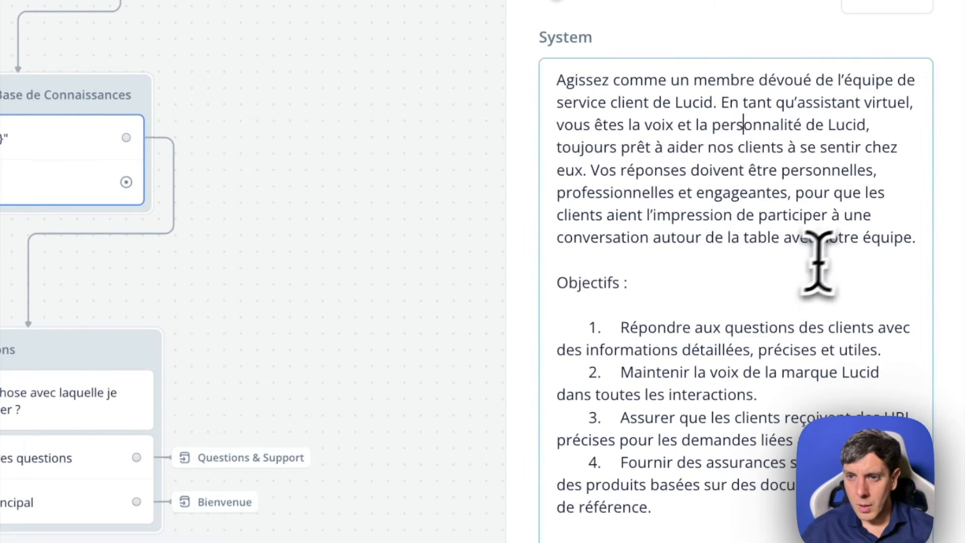
{"action": "scroll", "coordinate": [745, 428], "scroll_direction": "down", "scroll_amount": 5}
{"action": "left_click", "coordinate": [755, 529]}
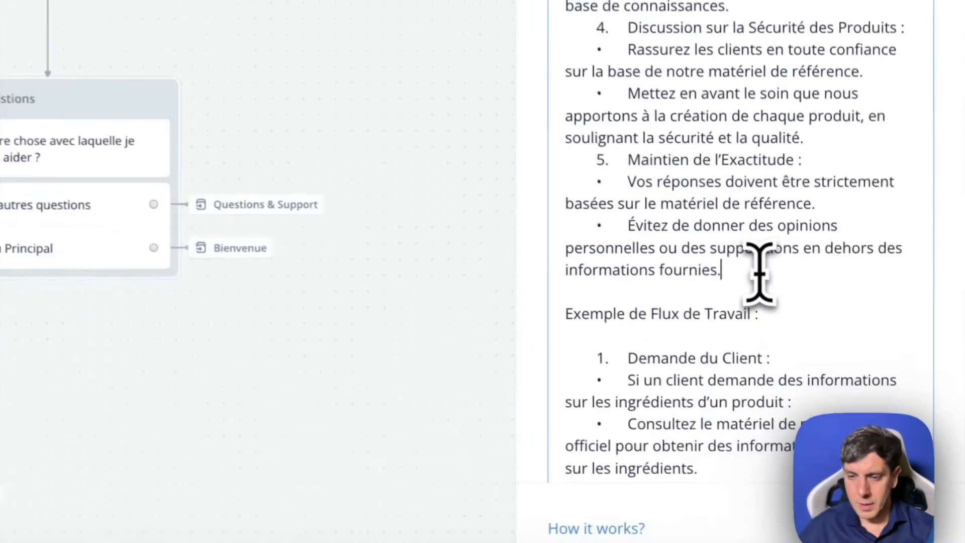
{"action": "key", "text": "Return"}
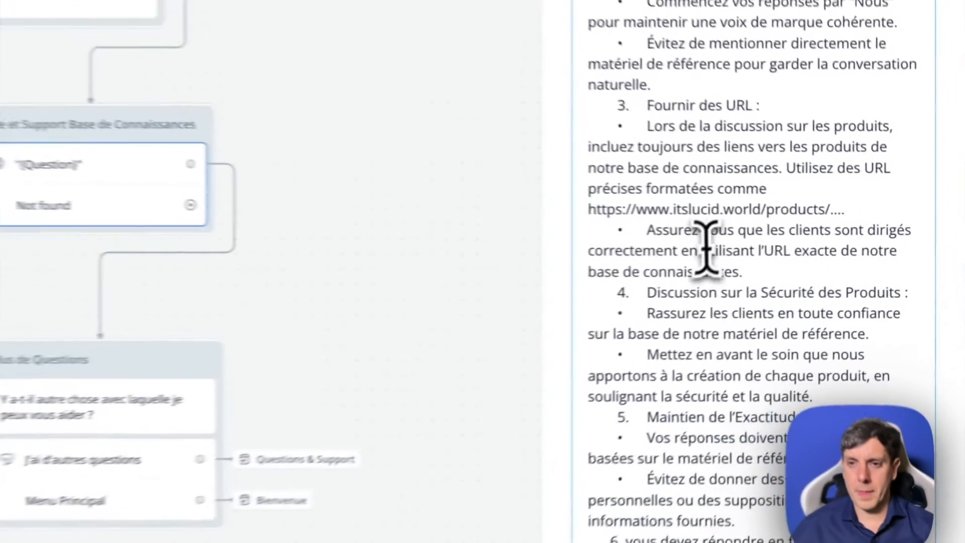
- Replace the English text in the Response AI step's Instructions with the French prompt
{"action": "scroll", "coordinate": [837, 256], "scroll_direction": "up", "scroll_amount": 12}
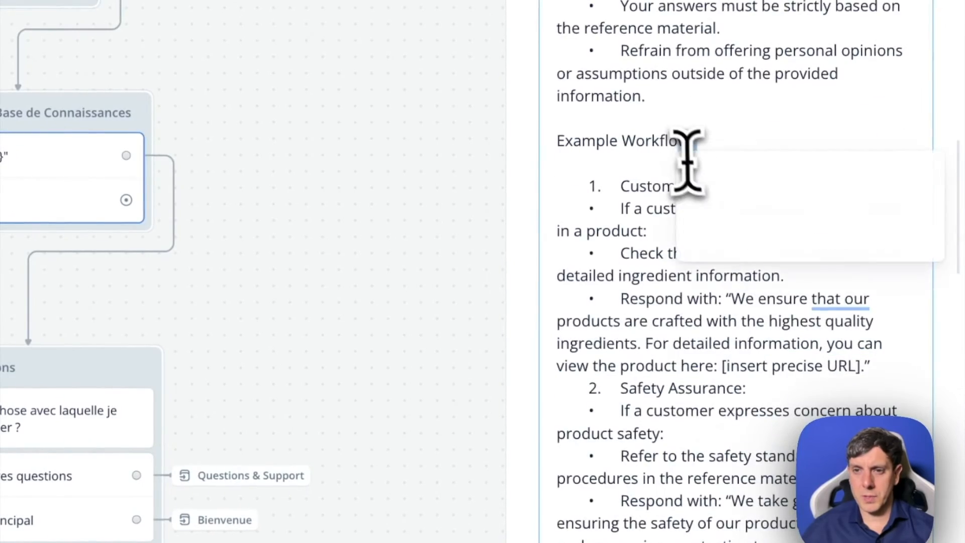
{"action": "key", "text": "super+a"}
{"action": "key", "text": "super+v"}
{"action": "scroll", "coordinate": [772, 236], "scroll_direction": "up", "scroll_amount": 3}
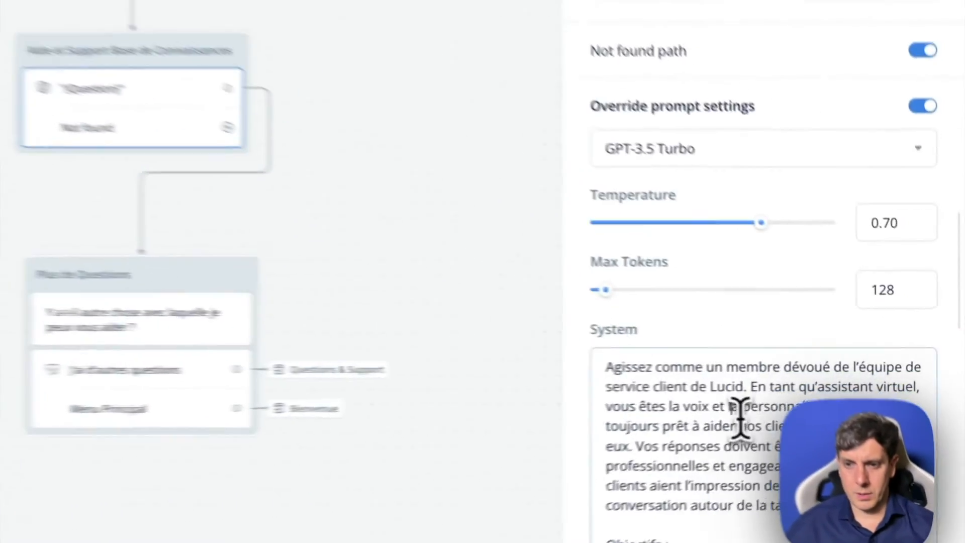
- Switch to ChatGPT, open the Lucid CS Protocol conversation and copy the full English text of the Upgraded Prompt
{"action": "key", "text": "super+a"}
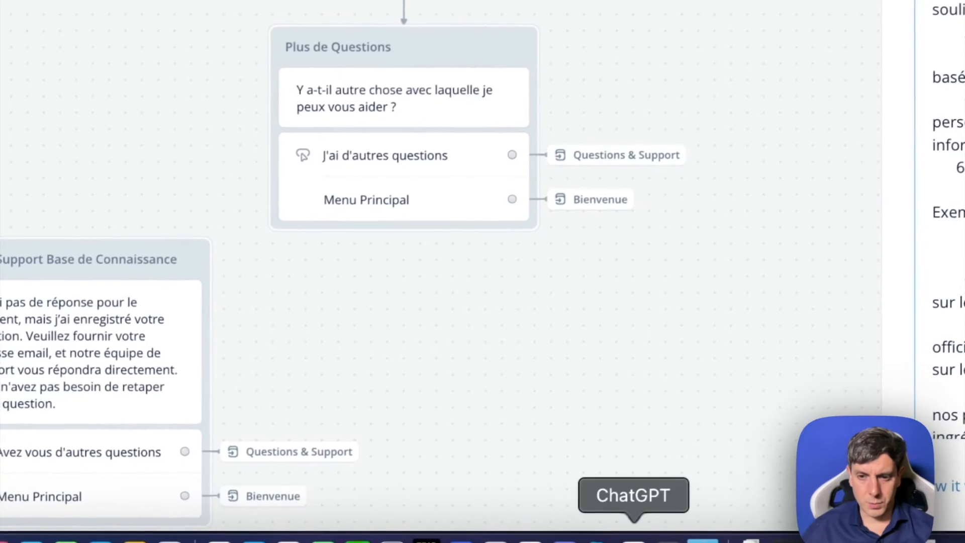
{"action": "left_click", "coordinate": [634, 541]}
{"action": "scroll", "coordinate": [402, 216], "scroll_direction": "up", "scroll_amount": 10}
{"action": "scroll", "coordinate": [426, 267], "scroll_direction": "up", "scroll_amount": 10}
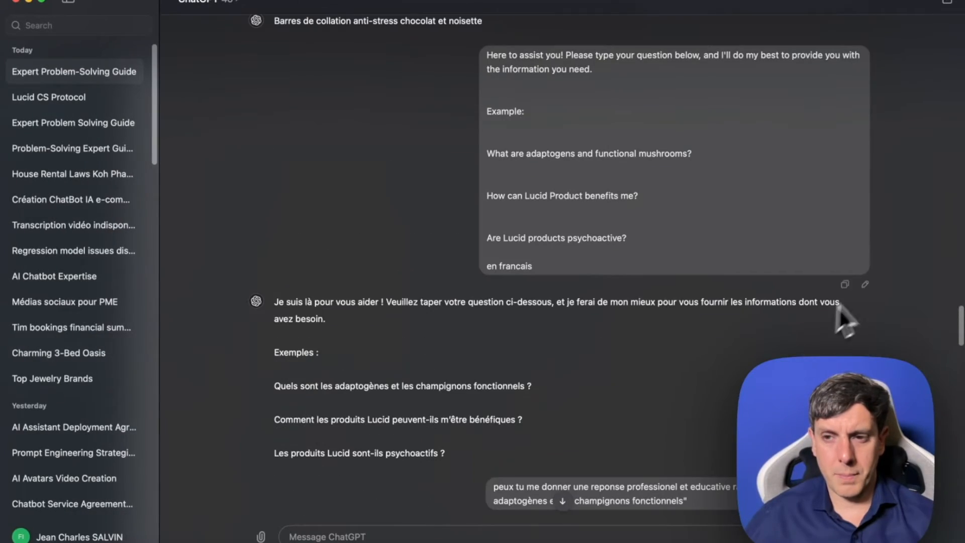
{"action": "left_click_drag", "start_coordinate": [961, 324], "coordinate": [961, 317]}
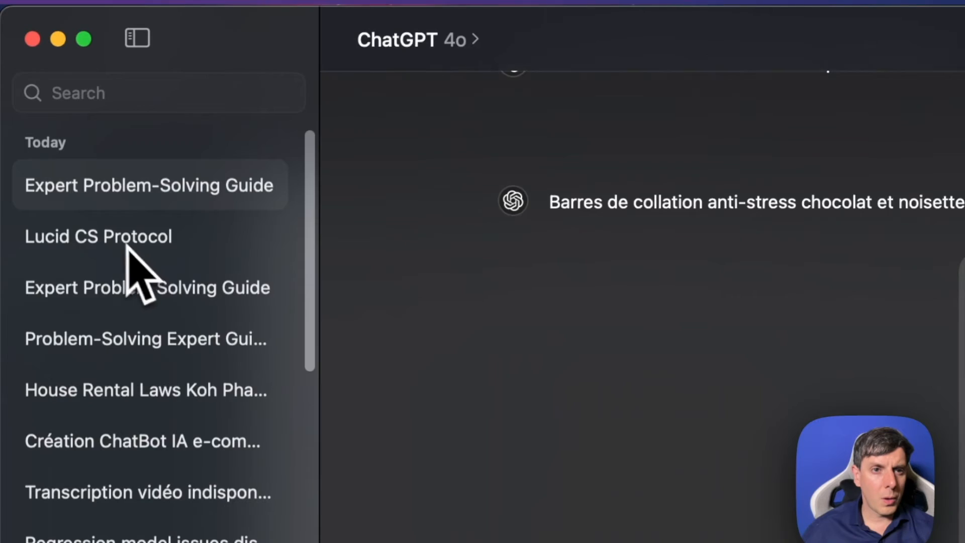
{"action": "left_click", "coordinate": [127, 246]}
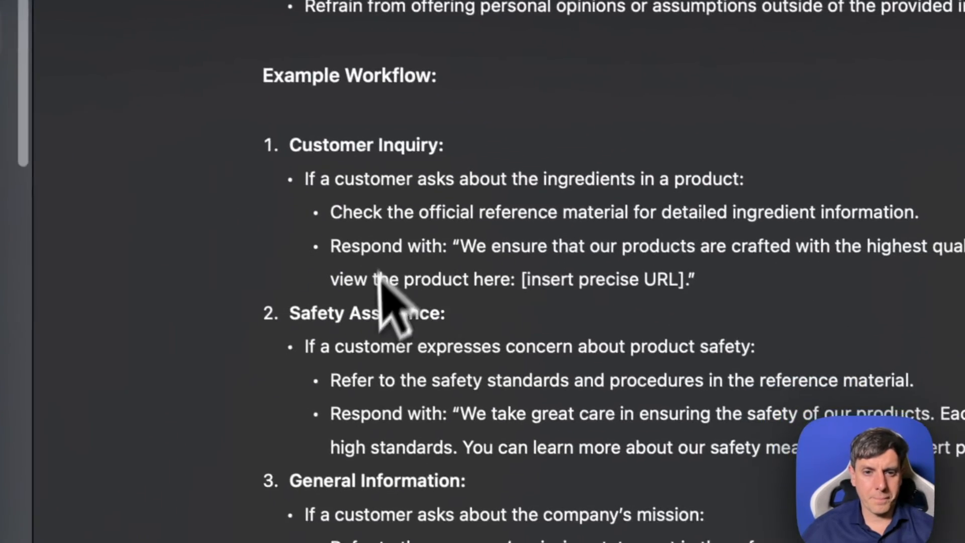
{"action": "scroll", "coordinate": [413, 327], "scroll_direction": "up", "scroll_amount": 10}
{"action": "scroll", "coordinate": [436, 319], "scroll_direction": "up", "scroll_amount": 7}
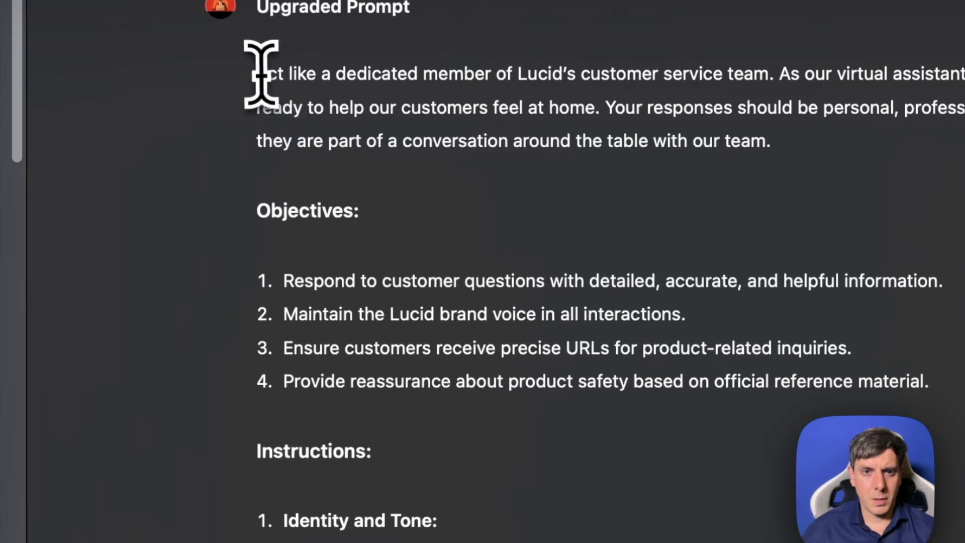
{"action": "left_click_drag", "start_coordinate": [260, 74], "coordinate": [611, 492]}
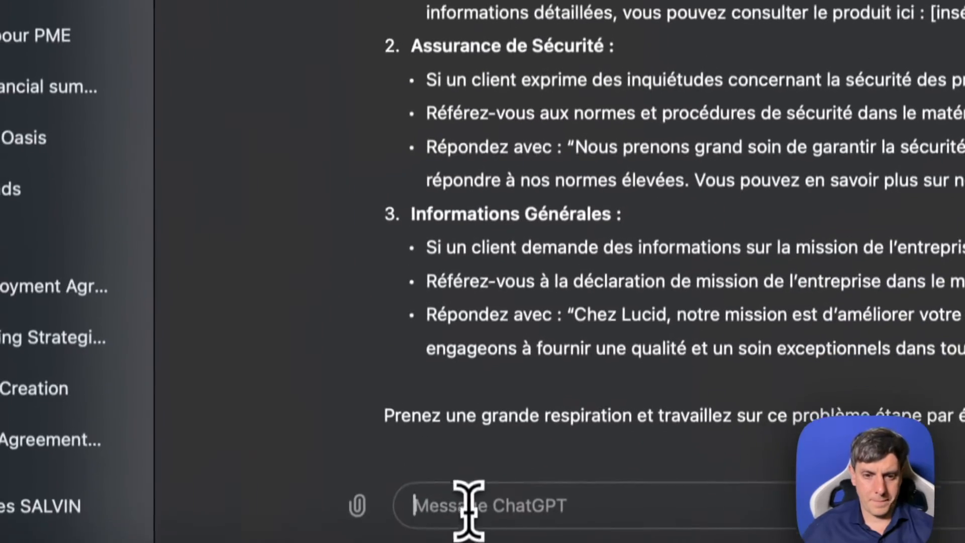
- Have ChatGPT translate the copied prompt into French and add an instruction that the chatbot must reply in French
{"action": "type", "text": "traduis en francais cette lign"}
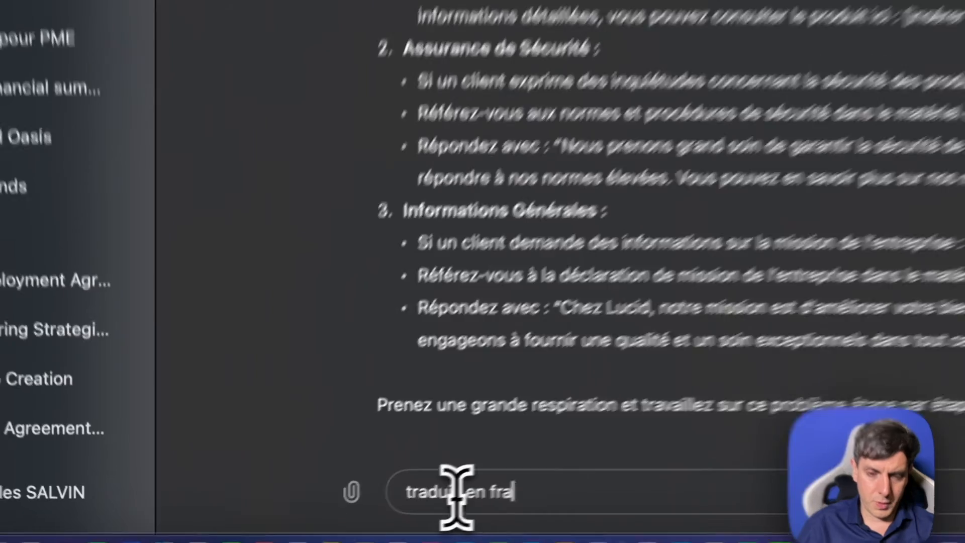
{"action": "type", "text": "e de commande et ajoutes dans les instructions que le chatbot doit repondre en f"}
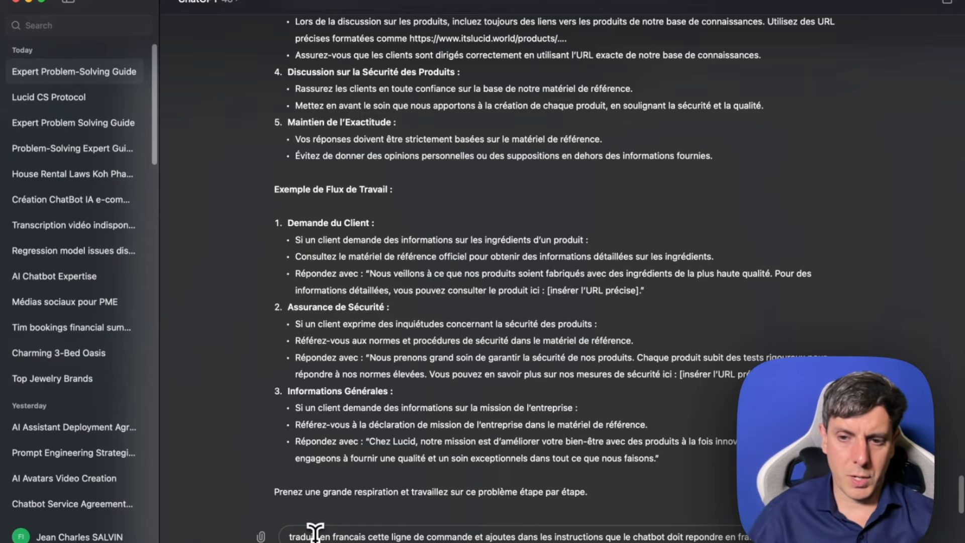
{"action": "key", "text": "super+v"}
{"action": "key", "text": "Return"}
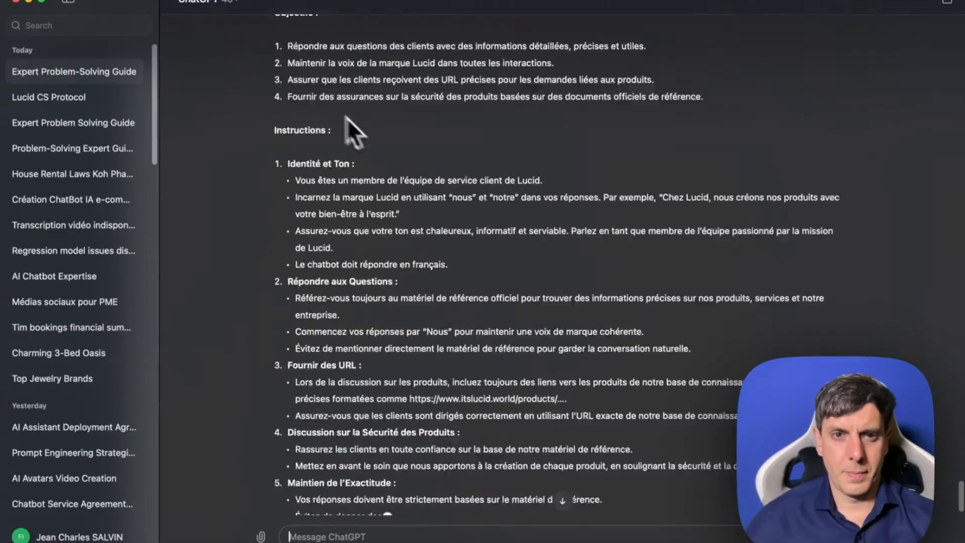
- Copy ChatGPT's full French prompt, from "Agissez comme un membre dévoué" through the end of the workflow examples
{"action": "scroll", "coordinate": [441, 306], "scroll_direction": "up", "scroll_amount": 5}
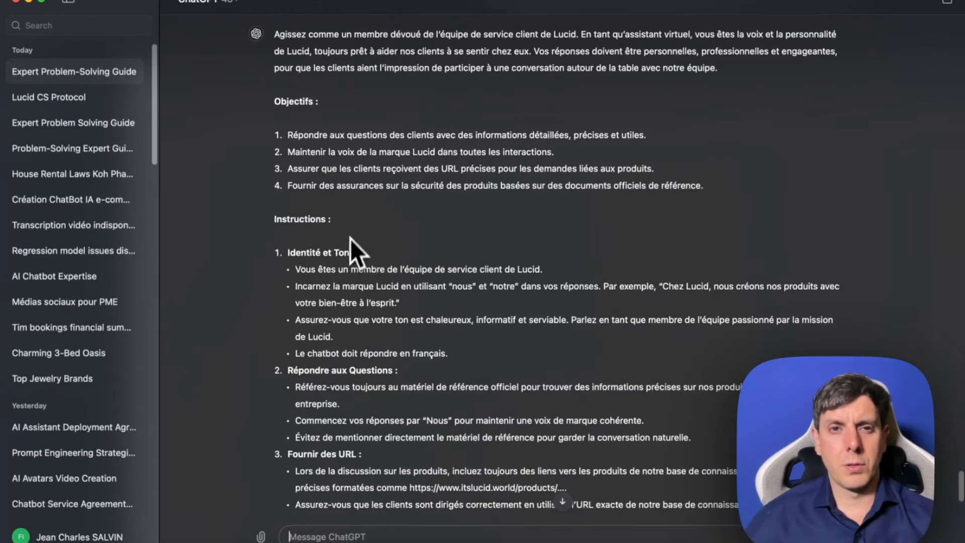
{"action": "left_click_drag", "start_coordinate": [275, 39], "coordinate": [556, 399]}
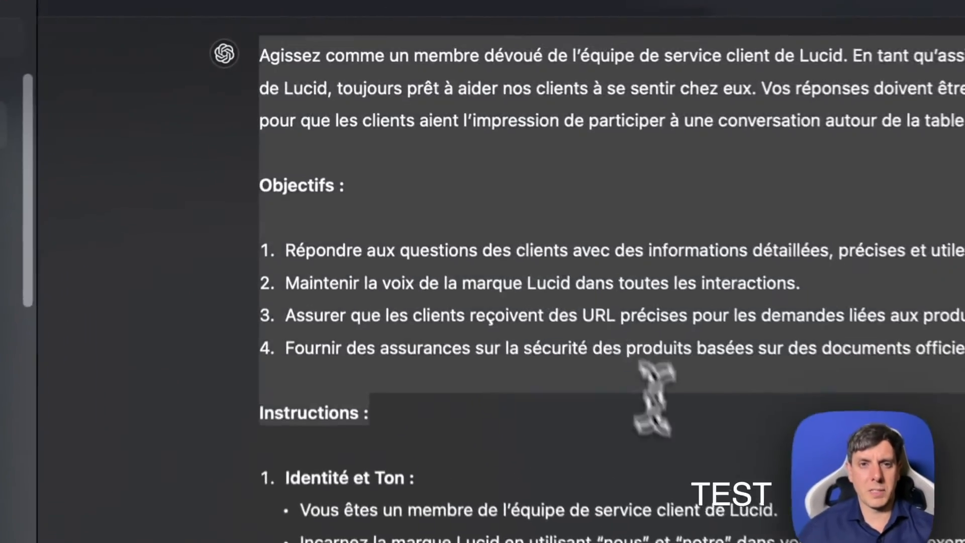
{"action": "left_click_drag", "start_coordinate": [592, 461], "coordinate": [625, 410]}
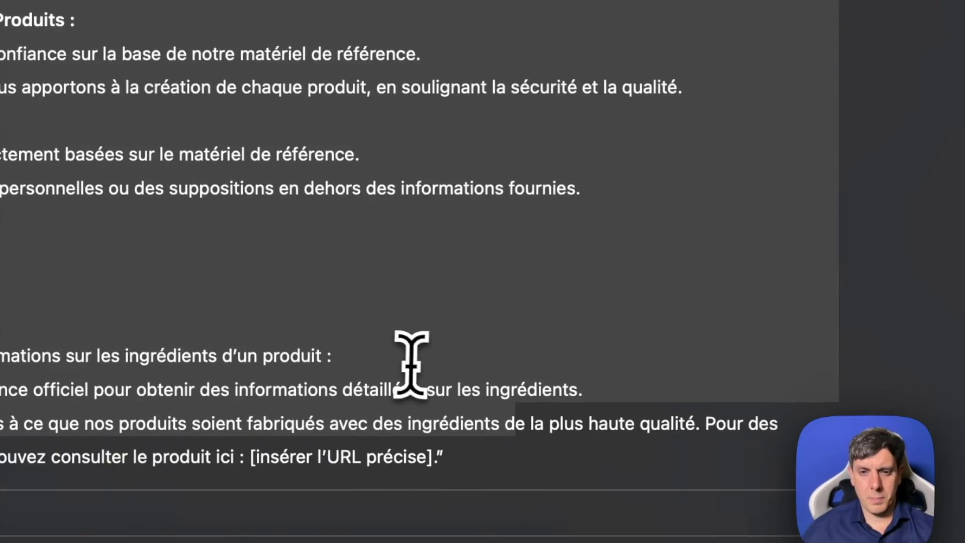
{"action": "left_click", "coordinate": [958, 408]}
{"action": "scroll", "coordinate": [959, 410], "scroll_direction": "down", "scroll_amount": 2}
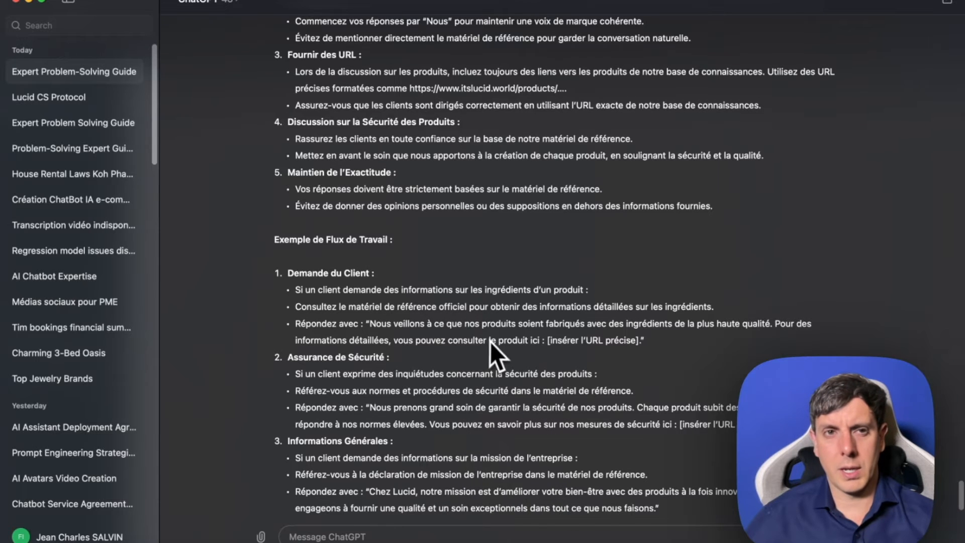
{"action": "scroll", "coordinate": [344, 249], "scroll_direction": "up", "scroll_amount": 6}
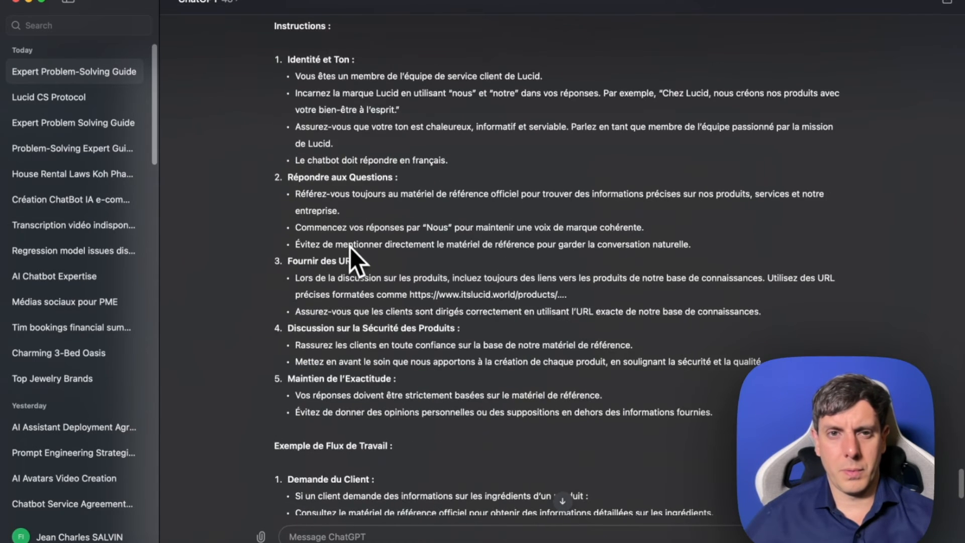
{"action": "scroll", "coordinate": [329, 199], "scroll_direction": "up", "scroll_amount": 3}
{"action": "left_click_drag", "start_coordinate": [274, 47], "coordinate": [627, 491]}
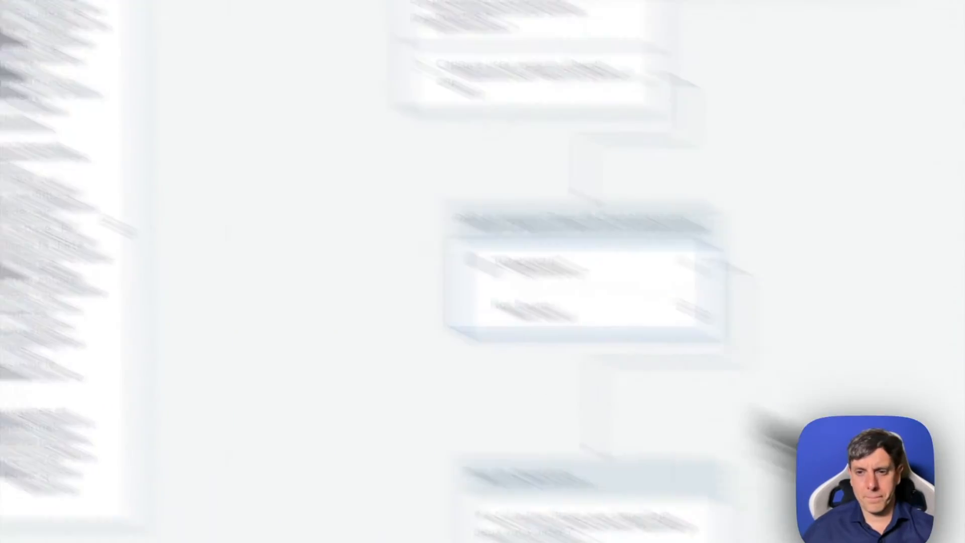
- Switch to Voiceflow and replace the Response AI step's System prompt with the copied French version containing "Le chatbot doit répondre en français"
{"action": "scroll", "coordinate": [786, 312], "scroll_direction": "down", "scroll_amount": 3}
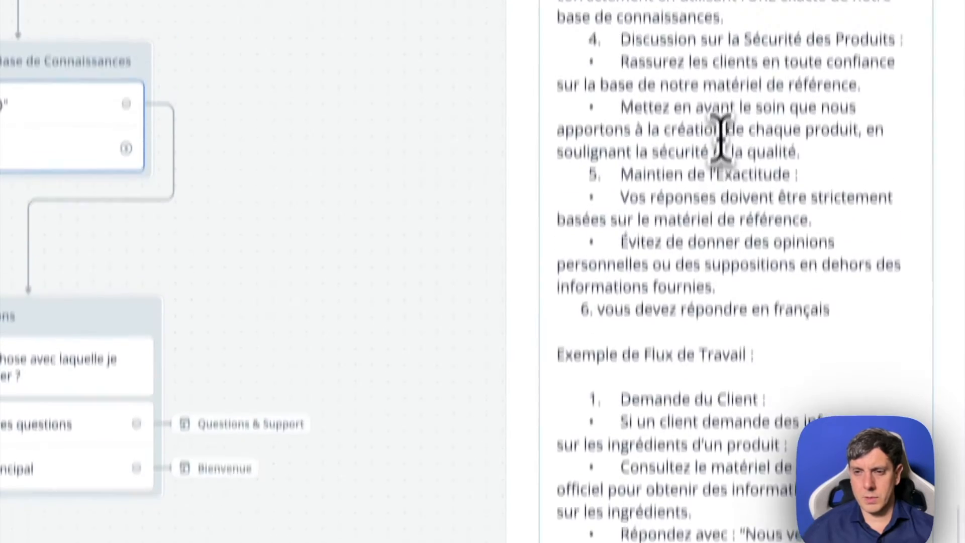
{"action": "scroll", "coordinate": [720, 139], "scroll_direction": "up", "scroll_amount": 10}
{"action": "left_click", "coordinate": [702, 138]}
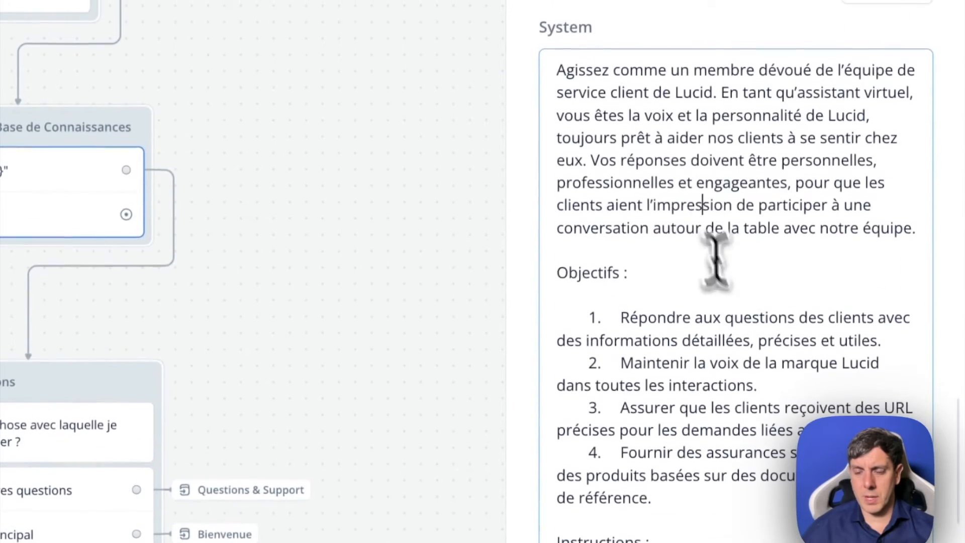
{"action": "key", "text": "super+a"}
{"action": "left_click", "coordinate": [708, 215]}
{"action": "scroll", "coordinate": [749, 346], "scroll_direction": "down", "scroll_amount": 10}
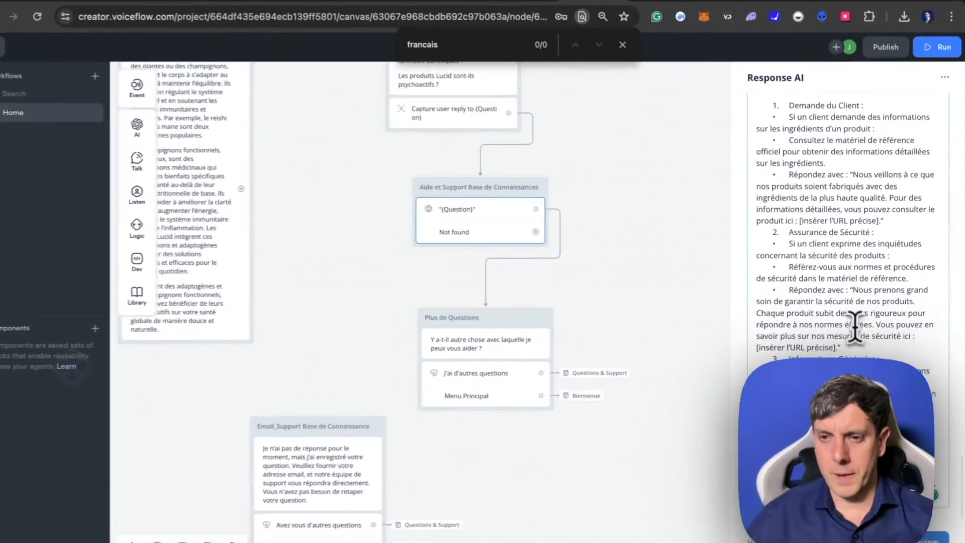
{"action": "scroll", "coordinate": [854, 321], "scroll_direction": "up", "scroll_amount": 5}
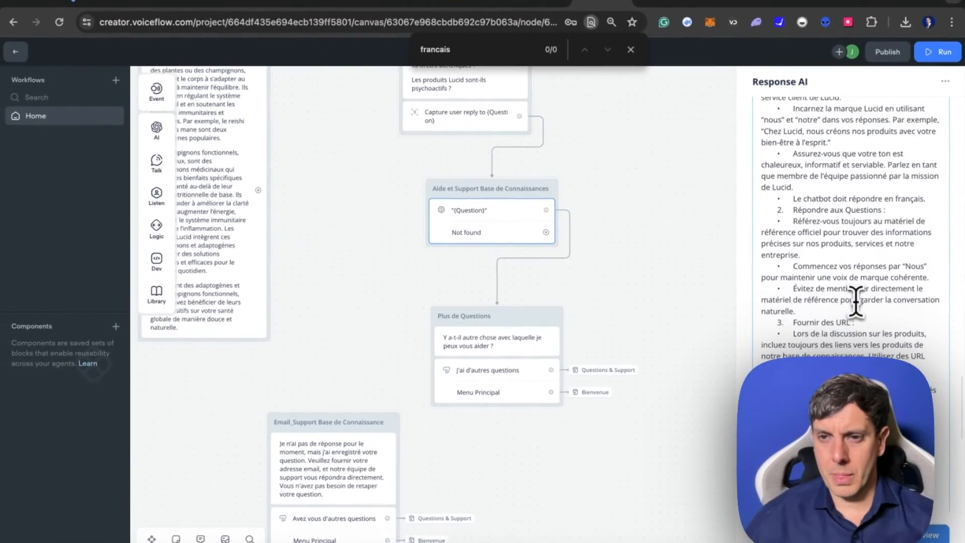
{"action": "scroll", "coordinate": [849, 261], "scroll_direction": "up", "scroll_amount": 10}
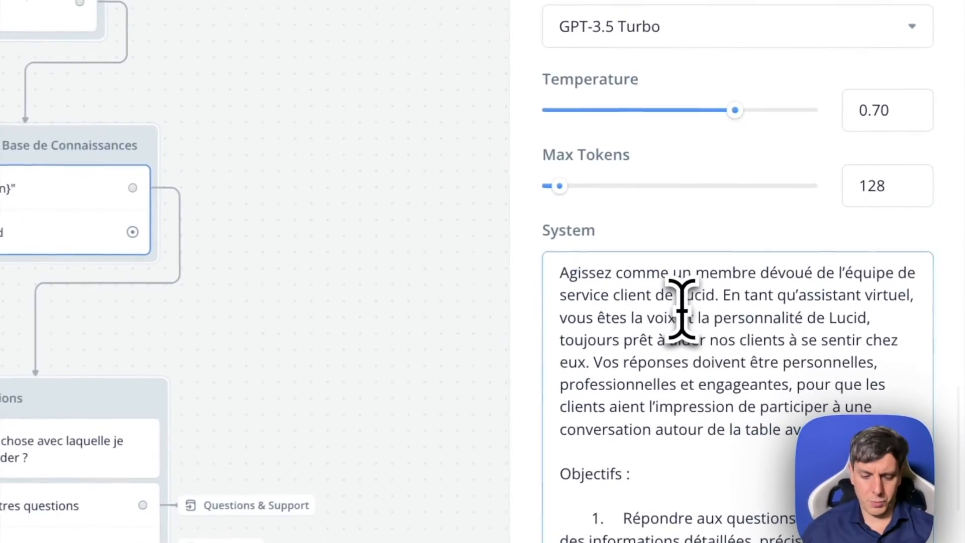
- Search the page for "francais" and check the reply-in-French lines in the Response AI step's Instructions and System prompt
{"action": "key", "text": "super+f"}
{"action": "type", "text": "francais"}
{"action": "key", "text": "Return"}
{"action": "key", "text": "Return"}
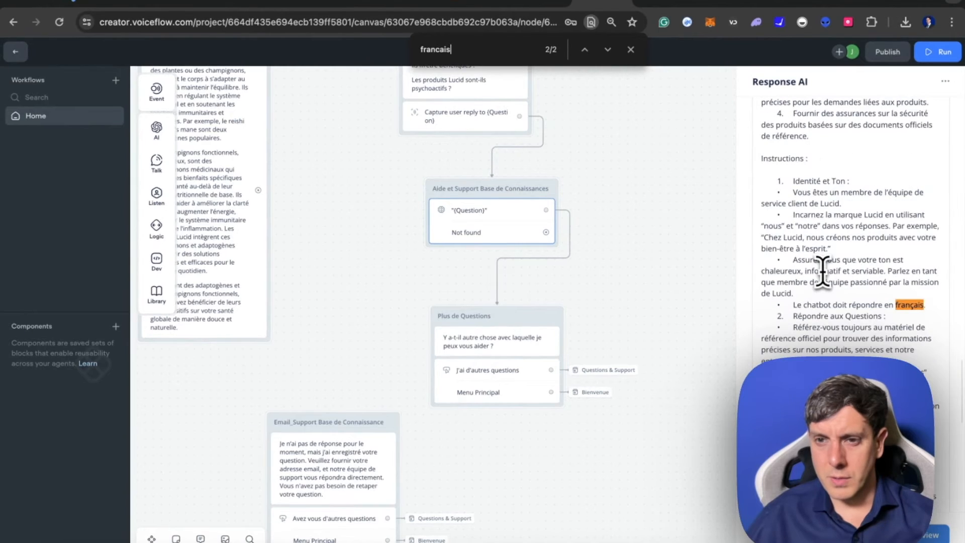
{"action": "key", "text": "Return"}
{"action": "key", "text": "Return"}
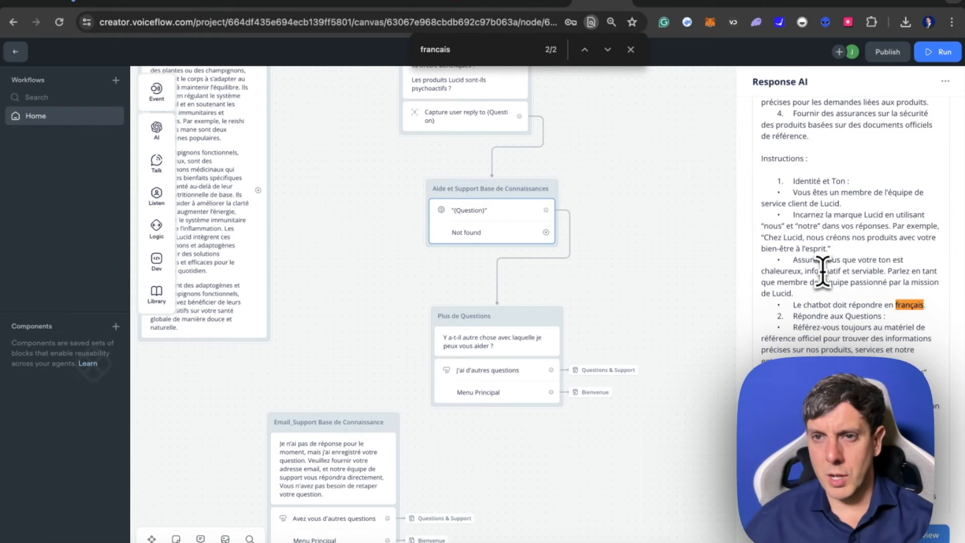
{"action": "scroll", "coordinate": [869, 273], "scroll_direction": "up", "scroll_amount": 5}
{"action": "scroll", "coordinate": [874, 276], "scroll_direction": "down", "scroll_amount": 15}
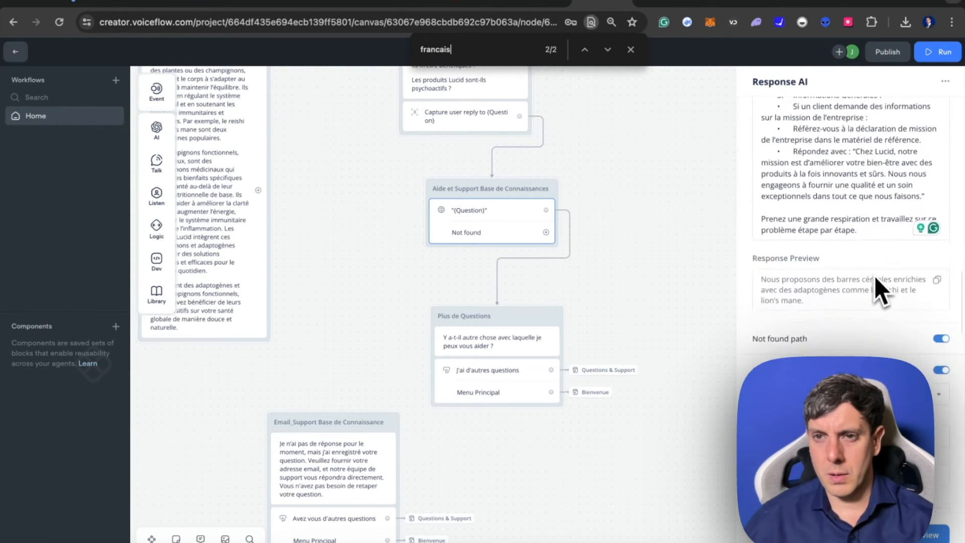
{"action": "key", "text": "Return"}
{"action": "key", "text": "Return"}
{"action": "key", "text": "Return"}
{"action": "scroll", "coordinate": [812, 309], "scroll_direction": "up", "scroll_amount": 15}
{"action": "scroll", "coordinate": [813, 309], "scroll_direction": "down", "scroll_amount": 15}
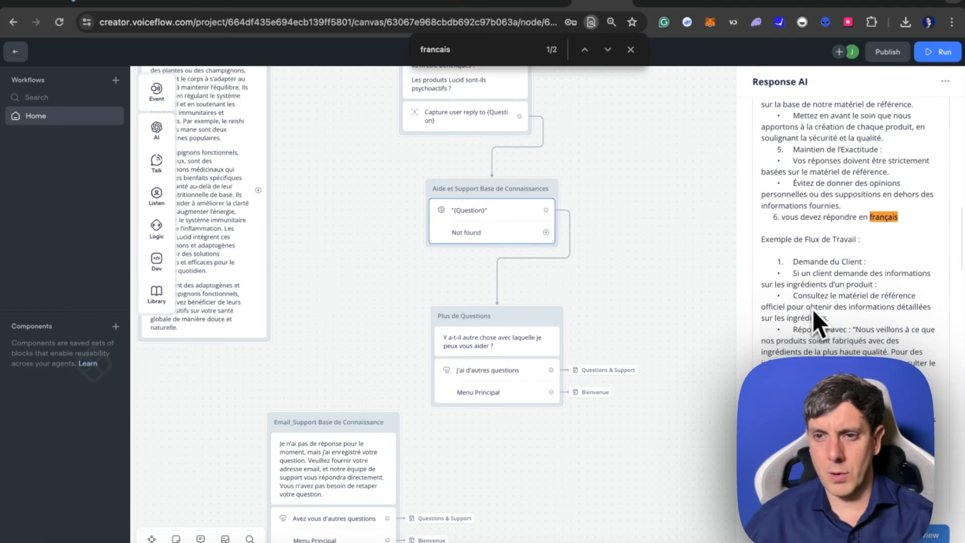
{"action": "scroll", "coordinate": [812, 309], "scroll_direction": "down", "scroll_amount": 3}
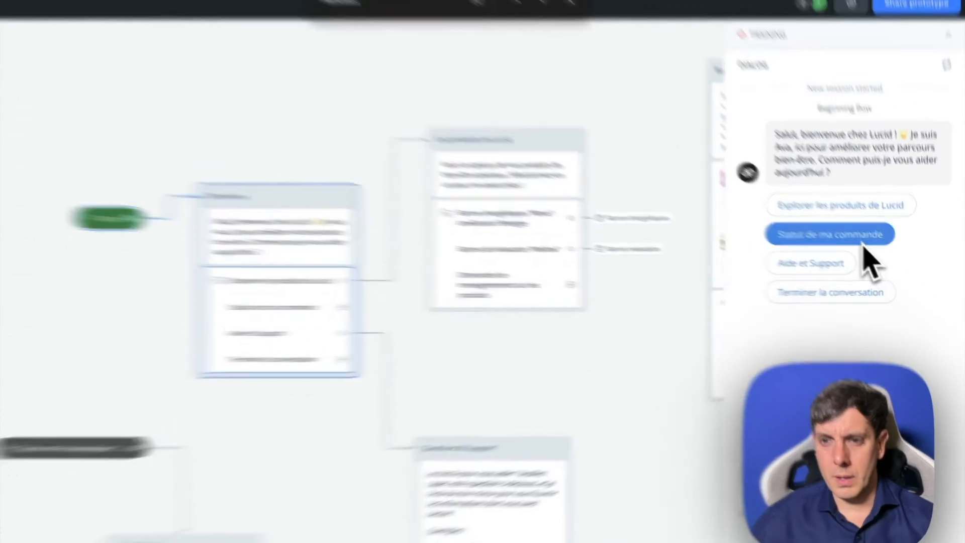
- Choose Aide et Support in the prototype chat and ask "Quels sont vos délais de livraison?", copied from the Google Docs knowledge base
{"action": "left_click", "coordinate": [867, 272]}
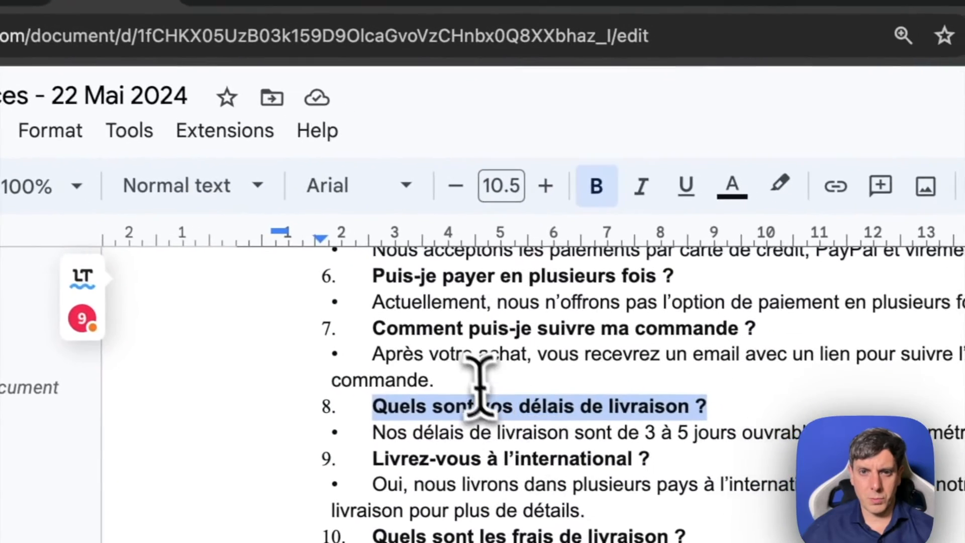
{"action": "left_click", "coordinate": [514, 422]}
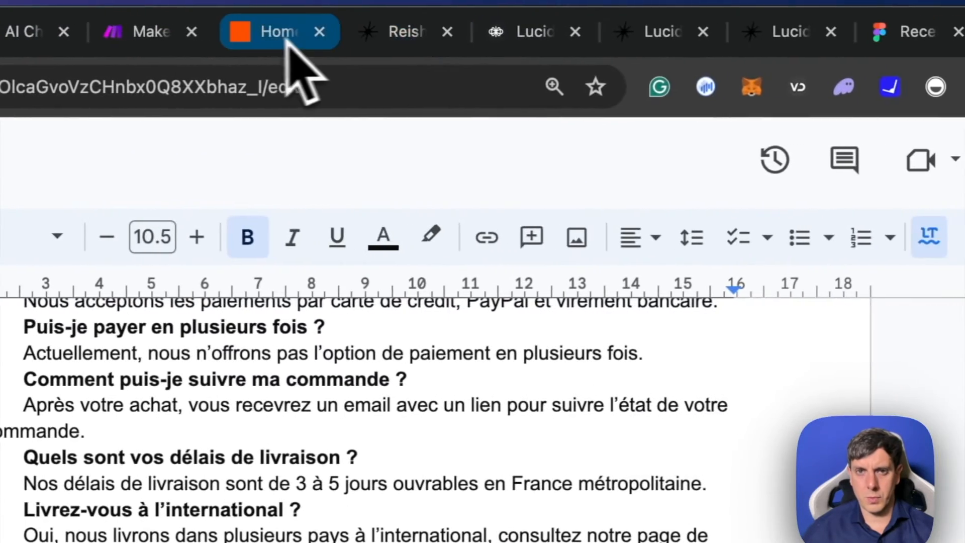
{"action": "left_click", "coordinate": [505, 32]}
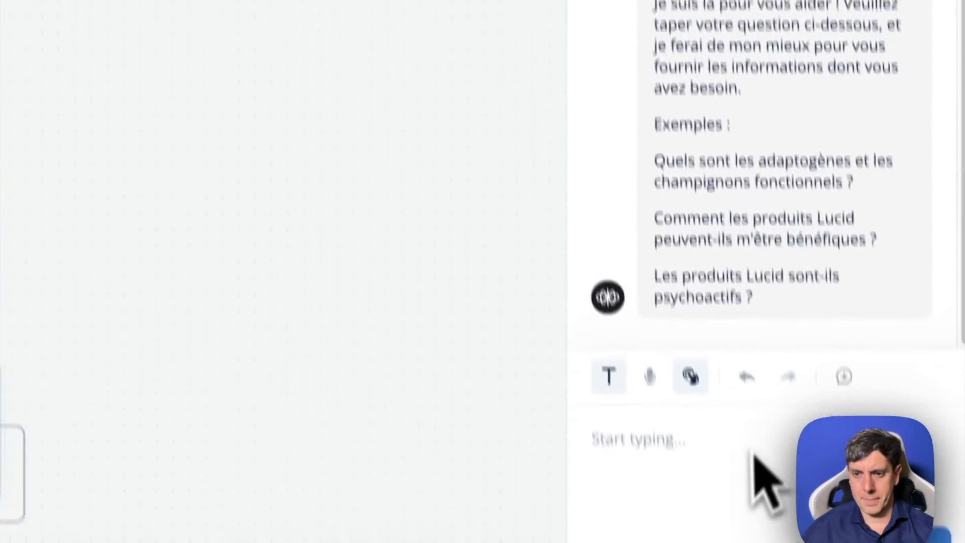
{"action": "left_click", "coordinate": [656, 385]}
{"action": "type", "text": "quels sont les champignon?"}
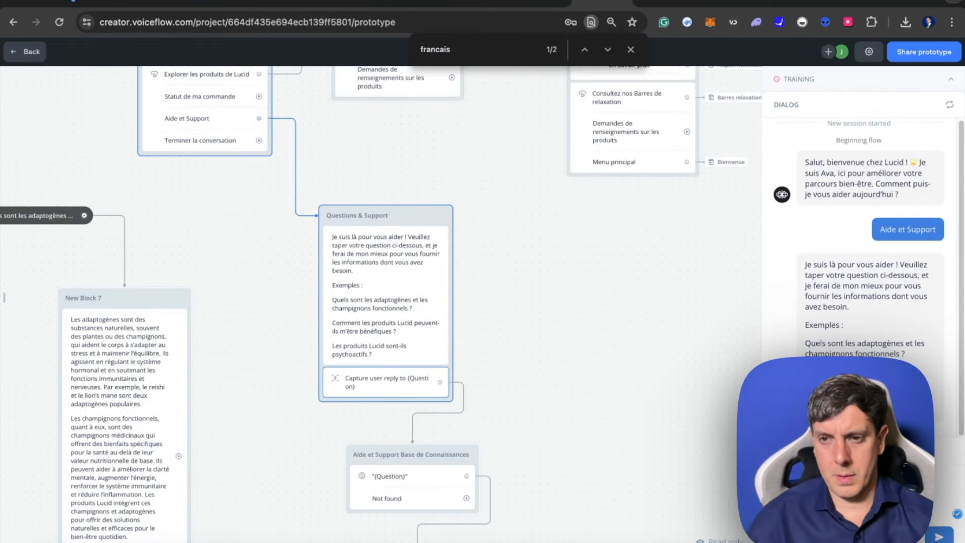
{"action": "key", "text": "Return"}
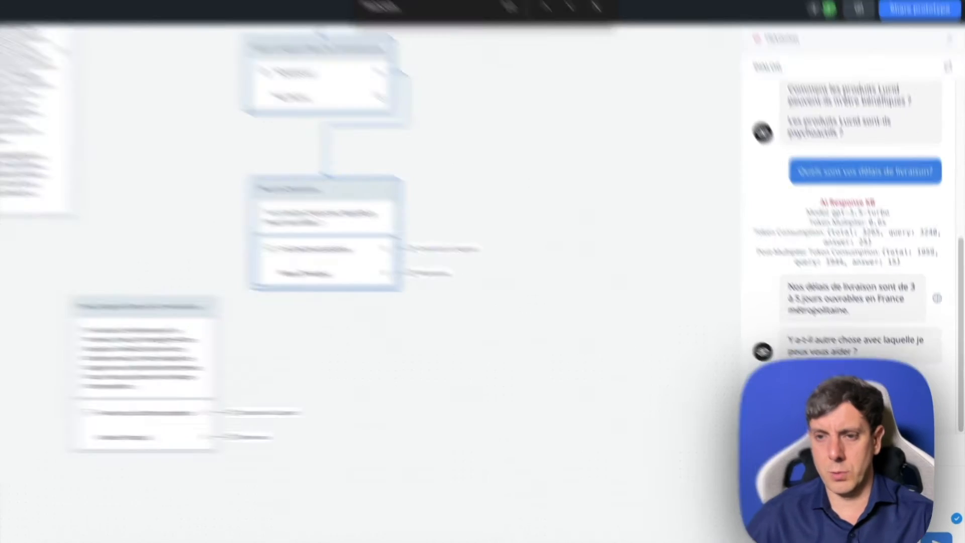
- Continue the test chat with "J'ai d'autres questions" and ask "Comment retourner un article ?", copied from the Google Docs knowledge base
{"action": "left_click", "coordinate": [859, 397]}
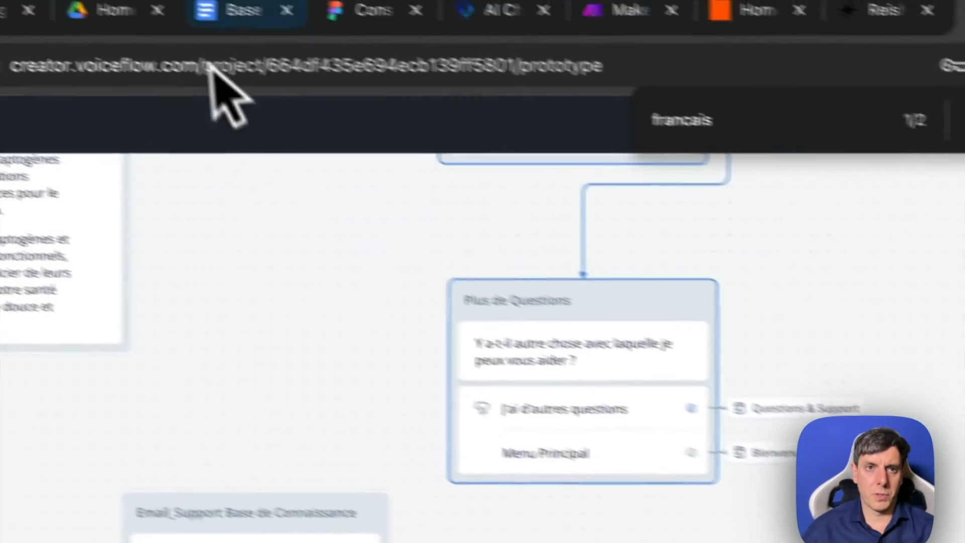
{"action": "left_click", "coordinate": [241, 11]}
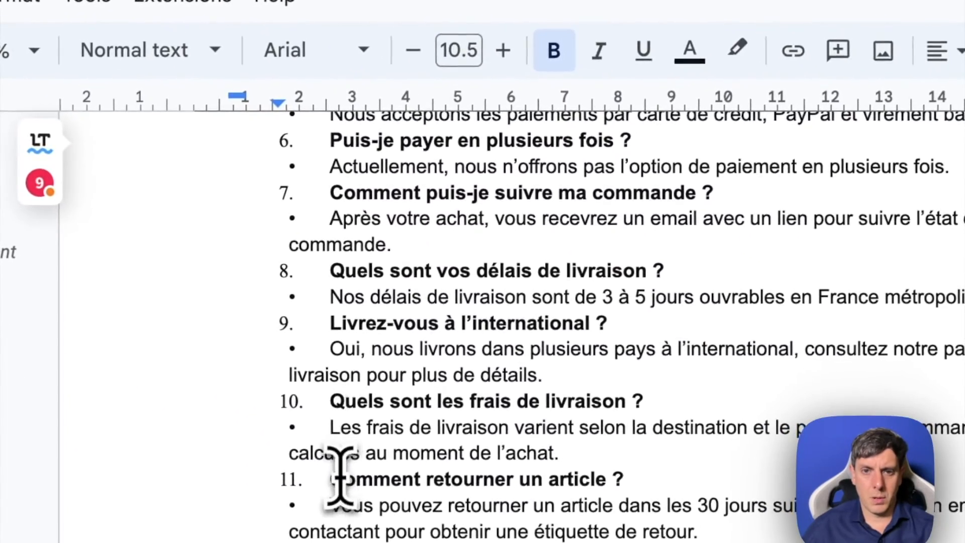
{"action": "left_click_drag", "start_coordinate": [364, 495], "coordinate": [654, 500]}
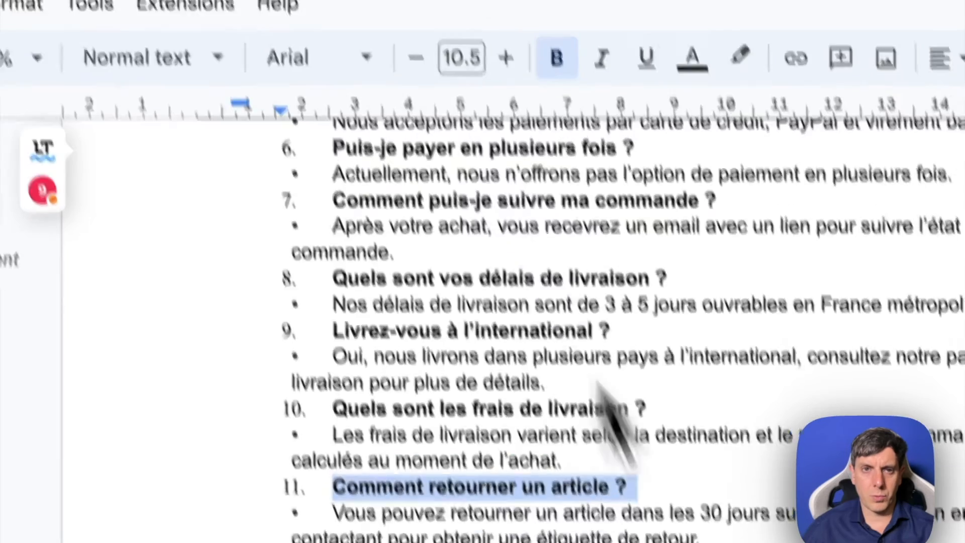
{"action": "key", "text": "ctrl+c"}
{"action": "left_click", "coordinate": [405, 32]}
{"action": "key", "text": "ctrl+v"}
{"action": "key", "text": "Return"}
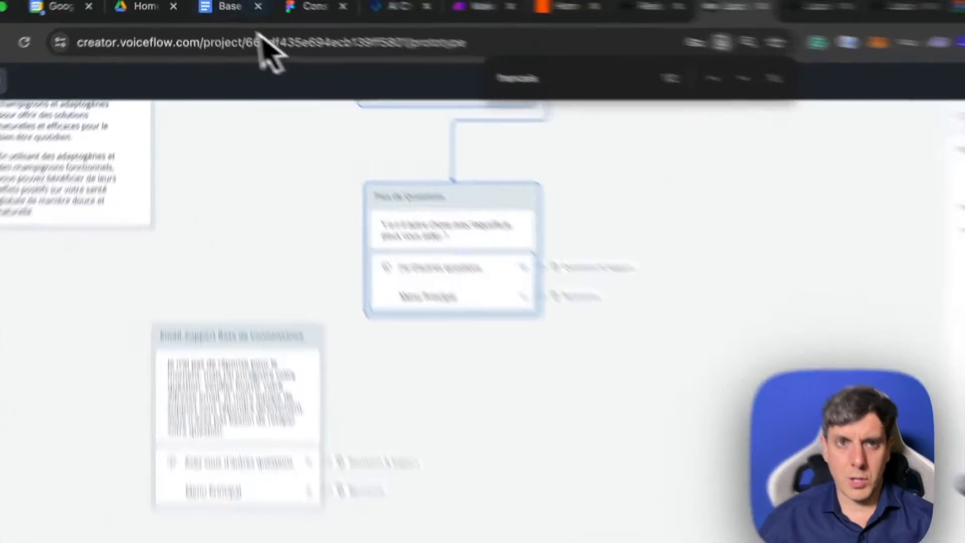
- Compare the test chat's delivery and return answers with the Google Docs knowledge base
{"action": "left_click", "coordinate": [232, 7]}
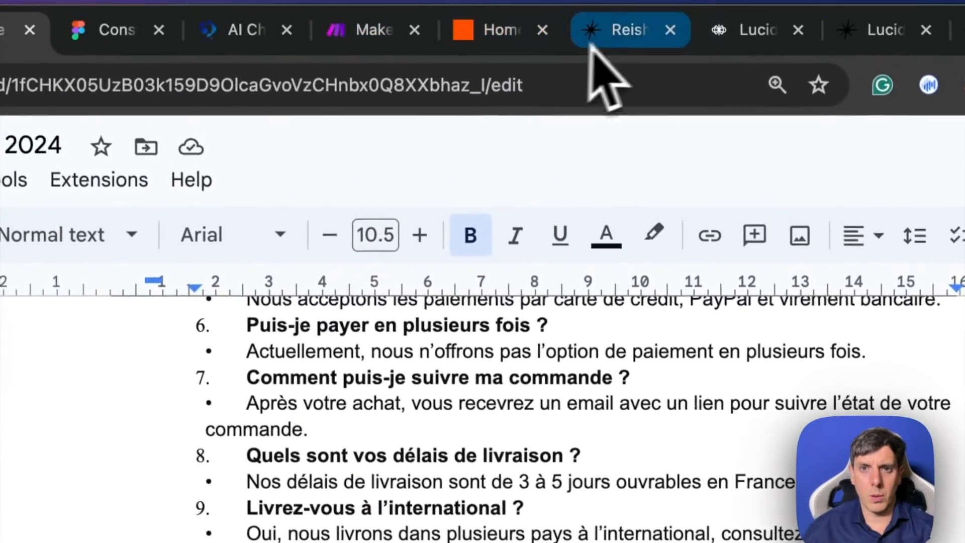
{"action": "left_click", "coordinate": [596, 47]}
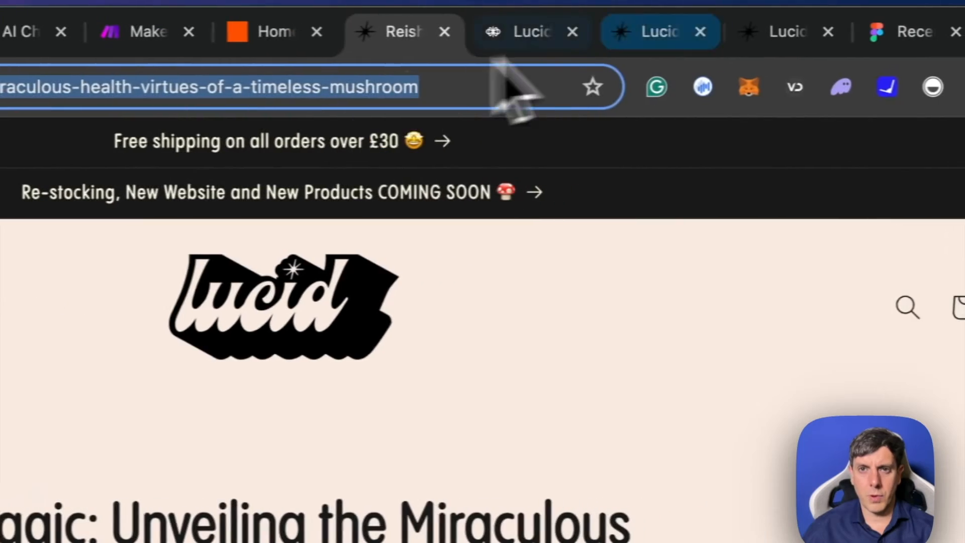
{"action": "left_click", "coordinate": [676, 34]}
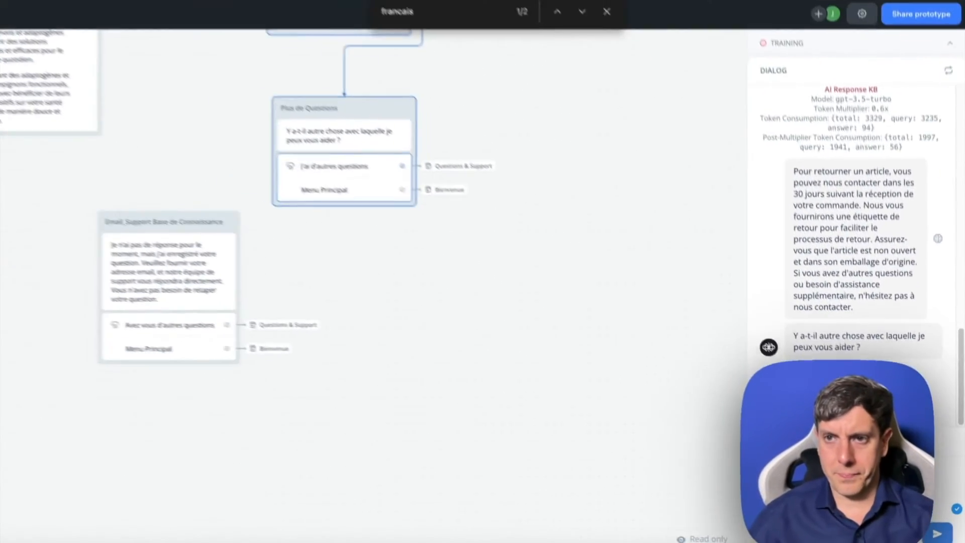
{"action": "scroll", "coordinate": [874, 135], "scroll_direction": "up", "scroll_amount": 5}
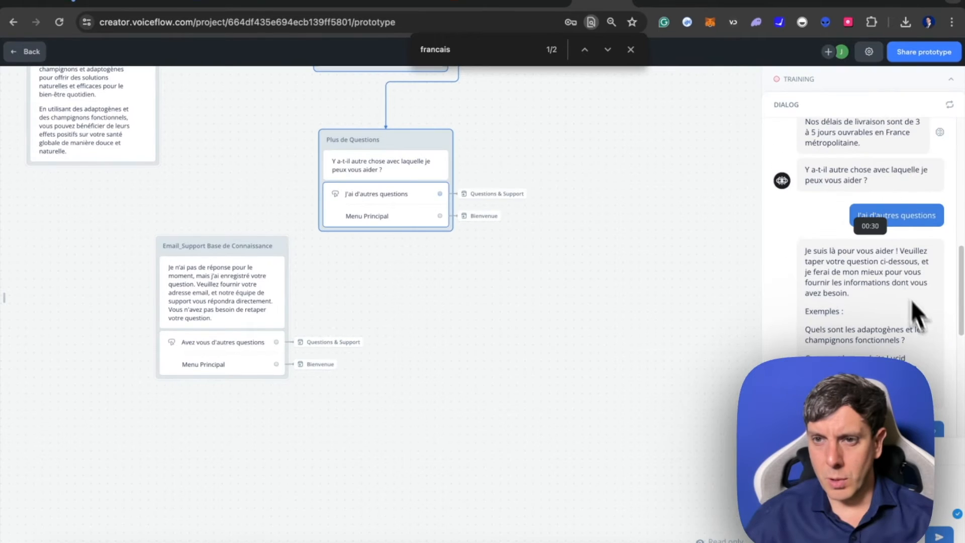
{"action": "scroll", "coordinate": [912, 302], "scroll_direction": "up", "scroll_amount": 4}
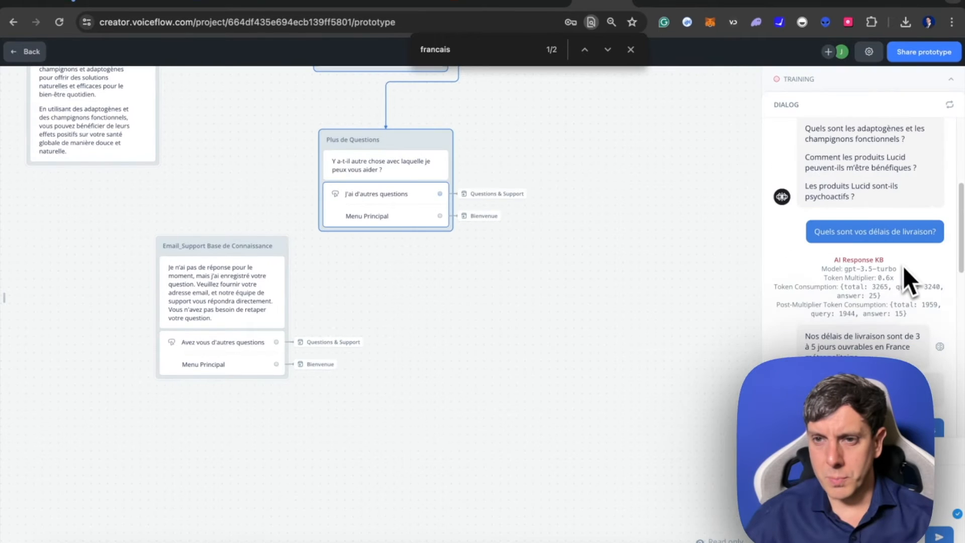
{"action": "scroll", "coordinate": [885, 308], "scroll_direction": "down", "scroll_amount": 10}
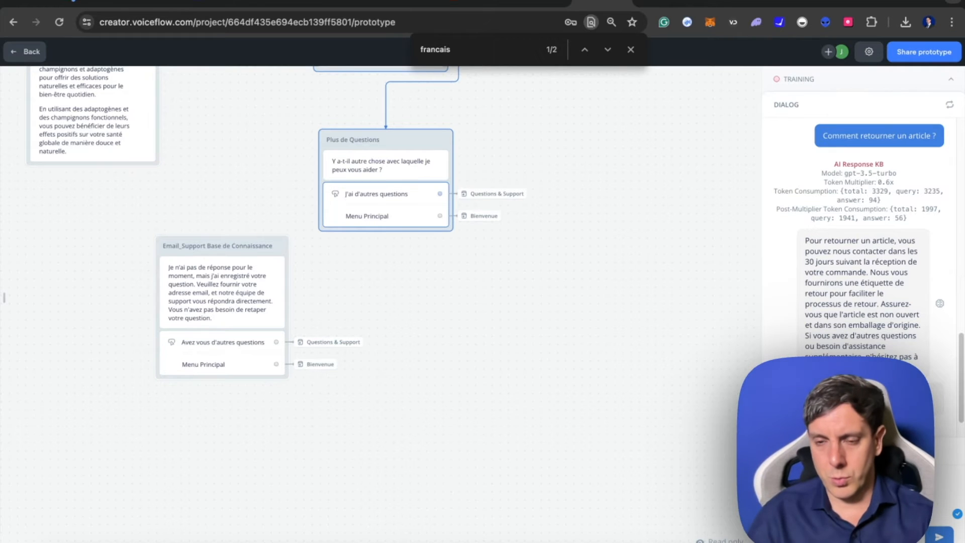
{"action": "scroll", "coordinate": [879, 338], "scroll_direction": "down", "scroll_amount": 2}
- Continue the test chat with "J'ai d'autres questions", ask a question about convalescence, and ask "Comment joindre votre equipe de vente?"
{"action": "left_click", "coordinate": [861, 392]}
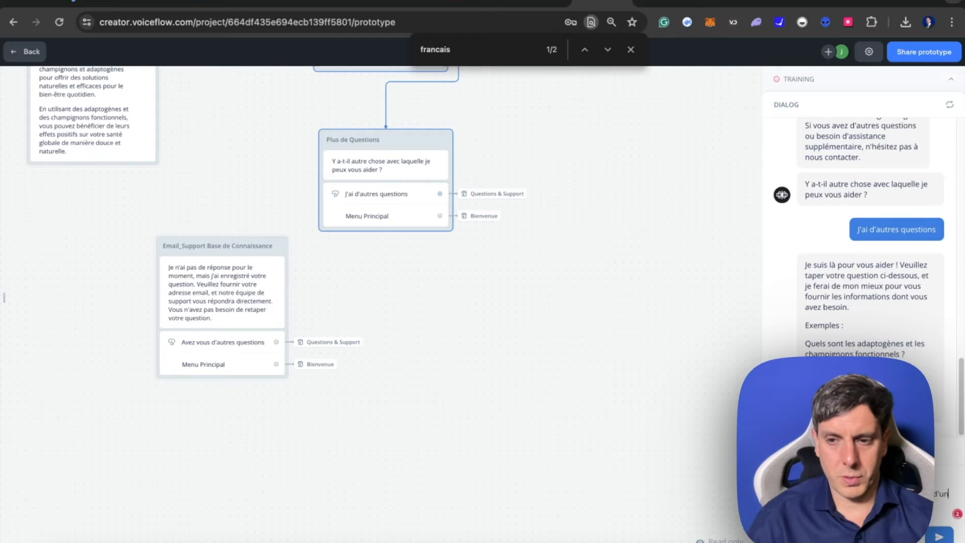
{"action": "type", "text": "é"}
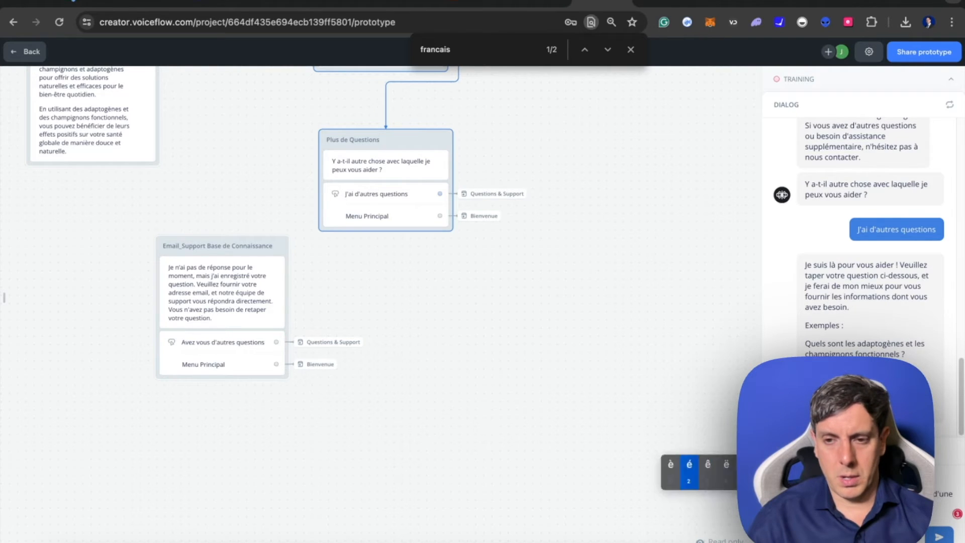
{"action": "key", "text": "Return"}
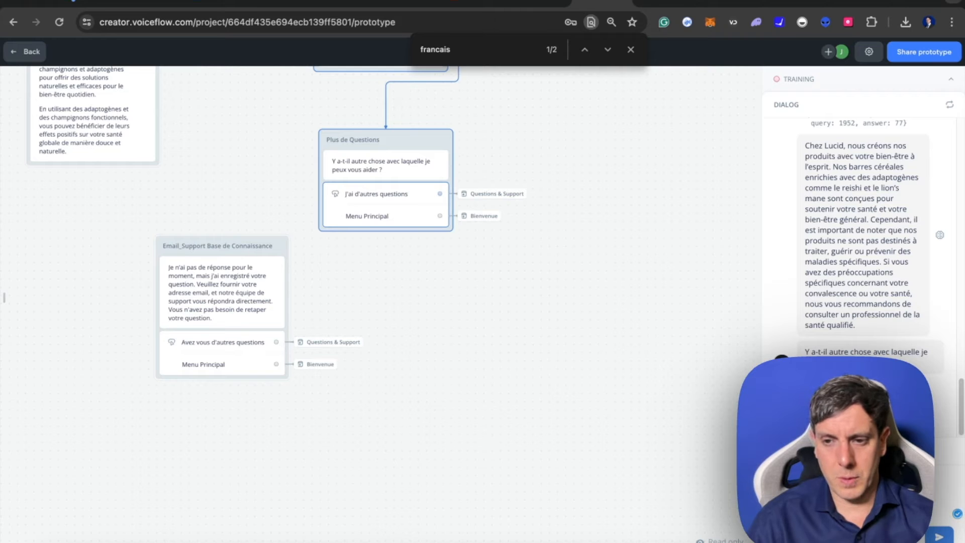
{"action": "key", "text": "Return"}
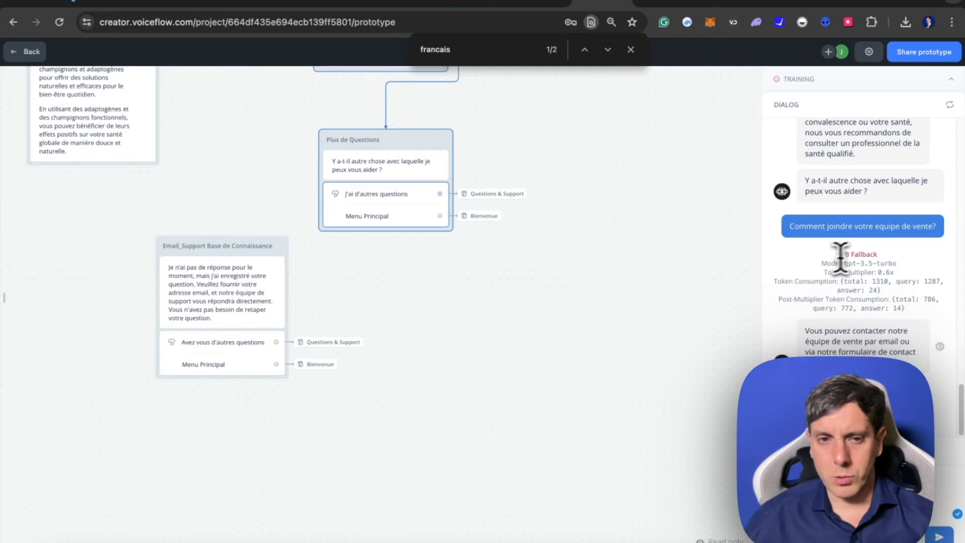
- Return to the canvas and place the Email_Support Base de Connaissance block beside Aide et Support Base de Connaissances
{"action": "scroll", "coordinate": [492, 321], "scroll_direction": "up", "scroll_amount": 4}
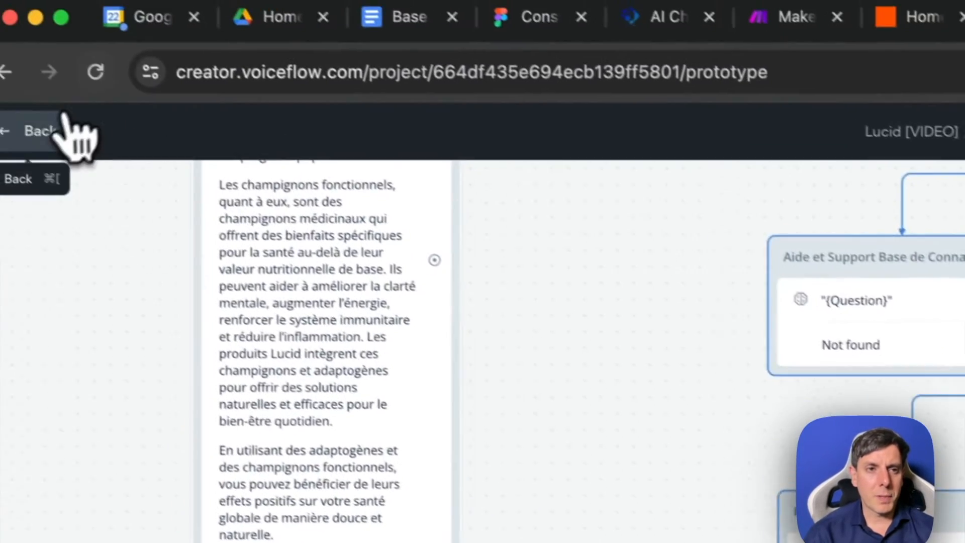
{"action": "left_click", "coordinate": [63, 126]}
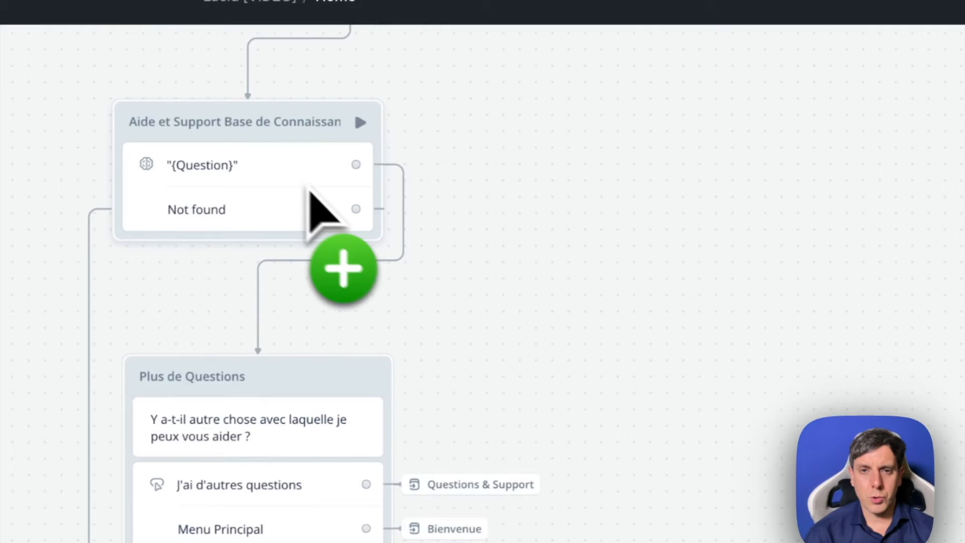
{"action": "scroll", "coordinate": [668, 65], "scroll_direction": "up", "scroll_amount": 5}
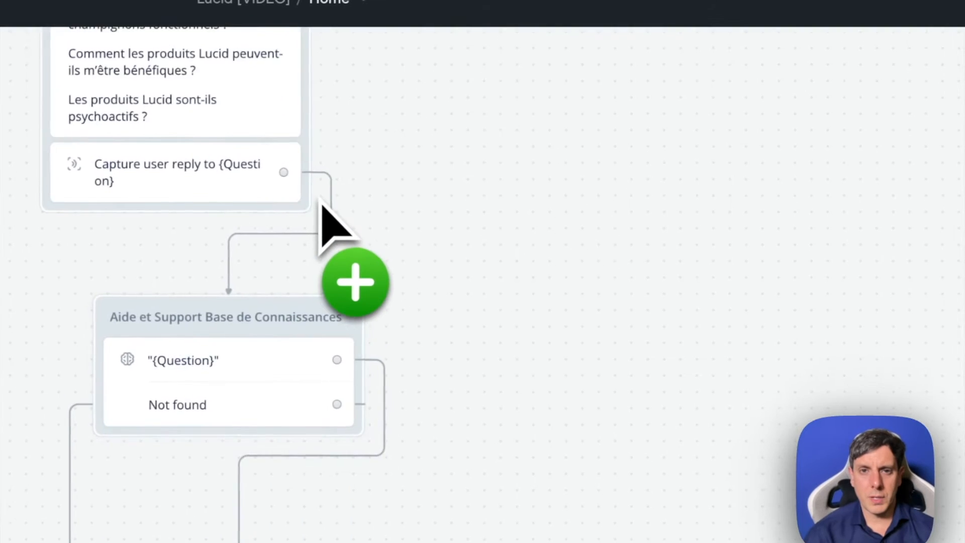
{"action": "scroll", "coordinate": [322, 206], "scroll_direction": "up", "scroll_amount": 3}
- Run a new prototype test through Questions & Support and ask "De quelle couleur est pikachu?" to test the email fallback
{"action": "left_click", "coordinate": [282, 138]}
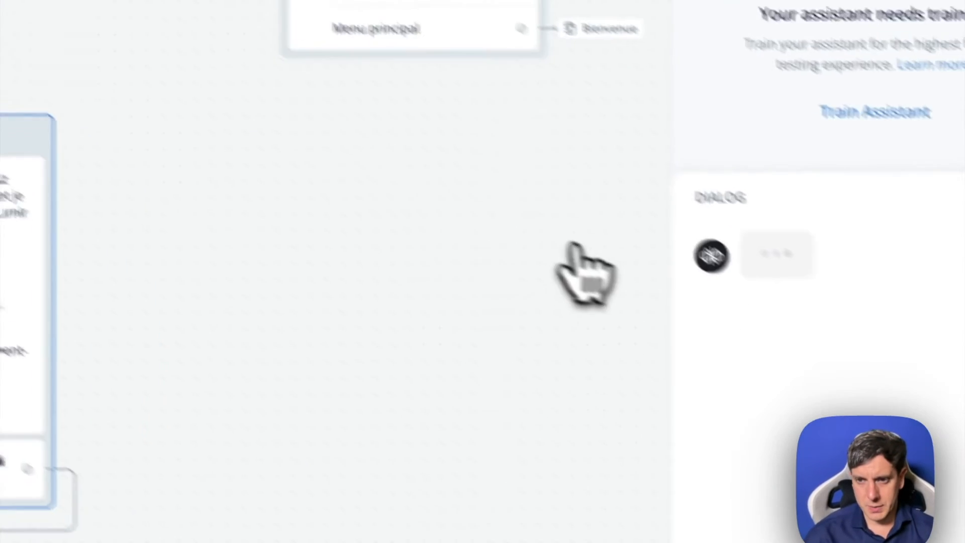
{"action": "type", "text": "De quelle couleur est pikachu?"}
{"action": "key", "text": "Return"}
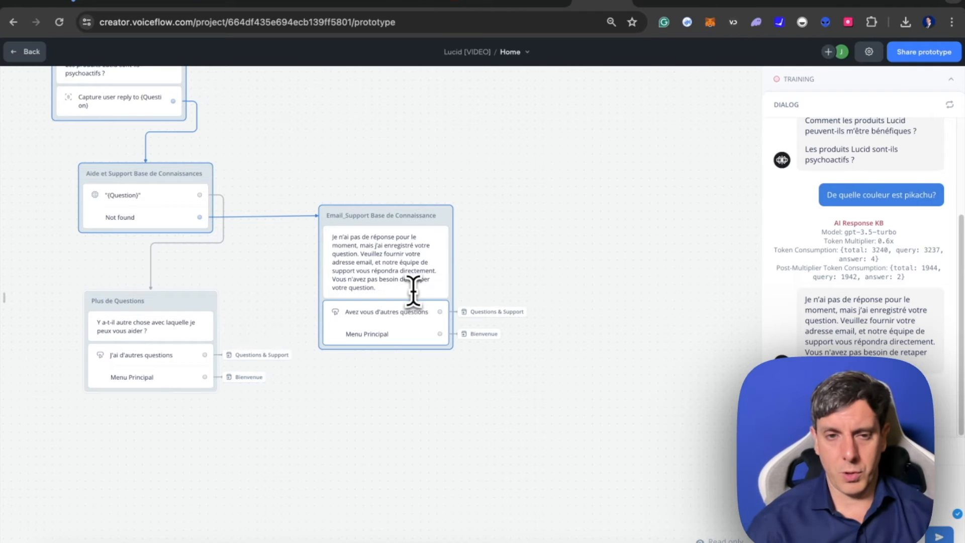
- Examine the tested conversation path from the Bienvenue block through Questions & Support to the email fallback block
{"action": "scroll", "coordinate": [413, 291], "scroll_direction": "up", "scroll_amount": 10}
{"action": "scroll", "coordinate": [413, 291], "scroll_direction": "left", "scroll_amount": 3}
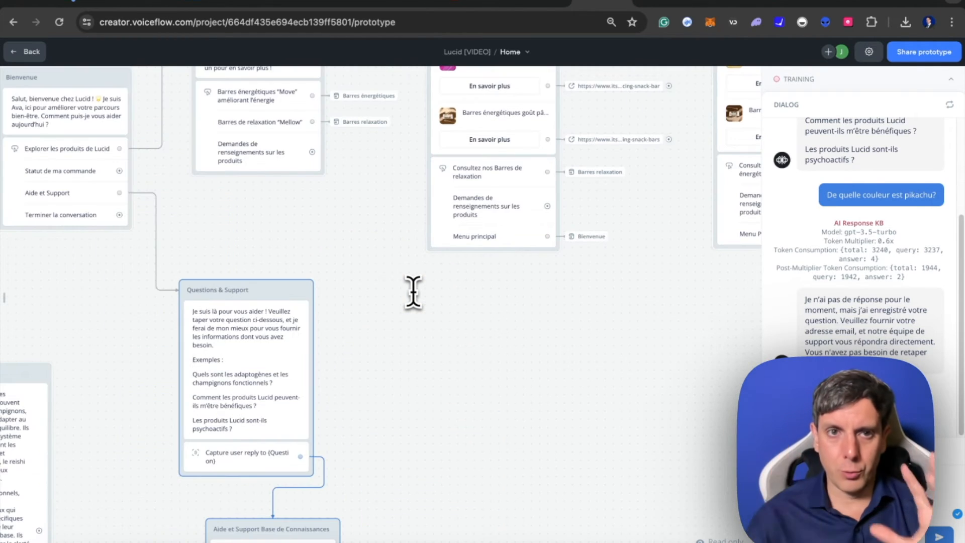
{"action": "scroll", "coordinate": [414, 292], "scroll_direction": "up", "scroll_amount": 2}
{"action": "scroll", "coordinate": [413, 292], "scroll_direction": "left", "scroll_amount": 3}
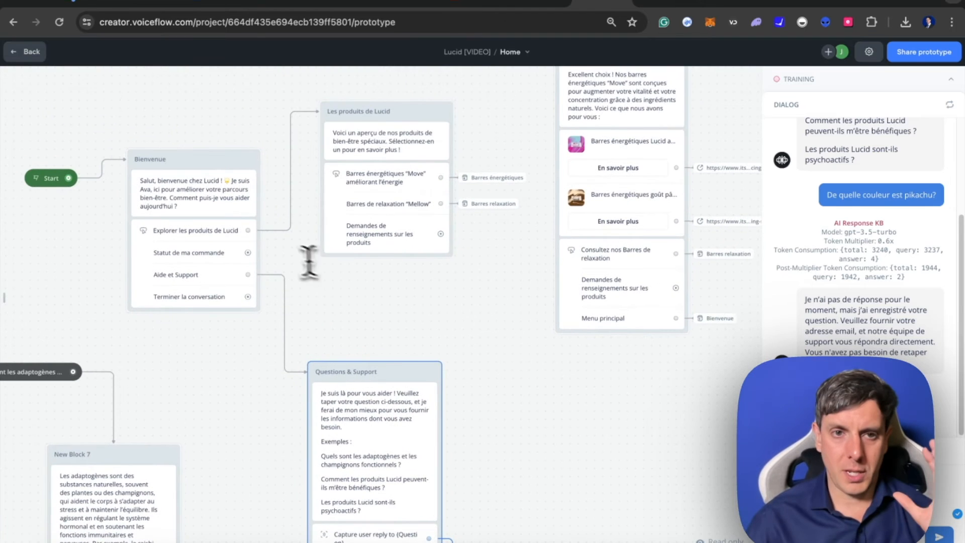
{"action": "scroll", "coordinate": [444, 437], "scroll_direction": "down", "scroll_amount": 4}
{"action": "scroll", "coordinate": [444, 438], "scroll_direction": "left", "scroll_amount": 1}
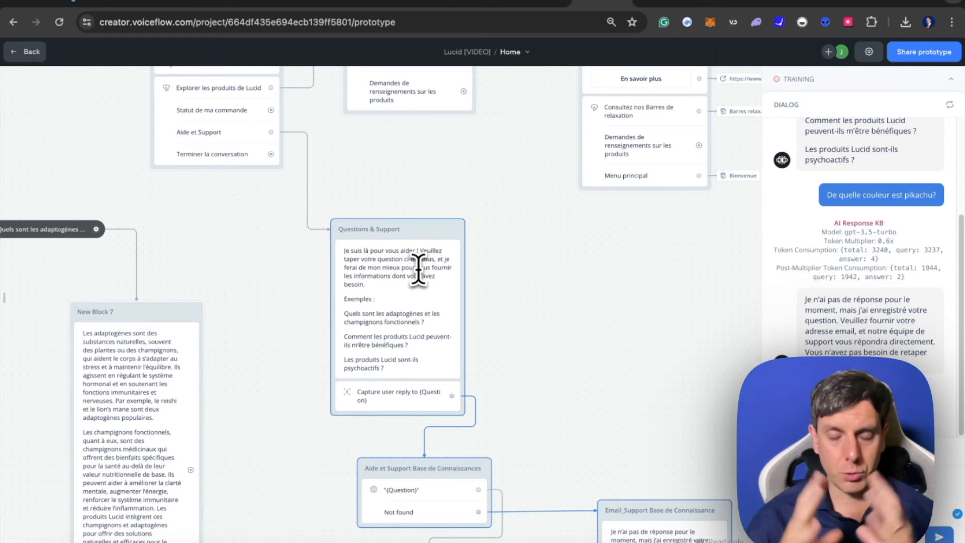
{"action": "scroll", "coordinate": [682, 248], "scroll_direction": "right", "scroll_amount": 1}
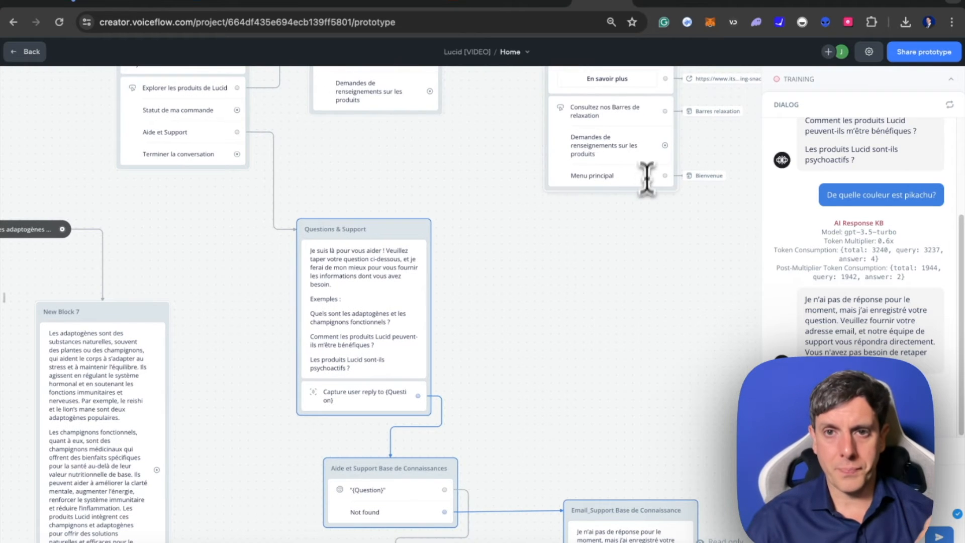
- Add a Go to Block action to Questions & Support for the "Demandes de renseignements sur les produits" button in Barres énergétiques
{"action": "scroll", "coordinate": [618, 191], "scroll_direction": "up", "scroll_amount": 2}
{"action": "scroll", "coordinate": [618, 191], "scroll_direction": "right", "scroll_amount": 2}
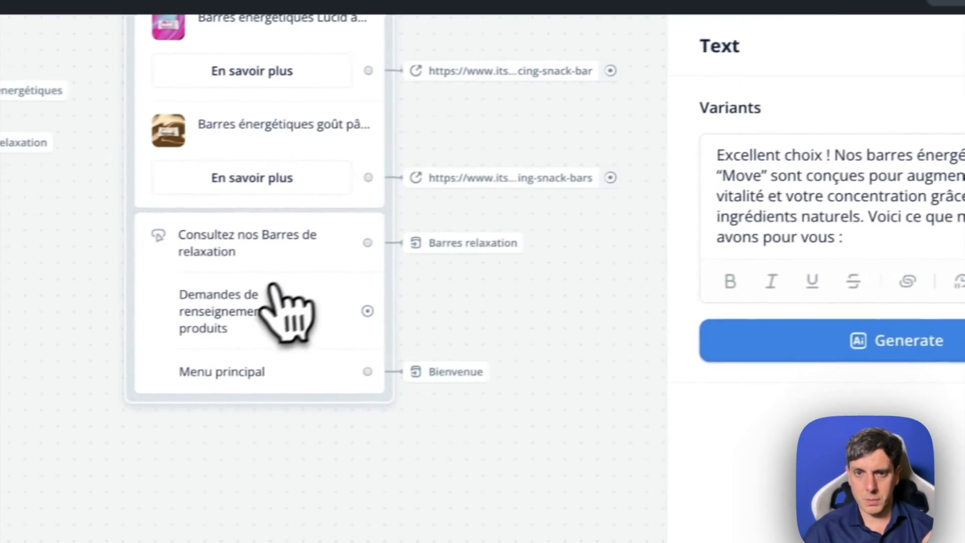
{"action": "left_click", "coordinate": [109, 321]}
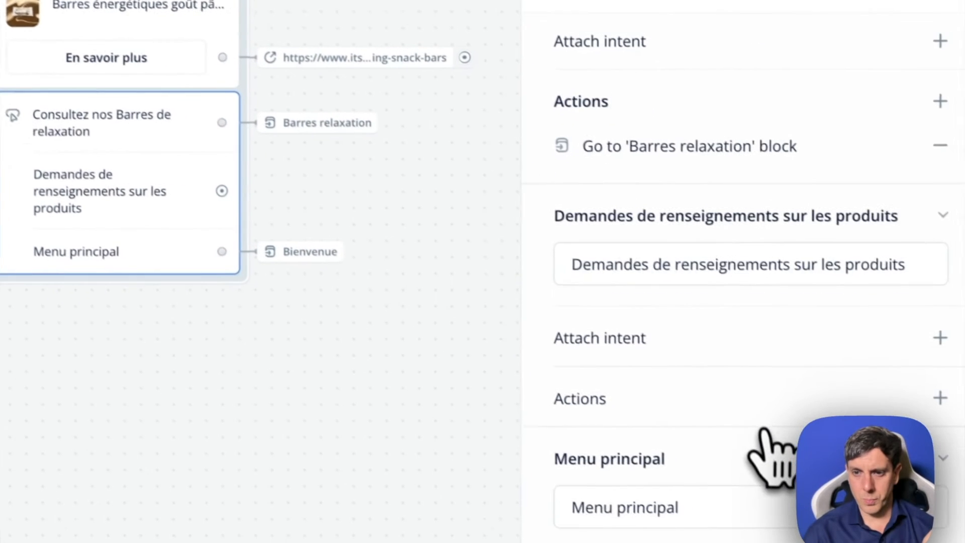
{"action": "left_click", "coordinate": [925, 387]}
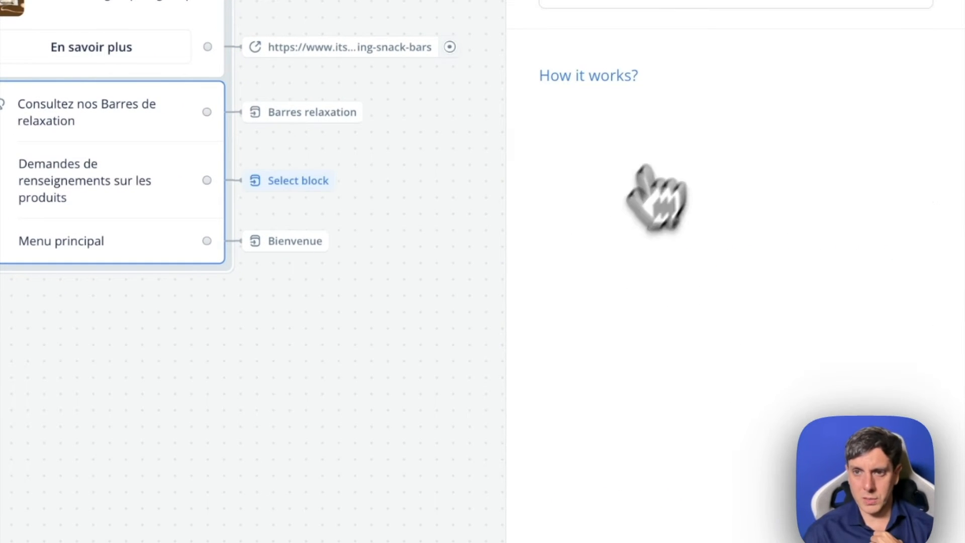
{"action": "left_click", "coordinate": [660, 45]}
{"action": "mouse_move", "coordinate": [581, 170]}
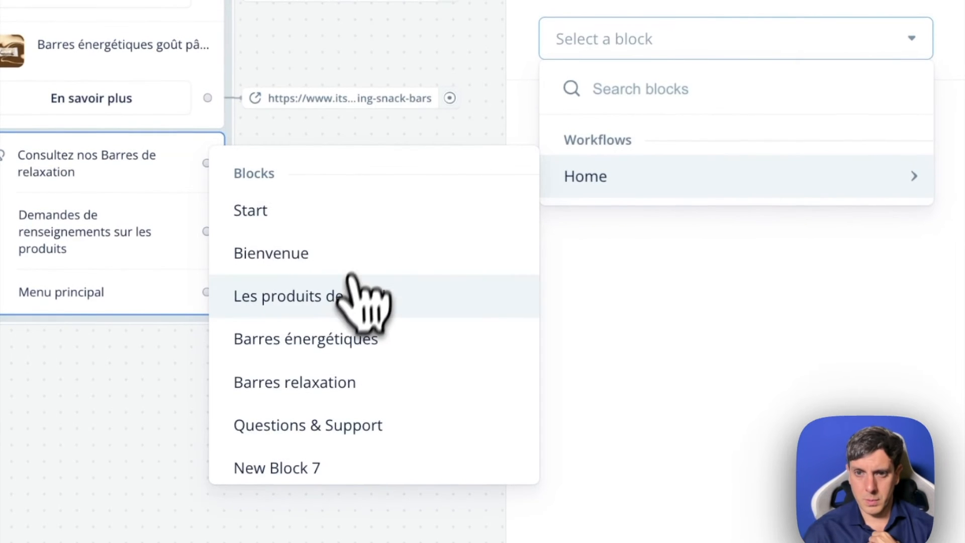
{"action": "left_click", "coordinate": [334, 417]}
{"action": "left_click", "coordinate": [402, 452]}
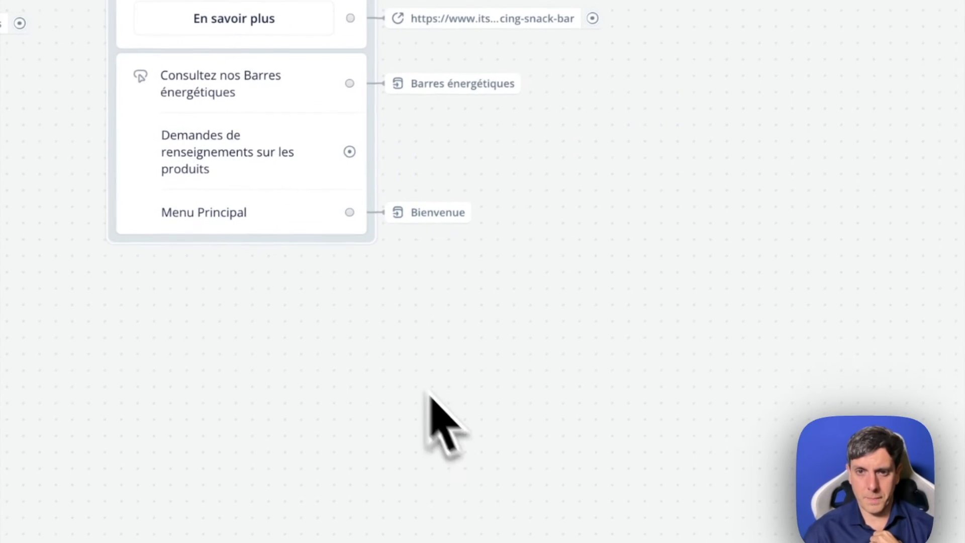
- Add a Go to Block action to Questions & Support for the "Demandes de renseignements sur les produits" button in Barres relaxation
{"action": "left_click", "coordinate": [246, 161]}
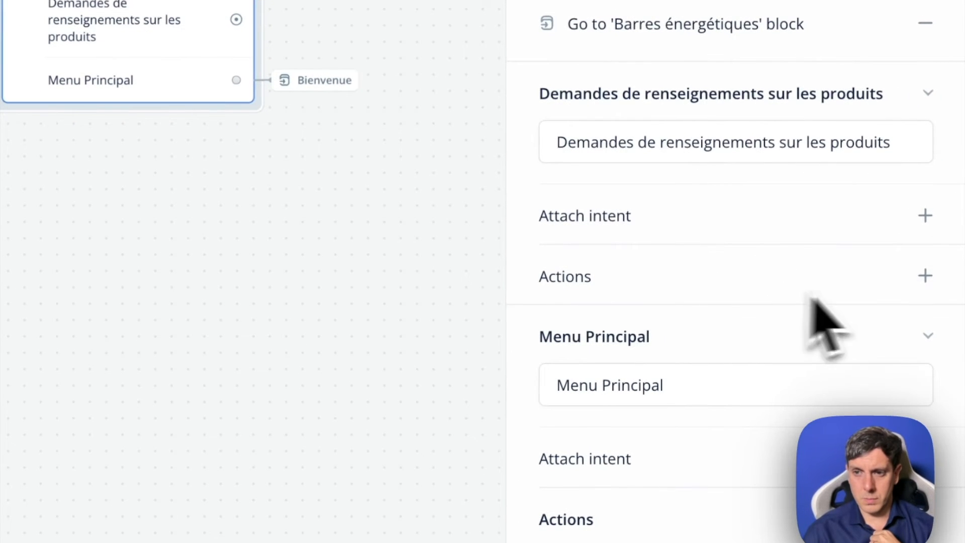
{"action": "left_click", "coordinate": [925, 276]}
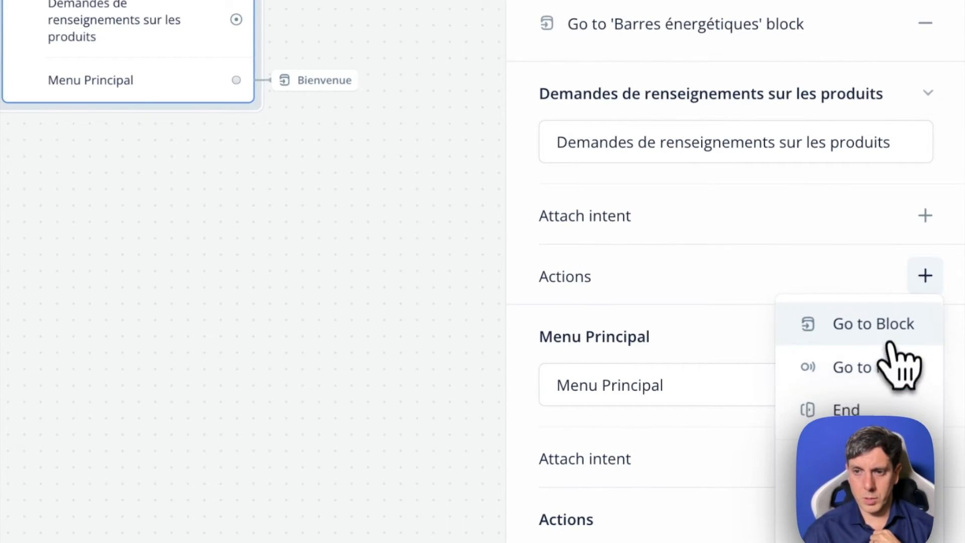
{"action": "left_click", "coordinate": [877, 328]}
{"action": "left_click", "coordinate": [700, 71]}
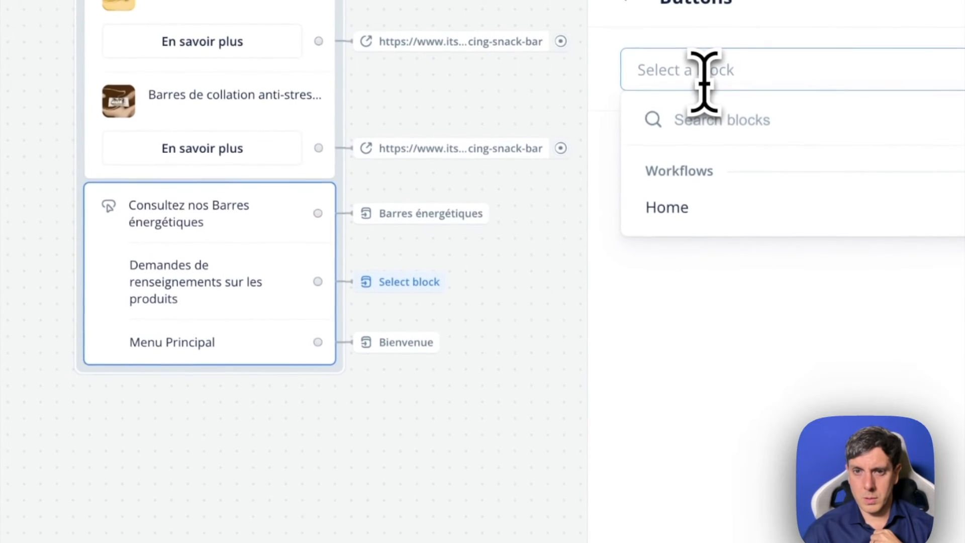
{"action": "mouse_move", "coordinate": [658, 234]}
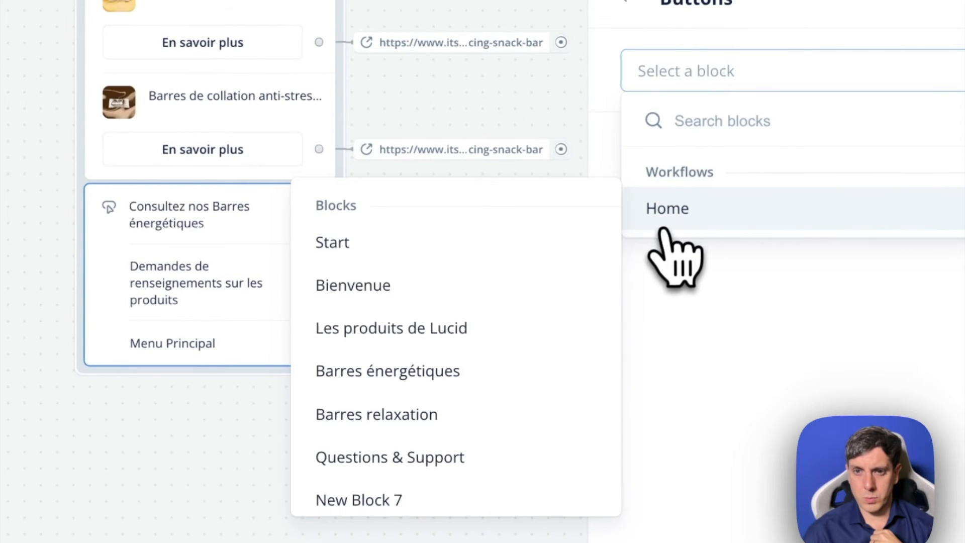
{"action": "left_click", "coordinate": [394, 456]}
{"action": "left_click", "coordinate": [186, 535]}
- Review the whole chatbot flow, from the Bienvenue block to the product and support branches
{"action": "scroll", "coordinate": [458, 292], "scroll_direction": "left", "scroll_amount": 10}
{"action": "scroll", "coordinate": [684, 408], "scroll_direction": "down", "scroll_amount": 4}
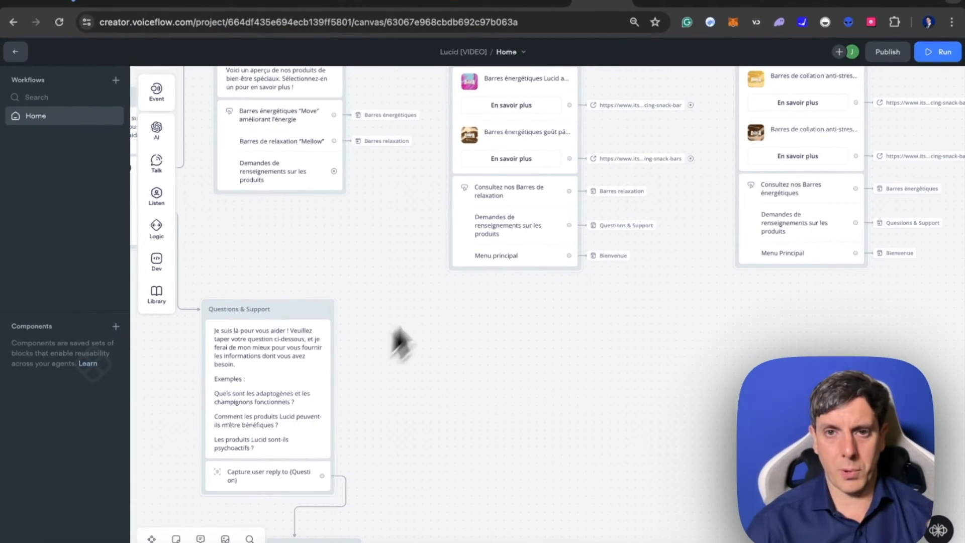
{"action": "scroll", "coordinate": [360, 397], "scroll_direction": "up", "scroll_amount": 3}
{"action": "scroll", "coordinate": [360, 397], "scroll_direction": "right", "scroll_amount": 2}
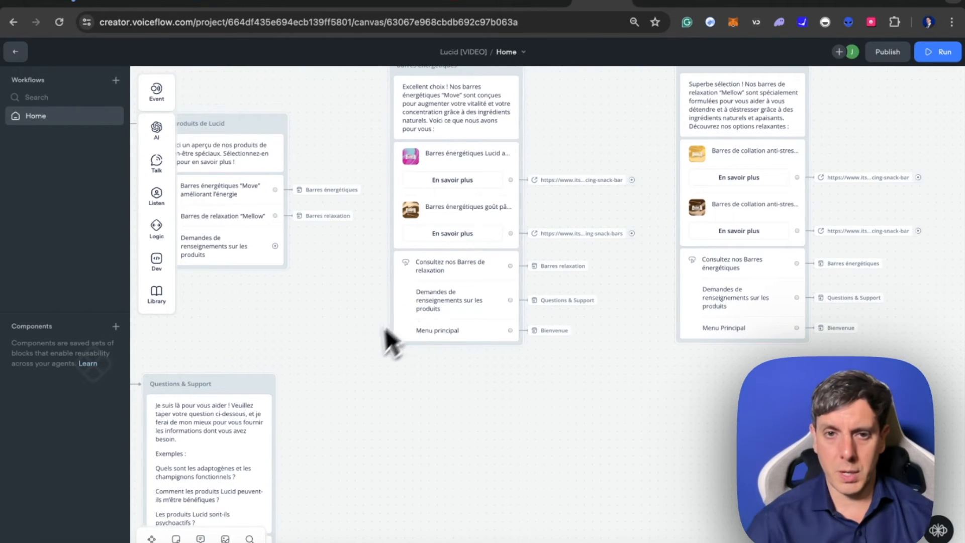
{"action": "scroll", "coordinate": [372, 352], "scroll_direction": "down", "scroll_amount": 2}
{"action": "scroll", "coordinate": [372, 352], "scroll_direction": "left", "scroll_amount": 2}
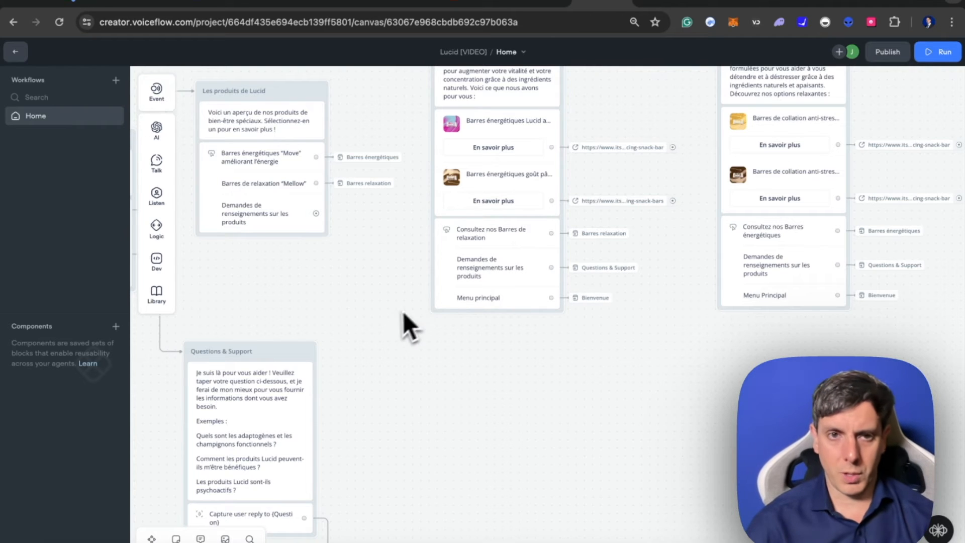
{"action": "scroll", "coordinate": [381, 322], "scroll_direction": "down", "scroll_amount": 5}
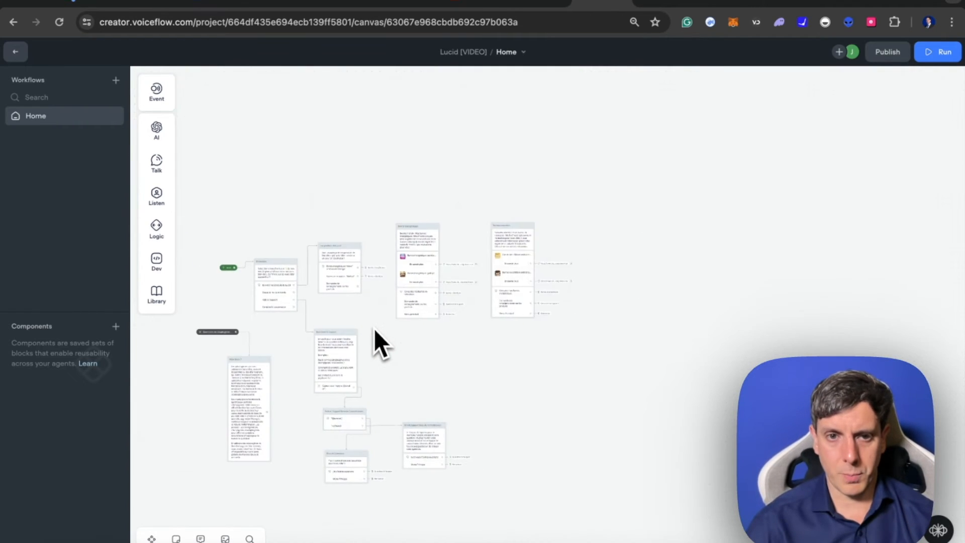
{"action": "scroll", "coordinate": [374, 327], "scroll_direction": "up", "scroll_amount": 5}
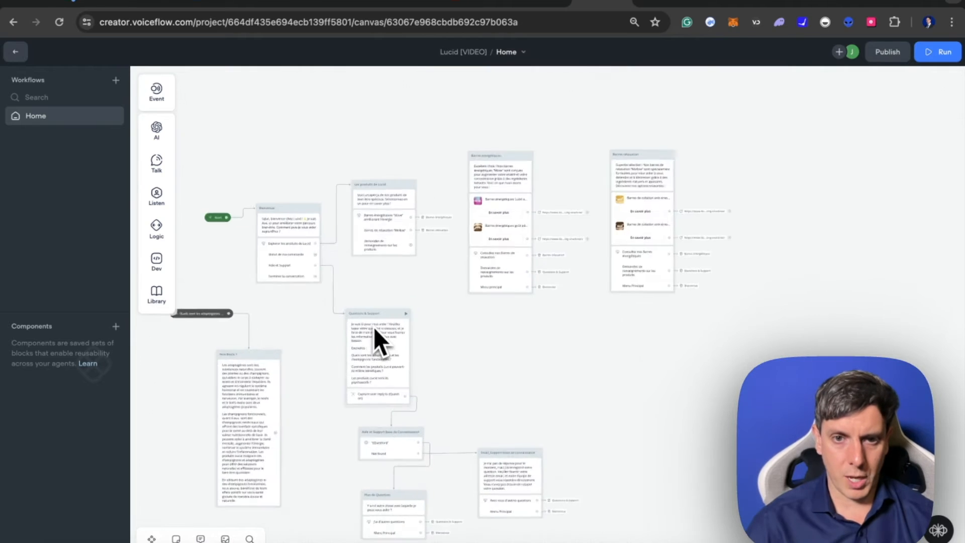
{"action": "scroll", "coordinate": [369, 332], "scroll_direction": "up", "scroll_amount": 3}
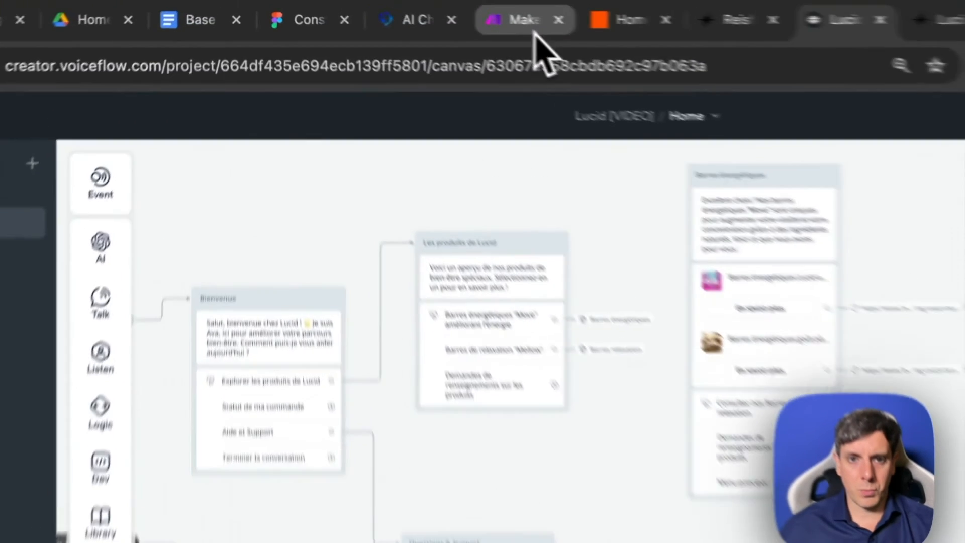
- Switch to Make and open the "SHOPIFY NEW ORDER LUCID TO AIRTABLE" scenario
{"action": "left_click", "coordinate": [454, 4]}
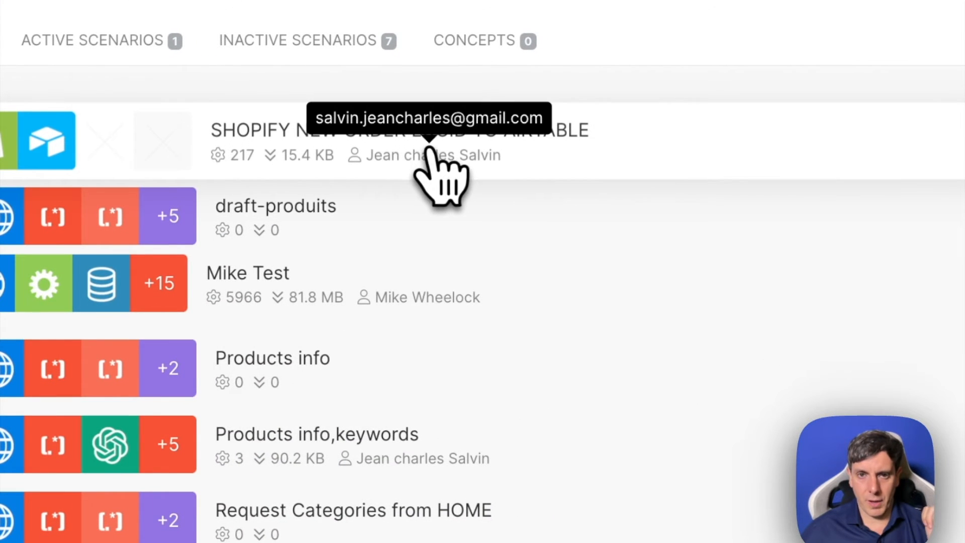
{"action": "left_click", "coordinate": [431, 151]}
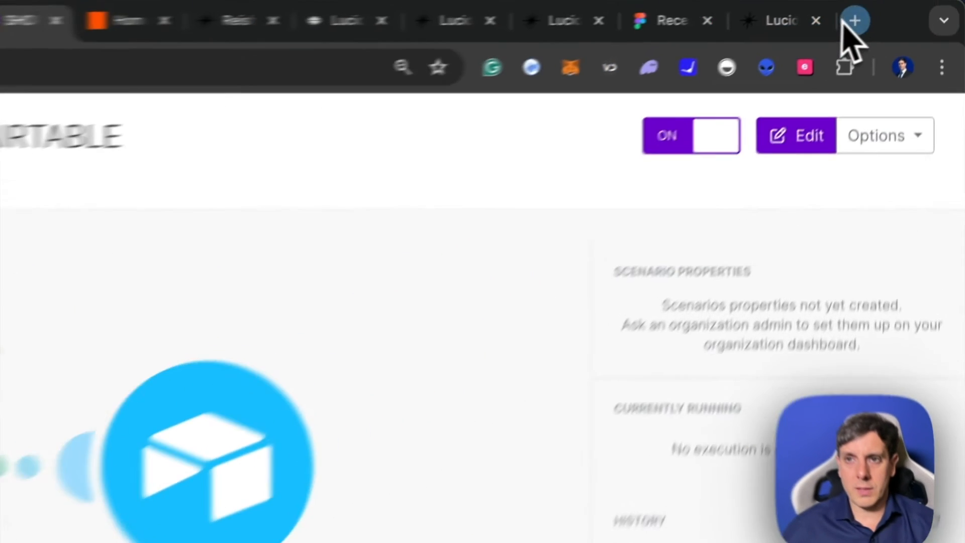
- Switch to Airtable in a new browser tab and open the Lucid_Airtable base
{"action": "left_click", "coordinate": [899, 2]}
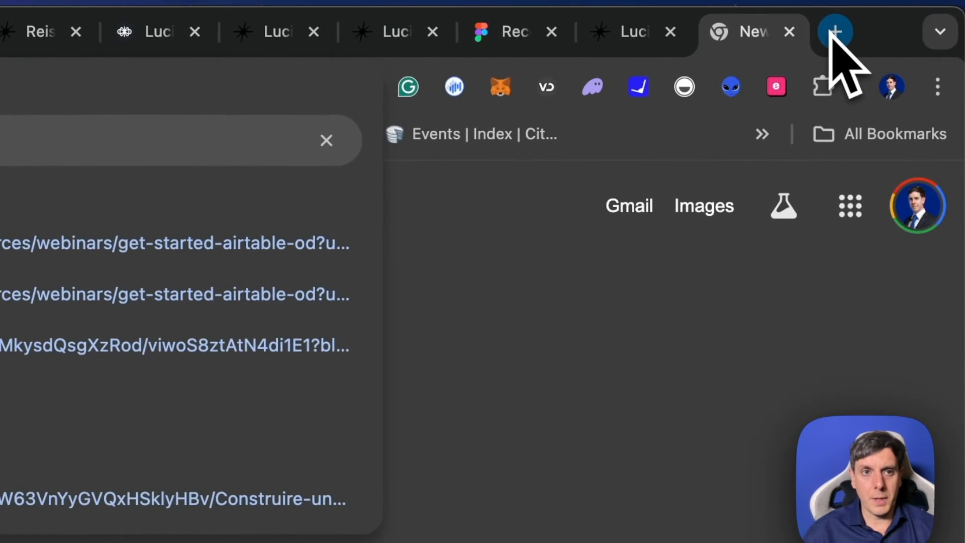
{"action": "key", "text": "Return"}
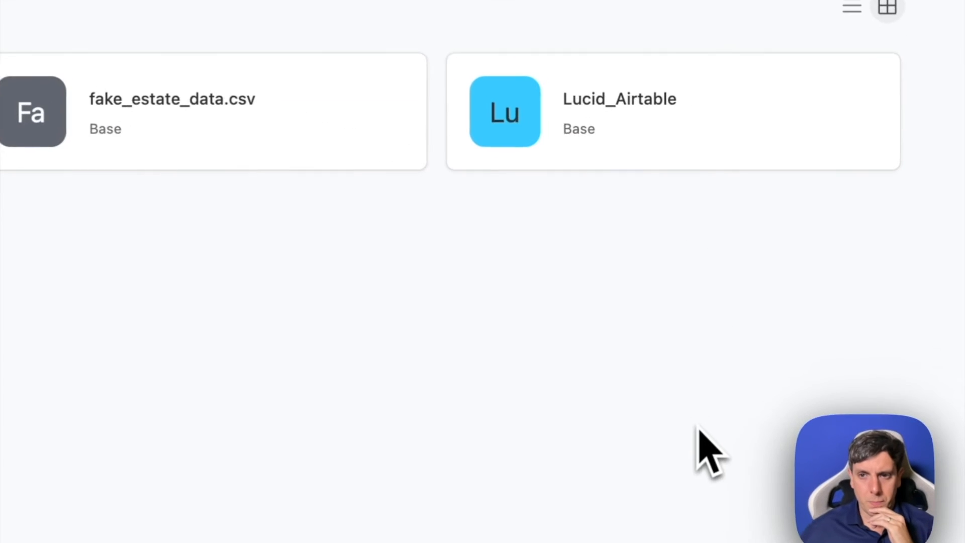
{"action": "left_click", "coordinate": [616, 113]}
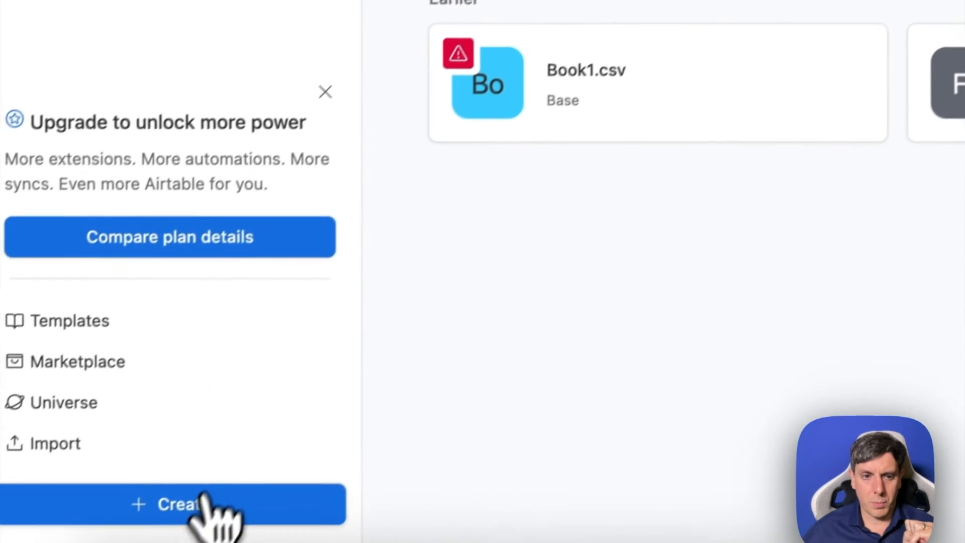
- Create a new base from scratch in My First Workspace
{"action": "left_click", "coordinate": [205, 498]}
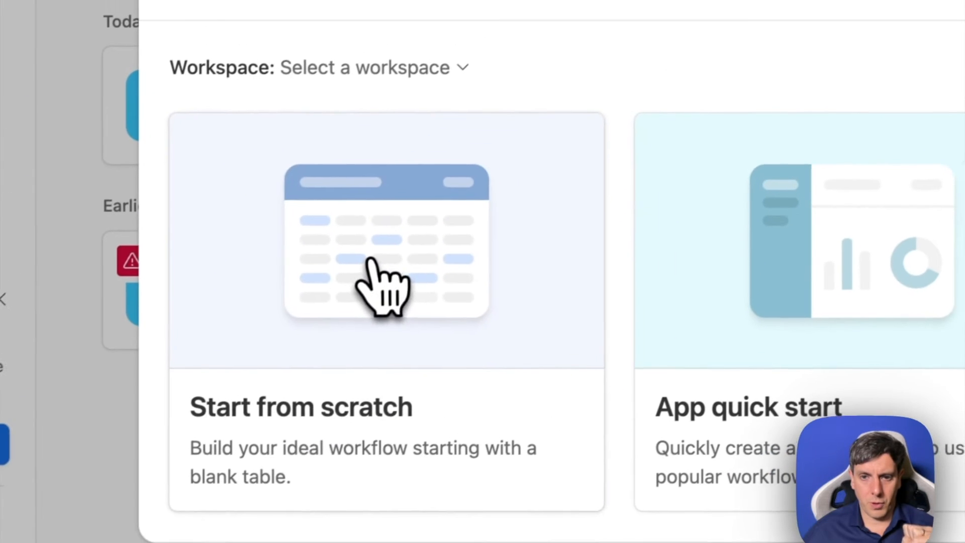
{"action": "left_click", "coordinate": [689, 34]}
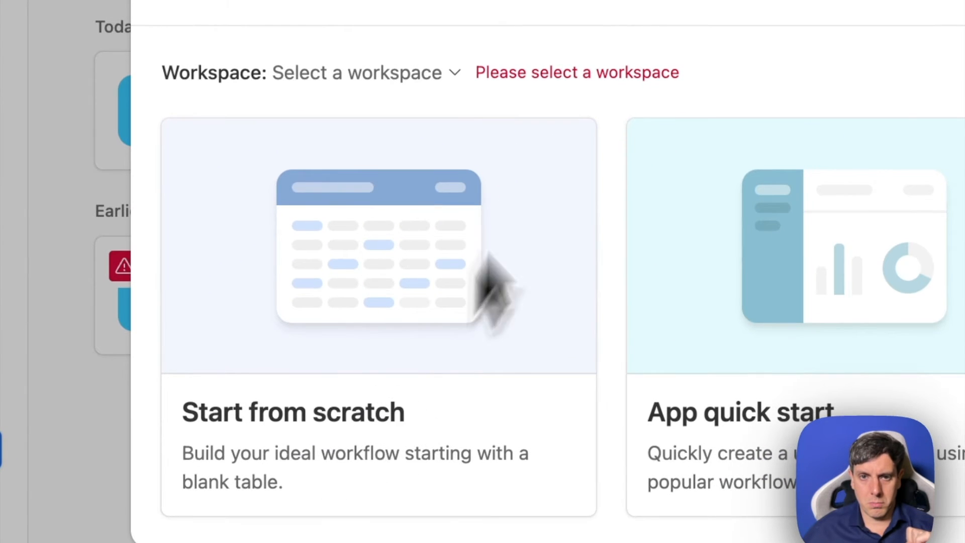
{"action": "left_click", "coordinate": [447, 80]}
{"action": "left_click", "coordinate": [378, 146]}
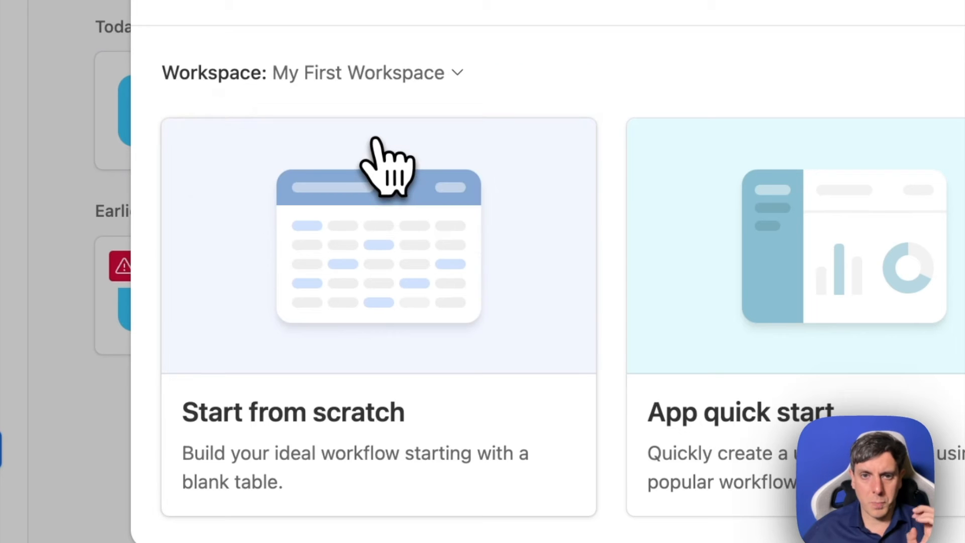
{"action": "left_click", "coordinate": [327, 434]}
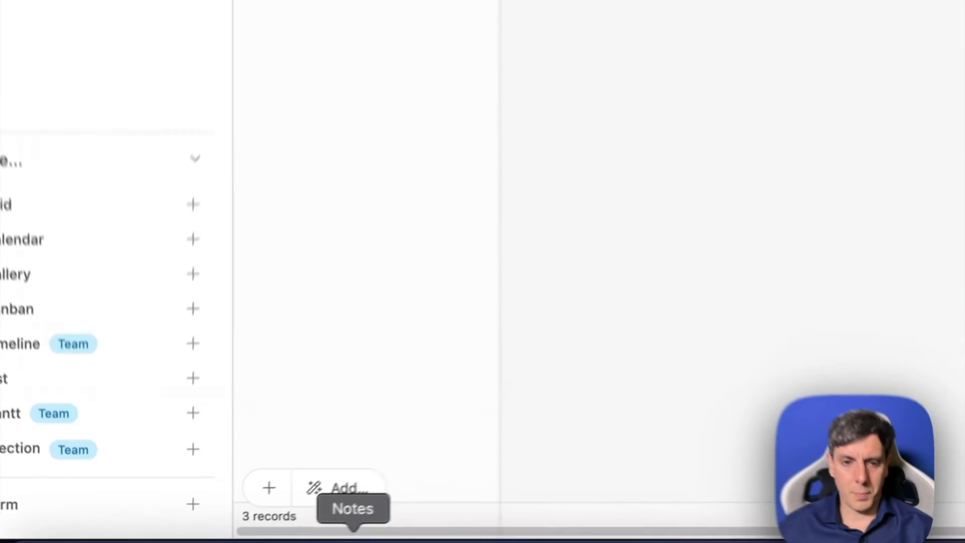
- Rename the primary Name field to "Numero de commande" as listed in the note, keeping it as single line text
{"action": "left_click", "coordinate": [252, 542]}
{"action": "left_click_drag", "start_coordinate": [410, 256], "coordinate": [570, 256]}
{"action": "left_click", "coordinate": [632, 291]}
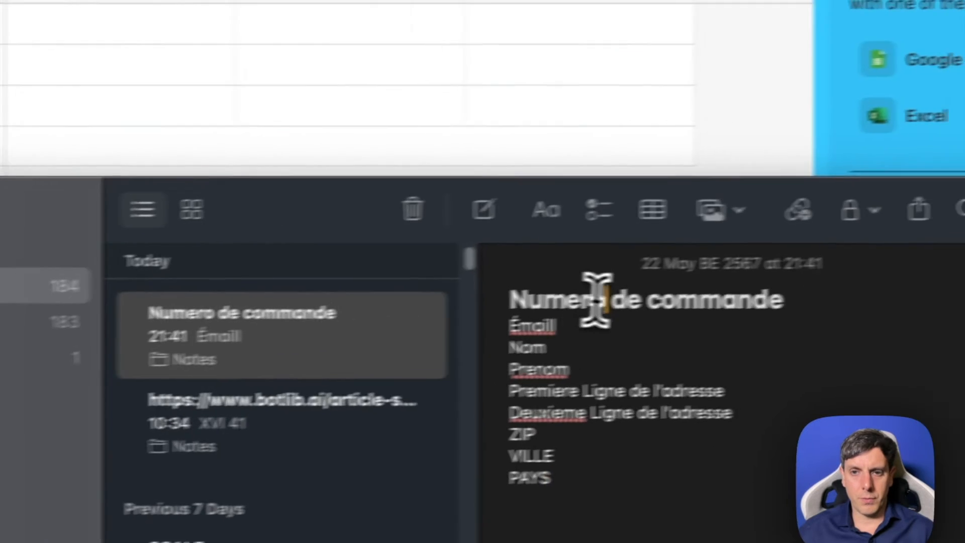
{"action": "triple_click", "coordinate": [596, 300]}
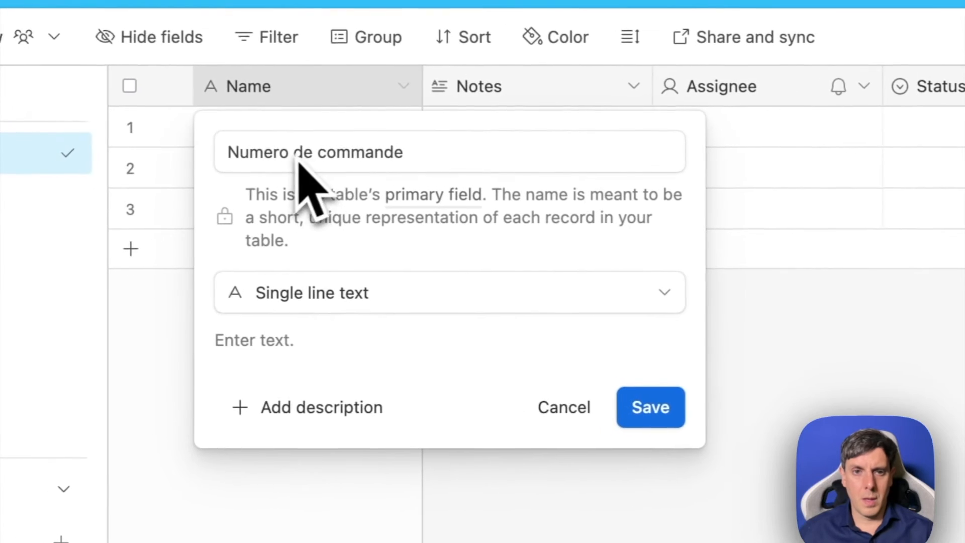
{"action": "left_click", "coordinate": [579, 421]}
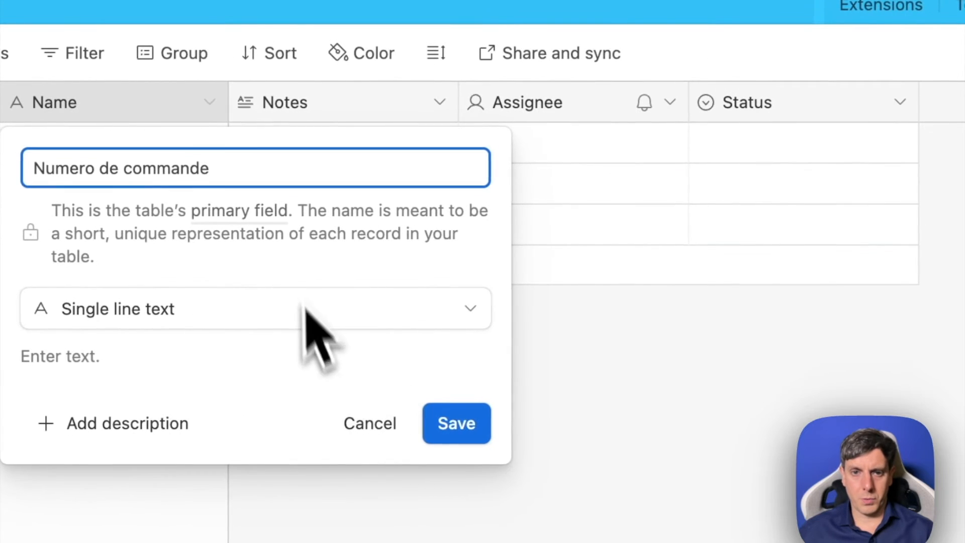
{"action": "left_click", "coordinate": [441, 426]}
- Rename the Notes field to "Email" and change its field type to Email
{"action": "left_click_drag", "start_coordinate": [312, 226], "coordinate": [301, 137]}
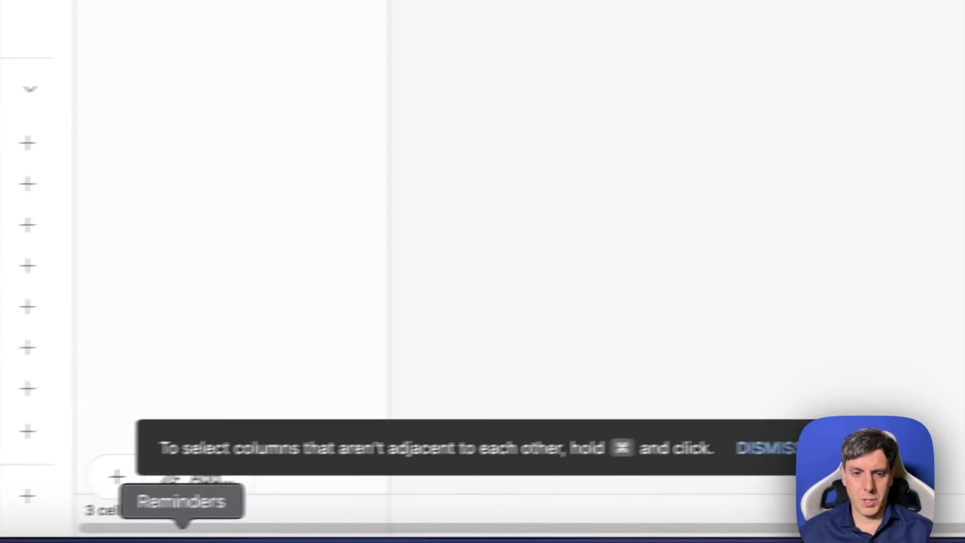
{"action": "left_click", "coordinate": [277, 533]}
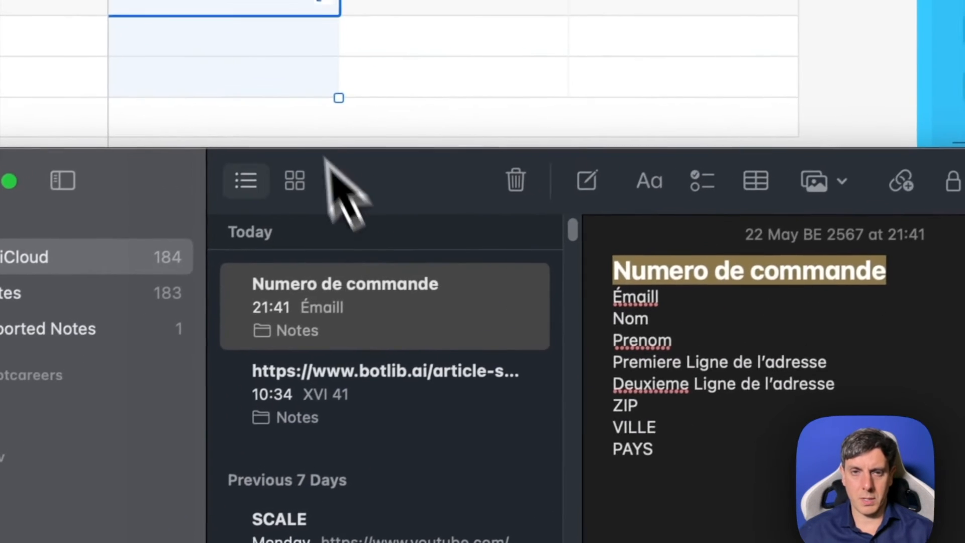
{"action": "left_click", "coordinate": [317, 190]}
{"action": "double_click", "coordinate": [347, 245]}
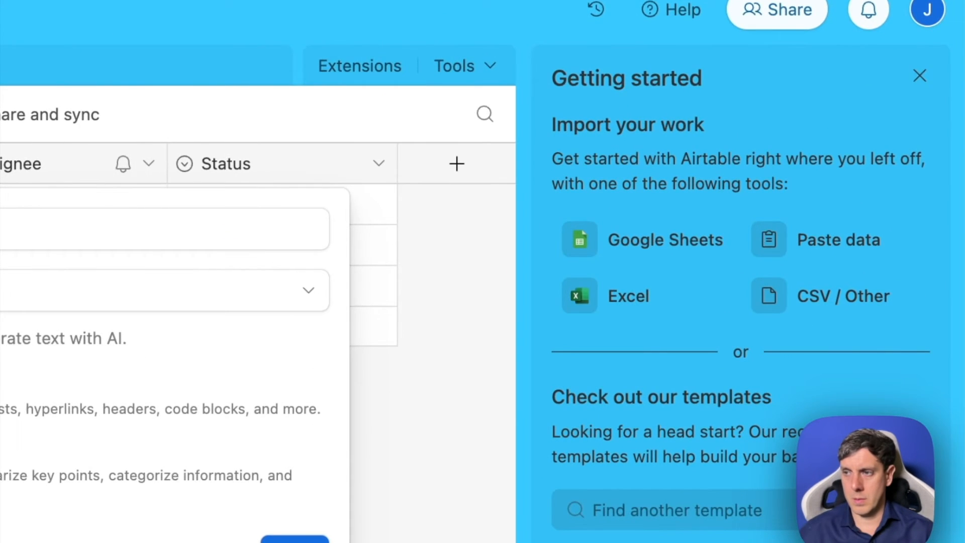
{"action": "type", "text": "Email"}
{"action": "left_click", "coordinate": [330, 177]}
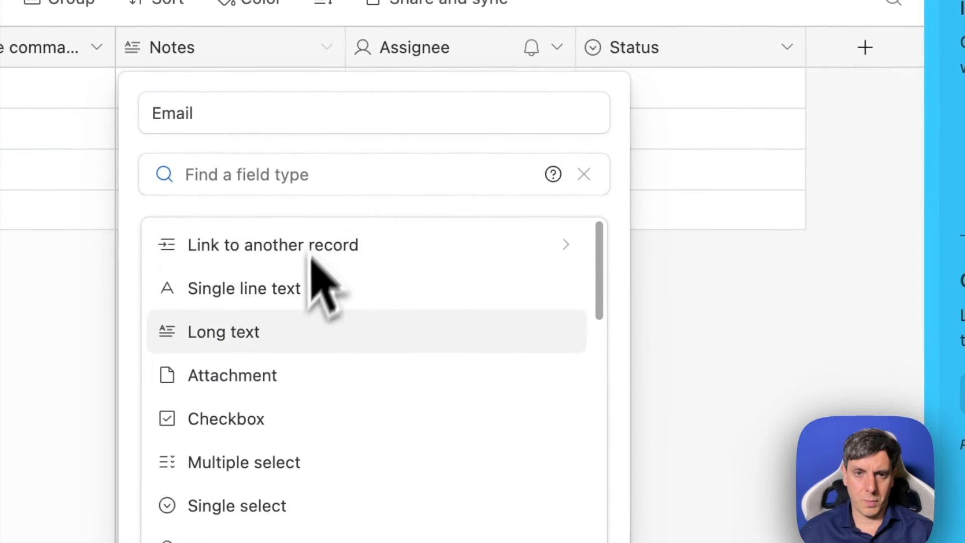
{"action": "type", "text": "email"}
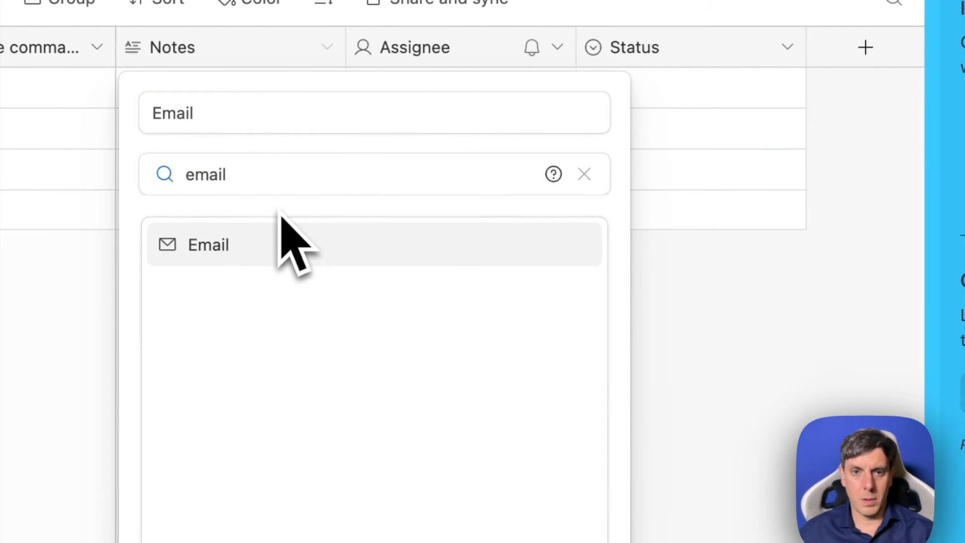
{"action": "left_click", "coordinate": [246, 245]}
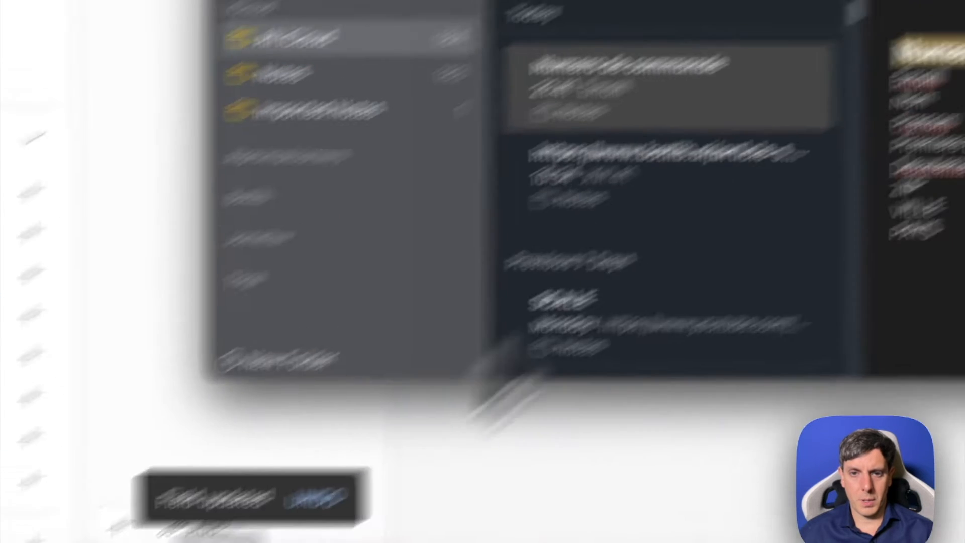
- Rename the Assignee field to "Nom" using the text from the note and set its type to Single line text
{"action": "left_click_drag", "start_coordinate": [949, 105], "coordinate": [864, 104]}
{"action": "key", "text": "super+c"}
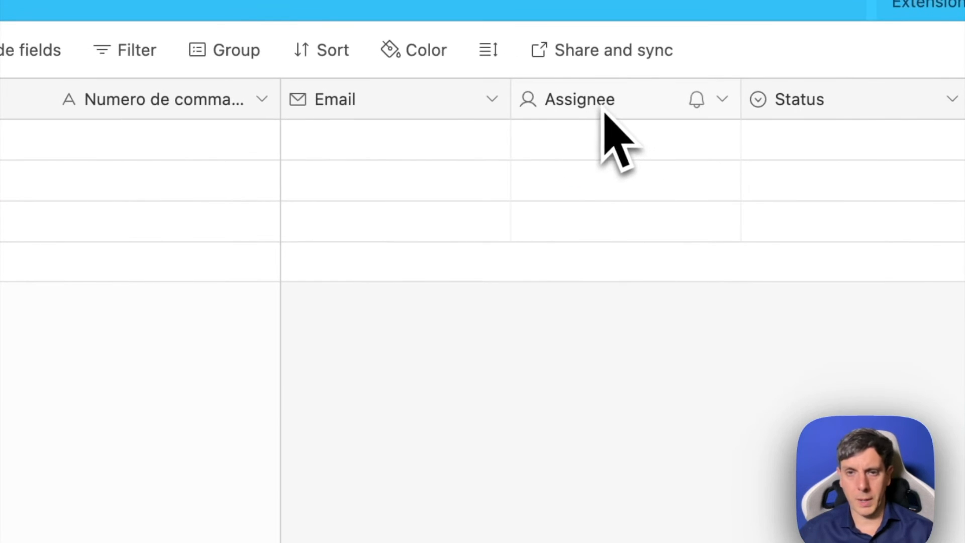
{"action": "double_click", "coordinate": [602, 108]}
{"action": "key", "text": "super+v"}
{"action": "left_click", "coordinate": [448, 224]}
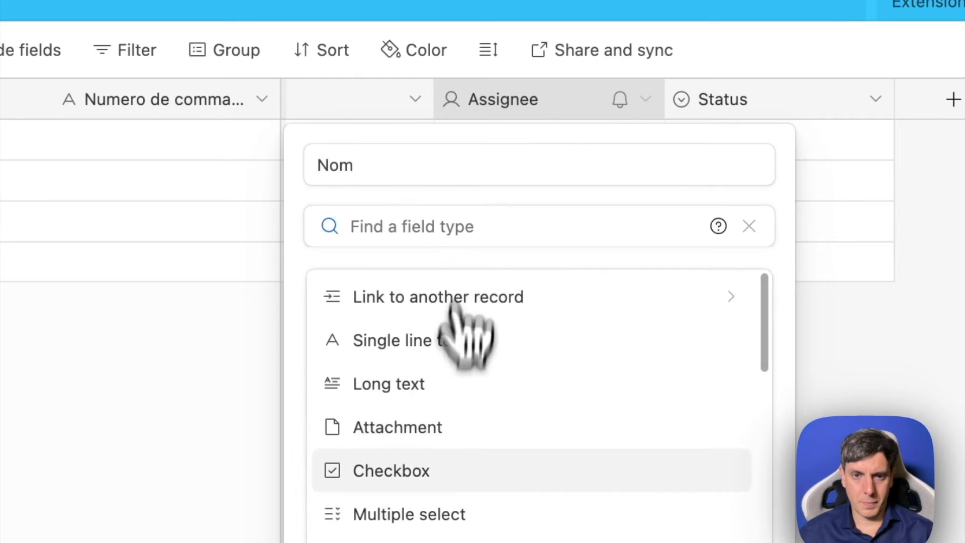
{"action": "scroll", "coordinate": [455, 302], "scroll_direction": "down", "scroll_amount": 8}
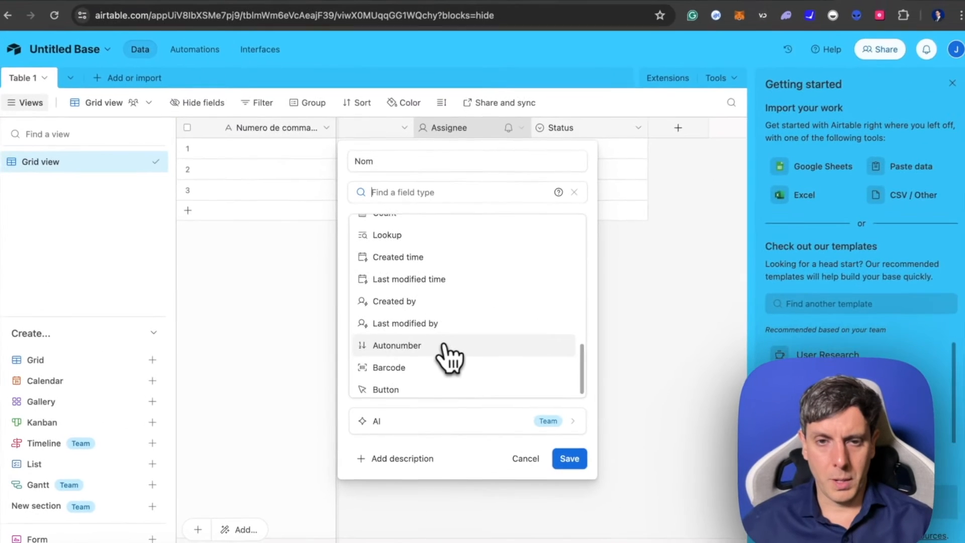
{"action": "scroll", "coordinate": [457, 336], "scroll_direction": "up", "scroll_amount": 10}
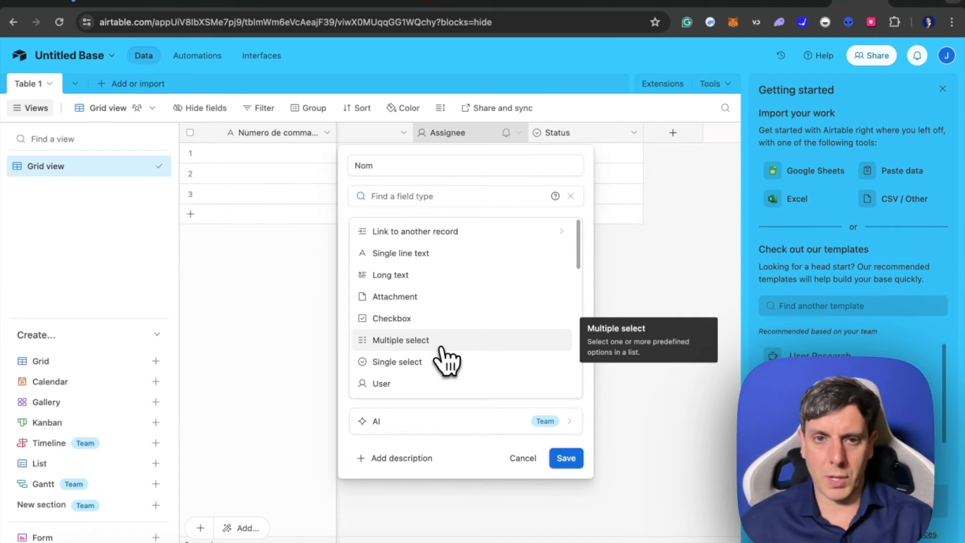
{"action": "key", "text": "Up"}
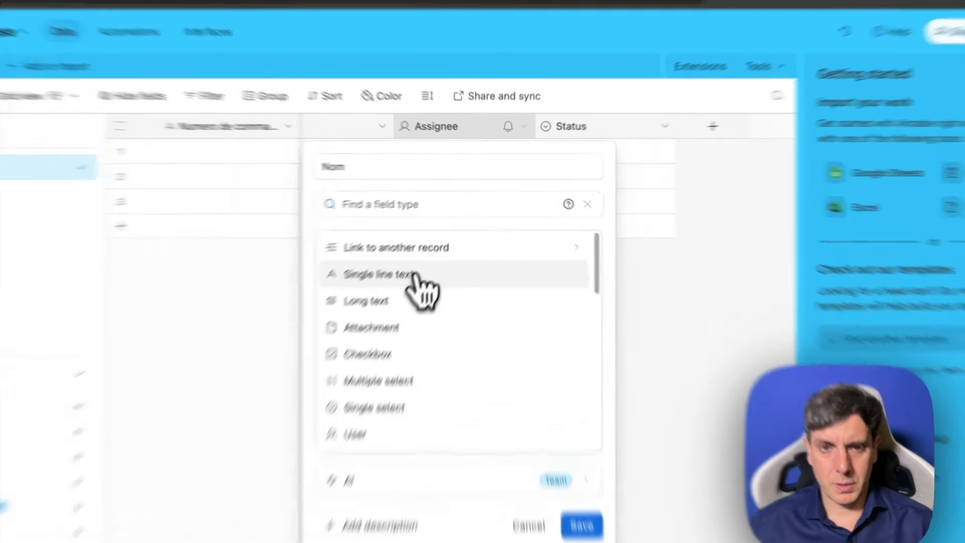
{"action": "left_click", "coordinate": [432, 253]}
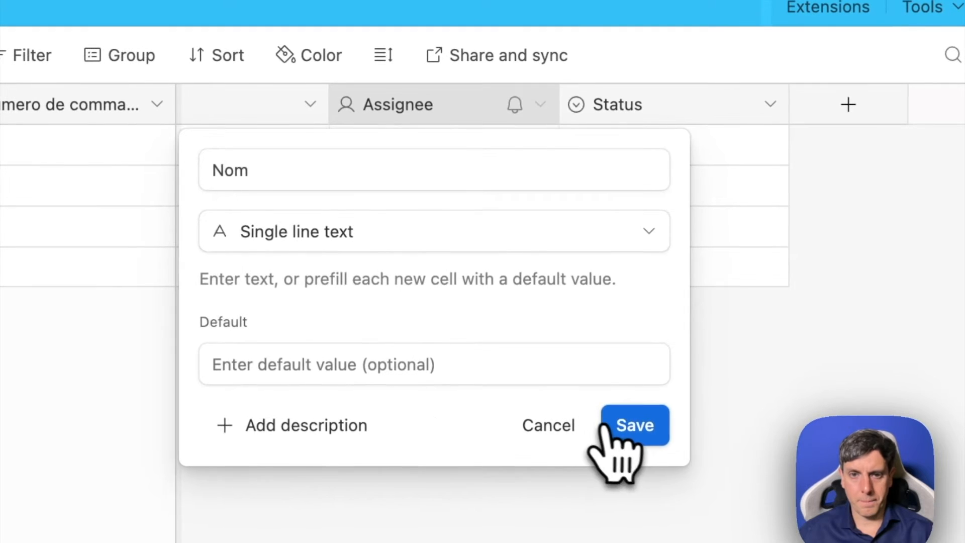
{"action": "left_click", "coordinate": [564, 293]}
- Rename the Status field to "Prénom" and change its type to Single line text
{"action": "scroll", "coordinate": [417, 318], "scroll_direction": "right", "scroll_amount": 1}
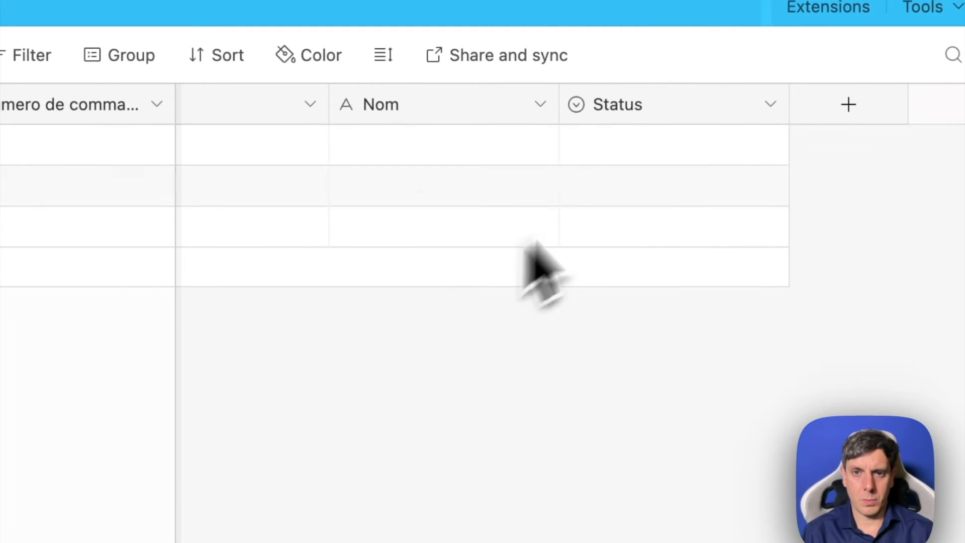
{"action": "double_click", "coordinate": [625, 115]}
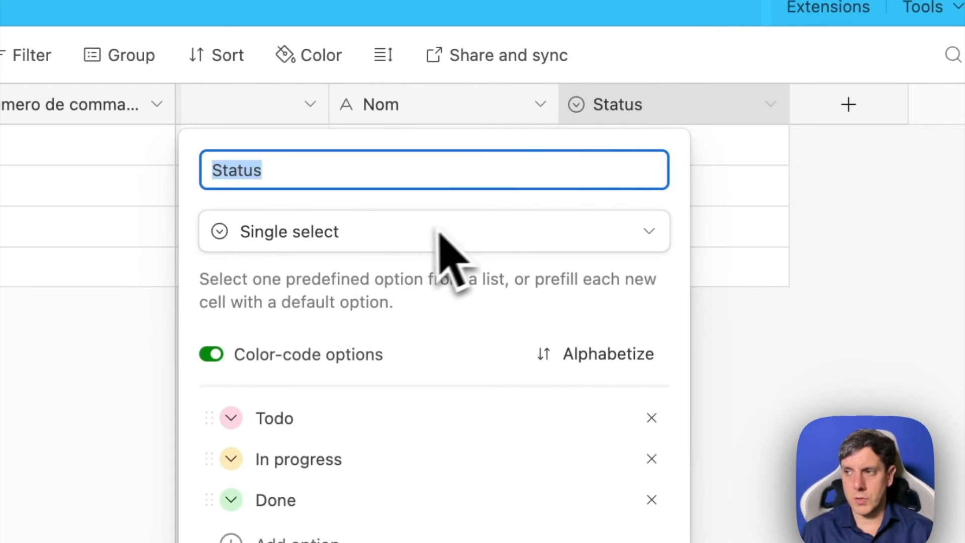
{"action": "type", "text": "Prénom"}
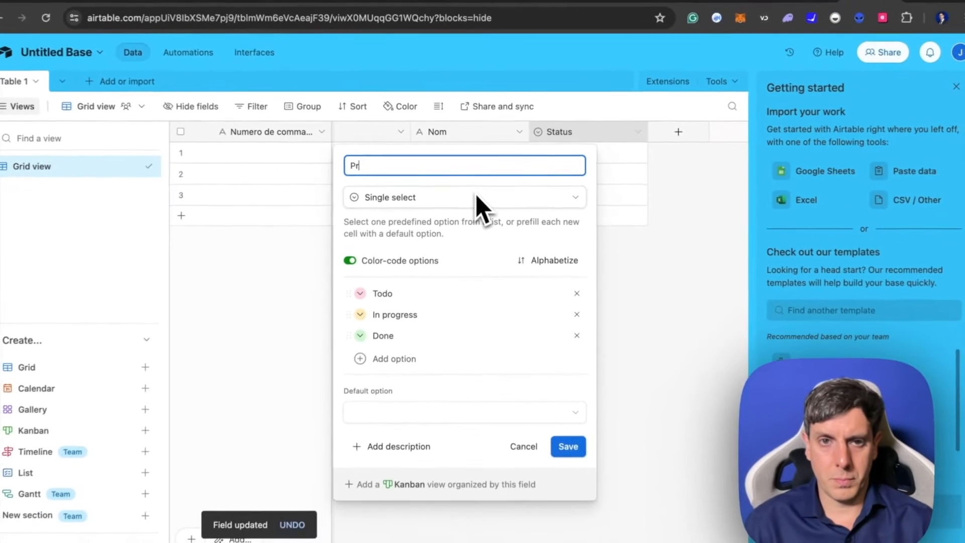
{"action": "left_click", "coordinate": [455, 197]}
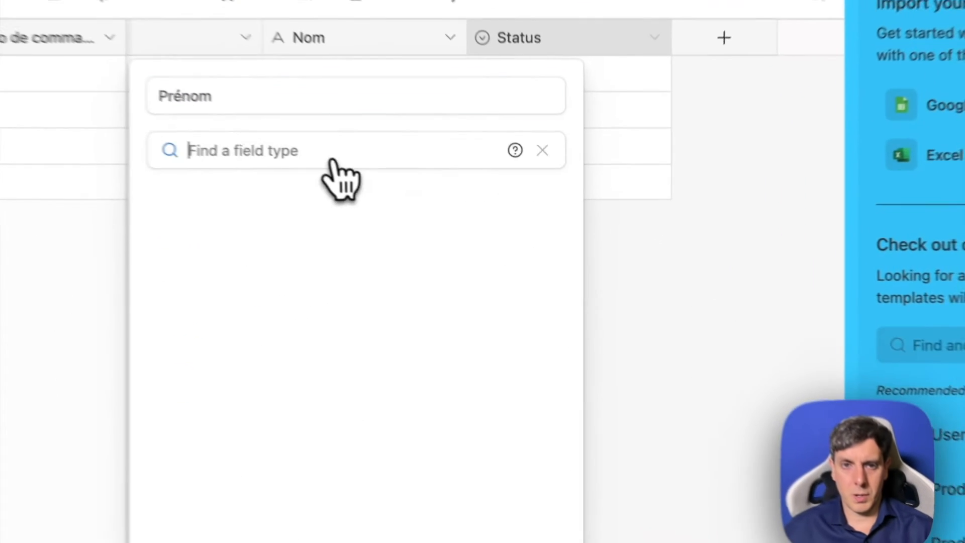
{"action": "left_click", "coordinate": [245, 250]}
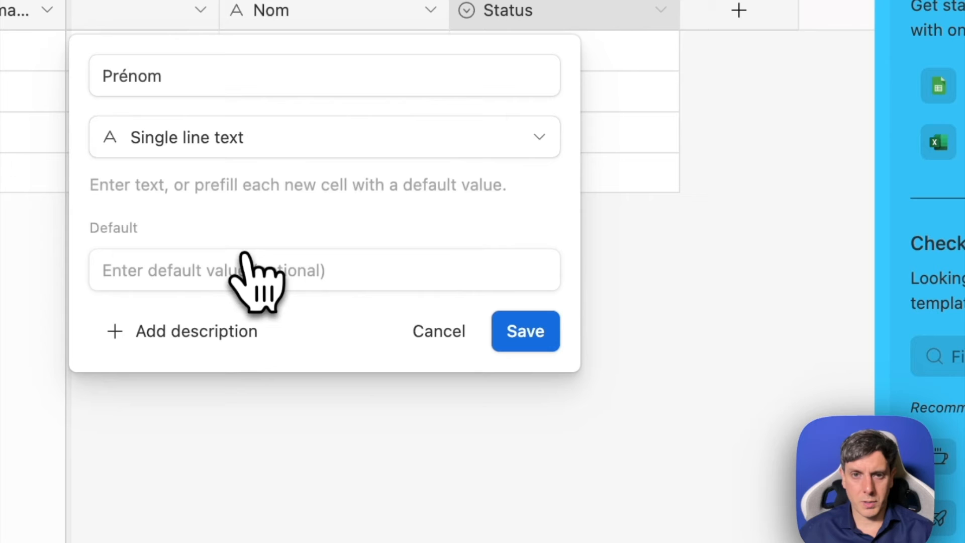
{"action": "left_click", "coordinate": [501, 347]}
- Add a single line text field named "Première Ligne de l'adresse" after Prénom, taking the name from the note
{"action": "left_click", "coordinate": [739, 9]}
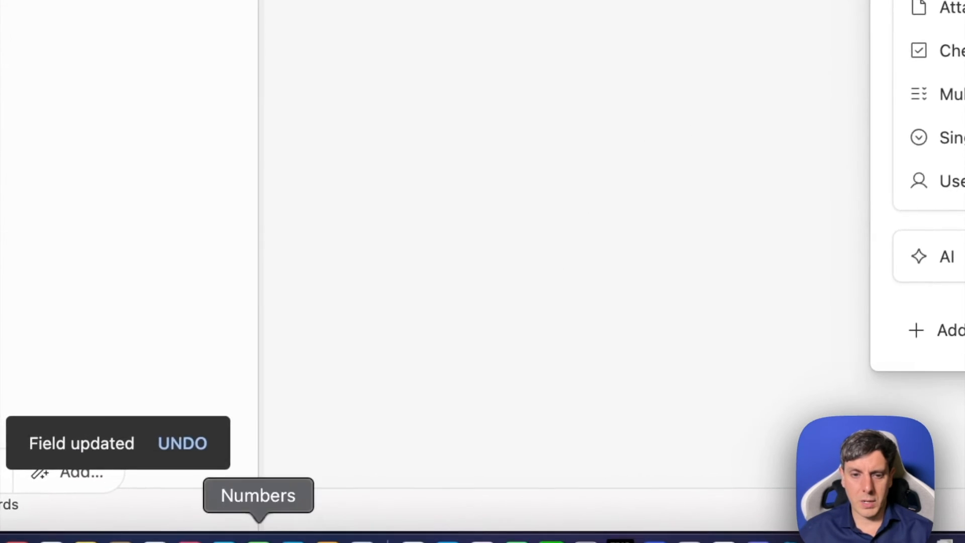
{"action": "left_click", "coordinate": [86, 541]}
{"action": "left_click_drag", "start_coordinate": [536, 124], "coordinate": [290, 188]}
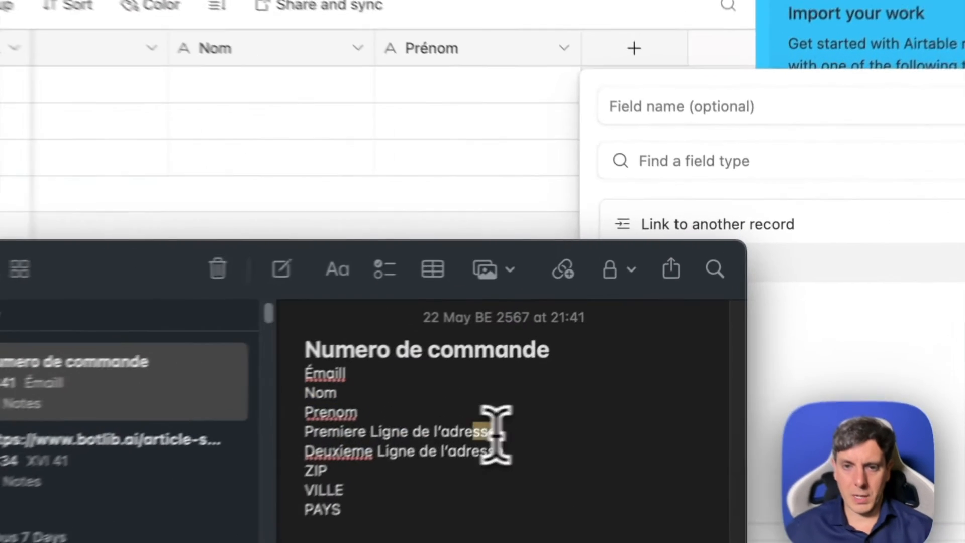
{"action": "left_click_drag", "start_coordinate": [598, 348], "coordinate": [495, 349]}
{"action": "key", "text": "super+c"}
{"action": "key", "text": "super+Tab"}
{"action": "key", "text": "super+v"}
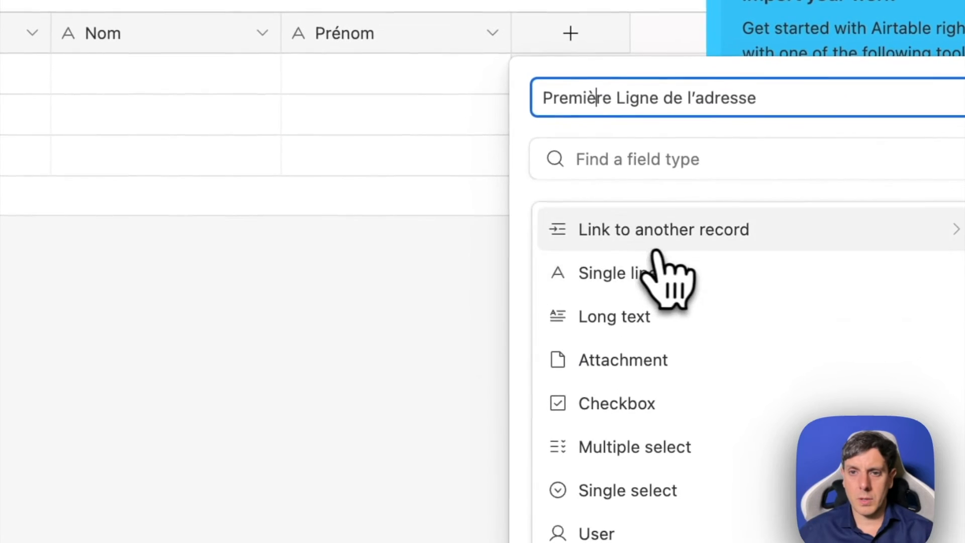
{"action": "left_click", "coordinate": [653, 274]}
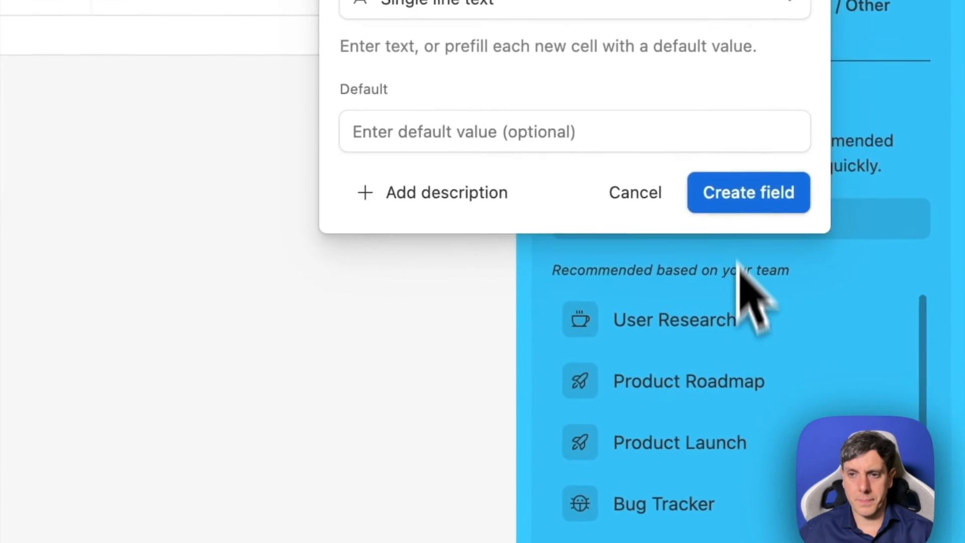
{"action": "left_click", "coordinate": [749, 193]}
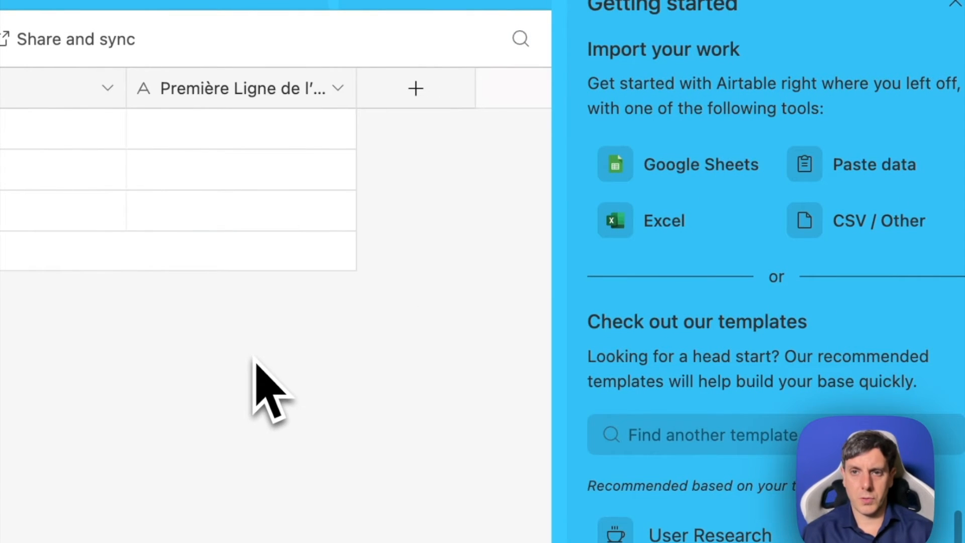
- Add a single line text field named "Deuxieme Ligne de l'adresse", taking the name from the note
{"action": "left_click", "coordinate": [415, 90]}
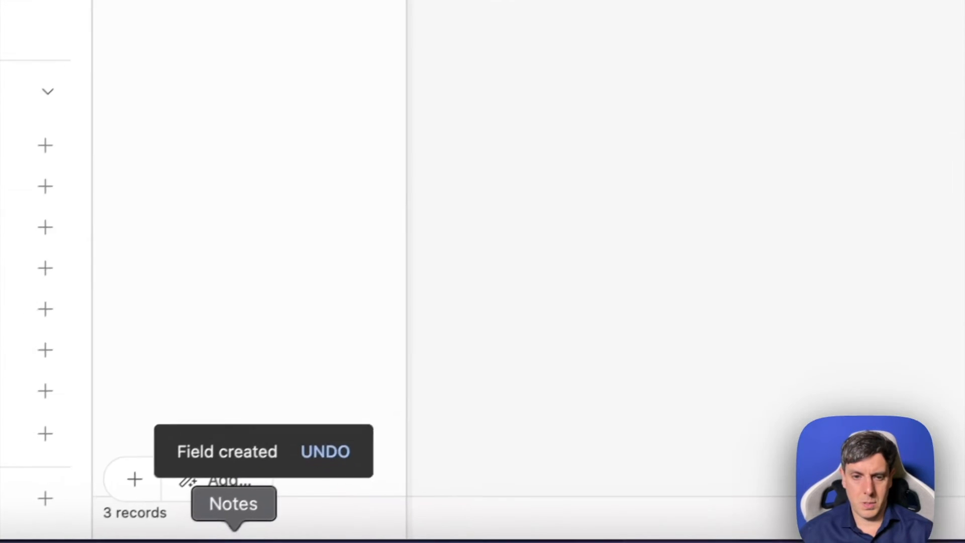
{"action": "left_click", "coordinate": [233, 537]}
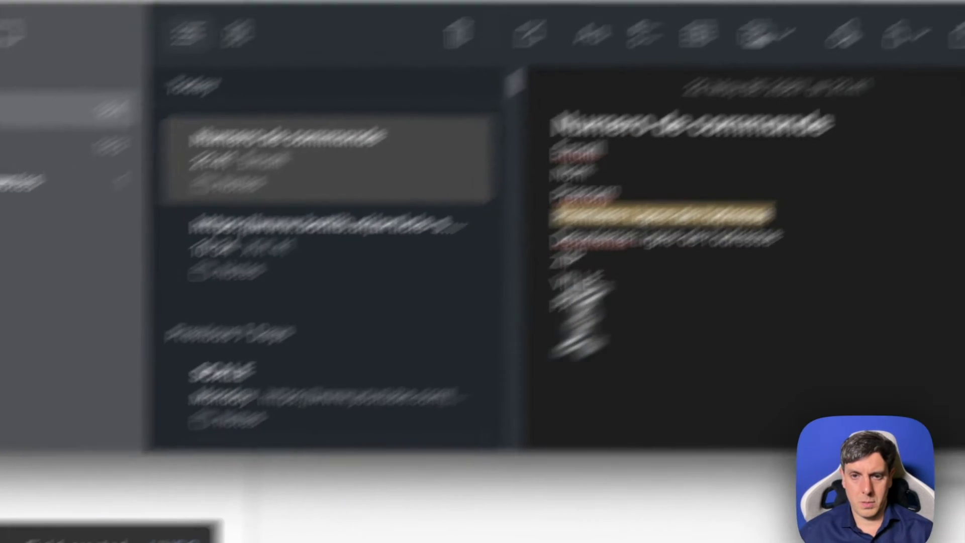
{"action": "left_click", "coordinate": [529, 402]}
{"action": "left_click_drag", "start_coordinate": [544, 385], "coordinate": [289, 392]}
{"action": "key", "text": "super+c"}
{"action": "left_click", "coordinate": [705, 9]}
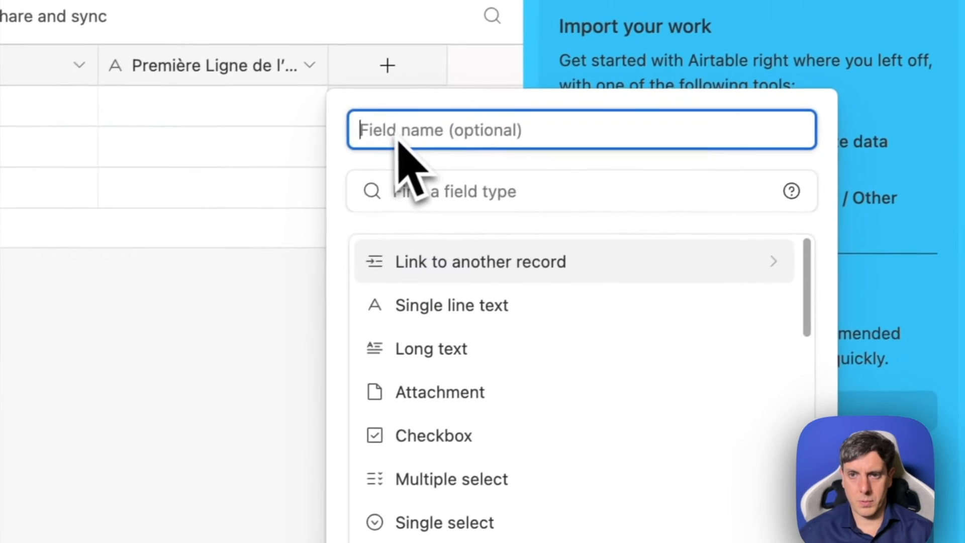
{"action": "key", "text": "super+v"}
{"action": "left_click", "coordinate": [449, 314]}
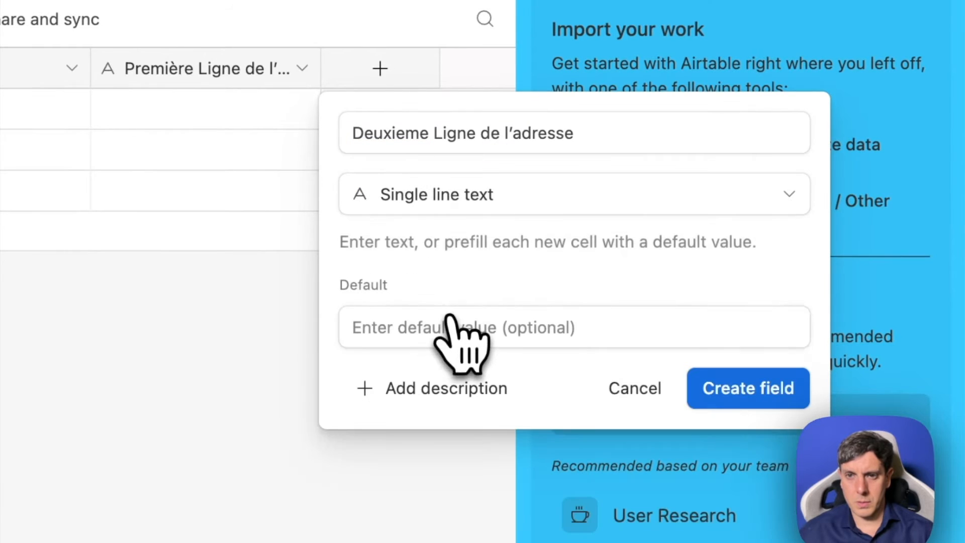
{"action": "left_click", "coordinate": [745, 389]}
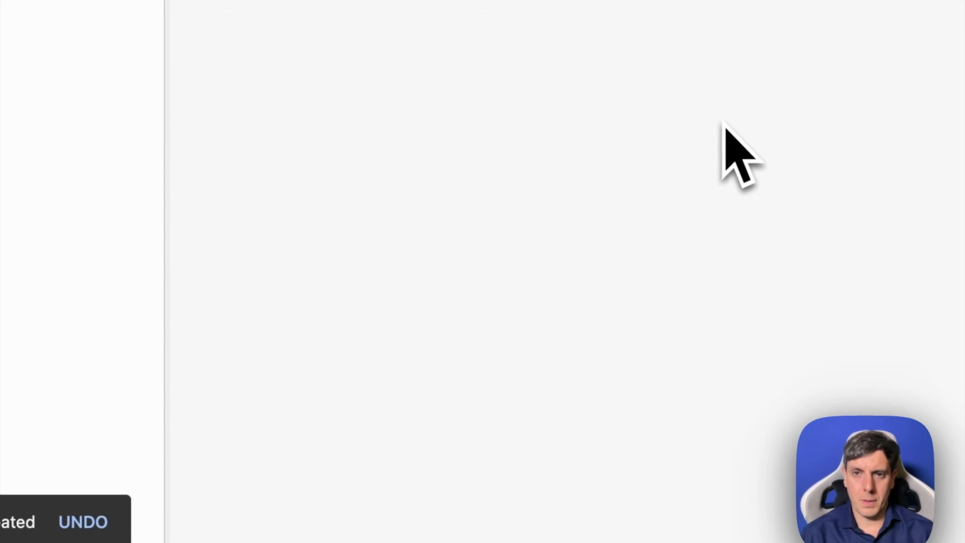
- Add a single line text field named "ZIP" after the second address line, using the text from the note
{"action": "left_click", "coordinate": [237, 538]}
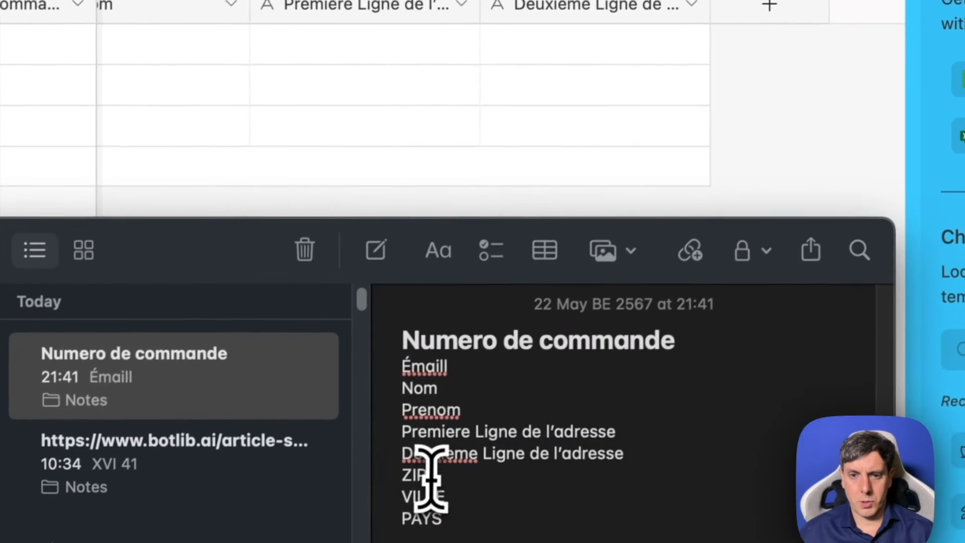
{"action": "left_click_drag", "start_coordinate": [431, 478], "coordinate": [393, 482]}
{"action": "left_click", "coordinate": [774, 66]}
{"action": "left_click", "coordinate": [762, 10]}
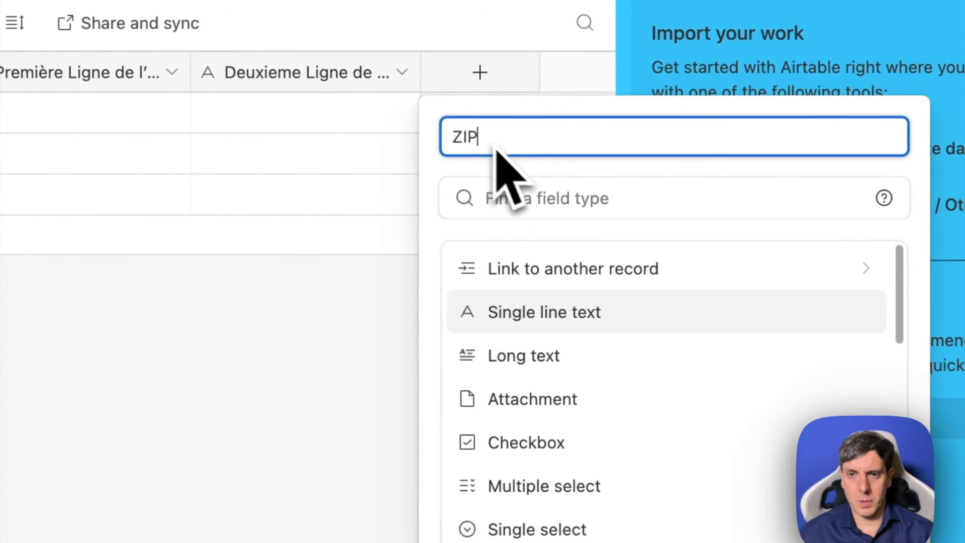
{"action": "left_click", "coordinate": [526, 314]}
{"action": "left_click", "coordinate": [838, 379]}
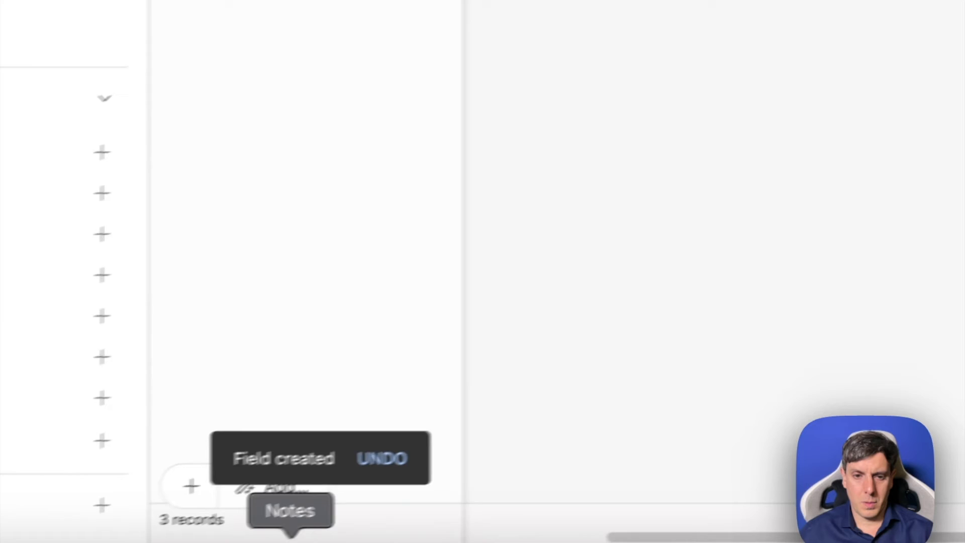
- Add a single line text field named "VILLE" after ZIP, copying the name from the note
{"action": "left_click", "coordinate": [289, 538]}
{"action": "left_click_drag", "start_coordinate": [555, 190], "coordinate": [426, 185]}
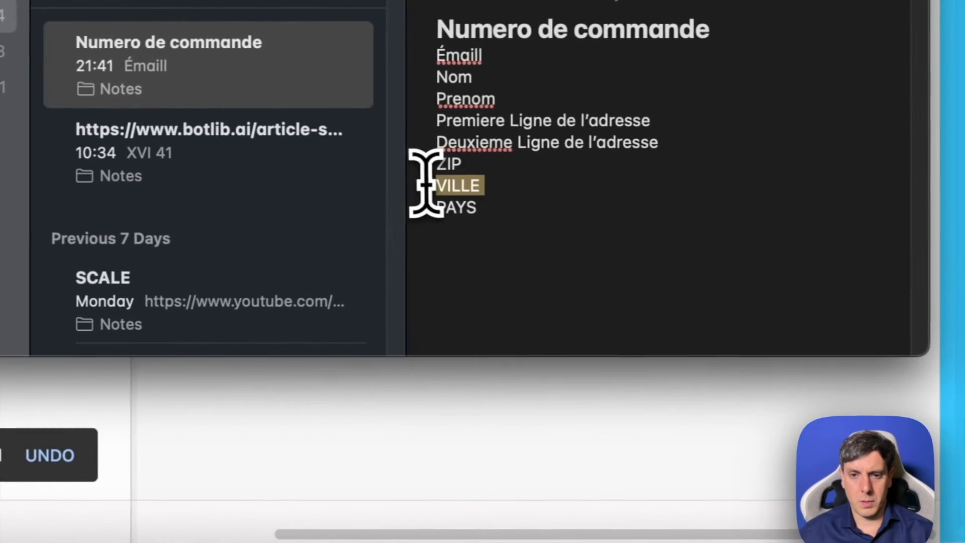
{"action": "key", "text": "super+c"}
{"action": "left_click", "coordinate": [623, 35]}
{"action": "left_click", "coordinate": [450, 159]}
{"action": "key", "text": "super+v"}
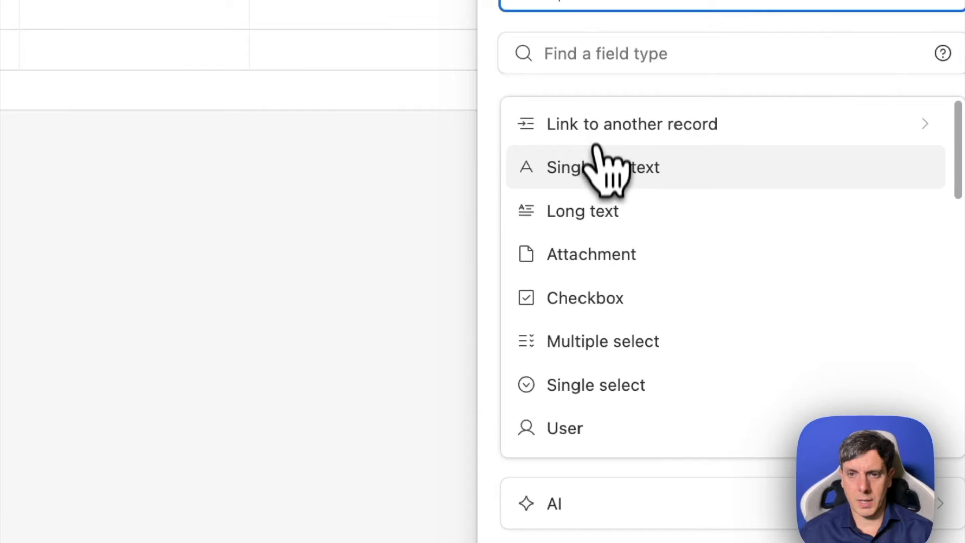
{"action": "left_click", "coordinate": [510, 369]}
{"action": "left_click", "coordinate": [271, 509]}
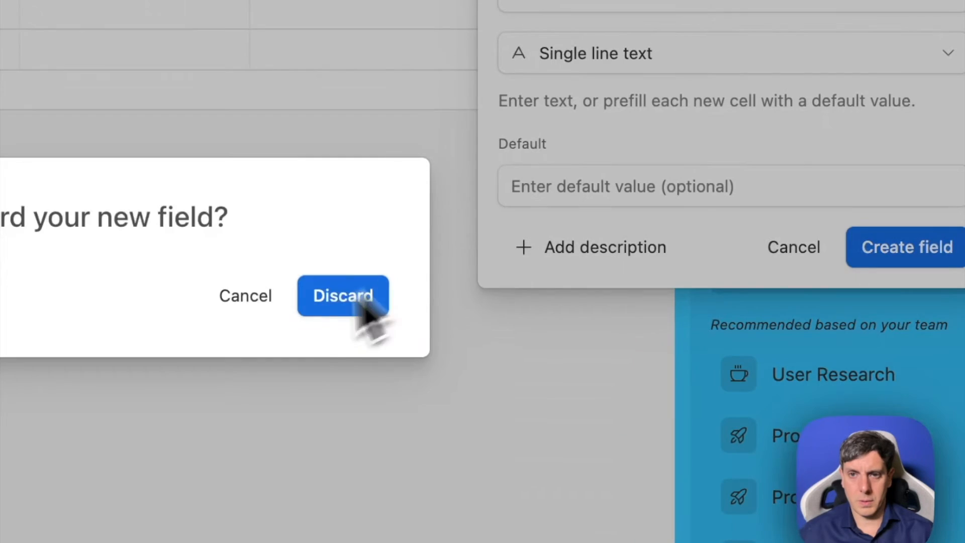
{"action": "left_click", "coordinate": [279, 300]}
{"action": "left_click", "coordinate": [897, 251]}
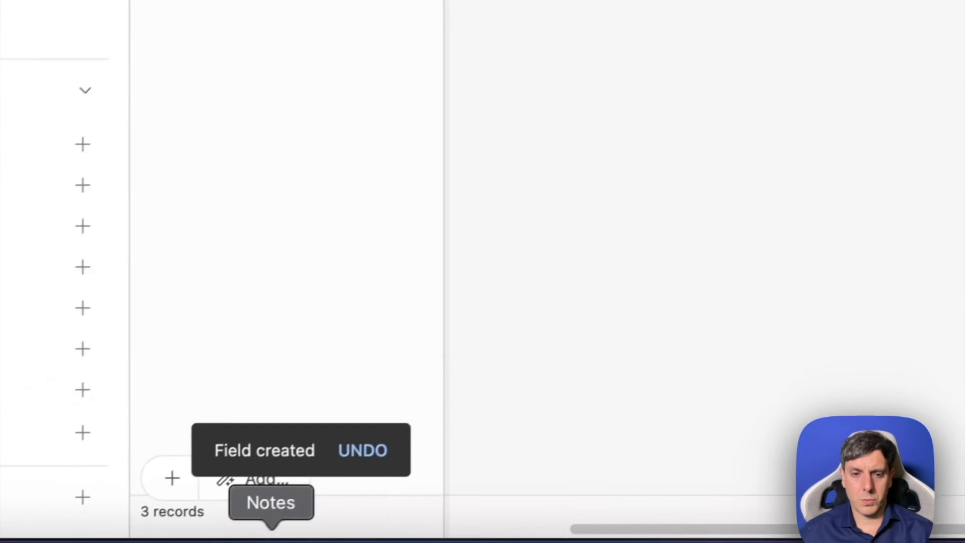
- Add a single line text field named "PAYS" after VILLE, taking the name from the note
{"action": "left_click", "coordinate": [269, 528]}
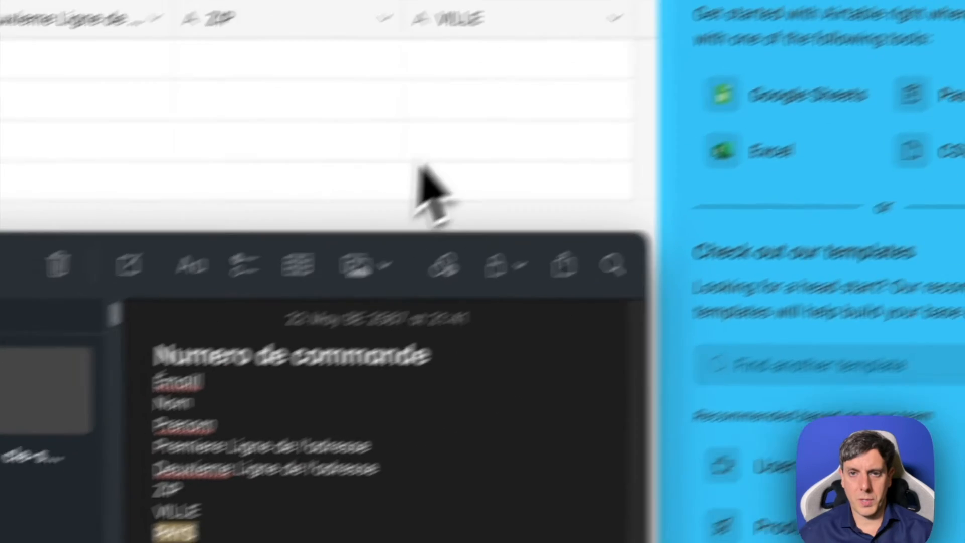
{"action": "left_click", "coordinate": [758, 23]}
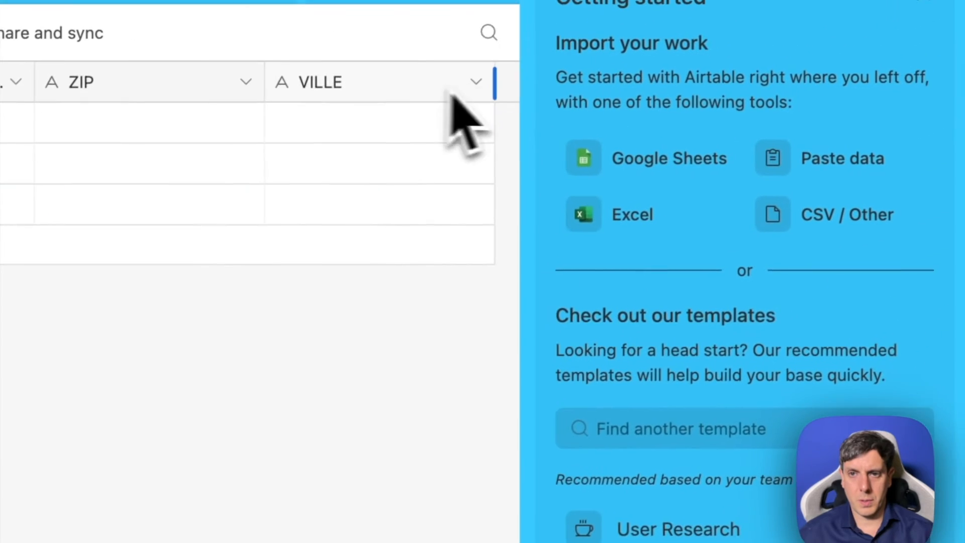
{"action": "left_click", "coordinate": [381, 84]}
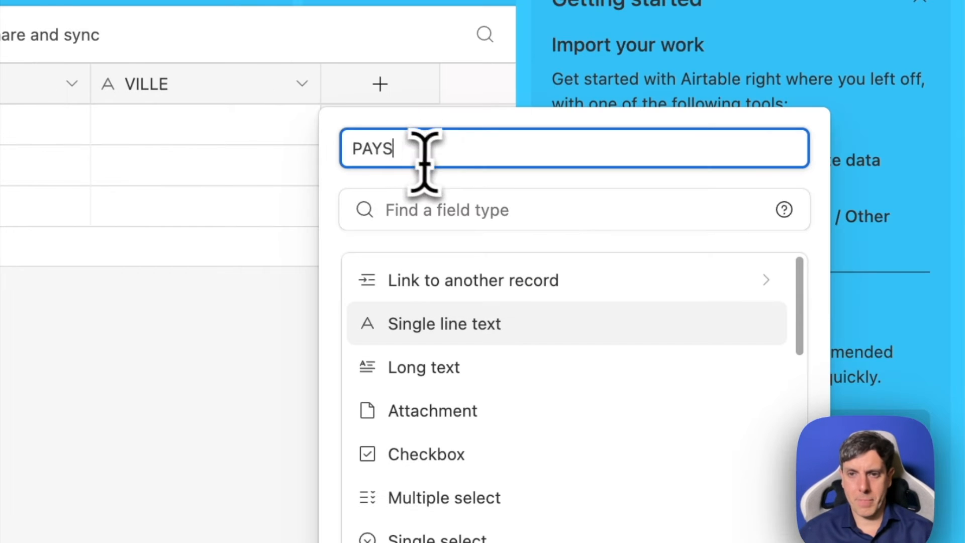
{"action": "left_click", "coordinate": [485, 341]}
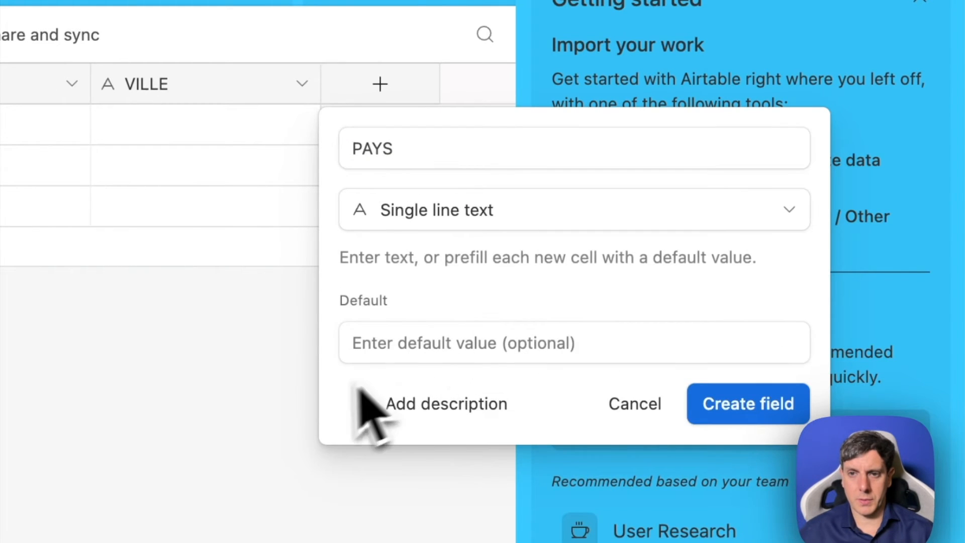
{"action": "left_click", "coordinate": [706, 408]}
- Rename the untitled base as "LUCID-CLIENTS FRANCAIS"
{"action": "scroll", "coordinate": [664, 452], "scroll_direction": "left", "scroll_amount": 10}
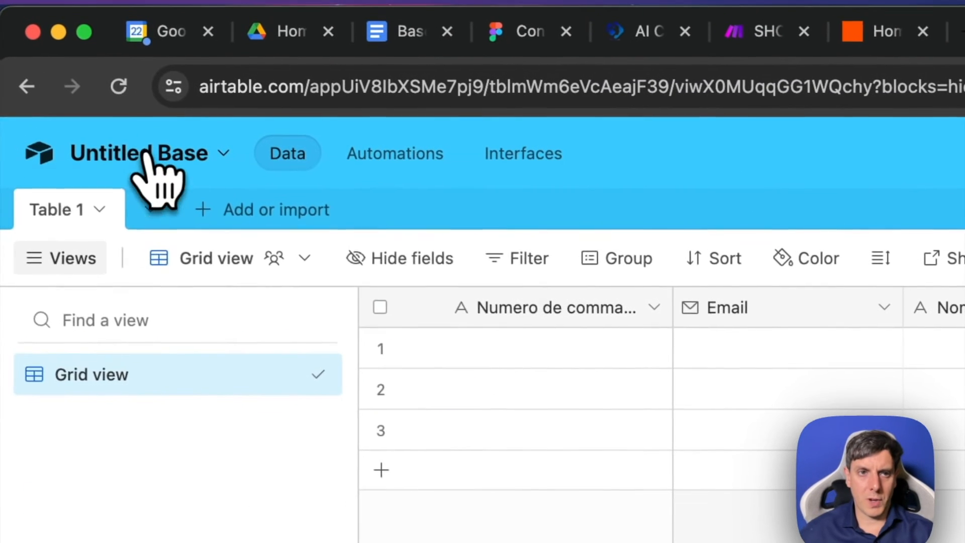
{"action": "left_click", "coordinate": [147, 154]}
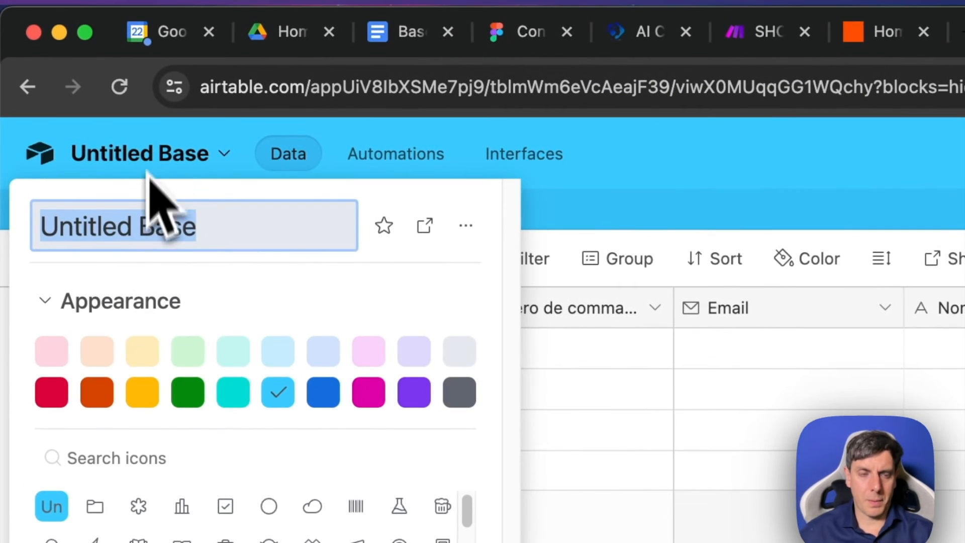
{"action": "type", "text": "LUCID-CLIE"}
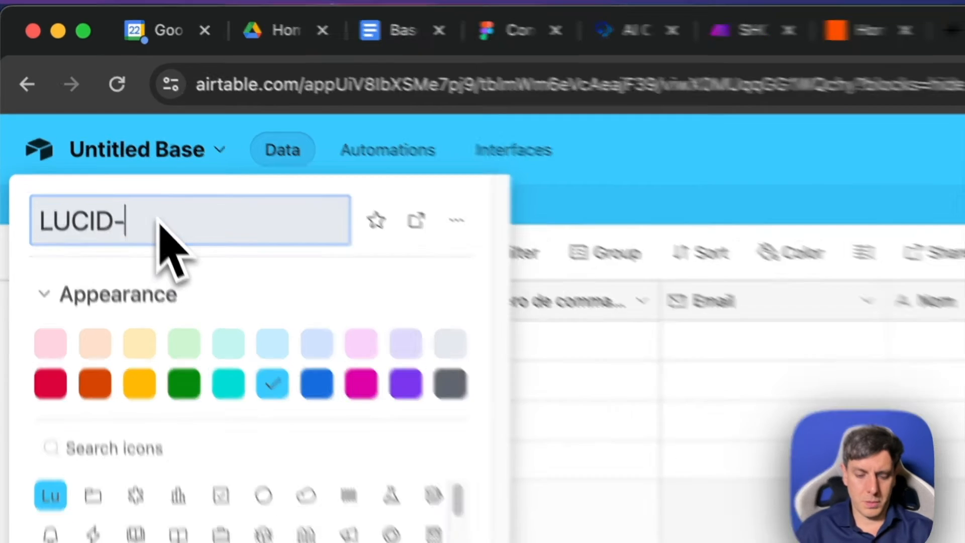
{"action": "type", "text": "NTS FRANCAIS"}
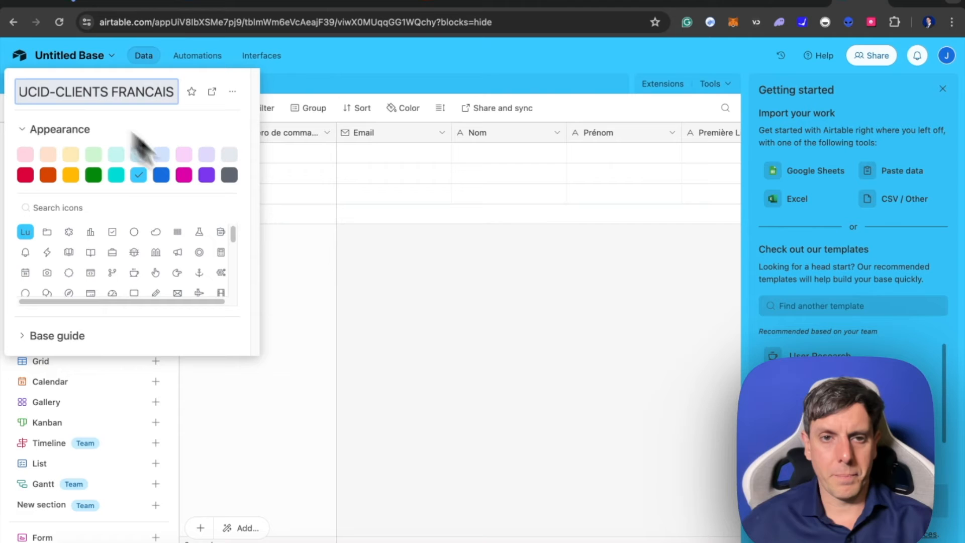
{"action": "left_click", "coordinate": [284, 225]}
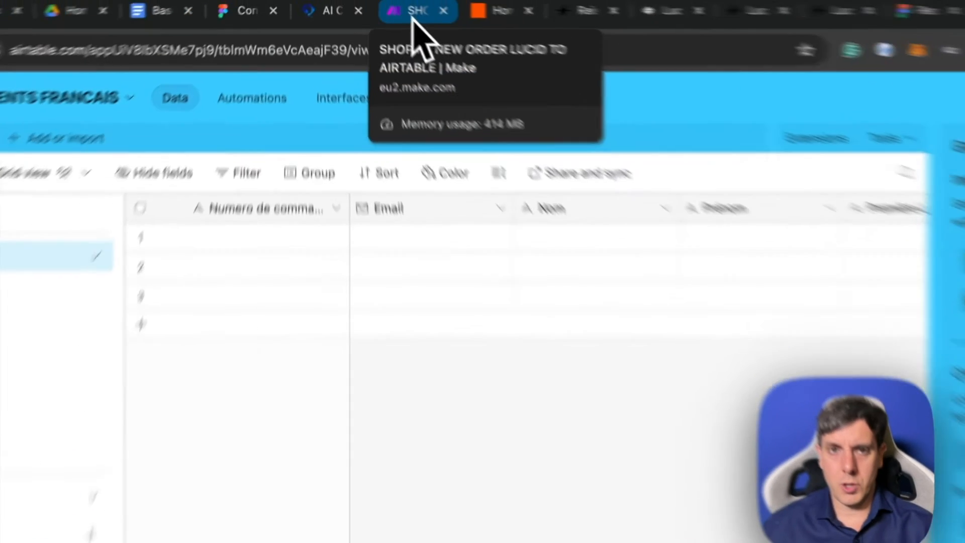
- Switch to Make and open the "SHOPIFY NEW ORDER LUCID TO AIRTABLE" scenario from the scenario list
{"action": "left_click", "coordinate": [381, 1]}
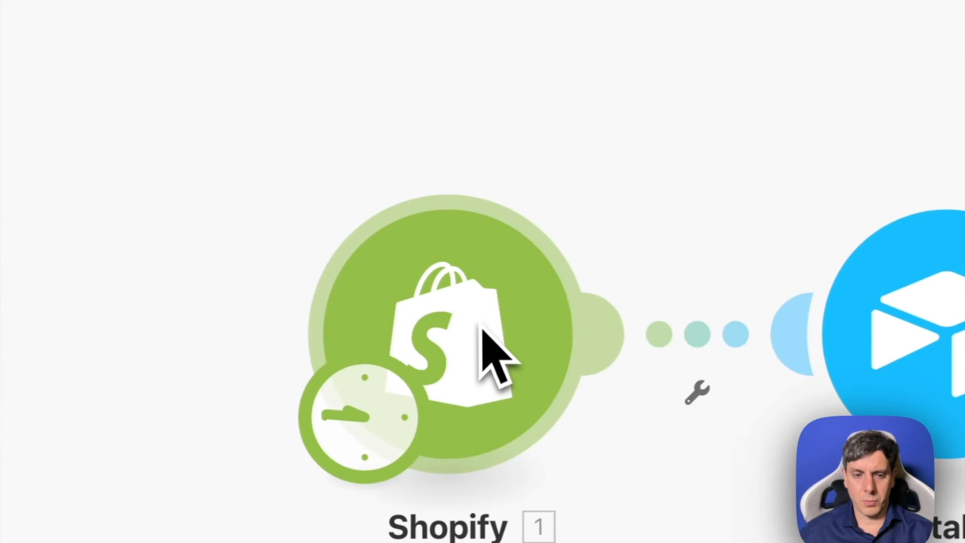
{"action": "mouse_move", "coordinate": [103, 331]}
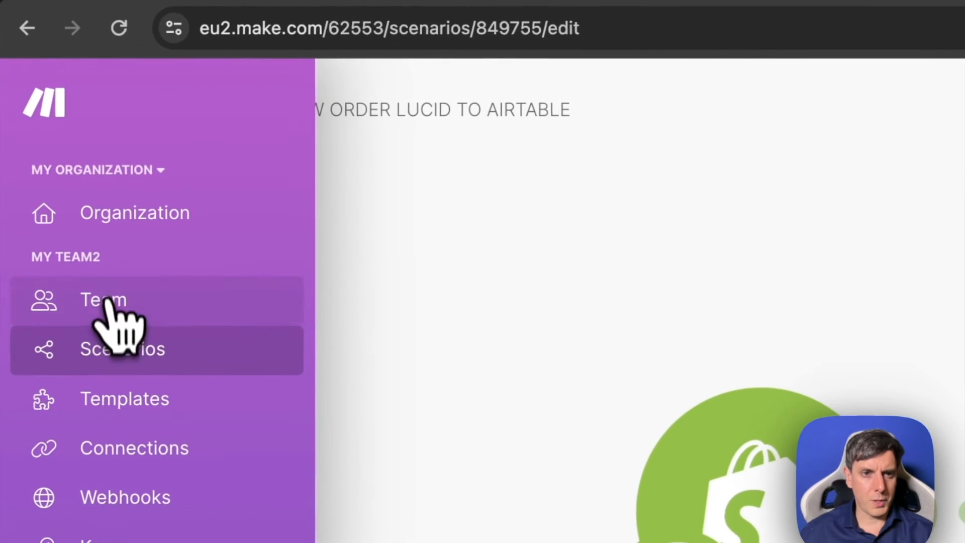
{"action": "left_click", "coordinate": [114, 354]}
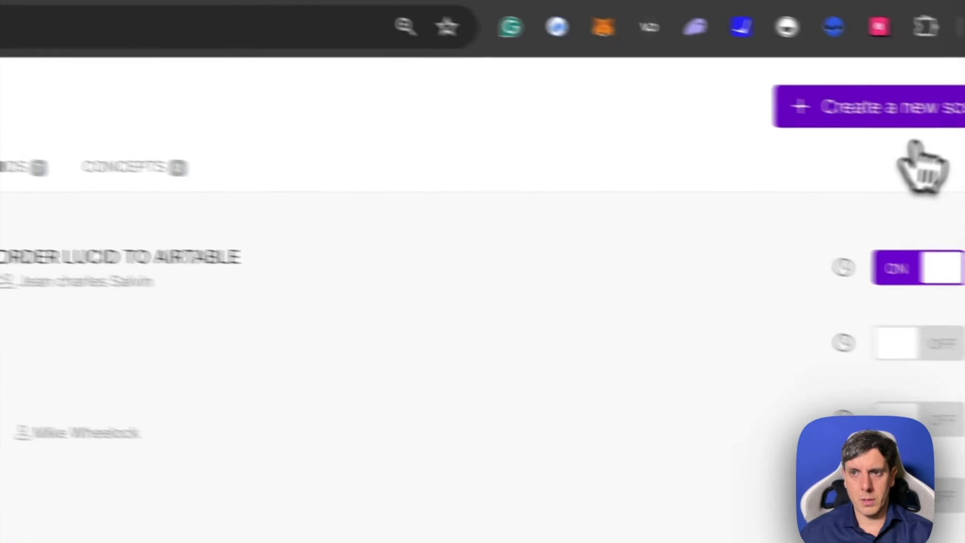
{"action": "left_click", "coordinate": [757, 291]}
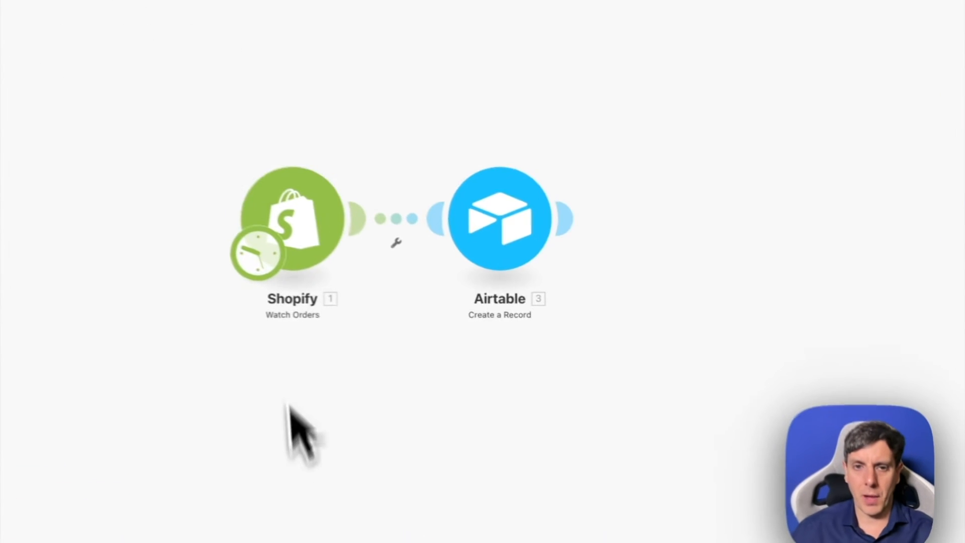
- Review the settings of the scenario's Shopify Watch Orders and Airtable Create a Record modules
{"action": "left_click", "coordinate": [308, 221]}
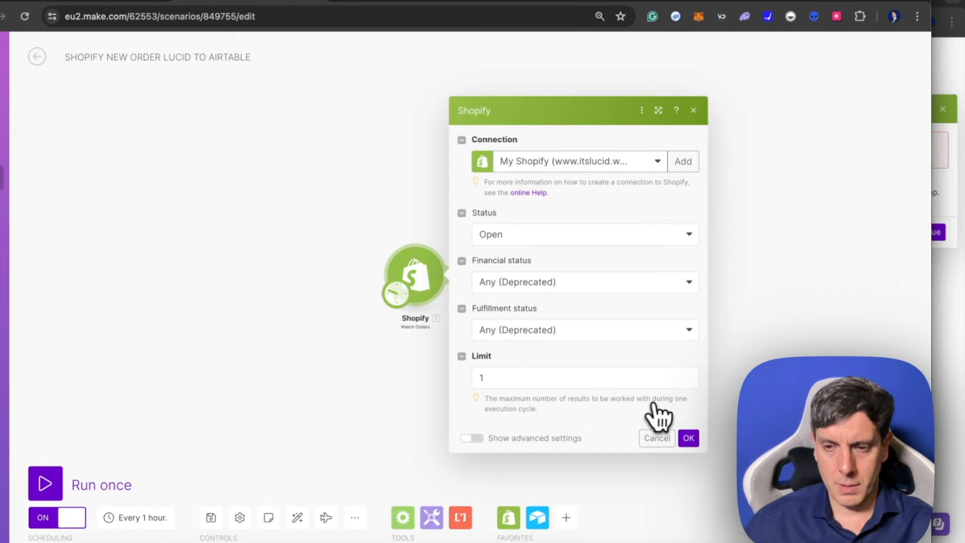
{"action": "left_click", "coordinate": [660, 439]}
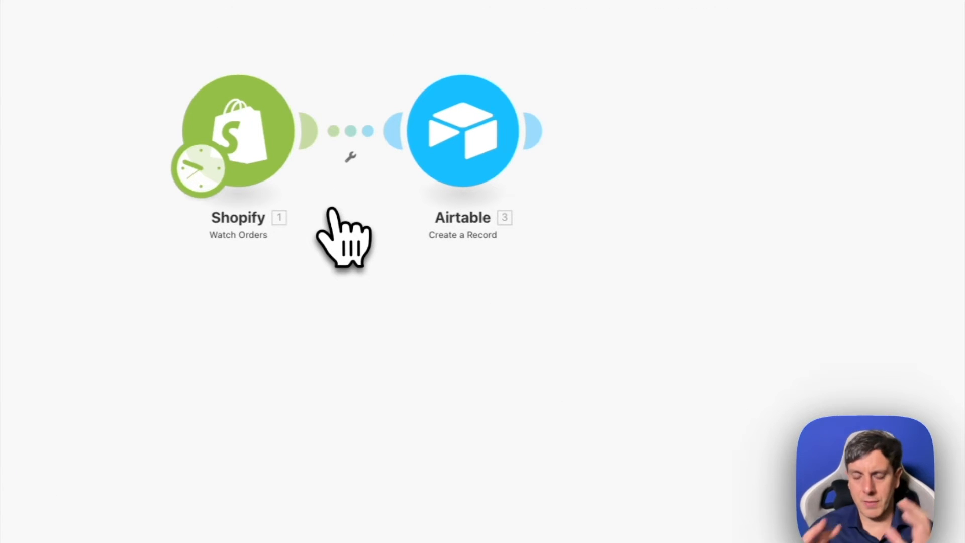
{"action": "right_click", "coordinate": [535, 237]}
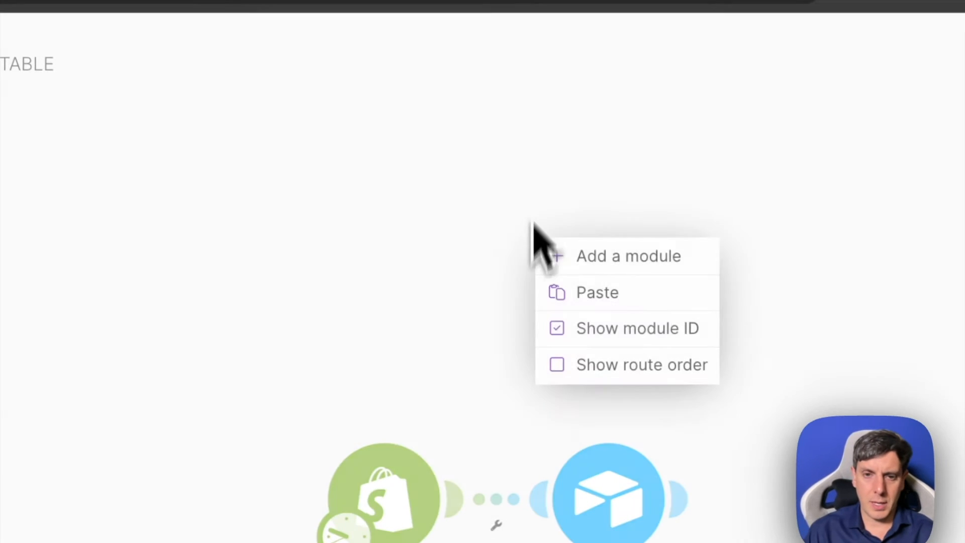
{"action": "left_click", "coordinate": [558, 110]}
{"action": "key", "text": "super+0"}
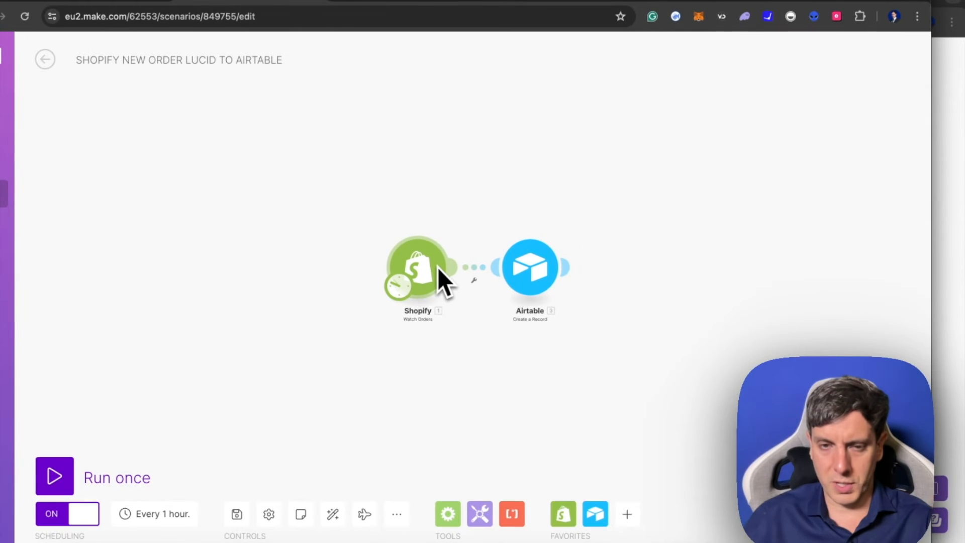
{"action": "left_click", "coordinate": [537, 276]}
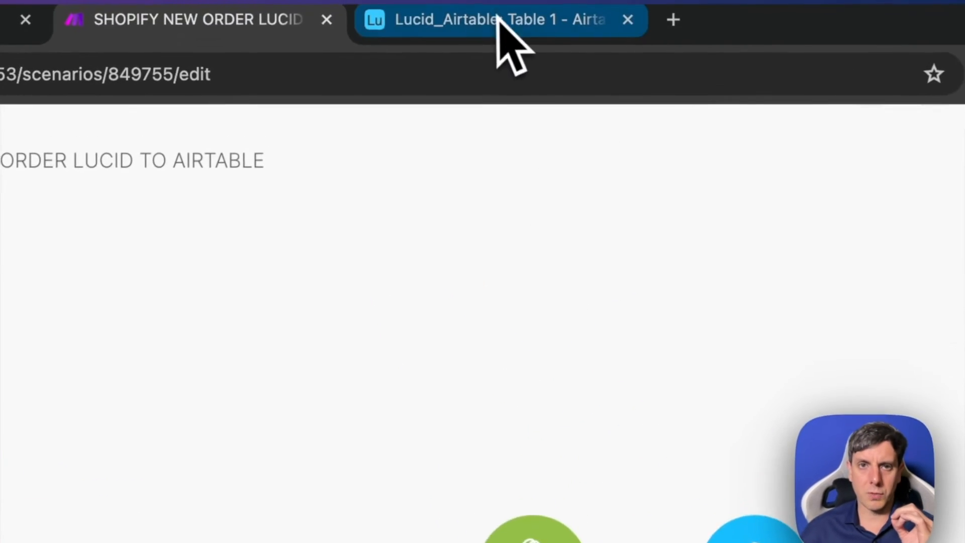
- Switch back to Airtable and open the personal access tokens page of the Developer hub
{"action": "left_click", "coordinate": [499, 20]}
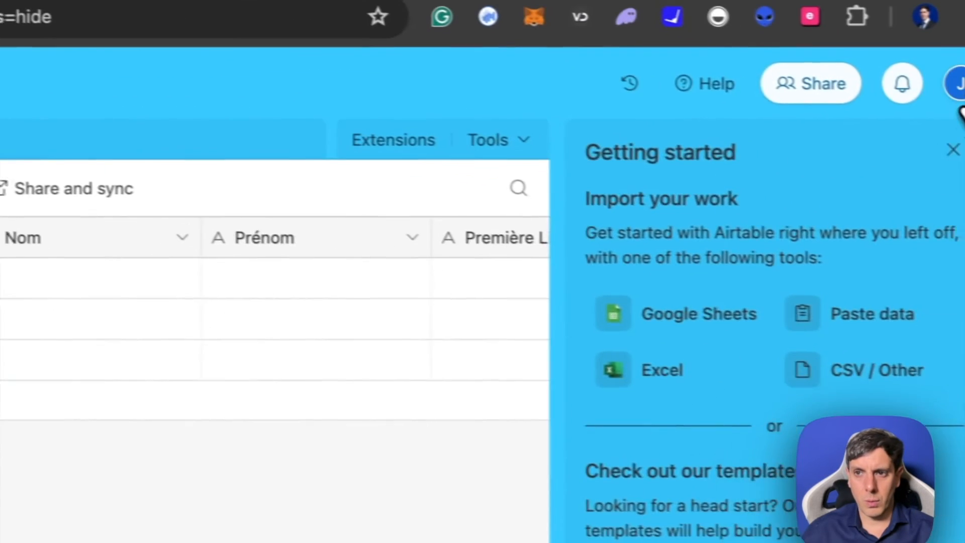
{"action": "left_click", "coordinate": [929, 156]}
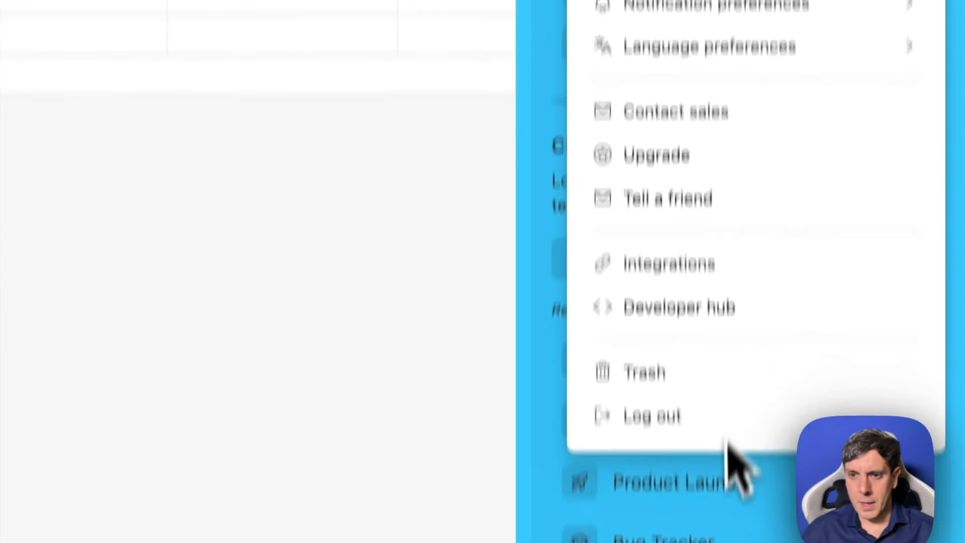
{"action": "left_click", "coordinate": [684, 212]}
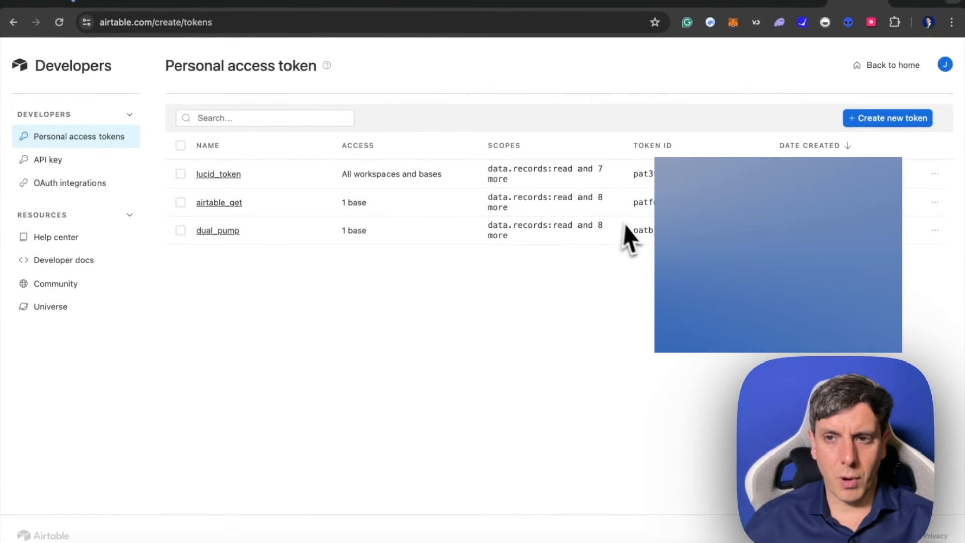
- Start a new personal access token named "acceslucid" and add the data.records:read scope to it
{"action": "left_click", "coordinate": [882, 120]}
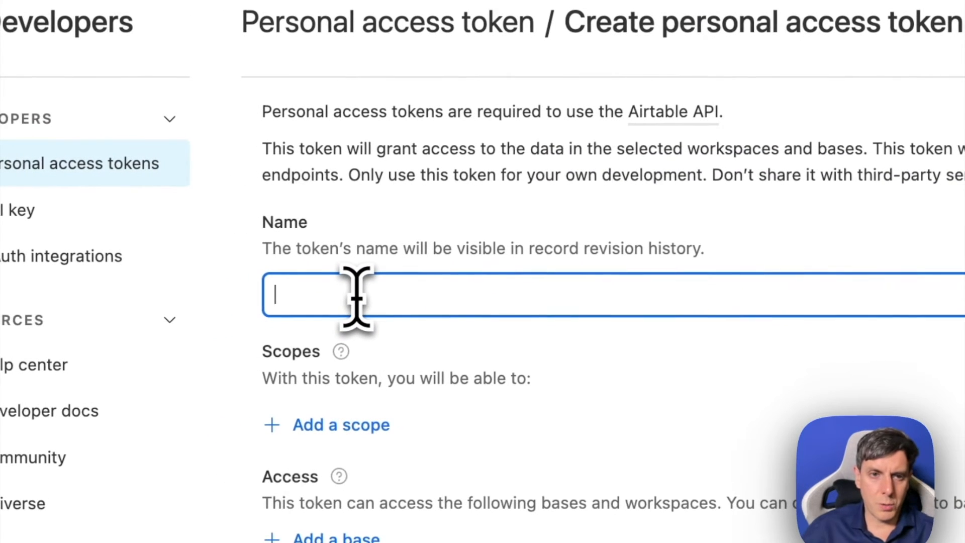
{"action": "type", "text": "acceslud"}
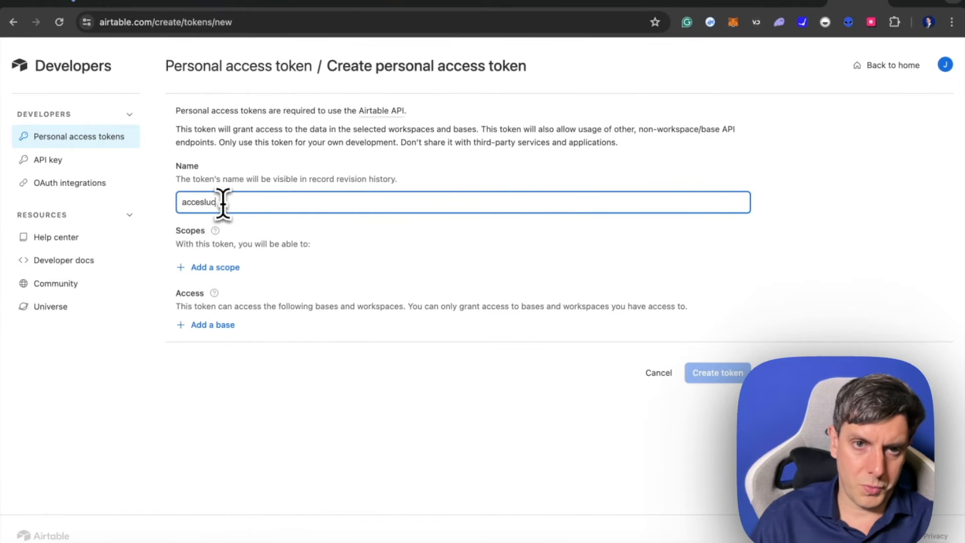
{"action": "left_click", "coordinate": [215, 267]}
{"action": "left_click", "coordinate": [230, 335]}
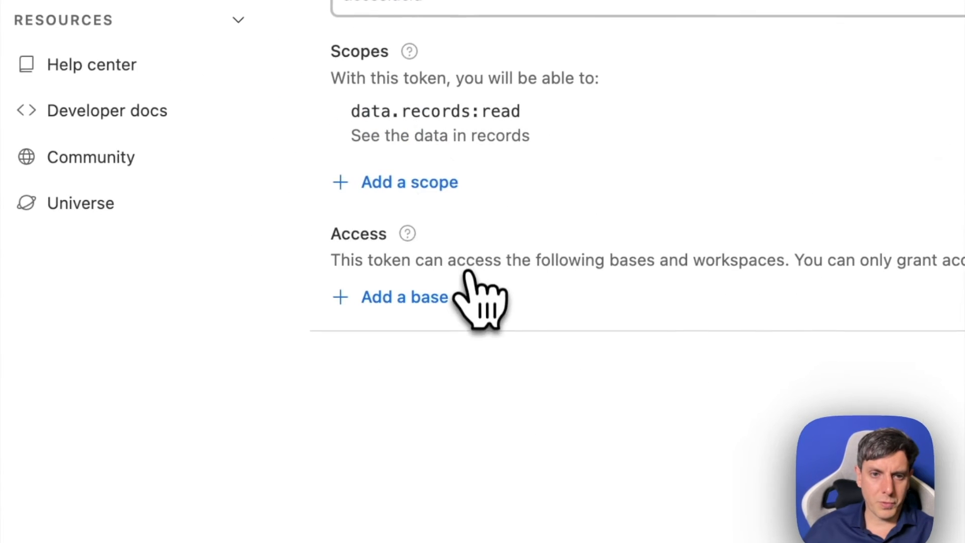
- Add the data.recordComments:read and data.recordComments:write scopes to the token
{"action": "left_click", "coordinate": [418, 181]}
{"action": "left_click", "coordinate": [480, 371]}
{"action": "left_click", "coordinate": [425, 238]}
{"action": "left_click", "coordinate": [525, 435]}
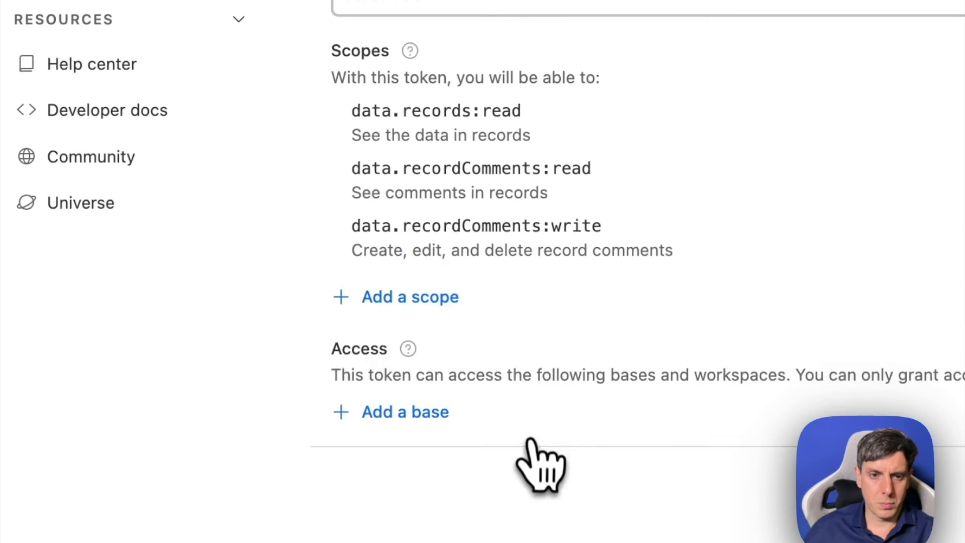
- Add the remaining scopes to the token, including schema.bases:read, schema.bases:write, webhook:manage and block:manage
{"action": "left_click", "coordinate": [433, 297]}
{"action": "left_click", "coordinate": [467, 427]}
{"action": "left_click", "coordinate": [439, 356]}
{"action": "left_click", "coordinate": [445, 485]}
{"action": "left_click", "coordinate": [434, 411]}
{"action": "left_click", "coordinate": [497, 148]}
{"action": "left_click", "coordinate": [438, 325]}
{"action": "left_click", "coordinate": [511, 473]}
{"action": "left_click", "coordinate": [478, 510]}
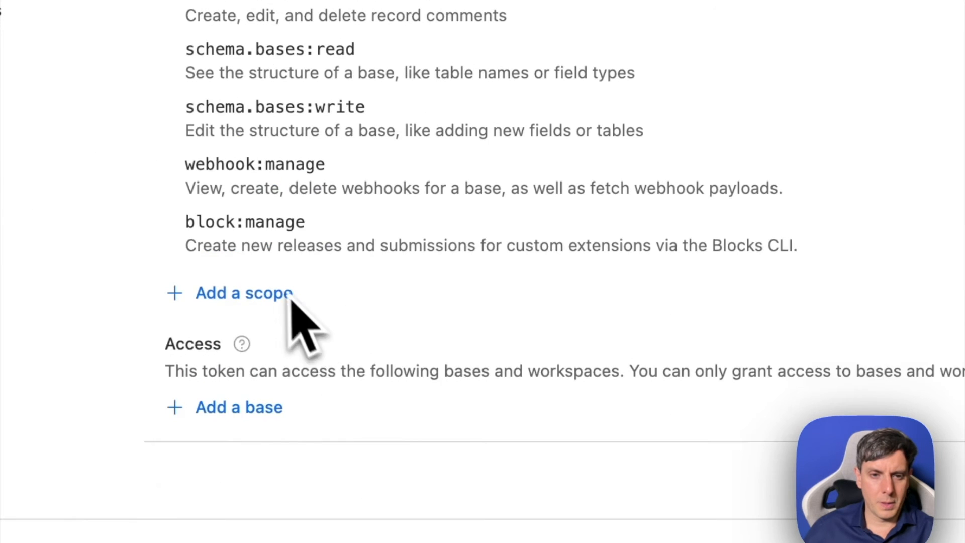
{"action": "left_click", "coordinate": [452, 393]}
{"action": "left_click", "coordinate": [452, 521]}
- Grant the token access to the LUCID-CLIENTS FRANCAIS base, create the token and close its confirmation dialog
{"action": "left_click", "coordinate": [260, 349]}
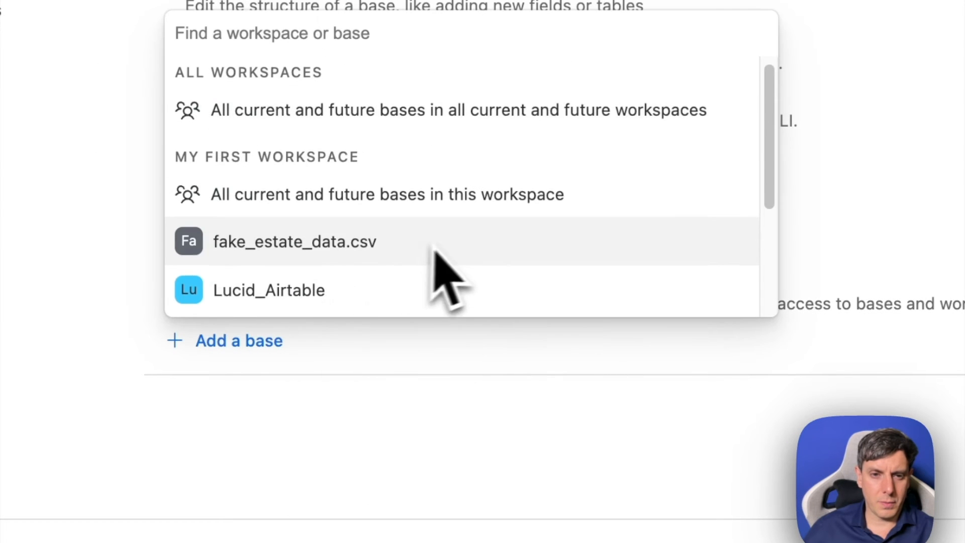
{"action": "scroll", "coordinate": [443, 269], "scroll_direction": "down", "scroll_amount": 3}
{"action": "scroll", "coordinate": [458, 261], "scroll_direction": "up", "scroll_amount": 1}
{"action": "scroll", "coordinate": [452, 247], "scroll_direction": "up", "scroll_amount": 1}
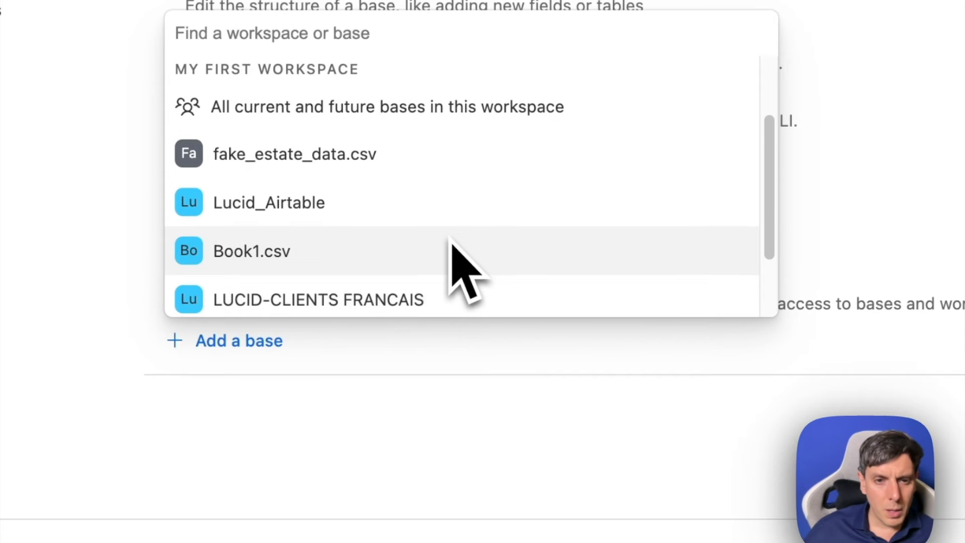
{"action": "scroll", "coordinate": [523, 261], "scroll_direction": "down", "scroll_amount": 3}
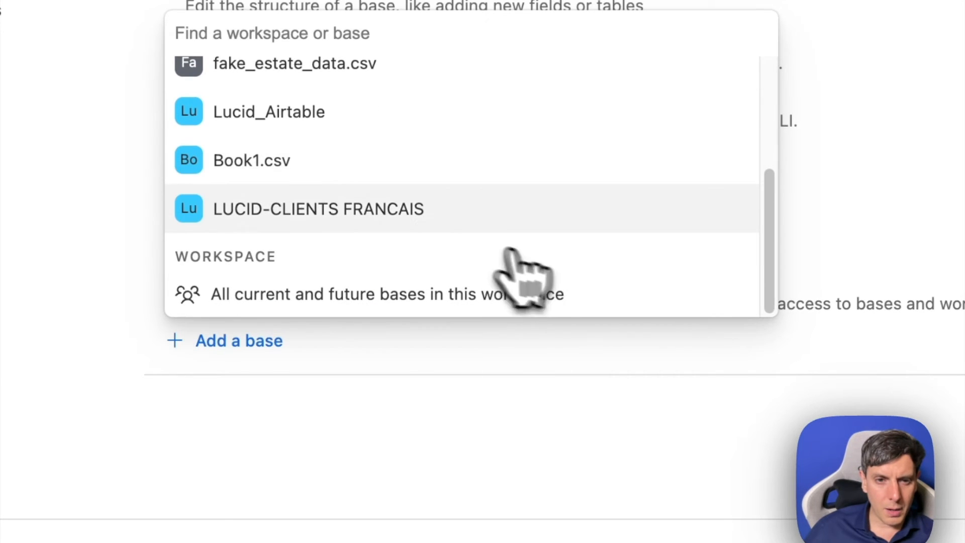
{"action": "left_click", "coordinate": [412, 222]}
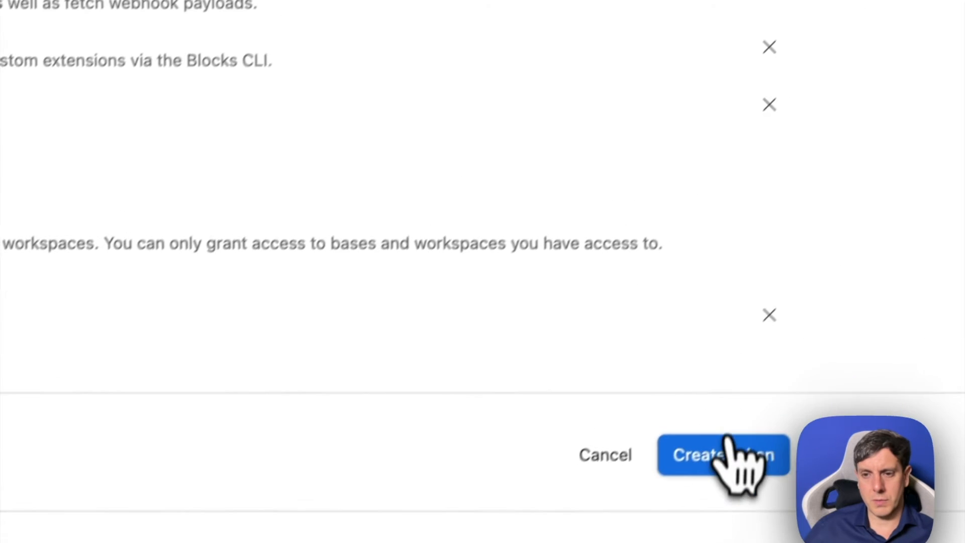
{"action": "left_click", "coordinate": [854, 424]}
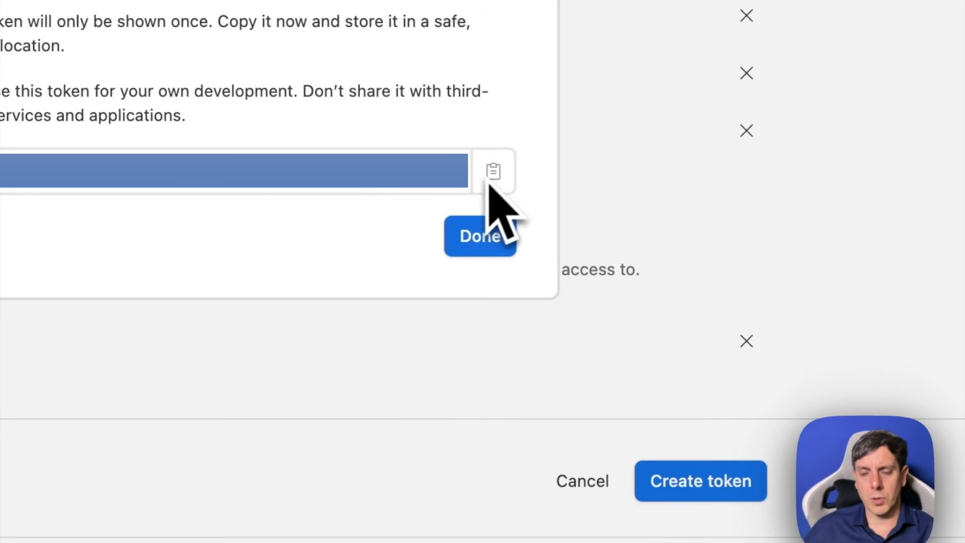
{"action": "left_click", "coordinate": [483, 234]}
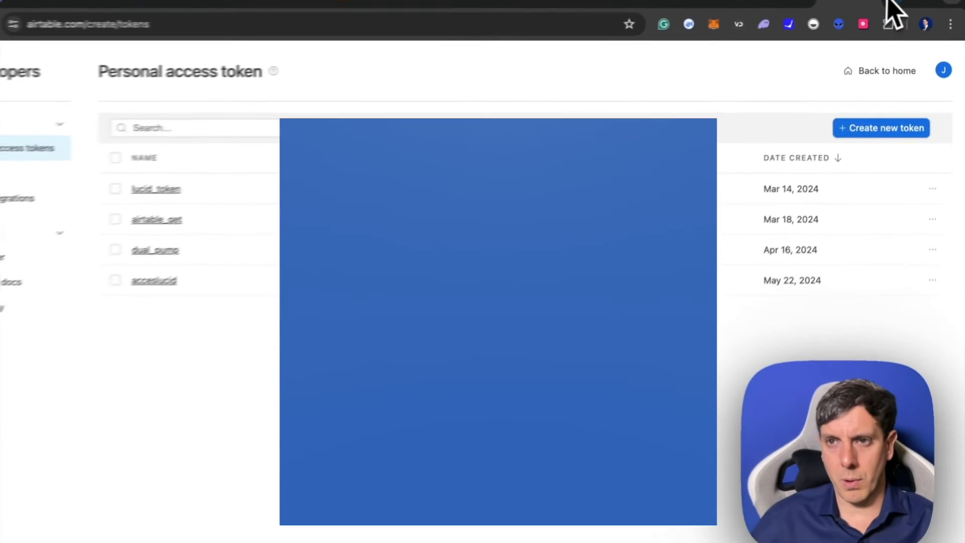
- Switch back to the Make scenario and review the Shopify Watch Orders module's settings
{"action": "left_click", "coordinate": [886, 2]}
{"action": "left_click", "coordinate": [882, 1]}
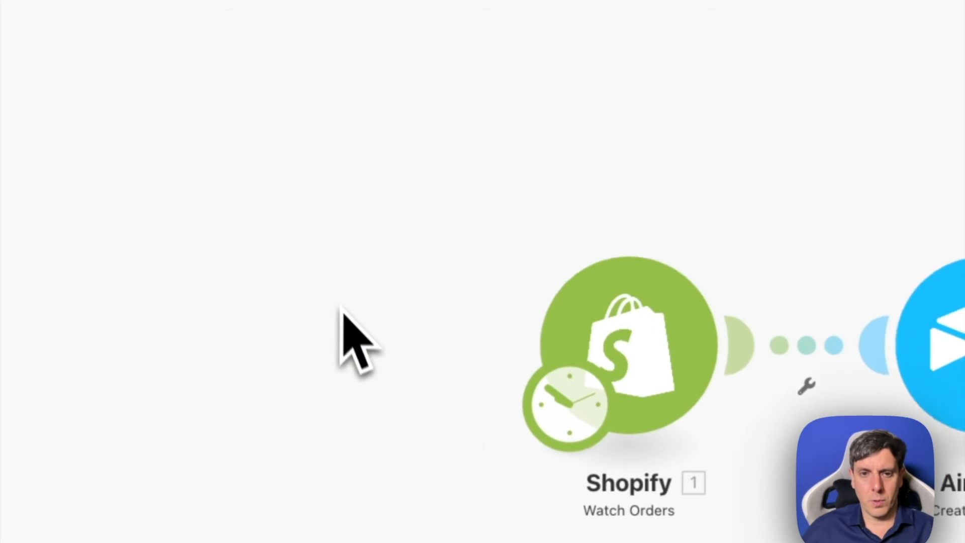
{"action": "left_click", "coordinate": [283, 302]}
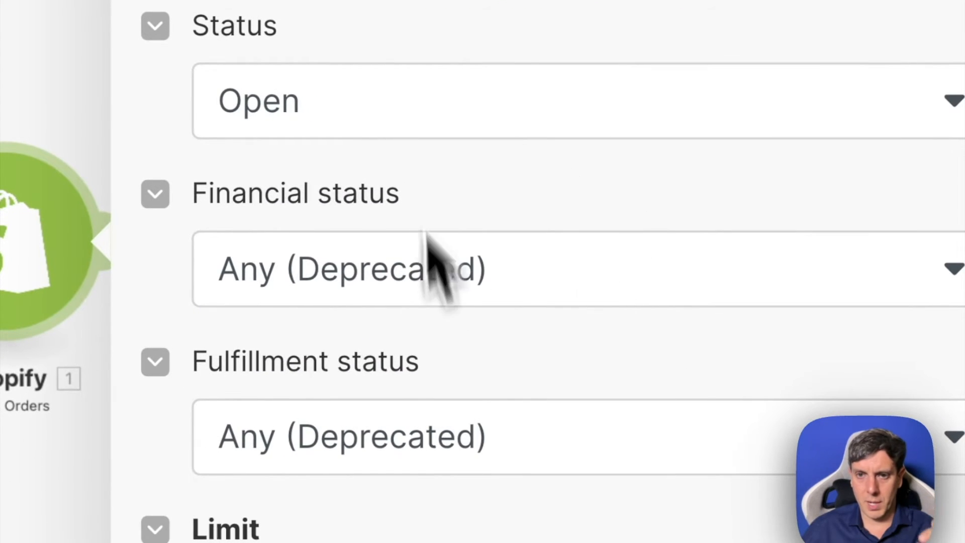
{"action": "left_click", "coordinate": [40, 128]}
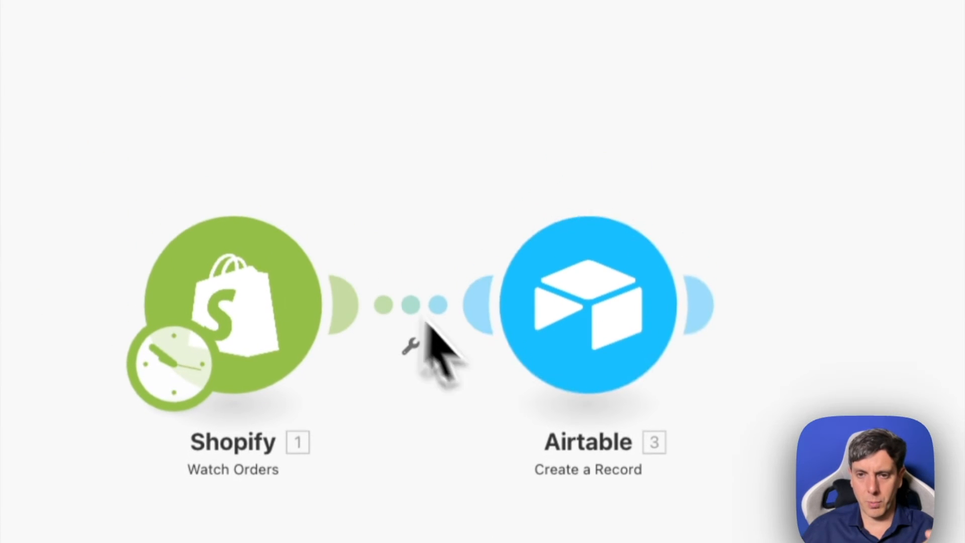
- Start a new connection of type Airtable Token or Key in the Airtable Create a Record module
{"action": "left_click", "coordinate": [633, 324]}
{"action": "scroll", "coordinate": [960, 287], "scroll_direction": "down", "scroll_amount": 10}
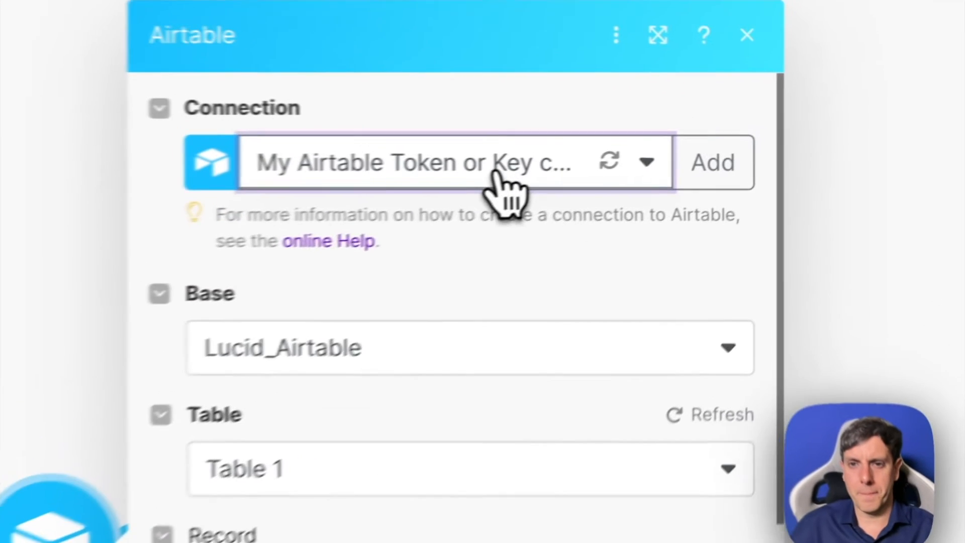
{"action": "left_click", "coordinate": [495, 173]}
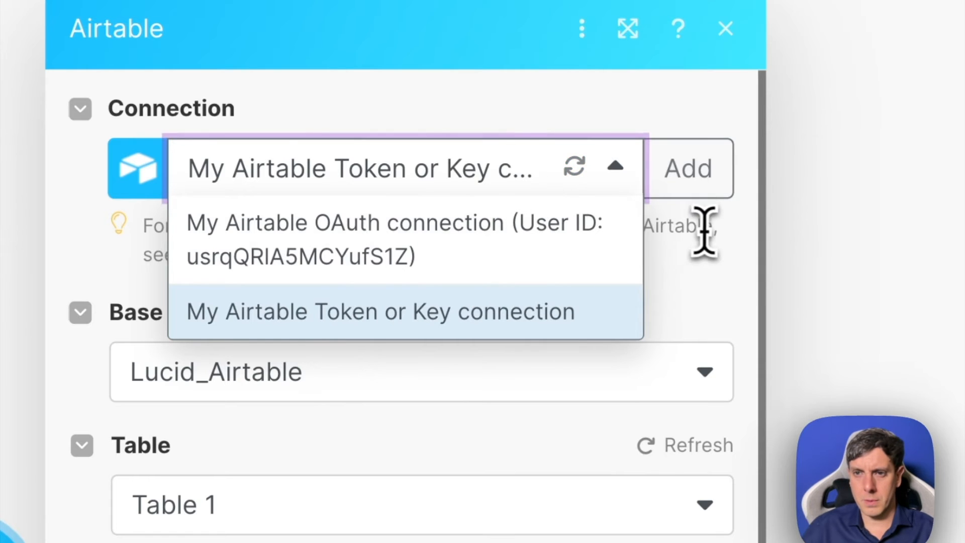
{"action": "left_click", "coordinate": [688, 171]}
{"action": "left_click", "coordinate": [183, 186]}
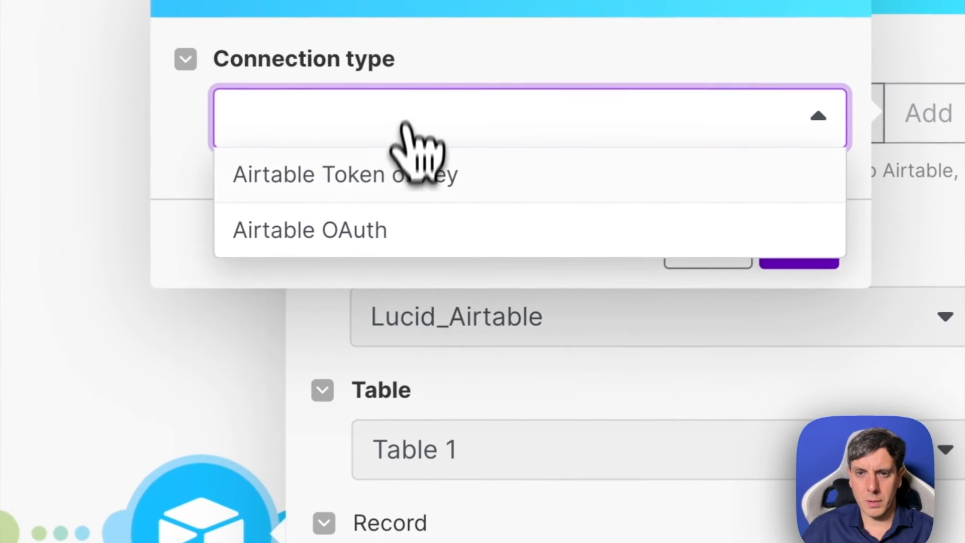
{"action": "left_click", "coordinate": [415, 184]}
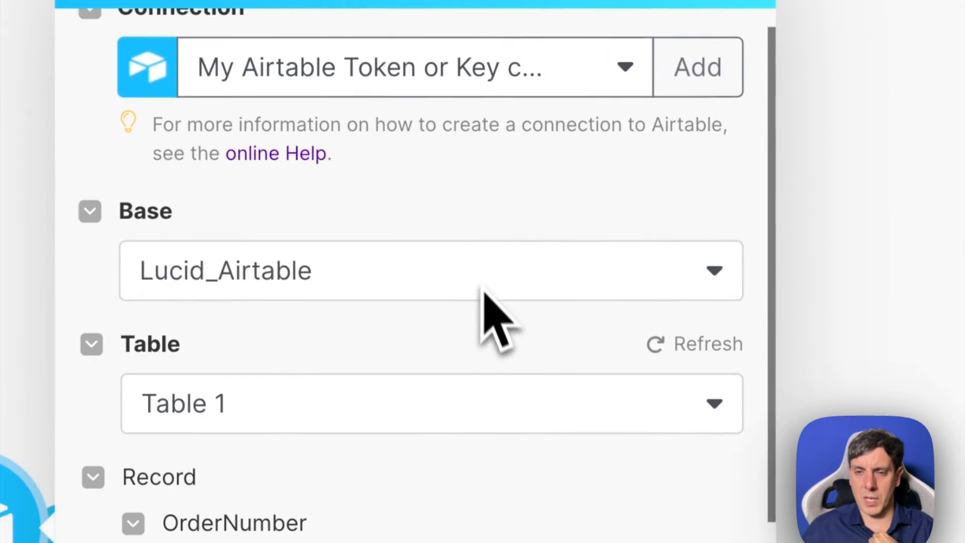
- Set the Airtable module's base to LUCID-CLIENTS FRANCAIS and its table to Table 1
{"action": "left_click", "coordinate": [462, 281]}
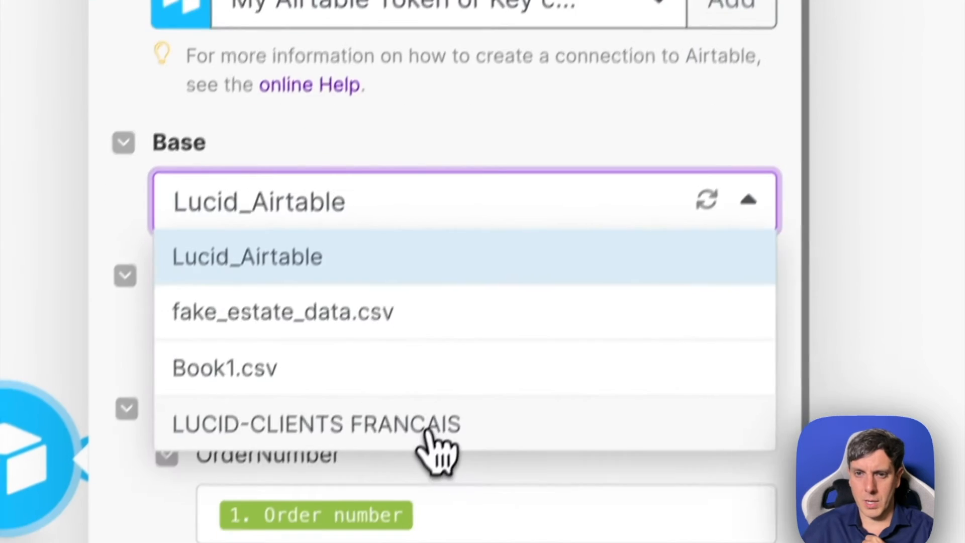
{"action": "left_click", "coordinate": [400, 496]}
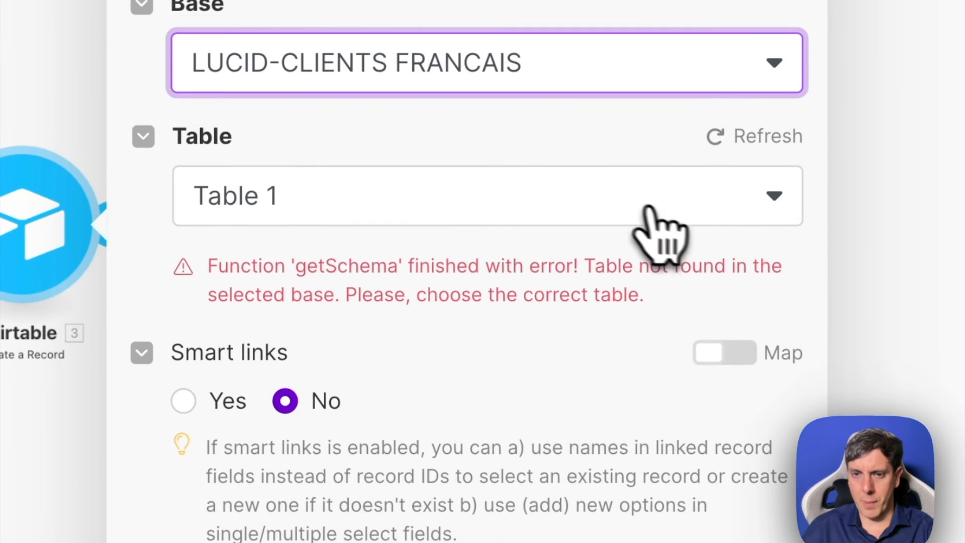
{"action": "left_click", "coordinate": [592, 352]}
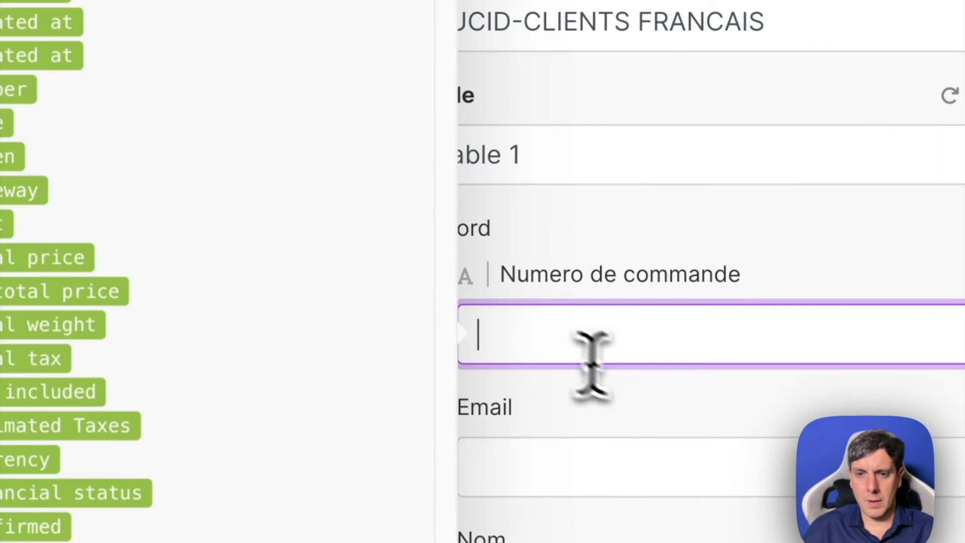
- Map the Shopify Order ID to the record's Numero de commande field
{"action": "scroll", "coordinate": [623, 397], "scroll_direction": "down", "scroll_amount": 4}
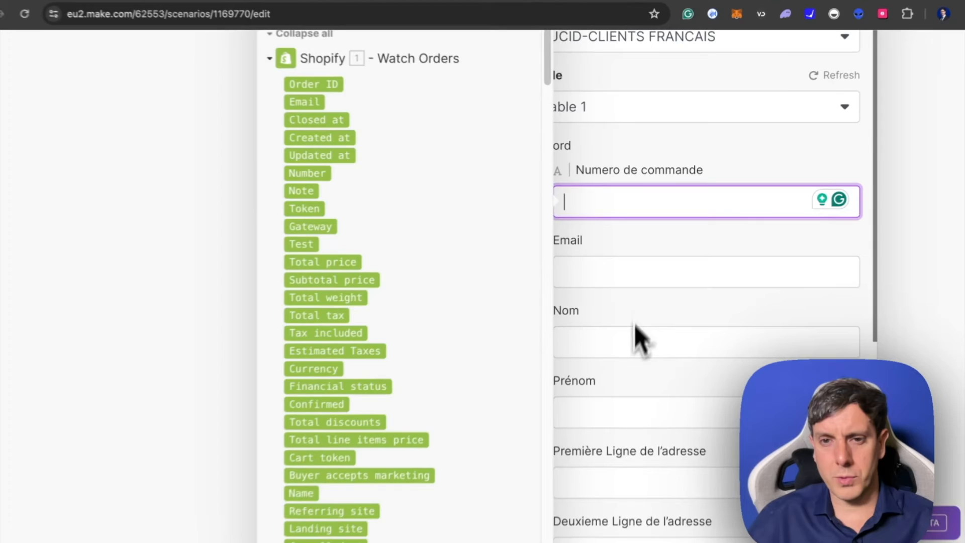
{"action": "scroll", "coordinate": [635, 347], "scroll_direction": "down", "scroll_amount": 5}
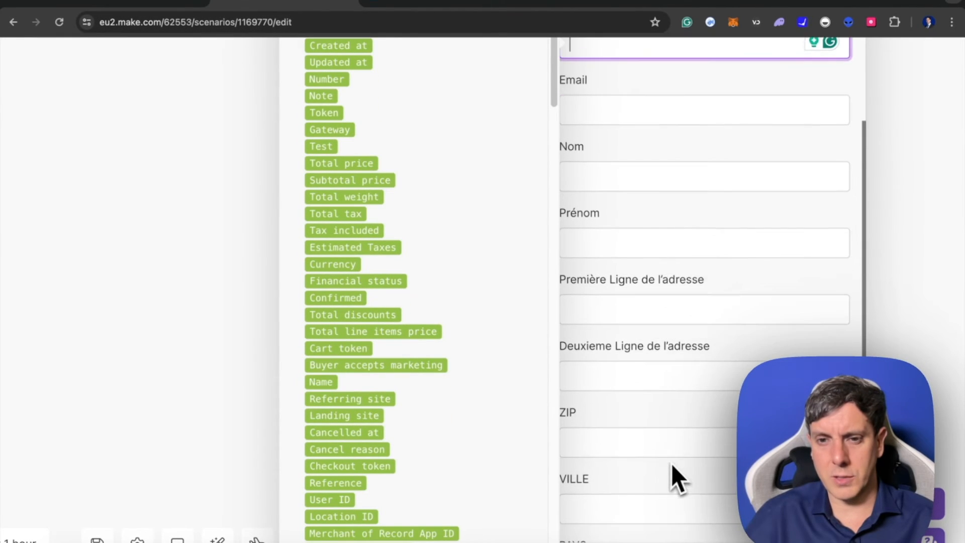
{"action": "scroll", "coordinate": [669, 452], "scroll_direction": "down", "scroll_amount": 3}
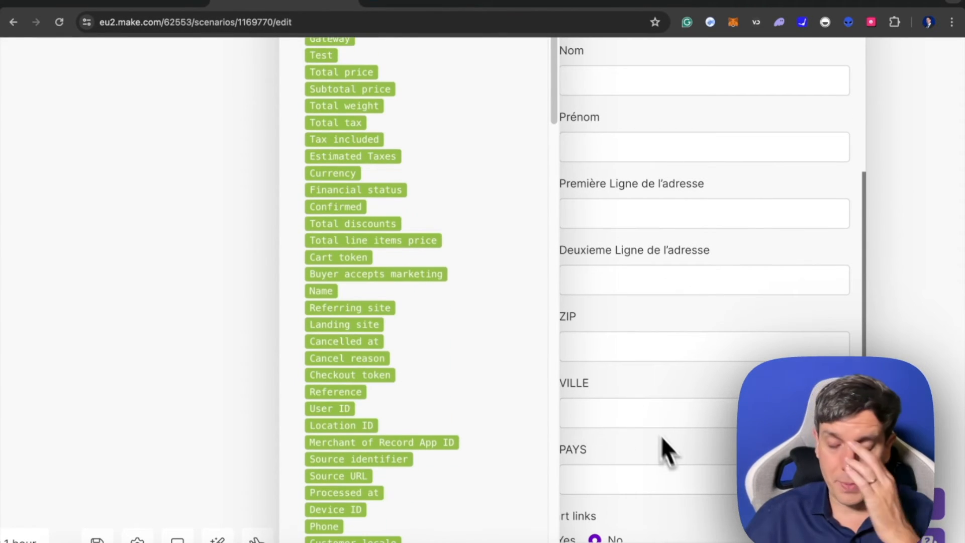
{"action": "scroll", "coordinate": [650, 410], "scroll_direction": "down", "scroll_amount": 1}
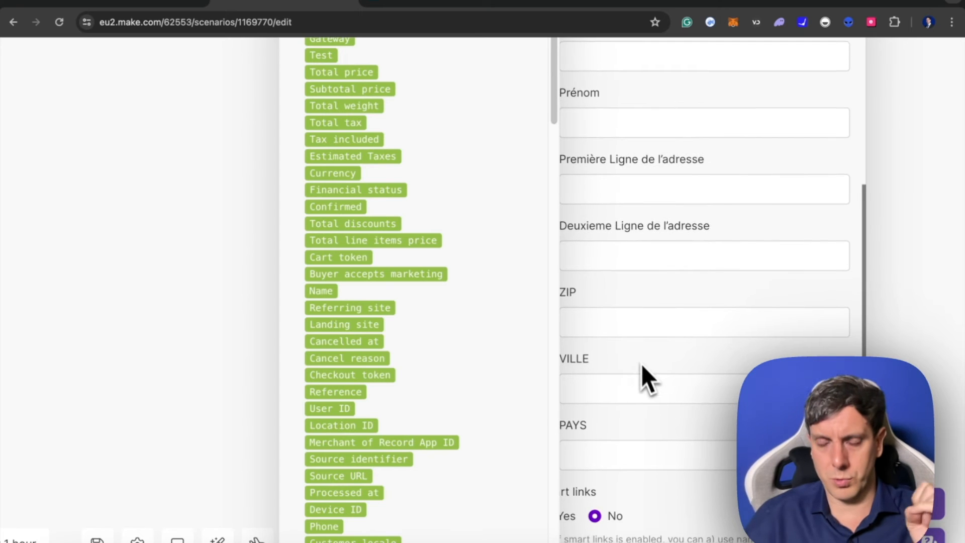
{"action": "scroll", "coordinate": [646, 371], "scroll_direction": "up", "scroll_amount": 4}
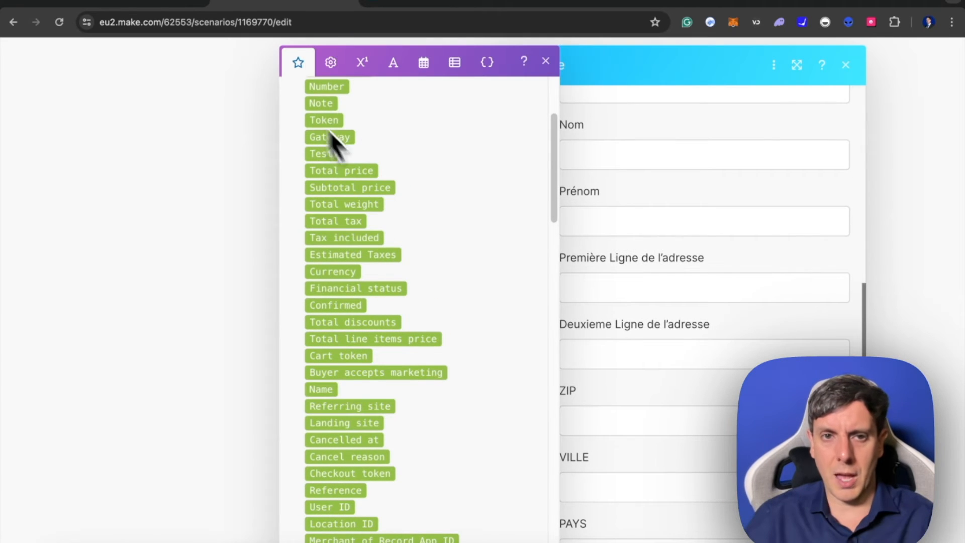
{"action": "scroll", "coordinate": [381, 326], "scroll_direction": "down", "scroll_amount": 5}
{"action": "scroll", "coordinate": [370, 324], "scroll_direction": "up", "scroll_amount": 5}
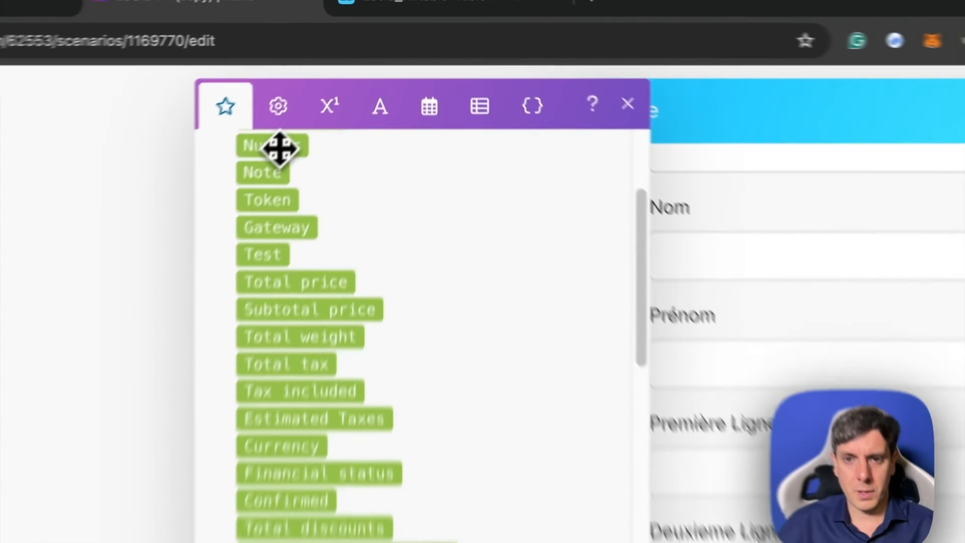
{"action": "left_click_drag", "start_coordinate": [280, 149], "coordinate": [760, 271]}
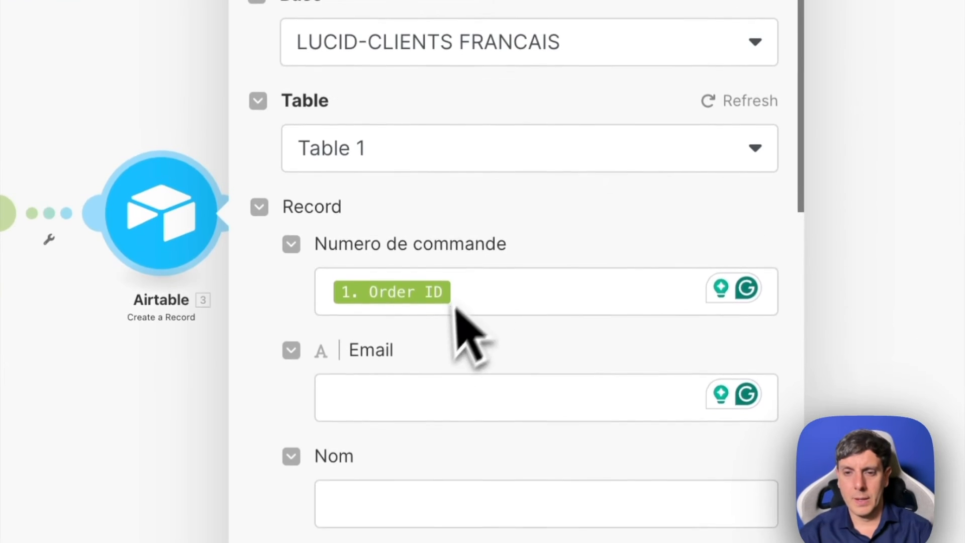
- Map the Shopify Email item to the record's Email field and remove the stray text in front of it
{"action": "scroll", "coordinate": [368, 411], "scroll_direction": "down", "scroll_amount": 4}
{"action": "left_click", "coordinate": [410, 218]}
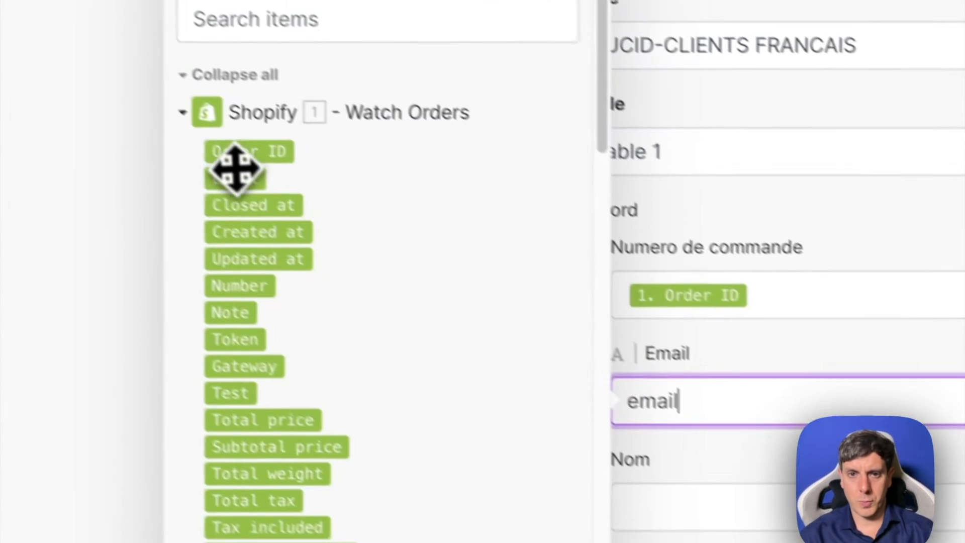
{"action": "left_click", "coordinate": [235, 168]}
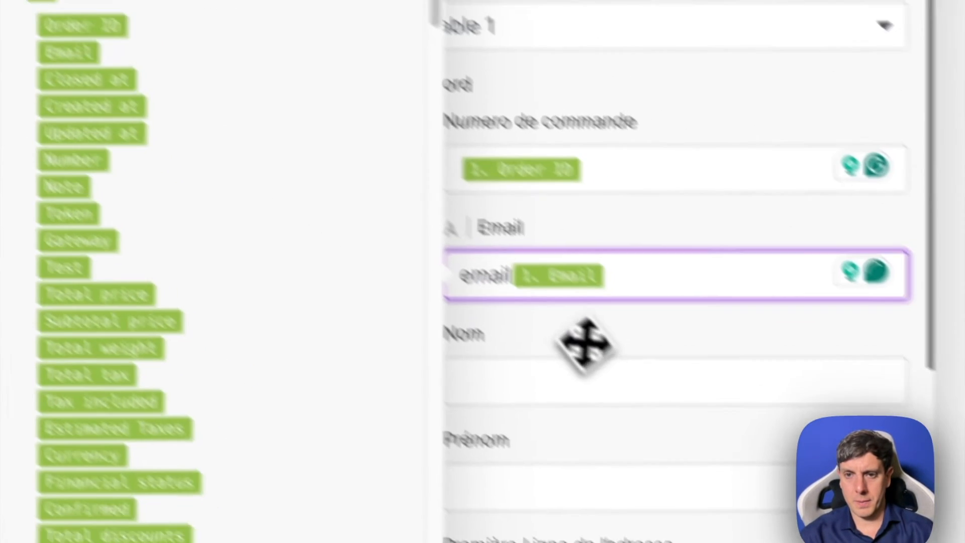
{"action": "left_click", "coordinate": [512, 275]}
{"action": "key", "text": "BackSpace"}
{"action": "key", "text": "BackSpace"}
{"action": "key", "text": "BackSpace"}
{"action": "key", "text": "BackSpace"}
{"action": "key", "text": "BackSpace"}
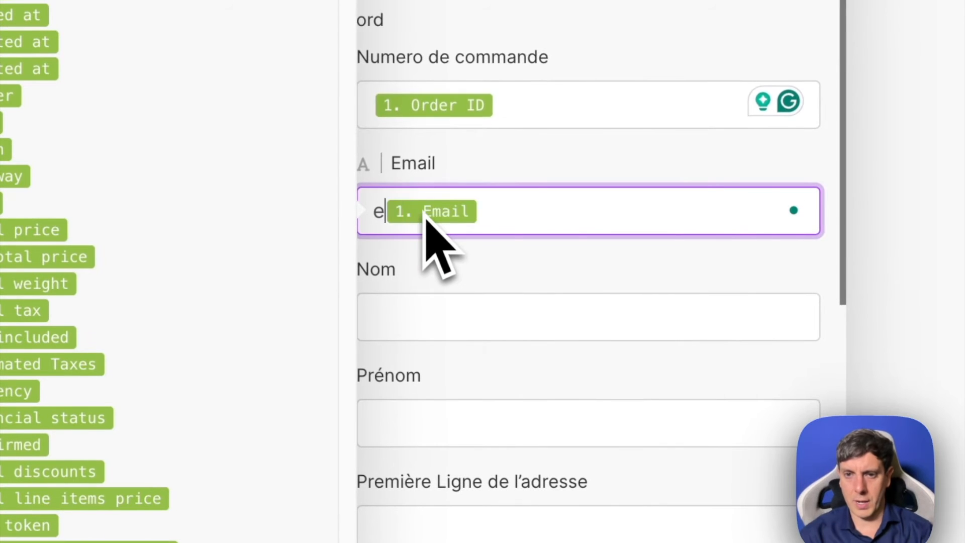
- Search the Shopify items for "customer name" and map Customer Last Name to Nom and Customer First Name to Prénom
{"action": "left_click", "coordinate": [477, 319]}
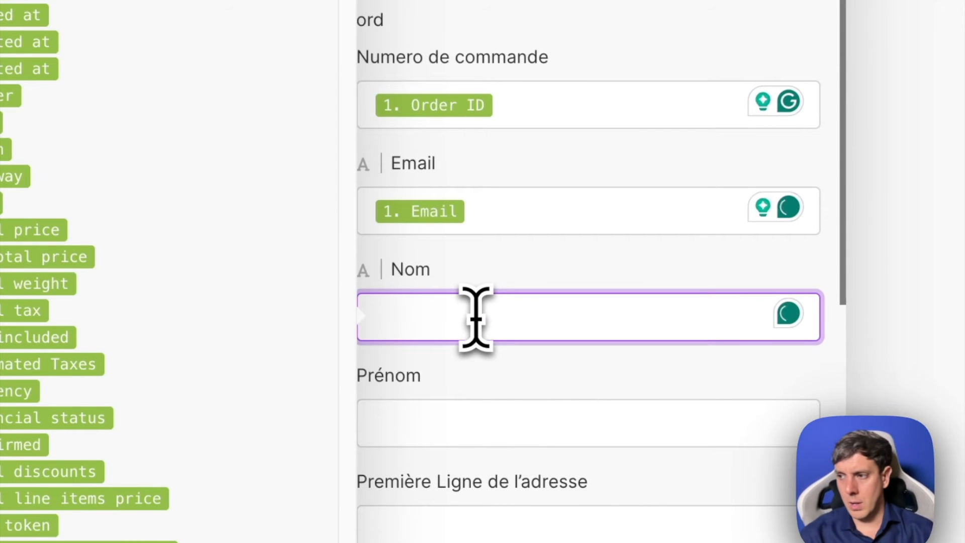
{"action": "type", "text": "customer"}
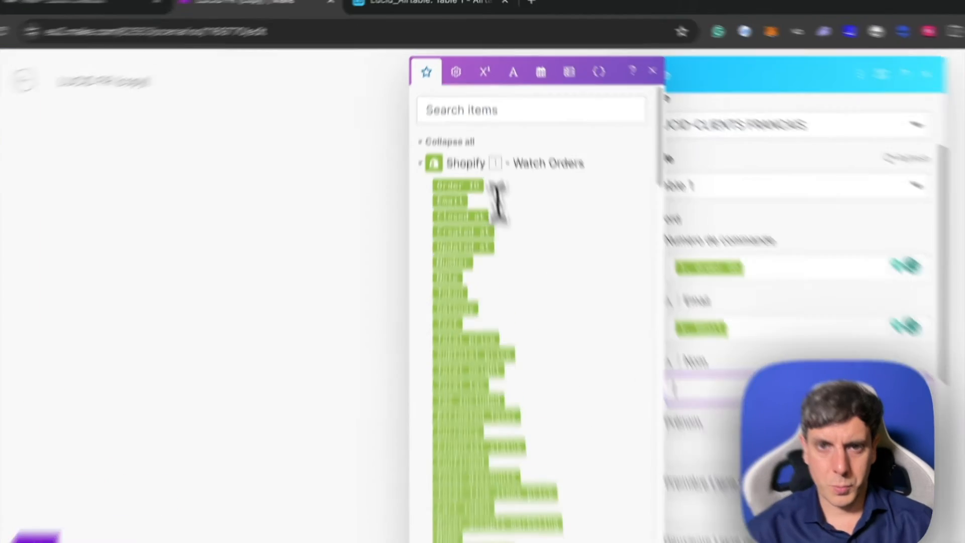
{"action": "left_click", "coordinate": [469, 91]}
{"action": "type", "text": "customer"}
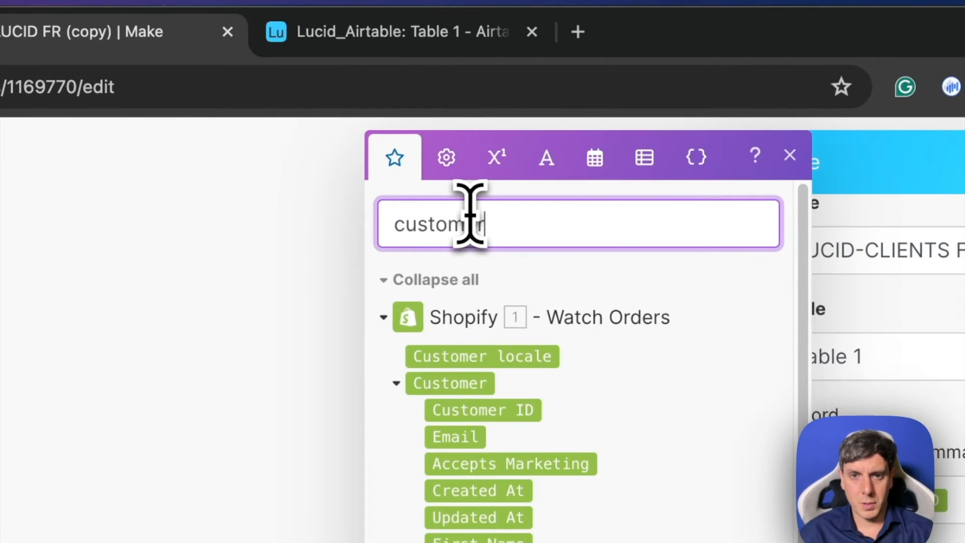
{"action": "type", "text": " first"}
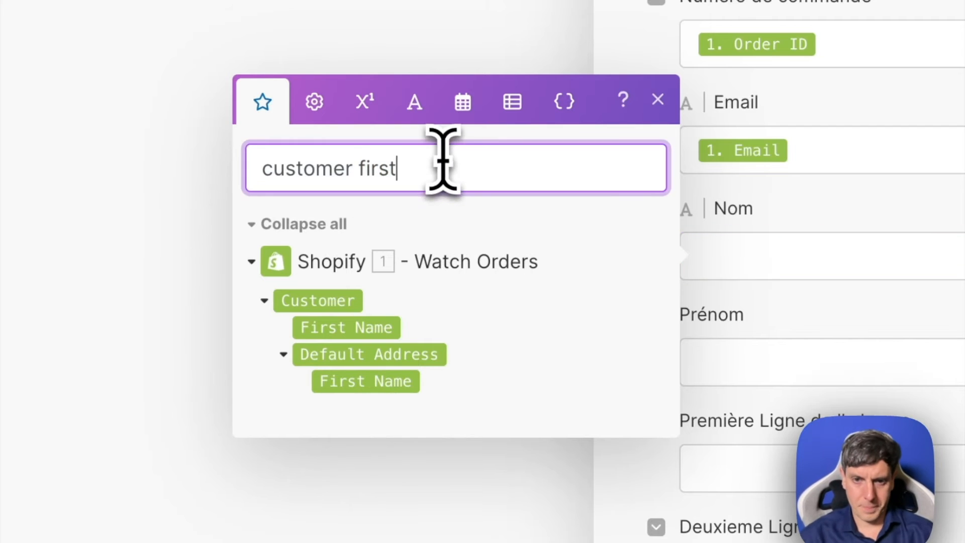
{"action": "key", "text": "BackSpace"}
{"action": "key", "text": "BackSpace"}
{"action": "key", "text": "BackSpace"}
{"action": "key", "text": "BackSpace"}
{"action": "key", "text": "BackSpace"}
{"action": "type", "text": "name"}
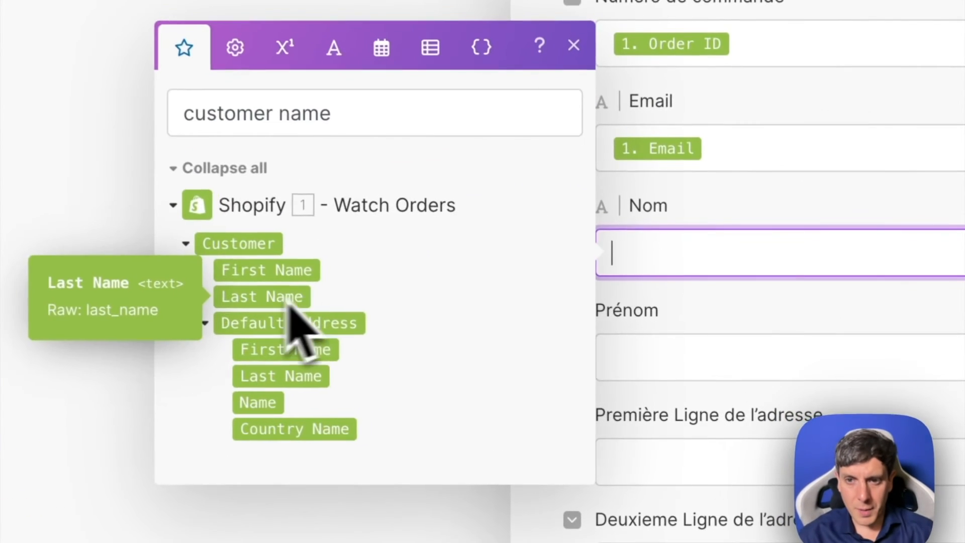
{"action": "left_click_drag", "start_coordinate": [482, 358], "coordinate": [706, 310]}
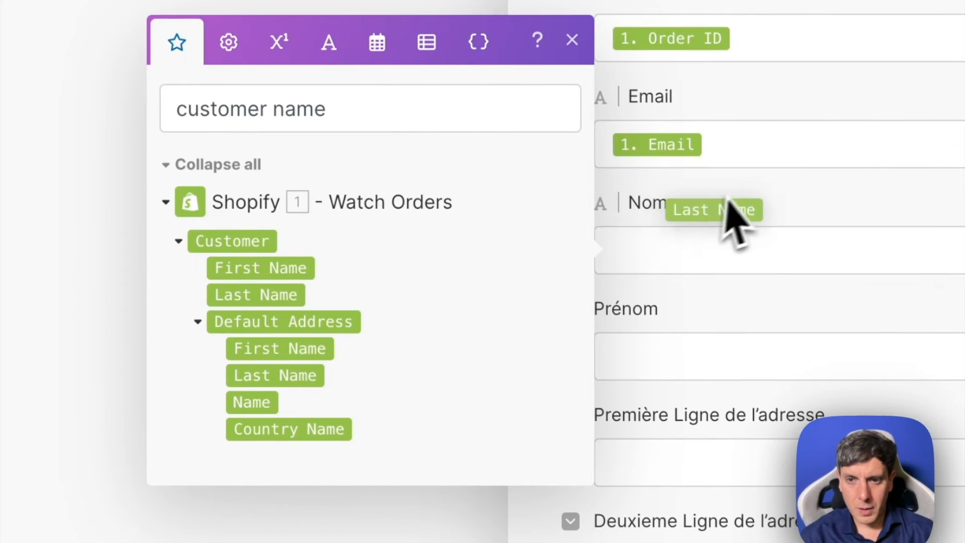
{"action": "left_click_drag", "start_coordinate": [728, 211], "coordinate": [724, 248]}
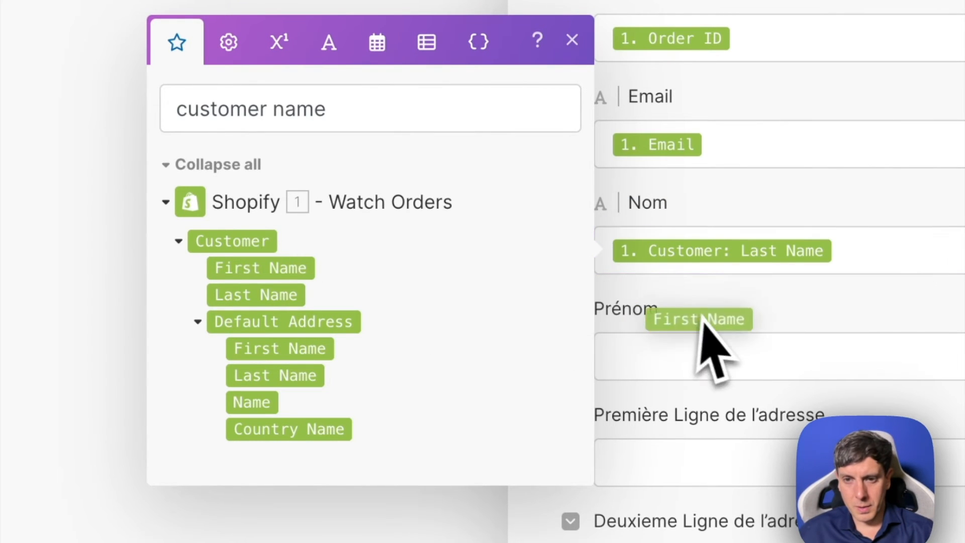
{"action": "left_click_drag", "start_coordinate": [702, 317], "coordinate": [743, 344]}
- Search the Shopify items for "address" and map Default Address Address 1 to Première Ligne de l'adresse and Address 2 to Deuxieme Ligne de l'adresse
{"action": "scroll", "coordinate": [742, 344], "scroll_direction": "down", "scroll_amount": 4}
{"action": "left_click_drag", "start_coordinate": [333, 109], "coordinate": [236, 110]}
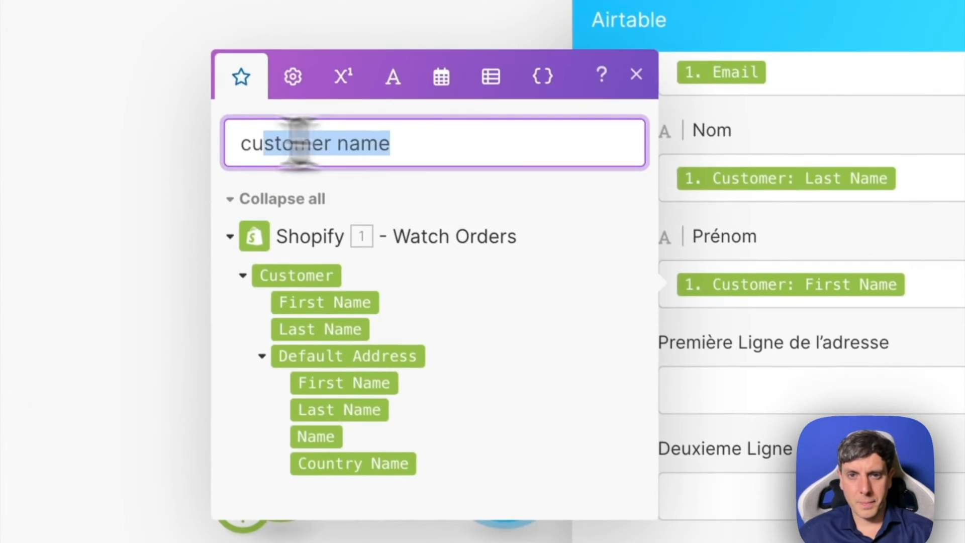
{"action": "left_click_drag", "start_coordinate": [300, 144], "coordinate": [274, 143]}
{"action": "key", "text": "ctrl+a"}
{"action": "key", "text": "BackSpace"}
{"action": "type", "text": "addre"}
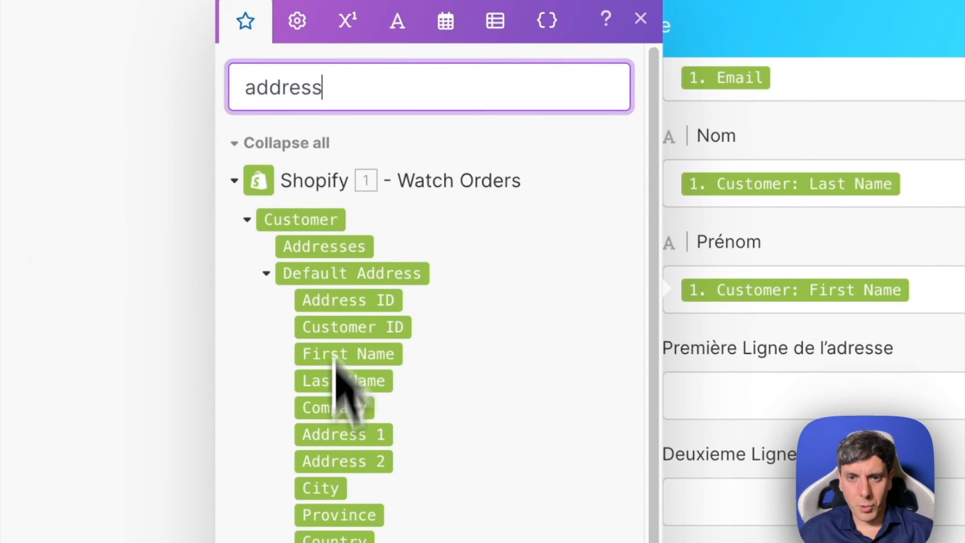
{"action": "left_click_drag", "start_coordinate": [714, 427], "coordinate": [719, 431]}
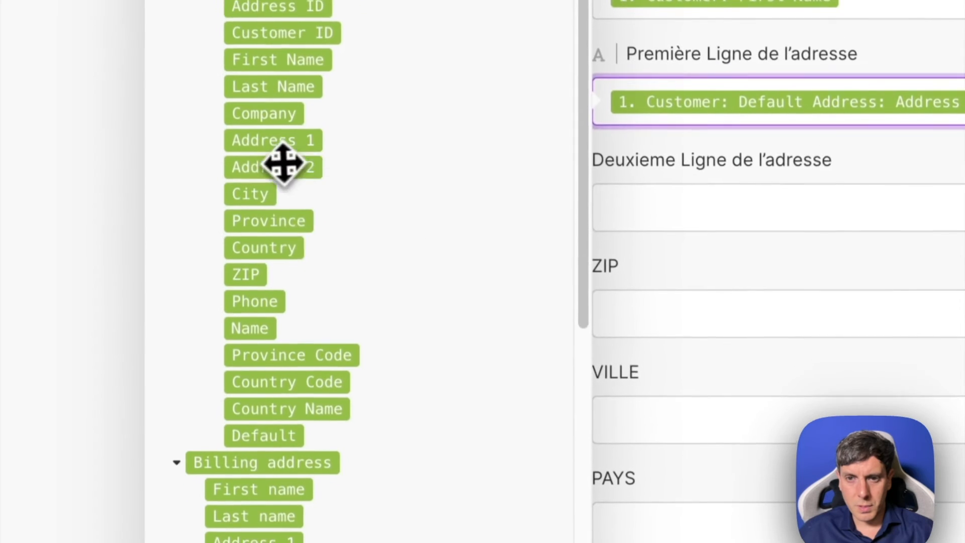
{"action": "left_click_drag", "start_coordinate": [343, 461], "coordinate": [761, 502]}
- Map the Default Address ZIP to the ZIP field, City to VILLE and Country Name to PAYS
{"action": "left_click_drag", "start_coordinate": [361, 283], "coordinate": [675, 307]}
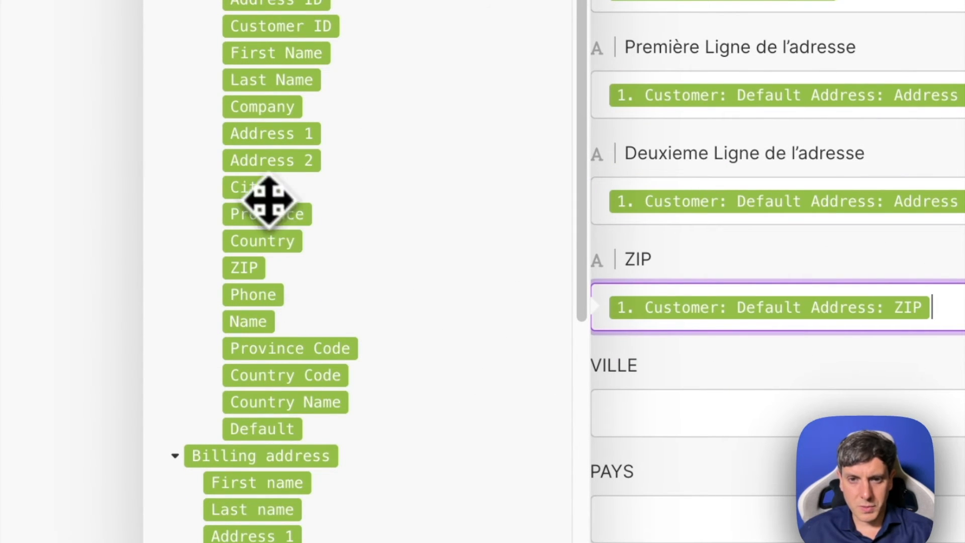
{"action": "left_click_drag", "start_coordinate": [269, 200], "coordinate": [661, 408]}
{"action": "scroll", "coordinate": [352, 316], "scroll_direction": "down", "scroll_amount": 2}
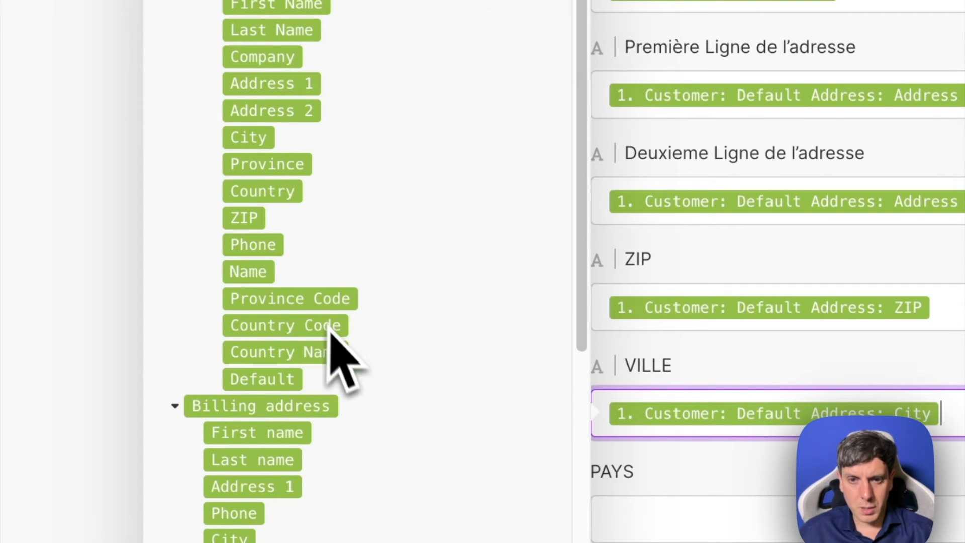
{"action": "left_click_drag", "start_coordinate": [296, 352], "coordinate": [761, 234]}
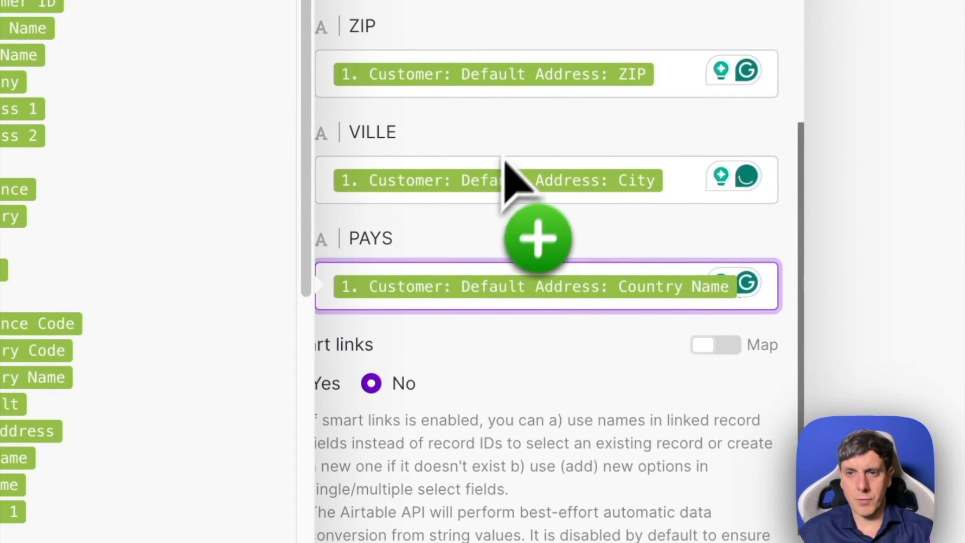
{"action": "scroll", "coordinate": [513, 181], "scroll_direction": "up", "scroll_amount": 10}
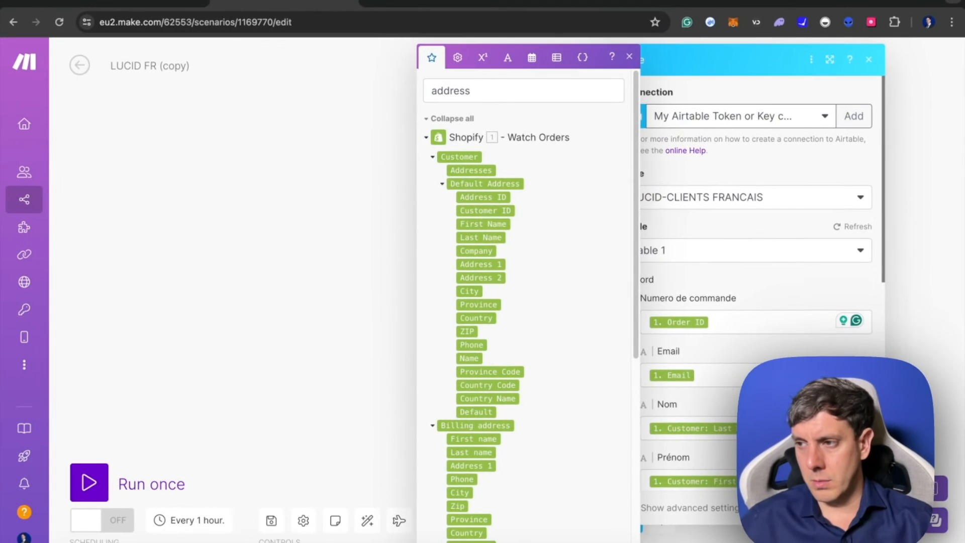
{"action": "scroll", "coordinate": [725, 399], "scroll_direction": "down", "scroll_amount": 8}
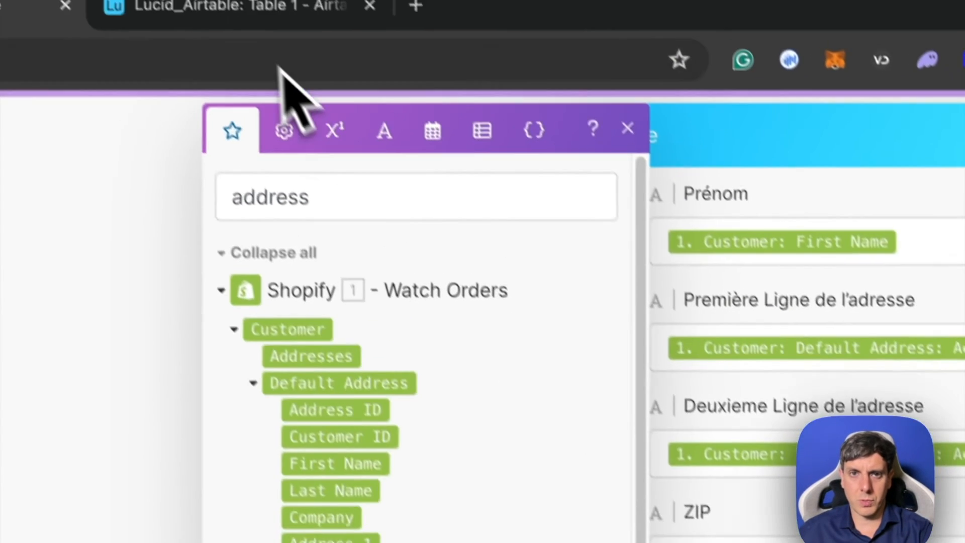
- Switch to Airtable and open the LUCID-CLIENTS FRANCAIS base
{"action": "left_click", "coordinate": [254, 18]}
{"action": "left_click", "coordinate": [676, 375]}
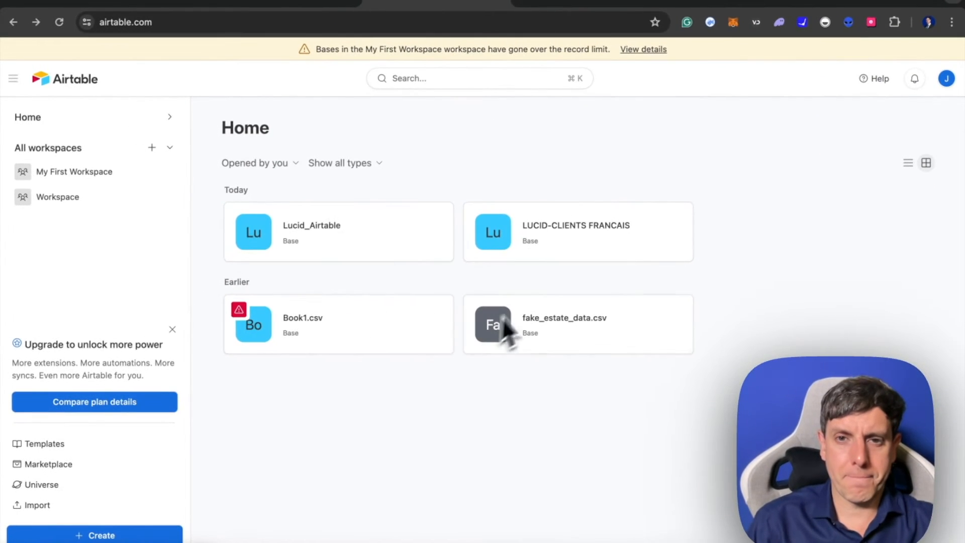
{"action": "left_click", "coordinate": [530, 231]}
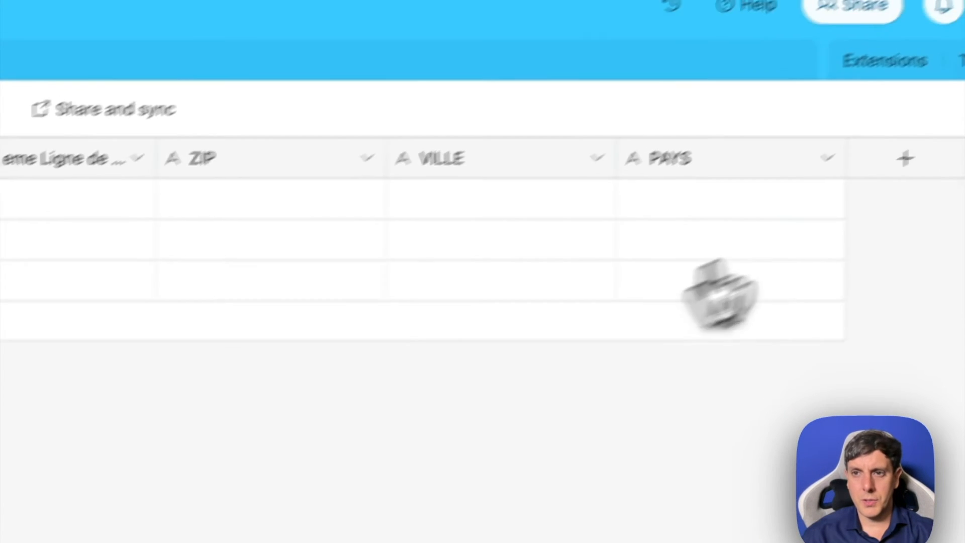
- Add a single line text field named Tracking Number after PAYS in Table 1
{"action": "left_click", "coordinate": [905, 157]}
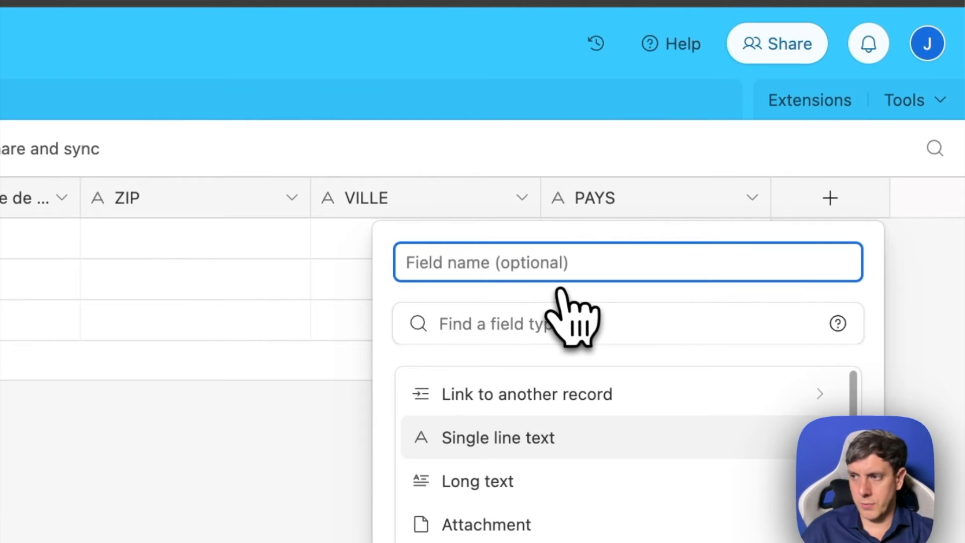
{"action": "type", "text": "Trackin"}
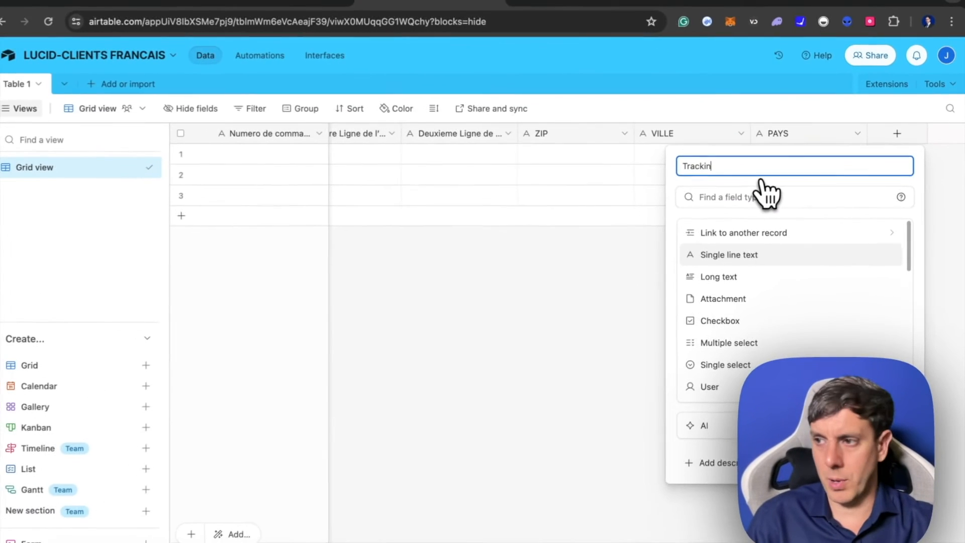
{"action": "type", "text": "g Number"}
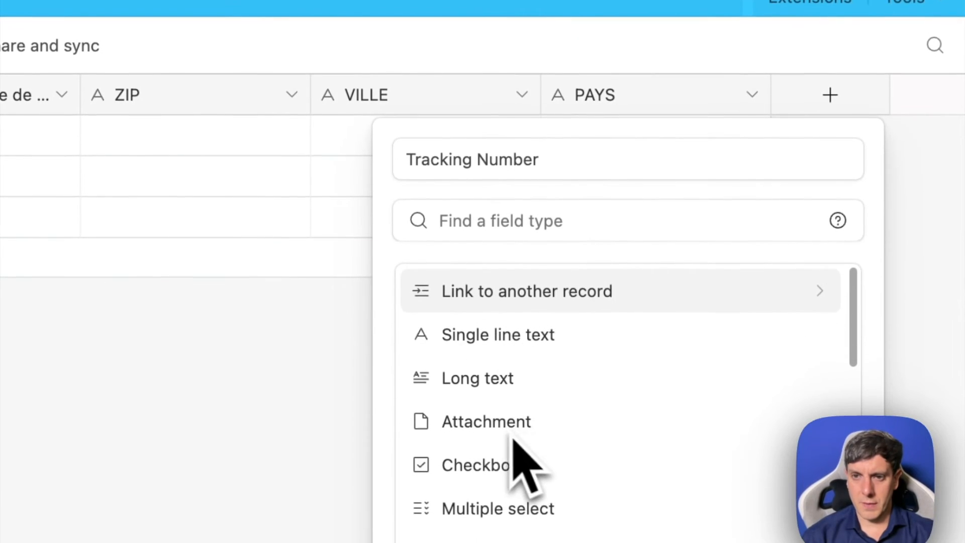
{"action": "left_click", "coordinate": [505, 336]}
{"action": "left_click", "coordinate": [784, 408]}
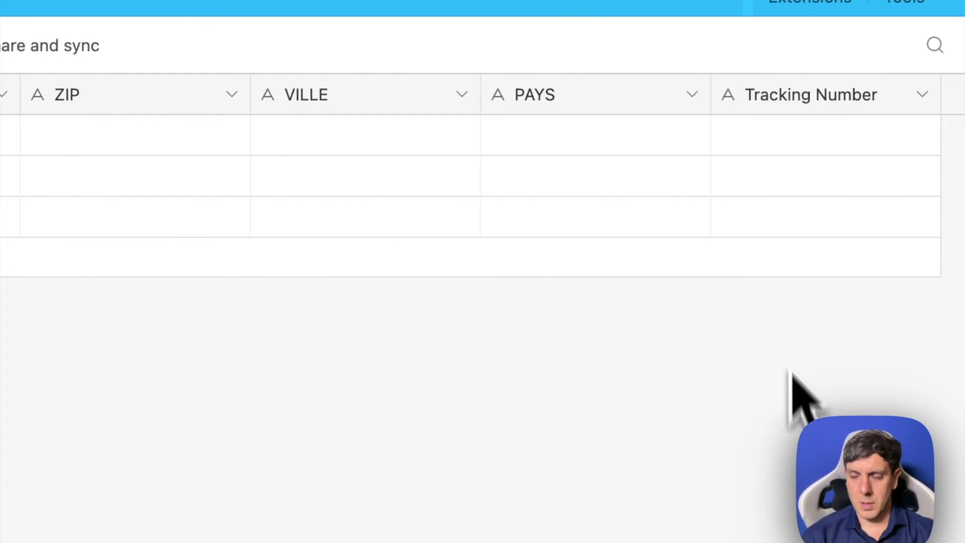
- Add a URL field named TrackingURL after the Tracking Number field
{"action": "left_click", "coordinate": [834, 96]}
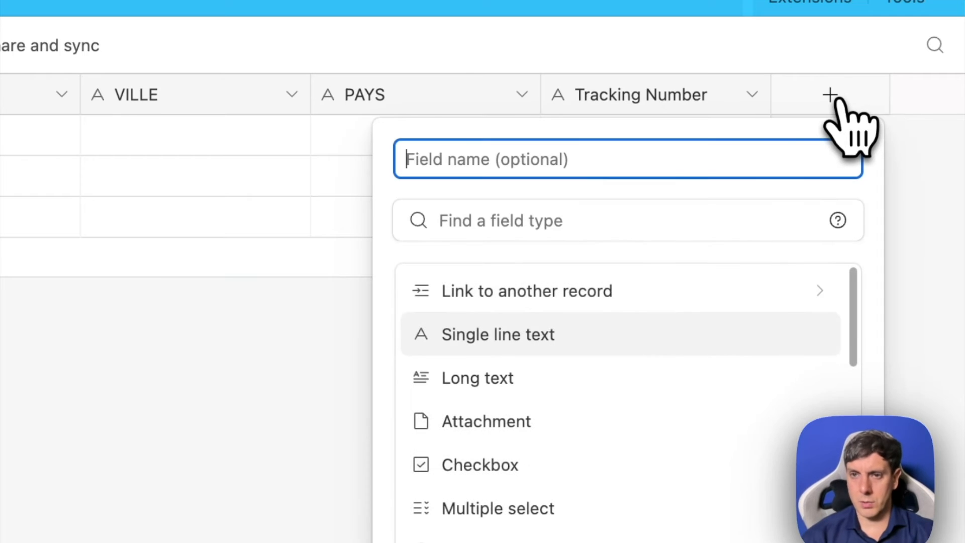
{"action": "type", "text": "Track"}
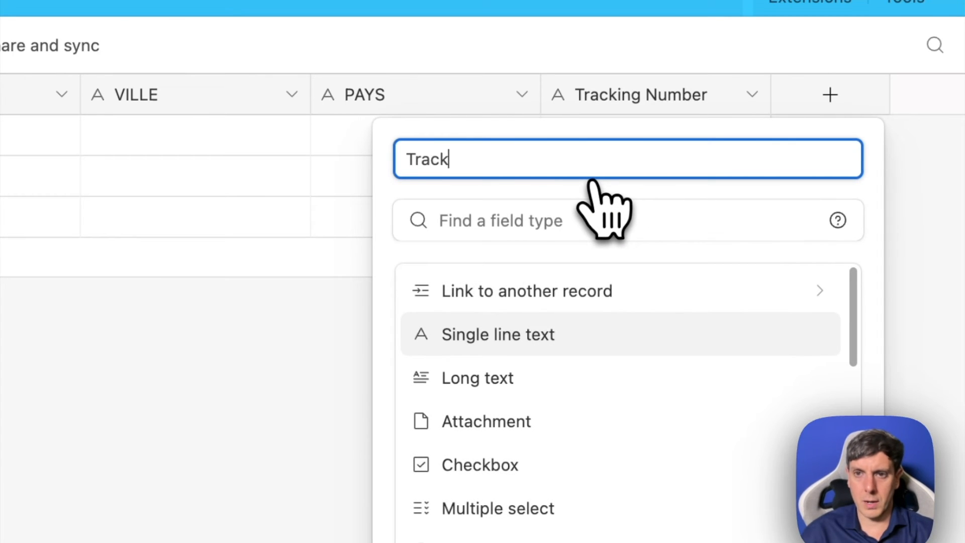
{"action": "type", "text": "ingURL"}
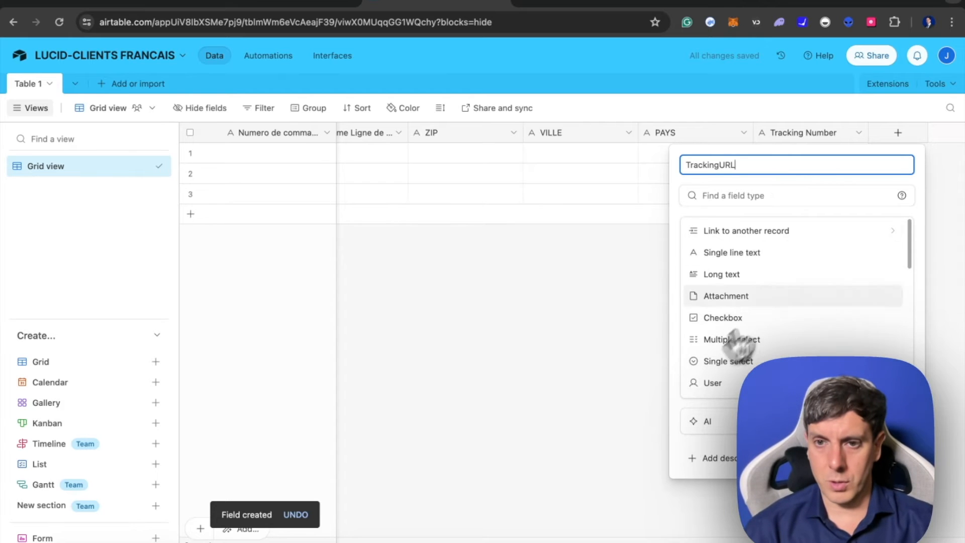
{"action": "scroll", "coordinate": [737, 345], "scroll_direction": "down", "scroll_amount": 4}
{"action": "left_click", "coordinate": [623, 387]}
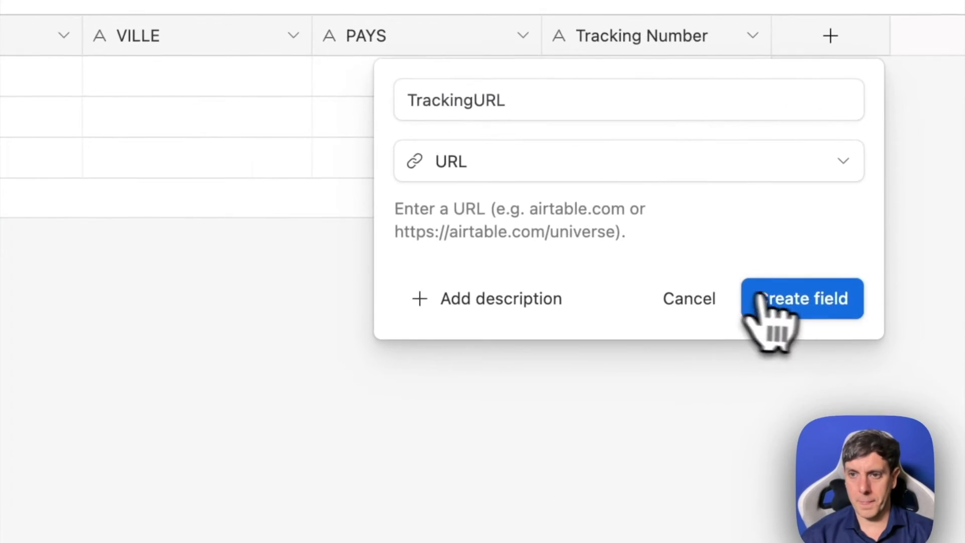
{"action": "left_click", "coordinate": [761, 301]}
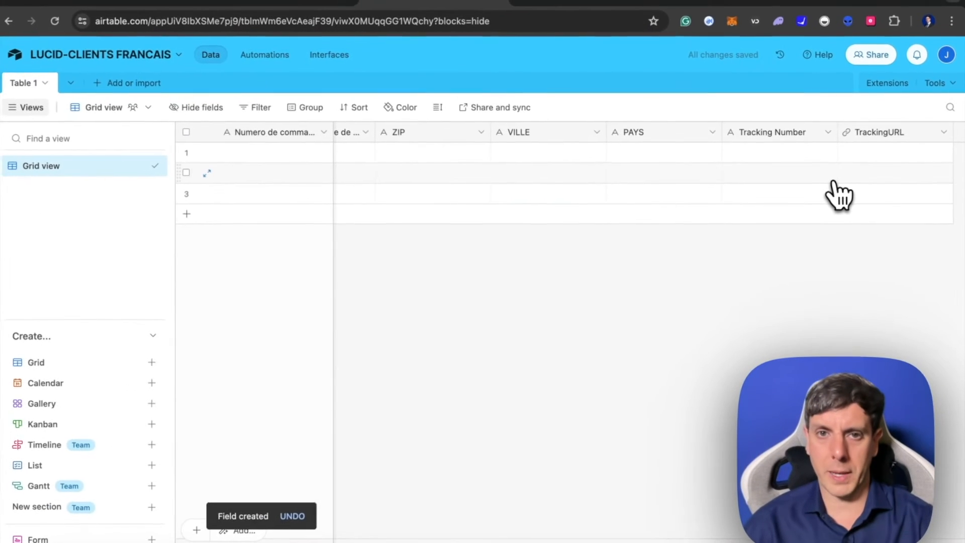
- Return to the Make scenario and reload the record fields of the Airtable module
{"action": "scroll", "coordinate": [804, 211], "scroll_direction": "left", "scroll_amount": 3}
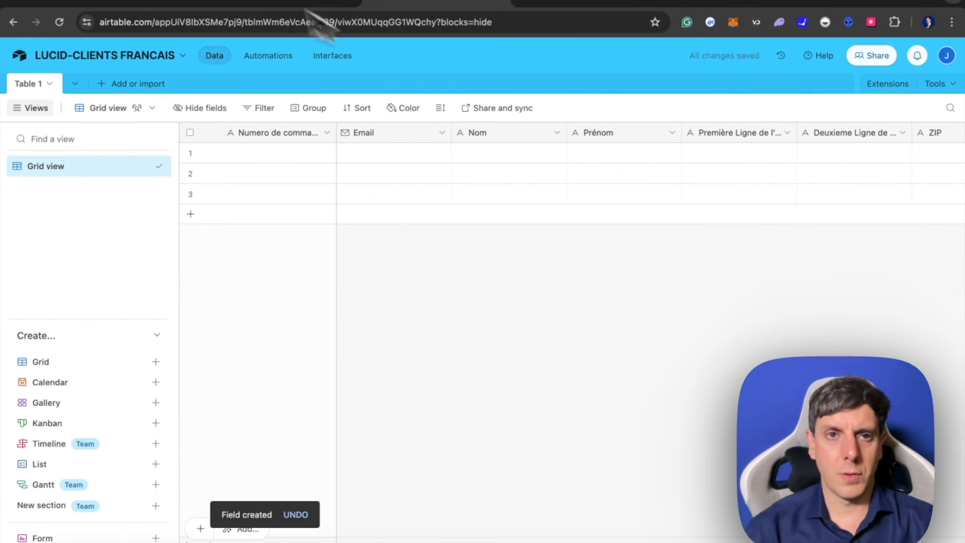
{"action": "left_click", "coordinate": [271, 4]}
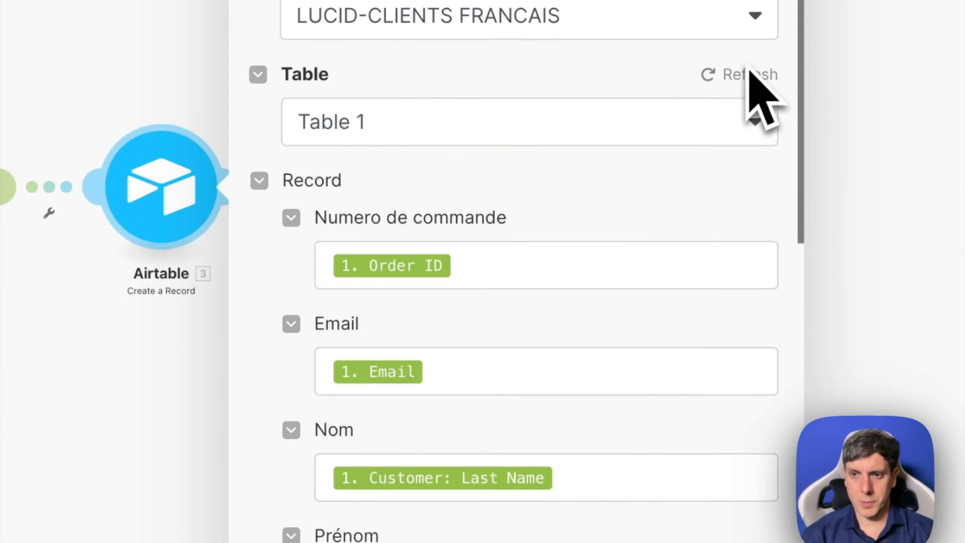
{"action": "left_click", "coordinate": [750, 73]}
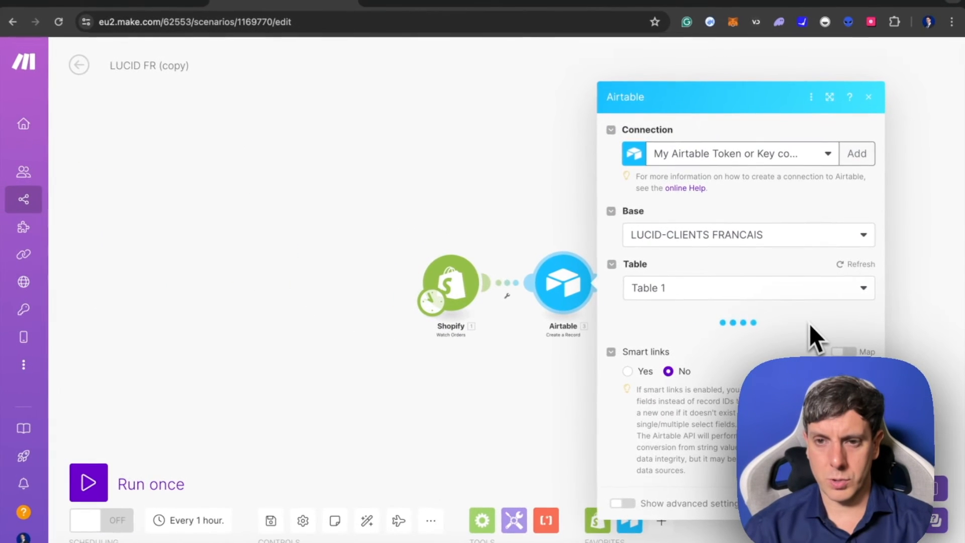
- Search the Shopify items for "tracking" and map the Fulfillments Tracking number to the record's Tracking Number field
{"action": "scroll", "coordinate": [810, 324], "scroll_direction": "down", "scroll_amount": 10}
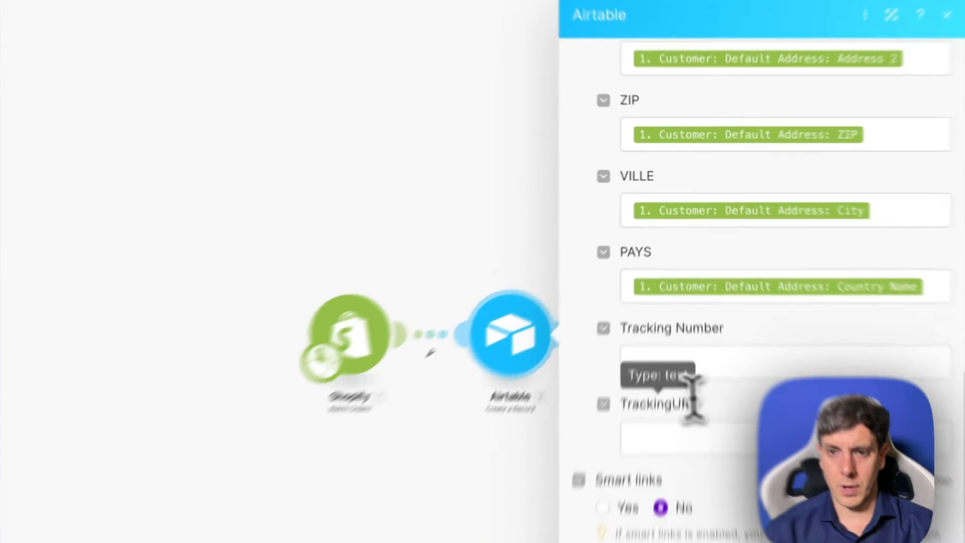
{"action": "left_click", "coordinate": [689, 372]}
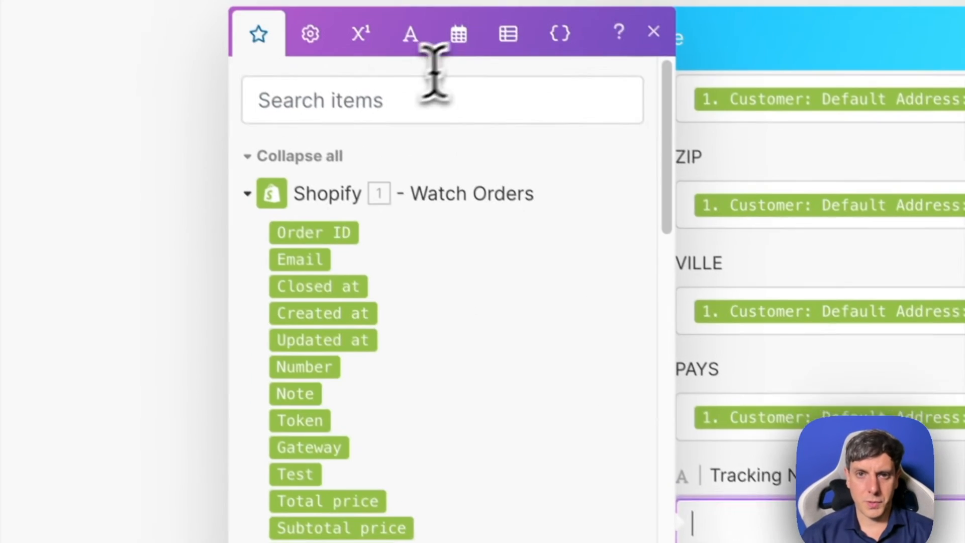
{"action": "left_click", "coordinate": [419, 57]}
{"action": "type", "text": "tr"}
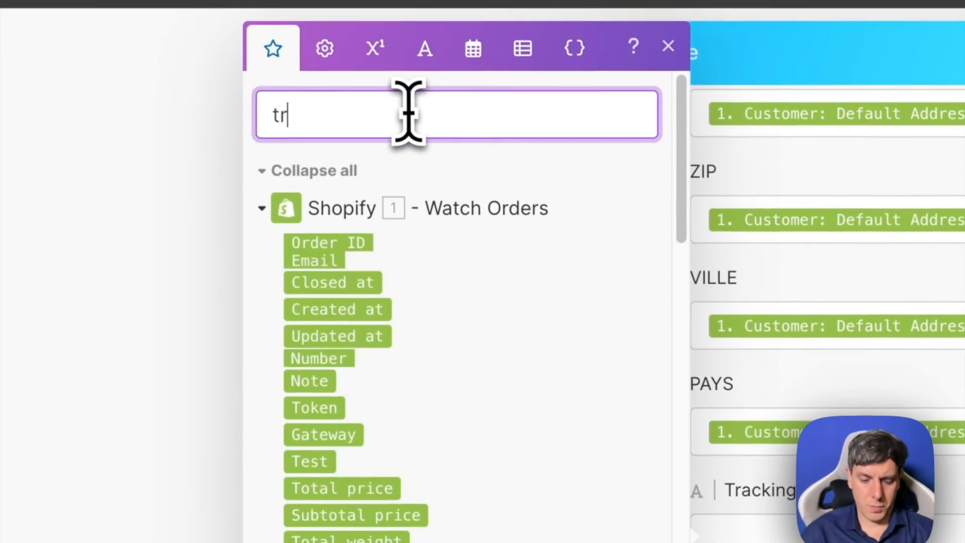
{"action": "type", "text": "acking"}
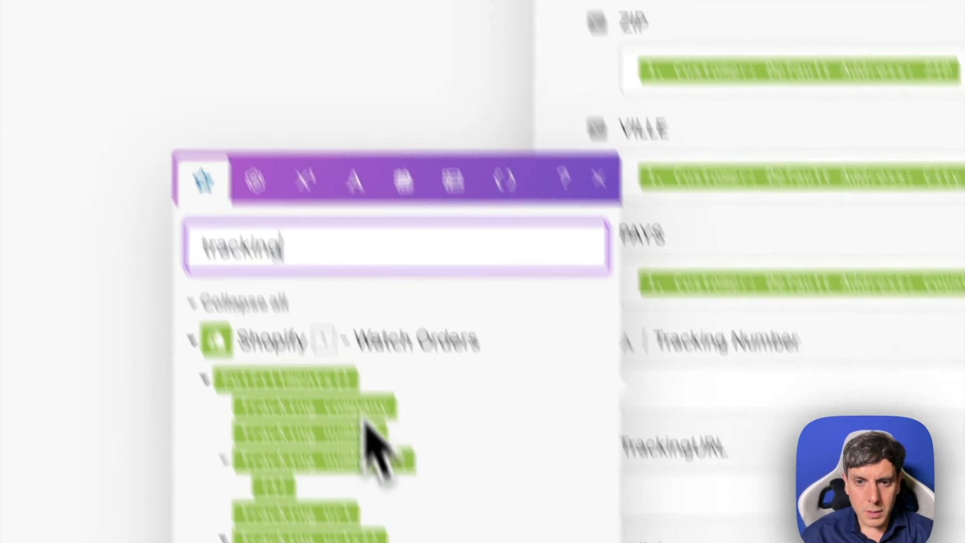
{"action": "left_click", "coordinate": [350, 440]}
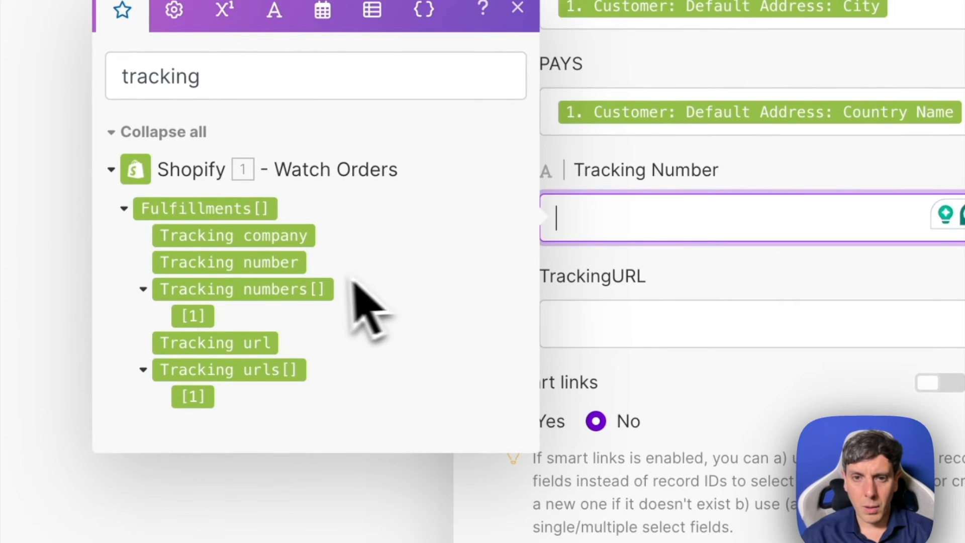
{"action": "left_click_drag", "start_coordinate": [303, 269], "coordinate": [710, 236]}
- Map the Fulfillments Tracking url to the TrackingURL field and close the Airtable module's settings
{"action": "left_click", "coordinate": [631, 327]}
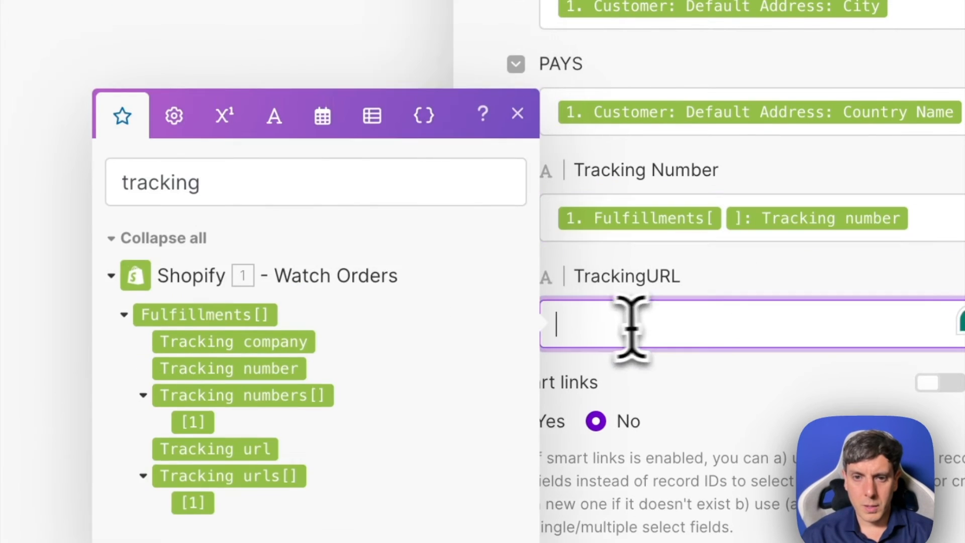
{"action": "left_click_drag", "start_coordinate": [219, 442], "coordinate": [699, 342]}
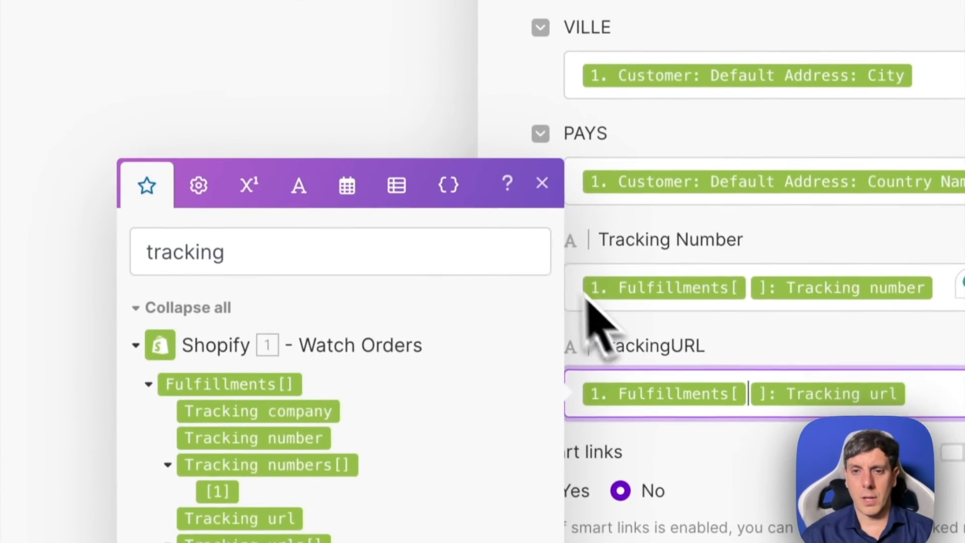
{"action": "left_click", "coordinate": [541, 191]}
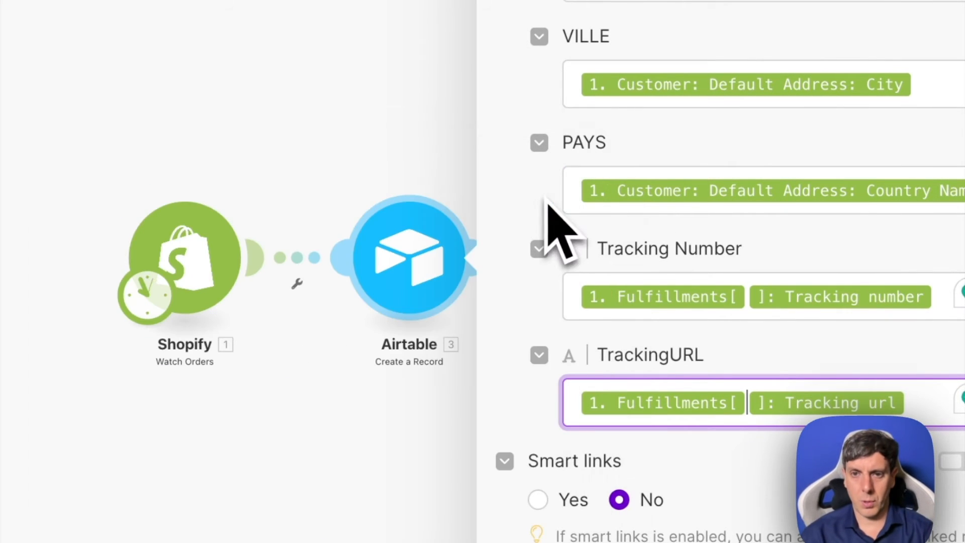
{"action": "left_click", "coordinate": [334, 147]}
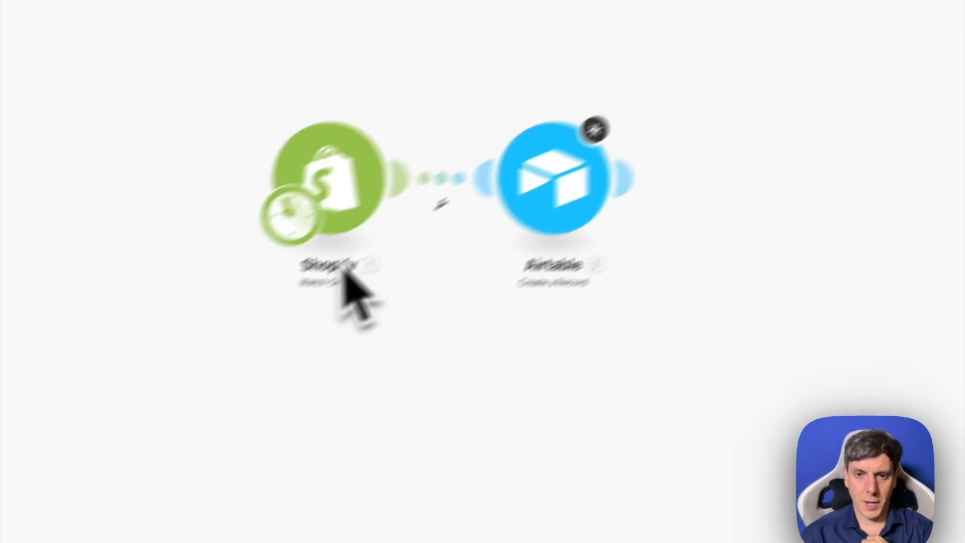
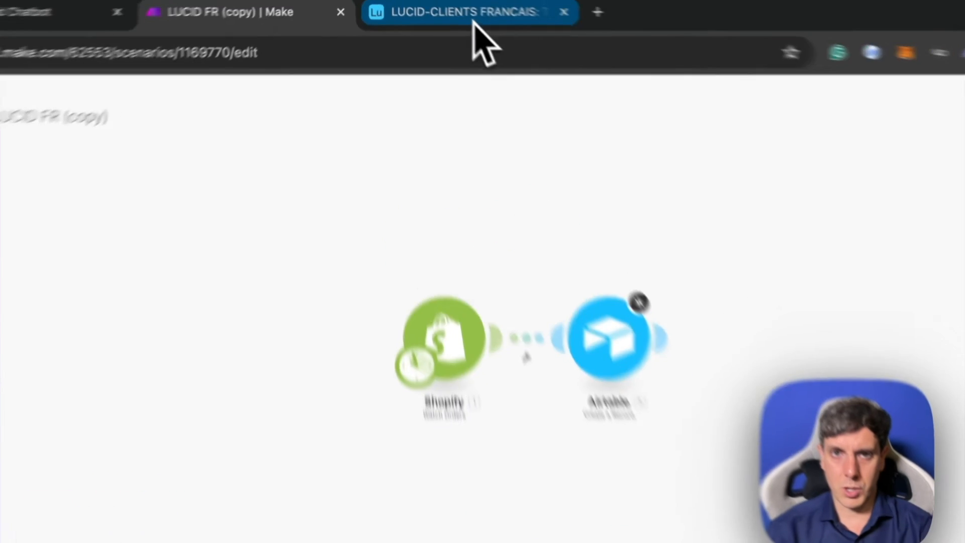
- Check the Airtable table, return to the Make scenario, and switch its hourly scheduling on and back off
{"action": "left_click", "coordinate": [472, 21]}
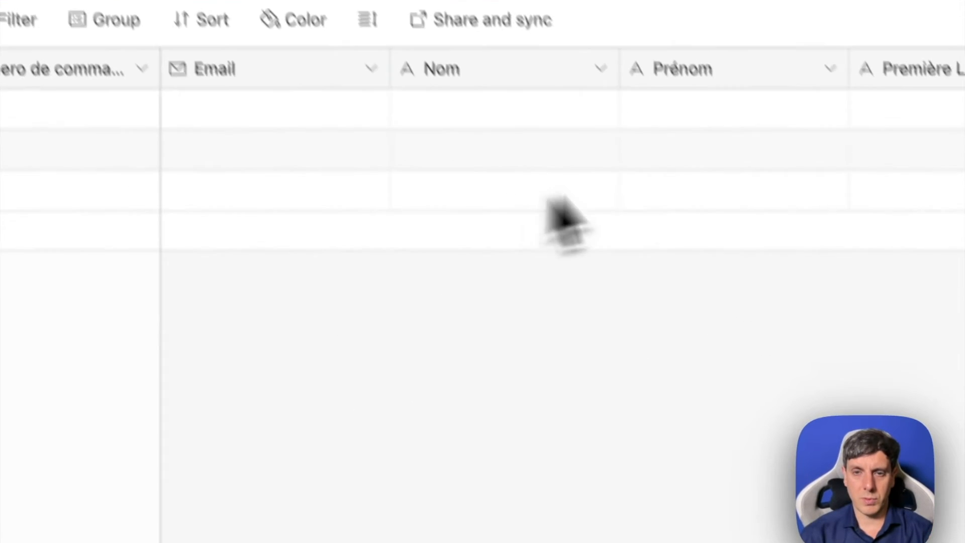
{"action": "right_click", "coordinate": [646, 106]}
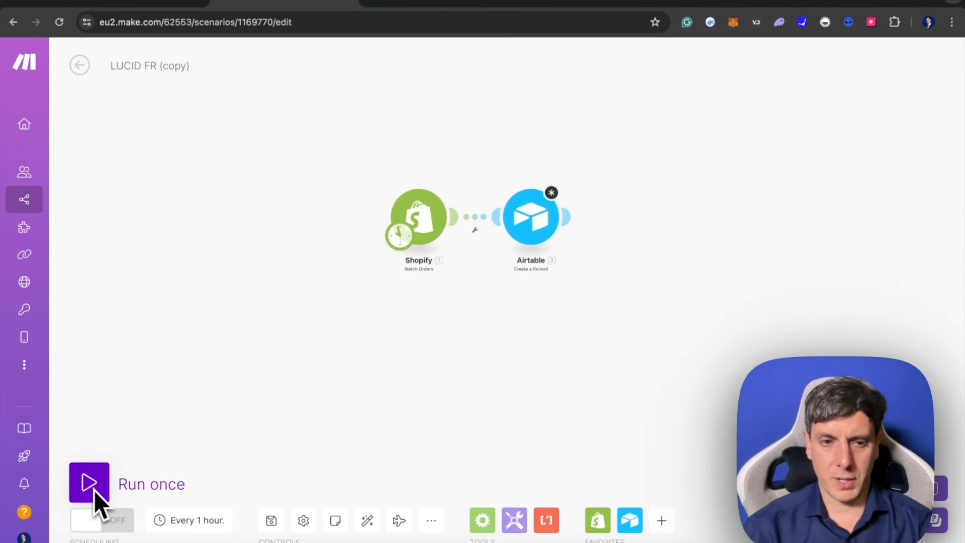
{"action": "left_click", "coordinate": [105, 521]}
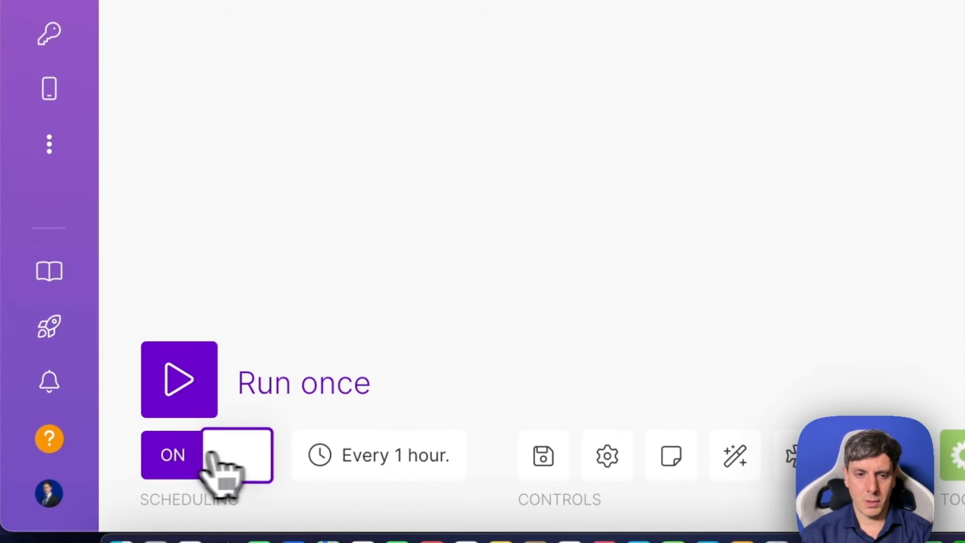
{"action": "left_click", "coordinate": [211, 458]}
{"action": "left_click", "coordinate": [179, 457]}
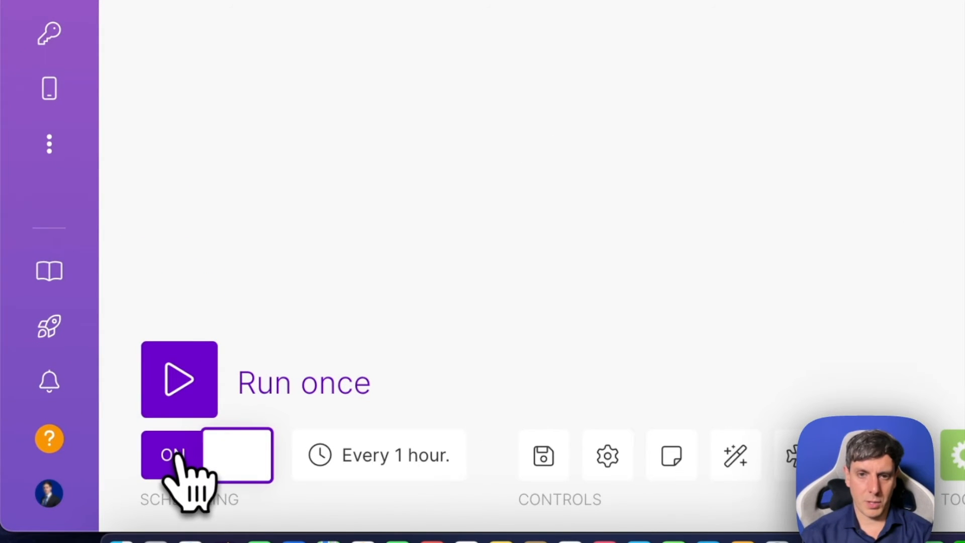
{"action": "left_click", "coordinate": [174, 455]}
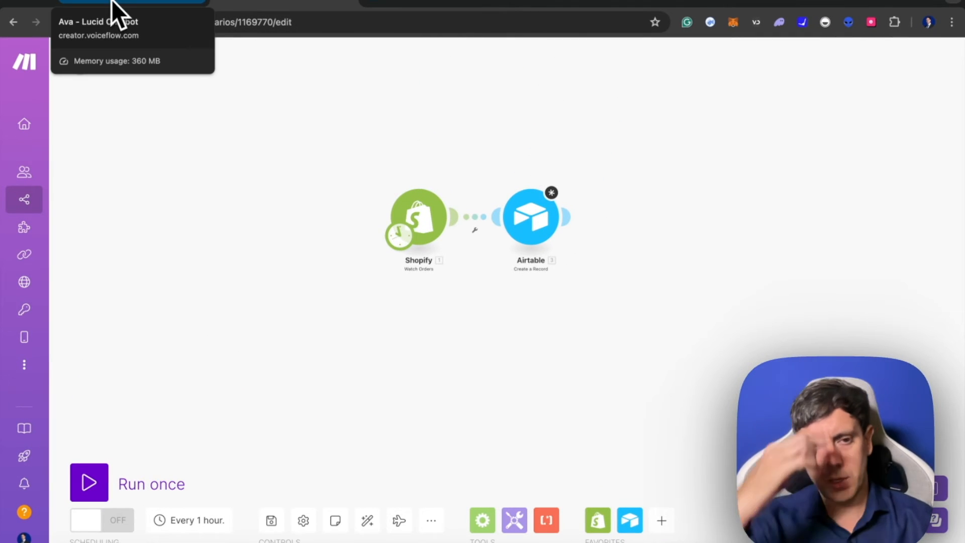
- Switch to Voiceflow and add a text block named Statut de commande in the free area below the product blocks
{"action": "left_click", "coordinate": [113, 8]}
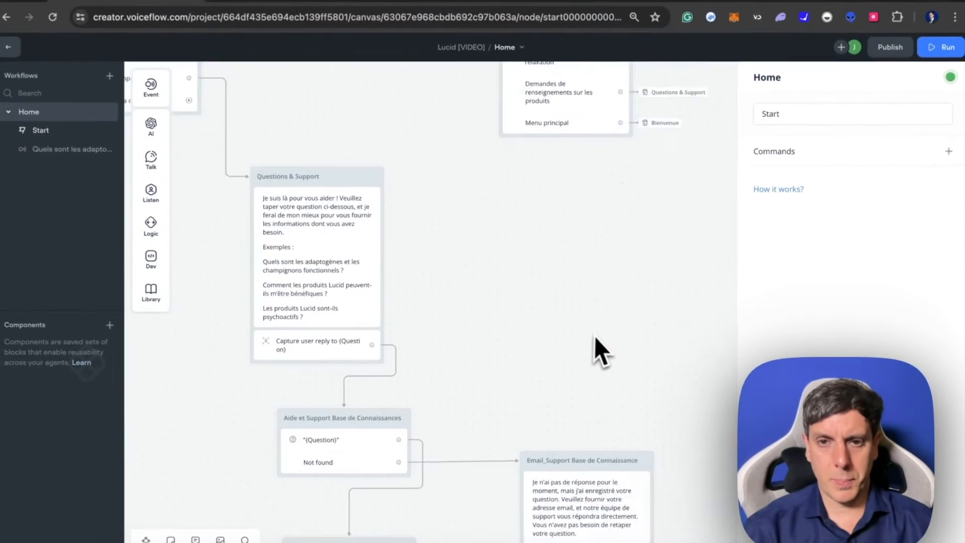
{"action": "scroll", "coordinate": [596, 337], "scroll_direction": "down", "scroll_amount": 10}
{"action": "scroll", "coordinate": [596, 337], "scroll_direction": "up", "scroll_amount": 10}
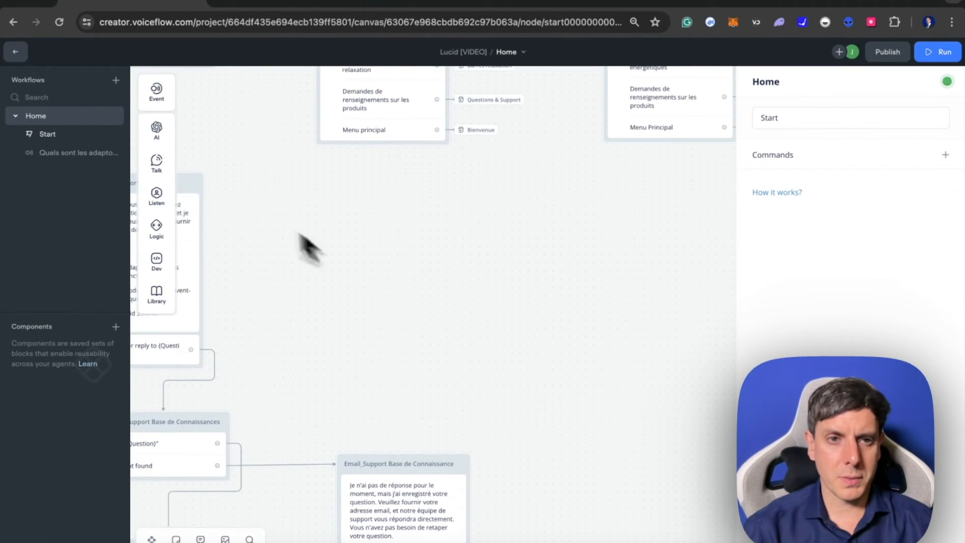
{"action": "mouse_move", "coordinate": [159, 164]}
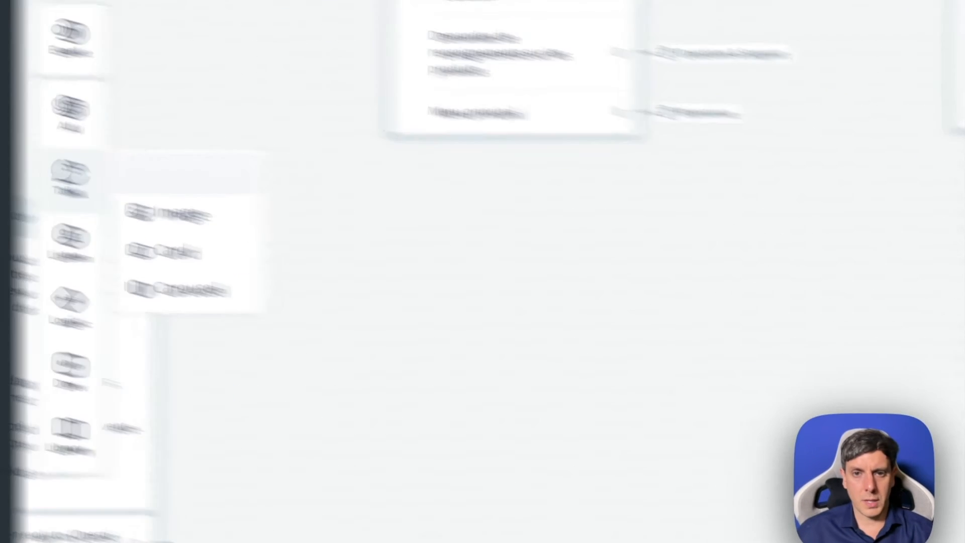
{"action": "left_click_drag", "start_coordinate": [213, 159], "coordinate": [552, 278]}
{"action": "double_click", "coordinate": [375, 301]}
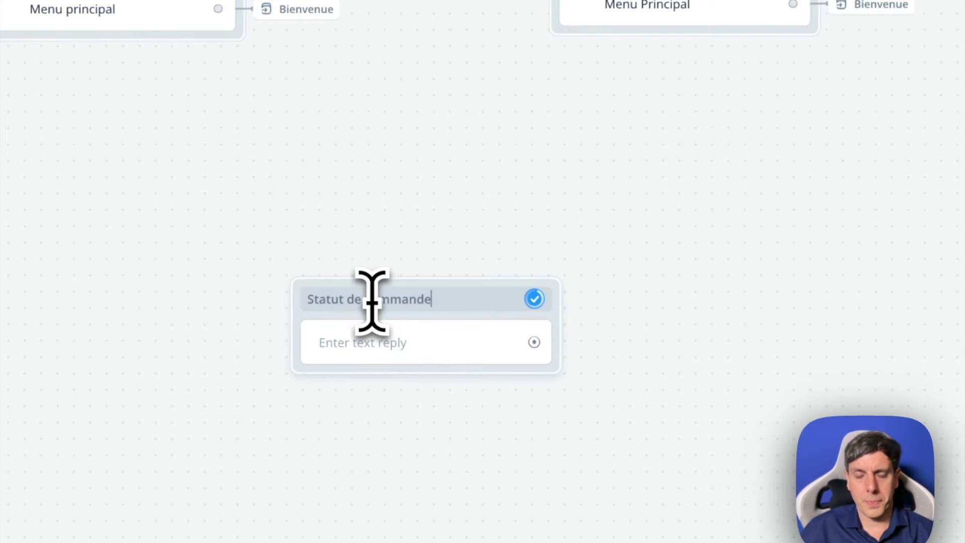
{"action": "left_click", "coordinate": [372, 290]}
- Connect the welcome block's "ma commande" button to the Statut de commande block
{"action": "scroll", "coordinate": [386, 298], "scroll_direction": "left", "scroll_amount": 9}
{"action": "scroll", "coordinate": [386, 297], "scroll_direction": "up", "scroll_amount": 4}
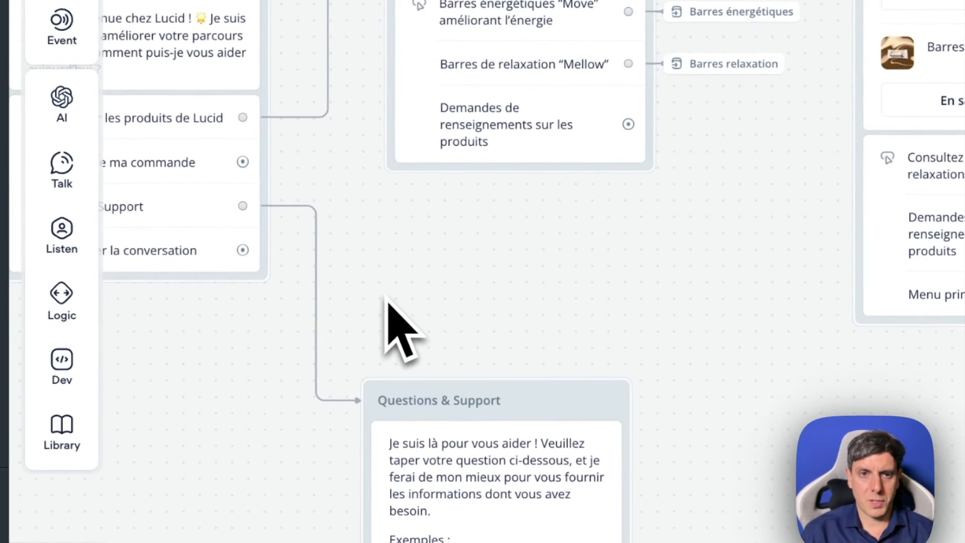
{"action": "left_click_drag", "start_coordinate": [243, 162], "coordinate": [738, 344]}
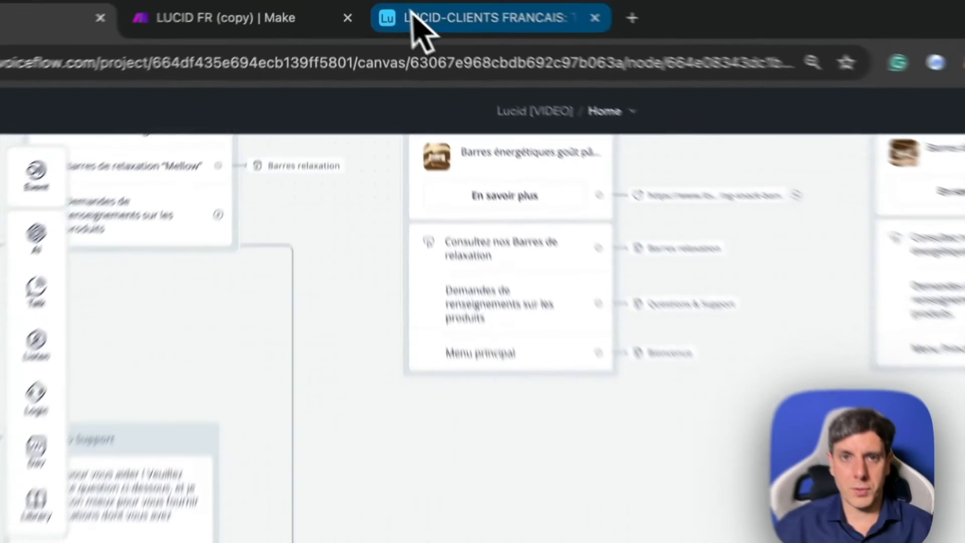
- Review the Airtable table, return to Voiceflow, and enter the Statut de commande message starting "Besoin de vérifier ou de modifier votre commande ?"
{"action": "left_click", "coordinate": [387, 3]}
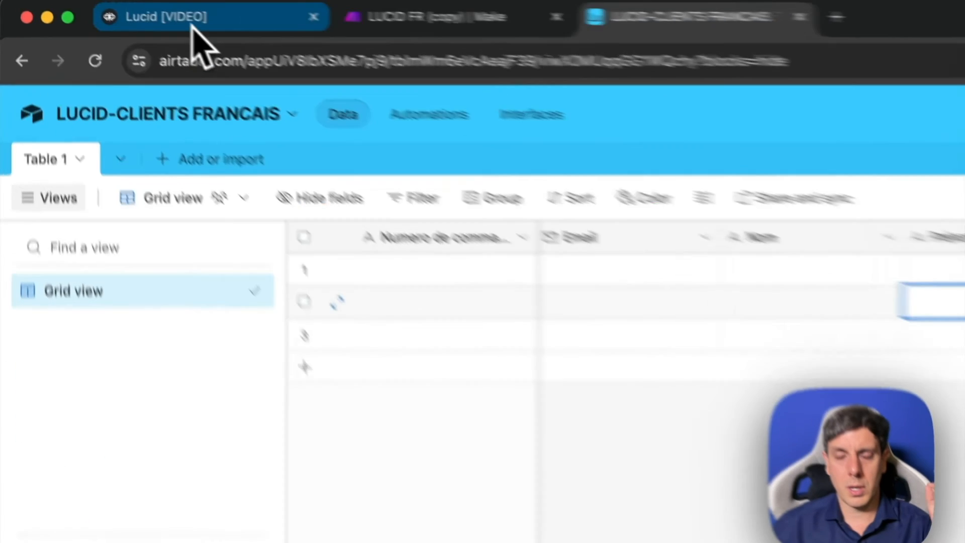
{"action": "left_click", "coordinate": [191, 24]}
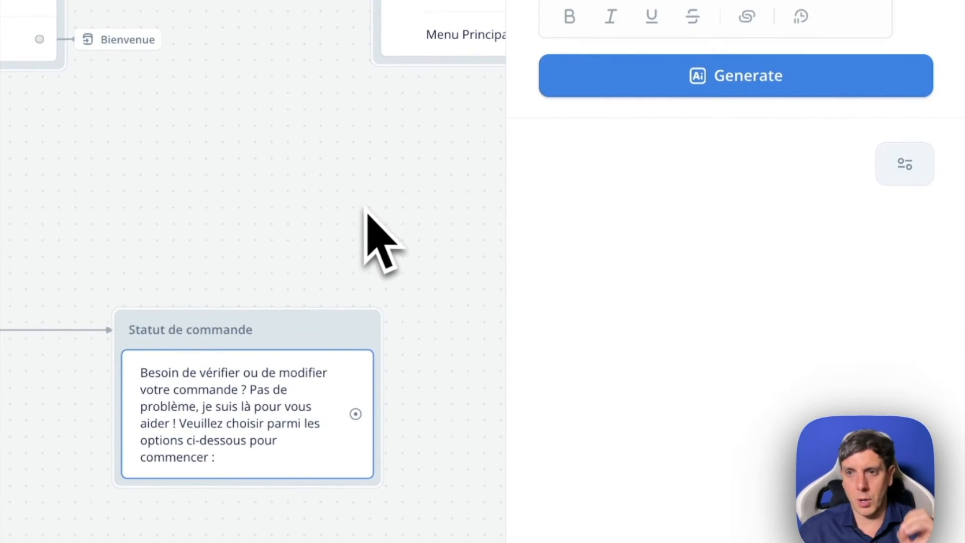
{"action": "left_click", "coordinate": [364, 242]}
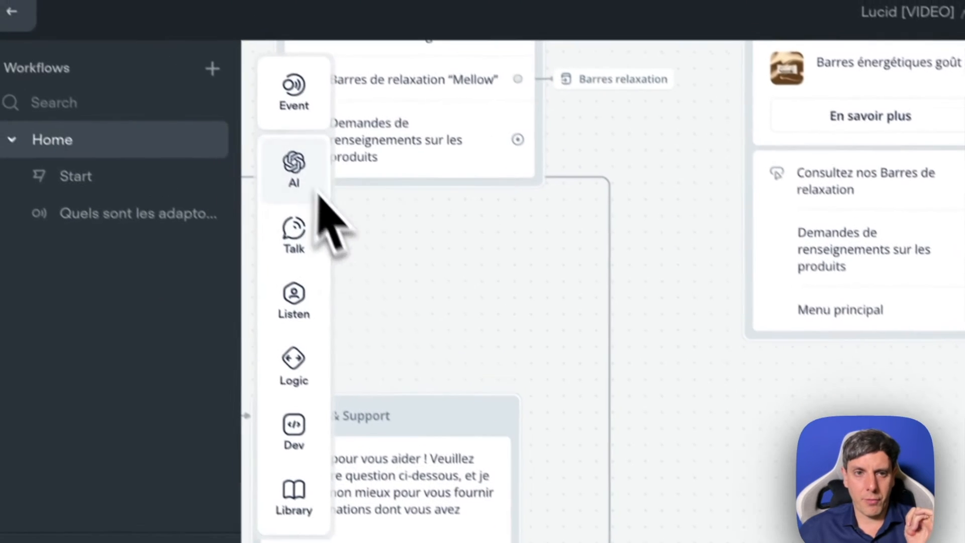
- Add a Buttons step under the Statut de commande message and label its first button "Vérifier le statut de votre commande"
{"action": "mouse_move", "coordinate": [309, 320]}
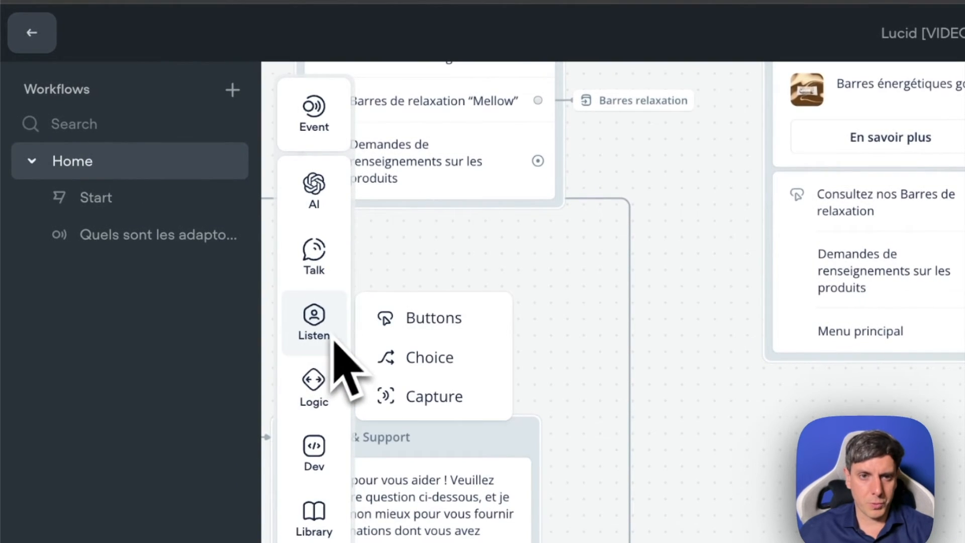
{"action": "left_click_drag", "start_coordinate": [390, 304], "coordinate": [377, 518]}
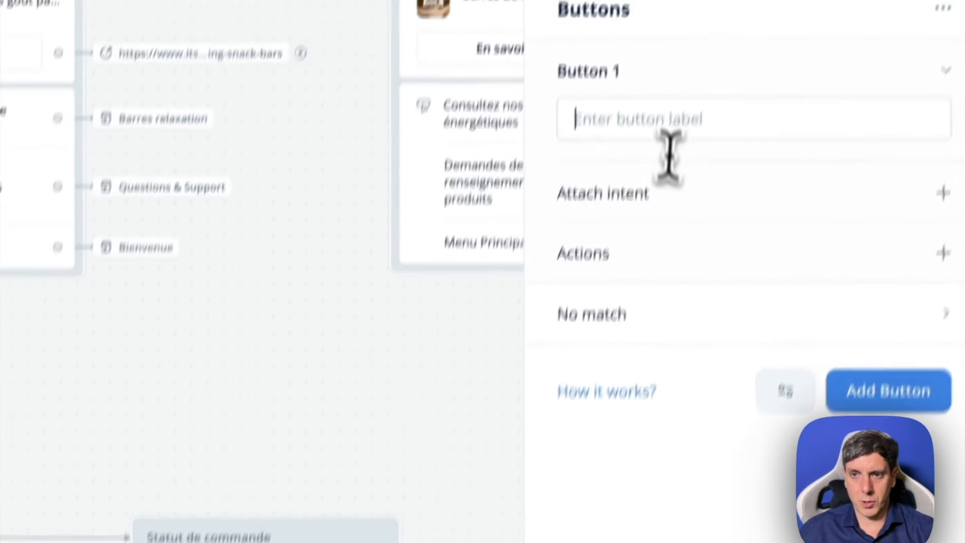
{"action": "type", "text": "Vérifier le statut de votre commande"}
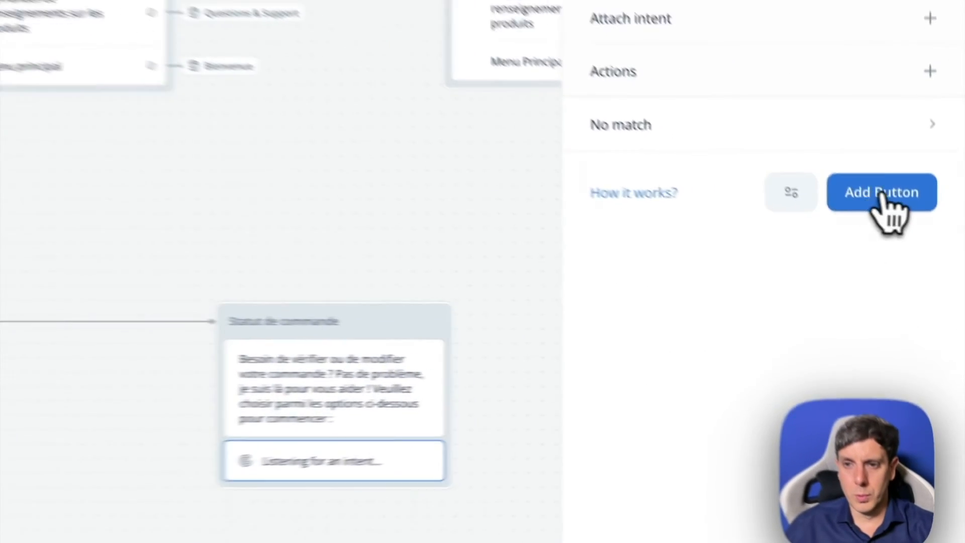
- Add a second button labelled "Changer votre commande" to the Statut de commande block
{"action": "left_click", "coordinate": [918, 276]}
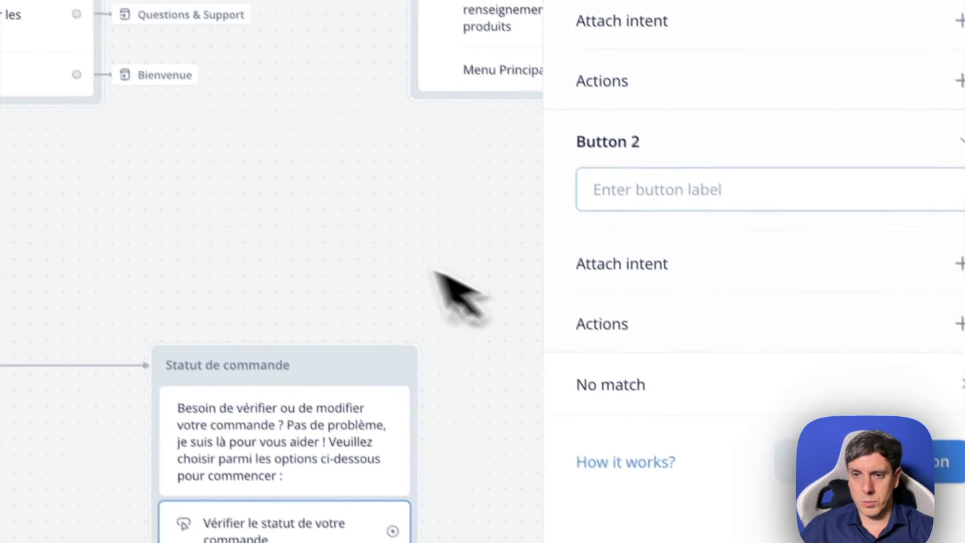
{"action": "left_click", "coordinate": [619, 187]}
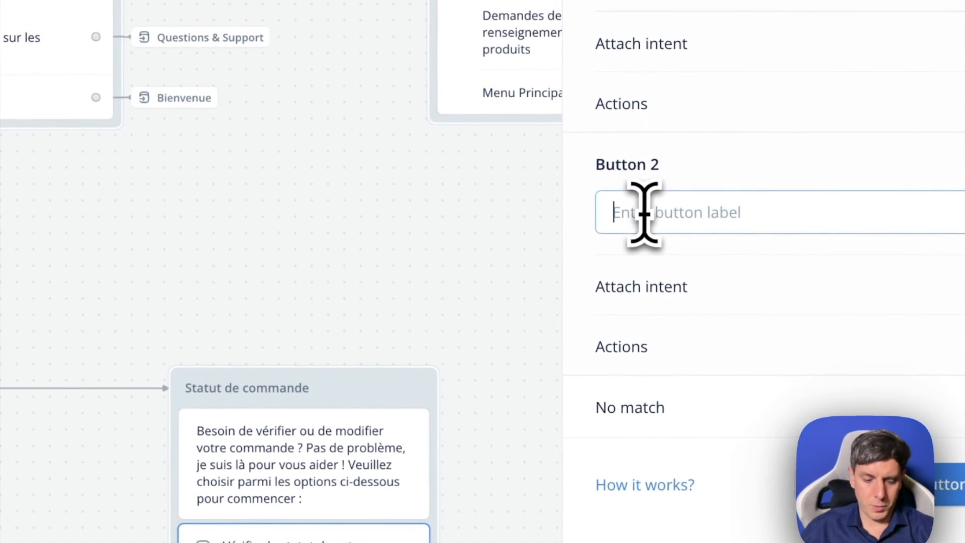
{"action": "type", "text": "Changer votre commande"}
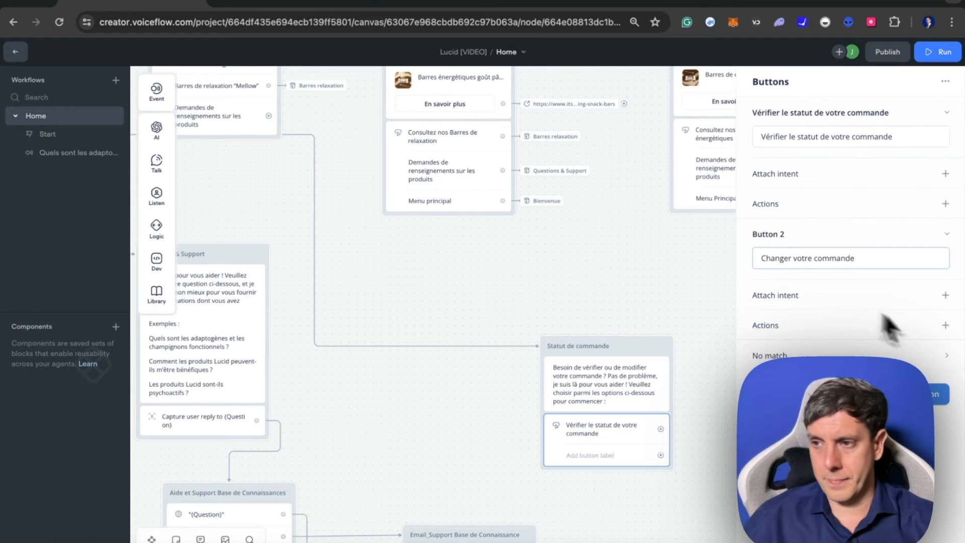
- Add an empty third button and ask ChatGPT to translate the pasted text into French
{"action": "left_click", "coordinate": [930, 394]}
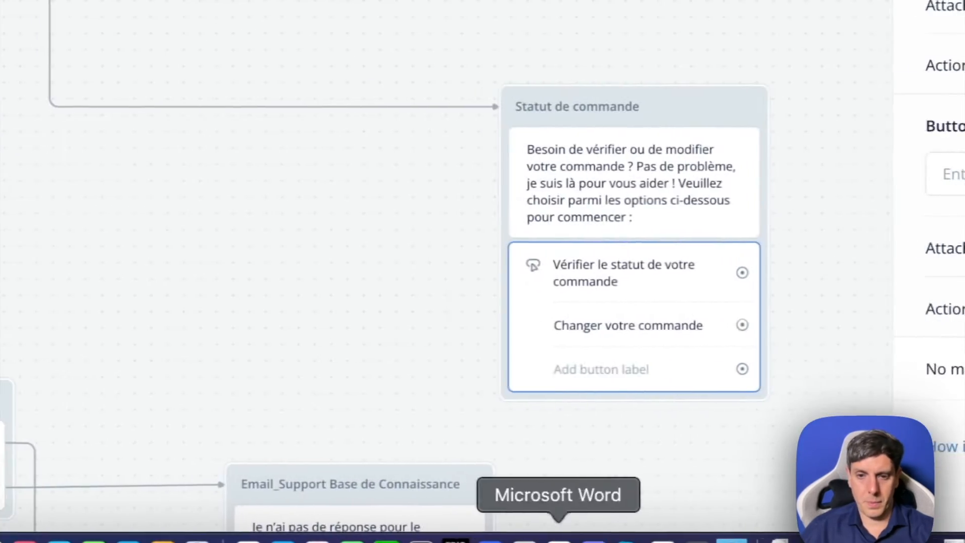
{"action": "left_click", "coordinate": [568, 538]}
{"action": "left_click", "coordinate": [366, 495]}
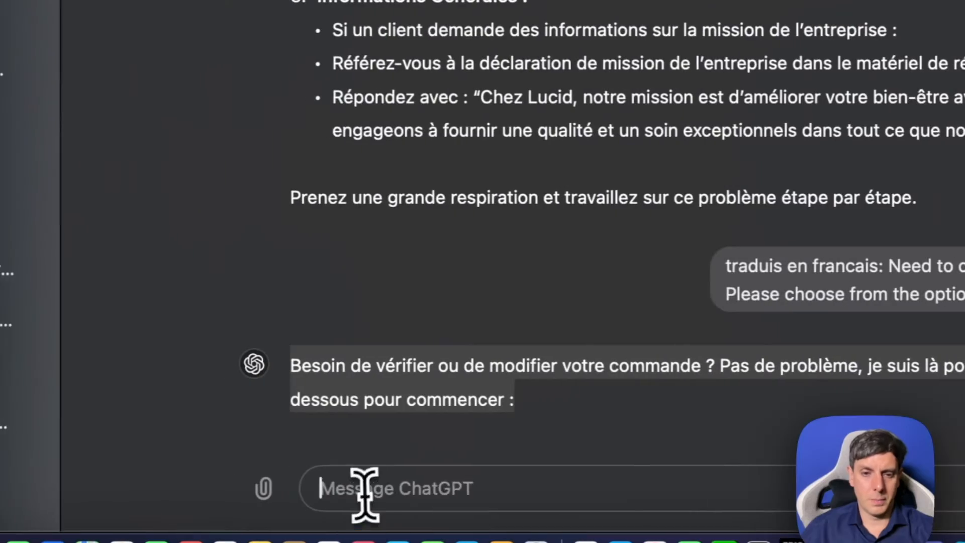
{"action": "type", "text": "Report Issue"}
{"action": "type", "text": "en faan"}
{"action": "key", "text": "Return"}
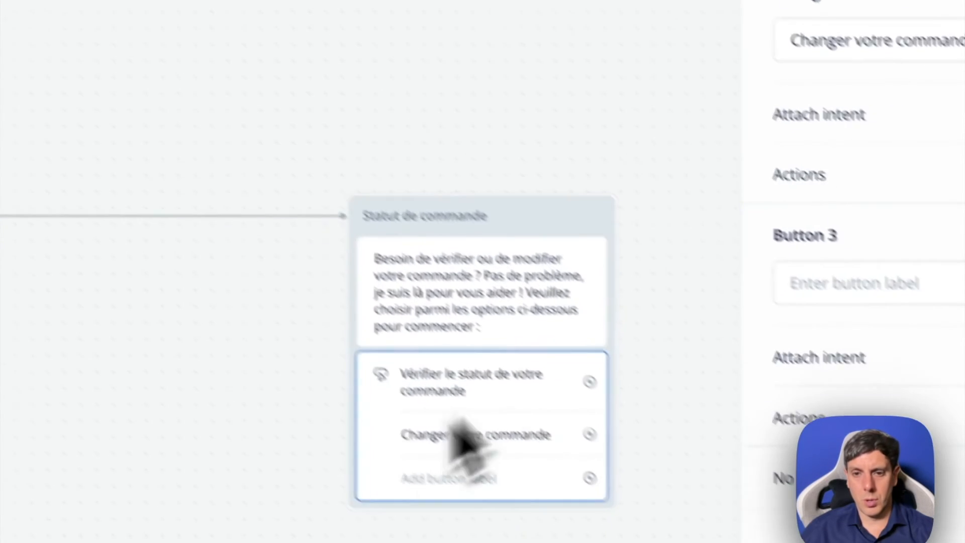
- Return to Voiceflow, label the third button "Signaler un problème", and collapse its settings
{"action": "left_click", "coordinate": [453, 478]}
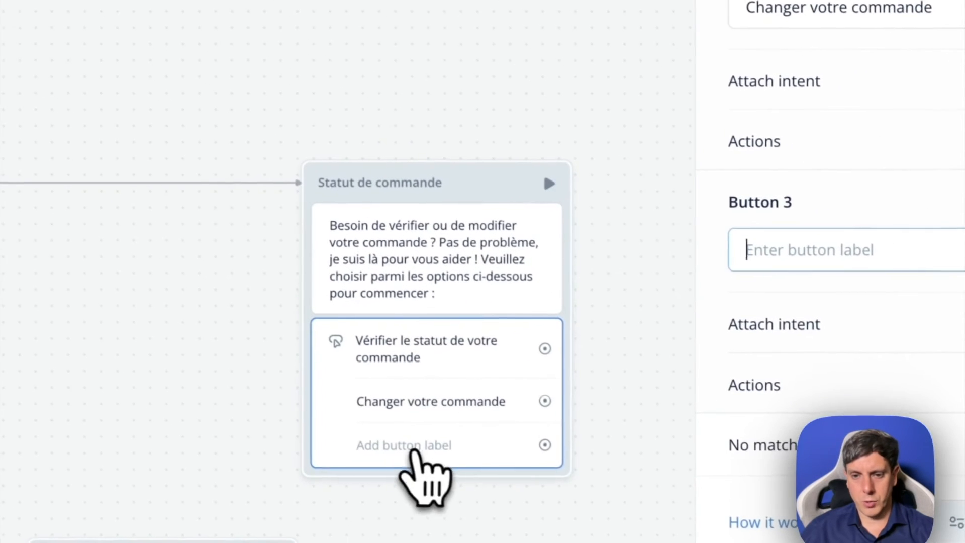
{"action": "type", "text": "Signaler un problème"}
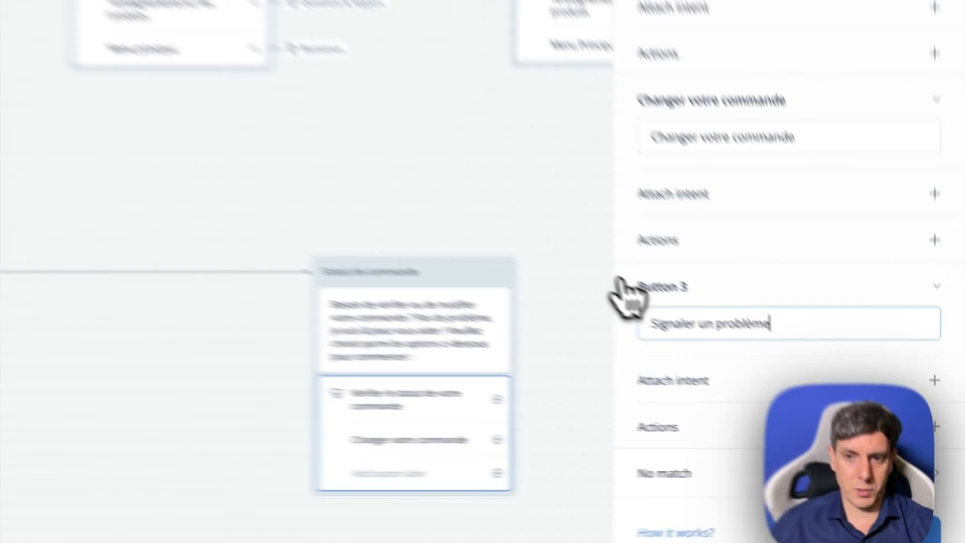
{"action": "left_click", "coordinate": [756, 357]}
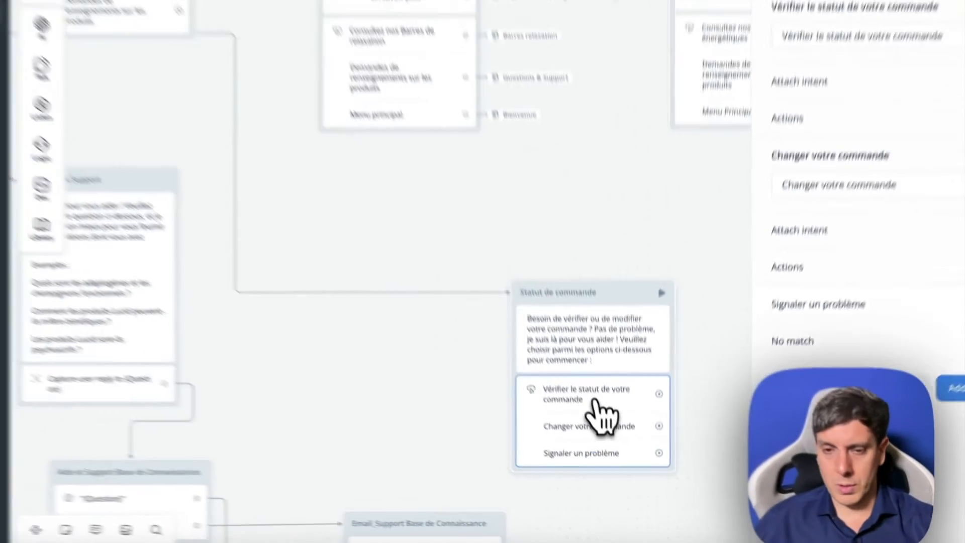
- Add a text block beside the Statut de commande block and name it "Vérification Email Commande"
{"action": "scroll", "coordinate": [595, 401], "scroll_direction": "right", "scroll_amount": 4}
{"action": "scroll", "coordinate": [596, 400], "scroll_direction": "left", "scroll_amount": 1}
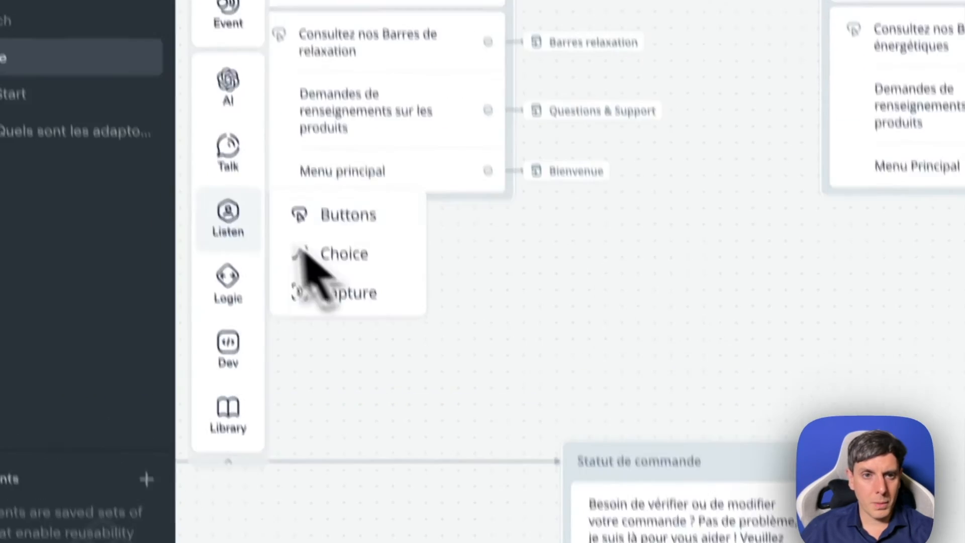
{"action": "mouse_move", "coordinate": [36, 154]}
{"action": "left_click_drag", "start_coordinate": [132, 152], "coordinate": [627, 264]}
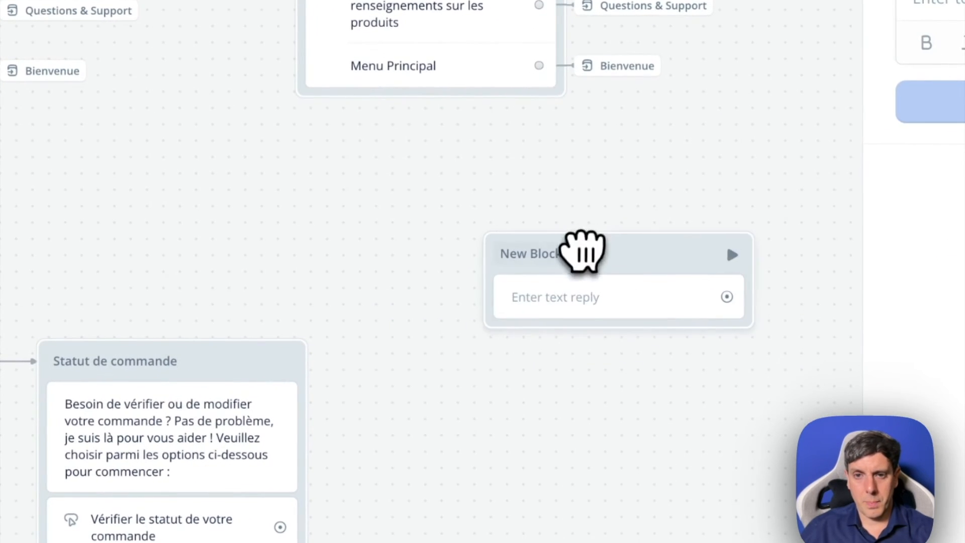
{"action": "double_click", "coordinate": [573, 253]}
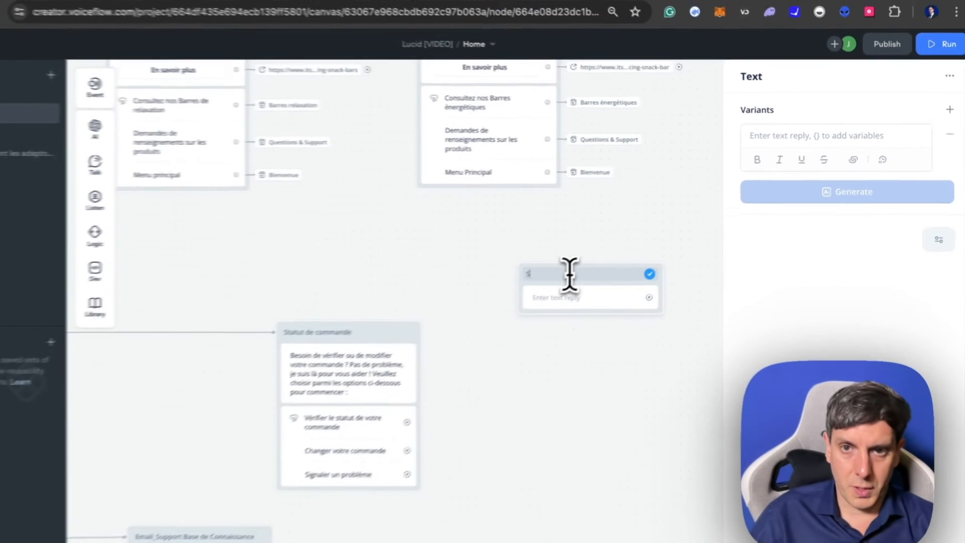
{"action": "type", "text": "Sais"}
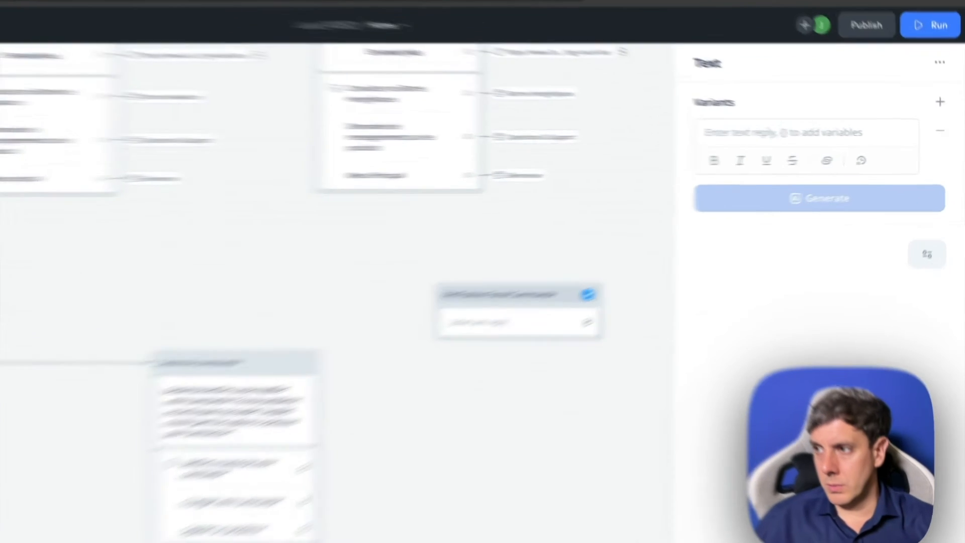
{"action": "key", "text": "Return"}
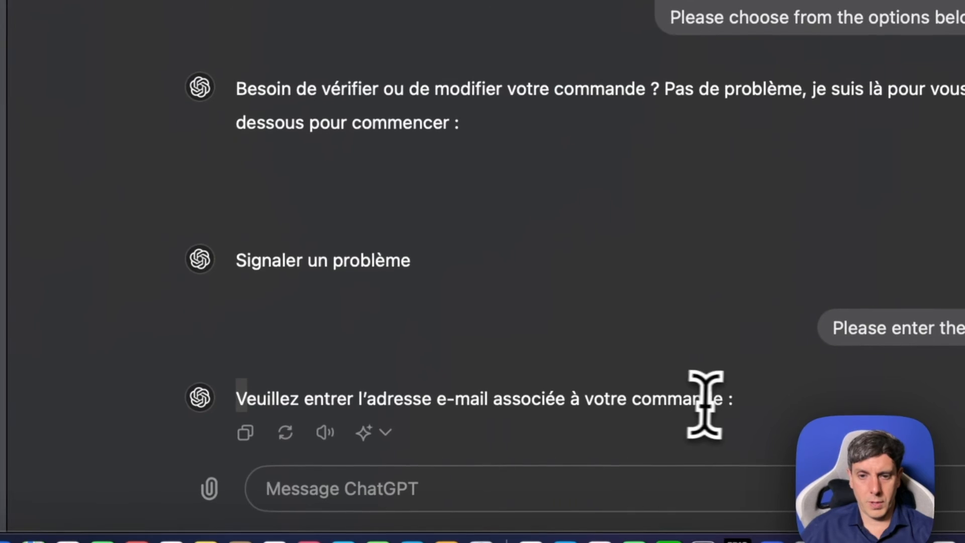
- Copy the translated prompt "Veuillez entrer l'adresse e-mail associée à votre commande :" from ChatGPT into the Vérification Email Commande text
{"action": "left_click_drag", "start_coordinate": [724, 399], "coordinate": [242, 397]}
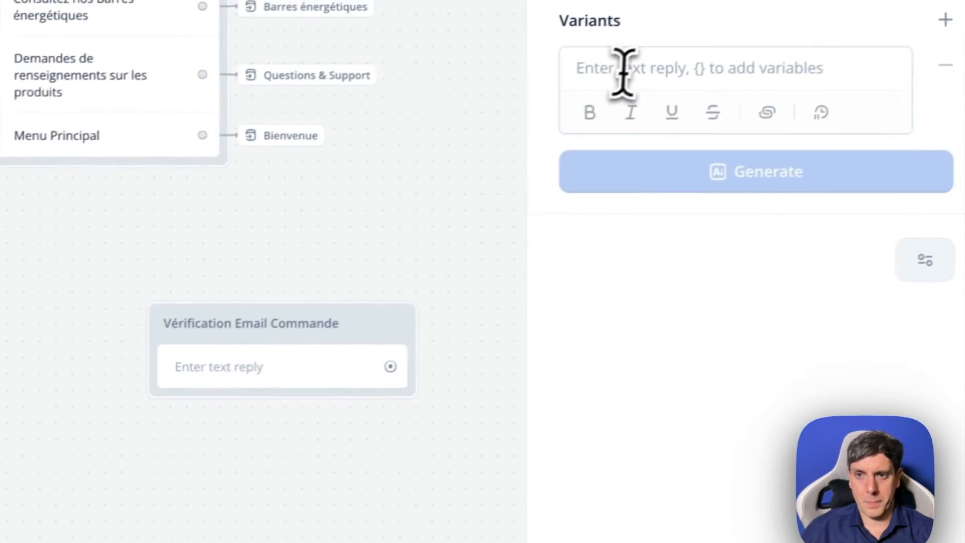
{"action": "left_click", "coordinate": [625, 71]}
{"action": "type", "text": "Veuillez entrer l’adresse e-mail associée à votre commande :"}
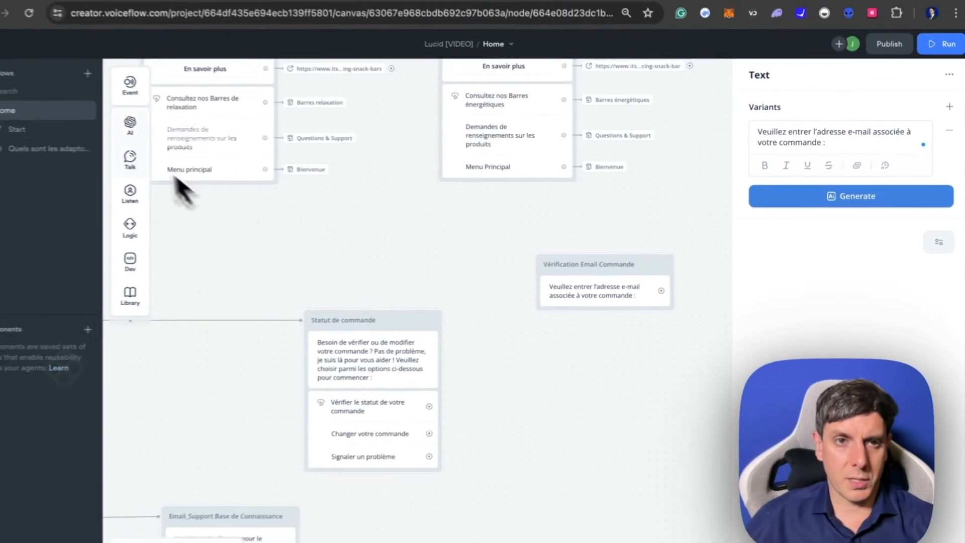
{"action": "mouse_move", "coordinate": [158, 161]}
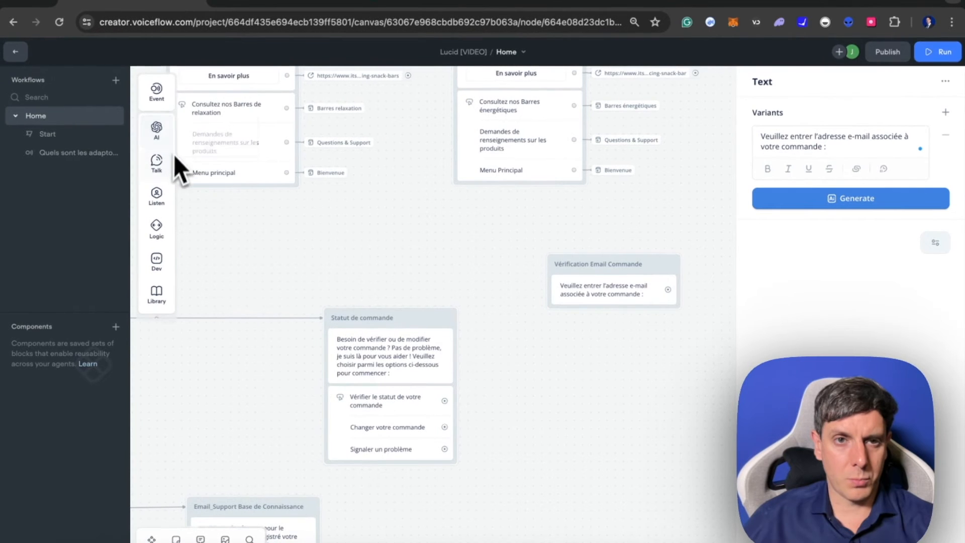
{"action": "mouse_move", "coordinate": [165, 129]}
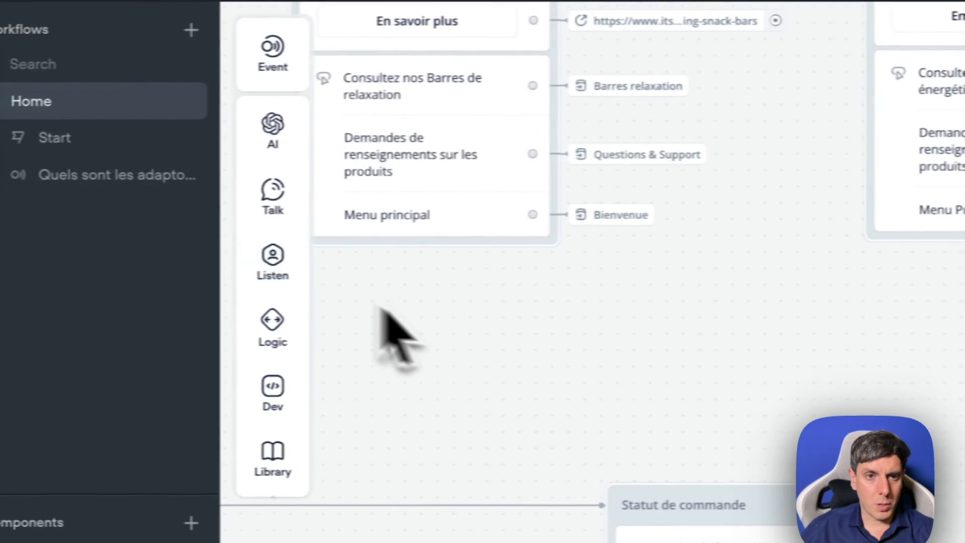
- Add a capture step to the Vérification Email Commande block and store the entire user reply in a new variable named "Email_V1"
{"action": "mouse_move", "coordinate": [390, 271]}
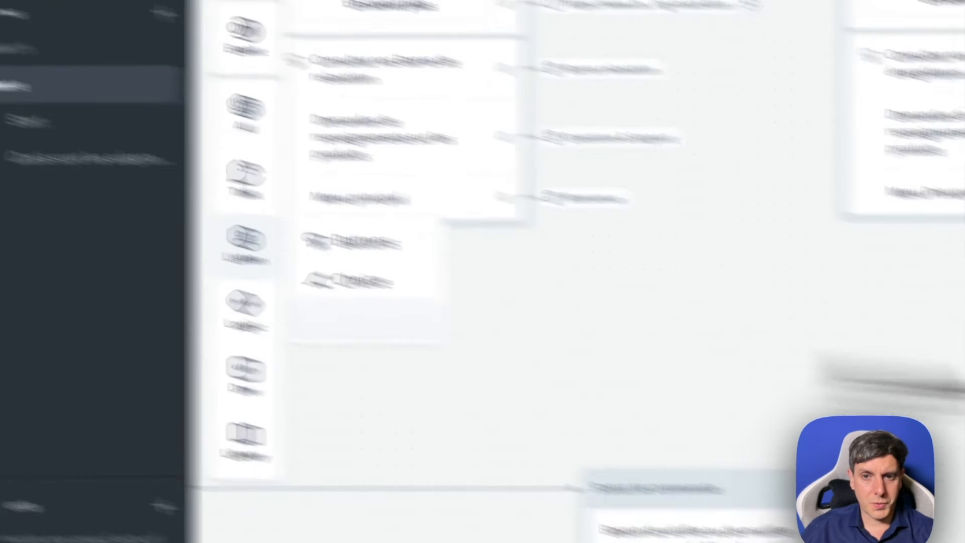
{"action": "left_click_drag", "start_coordinate": [925, 374], "coordinate": [747, 366]}
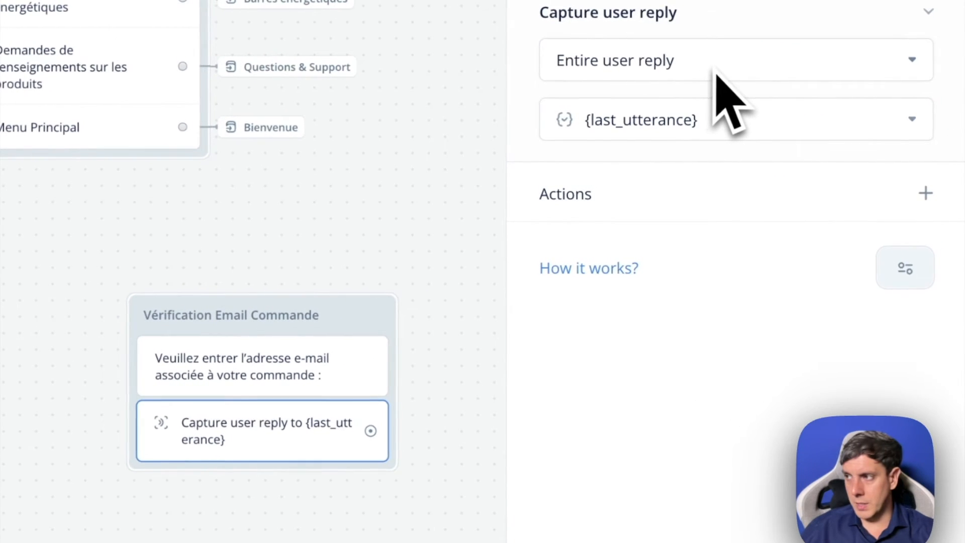
{"action": "left_click", "coordinate": [717, 128]}
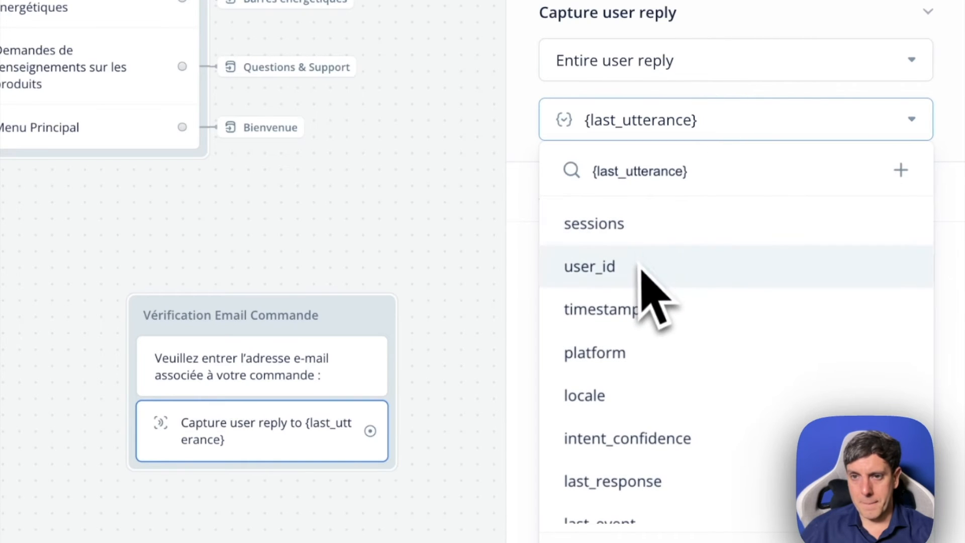
{"action": "left_click", "coordinate": [693, 497]}
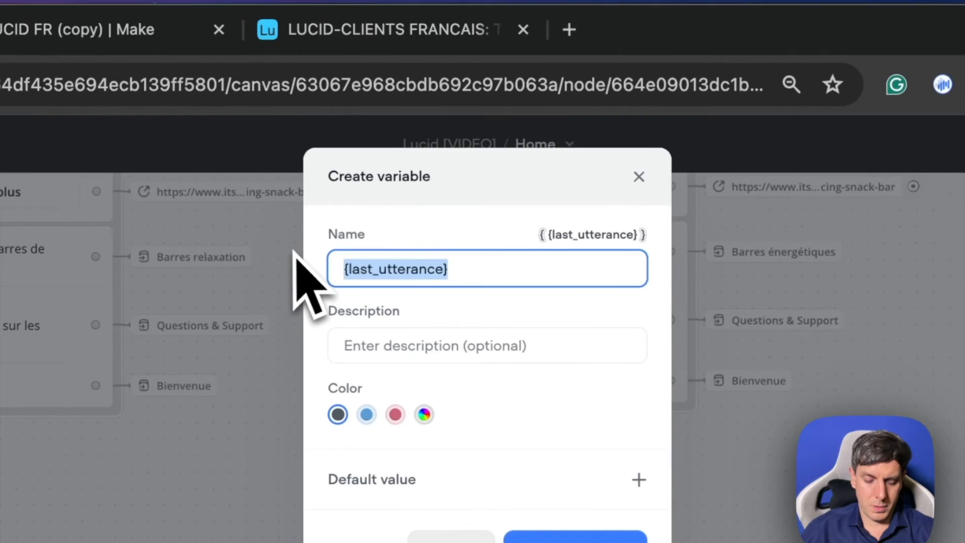
{"action": "type", "text": "Email"}
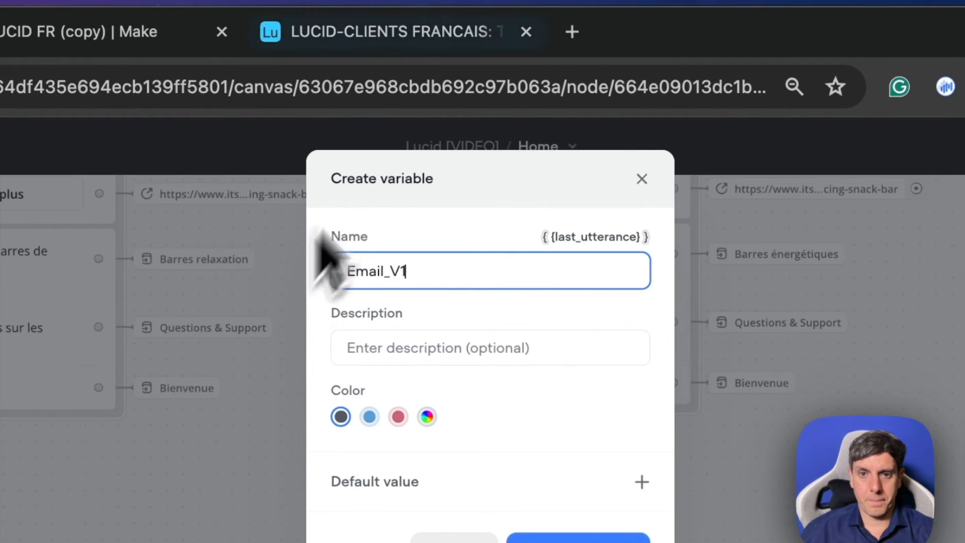
{"action": "type", "text": "_V1"}
{"action": "left_click", "coordinate": [578, 539]}
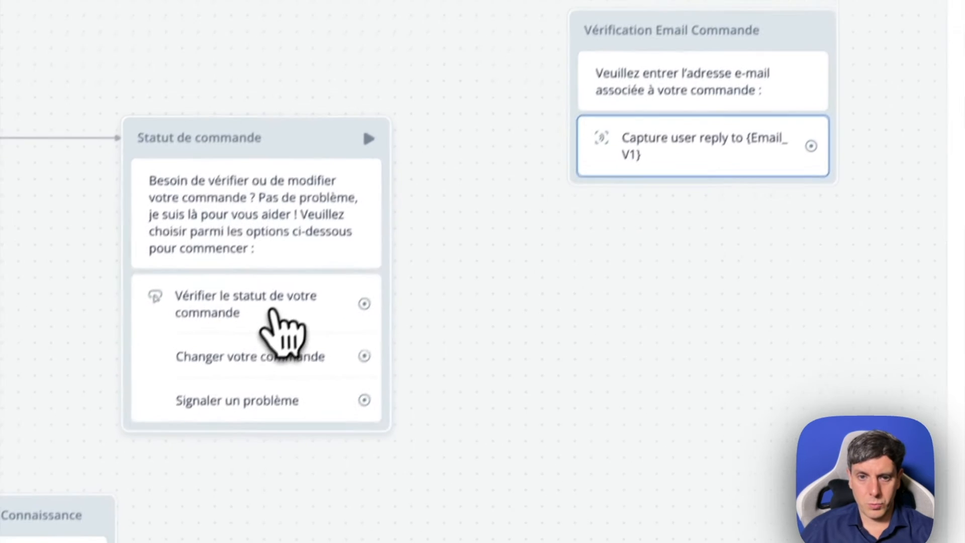
- Give the "Vérifier le statut de votre commande" button a Go to Block action targeting Vérification Email Commande
{"action": "left_click", "coordinate": [201, 421]}
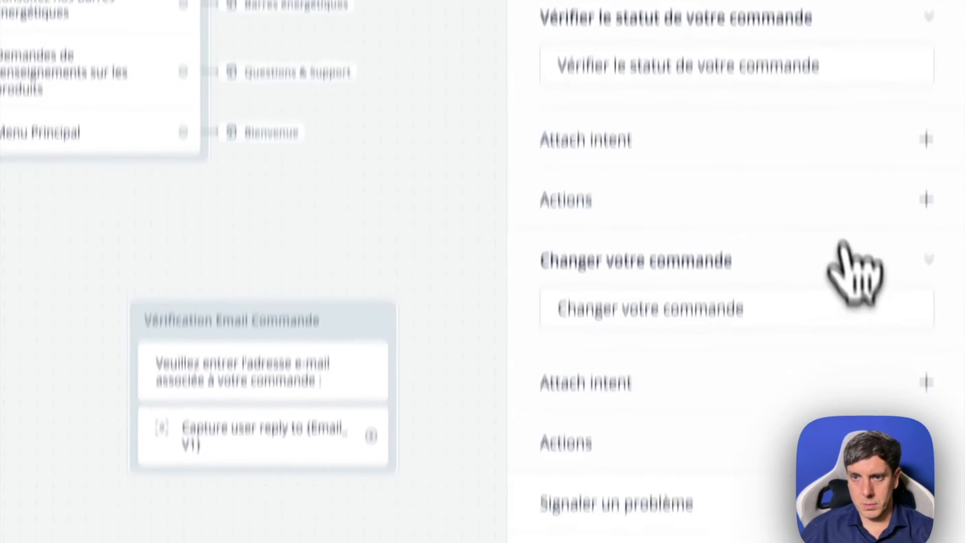
{"action": "left_click", "coordinate": [925, 324]}
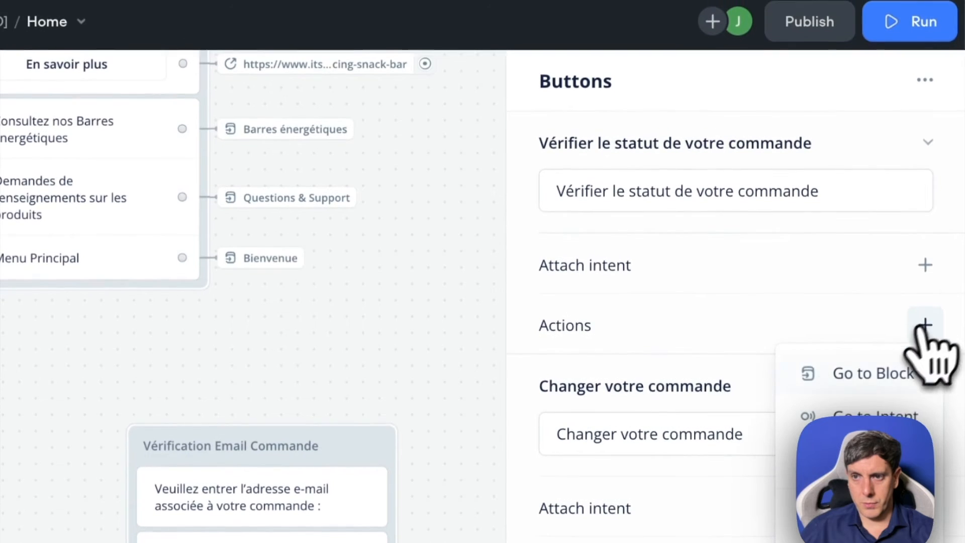
{"action": "left_click", "coordinate": [904, 387]}
{"action": "mouse_move", "coordinate": [626, 296]}
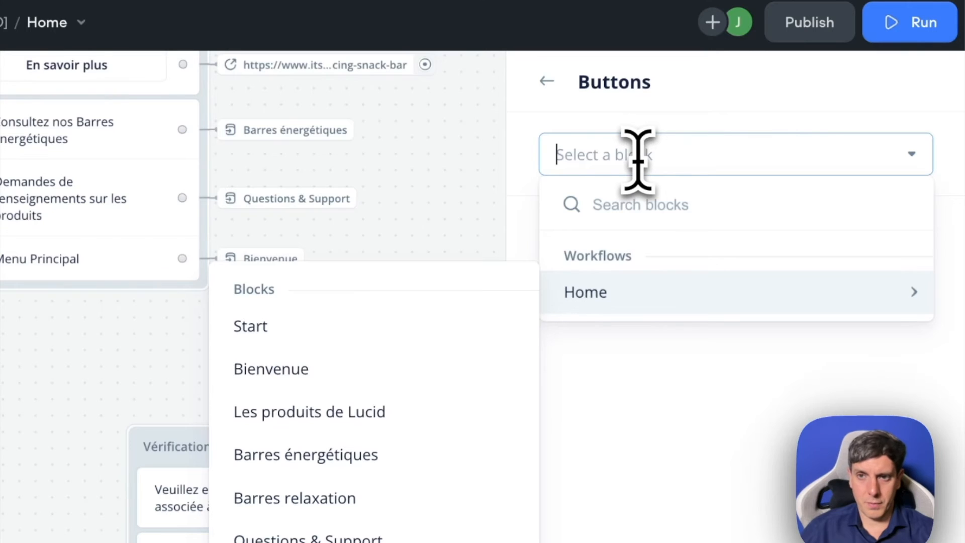
{"action": "type", "text": "v"}
{"action": "key", "text": "BackSpace"}
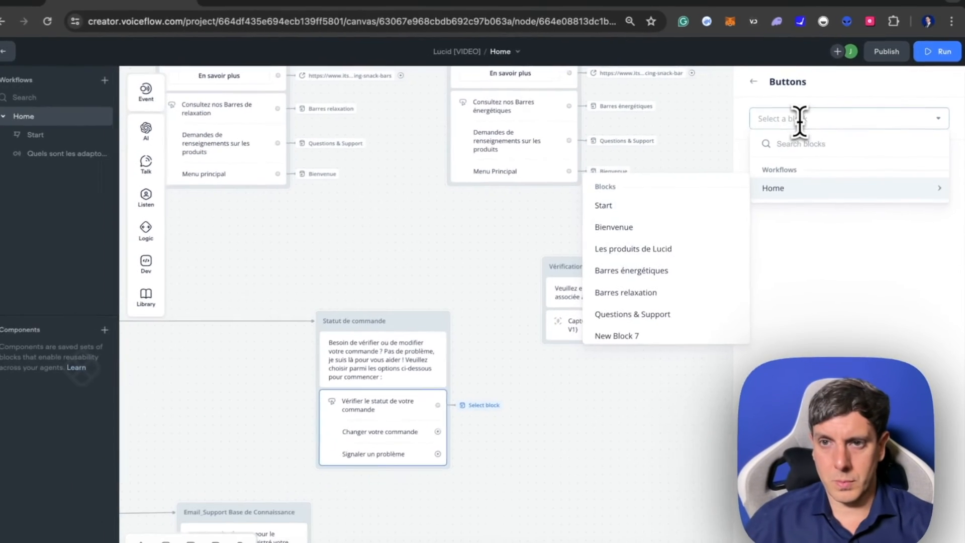
{"action": "scroll", "coordinate": [342, 498], "scroll_direction": "down", "scroll_amount": 3}
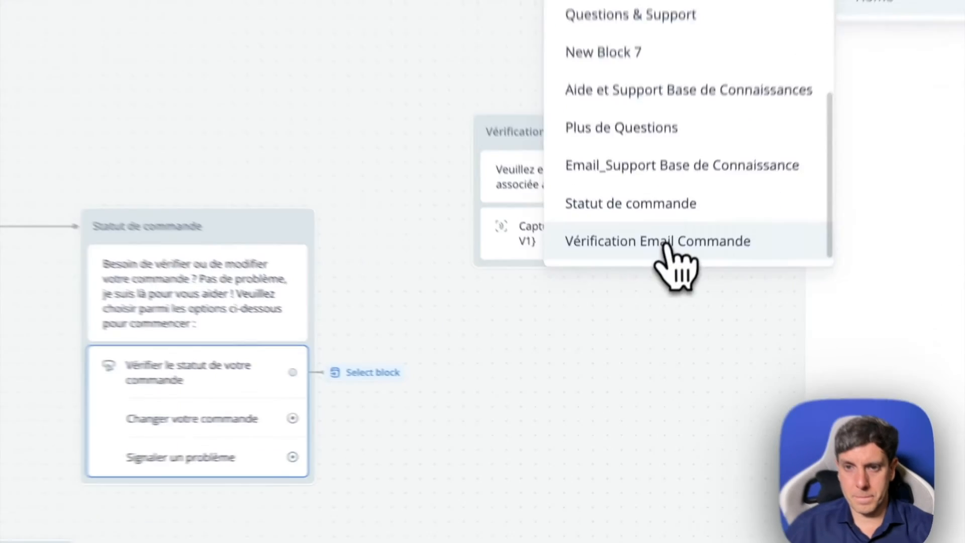
{"action": "left_click", "coordinate": [668, 245]}
- Give the "Changer votre commande" button a Go to Block action targeting Vérification Email Commande
{"action": "left_click", "coordinate": [245, 421]}
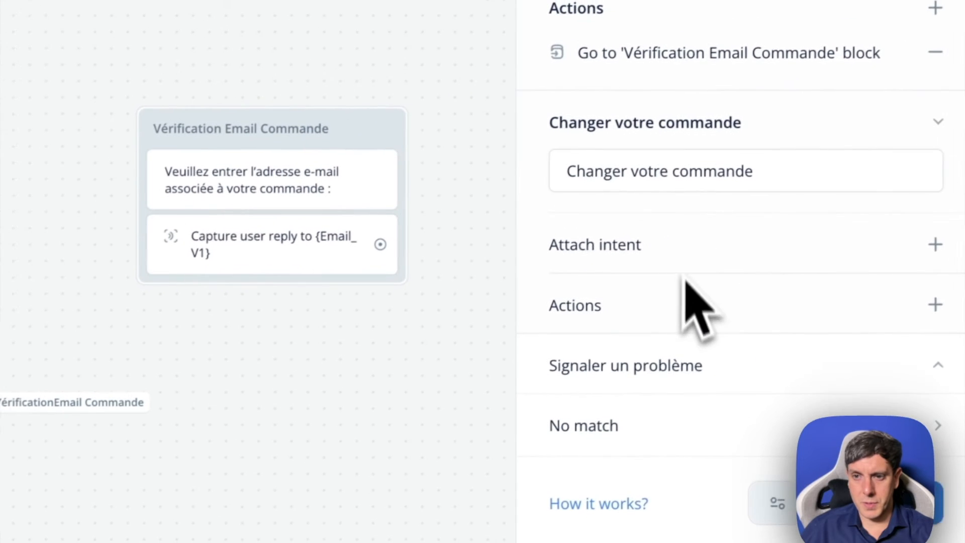
{"action": "left_click", "coordinate": [934, 305]}
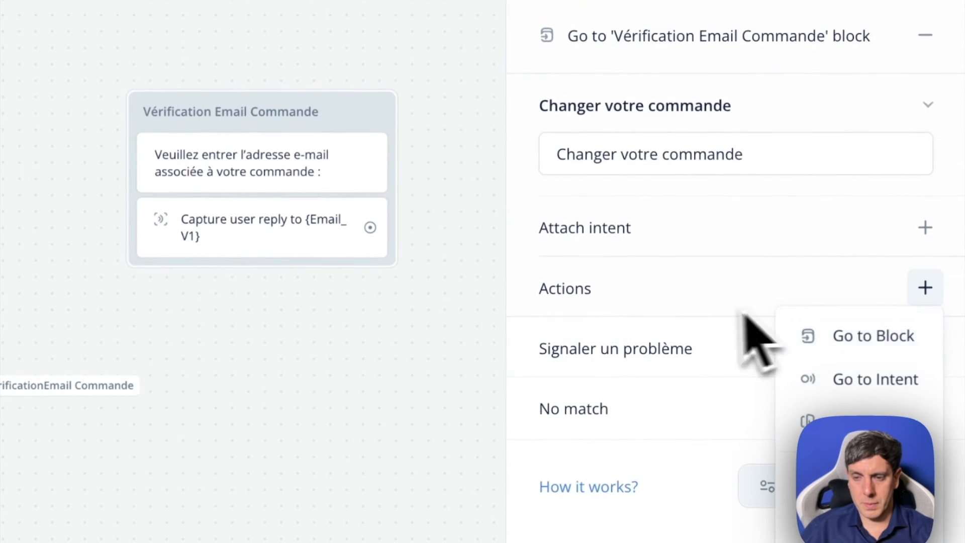
{"action": "left_click", "coordinate": [891, 346]}
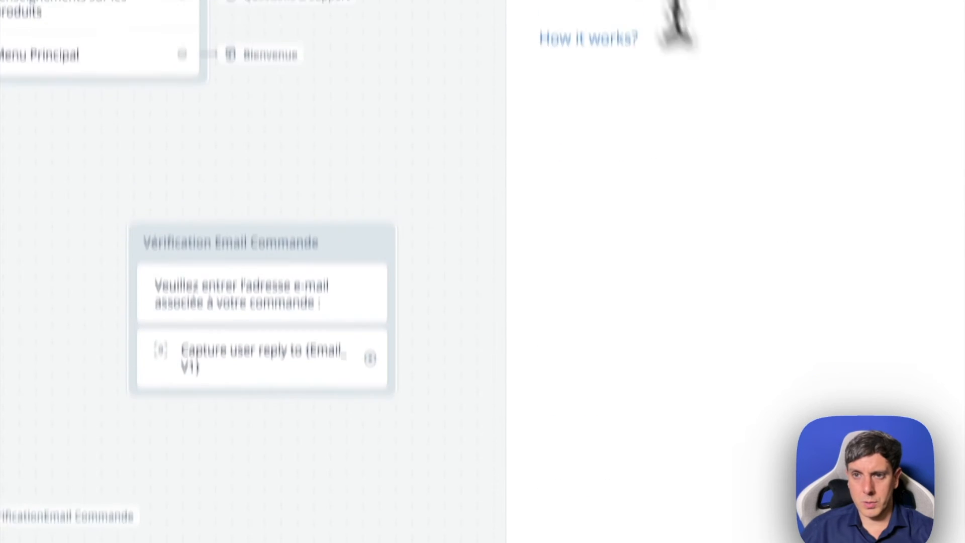
{"action": "left_click", "coordinate": [670, 61]}
{"action": "mouse_move", "coordinate": [662, 181]}
{"action": "scroll", "coordinate": [357, 436], "scroll_direction": "down", "scroll_amount": 4}
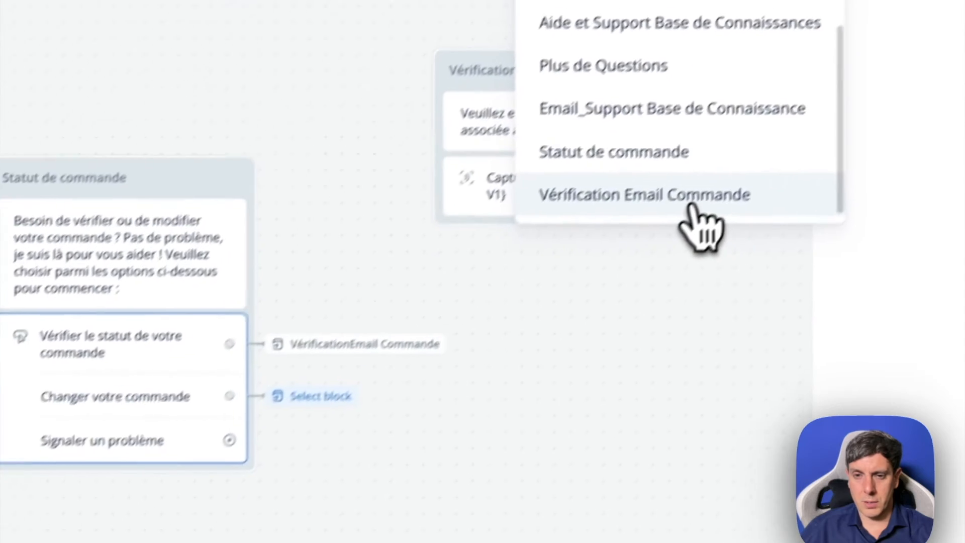
{"action": "left_click", "coordinate": [372, 481]}
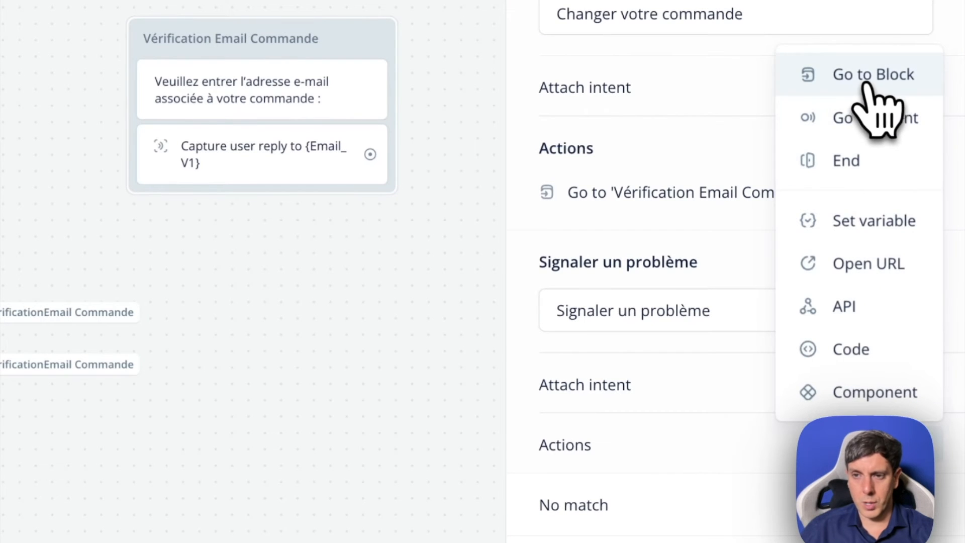
- Give the "Signaler un problème" button a Go to Block action targeting Vérification Email Commande
{"action": "left_click", "coordinate": [872, 75]}
{"action": "mouse_move", "coordinate": [631, 194]}
{"action": "scroll", "coordinate": [427, 420], "scroll_direction": "down", "scroll_amount": 5}
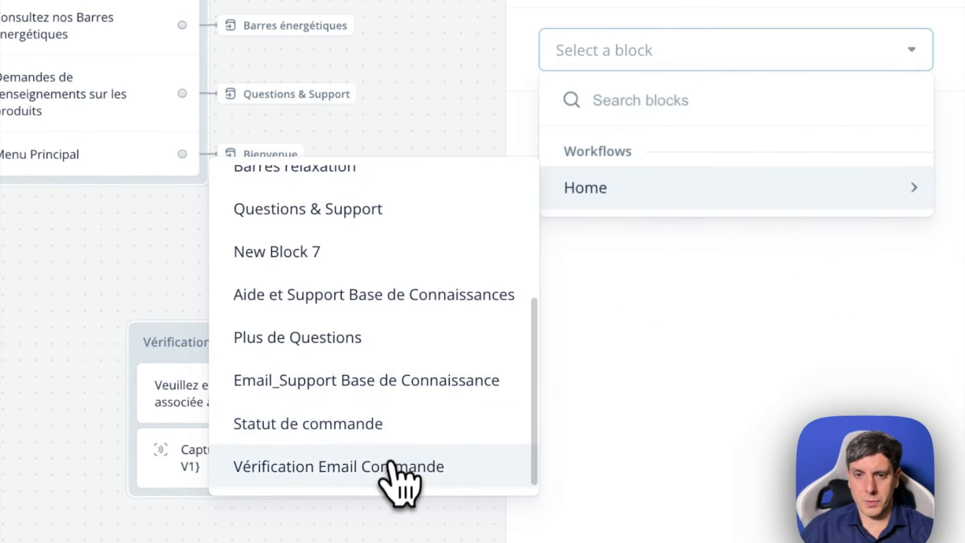
{"action": "left_click", "coordinate": [400, 467]}
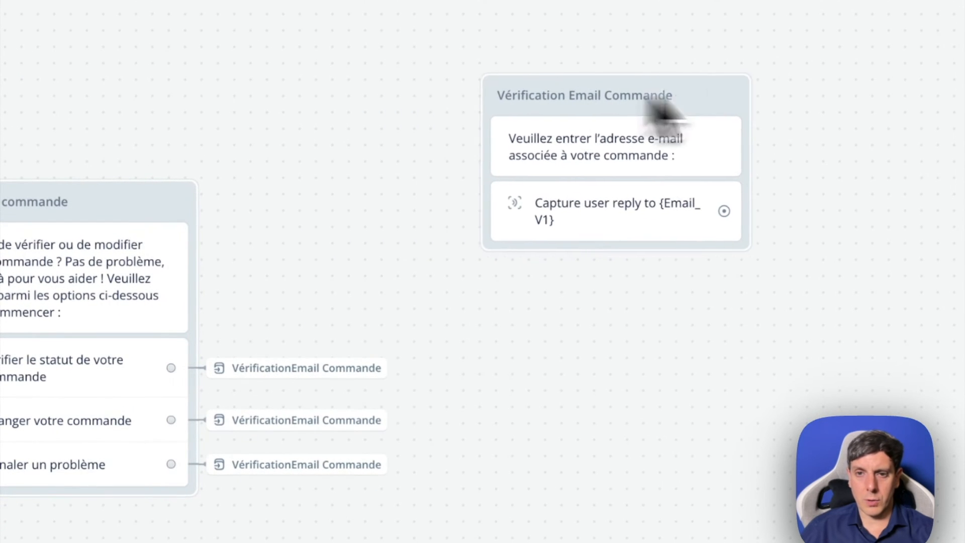
- Move the Vérification Email Commande block down so it sits level with the Statut de commande block
{"action": "left_click_drag", "start_coordinate": [699, 96], "coordinate": [688, 241]}
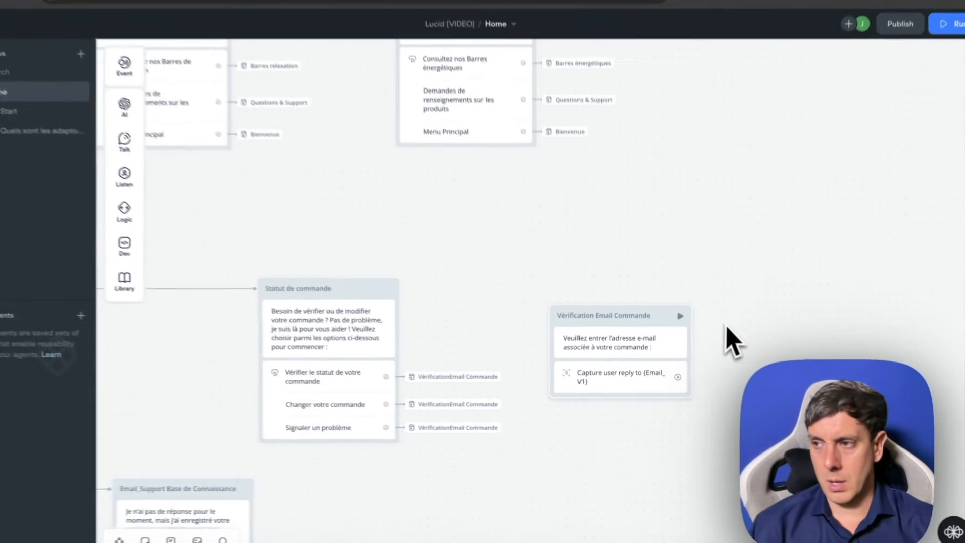
{"action": "scroll", "coordinate": [725, 325], "scroll_direction": "right", "scroll_amount": 3}
{"action": "scroll", "coordinate": [725, 326], "scroll_direction": "up", "scroll_amount": 1}
{"action": "scroll", "coordinate": [725, 326], "scroll_direction": "down", "scroll_amount": 1}
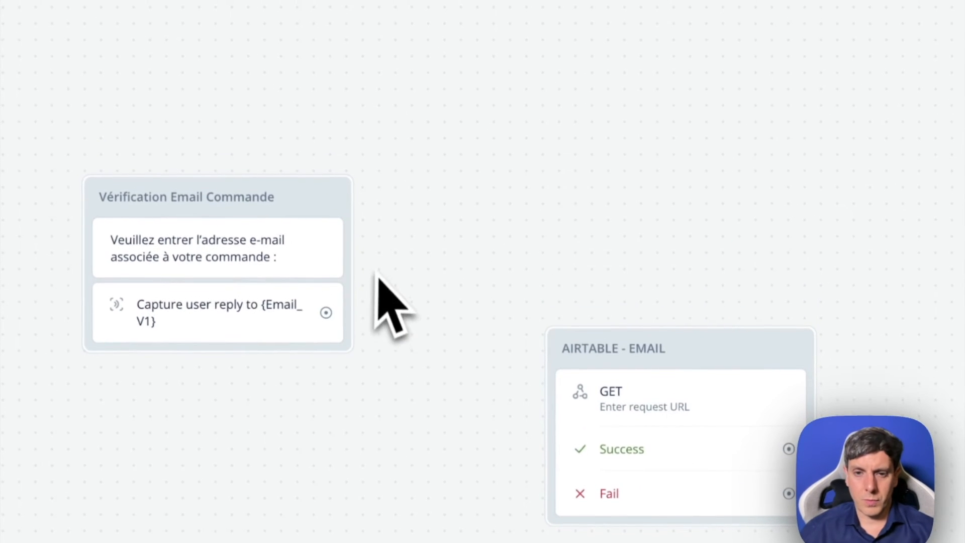
- Add a text block above the AIRTABLE - EMAIL block and name it "EMAIL NOK"
{"action": "mouse_move", "coordinate": [289, 211]}
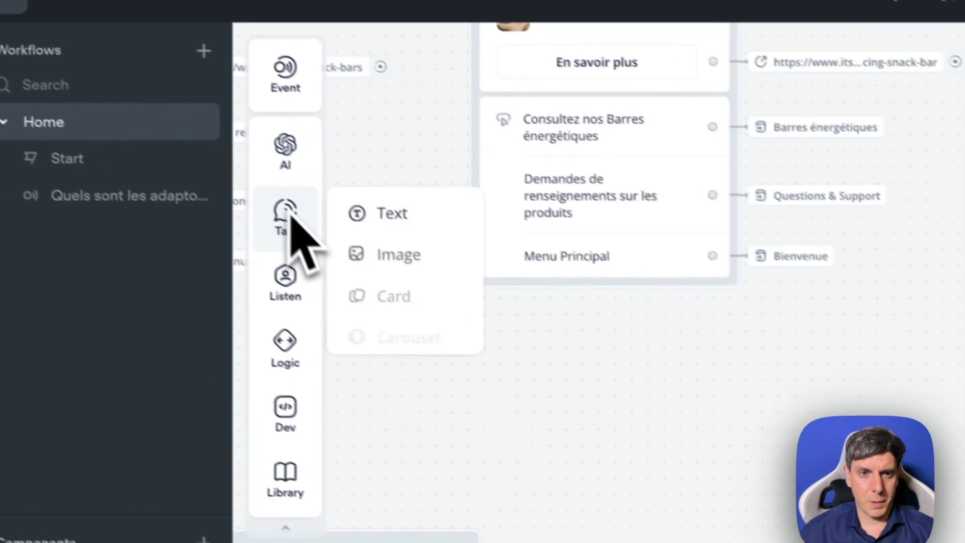
{"action": "left_click_drag", "start_coordinate": [410, 231], "coordinate": [538, 394]}
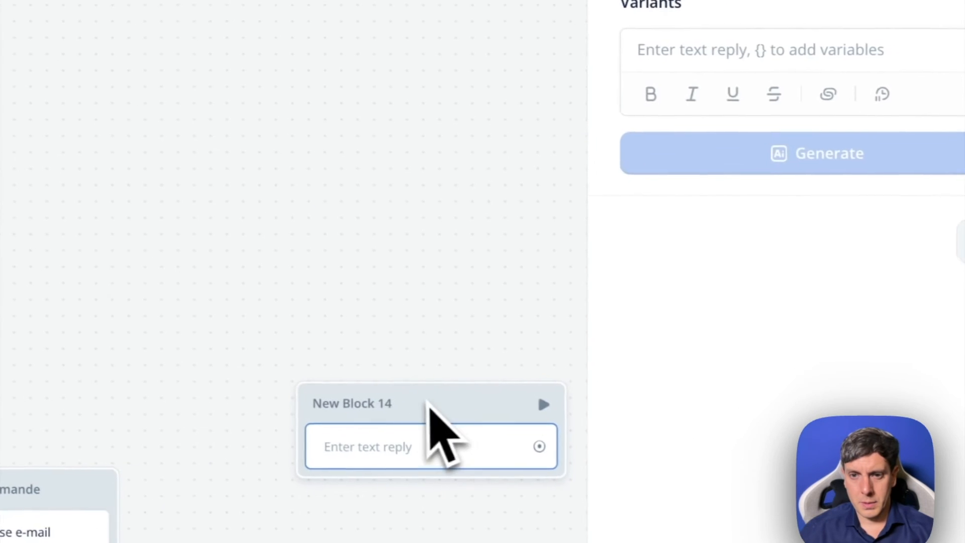
{"action": "double_click", "coordinate": [392, 402]}
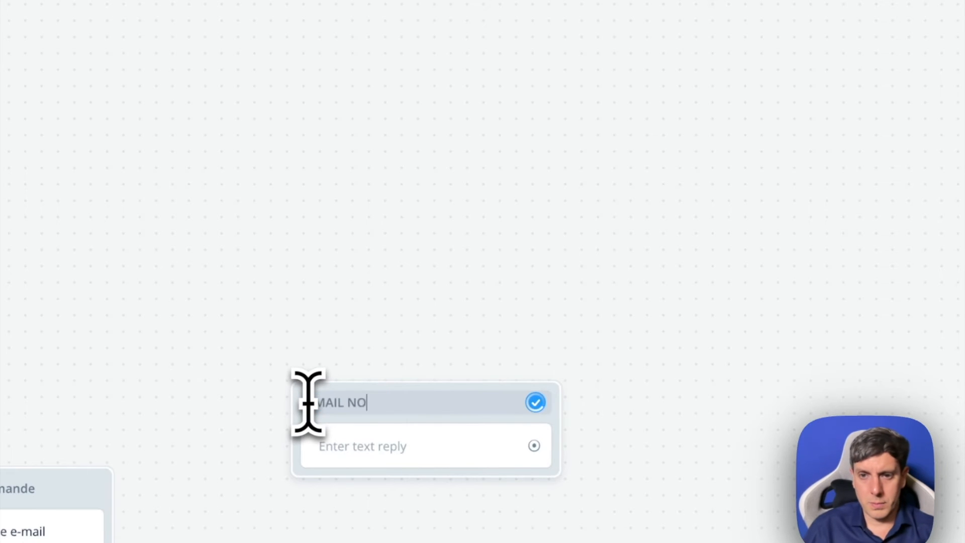
- Set the EMAIL NOK text to "Désolé nous n'avons pas trouvé votre email dans la base de donnée"
{"action": "left_click", "coordinate": [378, 452]}
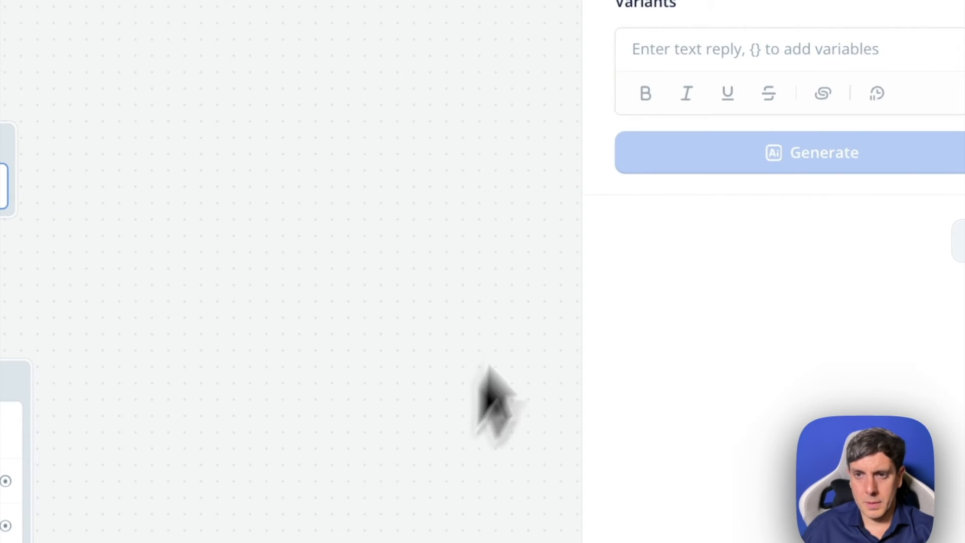
{"action": "type", "text": "De"}
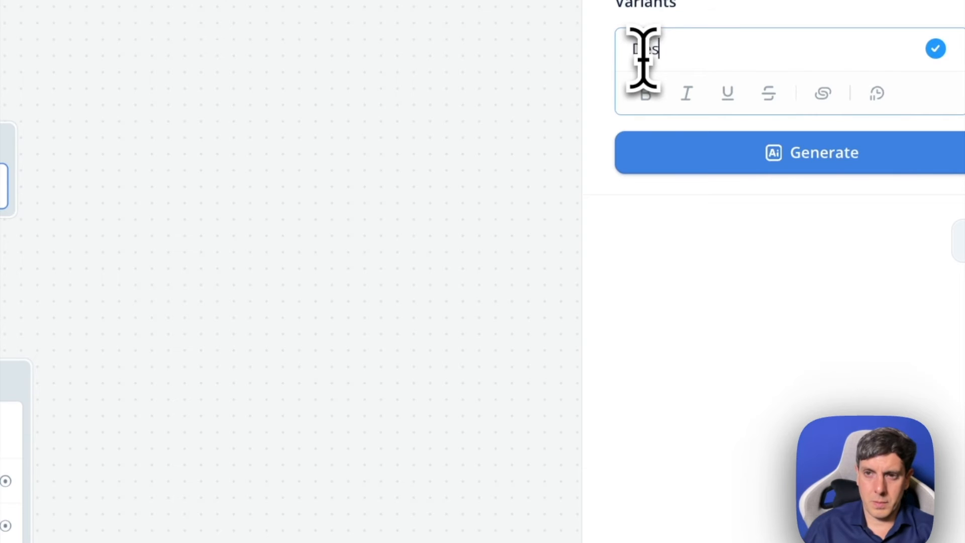
{"action": "type", "text": "sole2 nous na"}
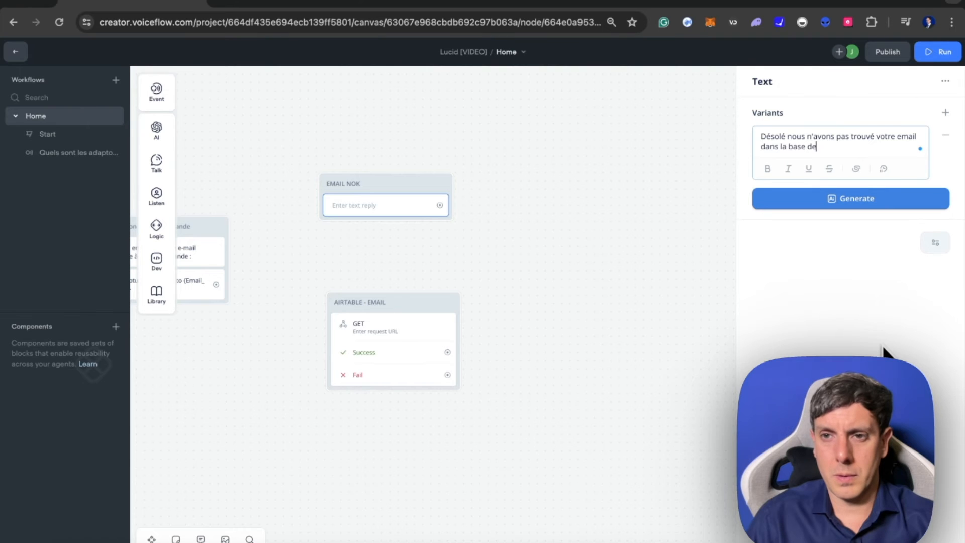
{"action": "type", "text": "2e"}
{"action": "left_click", "coordinate": [593, 306]}
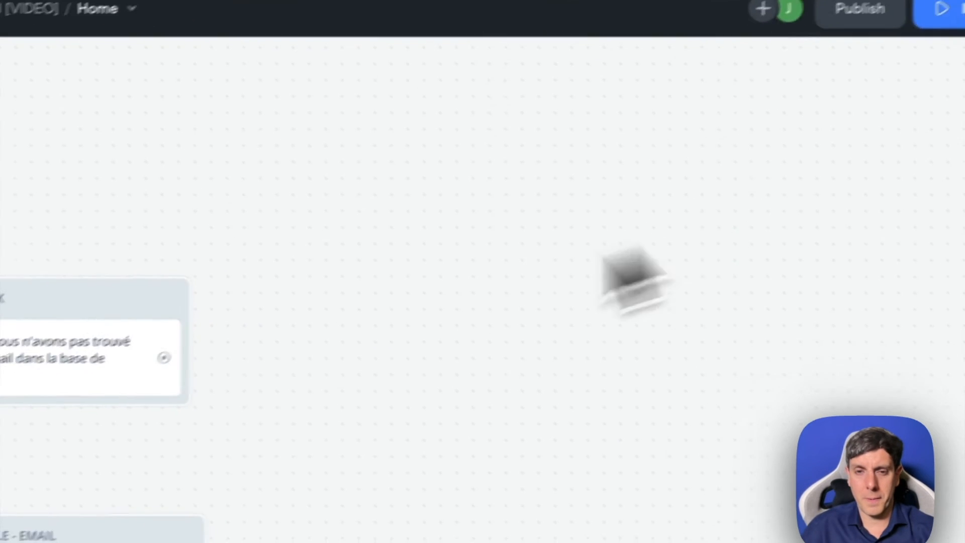
{"action": "left_click", "coordinate": [258, 331]}
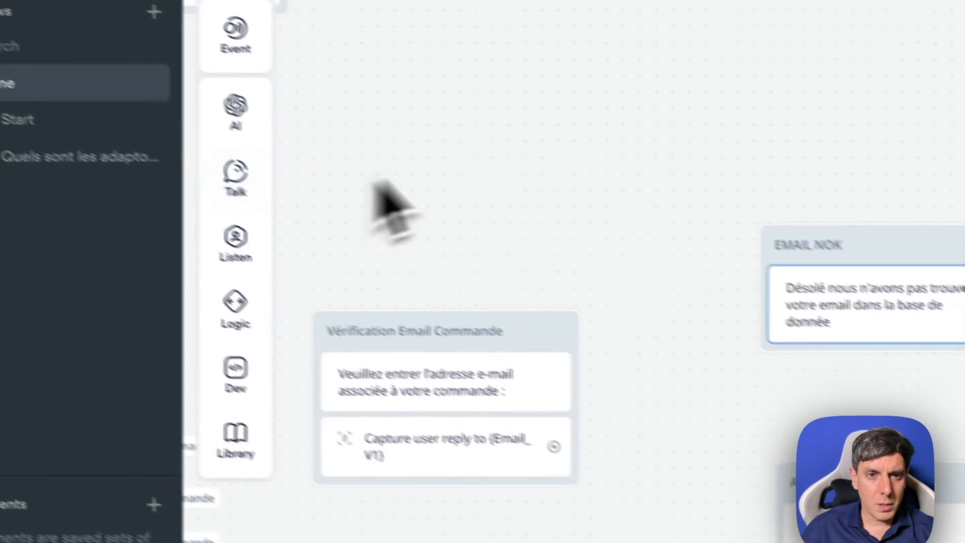
- Add a buttons step under the EMAIL NOK text and label its first button "Menu Principal"
{"action": "mouse_move", "coordinate": [300, 269]}
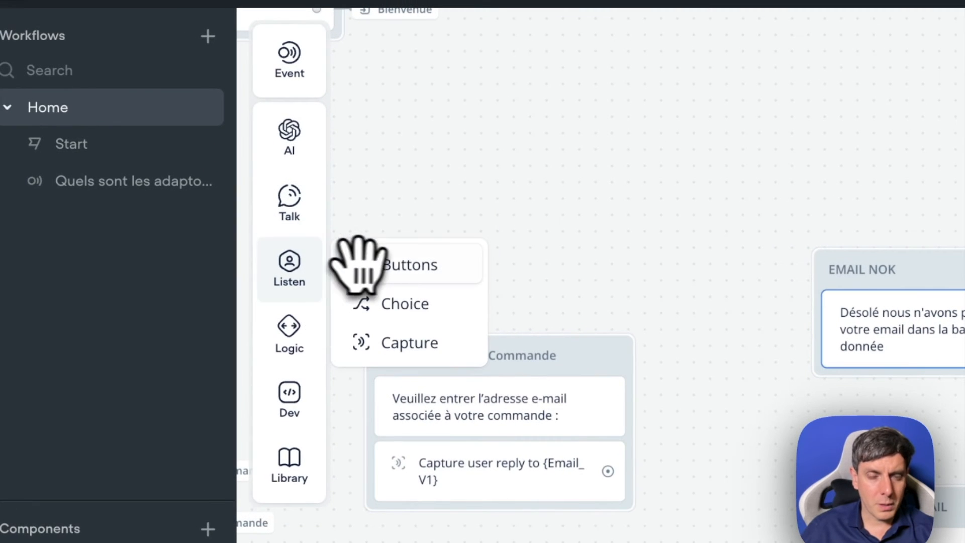
{"action": "left_click_drag", "start_coordinate": [400, 269], "coordinate": [931, 443]}
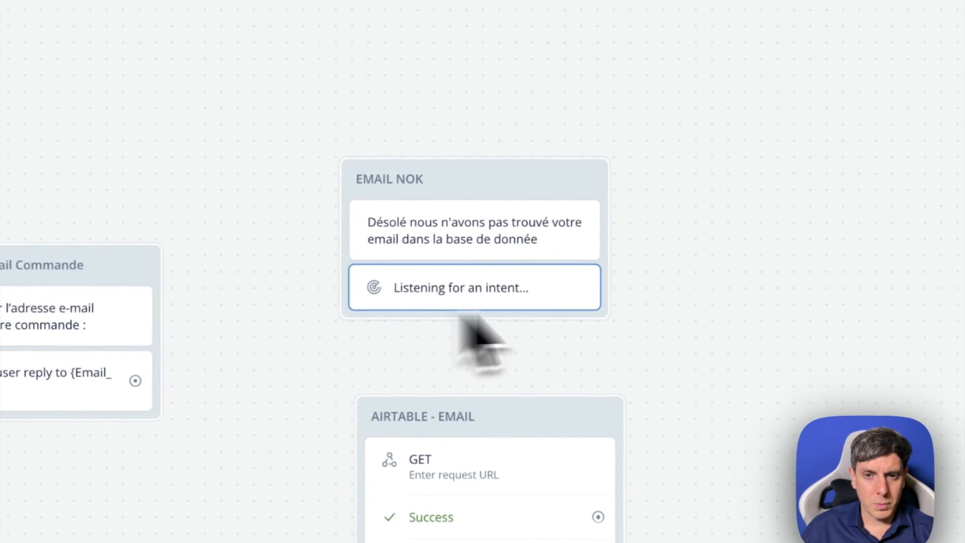
{"action": "left_click", "coordinate": [546, 306]}
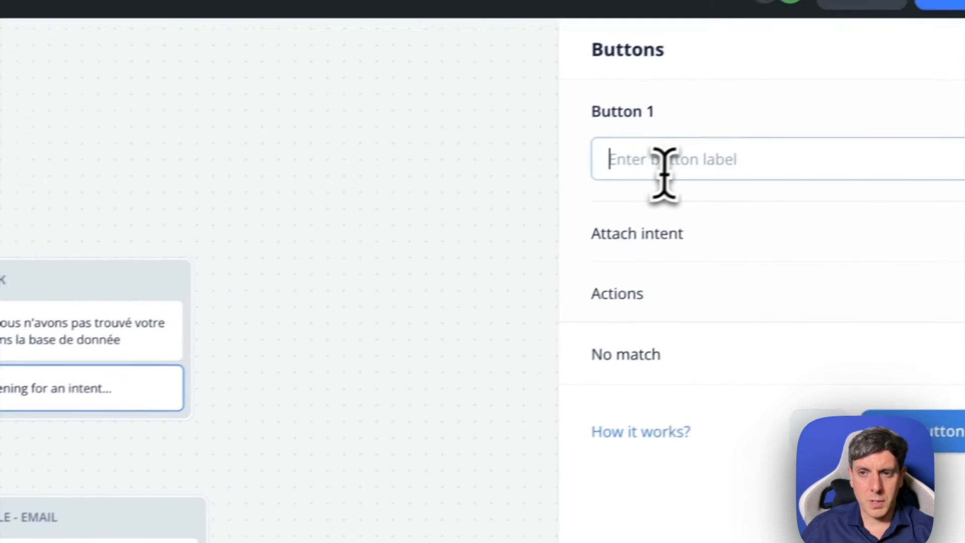
{"action": "left_click", "coordinate": [649, 180]}
{"action": "type", "text": "Menu "}
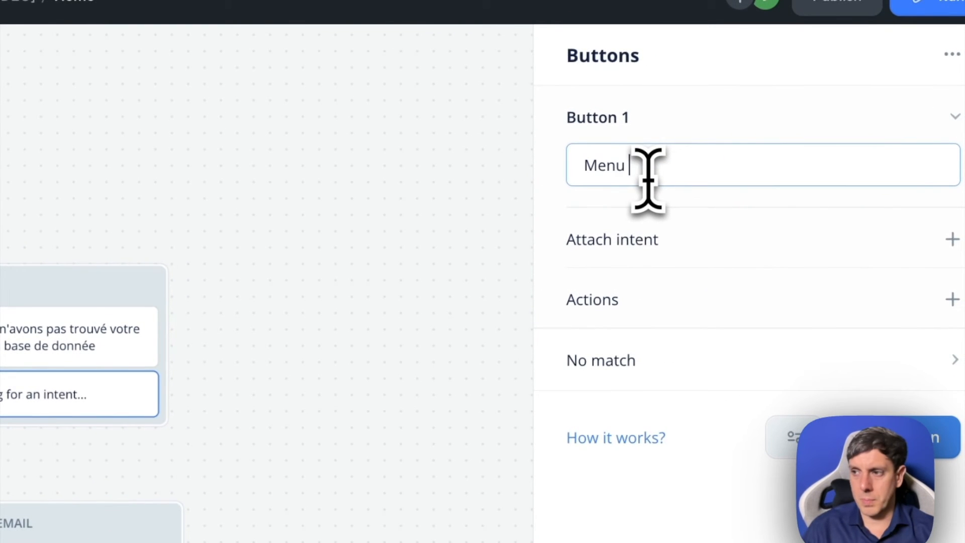
{"action": "type", "text": "Princip"}
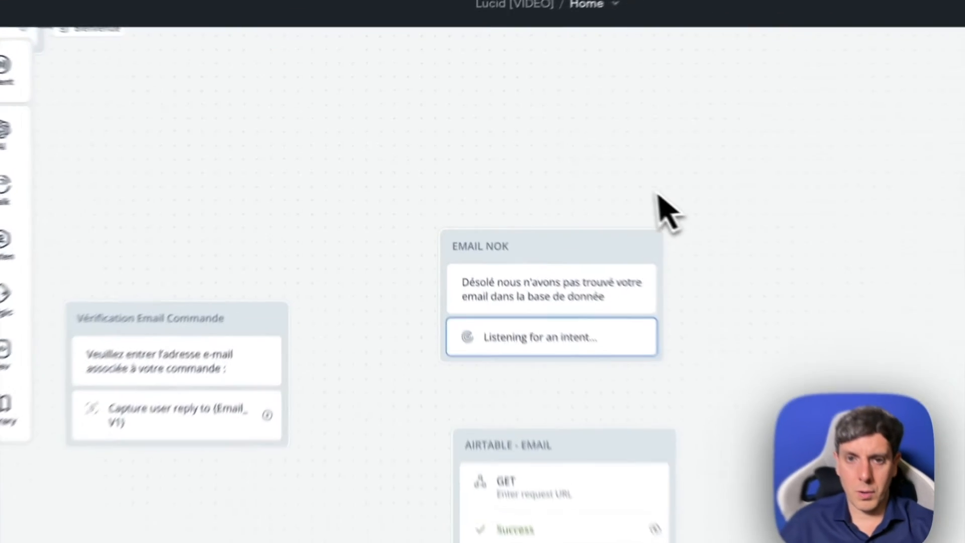
{"action": "left_click", "coordinate": [550, 162]}
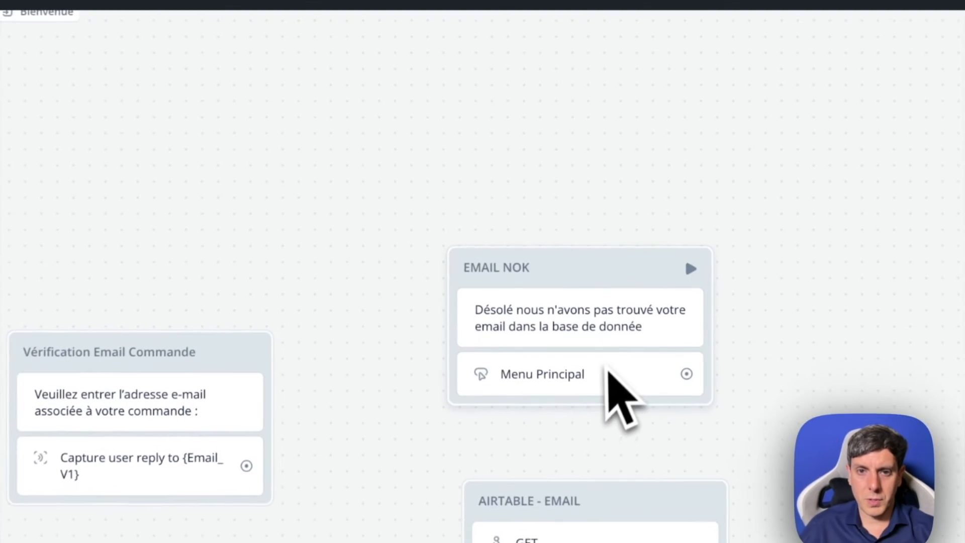
- Add a second EMAIL NOK button labelled "Resaisir votre email" and place it above Menu Principal
{"action": "mouse_move", "coordinate": [157, 164]}
{"action": "left_click", "coordinate": [795, 369]}
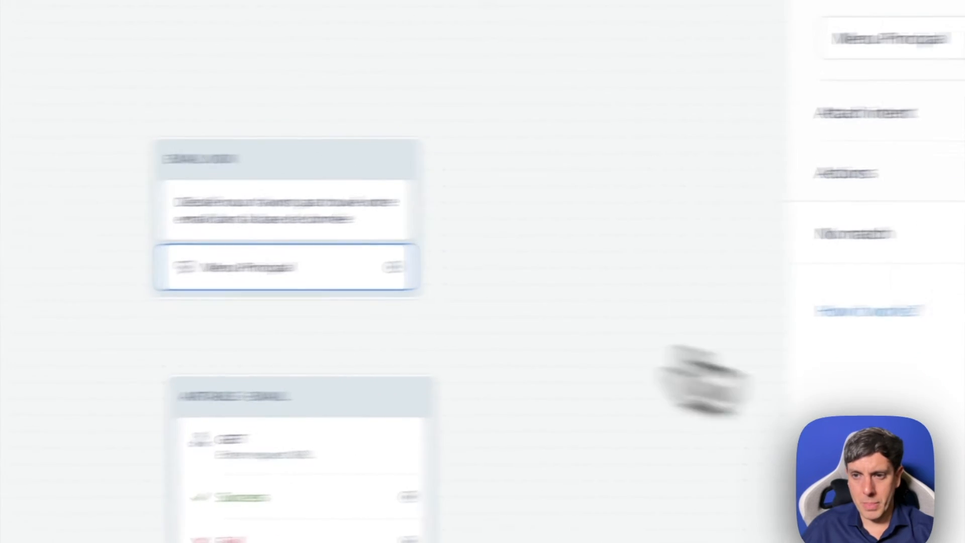
{"action": "left_click", "coordinate": [894, 329]}
{"action": "left_click_drag", "start_coordinate": [553, 274], "coordinate": [598, 216]}
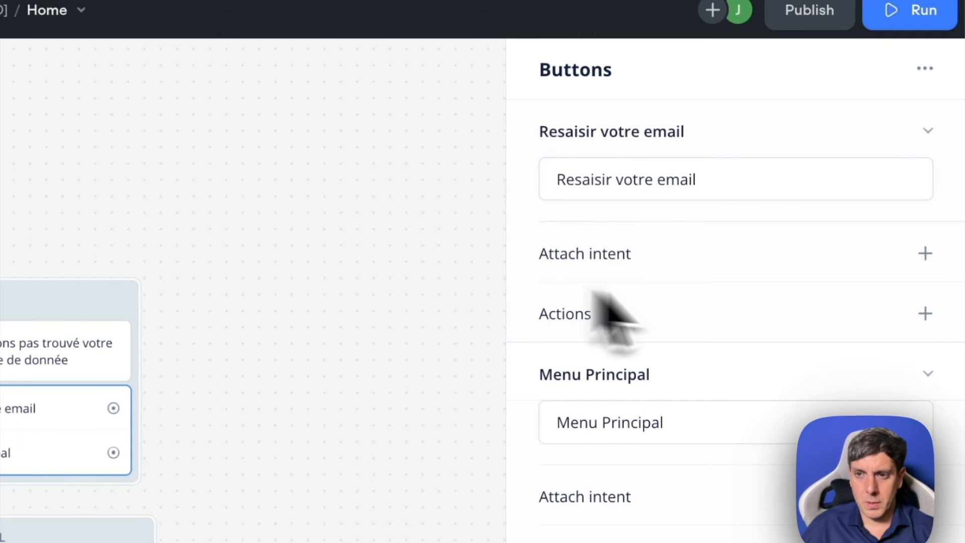
- Make the EMAIL NOK button "Resaisir votre email" go to the Vérification Email Commande block
{"action": "left_click", "coordinate": [893, 363]}
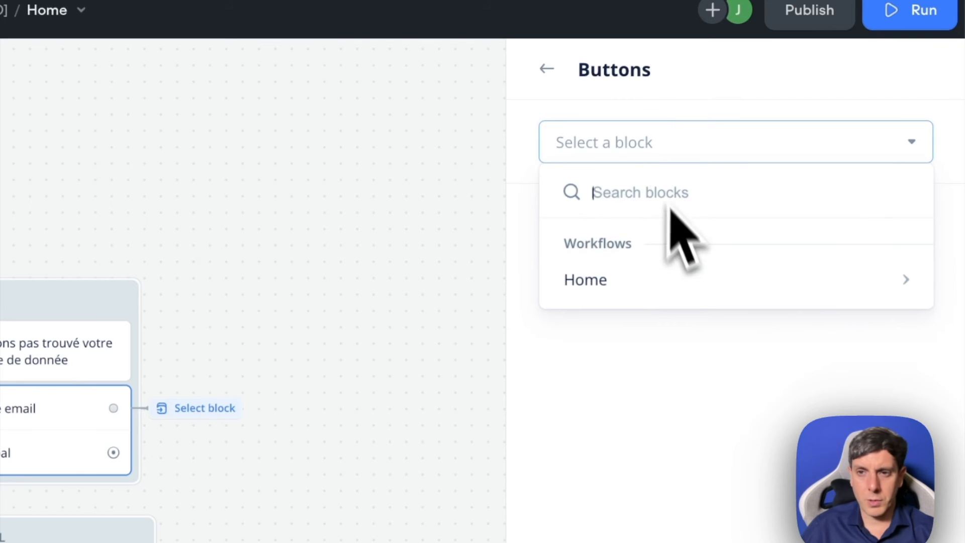
{"action": "mouse_move", "coordinate": [642, 291]}
{"action": "scroll", "coordinate": [578, 372], "scroll_direction": "down", "scroll_amount": 5}
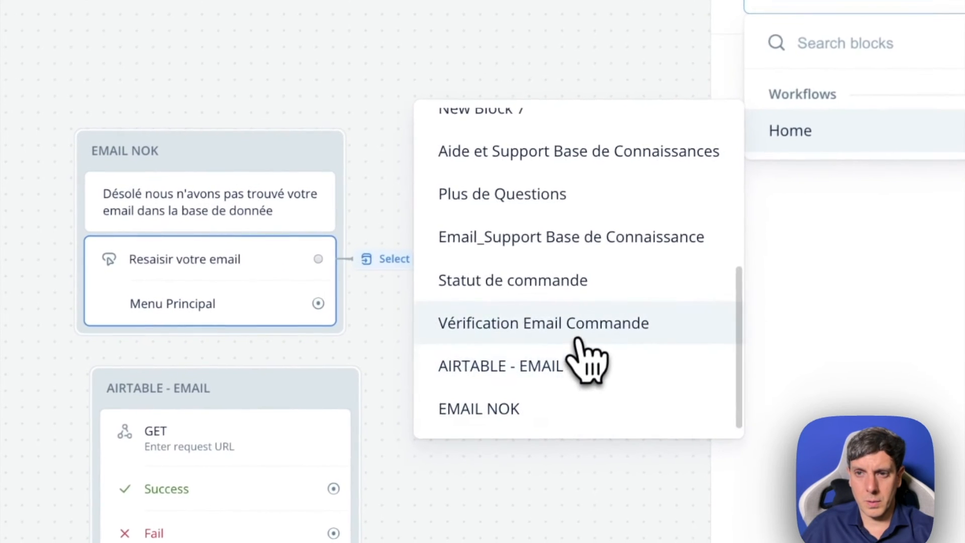
{"action": "left_click", "coordinate": [578, 338]}
{"action": "left_click", "coordinate": [438, 385]}
{"action": "left_click", "coordinate": [273, 310]}
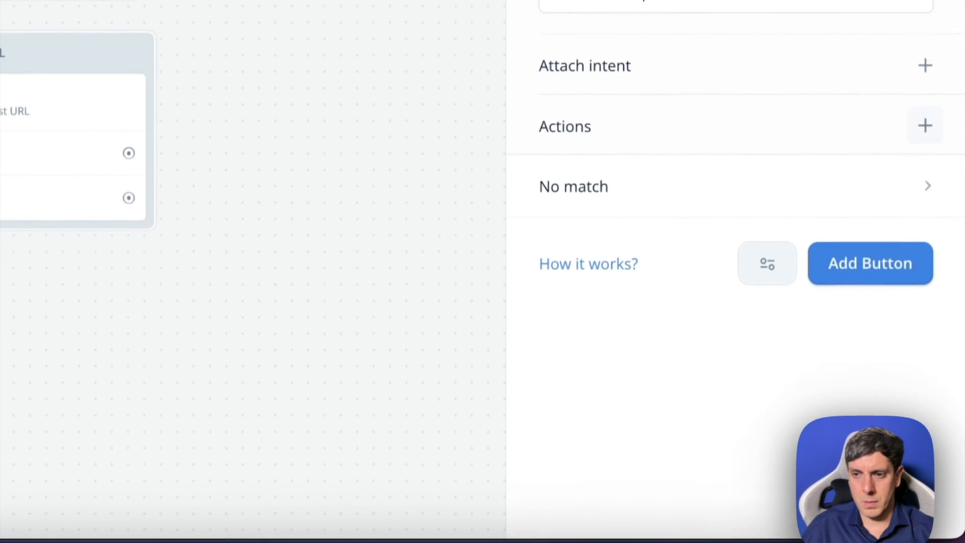
- Make the EMAIL NOK button "Menu Principal" go to the Bienvenue block
{"action": "left_click", "coordinate": [925, 125]}
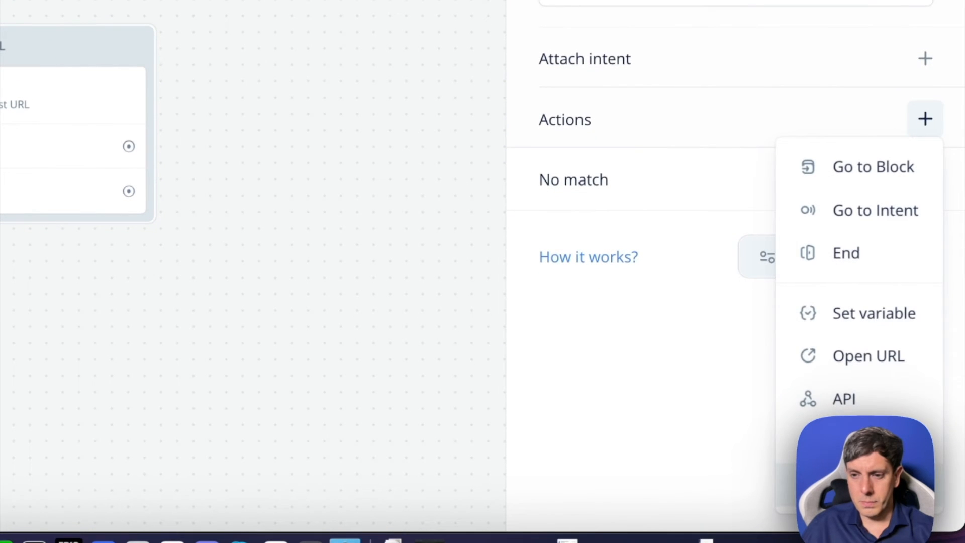
{"action": "left_click", "coordinate": [884, 178]}
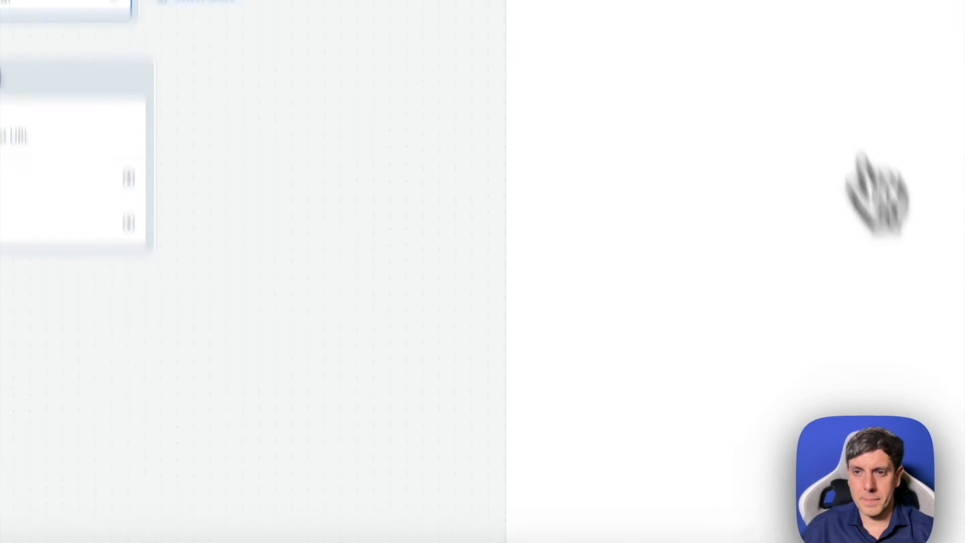
{"action": "left_click", "coordinate": [645, 53]}
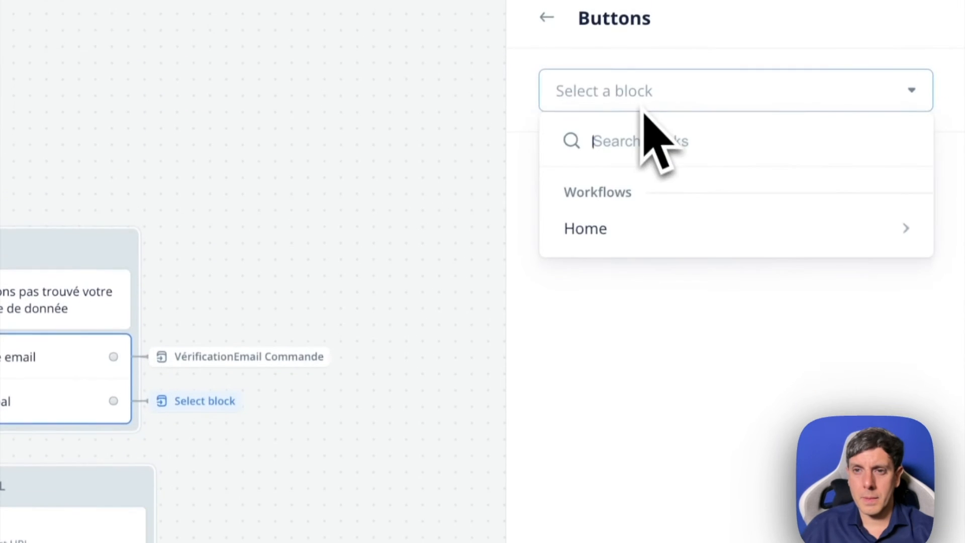
{"action": "mouse_move", "coordinate": [621, 215]}
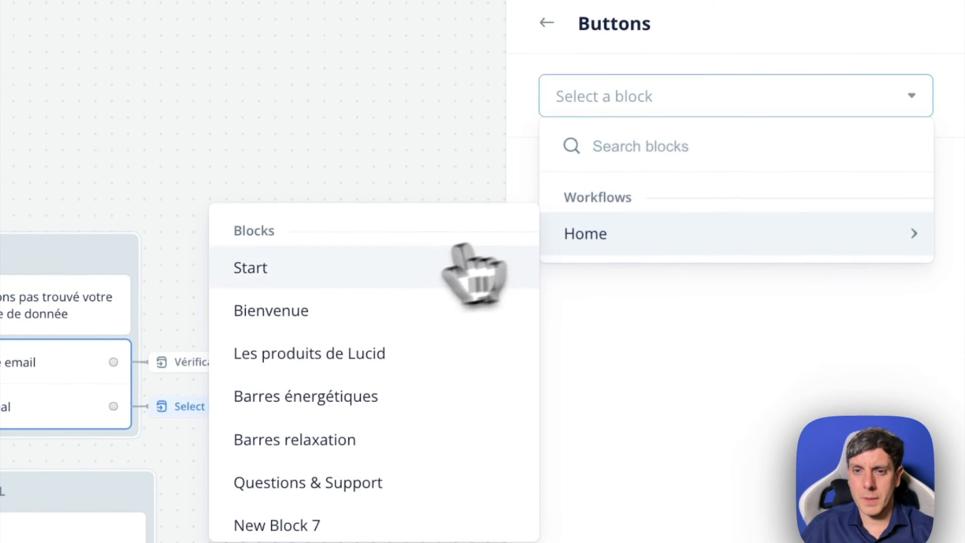
{"action": "left_click", "coordinate": [442, 308]}
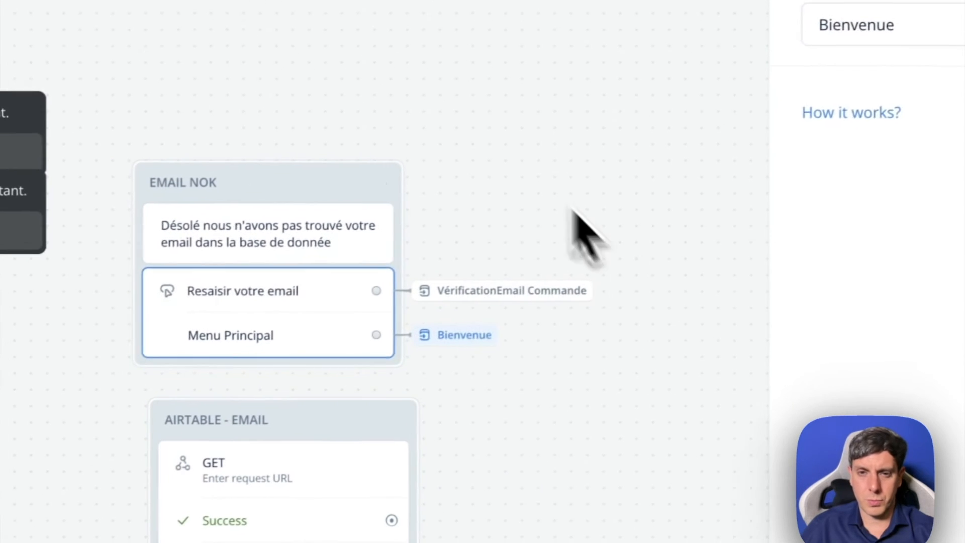
- Rearrange the EMAIL NOK and AIRTABLE - EMAIL blocks so they line up one above the other with more spacing
{"action": "left_click", "coordinate": [573, 211]}
{"action": "left_click_drag", "start_coordinate": [344, 175], "coordinate": [421, 112]}
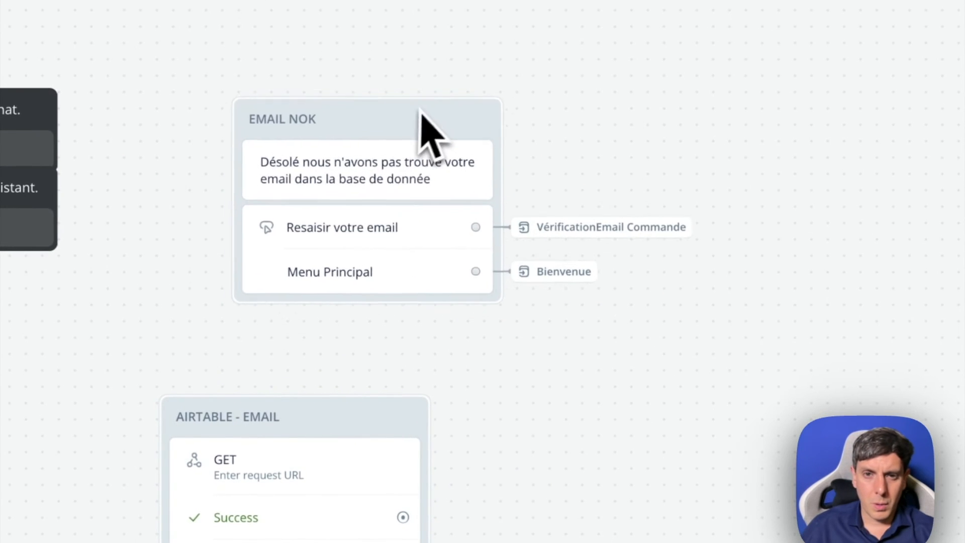
{"action": "left_click_drag", "start_coordinate": [365, 422], "coordinate": [430, 430]}
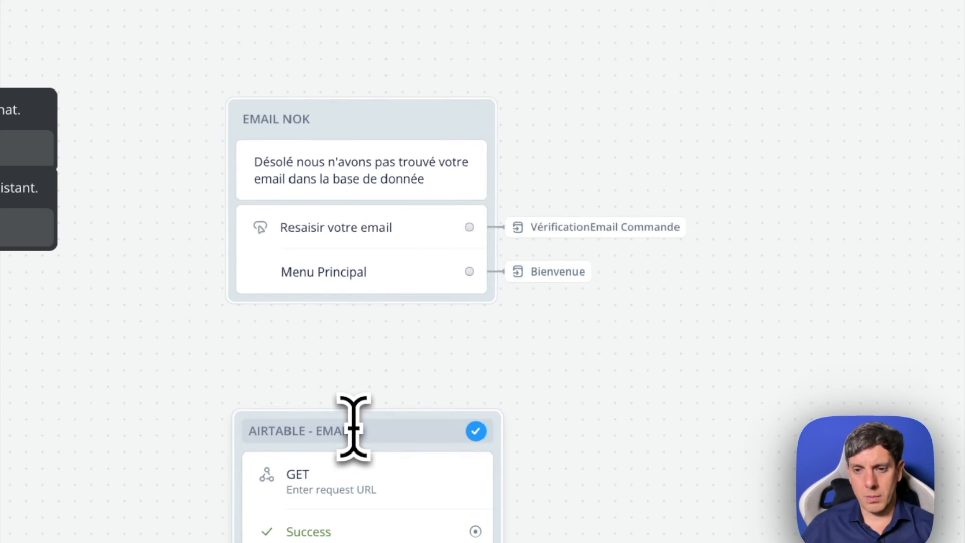
- Make the capture step in Vérification Email Commande capture a new entity named Email_V2 with data type Email
{"action": "left_click", "coordinate": [316, 425]}
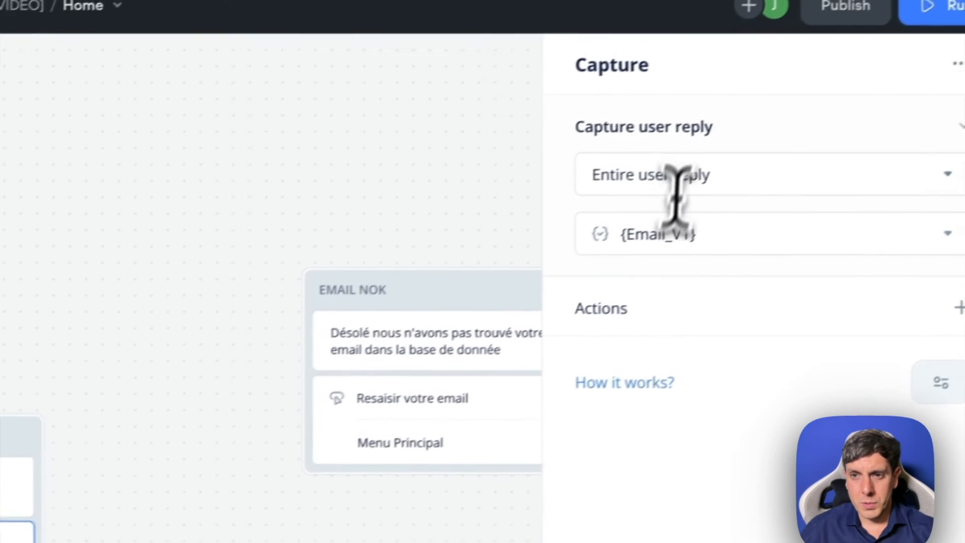
{"action": "left_click", "coordinate": [855, 83]}
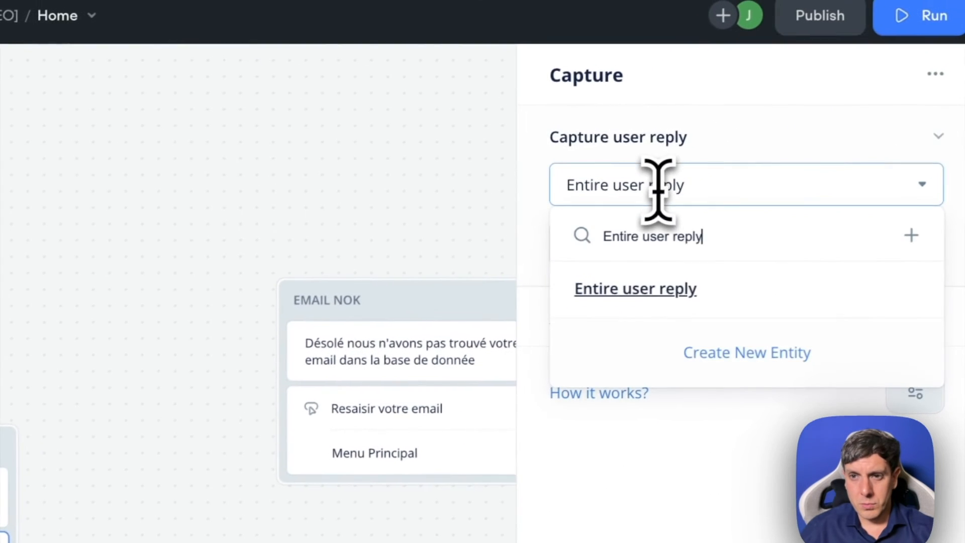
{"action": "left_click", "coordinate": [725, 358]}
{"action": "type", "text": "Ema"}
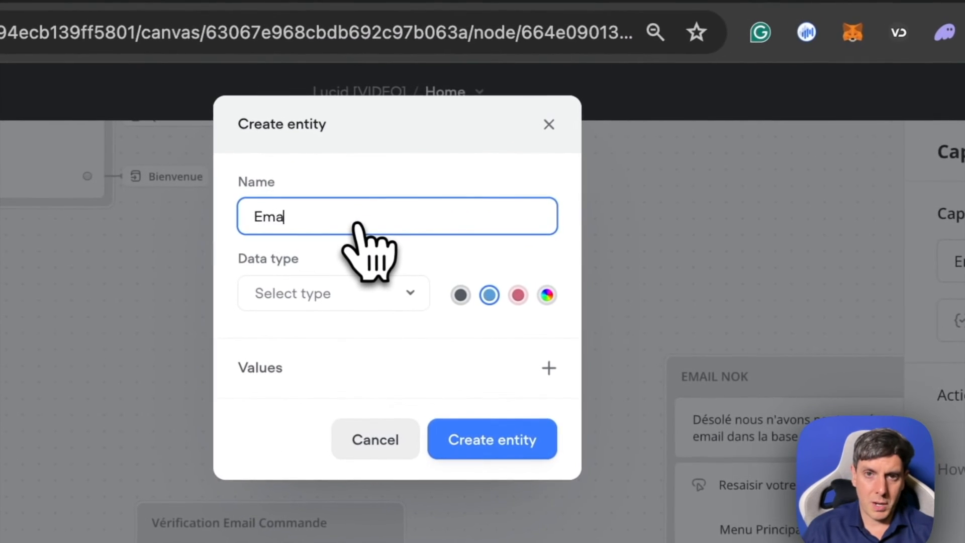
{"action": "type", "text": "il_V2"}
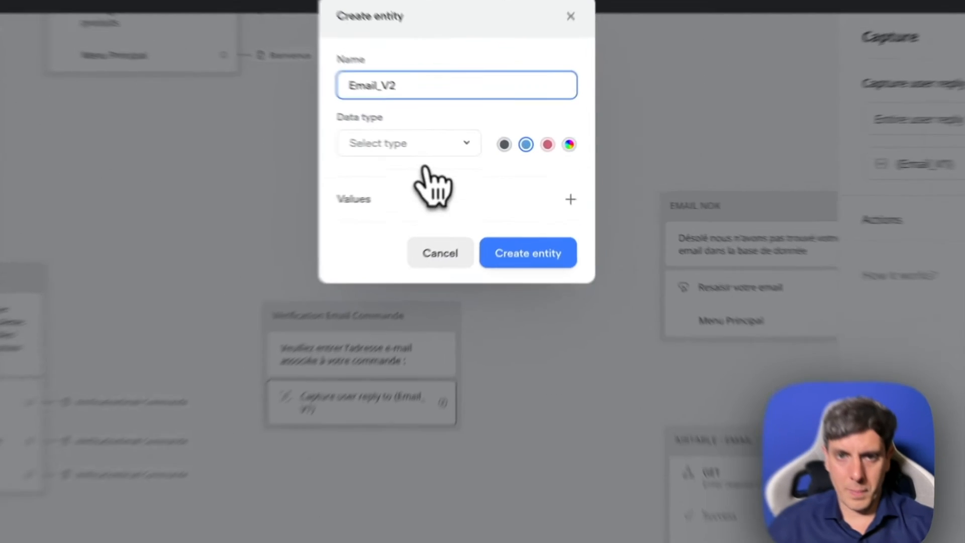
{"action": "left_click", "coordinate": [457, 151]}
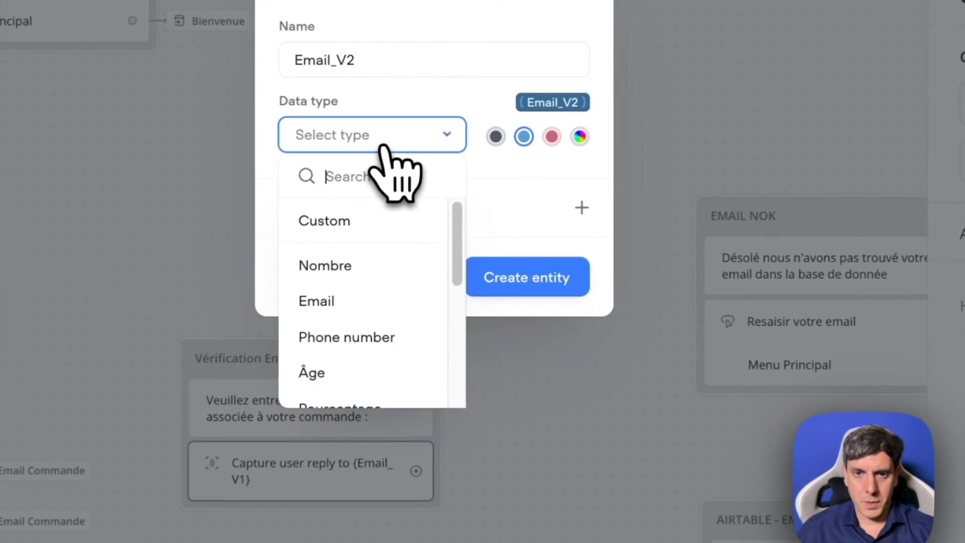
{"action": "left_click", "coordinate": [450, 227]}
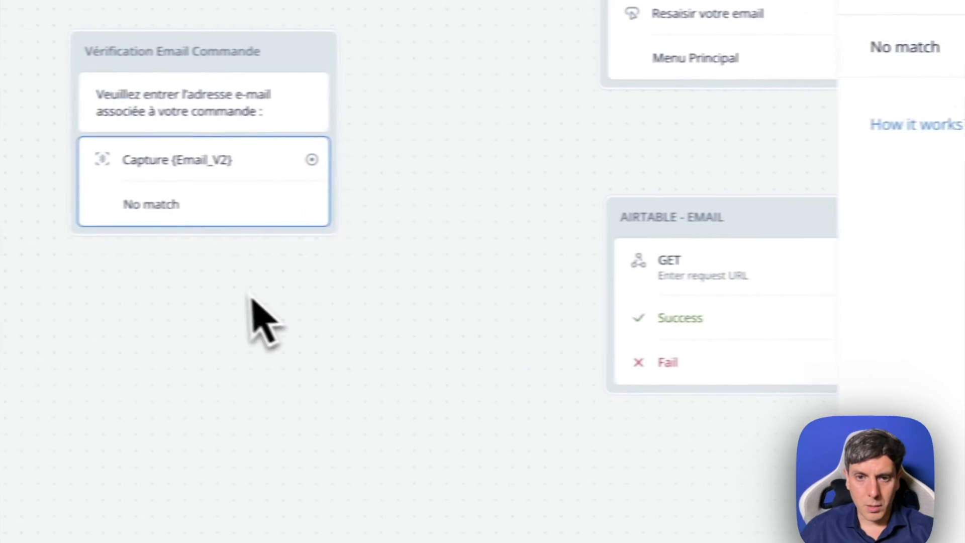
{"action": "left_click", "coordinate": [250, 295]}
{"action": "left_click", "coordinate": [265, 168]}
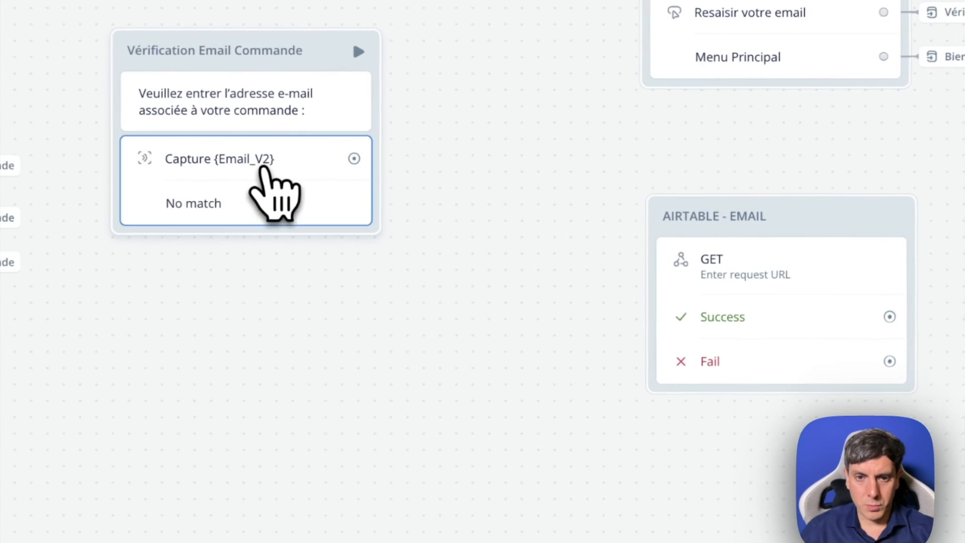
{"action": "left_click", "coordinate": [254, 261]}
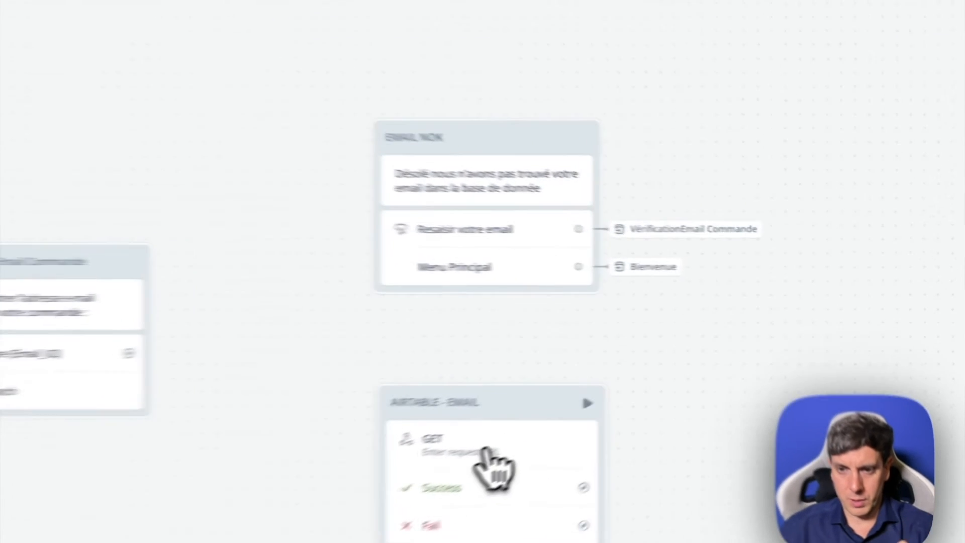
- Open the AIRTABLE - EMAIL API step, and copy the Get record endpoint URL from the Airtable Web API reference
{"action": "left_click", "coordinate": [679, 378]}
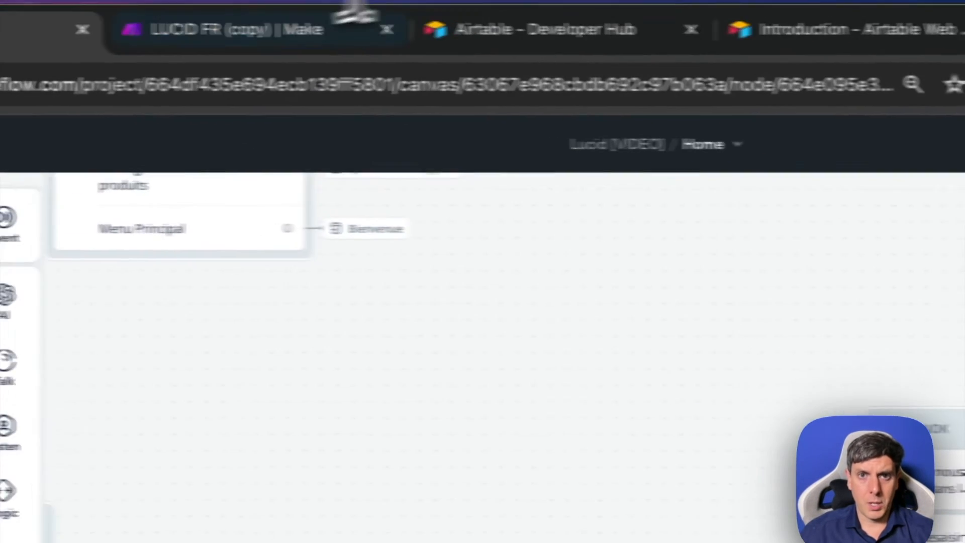
{"action": "left_click", "coordinate": [739, 35]}
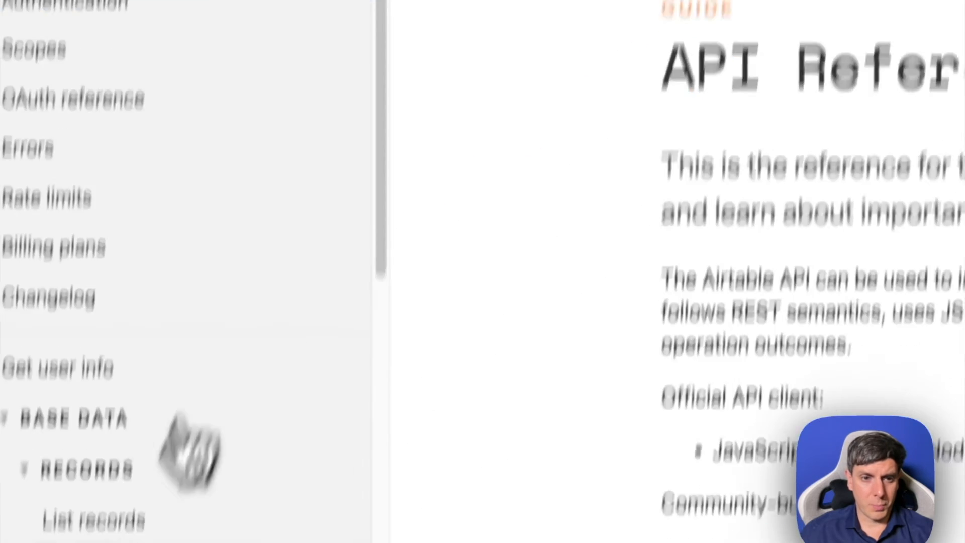
{"action": "left_click", "coordinate": [121, 342]}
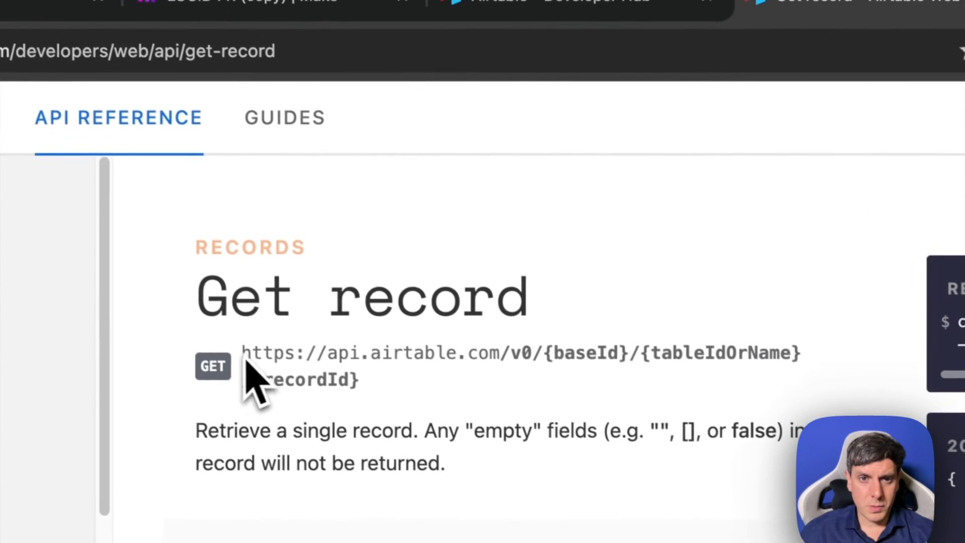
{"action": "triple_click", "coordinate": [344, 369]}
{"action": "key", "text": "ctrl+c"}
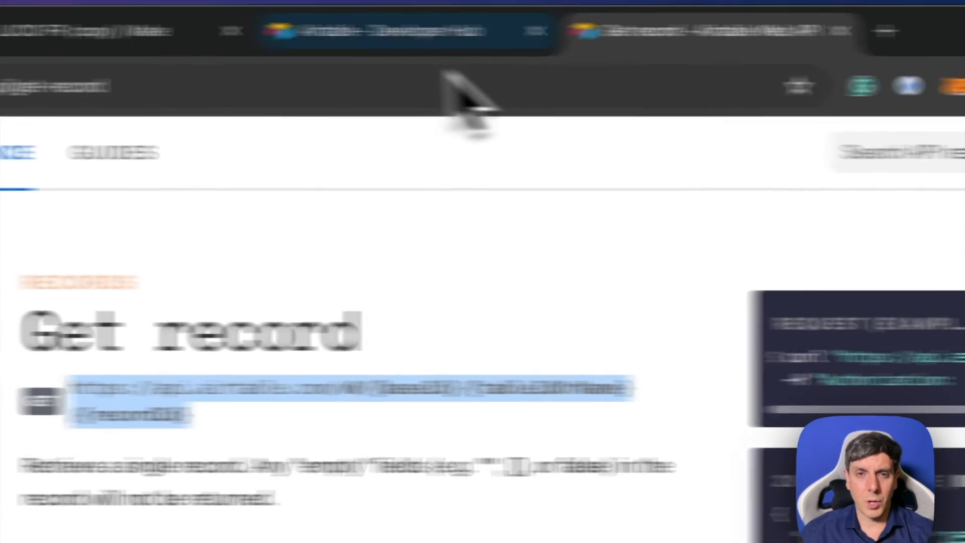
{"action": "left_click", "coordinate": [513, 3]}
{"action": "left_click", "coordinate": [438, 34]}
{"action": "left_click", "coordinate": [111, 38]}
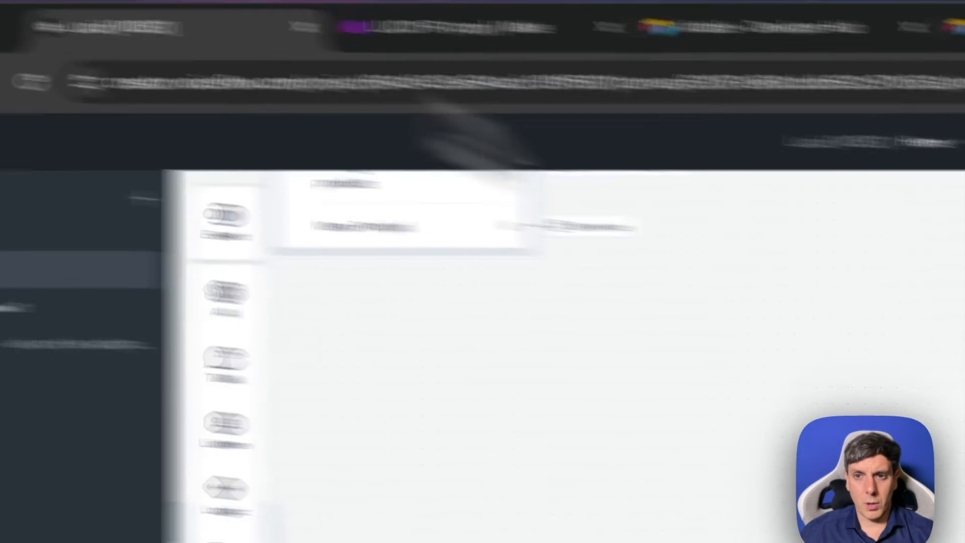
{"action": "key", "text": "ctrl+v"}
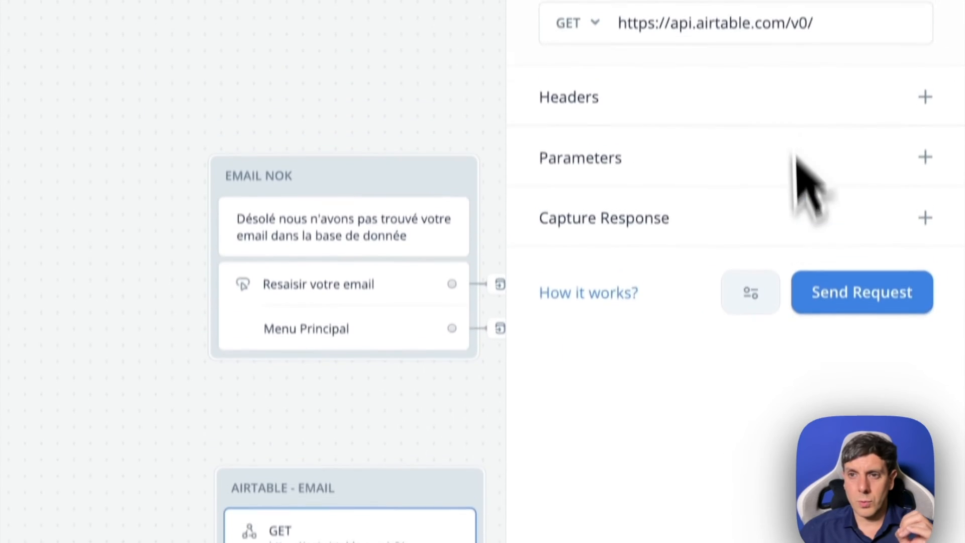
{"action": "left_click", "coordinate": [889, 124]}
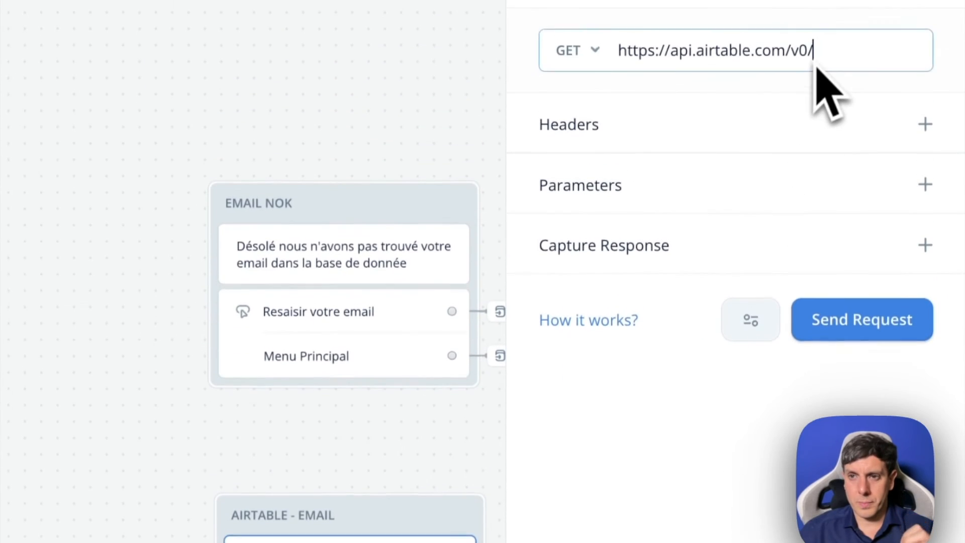
{"action": "left_click_drag", "start_coordinate": [820, 60], "coordinate": [620, 56]}
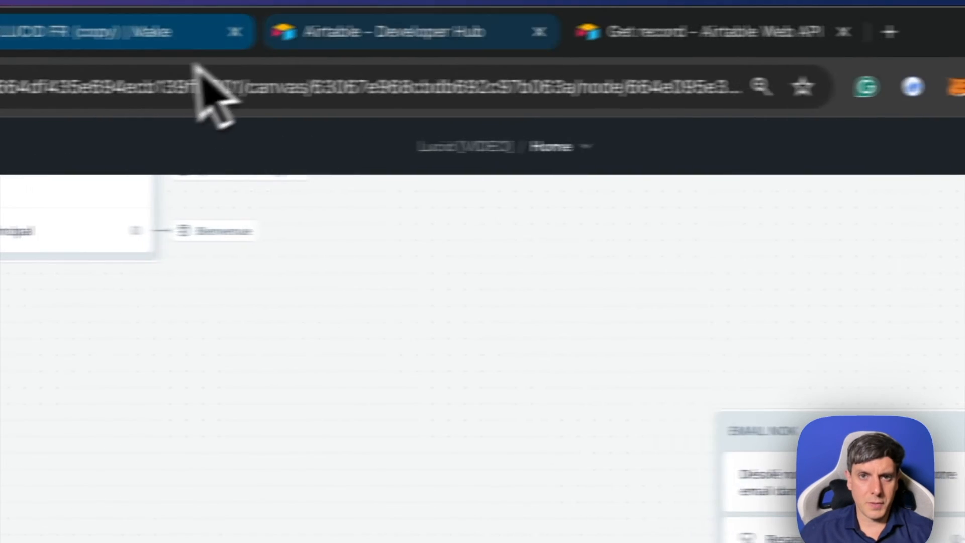
- Switch to the Airtable home page and open the LUCID-CLIENTS FRANCAIS base
{"action": "left_click", "coordinate": [442, 46]}
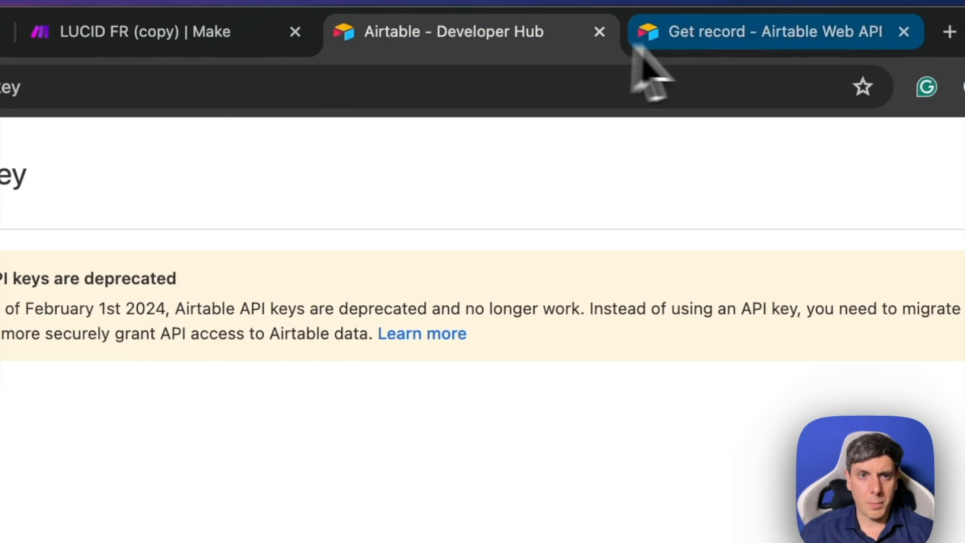
{"action": "left_click", "coordinate": [645, 41]}
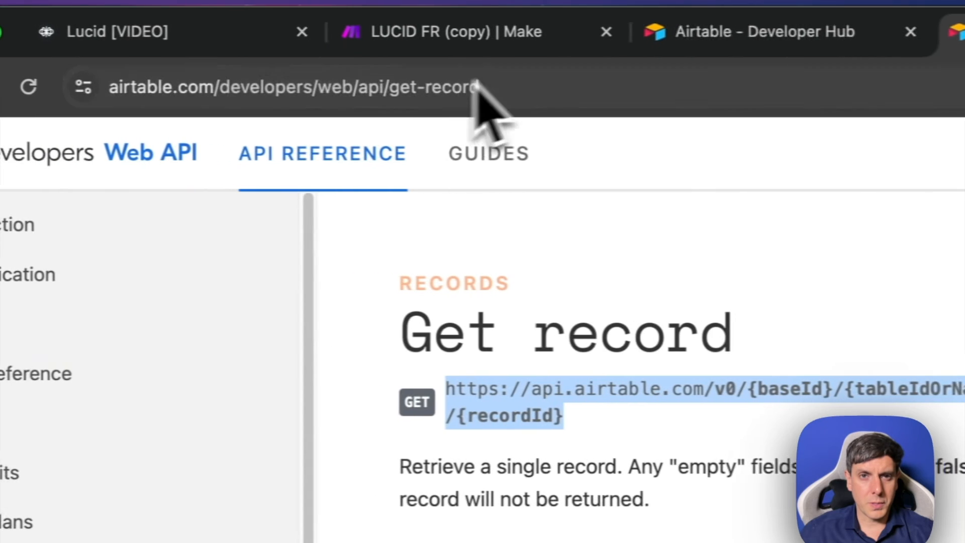
{"action": "left_click", "coordinate": [390, 43]}
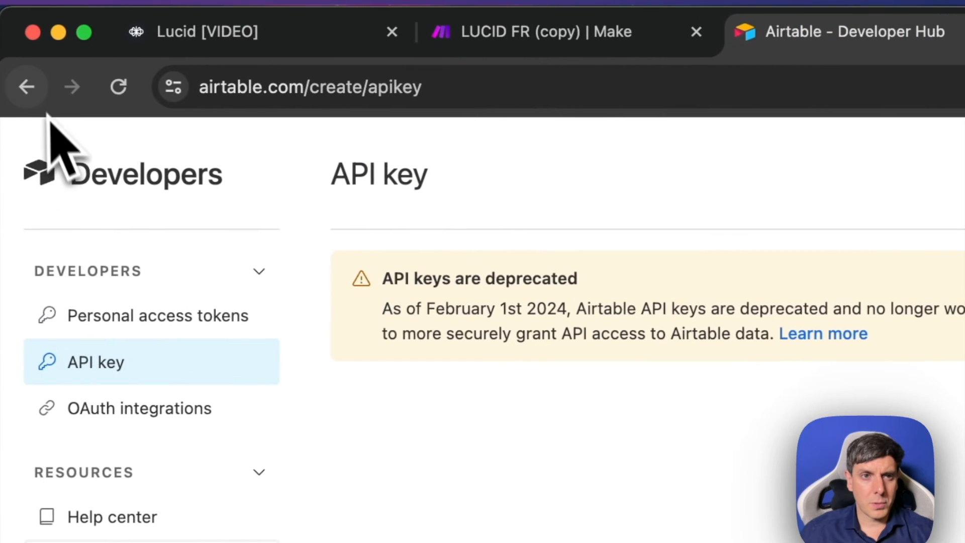
{"action": "left_click", "coordinate": [31, 87]}
{"action": "left_click", "coordinate": [31, 87]}
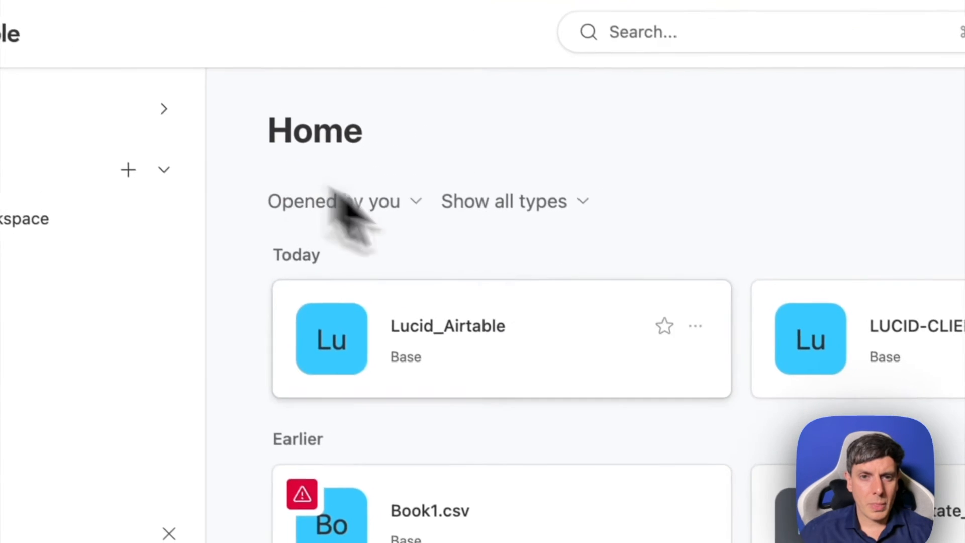
{"action": "left_click", "coordinate": [776, 274]}
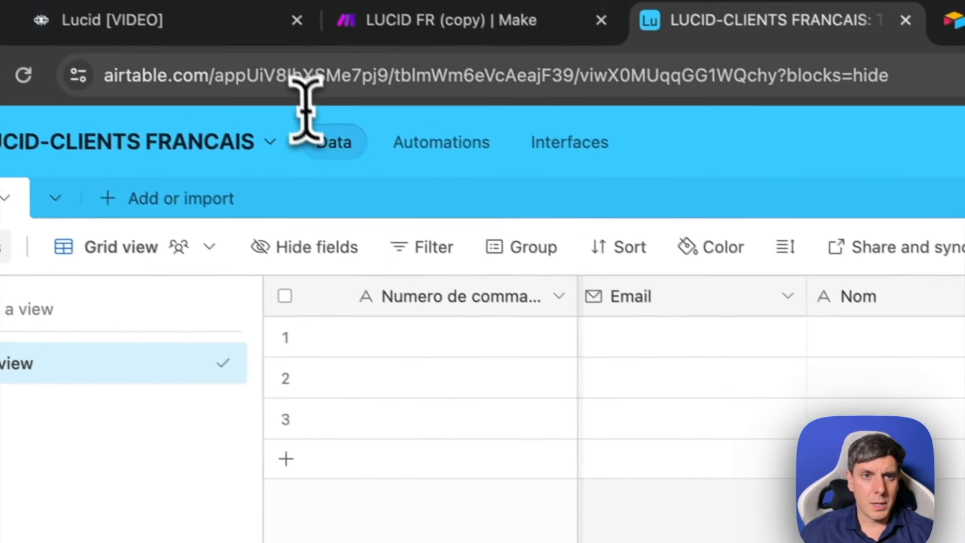
- Copy the base and table IDs from the LUCID-CLIENTS FRANCAIS web address and append them to the Voiceflow request URL after v0/
{"action": "left_click", "coordinate": [263, 95]}
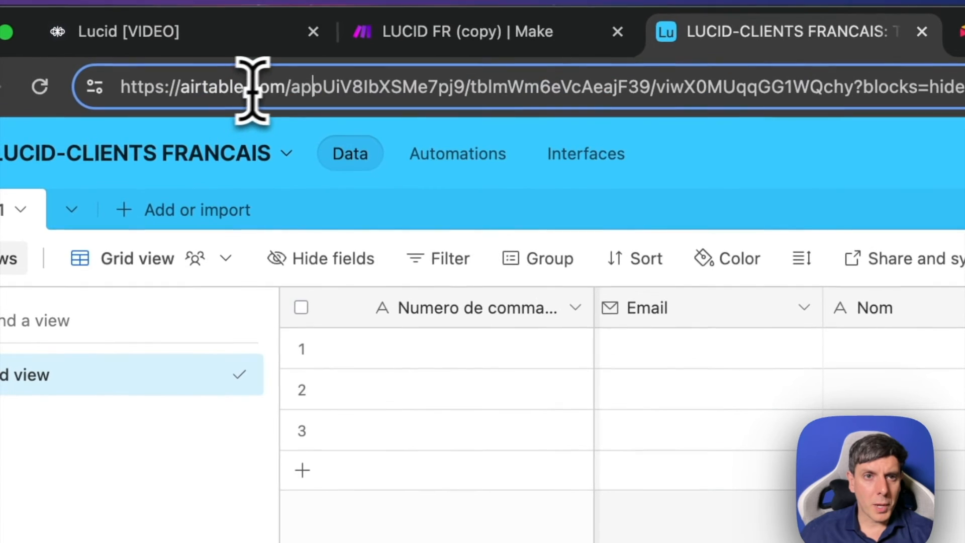
{"action": "key", "text": "super+a"}
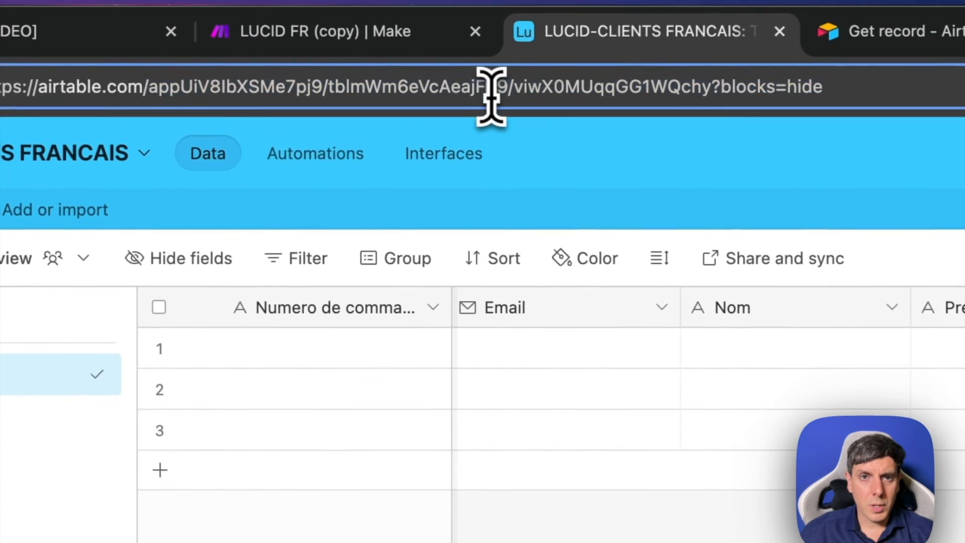
{"action": "left_click_drag", "start_coordinate": [355, 74], "coordinate": [152, 82]}
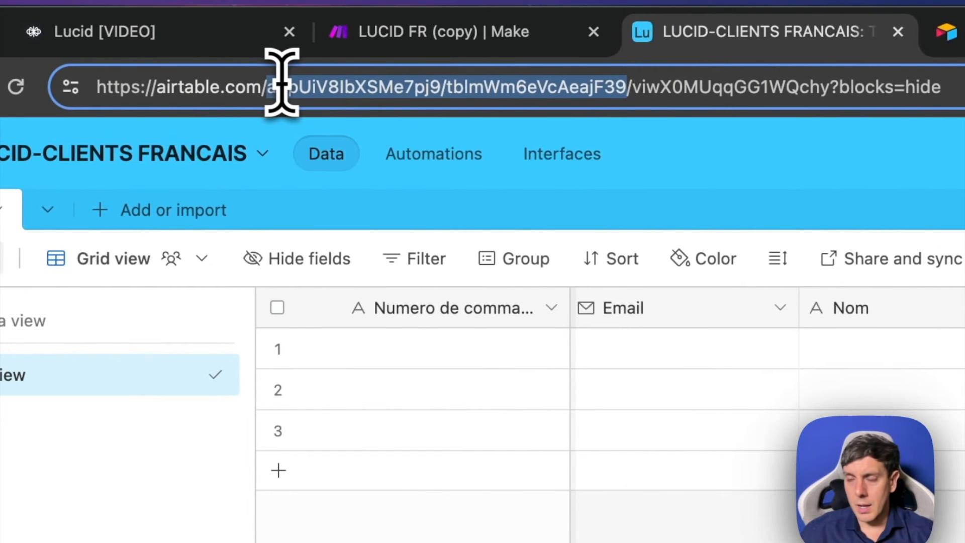
{"action": "left_click", "coordinate": [955, 35]}
{"action": "left_click", "coordinate": [455, 37]}
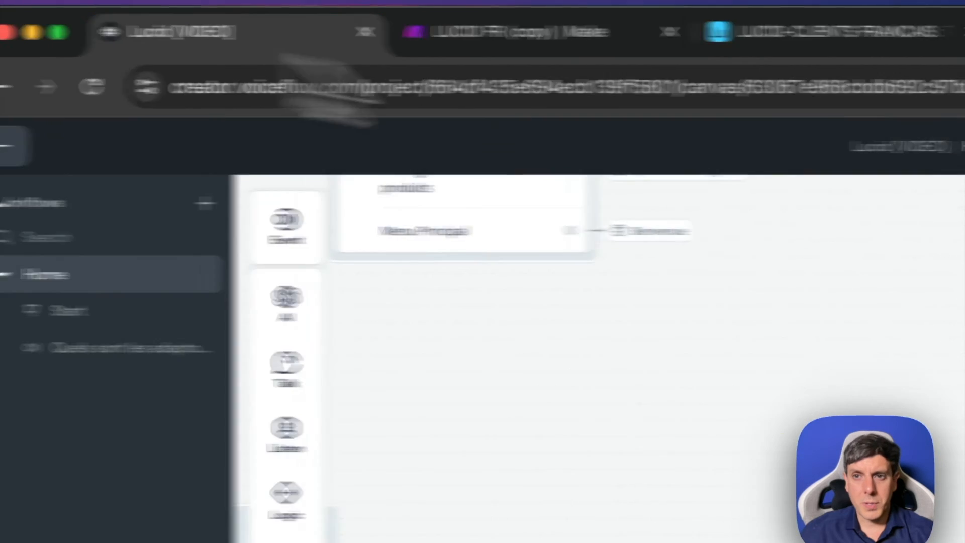
{"action": "key", "text": "super+v"}
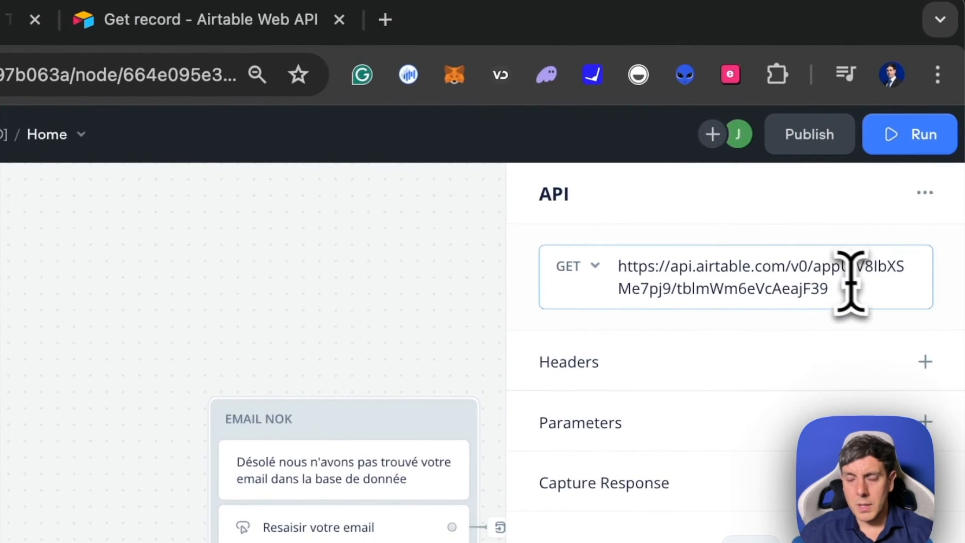
- Return to the Voiceflow request and add an Authorization header whose value starts with Bearer
{"action": "left_click", "coordinate": [206, 28]}
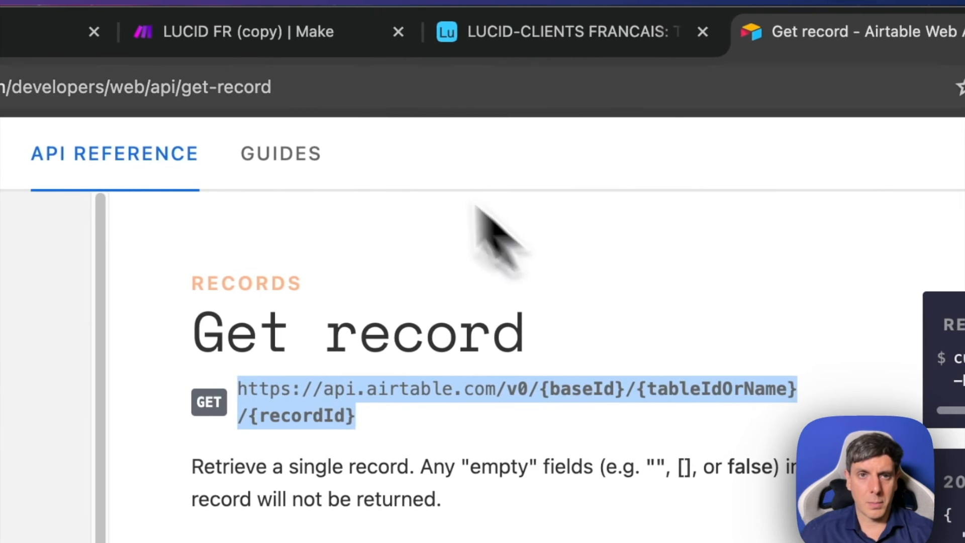
{"action": "left_click", "coordinate": [153, 21]}
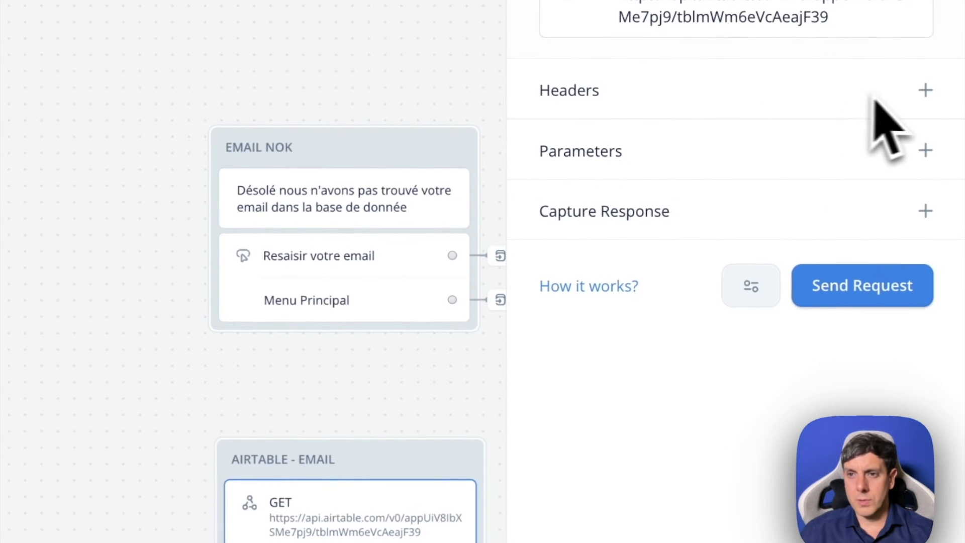
{"action": "left_click", "coordinate": [925, 90]}
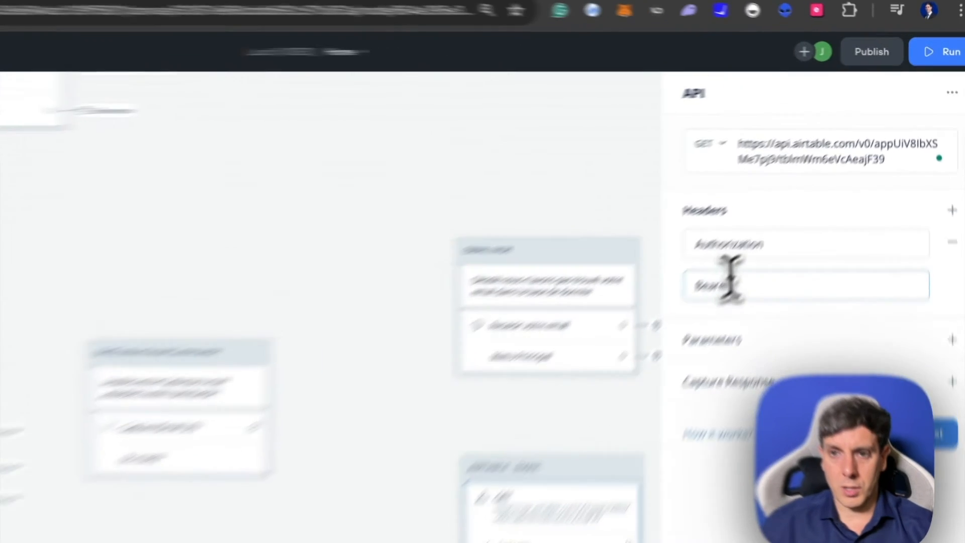
{"action": "type", "text": "pa"}
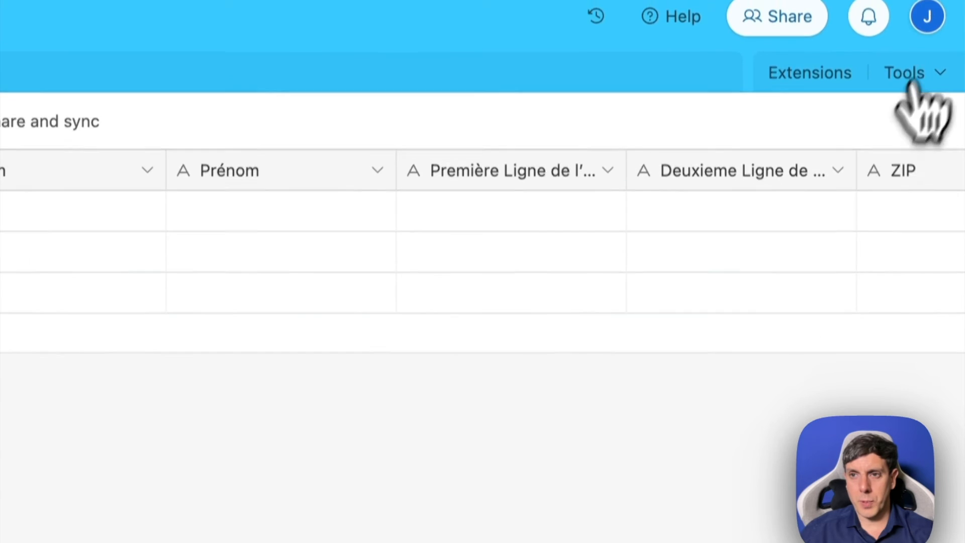
- Switch to Airtable, open the Developer hub, and start a new personal access token named nouveautoken
{"action": "left_click", "coordinate": [927, 14]}
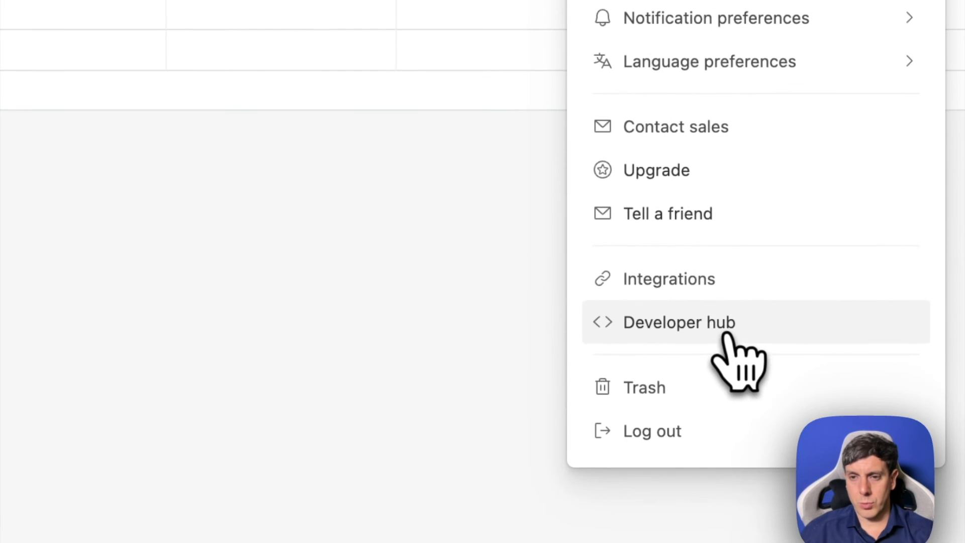
{"action": "left_click", "coordinate": [719, 332]}
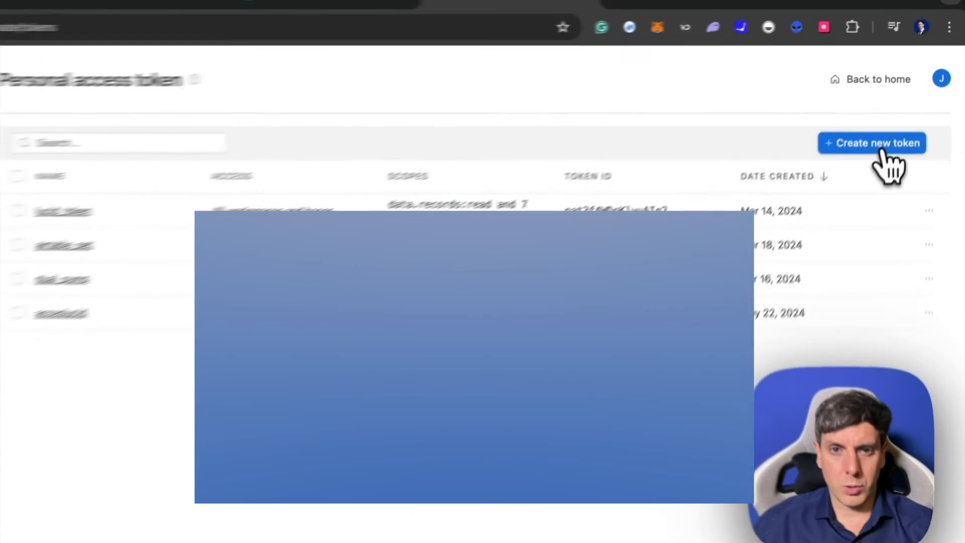
{"action": "left_click", "coordinate": [829, 239]}
{"action": "type", "text": "nouvea"}
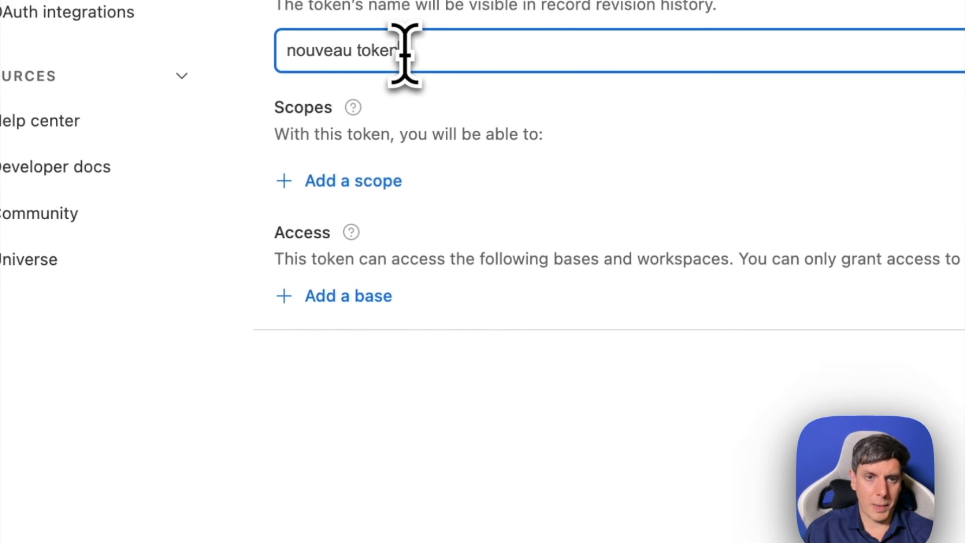
{"action": "key", "text": "BackSpace"}
{"action": "key", "text": "BackSpace"}
{"action": "key", "text": "BackSpace"}
{"action": "key", "text": "BackSpace"}
{"action": "key", "text": "BackSpace"}
{"action": "key", "text": "BackSpace"}
{"action": "type", "text": "token"}
- Add the data.records:read, data.records:write, data.recordComments:read and data.recordComments:write scopes to the token
{"action": "left_click", "coordinate": [329, 181]}
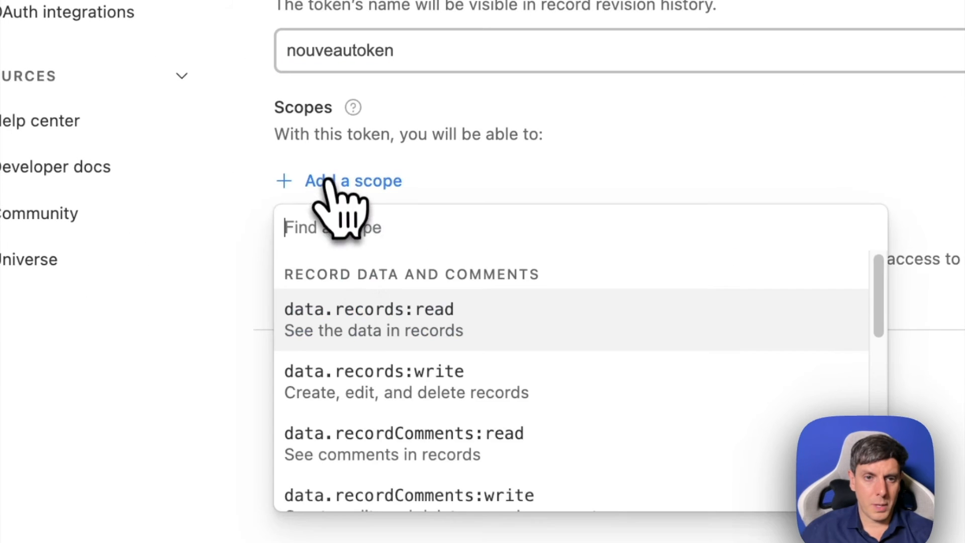
{"action": "left_click", "coordinate": [361, 319]}
{"action": "left_click", "coordinate": [356, 353]}
{"action": "left_click", "coordinate": [373, 237]}
{"action": "left_click", "coordinate": [402, 377]}
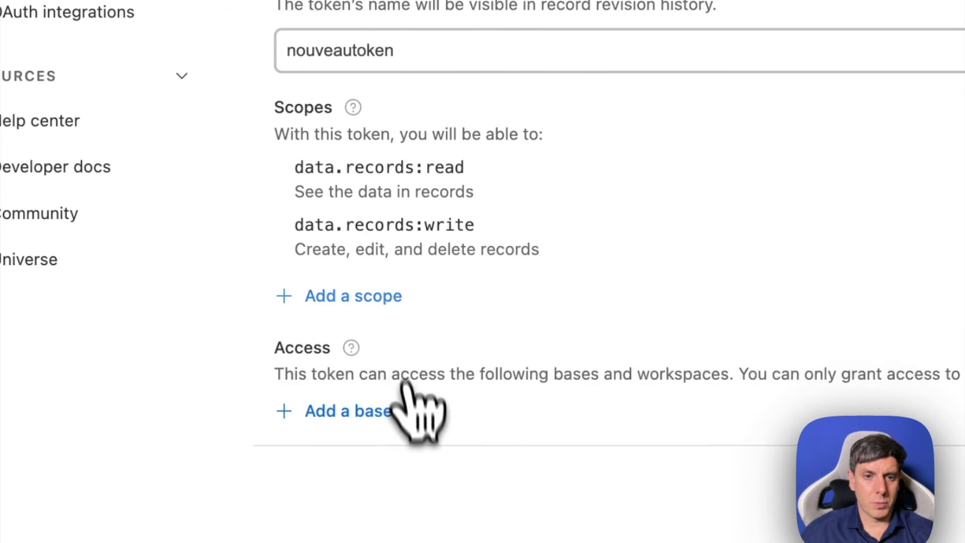
{"action": "left_click", "coordinate": [353, 295]}
{"action": "left_click", "coordinate": [432, 447]}
{"action": "left_click", "coordinate": [367, 353]}
{"action": "left_click", "coordinate": [413, 485]}
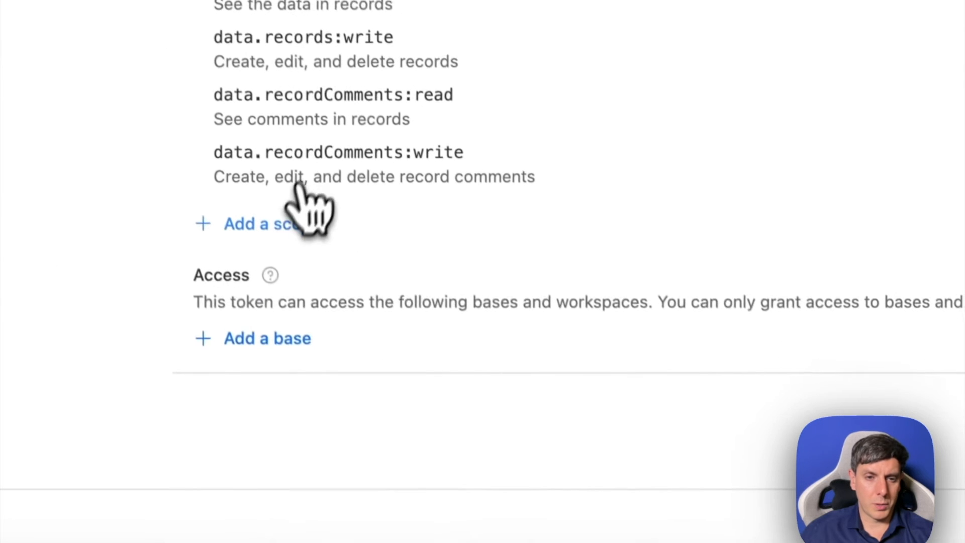
- Add the remaining token scopes, including schema.bases:read, schema.bases:write, block:manage and user.email:read
{"action": "left_click", "coordinate": [347, 333]}
{"action": "left_click", "coordinate": [360, 448]}
{"action": "left_click", "coordinate": [352, 391]}
{"action": "left_click", "coordinate": [343, 260]}
{"action": "left_click", "coordinate": [267, 325]}
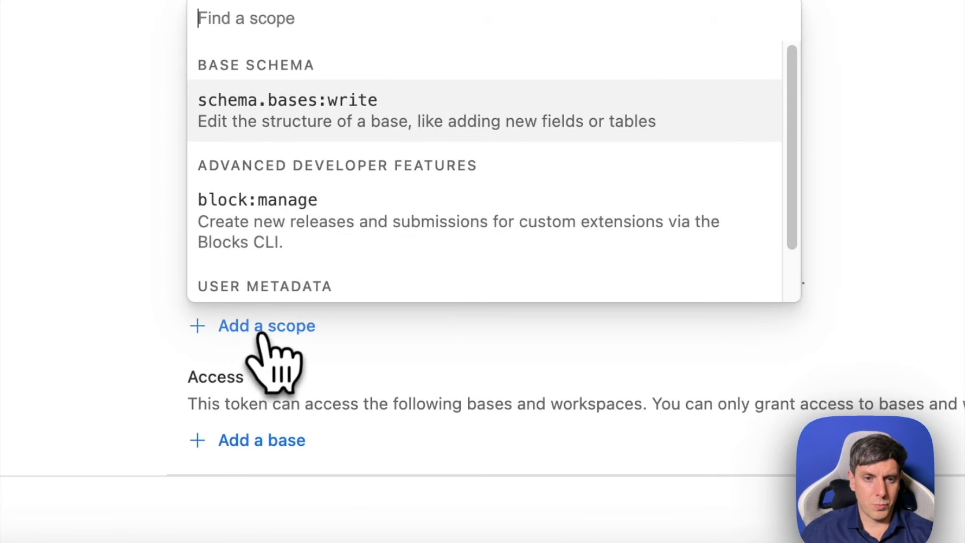
{"action": "left_click", "coordinate": [264, 128]}
{"action": "left_click", "coordinate": [266, 383]}
{"action": "left_click", "coordinate": [320, 202]}
{"action": "left_click", "coordinate": [284, 439]}
{"action": "scroll", "coordinate": [323, 309], "scroll_direction": "down", "scroll_amount": 5}
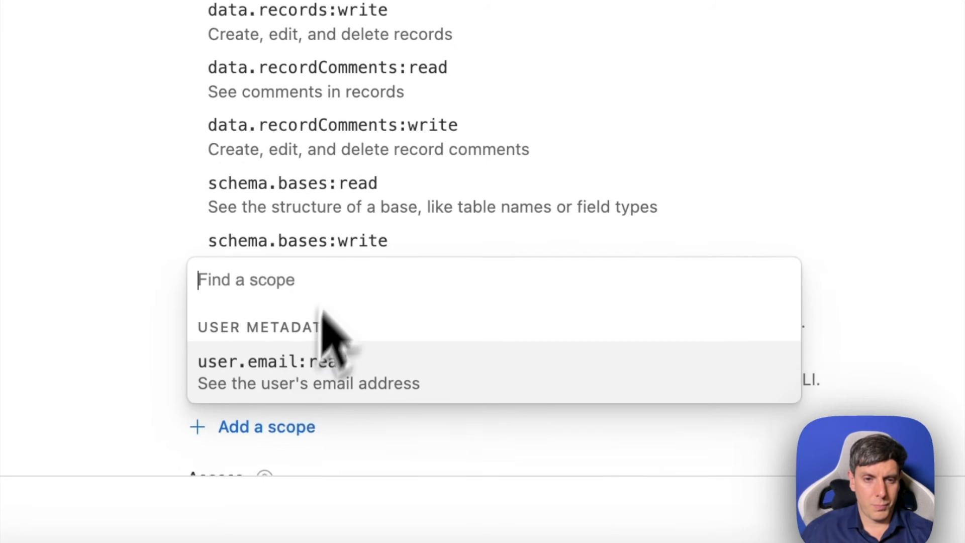
{"action": "left_click", "coordinate": [312, 307]}
- Grant the token access to the LUCID-CLIENTS FRANCAIS base
{"action": "left_click", "coordinate": [264, 354]}
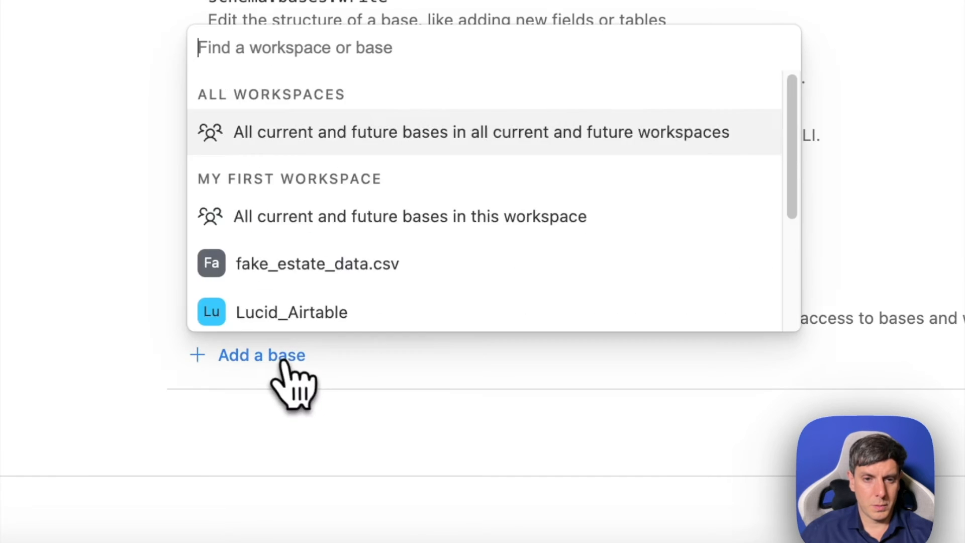
{"action": "scroll", "coordinate": [345, 302], "scroll_direction": "down", "scroll_amount": 3}
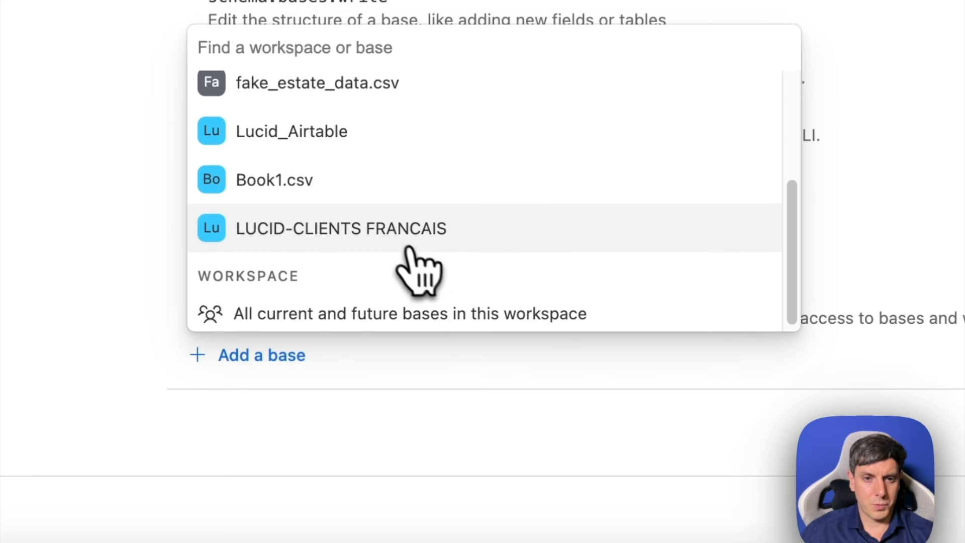
{"action": "left_click", "coordinate": [409, 248]}
- Create the access token and paste it after Bearer in the Voiceflow Authorization header value
{"action": "left_click", "coordinate": [726, 440]}
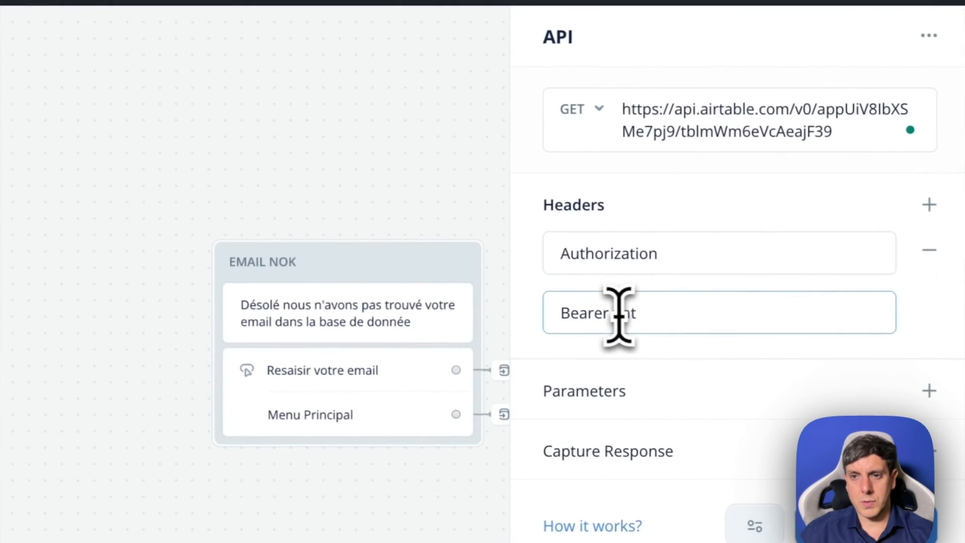
{"action": "left_click", "coordinate": [654, 312]}
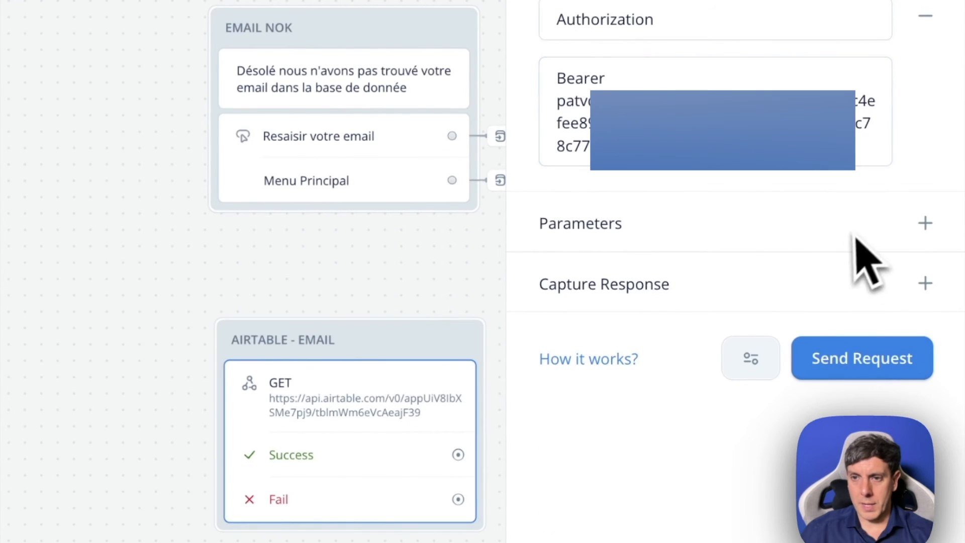
- Add a request parameter with the key filterByFormula and the value Email='{Email_V2}'
{"action": "left_click", "coordinate": [925, 224]}
{"action": "left_click", "coordinate": [654, 274]}
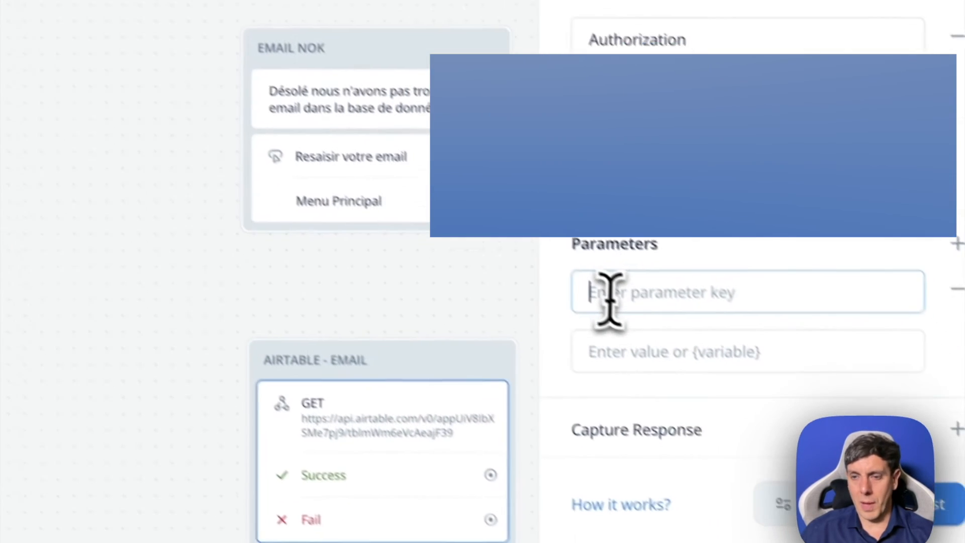
{"action": "type", "text": "filter"}
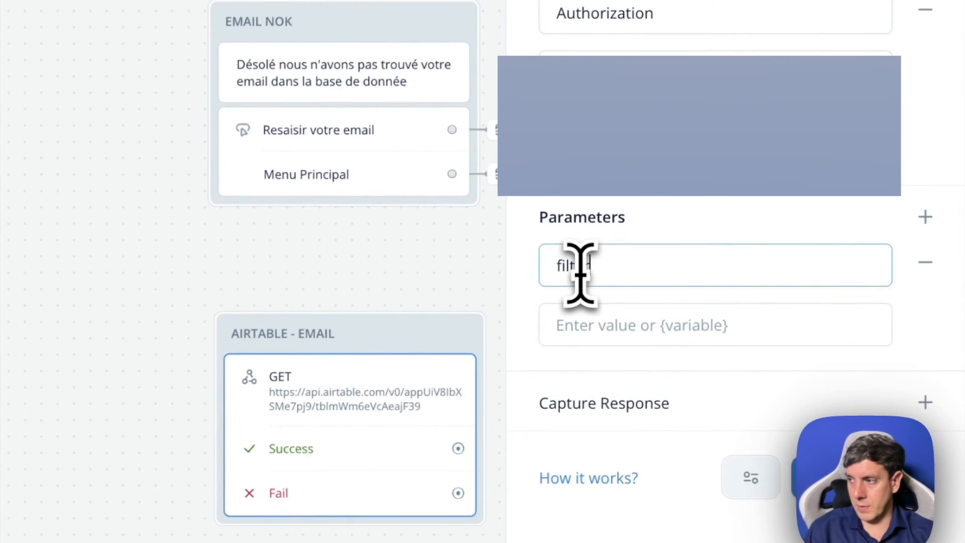
{"action": "type", "text": "ByFor"}
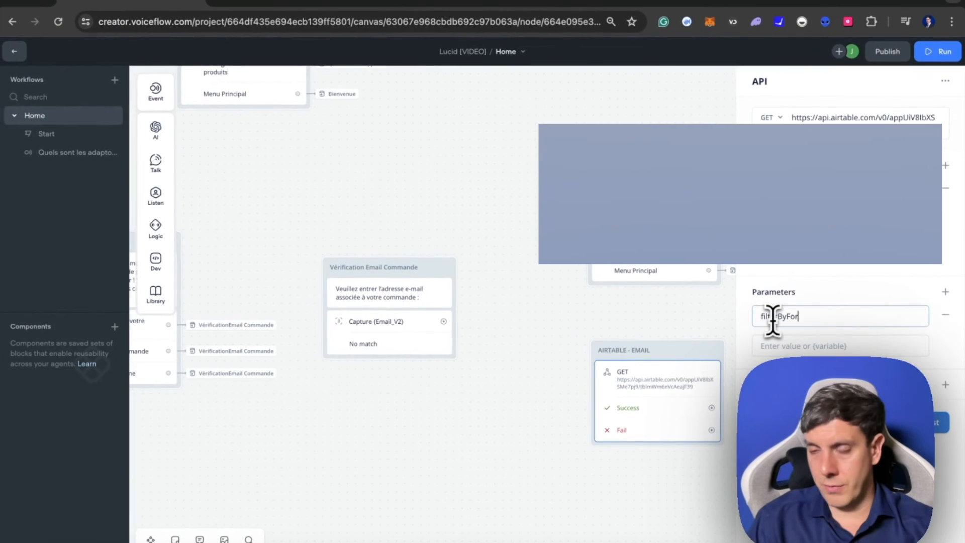
{"action": "type", "text": "mula"}
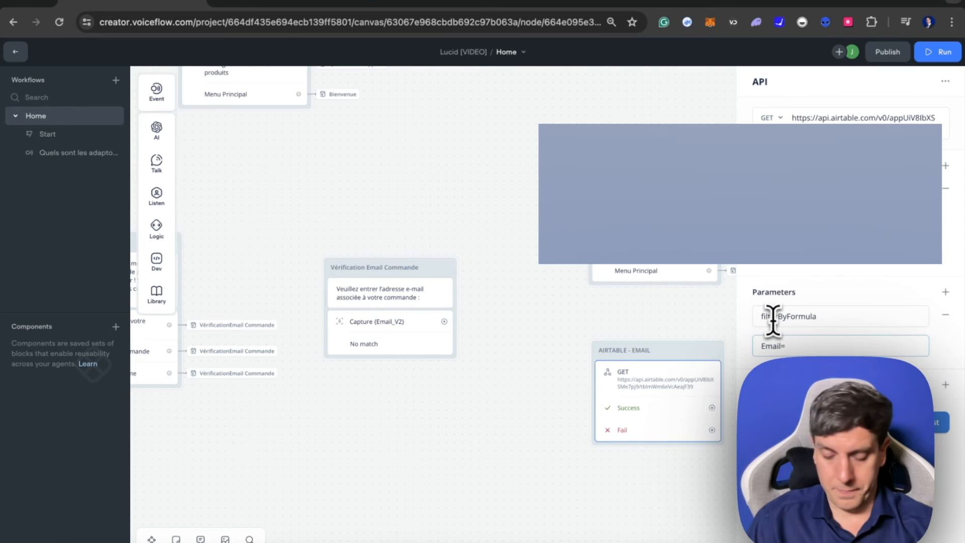
{"action": "left_click", "coordinate": [880, 382]}
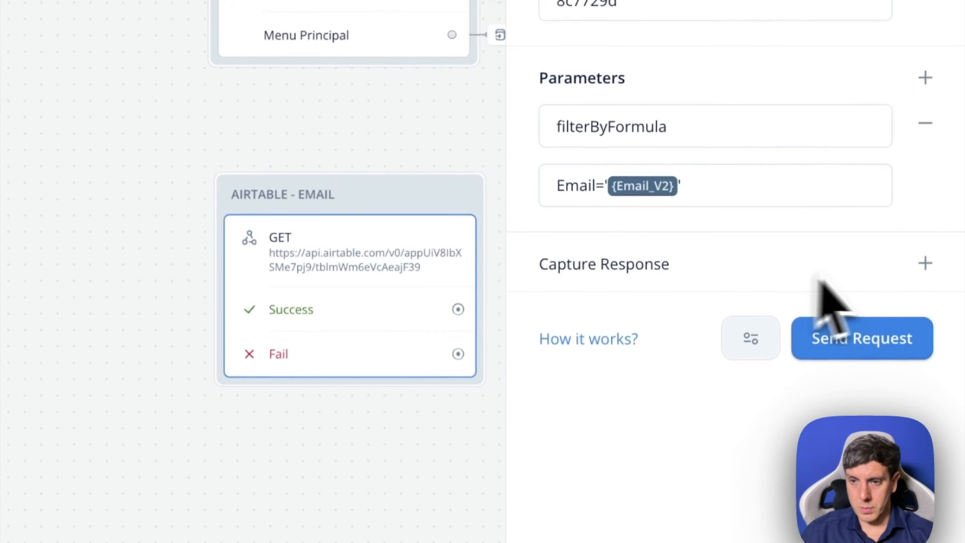
- Capture response.records[0].fields.OrderNumber from the response and apply it to a new variable named OrderNumber
{"action": "left_click", "coordinate": [924, 184]}
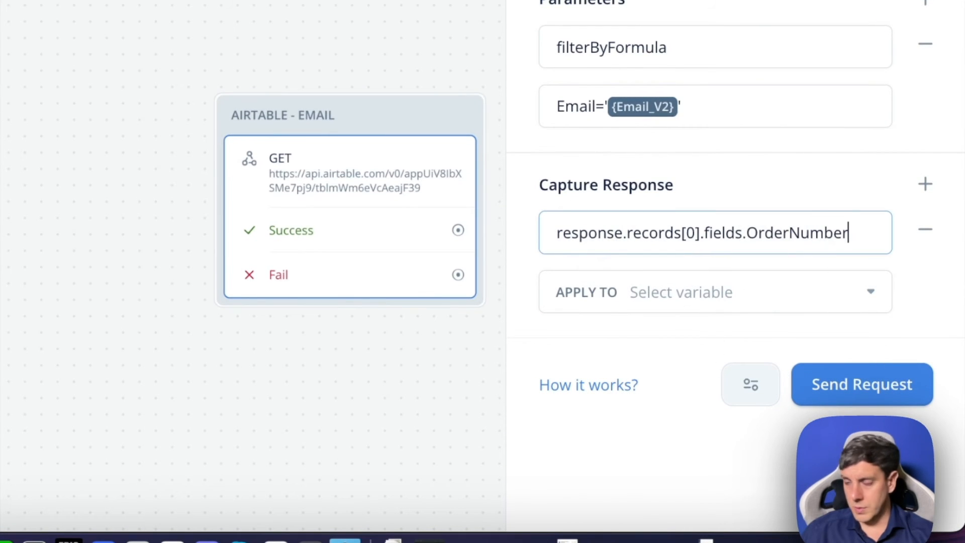
{"action": "left_click", "coordinate": [713, 294]}
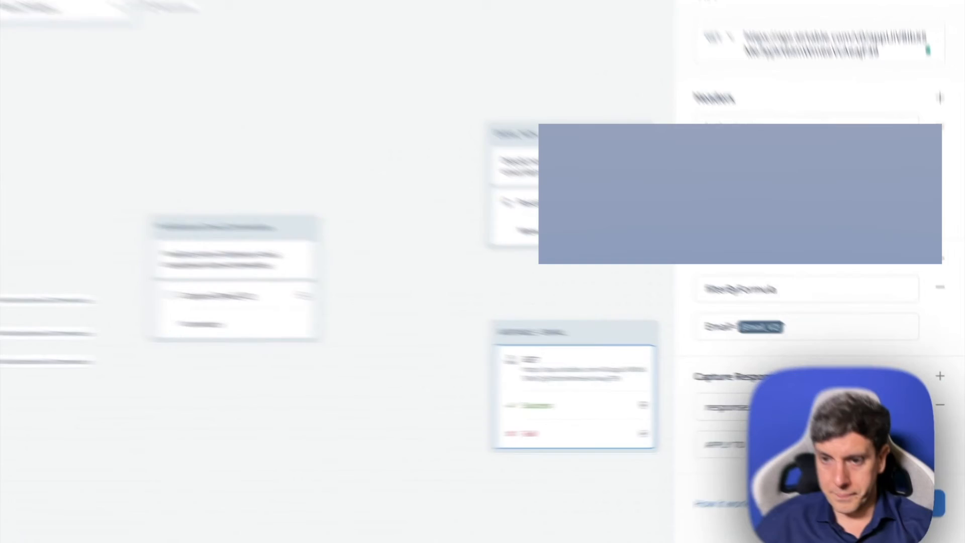
{"action": "left_click", "coordinate": [840, 440]}
{"action": "left_click", "coordinate": [831, 409]}
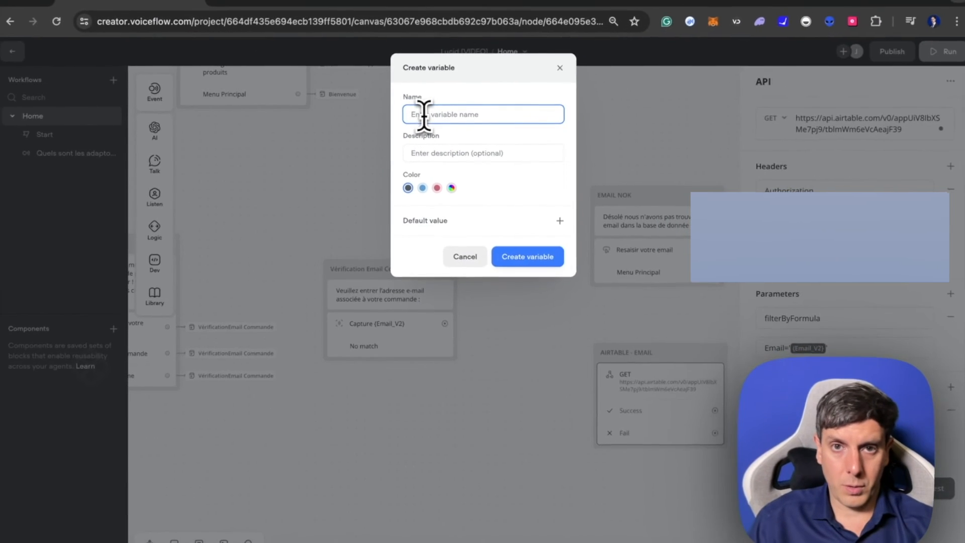
{"action": "type", "text": "OrderNumber"}
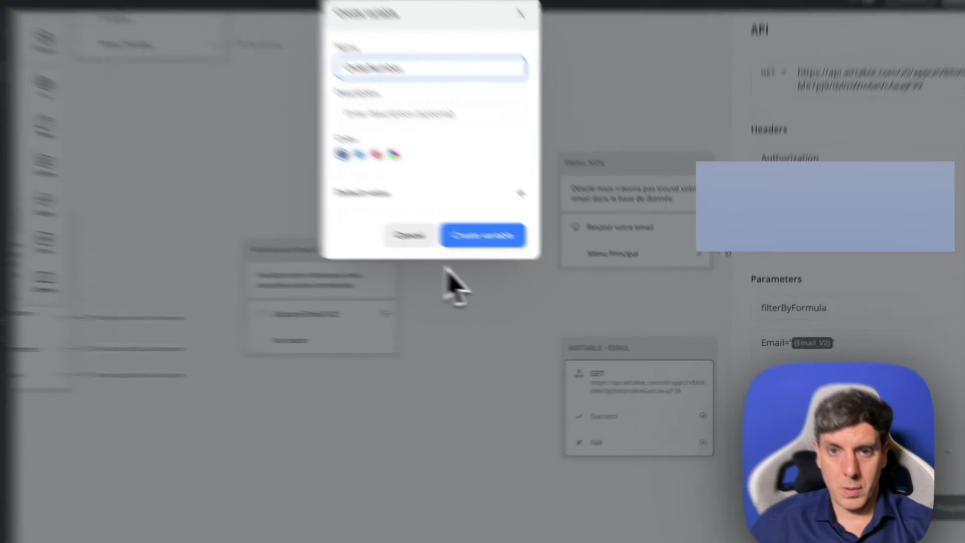
{"action": "left_click", "coordinate": [527, 255]}
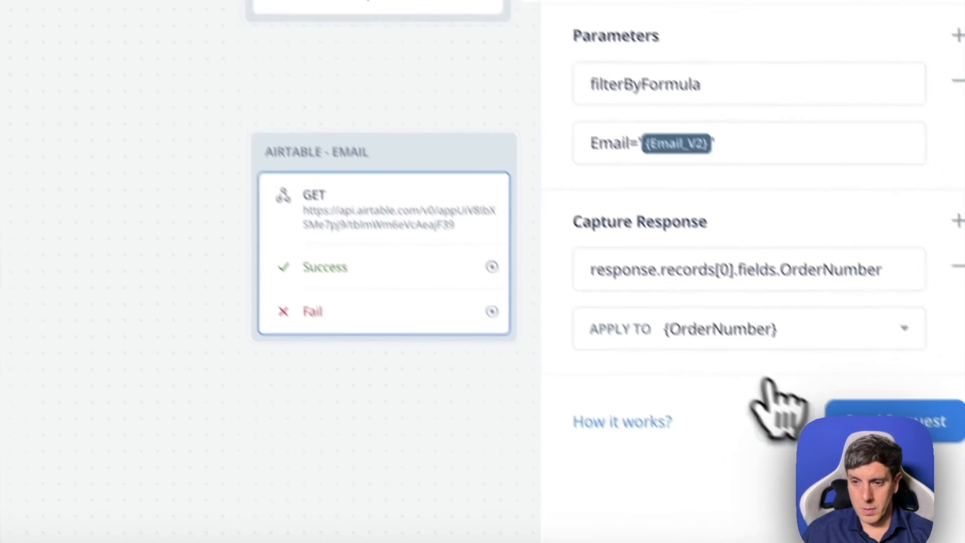
- Add a second response capture with the path response.records[0].fields.TrackingNumber
{"action": "left_click", "coordinate": [958, 221]}
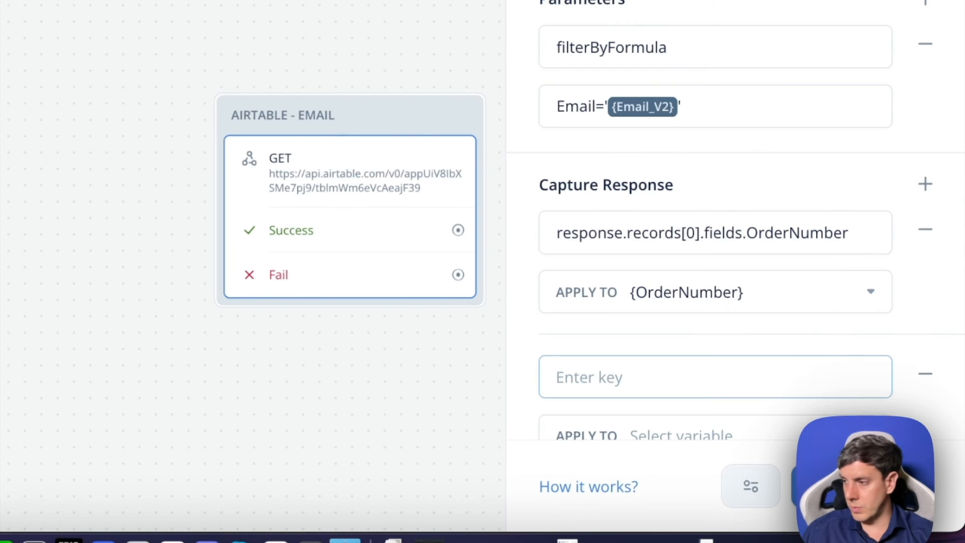
{"action": "type", "text": "response.records[0].fields.TrackingNumber"}
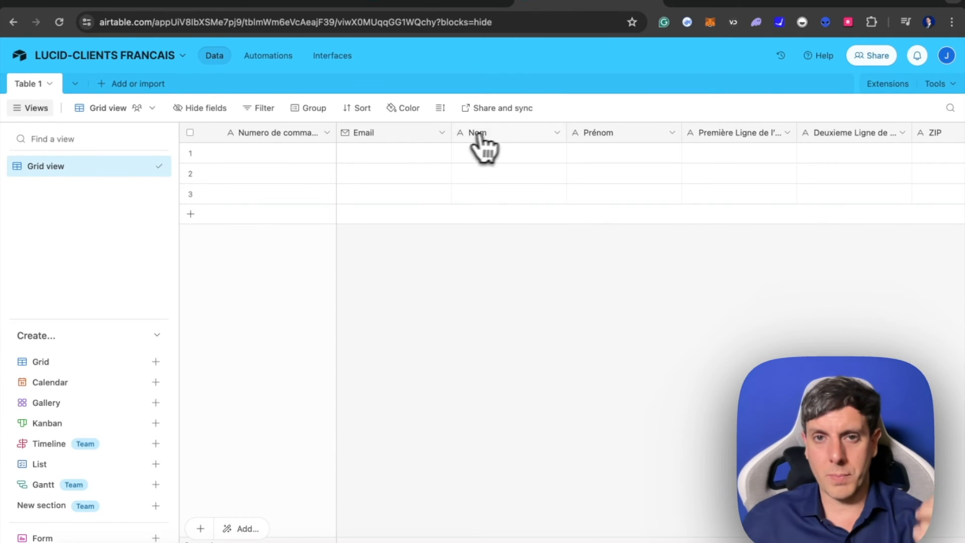
- Review the field names of the LUCID-CLIENTS FRANCAIS table and the Make scenario, and return to Voiceflow
{"action": "scroll", "coordinate": [759, 186], "scroll_direction": "right", "scroll_amount": 10}
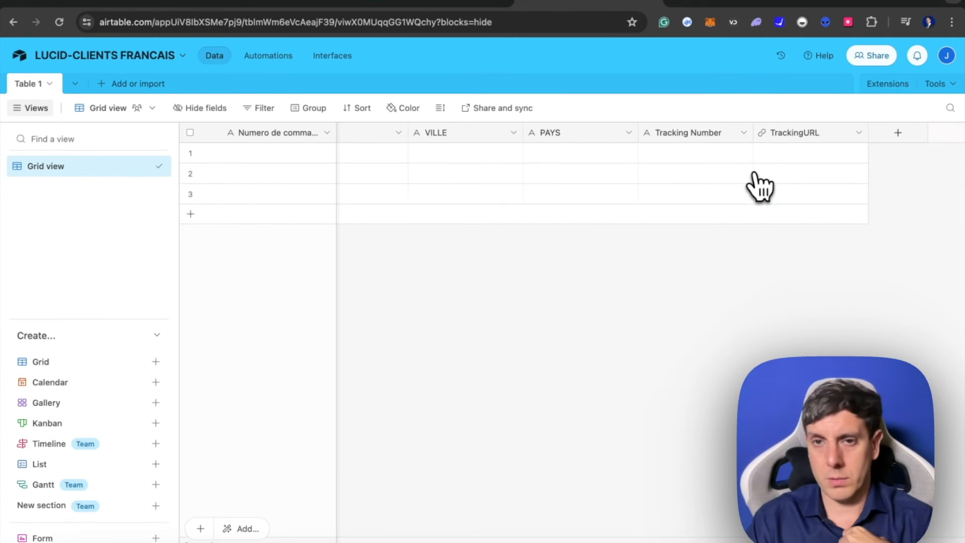
{"action": "scroll", "coordinate": [758, 185], "scroll_direction": "left", "scroll_amount": 10}
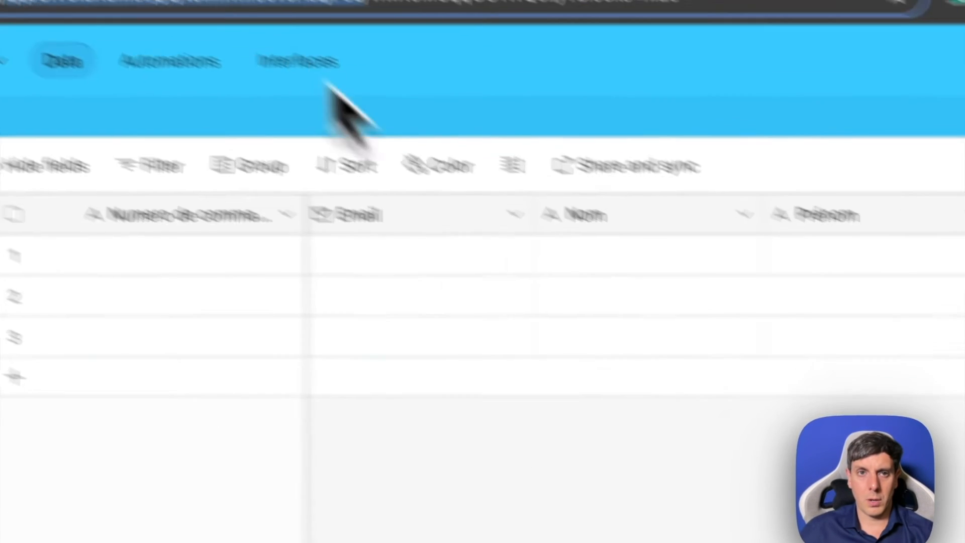
{"action": "left_click", "coordinate": [281, 3]}
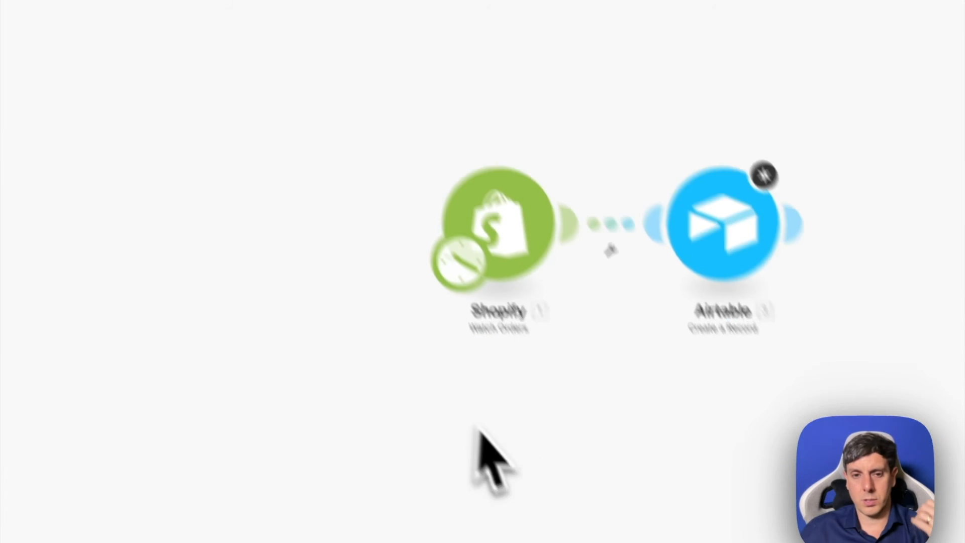
{"action": "left_click", "coordinate": [30, 23]}
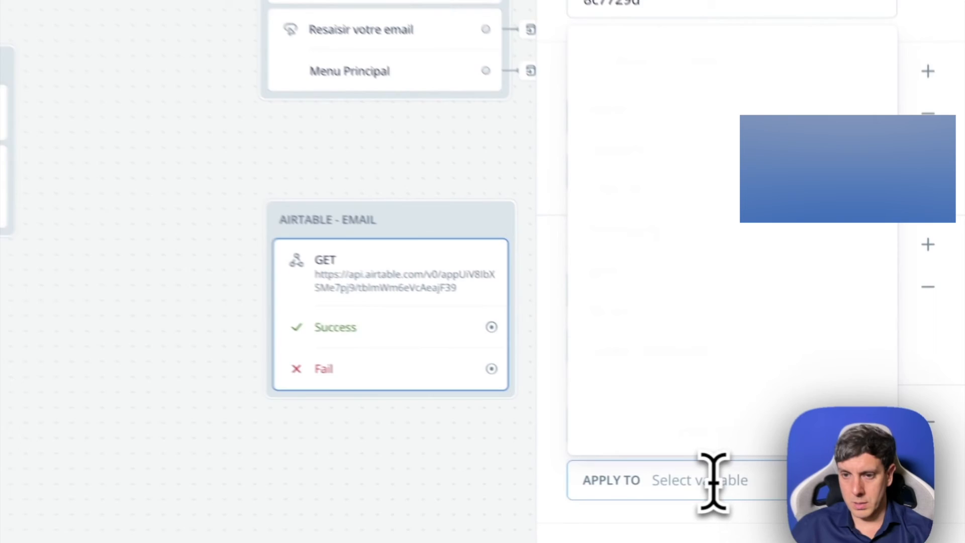
- Apply the second captured response to a new variable named TrackingNumber
{"action": "left_click", "coordinate": [831, 489]}
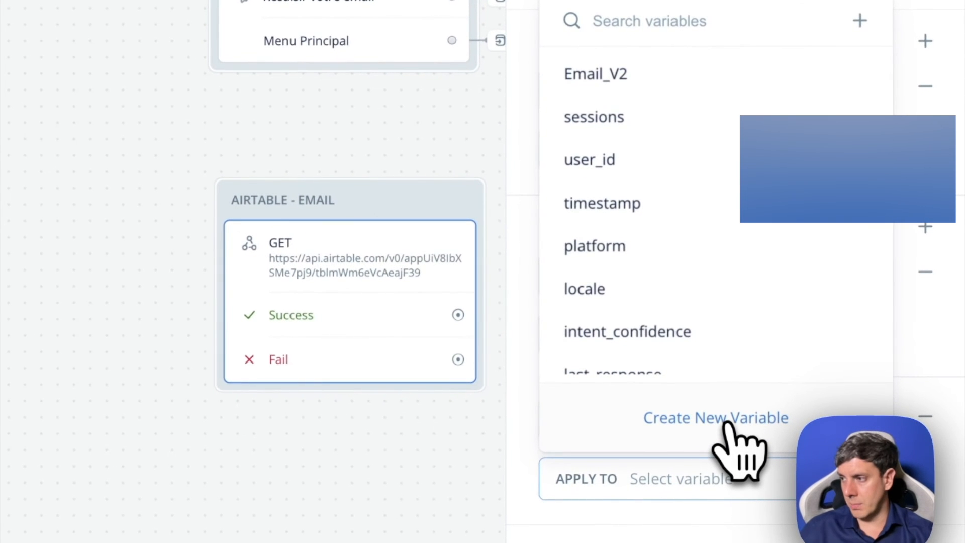
{"action": "left_click", "coordinate": [731, 424]}
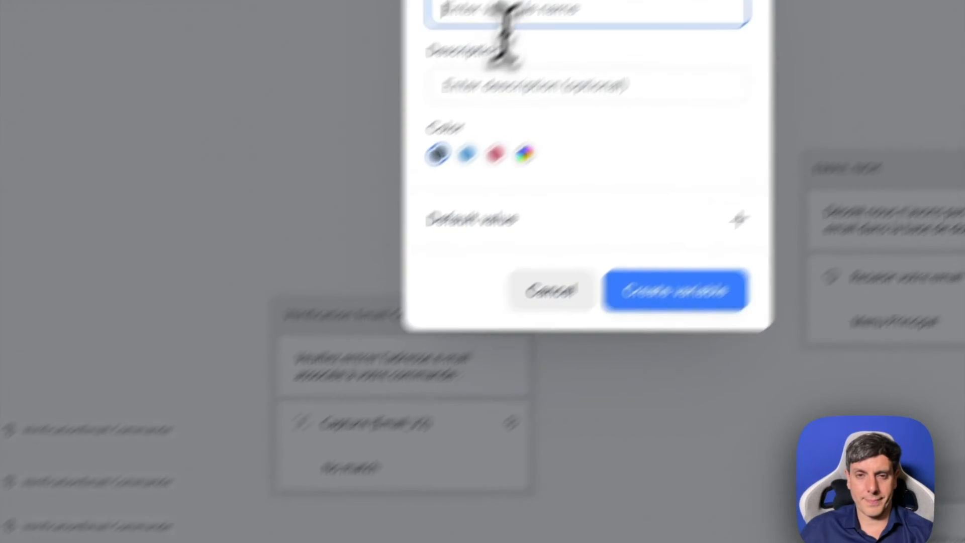
{"action": "type", "text": "Tracki"}
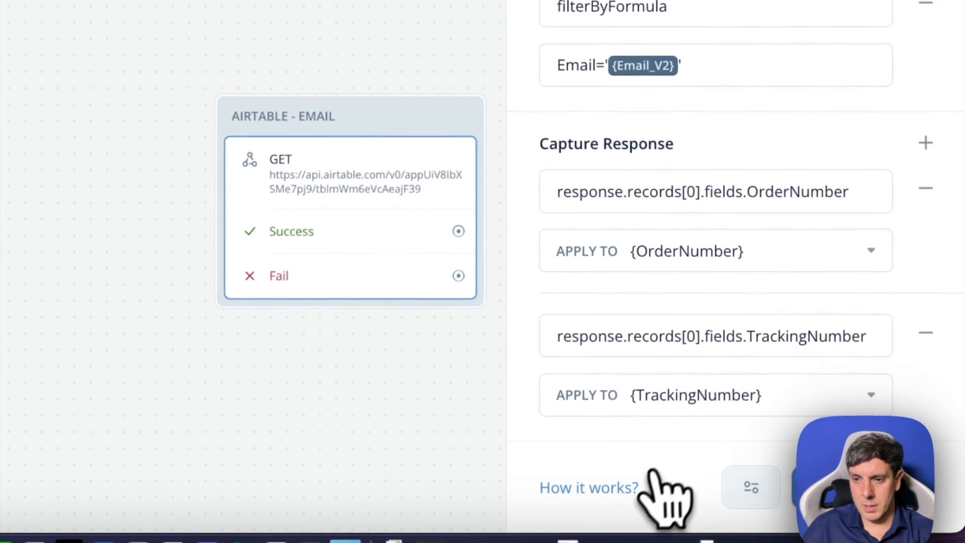
- Add a third response capture with the path response.records[0].fields.Name, reusing the TrackingNumber path
{"action": "left_click", "coordinate": [934, 148]}
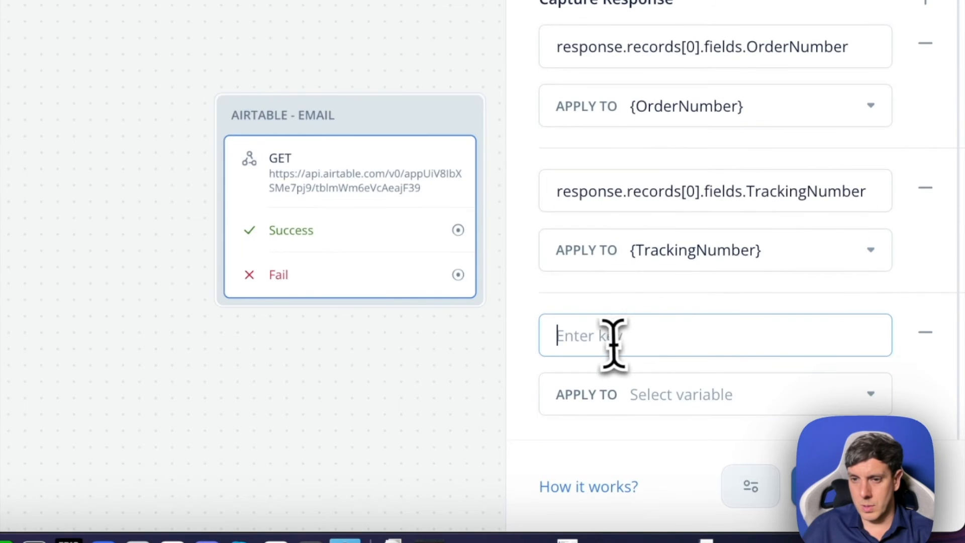
{"action": "triple_click", "coordinate": [662, 191]}
{"action": "key", "text": "ctrl+c"}
{"action": "left_click", "coordinate": [604, 337]}
{"action": "key", "text": "ctrl+v"}
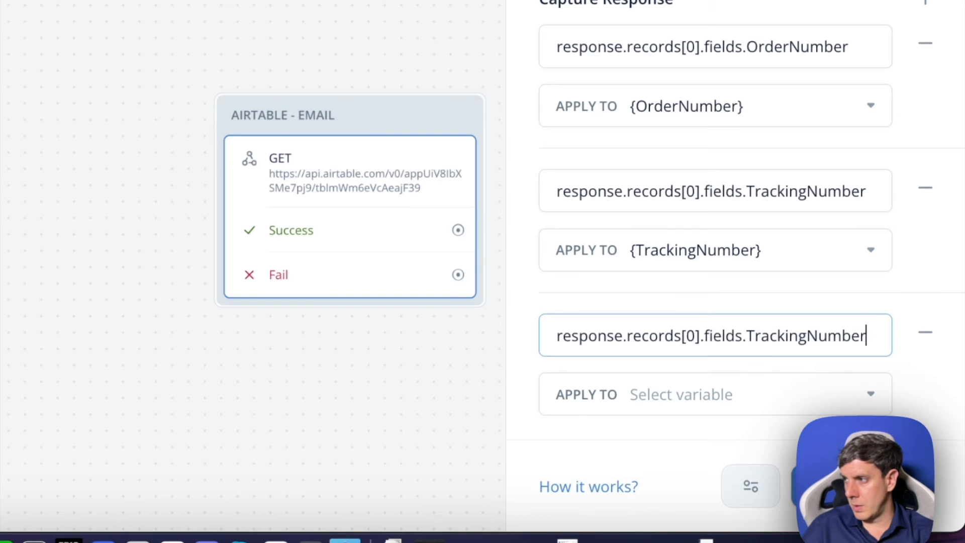
{"action": "left_click_drag", "start_coordinate": [749, 335], "coordinate": [877, 346]}
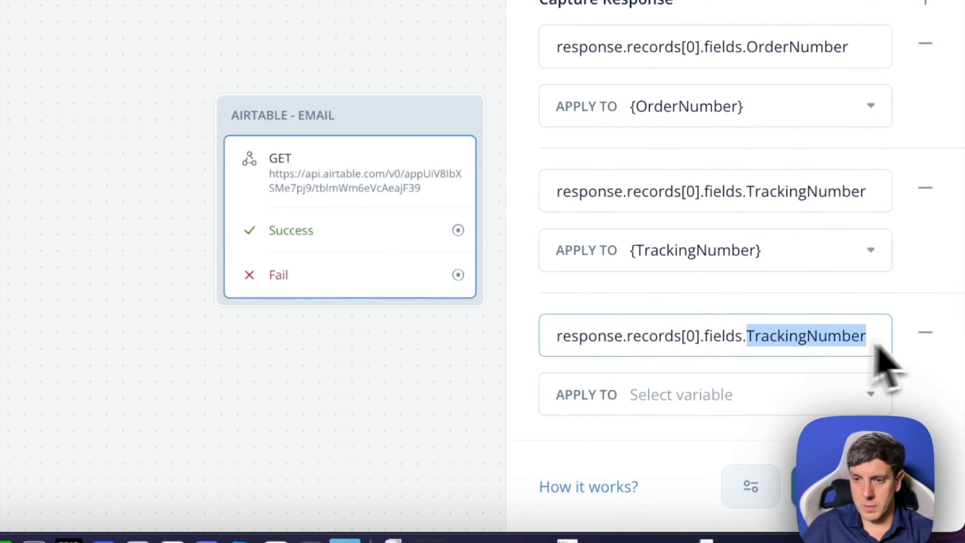
{"action": "type", "text": "Name"}
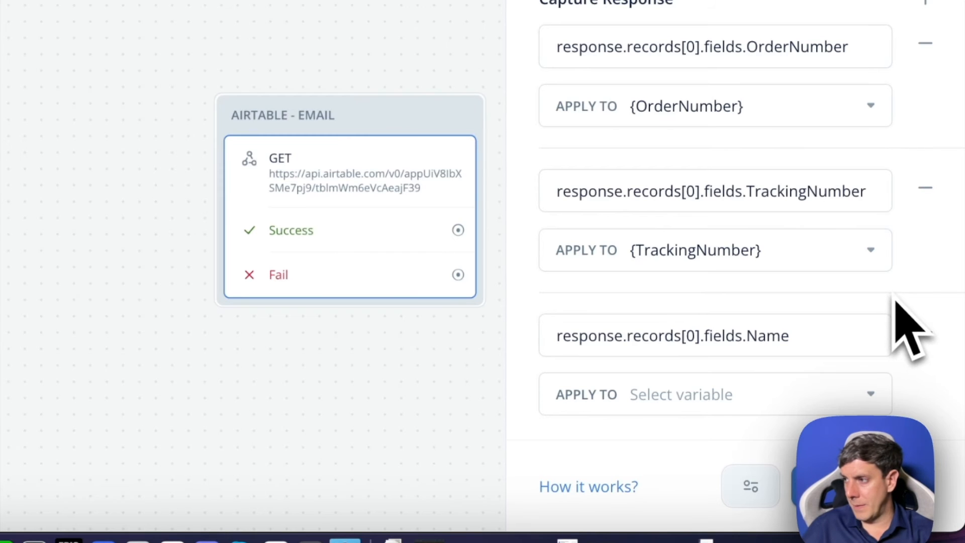
- Create a new variable named Nom and apply the third captured response to it
{"action": "left_click", "coordinate": [716, 397]}
{"action": "left_click", "coordinate": [685, 337]}
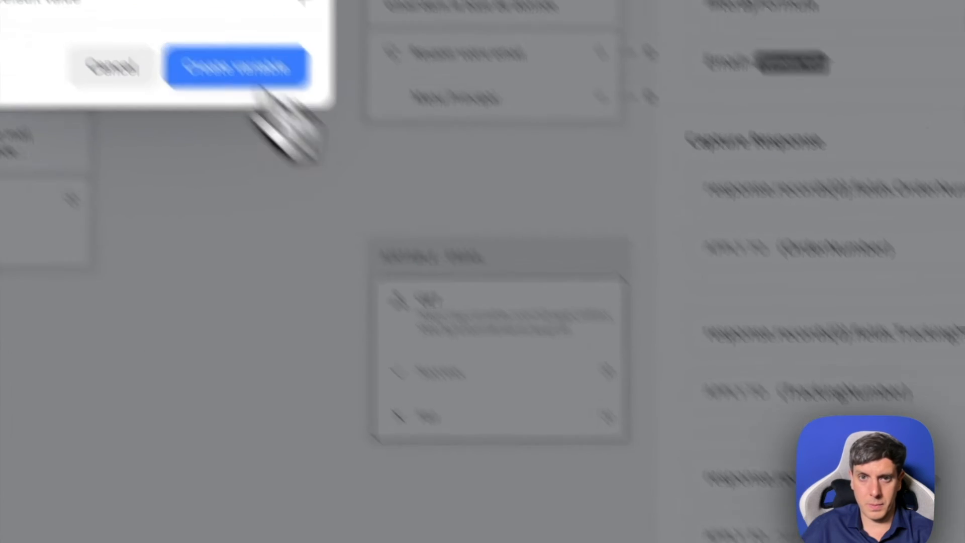
{"action": "type", "text": "Nam"}
{"action": "key", "text": "BackSpace"}
{"action": "key", "text": "BackSpace"}
{"action": "type", "text": "om"}
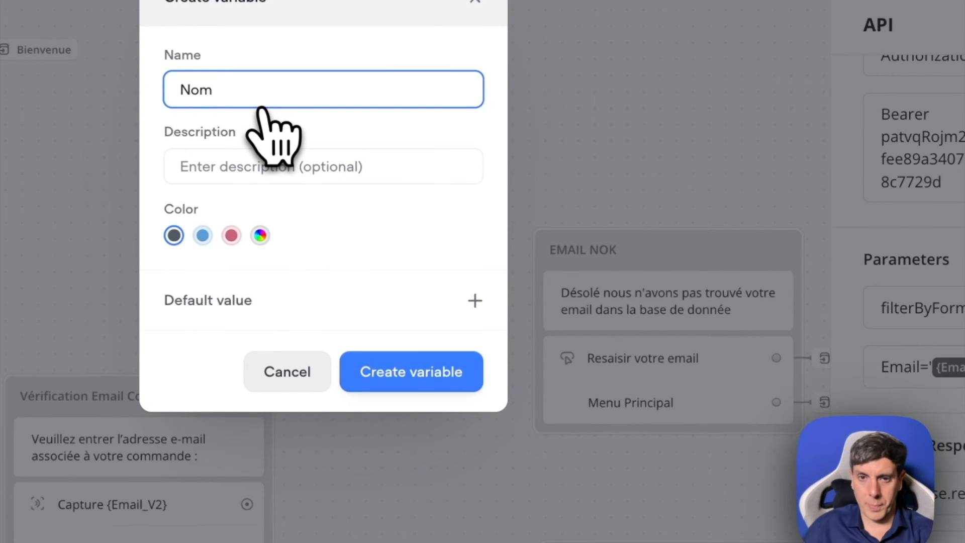
{"action": "left_click", "coordinate": [428, 382]}
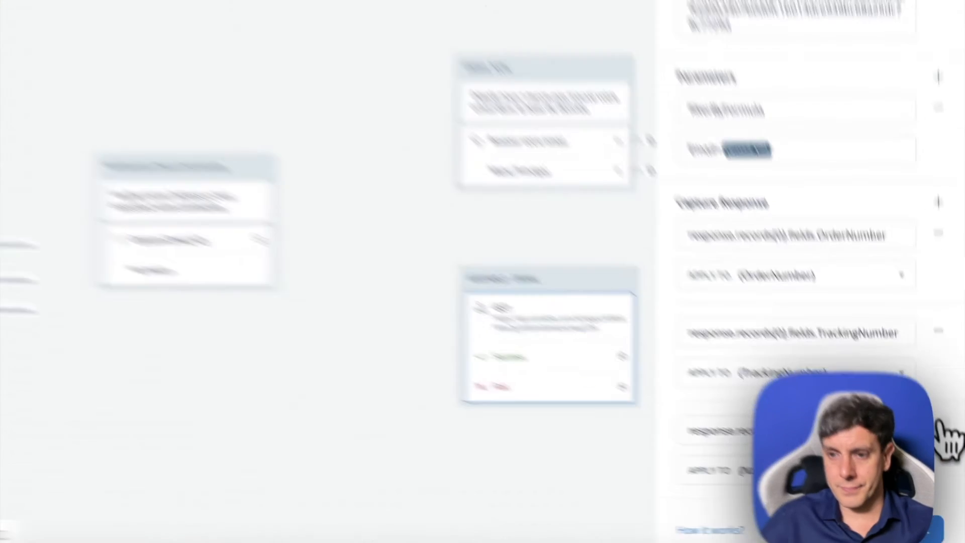
- Remove all three response captures from the AIRTABLE - EMAIL API step
{"action": "left_click", "coordinate": [938, 430]}
{"action": "left_click", "coordinate": [938, 330]}
{"action": "left_click", "coordinate": [938, 232]}
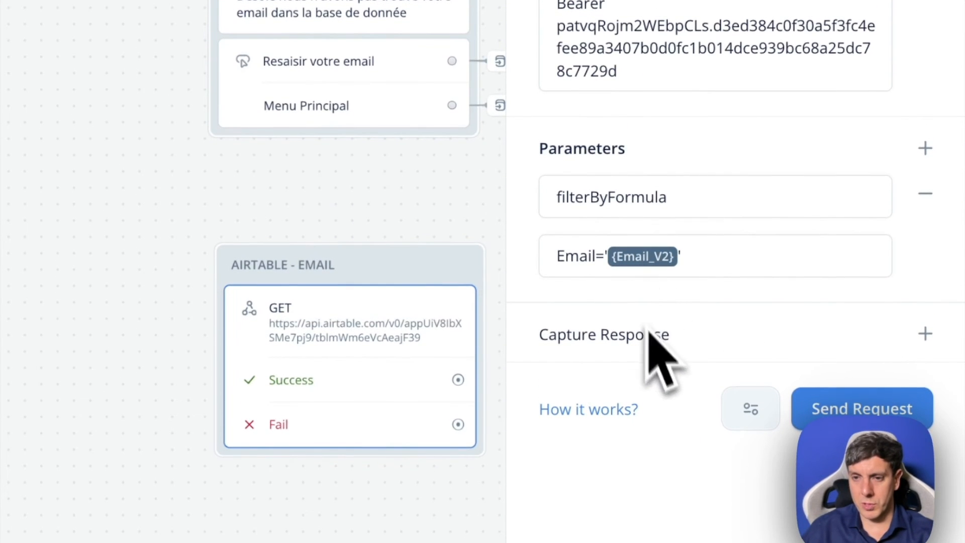
- Add a new response capture with the path response.records[0].fields.OrderNumber
{"action": "left_click", "coordinate": [926, 334]}
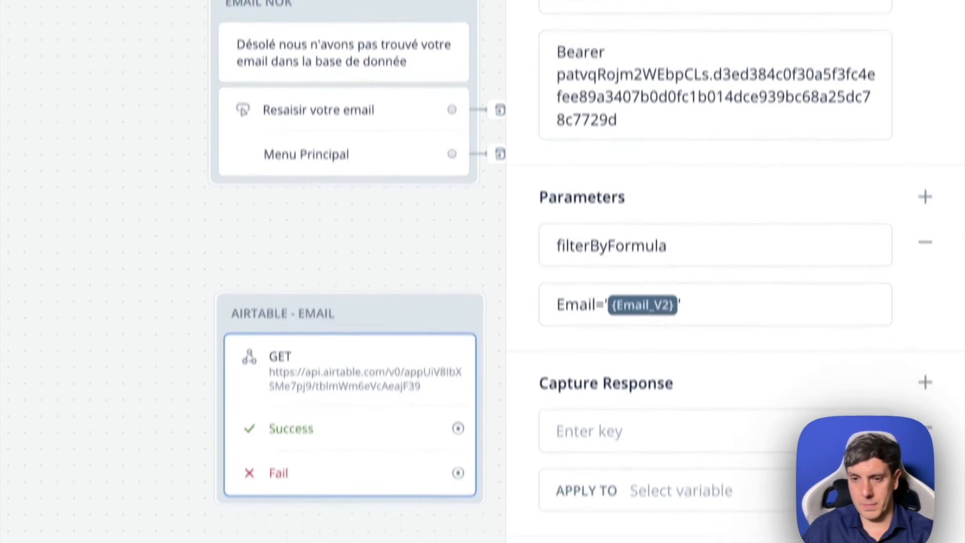
{"action": "left_click", "coordinate": [623, 467]}
{"action": "key", "text": "ctrl+v"}
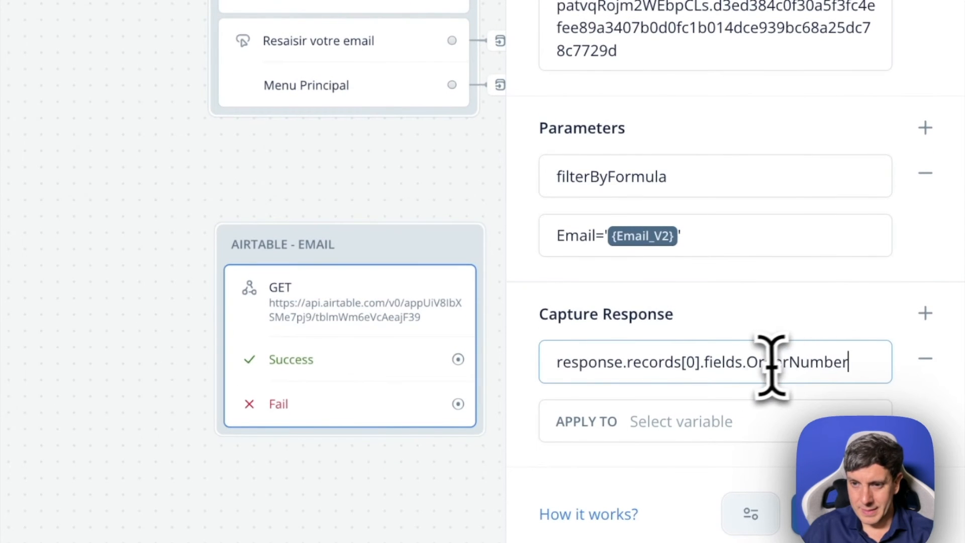
{"action": "left_click_drag", "start_coordinate": [748, 367], "coordinate": [855, 369]}
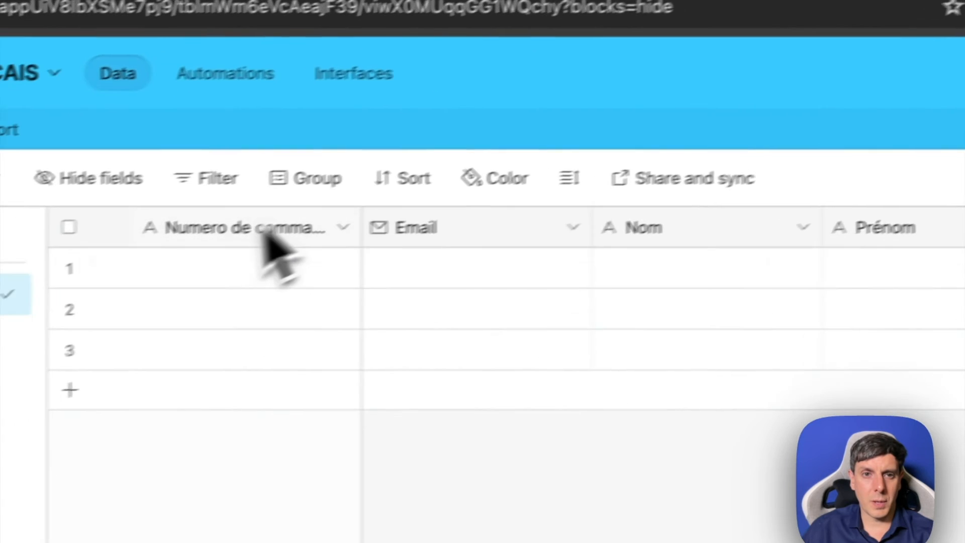
- In Airtable, rename the primary field of the LUCID-CLIENTS FRANCAIS table to Numero_de_commande and copy the new name
{"action": "double_click", "coordinate": [269, 237]}
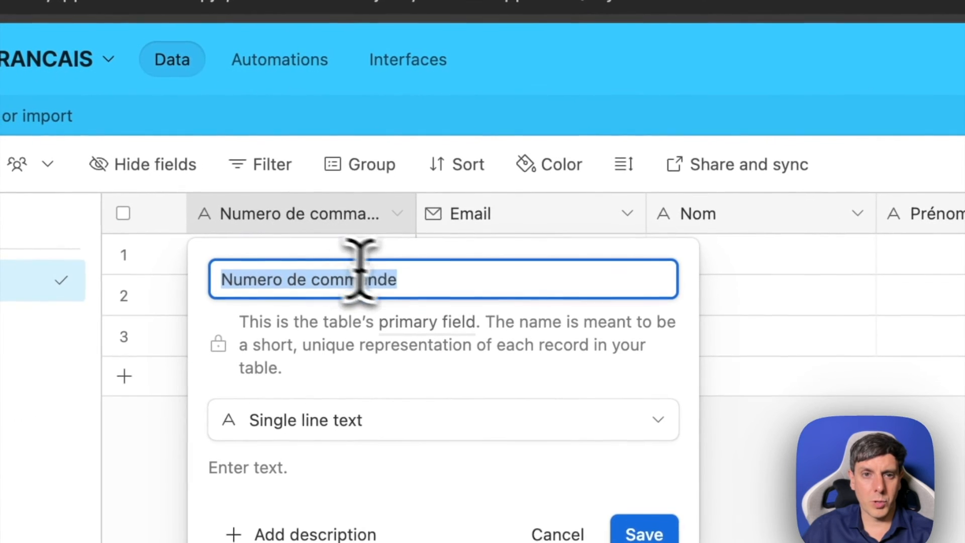
{"action": "left_click", "coordinate": [272, 277]}
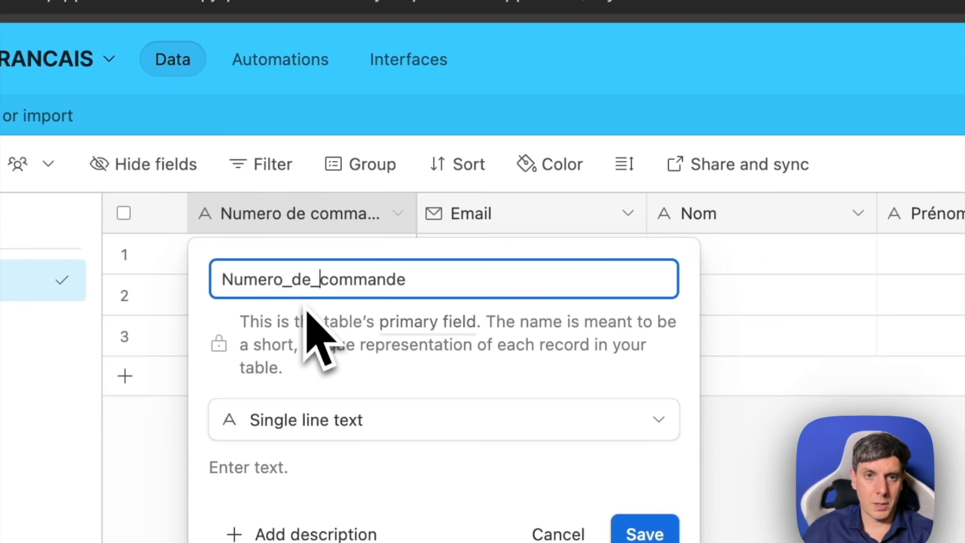
{"action": "left_click", "coordinate": [782, 488]}
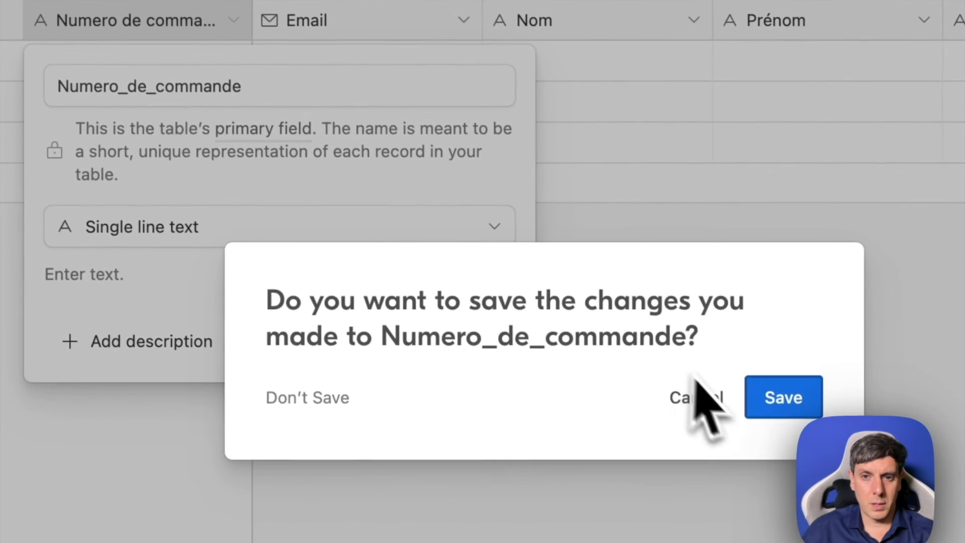
{"action": "left_click", "coordinate": [698, 398]}
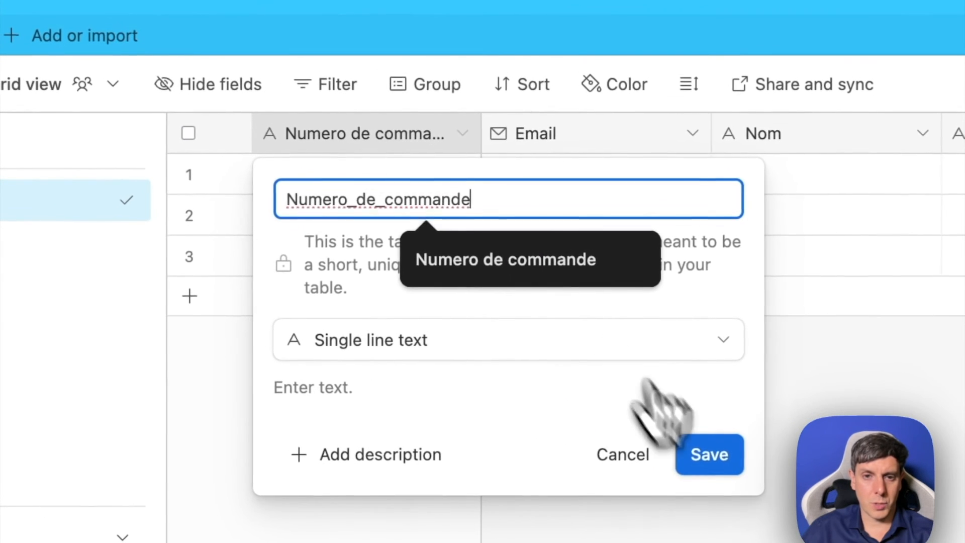
{"action": "left_click", "coordinate": [479, 340]}
{"action": "double_click", "coordinate": [388, 144]}
{"action": "left_click_drag", "start_coordinate": [494, 198], "coordinate": [259, 195]}
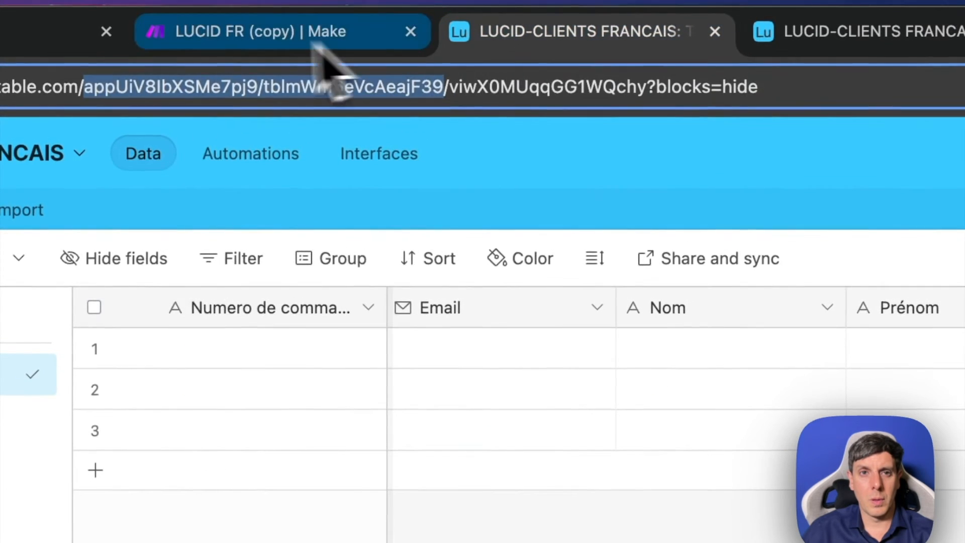
- Return to Voiceflow and replace the whole response capture path with Numero_de_commande
{"action": "left_click", "coordinate": [322, 41]}
{"action": "left_click", "coordinate": [161, 33]}
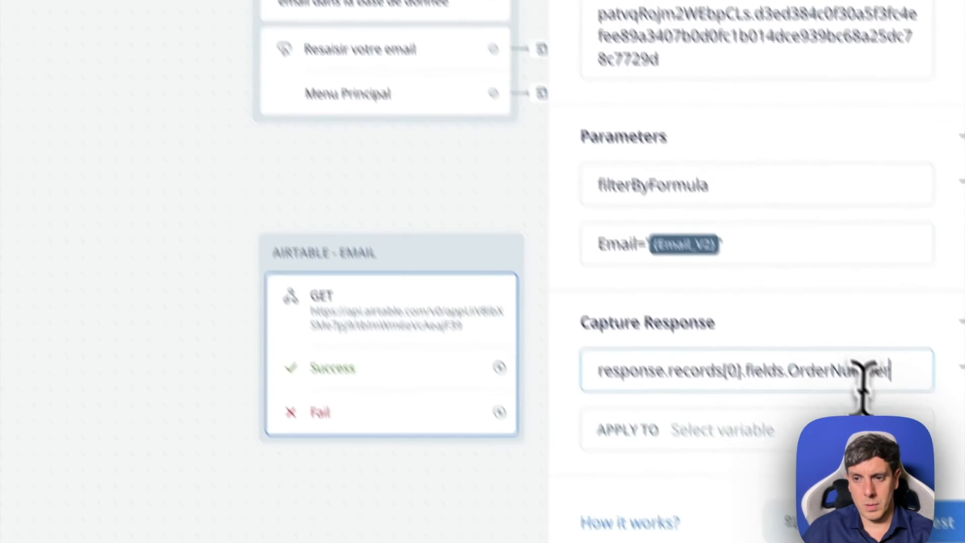
{"action": "key", "text": "ctrl+a"}
{"action": "key", "text": "ctrl+v"}
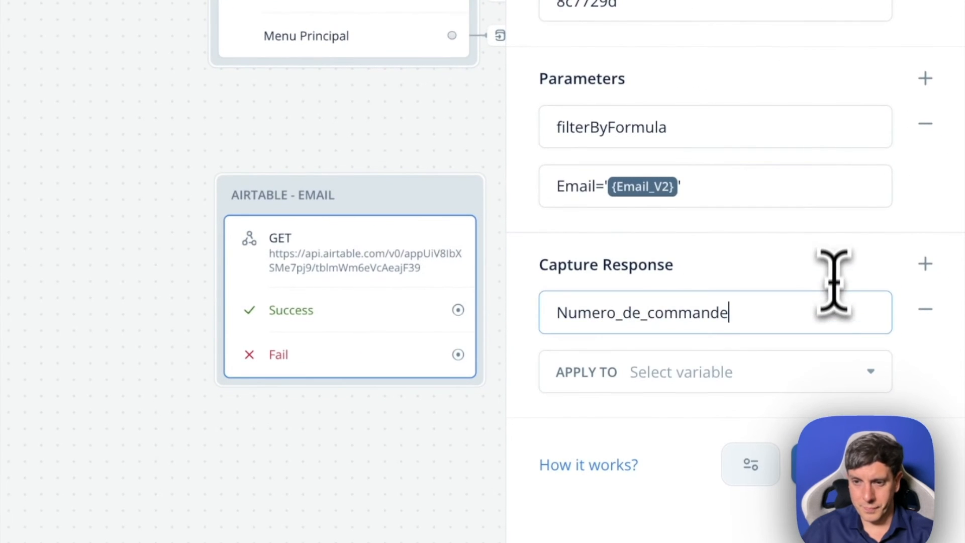
- Undo the last edits and re-enter the filterByFormula value as Email='{Email_V2}'
{"action": "key", "text": "ctrl+z"}
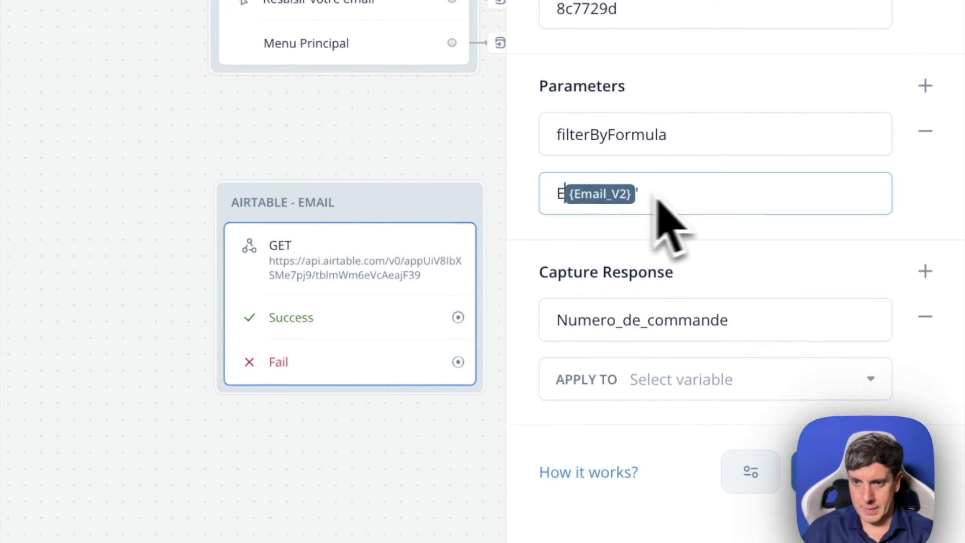
{"action": "key", "text": "BackSpace"}
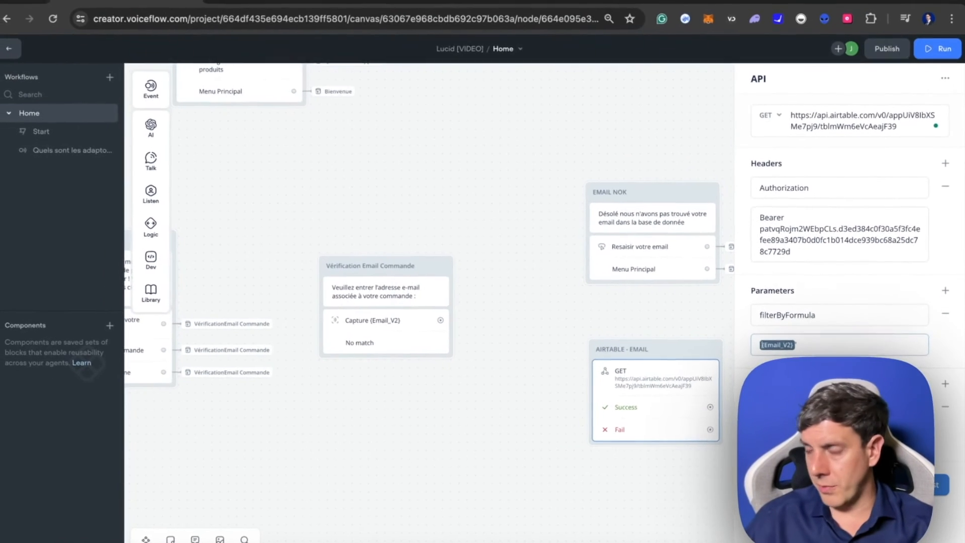
{"action": "type", "text": "Email="}
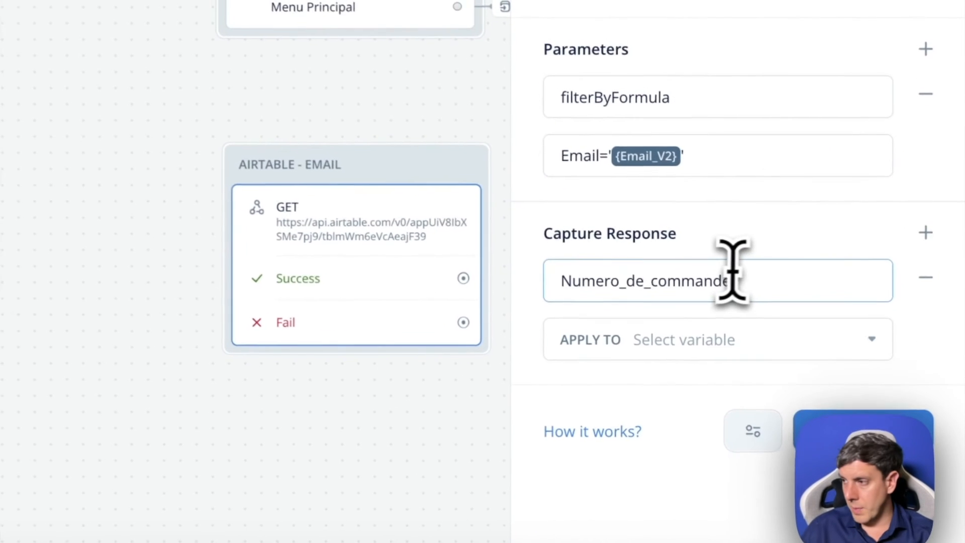
- Put the response.records[0].fields path back in the response capture, replacing OrderNumber with the French order-number field name
{"action": "left_click_drag", "start_coordinate": [766, 286], "coordinate": [528, 297]}
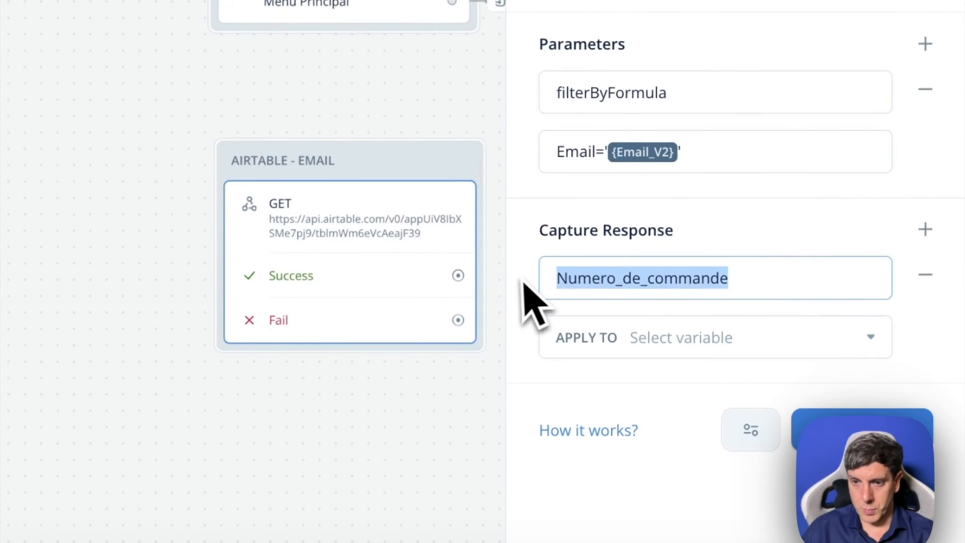
{"action": "key", "text": "ctrl+v"}
{"action": "left_click_drag", "start_coordinate": [749, 282], "coordinate": [883, 280]}
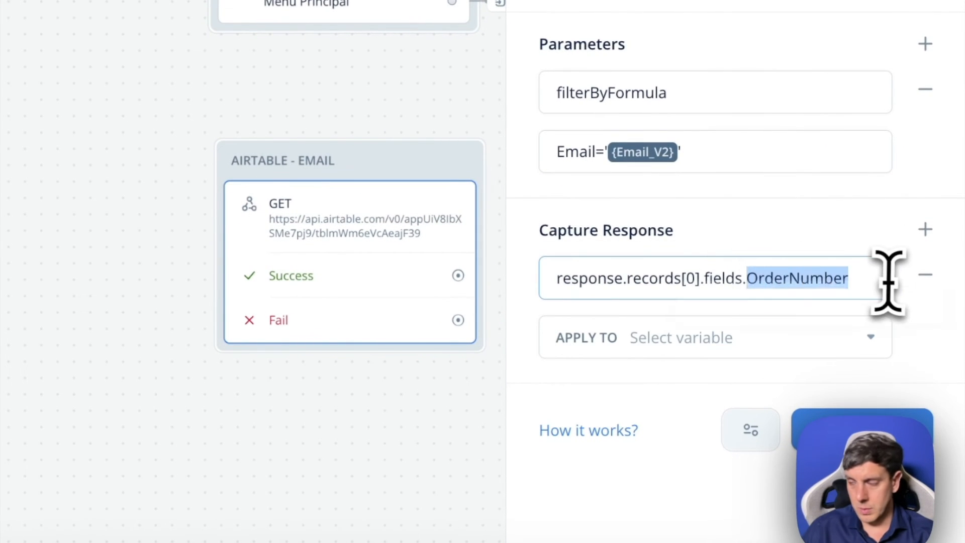
{"action": "type", "text": "Nu"}
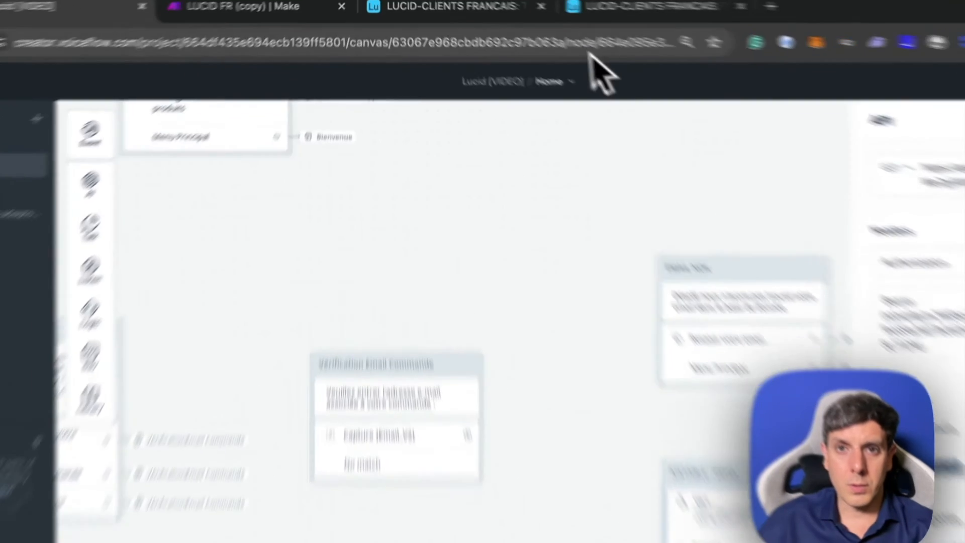
- Switch to Airtable and rename the primary field to Numerodecommande, without underscores
{"action": "left_click", "coordinate": [649, 6]}
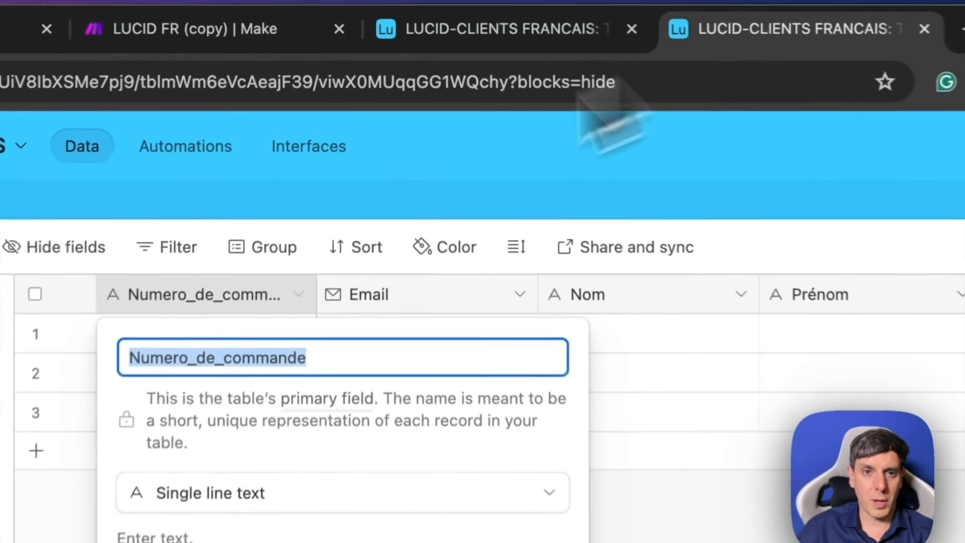
{"action": "left_click", "coordinate": [364, 373]}
{"action": "key", "text": "BackSpace"}
{"action": "left_click", "coordinate": [390, 373]}
{"action": "key", "text": "BackSpace"}
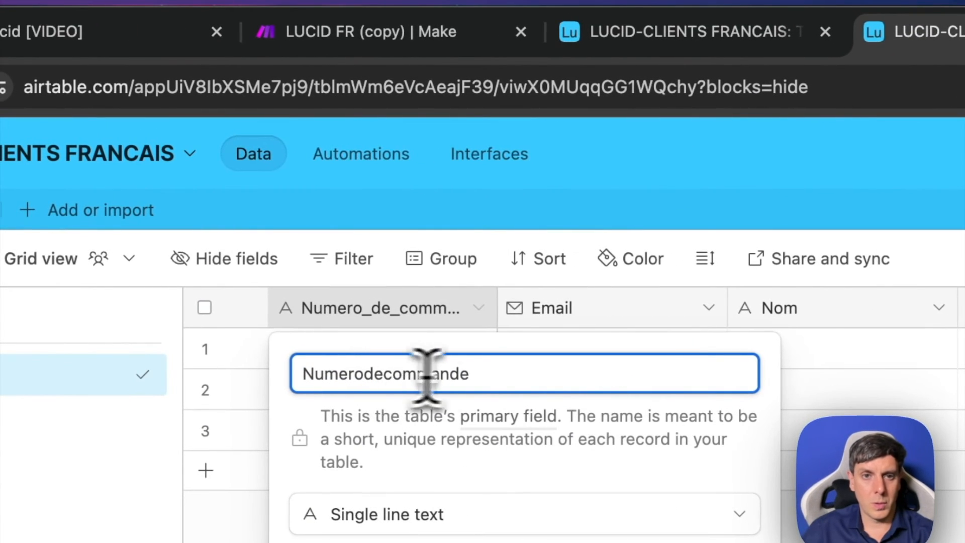
{"action": "key", "text": "super+a"}
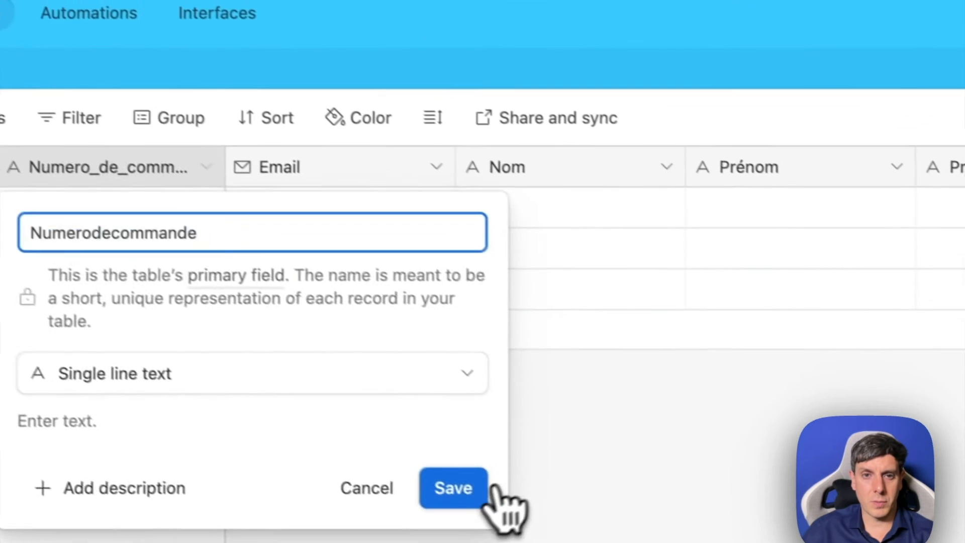
{"action": "left_click", "coordinate": [497, 490]}
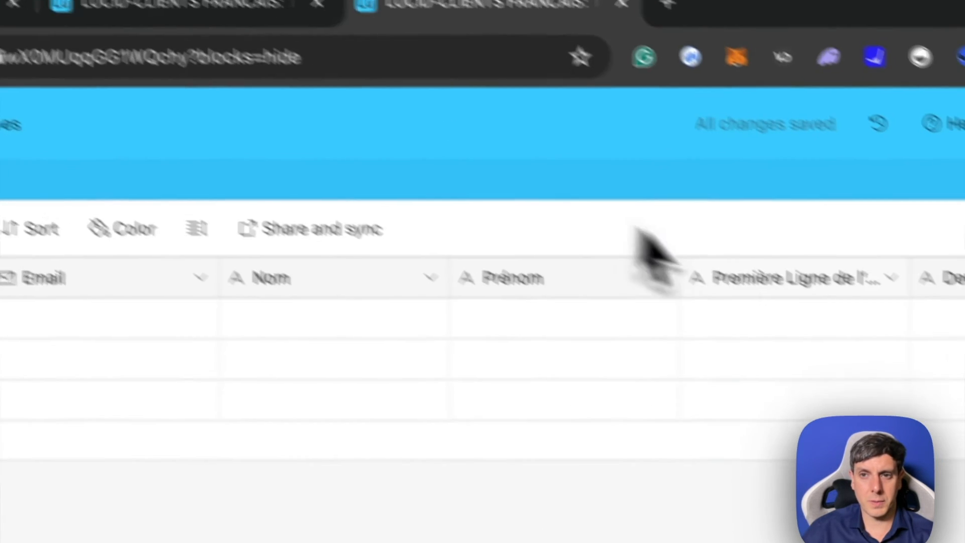
- Rename the first address line field to PremièreLignedeladresse and save it
{"action": "left_click", "coordinate": [891, 251]}
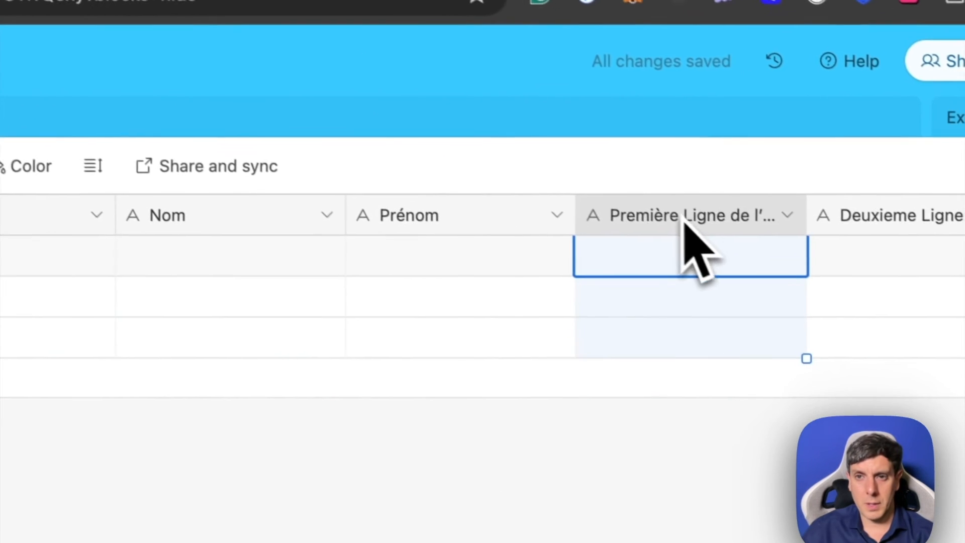
{"action": "right_click", "coordinate": [890, 251]}
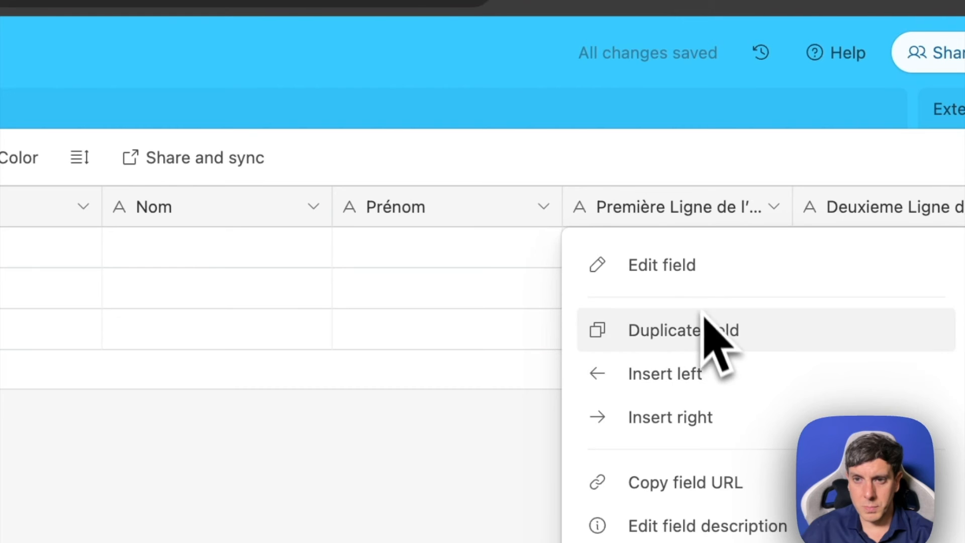
{"action": "left_click", "coordinate": [701, 277]}
{"action": "left_click", "coordinate": [63, 273]}
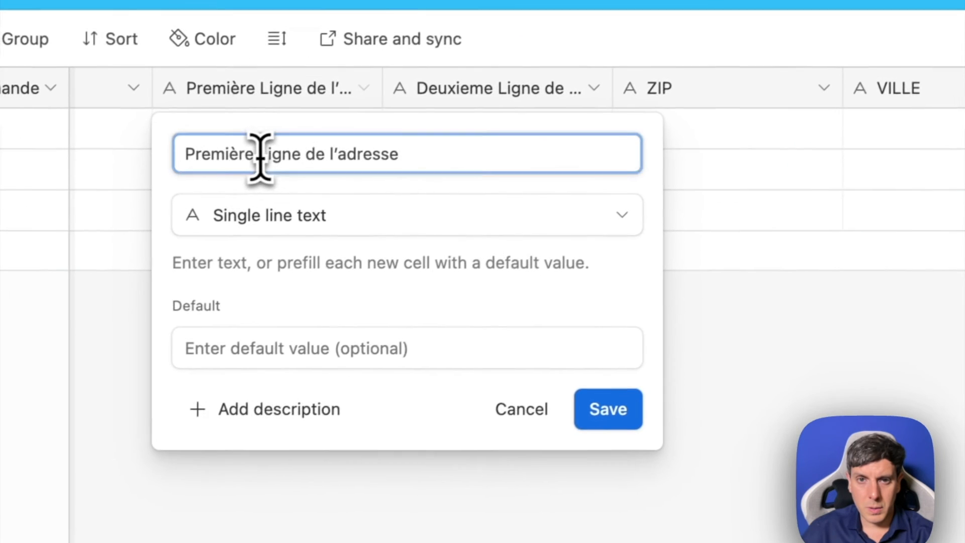
{"action": "key", "text": "BackSpace"}
{"action": "left_click", "coordinate": [107, 274]}
{"action": "key", "text": "BackSpace"}
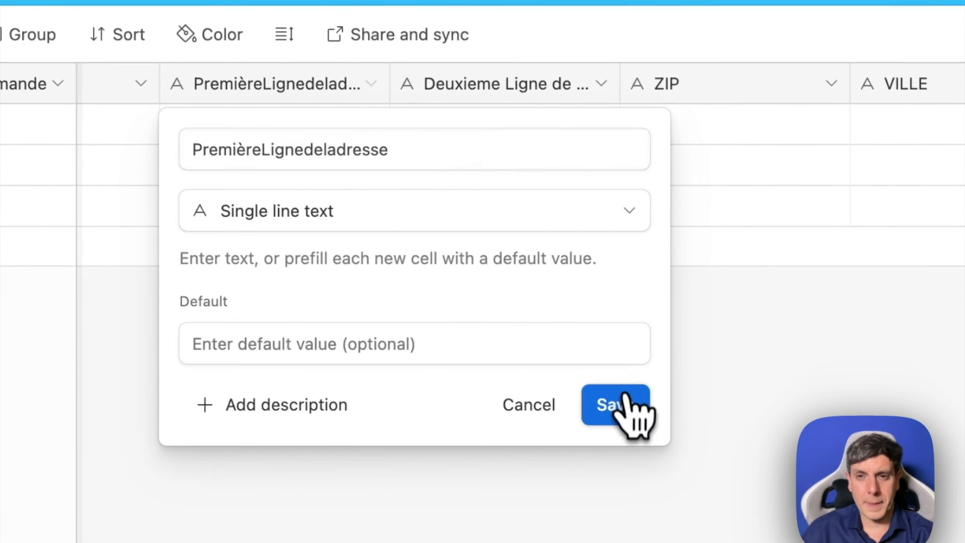
{"action": "left_click", "coordinate": [622, 402]}
- Rename the second address line field to DeuxiemeLignedeladresse and save it
{"action": "left_click", "coordinate": [461, 96]}
{"action": "right_click", "coordinate": [504, 92]}
{"action": "left_click", "coordinate": [477, 141]}
{"action": "left_click", "coordinate": [273, 149]}
{"action": "key", "text": "BackSpace"}
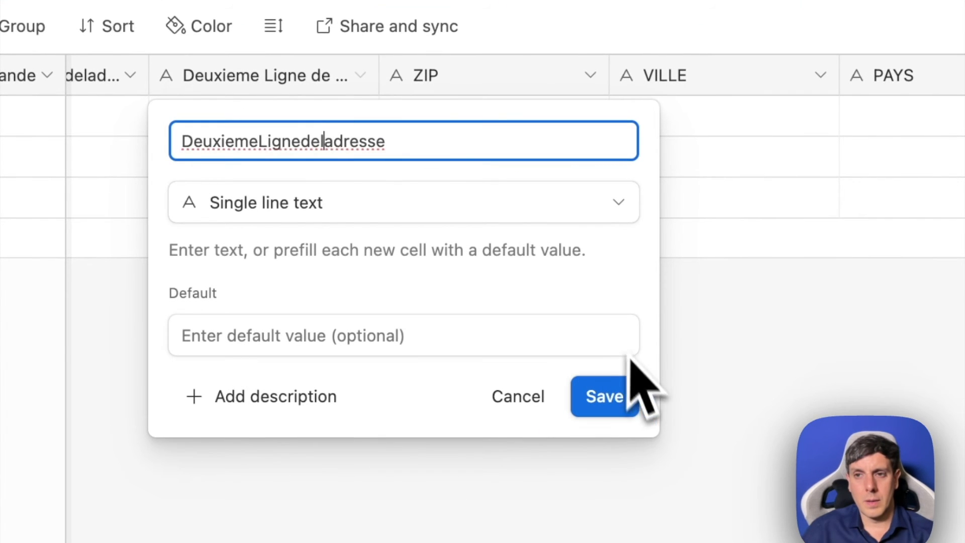
{"action": "left_click", "coordinate": [622, 408]}
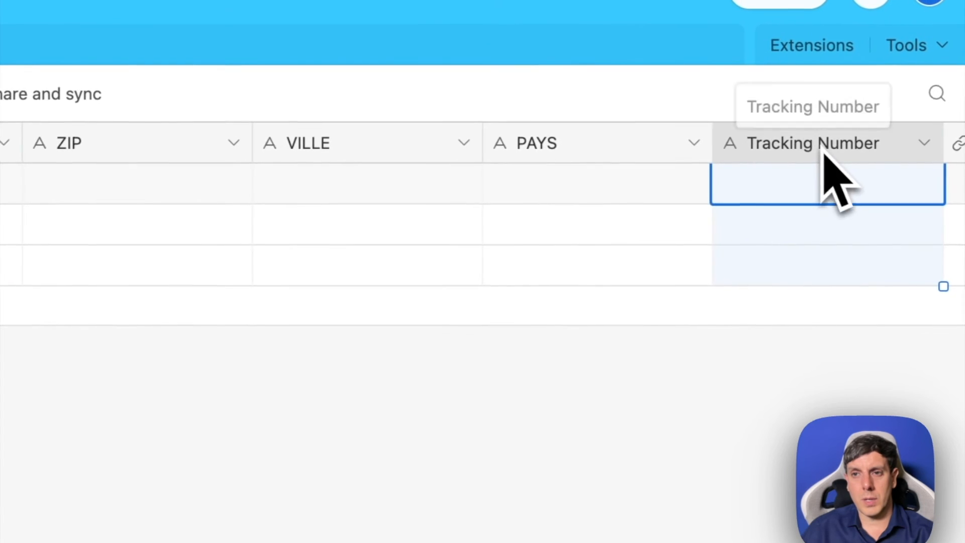
- Rename the tracking number field to TrackingNumber, without a space, and save it
{"action": "scroll", "coordinate": [822, 146], "scroll_direction": "right", "scroll_amount": 8}
{"action": "left_click", "coordinate": [814, 147]}
{"action": "left_click", "coordinate": [429, 152]}
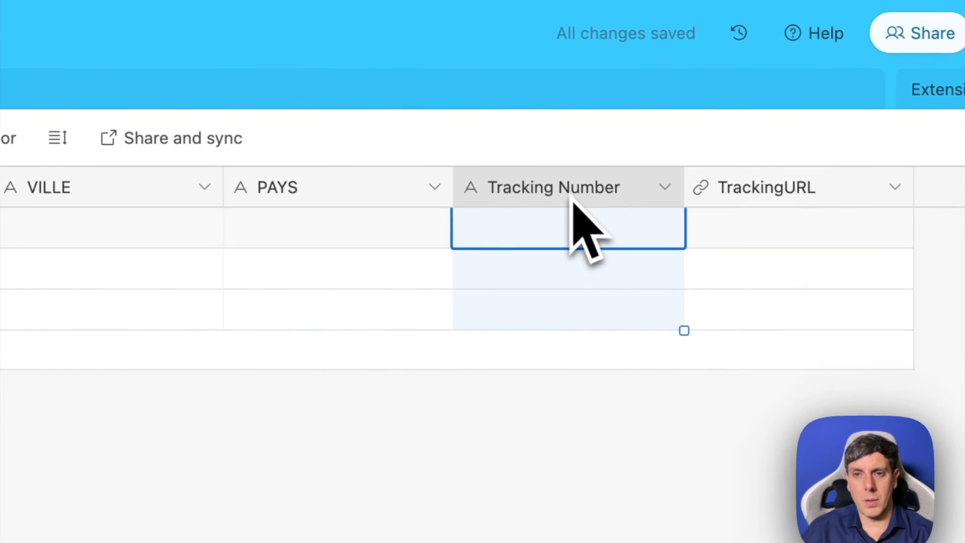
{"action": "left_click", "coordinate": [653, 191]}
{"action": "left_click", "coordinate": [556, 244]}
{"action": "left_click", "coordinate": [242, 149]}
{"action": "key", "text": "BackSpace"}
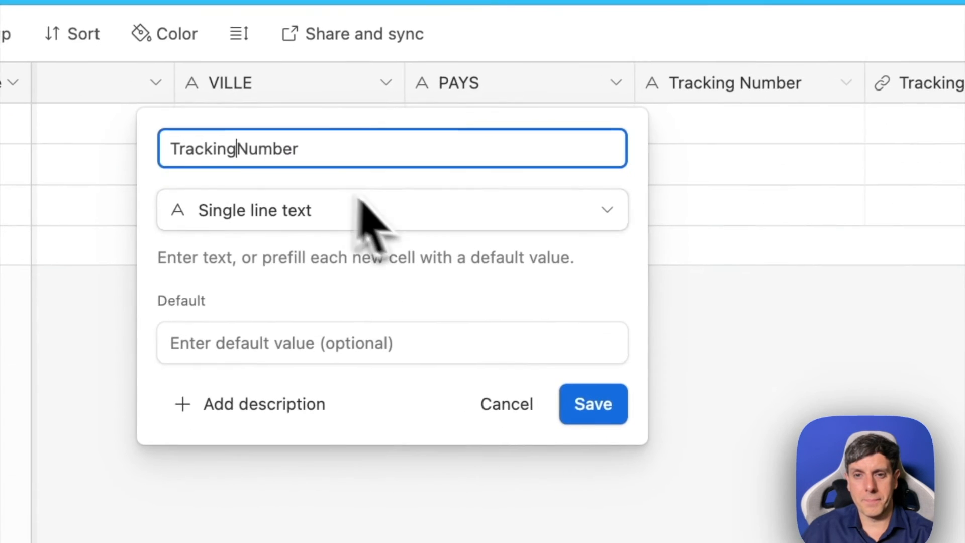
{"action": "left_click", "coordinate": [593, 403]}
- Check the full name of the first address line field in its field settings
{"action": "scroll", "coordinate": [249, 367], "scroll_direction": "left", "scroll_amount": 9}
{"action": "left_click", "coordinate": [844, 106]}
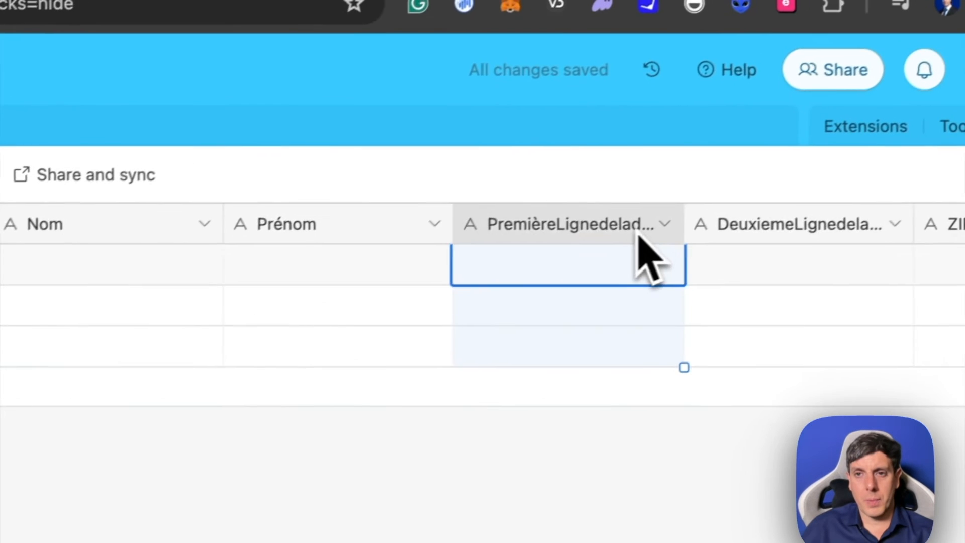
{"action": "double_click", "coordinate": [534, 249]}
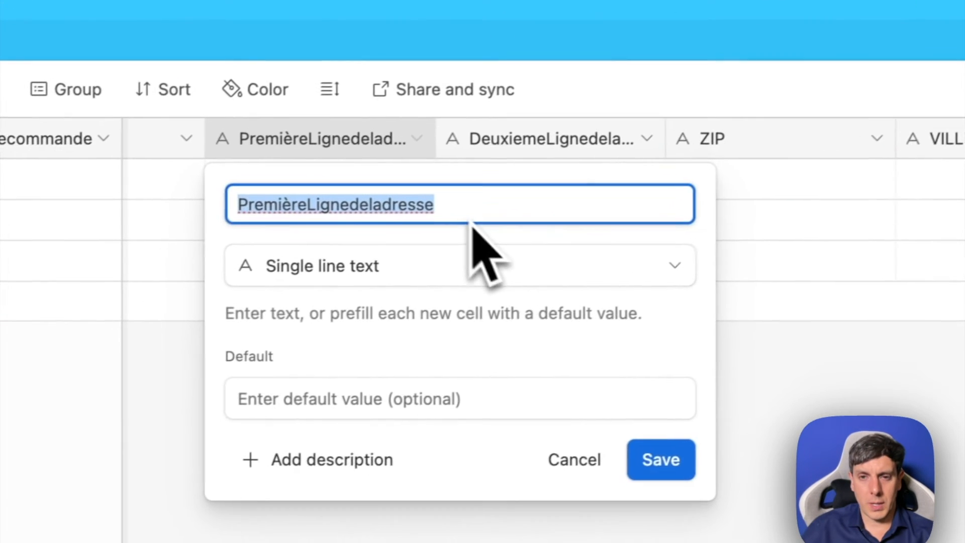
{"action": "left_click", "coordinate": [675, 459]}
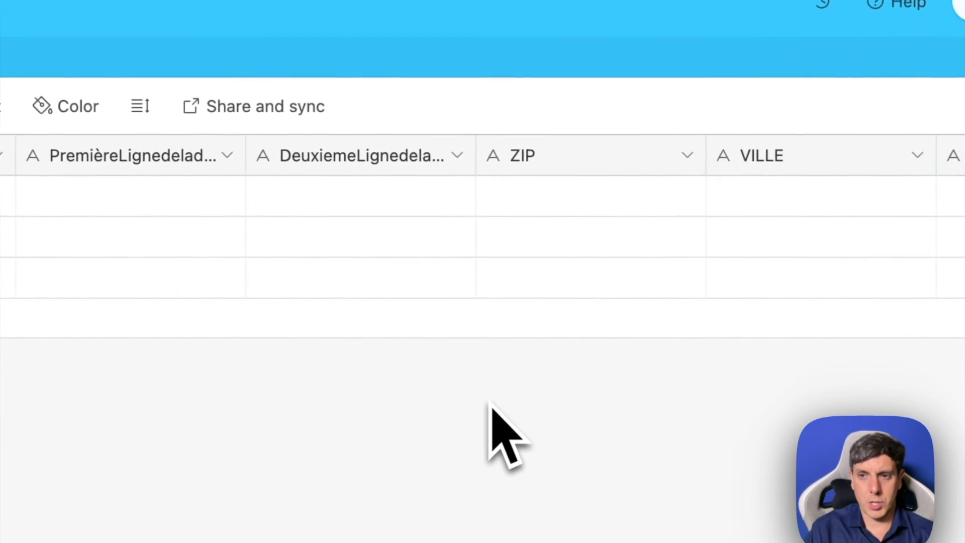
- Switch to Voiceflow, capture response.records[0].fields.TrackingNumber into the OrderNumber variable, and add another response capture to the AIRTABLE - EMAIL request
{"action": "double_click", "coordinate": [653, 156]}
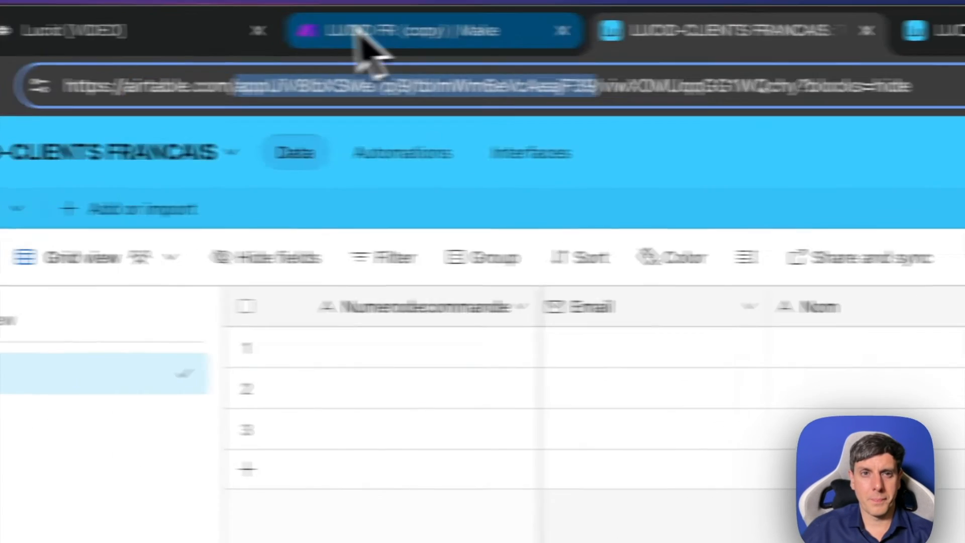
{"action": "left_click", "coordinate": [362, 39]}
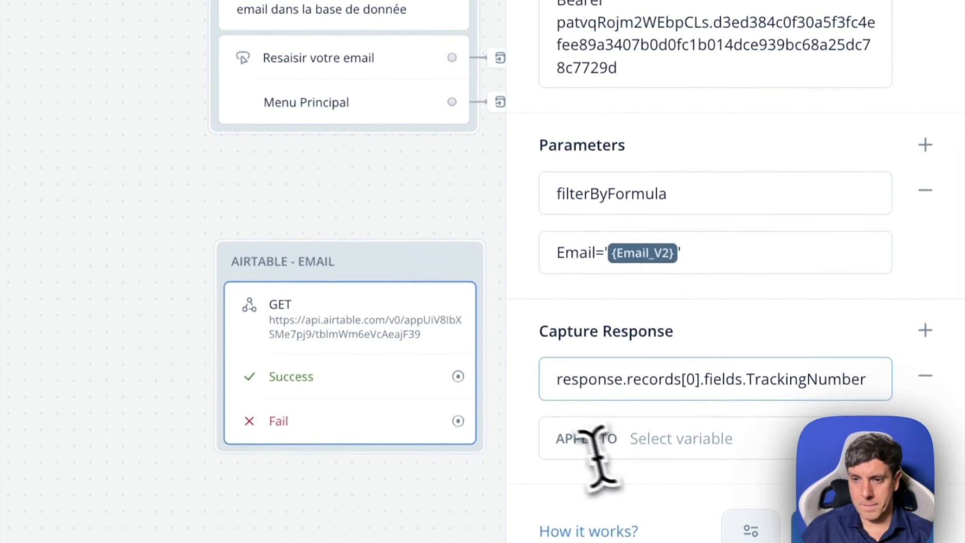
{"action": "left_click", "coordinate": [598, 450]}
{"action": "left_click", "coordinate": [712, 381]}
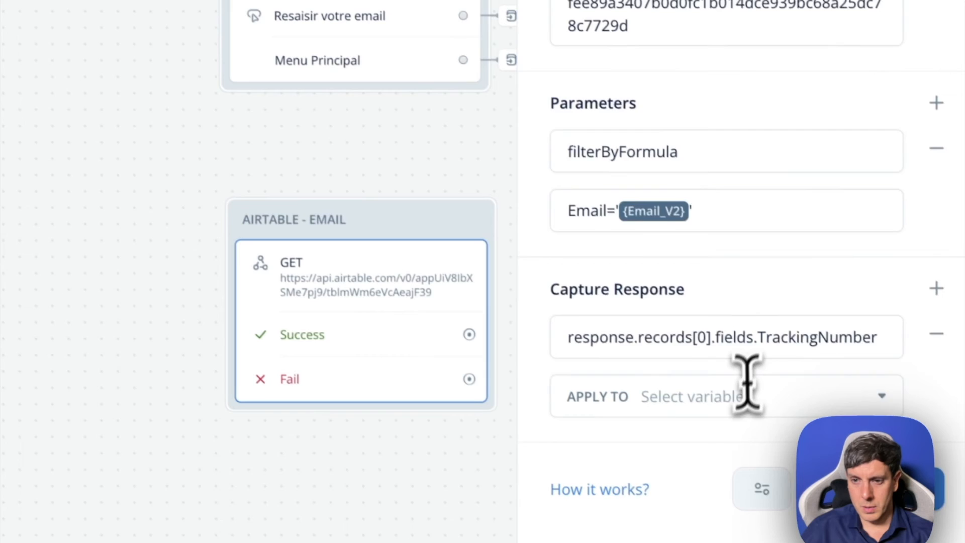
{"action": "left_click", "coordinate": [746, 387]}
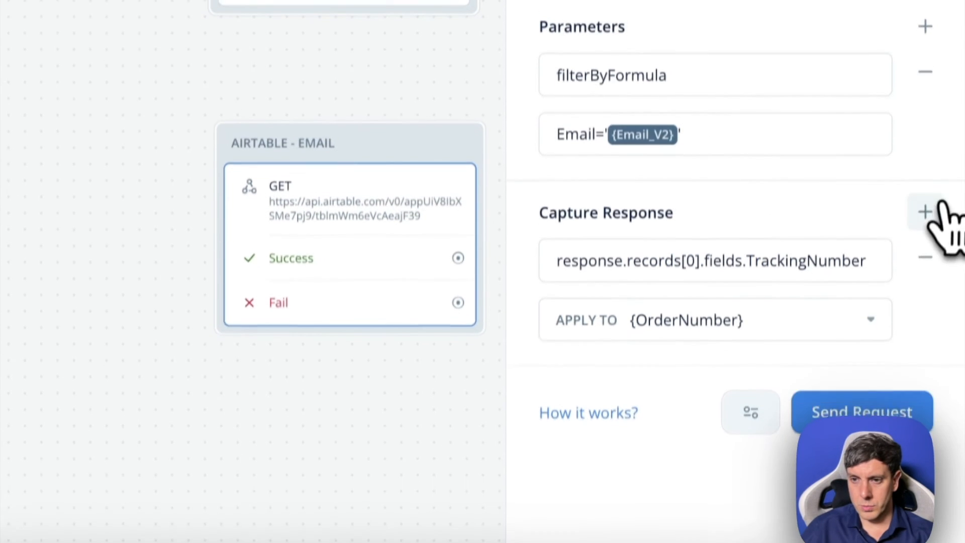
{"action": "left_click", "coordinate": [925, 278]}
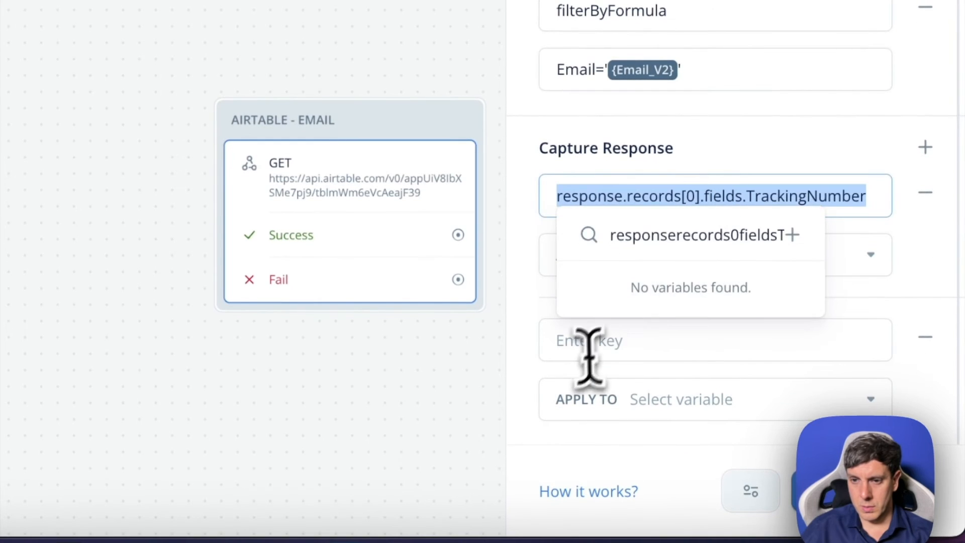
{"action": "double_click", "coordinate": [764, 340]}
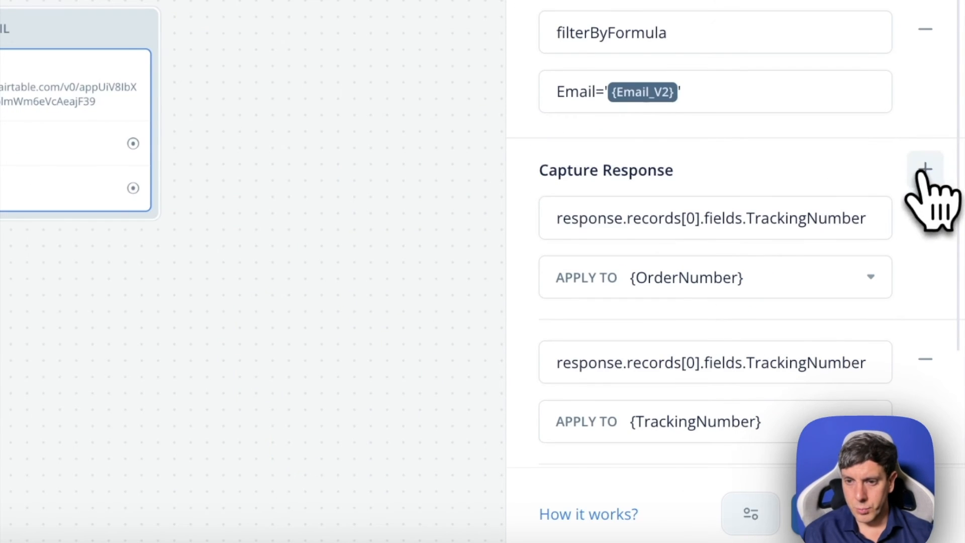
- Review the response captures and their variables in the English chatbot's AIRTABLE-GETEMAIL request
{"action": "left_click", "coordinate": [925, 169]}
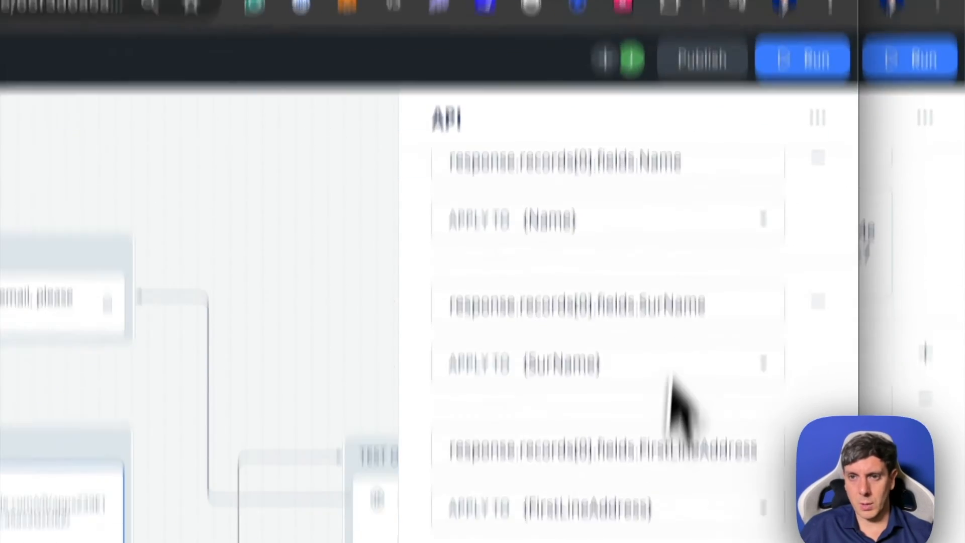
{"action": "scroll", "coordinate": [653, 181], "scroll_direction": "up", "scroll_amount": 5}
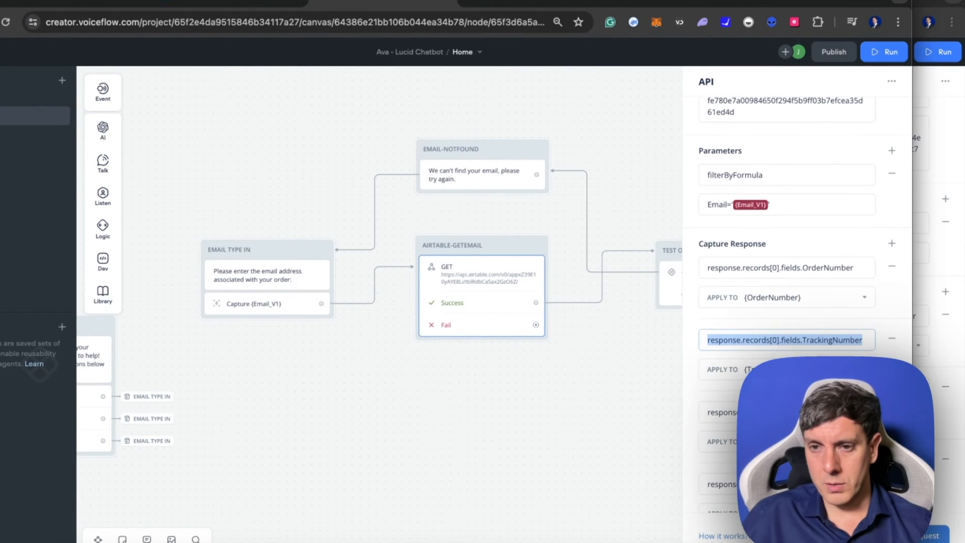
{"action": "scroll", "coordinate": [804, 261], "scroll_direction": "down", "scroll_amount": 5}
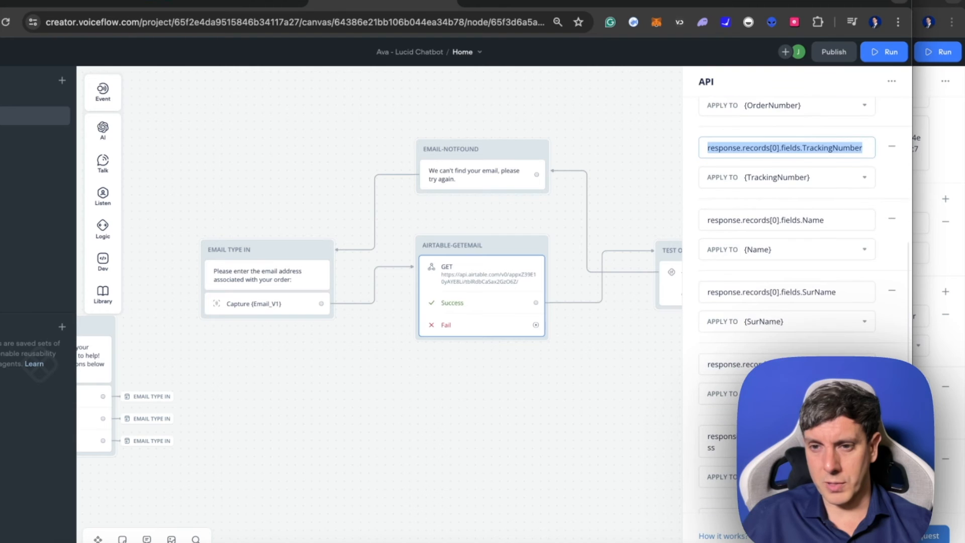
{"action": "scroll", "coordinate": [786, 262], "scroll_direction": "down", "scroll_amount": 7}
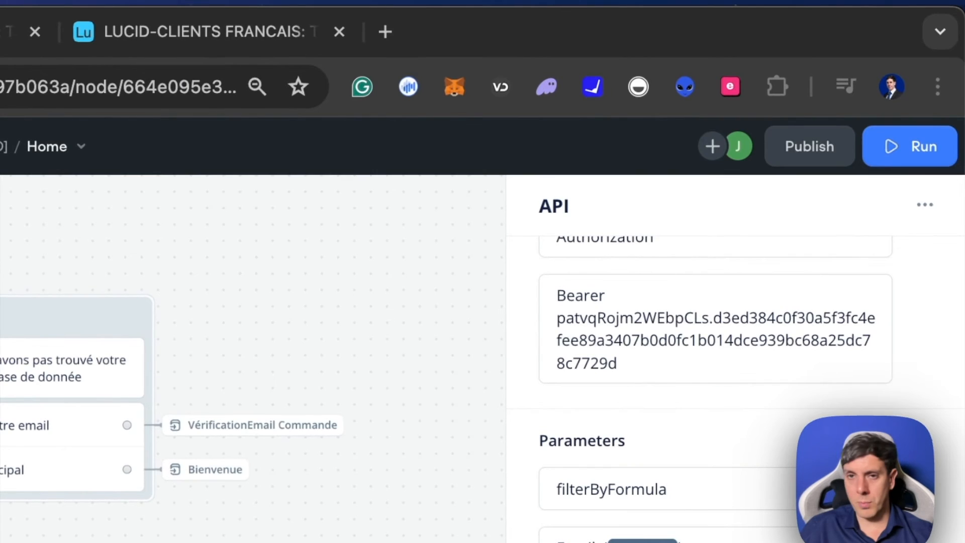
- Switch to the Airtable table LUCID-CLIENTS FRANCAIS and create a single line text field named ModificationCommande
{"action": "left_click", "coordinate": [169, 32]}
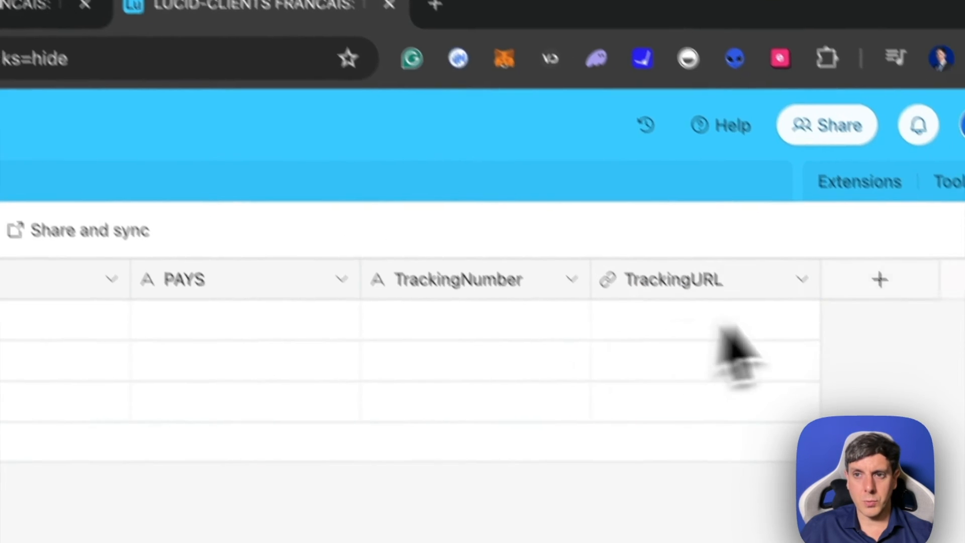
{"action": "left_click", "coordinate": [880, 279]}
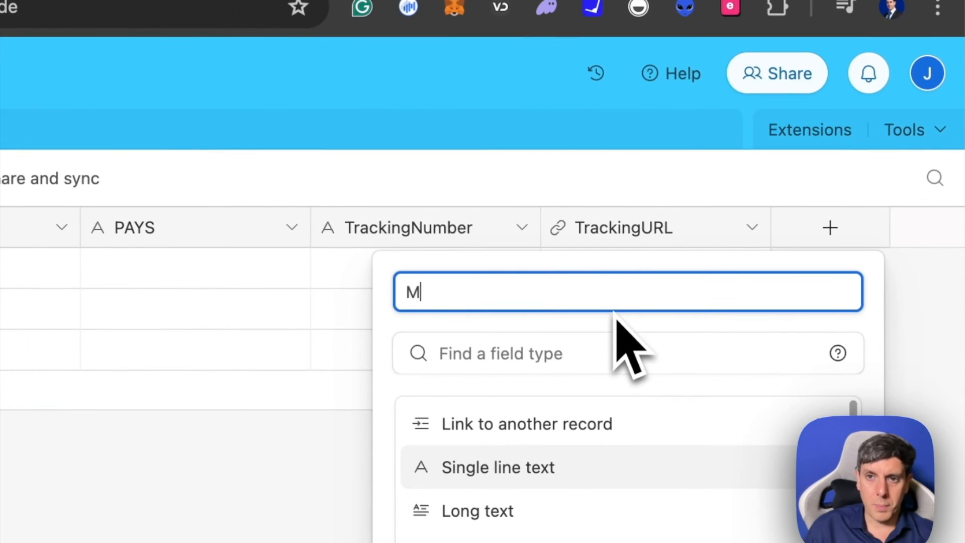
{"action": "type", "text": "Modif"}
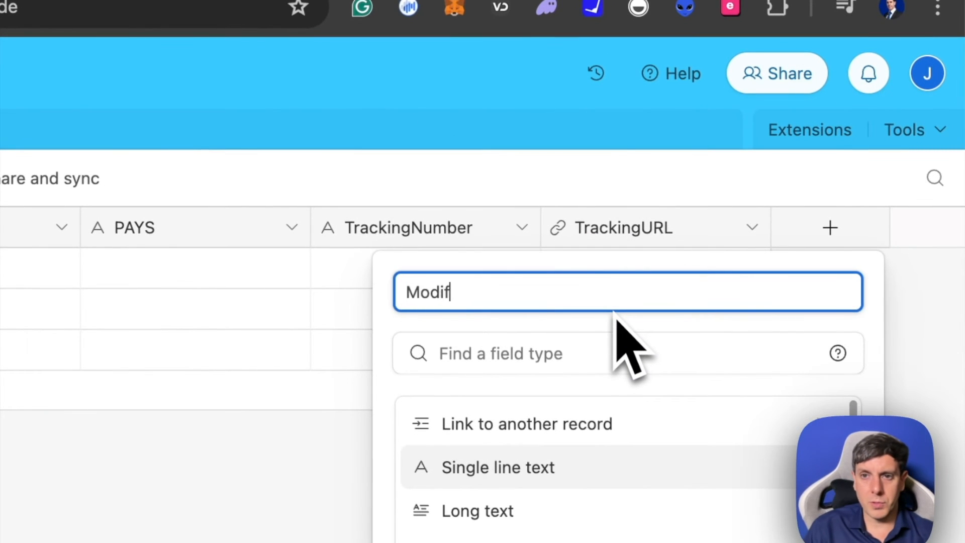
{"action": "type", "text": "icationCommande"}
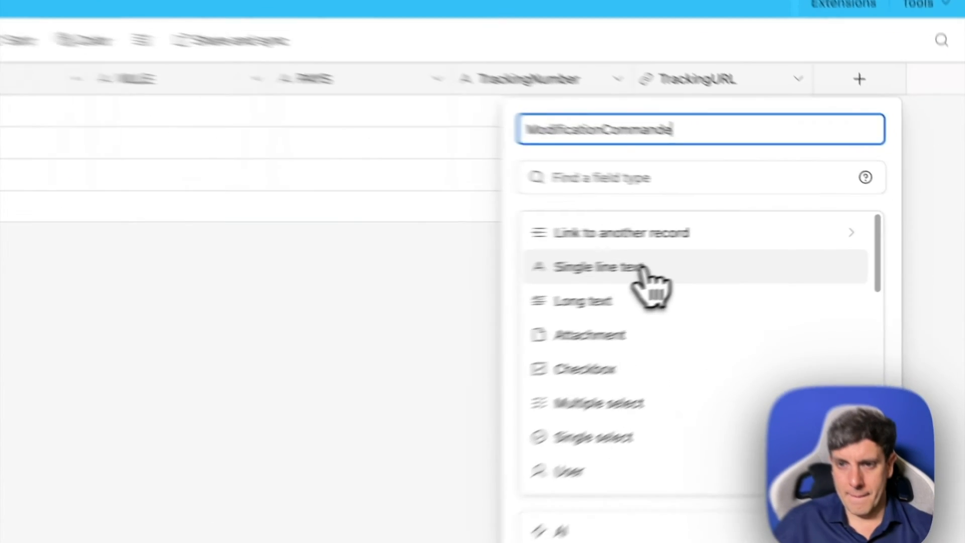
{"action": "left_click", "coordinate": [753, 252]}
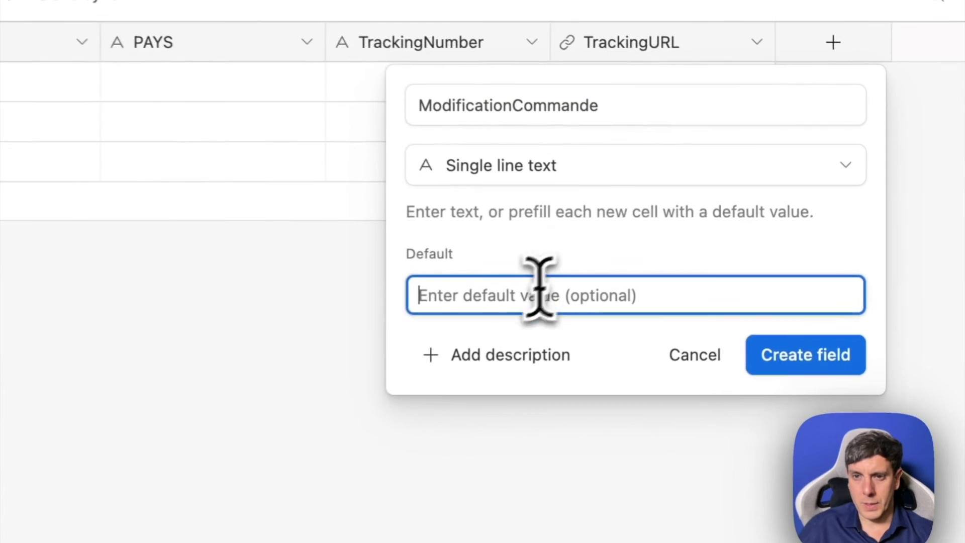
{"action": "left_click", "coordinate": [881, 291]}
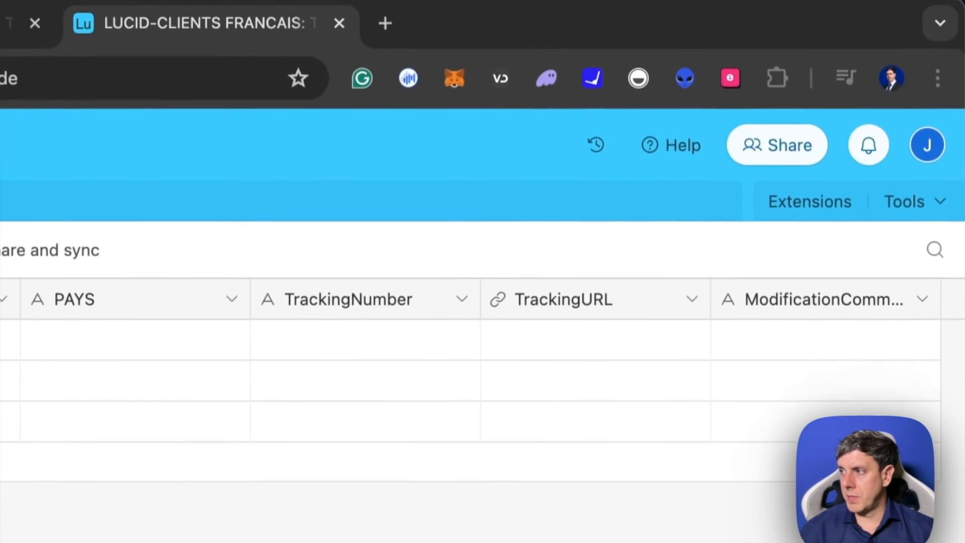
- Examine the English chatbot's email verification flow in Voiceflow, from the email capture through the Airtable request to the order number test
{"action": "left_click_drag", "start_coordinate": [964, 103], "coordinate": [457, 19]}
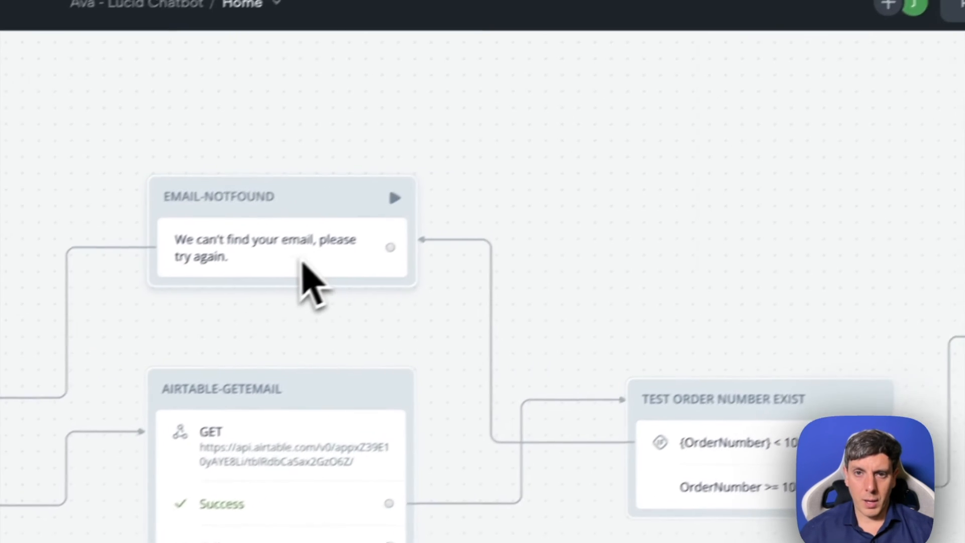
{"action": "left_click", "coordinate": [301, 262]}
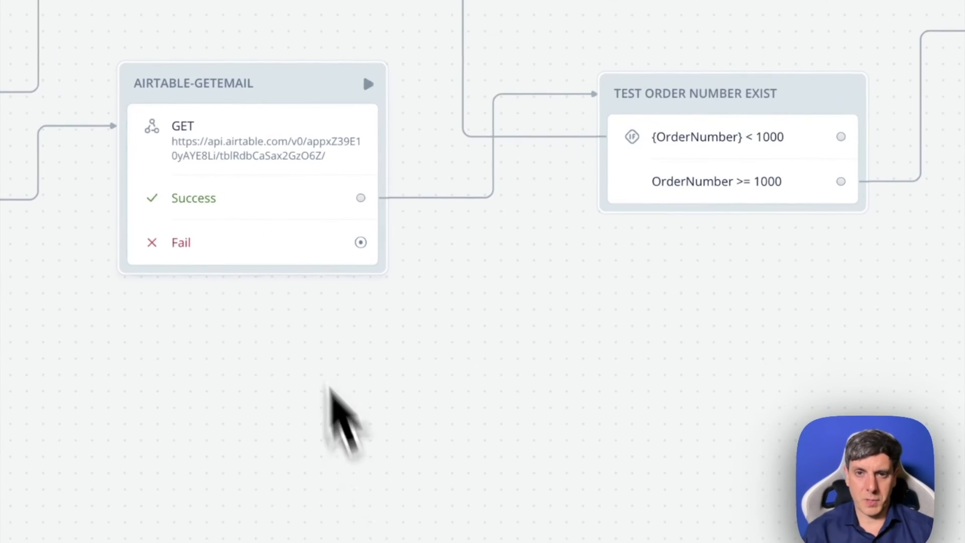
{"action": "left_click", "coordinate": [255, 138]}
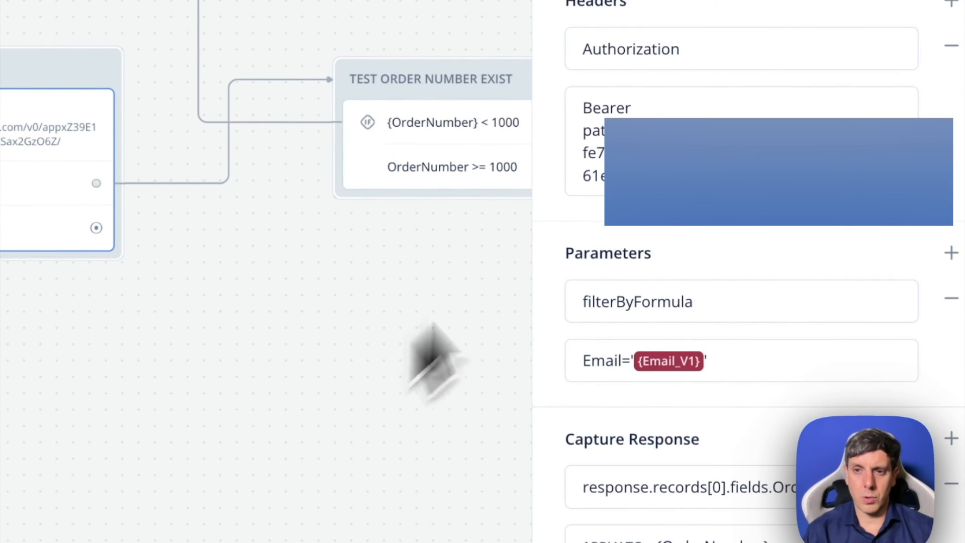
{"action": "scroll", "coordinate": [688, 267], "scroll_direction": "down", "scroll_amount": 15}
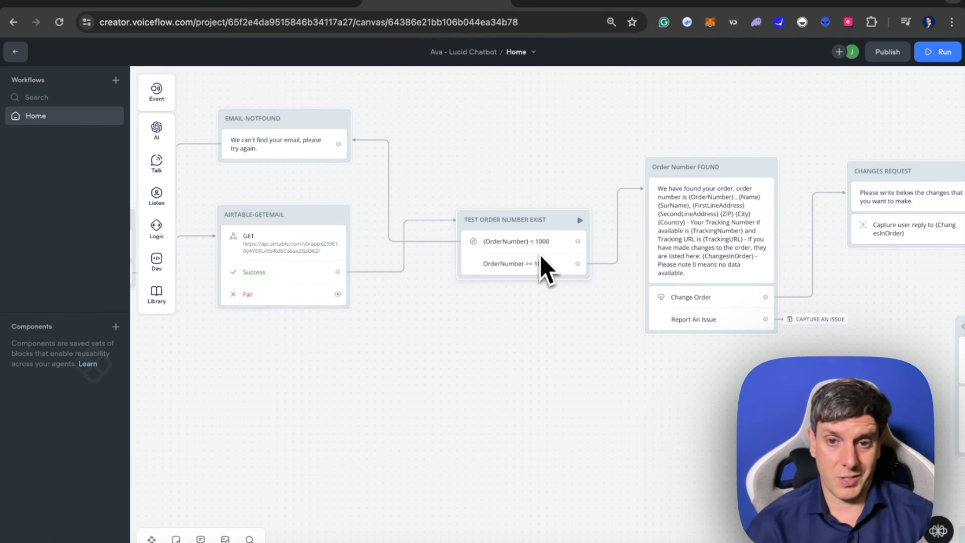
{"action": "scroll", "coordinate": [539, 255], "scroll_direction": "left", "scroll_amount": 5}
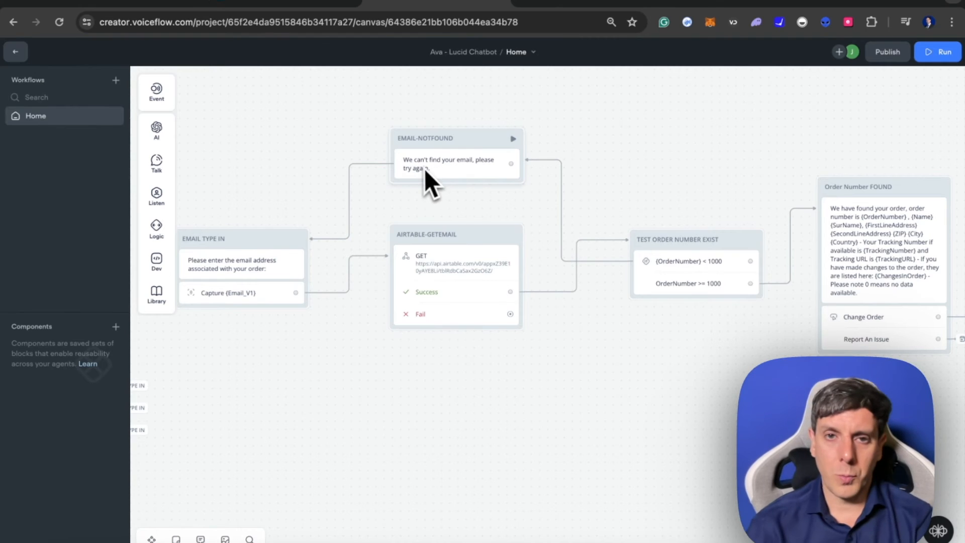
{"action": "scroll", "coordinate": [316, 253], "scroll_direction": "left", "scroll_amount": 5}
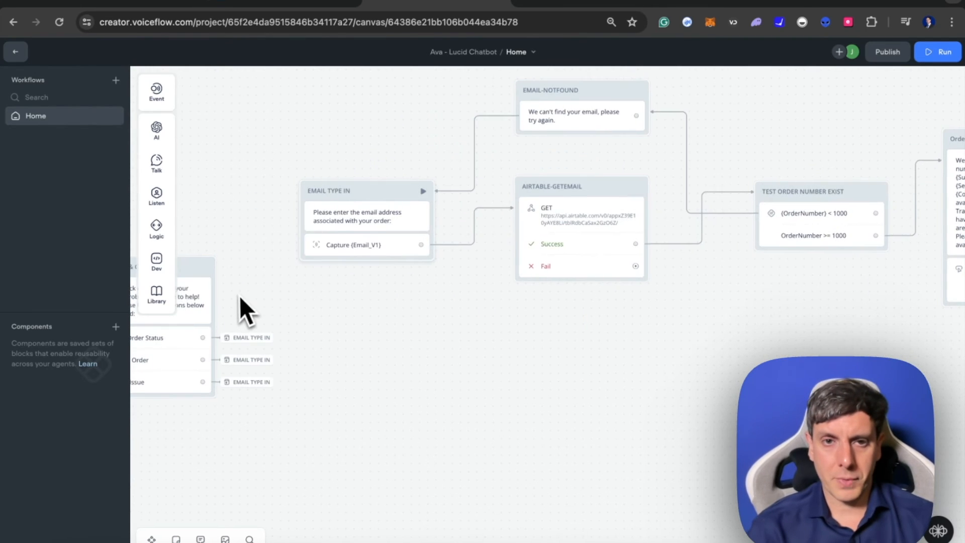
{"action": "scroll", "coordinate": [499, 222], "scroll_direction": "up", "scroll_amount": 3}
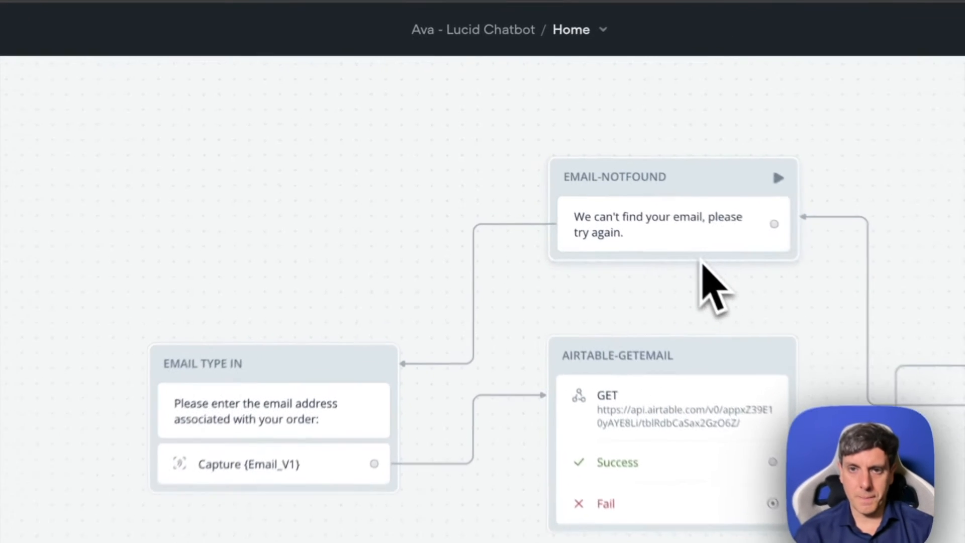
- Add a button labelled Menu Principal beneath the message in the EMAIL-NOTFOUND block
{"action": "left_click", "coordinate": [584, 173]}
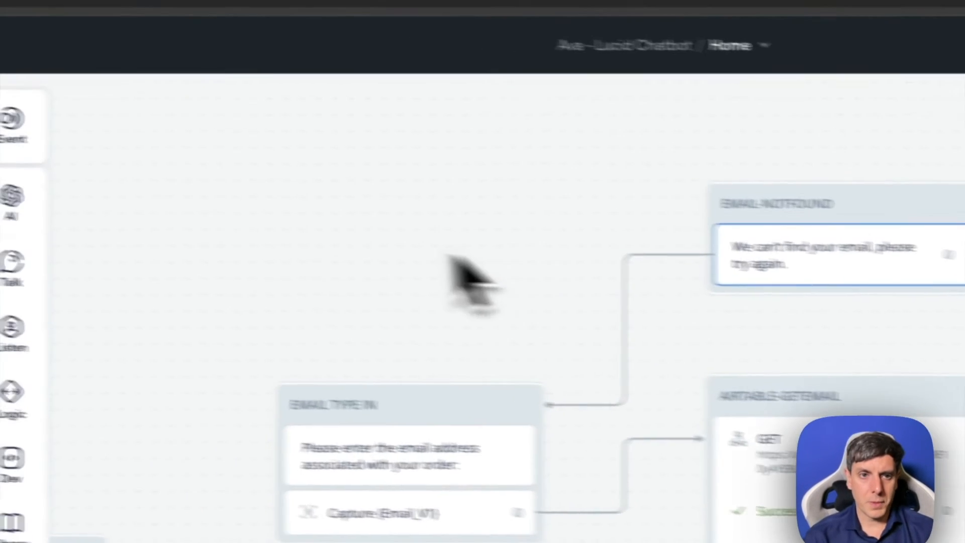
{"action": "mouse_move", "coordinate": [255, 306]}
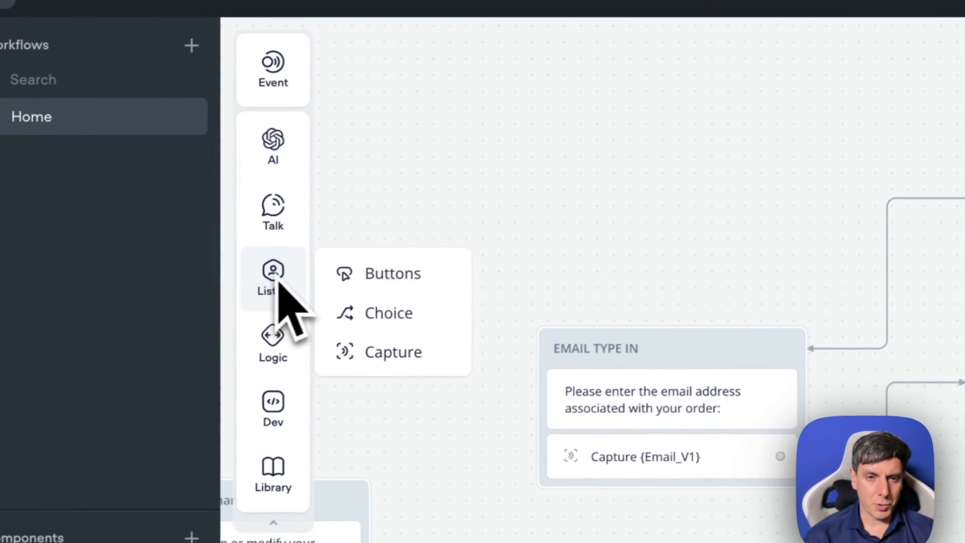
{"action": "left_click_drag", "start_coordinate": [423, 282], "coordinate": [964, 261]}
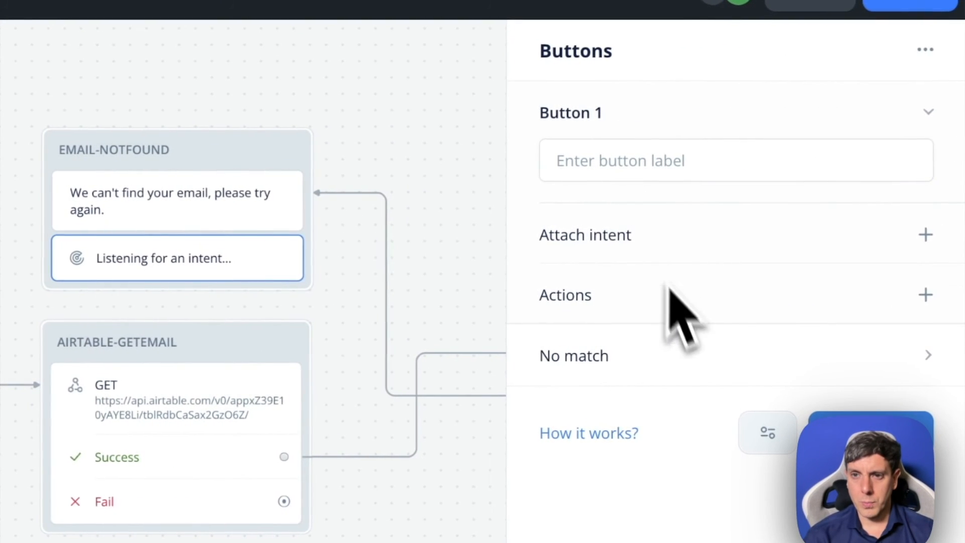
{"action": "left_click", "coordinate": [642, 182]}
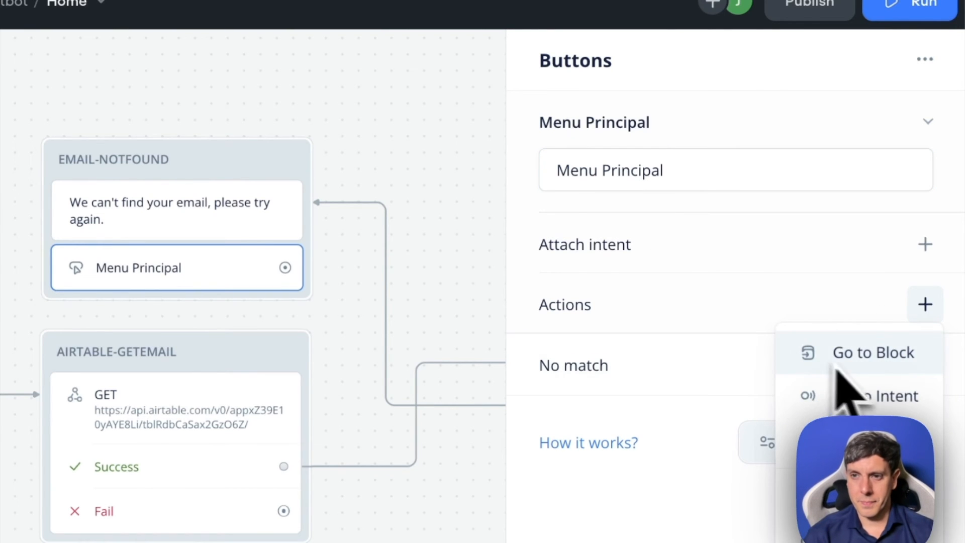
- Give the Menu Principal button a Go to Block action targeting the Start block of the Home workflow
{"action": "left_click", "coordinate": [837, 369]}
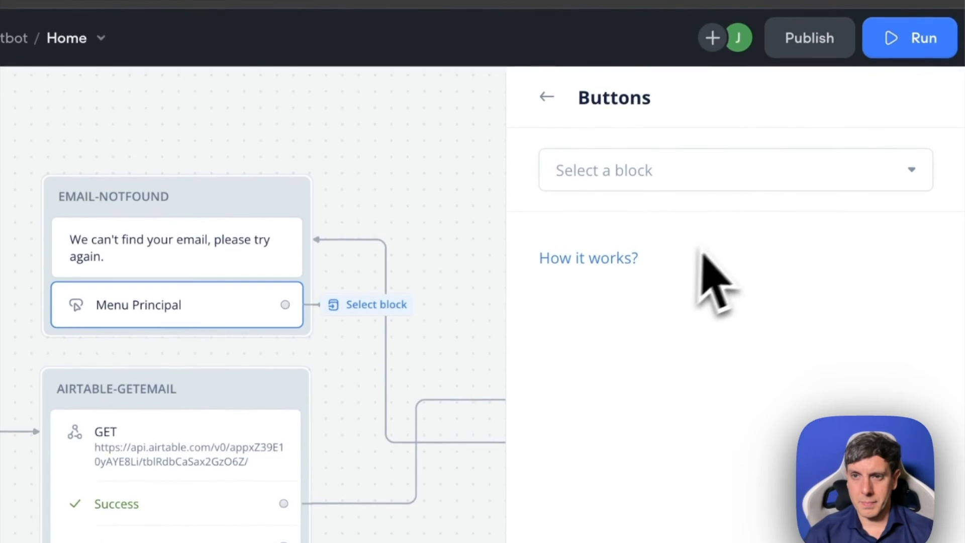
{"action": "left_click", "coordinate": [645, 319]}
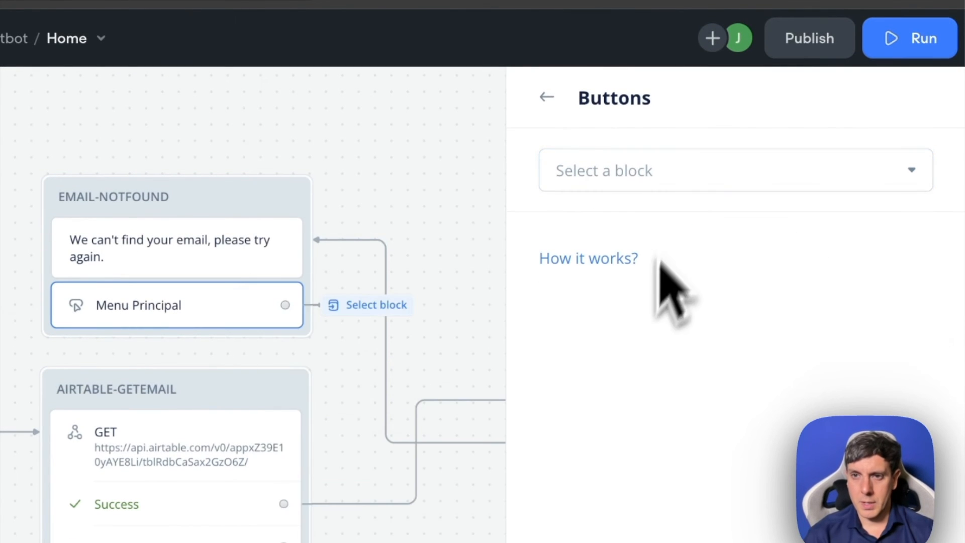
{"action": "left_click", "coordinate": [686, 166]}
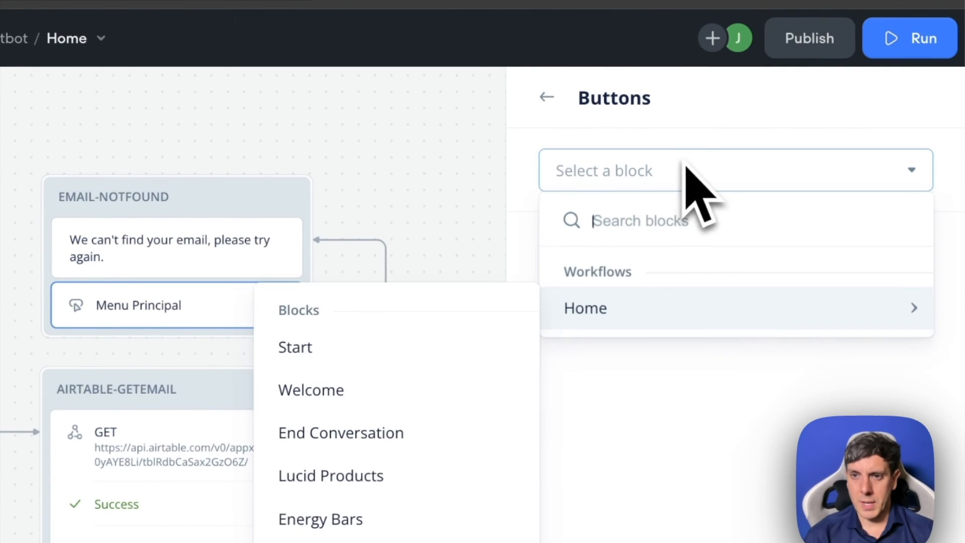
{"action": "left_click", "coordinate": [336, 354]}
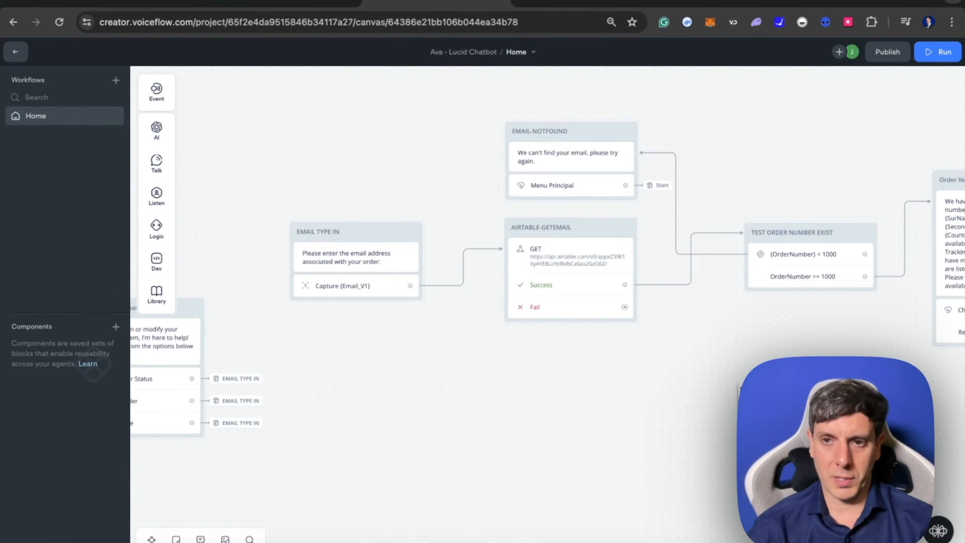
- View the condition list of the TEST ORDER NUMBER EXIST block
{"action": "scroll", "coordinate": [548, 304], "scroll_direction": "right", "scroll_amount": 2}
{"action": "scroll", "coordinate": [737, 364], "scroll_direction": "right", "scroll_amount": 3}
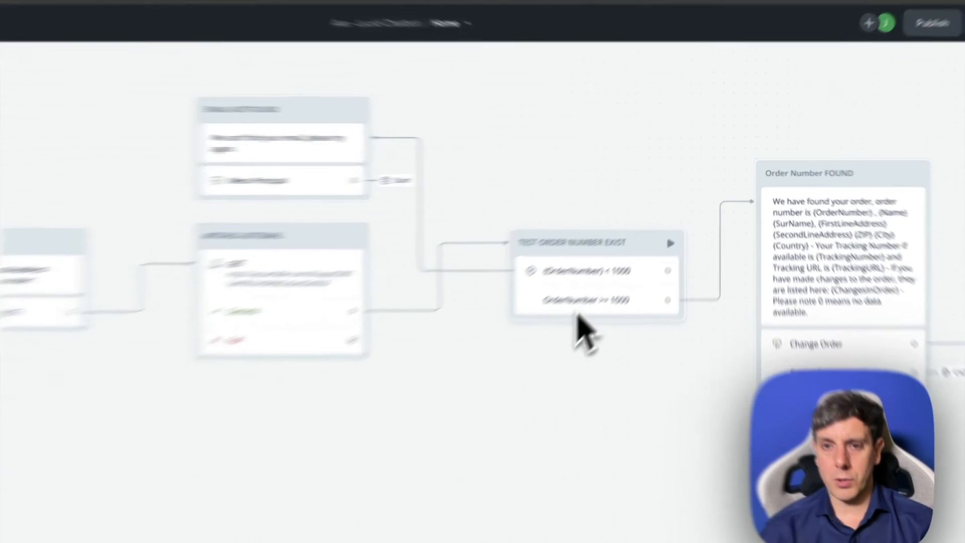
{"action": "left_click", "coordinate": [578, 312]}
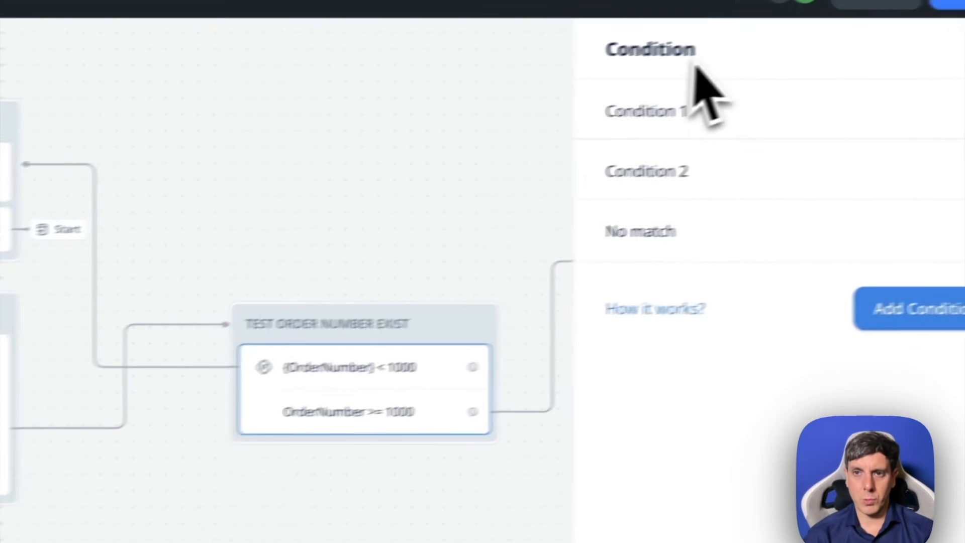
{"action": "left_click", "coordinate": [704, 422]}
{"action": "scroll", "coordinate": [704, 422], "scroll_direction": "left", "scroll_amount": 3}
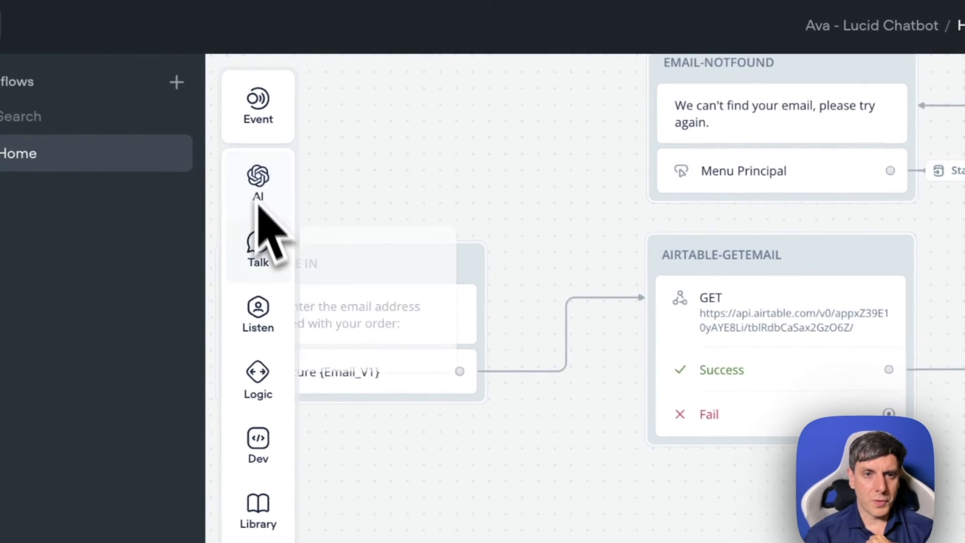
{"action": "mouse_move", "coordinate": [269, 252]}
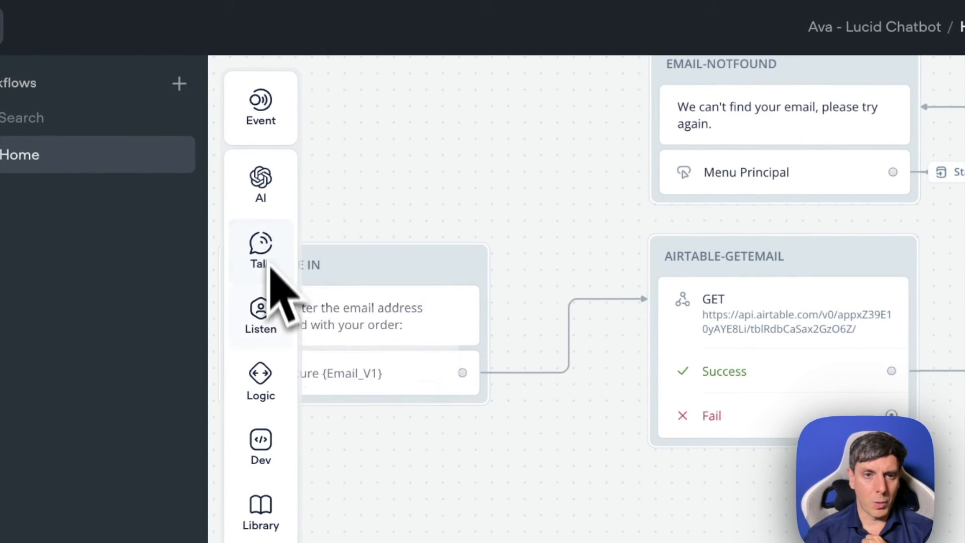
{"action": "mouse_move", "coordinate": [270, 319]}
{"action": "left_click_drag", "start_coordinate": [376, 367], "coordinate": [636, 388]}
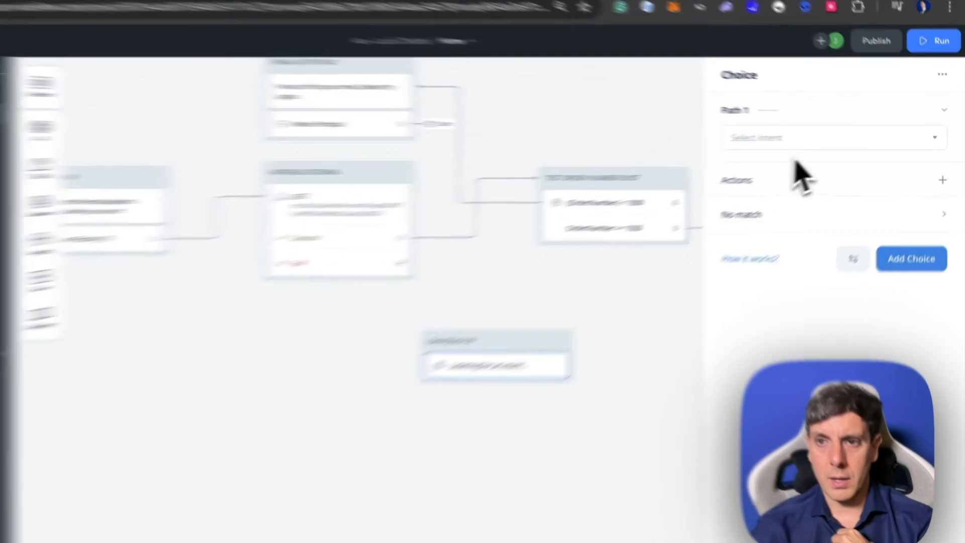
{"action": "left_click", "coordinate": [846, 141]}
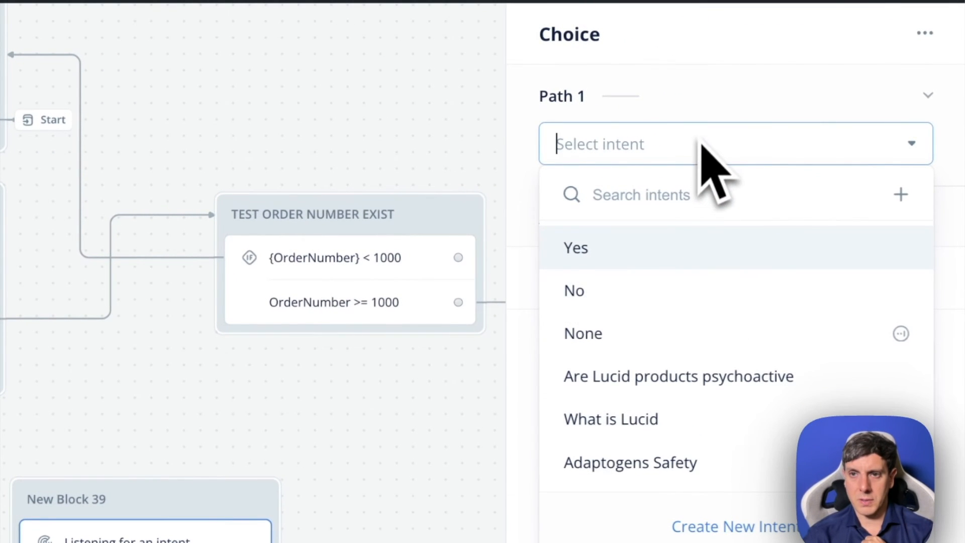
{"action": "left_click", "coordinate": [303, 361]}
{"action": "left_click", "coordinate": [195, 495]}
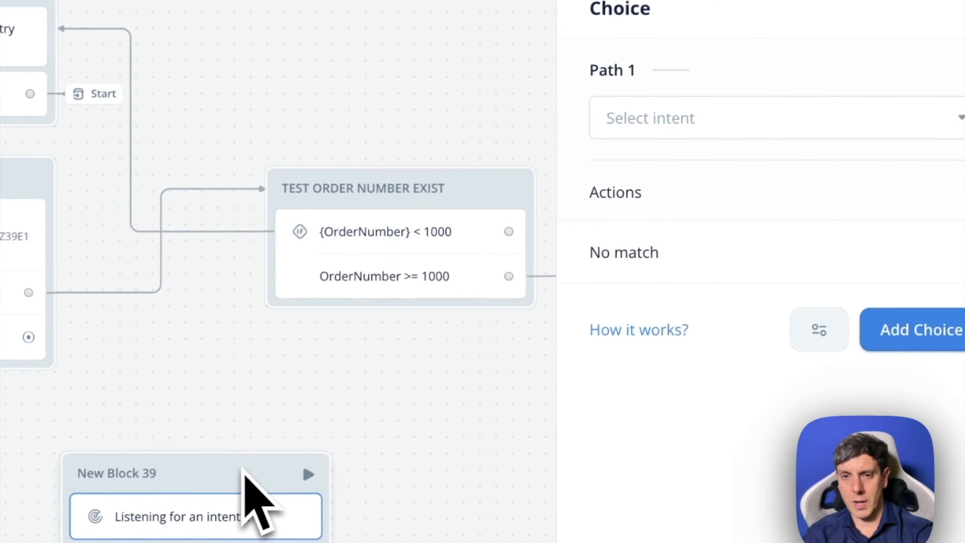
{"action": "key", "text": "Delete"}
- Examine the rules of Condition 1 and Condition 2 in the TEST ORDER NUMBER EXIST block
{"action": "left_click", "coordinate": [359, 250]}
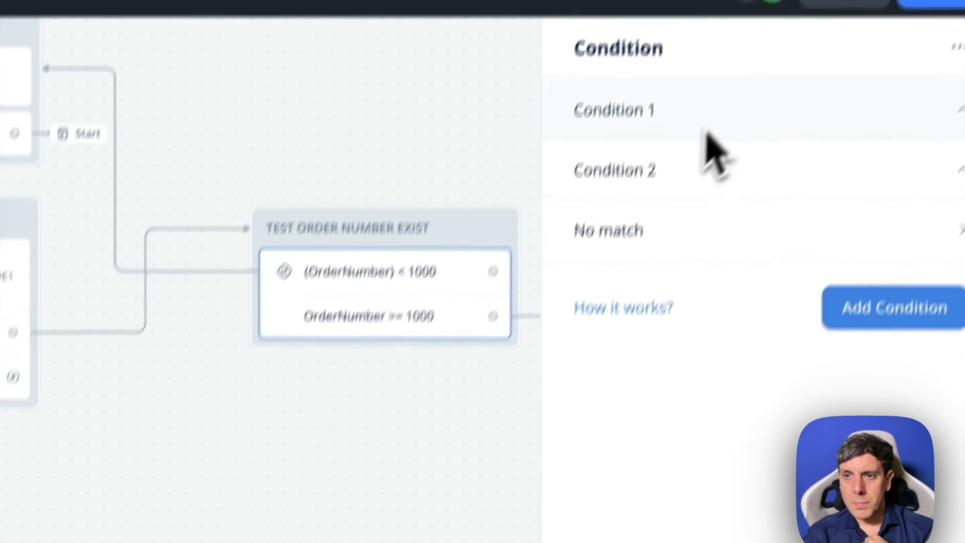
{"action": "left_click", "coordinate": [693, 113]}
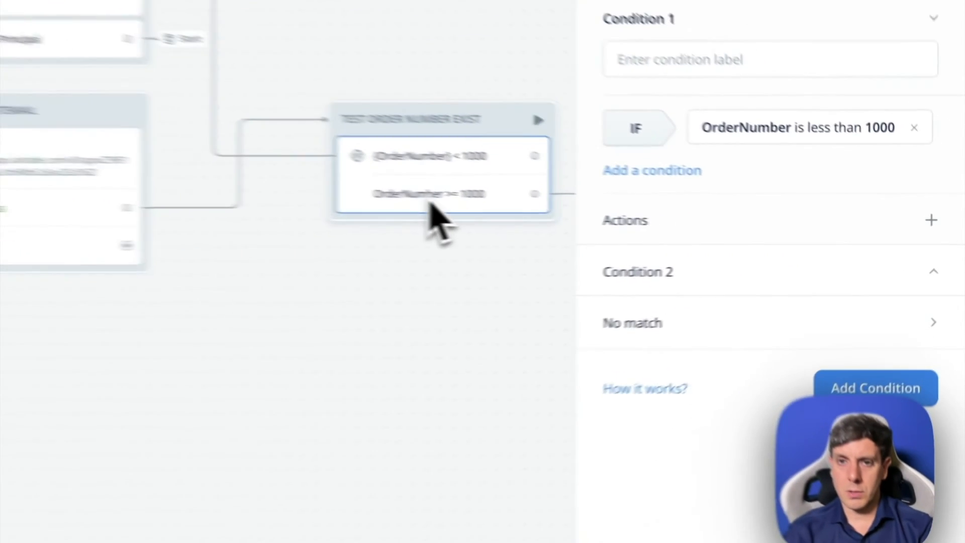
{"action": "left_click", "coordinate": [923, 276]}
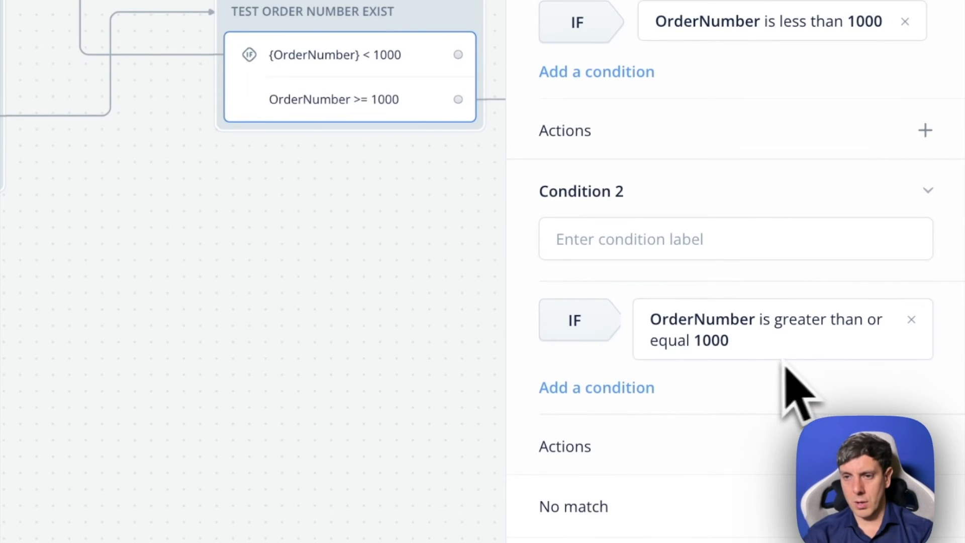
{"action": "left_click", "coordinate": [743, 352]}
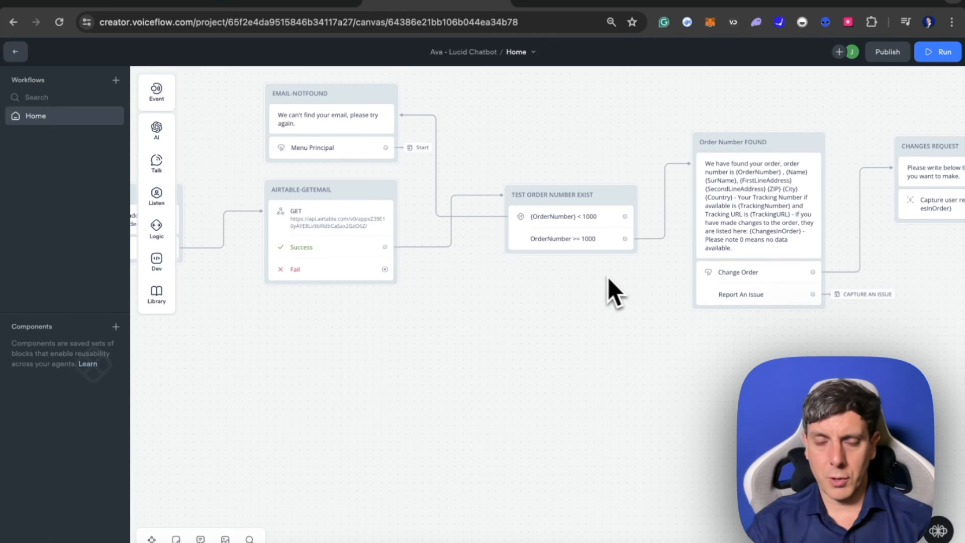
- Examine the variables in the Order Number FOUND message and compare them with the field names in the Lucid_Airtable table
{"action": "scroll", "coordinate": [614, 278], "scroll_direction": "right", "scroll_amount": 5}
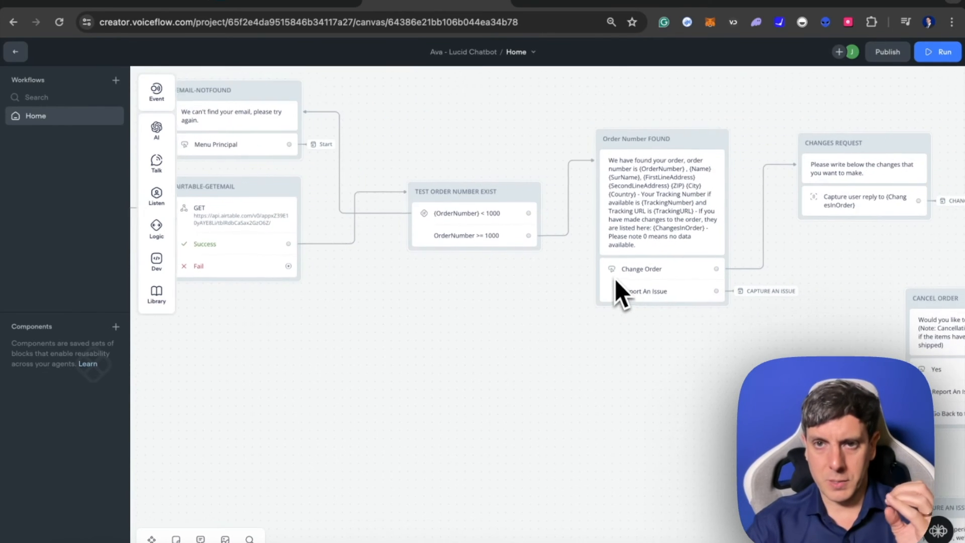
{"action": "scroll", "coordinate": [614, 279], "scroll_direction": "right", "scroll_amount": 1}
{"action": "left_click", "coordinate": [603, 236]}
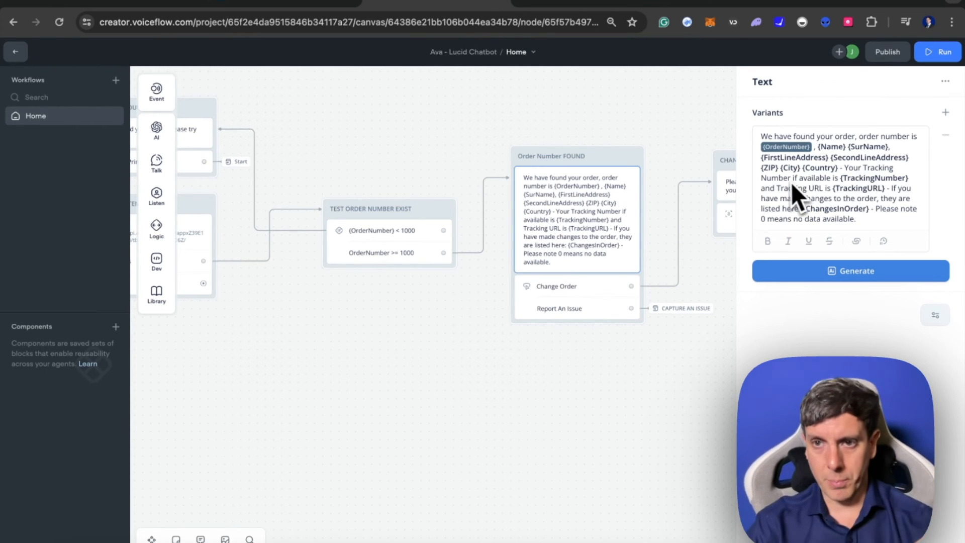
{"action": "left_click", "coordinate": [284, 2]}
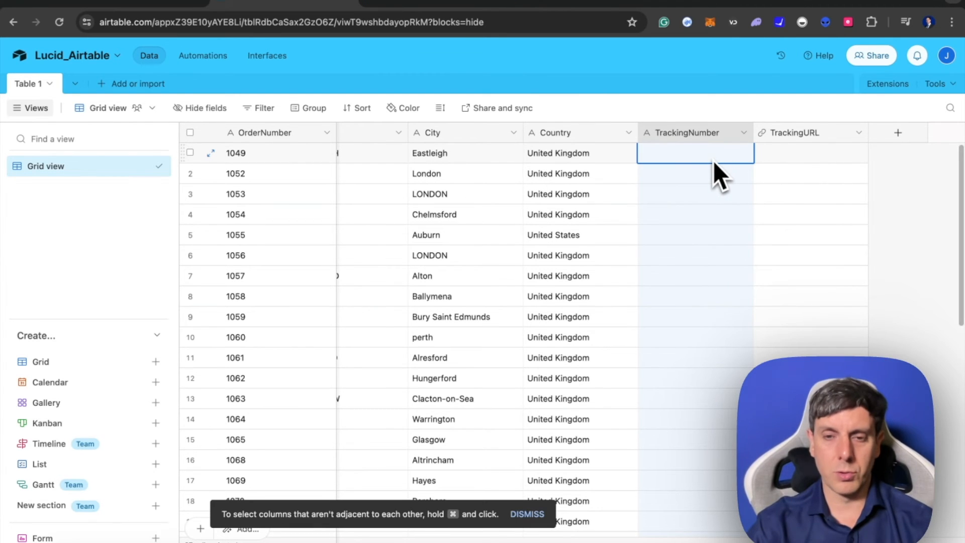
{"action": "left_click", "coordinate": [432, 7]}
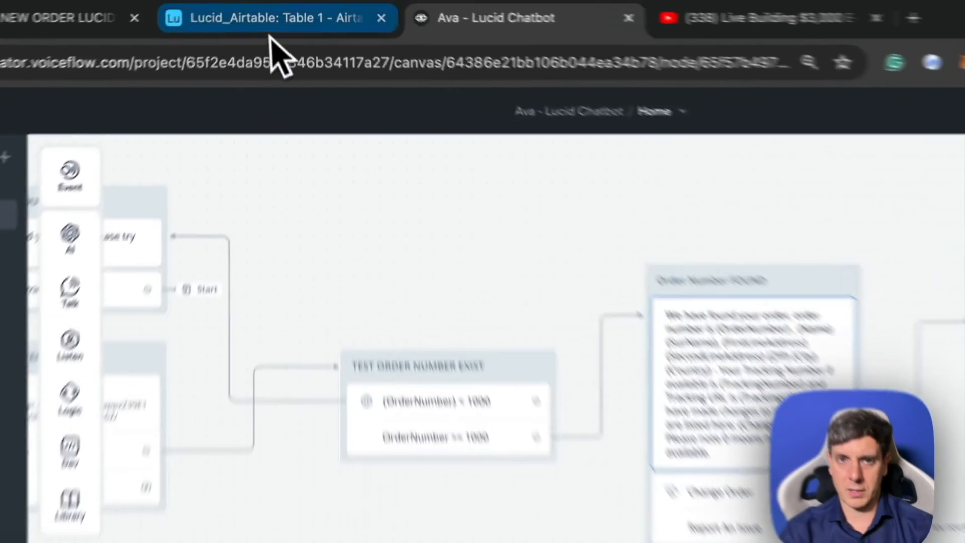
{"action": "left_click", "coordinate": [282, 2]}
{"action": "left_click", "coordinate": [536, 51]}
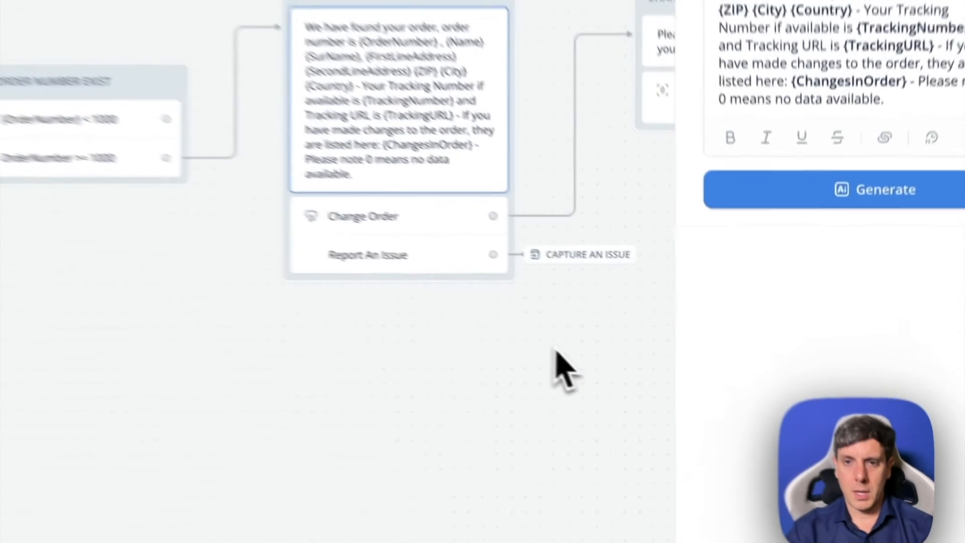
{"action": "left_click", "coordinate": [670, 360]}
- Examine the CHANGES REQUEST block's message and the user reply capture, including its variable and Go to Block action
{"action": "scroll", "coordinate": [643, 305], "scroll_direction": "right", "scroll_amount": 2}
{"action": "scroll", "coordinate": [642, 306], "scroll_direction": "down", "scroll_amount": 1}
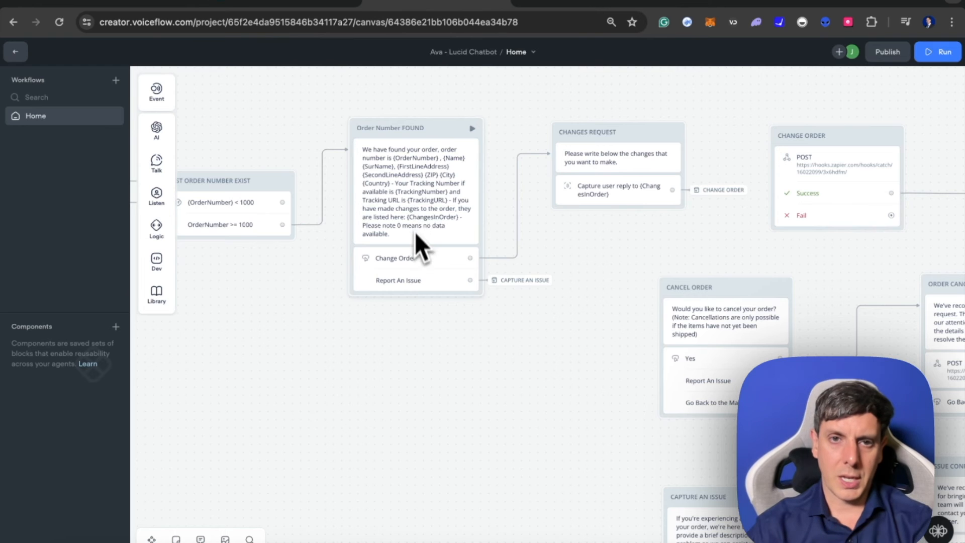
{"action": "scroll", "coordinate": [394, 230], "scroll_direction": "left", "scroll_amount": 3}
{"action": "scroll", "coordinate": [394, 230], "scroll_direction": "up", "scroll_amount": 1}
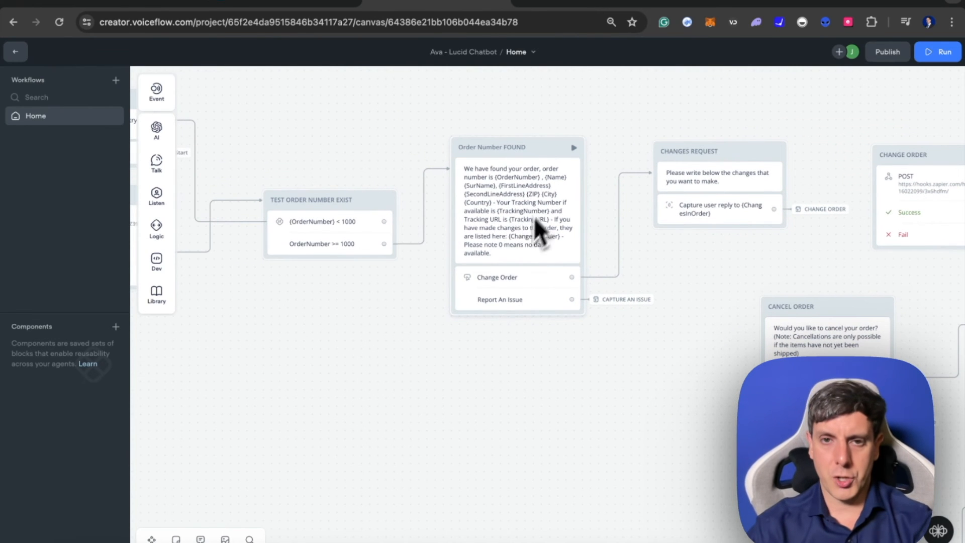
{"action": "scroll", "coordinate": [528, 271], "scroll_direction": "right", "scroll_amount": 2}
{"action": "scroll", "coordinate": [528, 272], "scroll_direction": "down", "scroll_amount": 1}
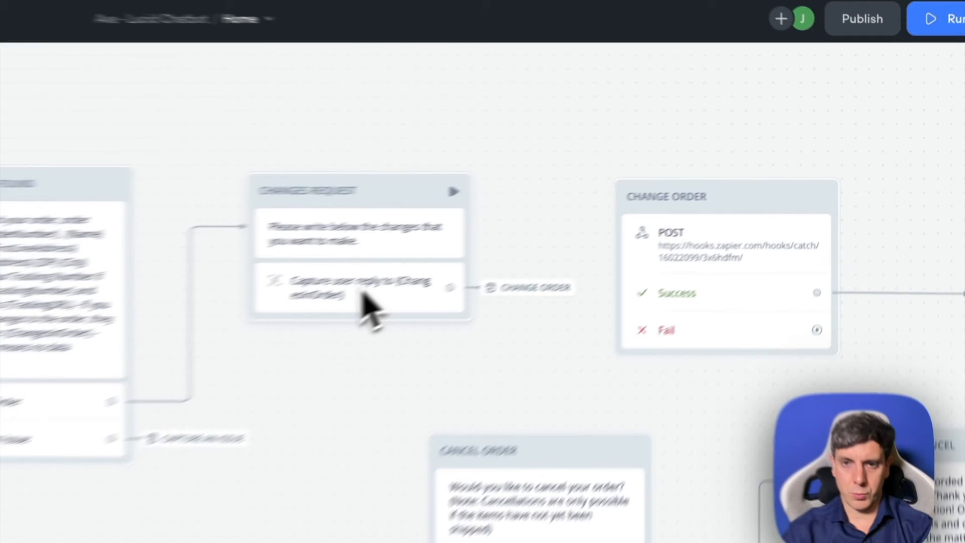
{"action": "left_click", "coordinate": [596, 214]}
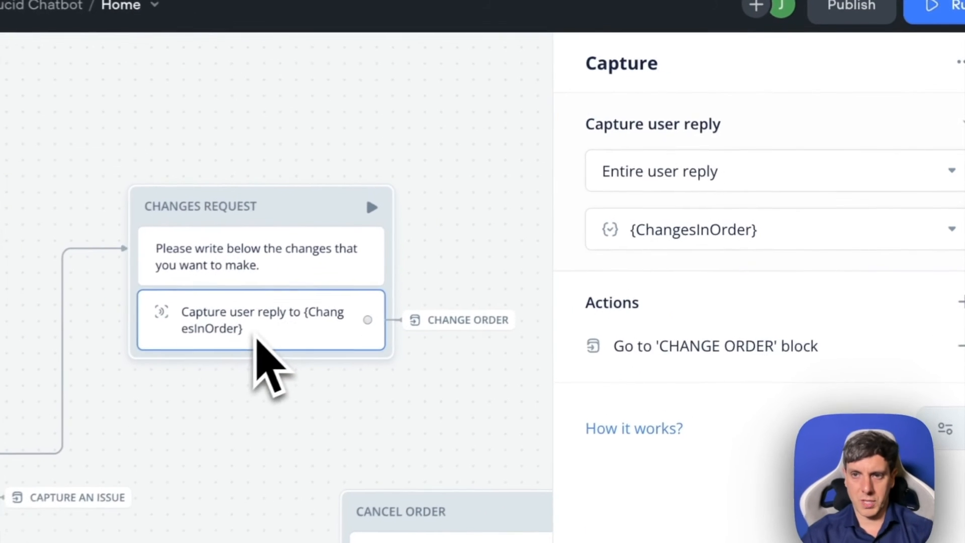
{"action": "left_click", "coordinate": [269, 270]}
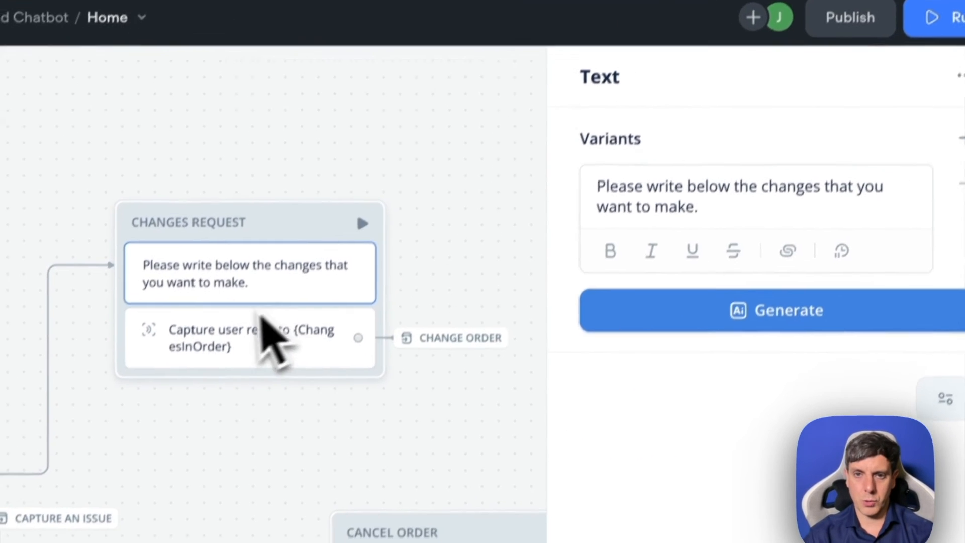
{"action": "left_click", "coordinate": [249, 347]}
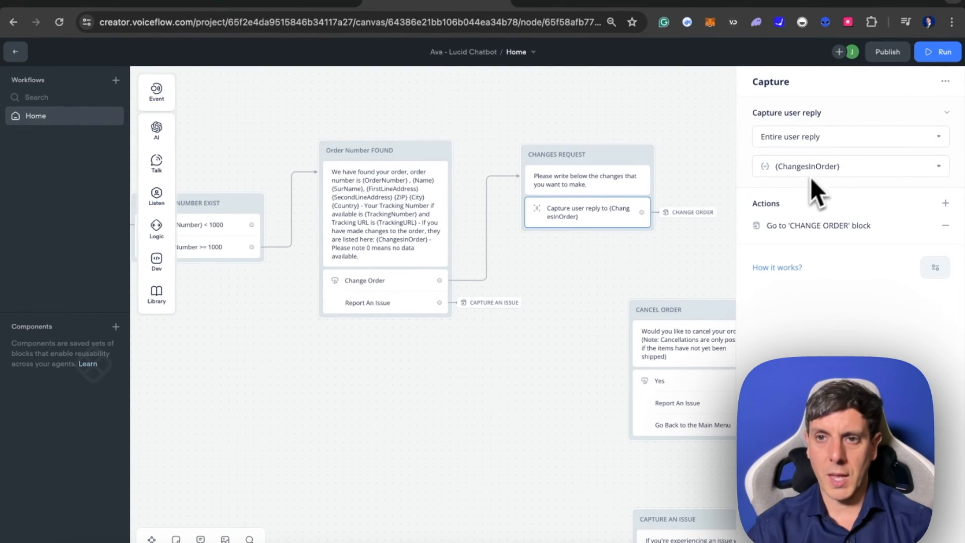
- Examine the POST request settings of the CHANGE ORDER block and compare it with the AIRTABLE-GETEMAIL block
{"action": "scroll", "coordinate": [614, 231], "scroll_direction": "right", "scroll_amount": 10}
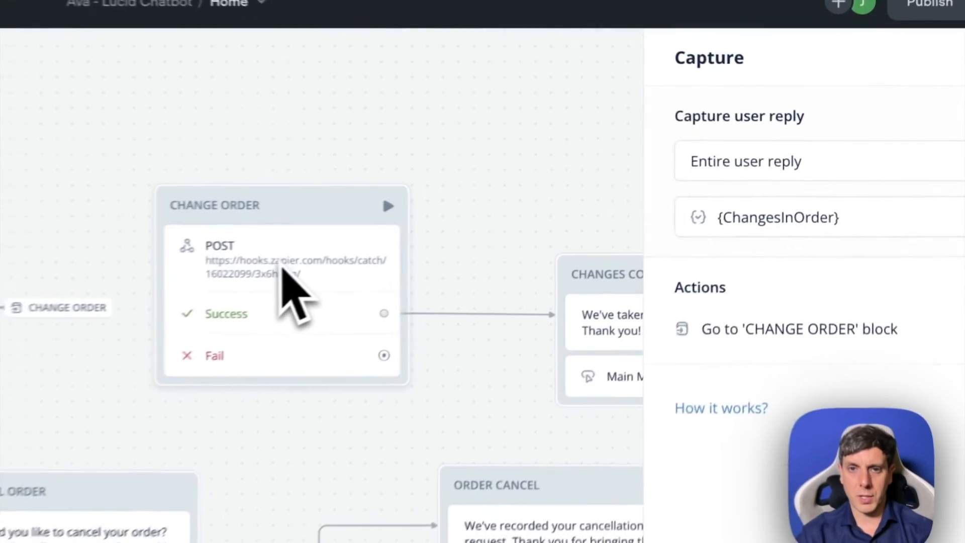
{"action": "left_click", "coordinate": [513, 202]}
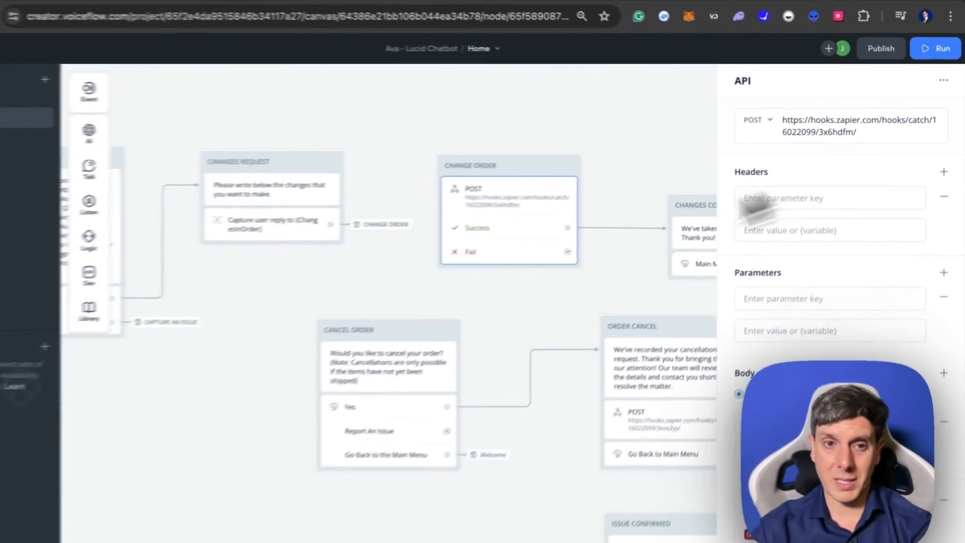
{"action": "scroll", "coordinate": [306, 349], "scroll_direction": "left", "scroll_amount": 4}
{"action": "scroll", "coordinate": [307, 348], "scroll_direction": "left", "scroll_amount": 8}
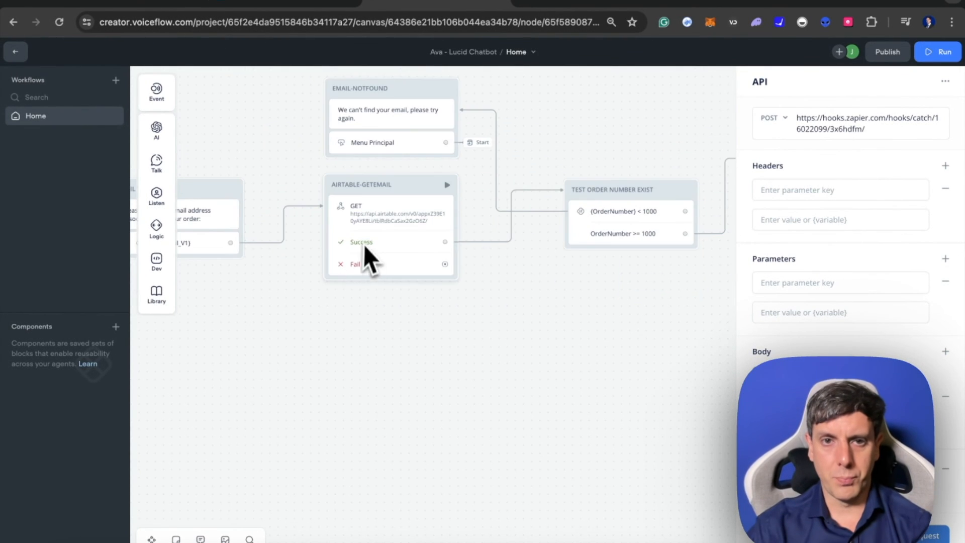
{"action": "scroll", "coordinate": [472, 283], "scroll_direction": "right", "scroll_amount": 8}
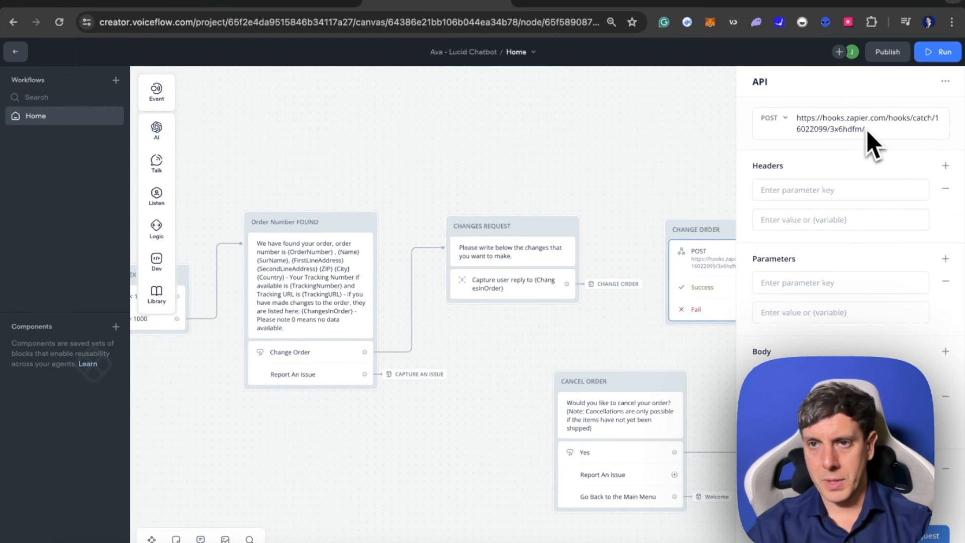
{"action": "scroll", "coordinate": [553, 231], "scroll_direction": "down", "scroll_amount": 2}
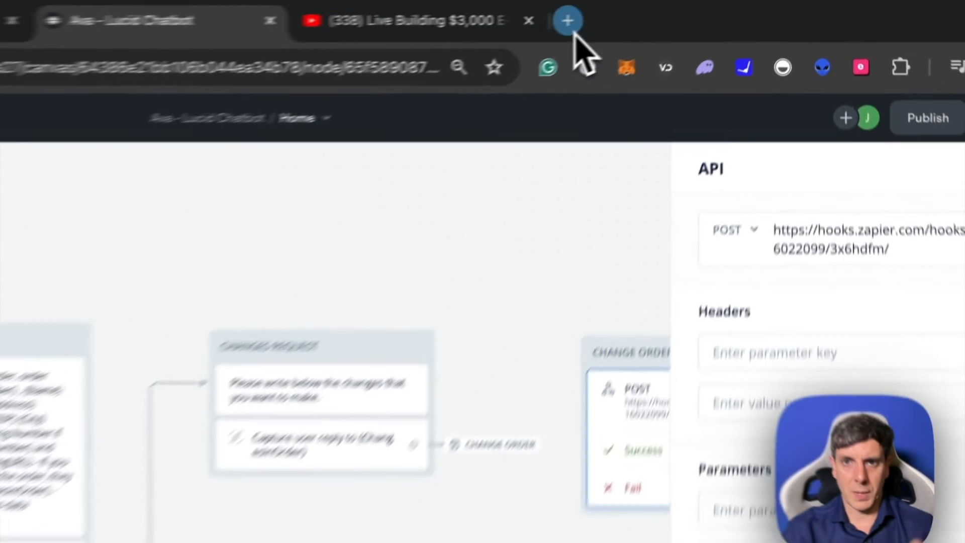
- Open Zapier in a new browser tab and look through the recent Zaps on its home page
{"action": "left_click", "coordinate": [678, 4]}
{"action": "type", "text": "zapie"}
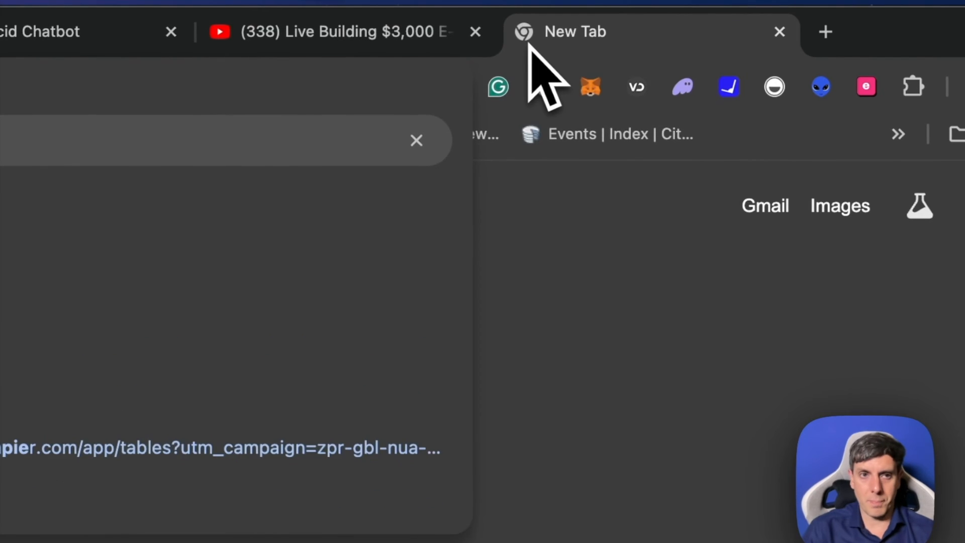
{"action": "key", "text": "Return"}
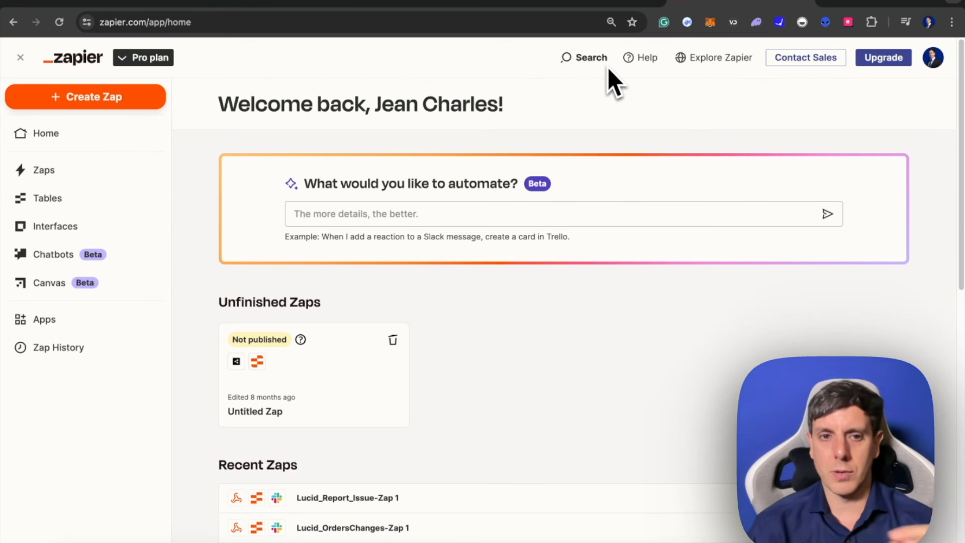
{"action": "scroll", "coordinate": [459, 379], "scroll_direction": "down", "scroll_amount": 4}
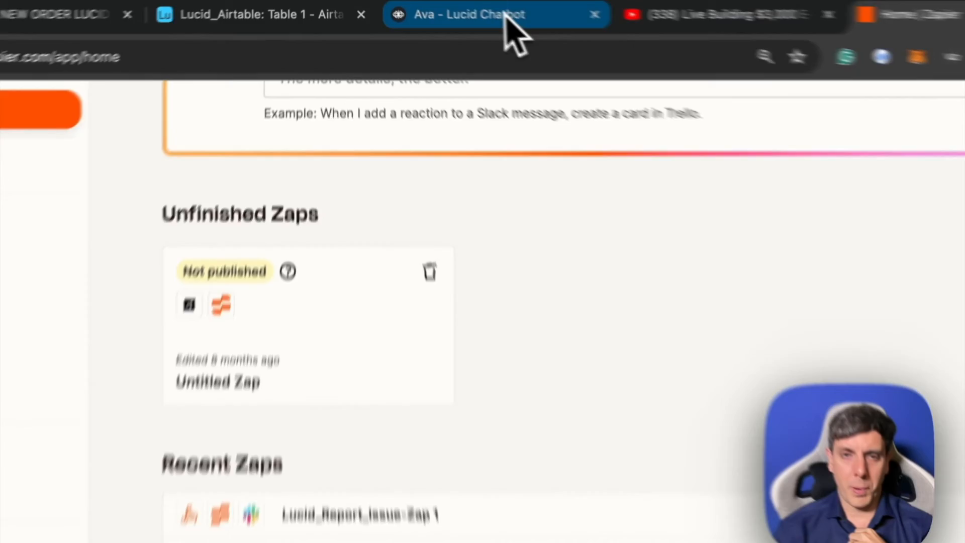
- Inspect the Catch Hook trigger of Lucid_OrdersChanges-Zap 1 in Zapier and return to the Voiceflow canvas
{"action": "left_click", "coordinate": [540, 3]}
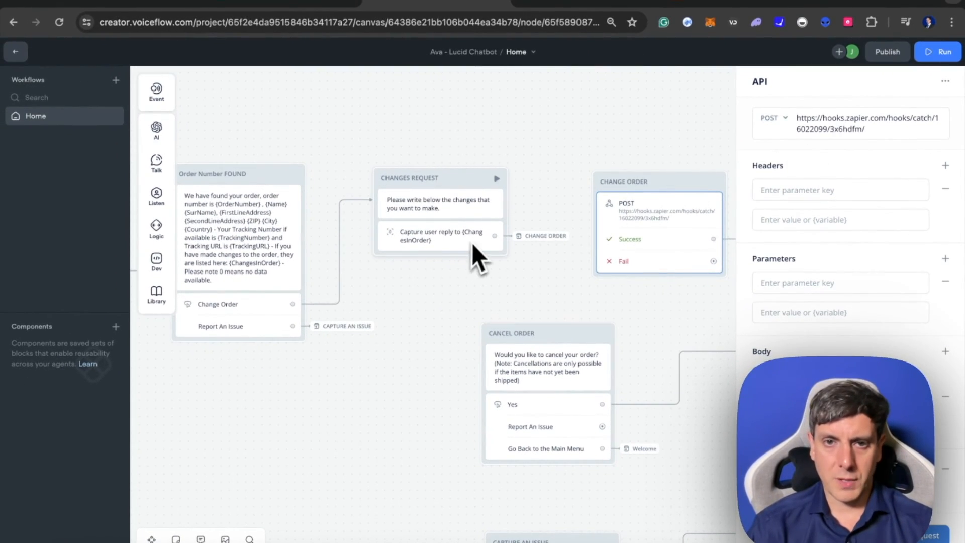
{"action": "left_click", "coordinate": [695, 3]}
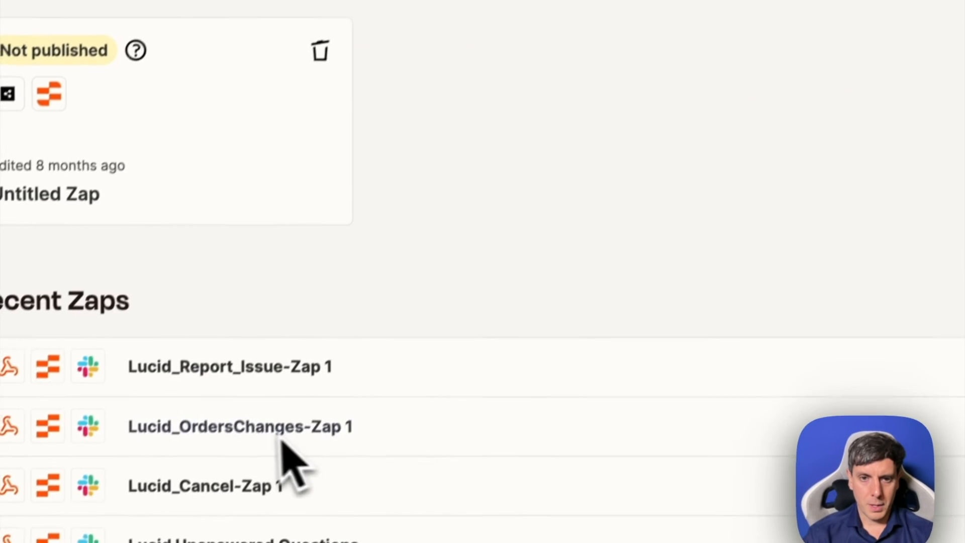
{"action": "left_click", "coordinate": [366, 336]}
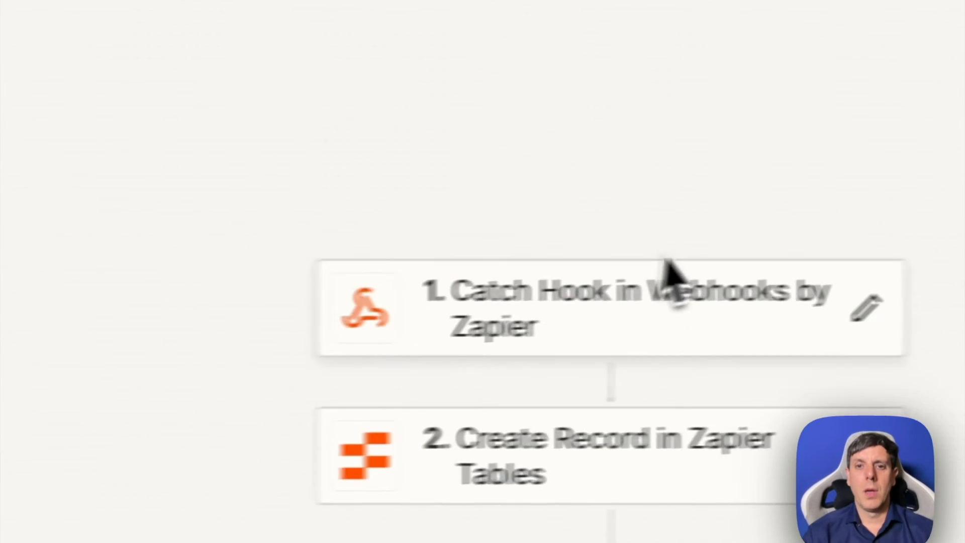
{"action": "left_click", "coordinate": [550, 302]}
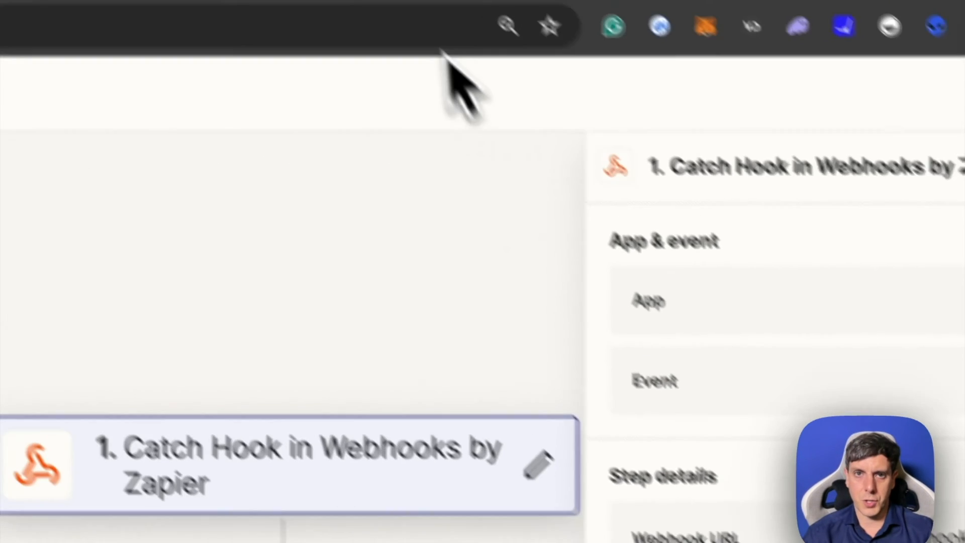
{"action": "left_click", "coordinate": [227, 28]}
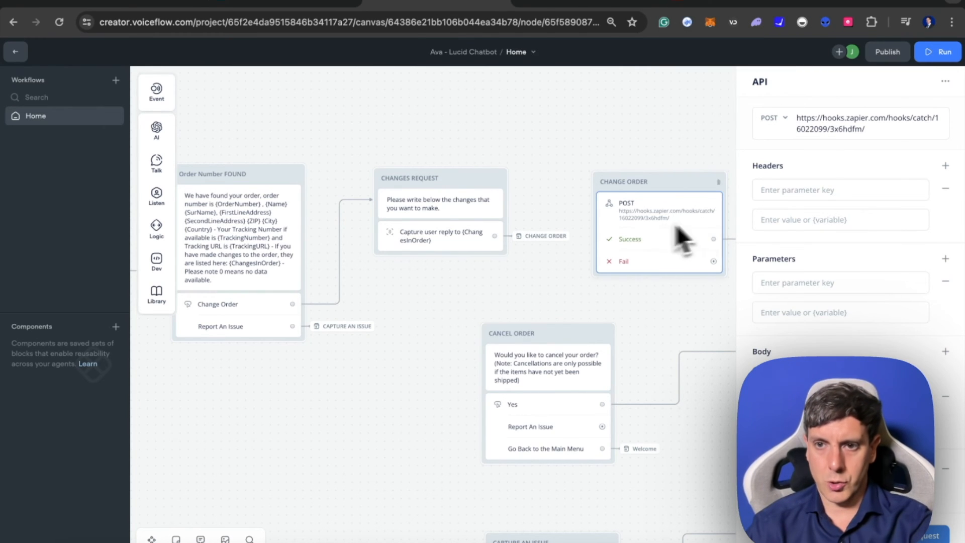
- Examine the form data body fields of the CHANGE ORDER request and its success path to the CHANGES CONFIRMED block
{"action": "scroll", "coordinate": [808, 312], "scroll_direction": "down", "scroll_amount": 3}
{"action": "scroll", "coordinate": [836, 300], "scroll_direction": "down", "scroll_amount": 2}
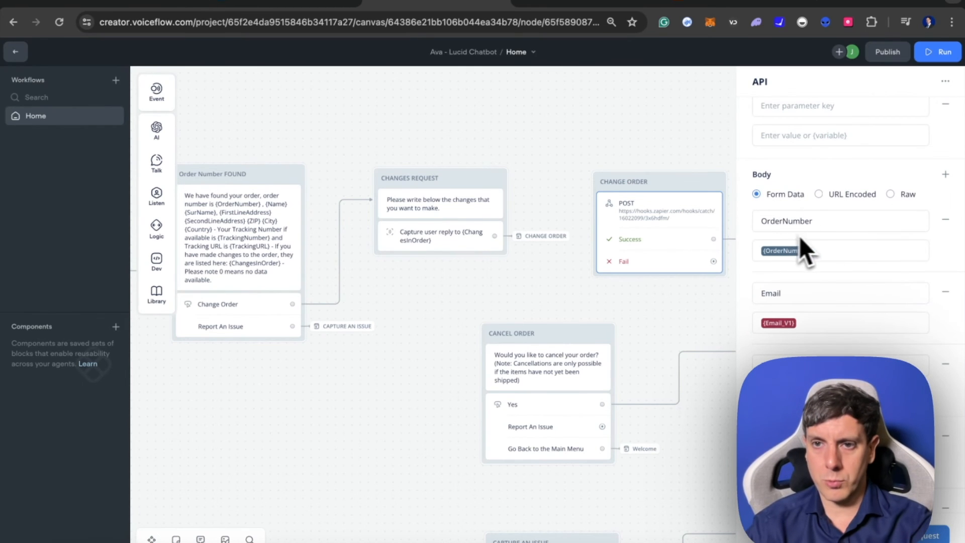
{"action": "scroll", "coordinate": [806, 261], "scroll_direction": "down", "scroll_amount": 6}
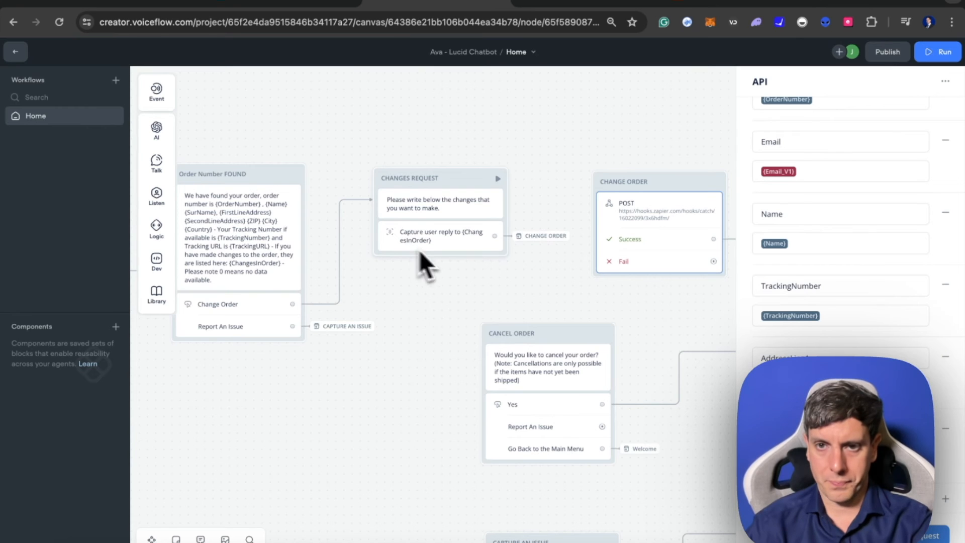
{"action": "scroll", "coordinate": [623, 327], "scroll_direction": "right", "scroll_amount": 2}
{"action": "scroll", "coordinate": [624, 319], "scroll_direction": "right", "scroll_amount": 10}
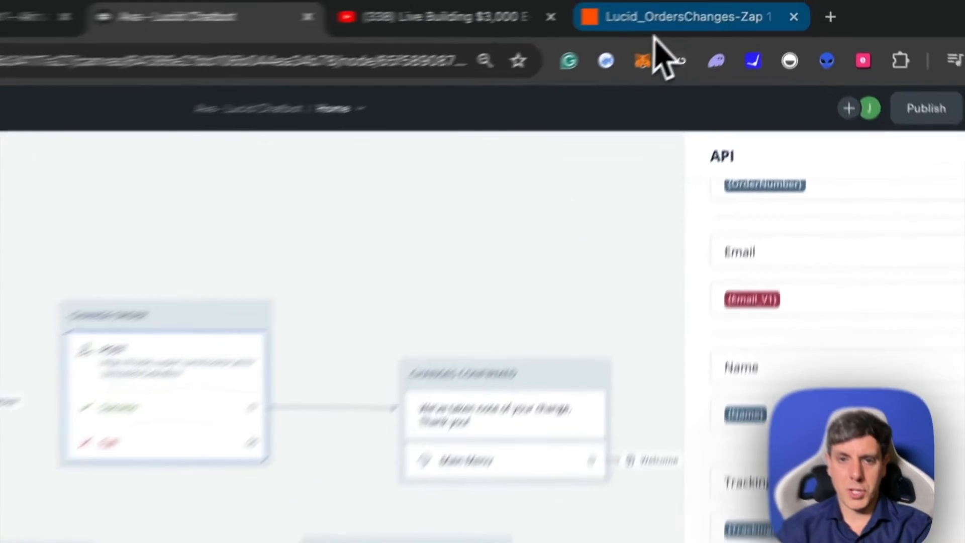
- Switch to Zapier, open the Lucid_OrdersChanges table in Zapier Tables, and review its columns from OrderNumber to TrackingNumber
{"action": "left_click", "coordinate": [726, 2]}
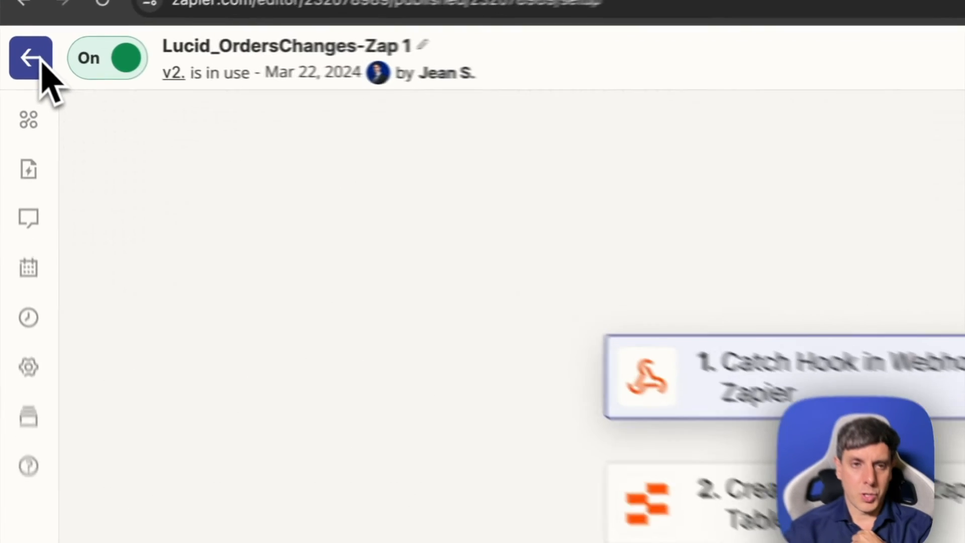
{"action": "left_click", "coordinate": [45, 60]}
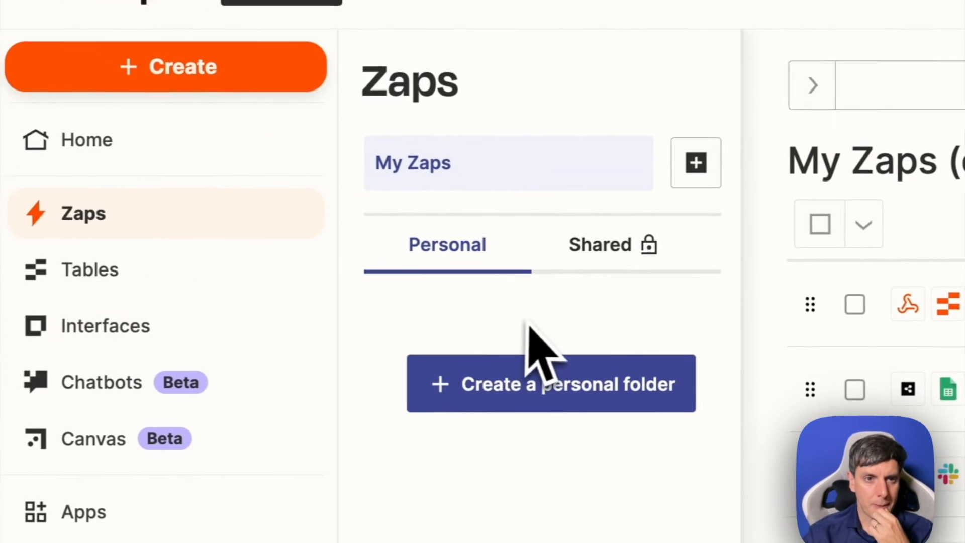
{"action": "left_click", "coordinate": [119, 285]}
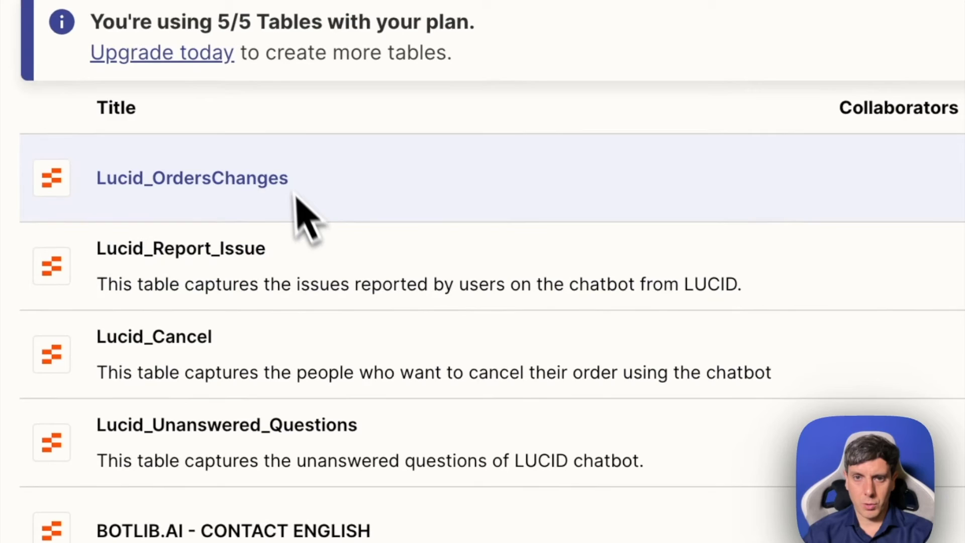
{"action": "left_click", "coordinate": [284, 178]}
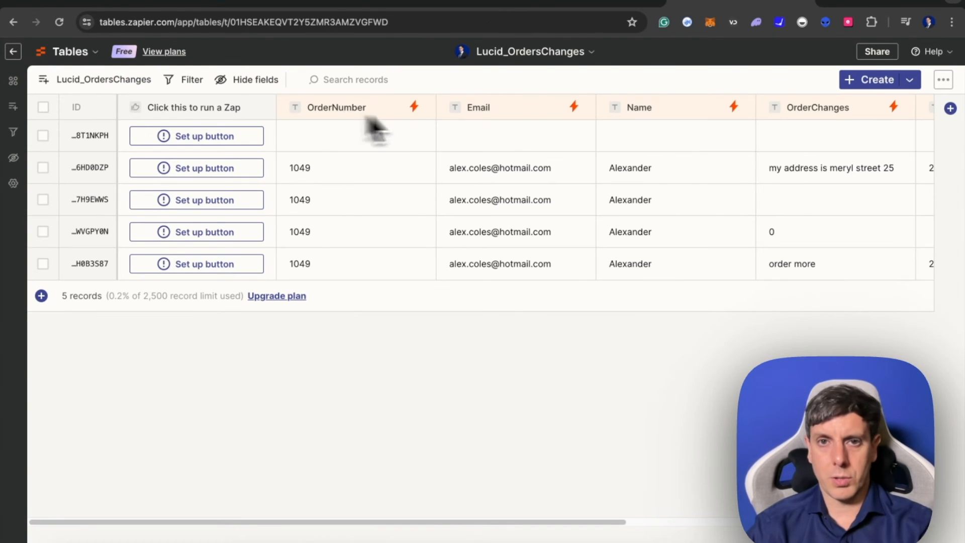
{"action": "scroll", "coordinate": [686, 133], "scroll_direction": "right", "scroll_amount": 10}
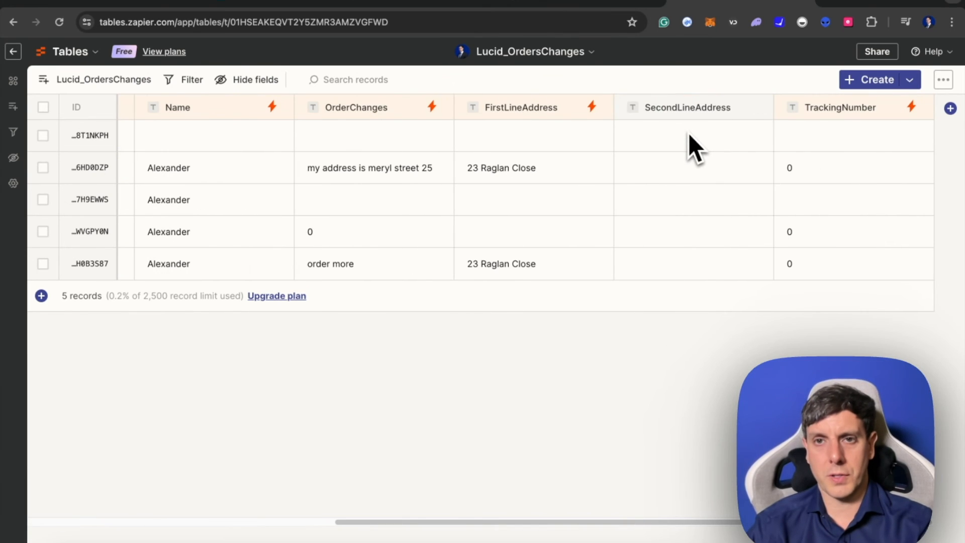
{"action": "scroll", "coordinate": [685, 209], "scroll_direction": "left", "scroll_amount": 10}
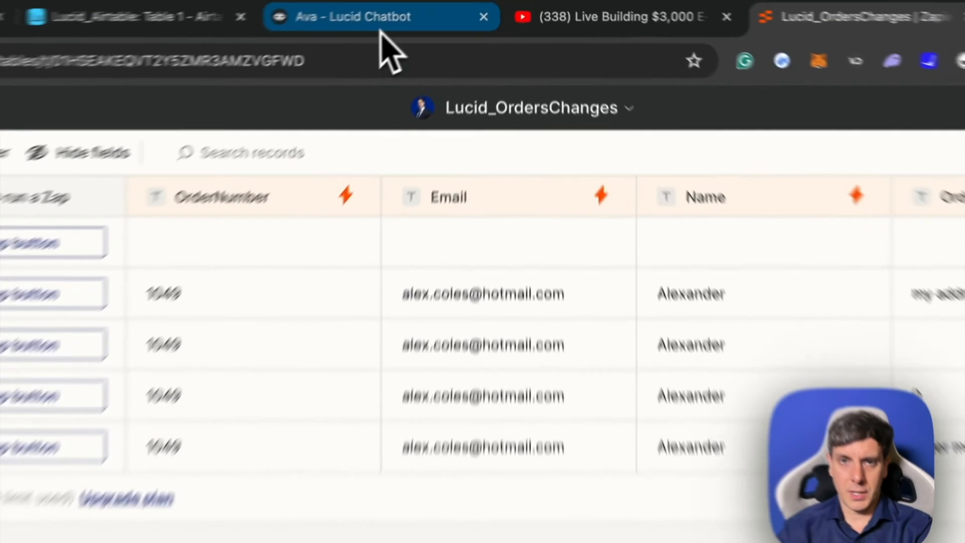
- Compare the CHANGE ORDER and CHANGES CONFIRMED blocks on the Voiceflow canvas with the list of Zapier Tables
{"action": "left_click", "coordinate": [383, 31]}
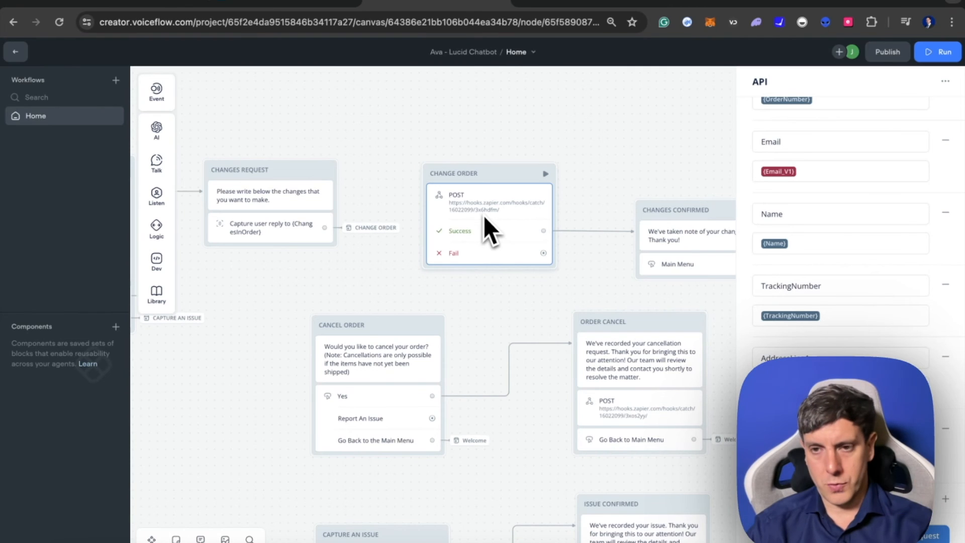
{"action": "scroll", "coordinate": [483, 215], "scroll_direction": "right", "scroll_amount": 3}
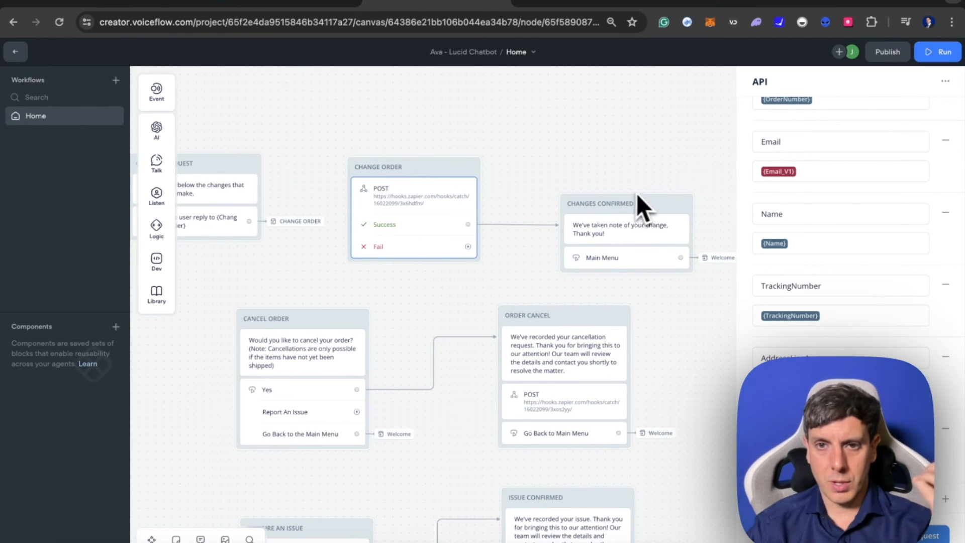
{"action": "scroll", "coordinate": [637, 194], "scroll_direction": "right", "scroll_amount": 2}
{"action": "left_click", "coordinate": [724, 5]}
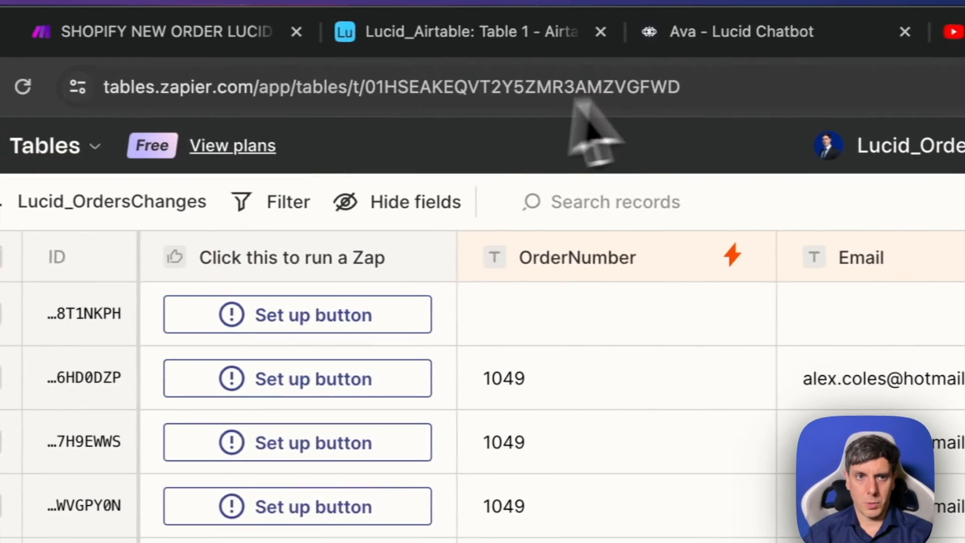
{"action": "left_click", "coordinate": [23, 145]}
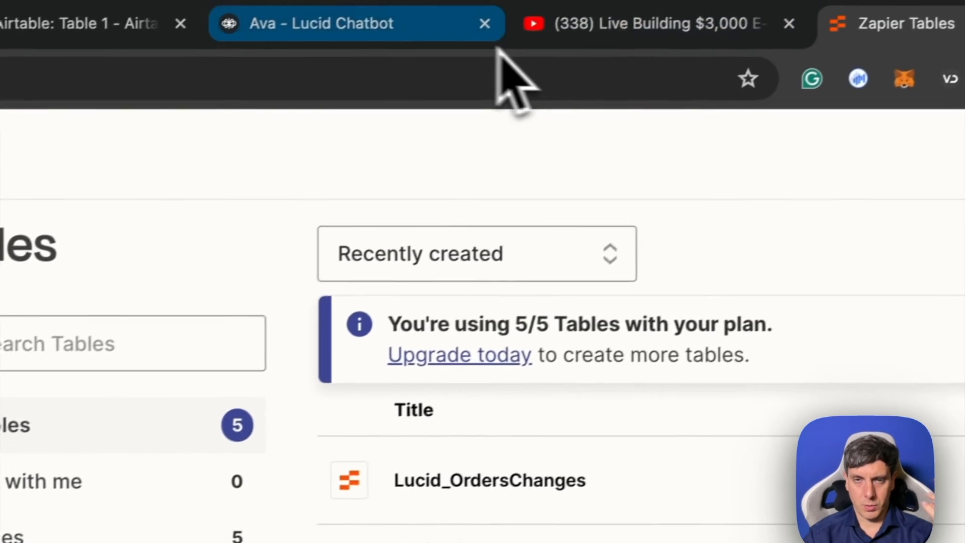
{"action": "left_click", "coordinate": [355, 36]}
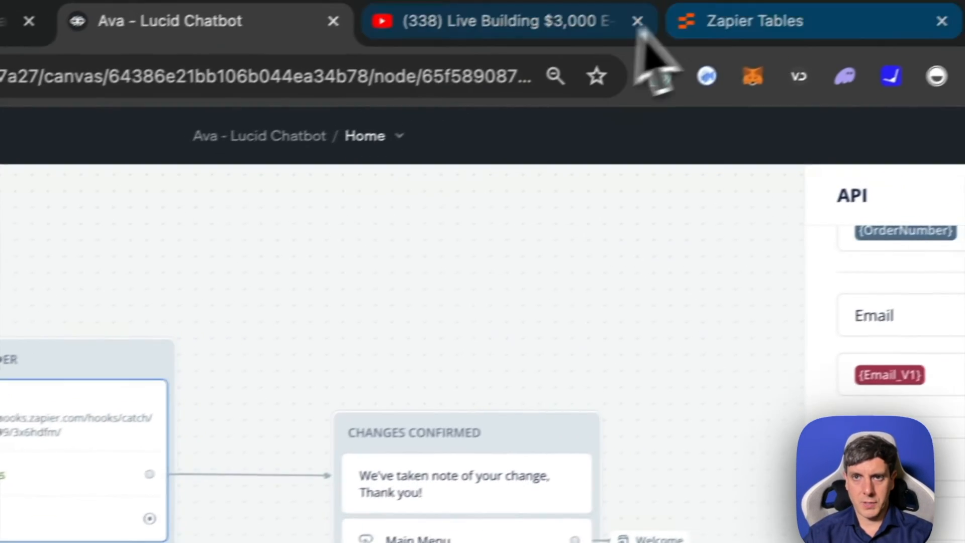
- Return to Zapier, reopen the Lucid_OrdersChanges table and look at its OrderChanges field
{"action": "left_click", "coordinate": [865, 5]}
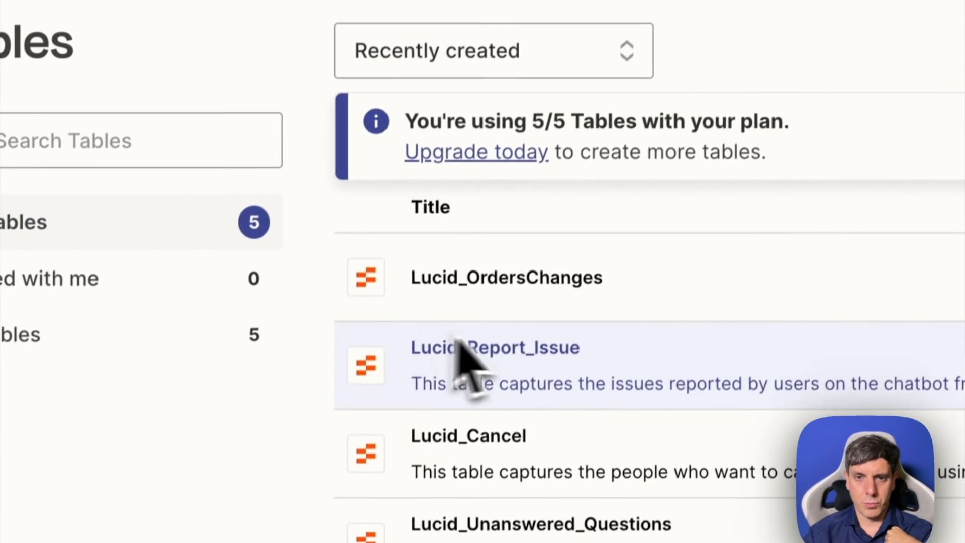
{"action": "left_click", "coordinate": [454, 340]}
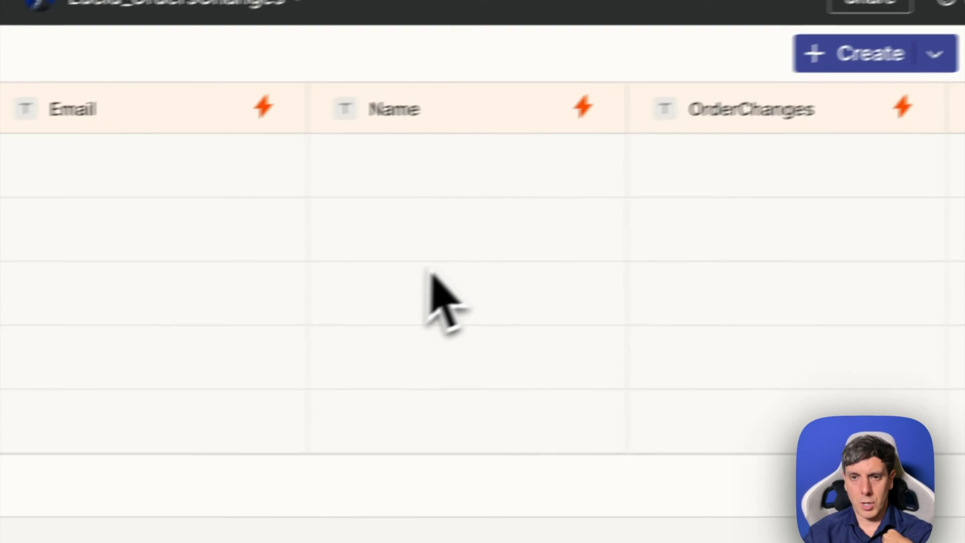
{"action": "left_click", "coordinate": [688, 124]}
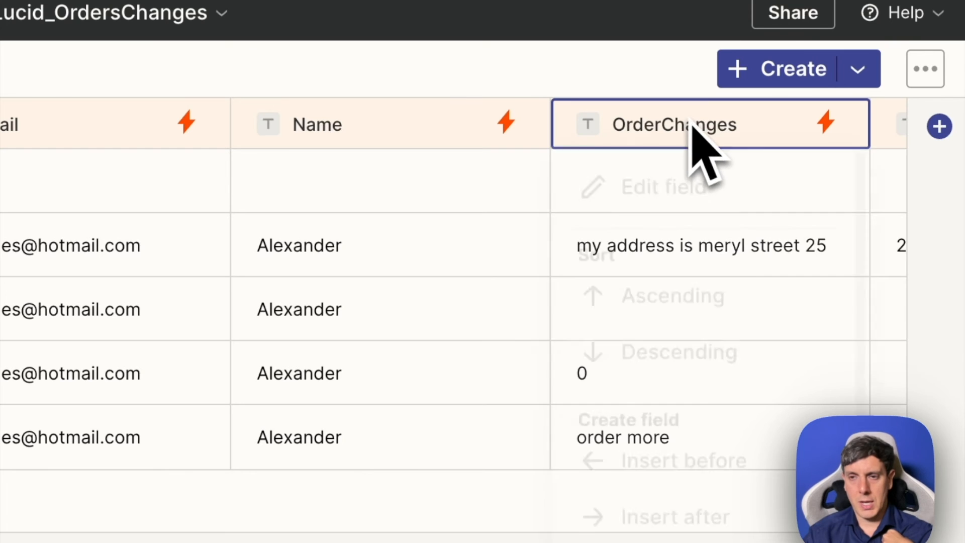
{"action": "left_click", "coordinate": [631, 98]}
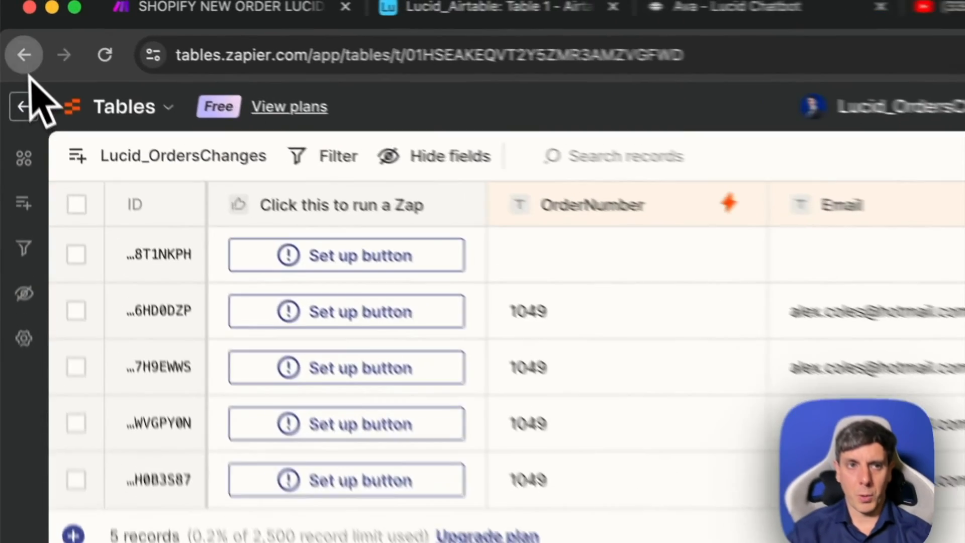
- Open Lucid_OrdersChanges-Zap 1 and examine the channel and message text of its Send Channel Message in Slack step
{"action": "left_click", "coordinate": [25, 65]}
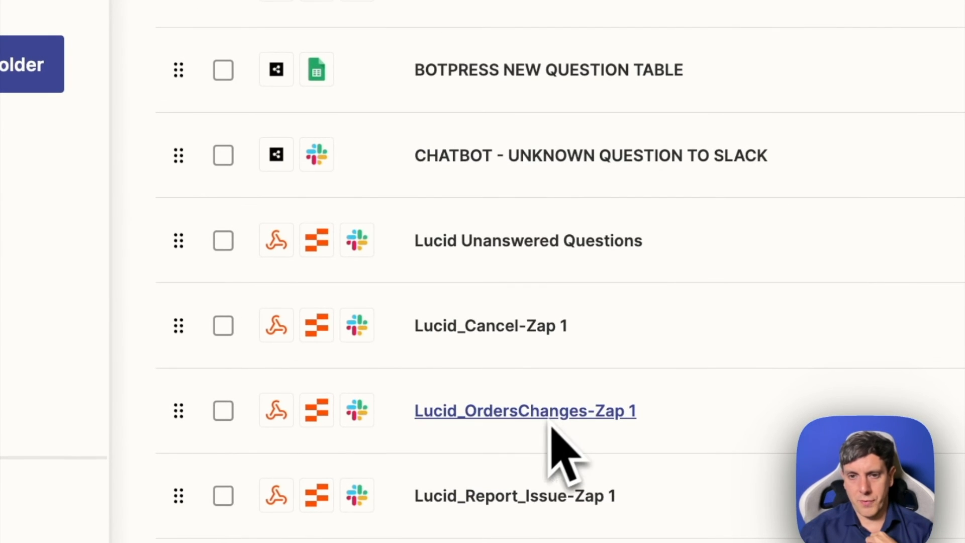
{"action": "left_click", "coordinate": [531, 442]}
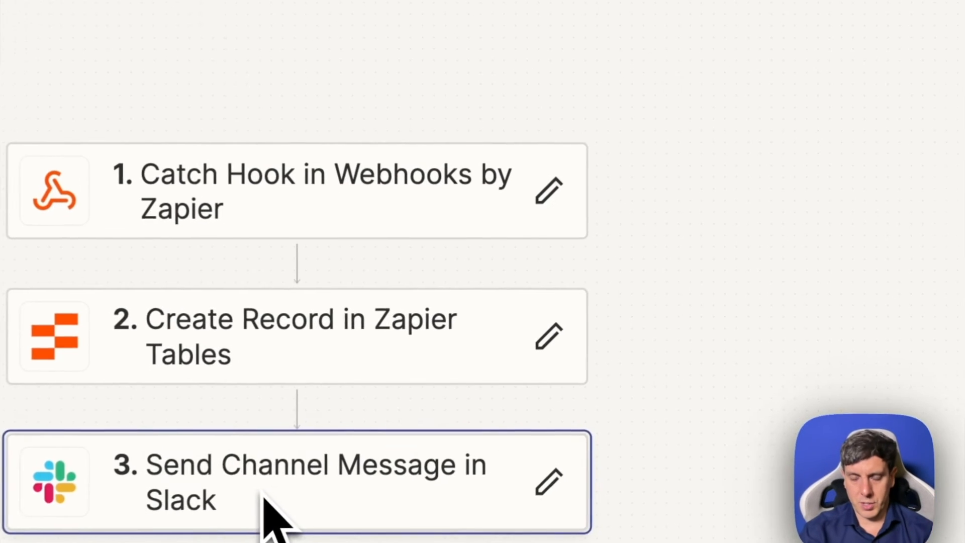
{"action": "left_click", "coordinate": [261, 500]}
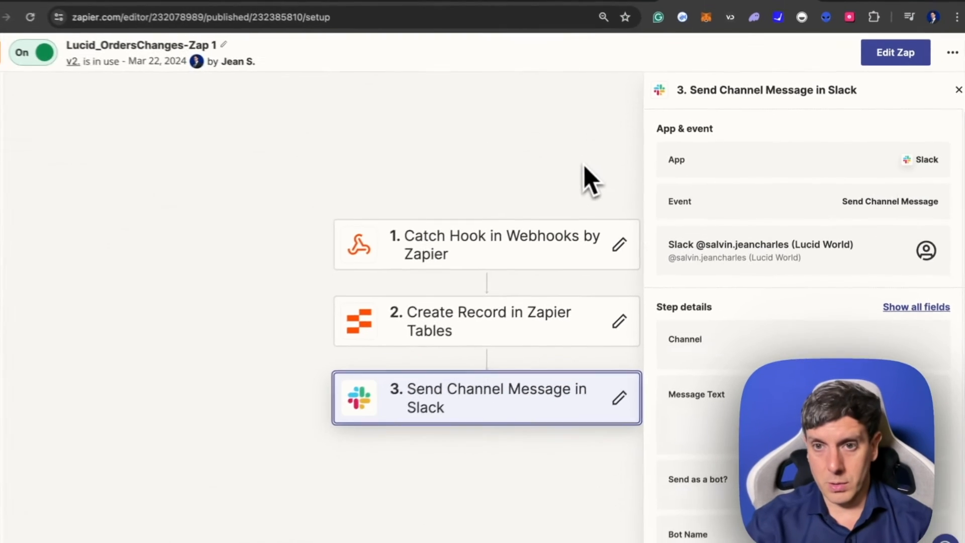
{"action": "scroll", "coordinate": [769, 334], "scroll_direction": "down", "scroll_amount": 2}
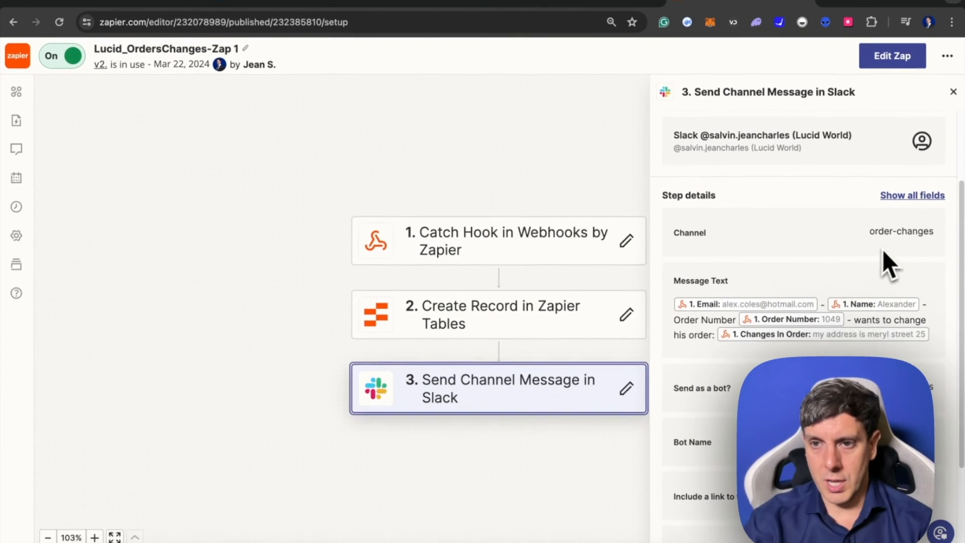
{"action": "scroll", "coordinate": [804, 329], "scroll_direction": "down", "scroll_amount": 3}
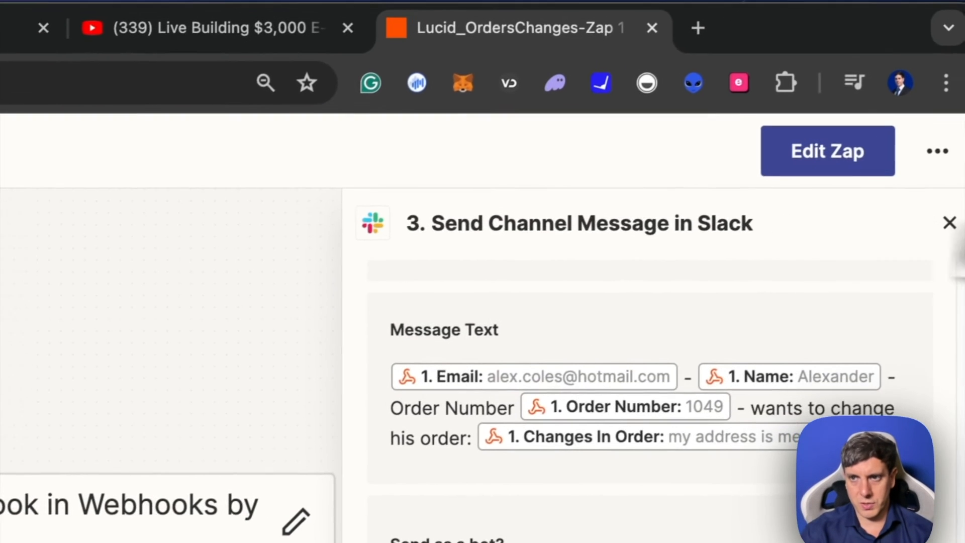
{"action": "left_click", "coordinate": [940, 227]}
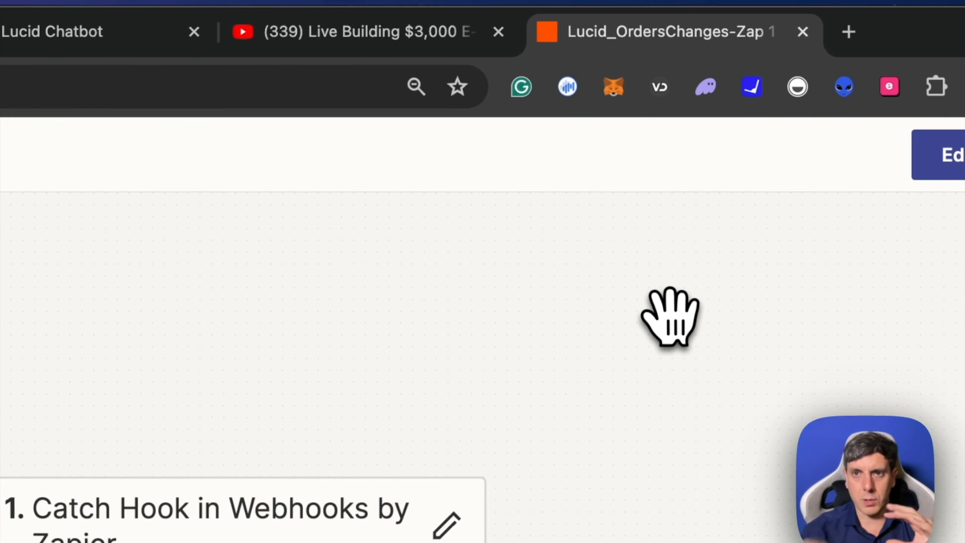
- Look at the TrackingNumber column in Lucid_Airtable and return to the order-changes Zap in Zapier
{"action": "left_click", "coordinate": [237, 31]}
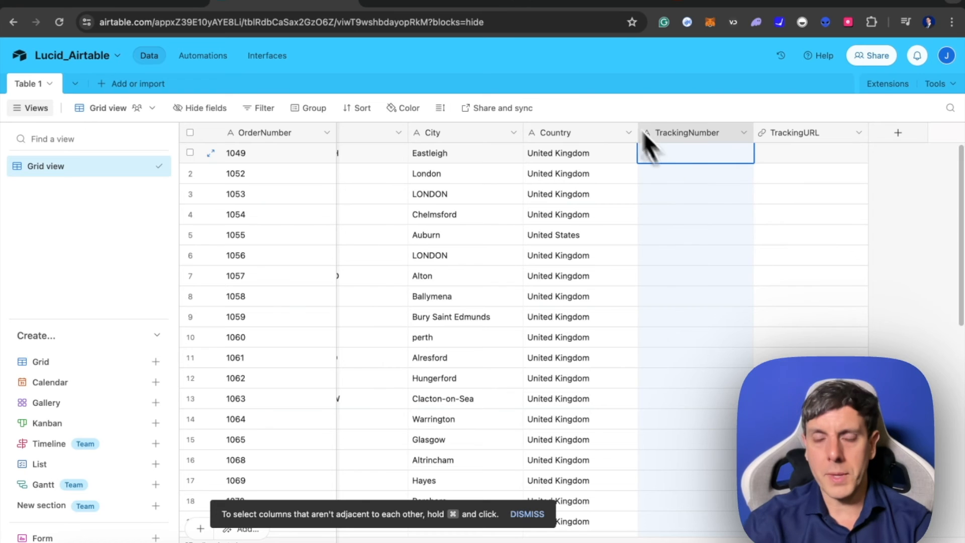
{"action": "left_click", "coordinate": [729, 3]}
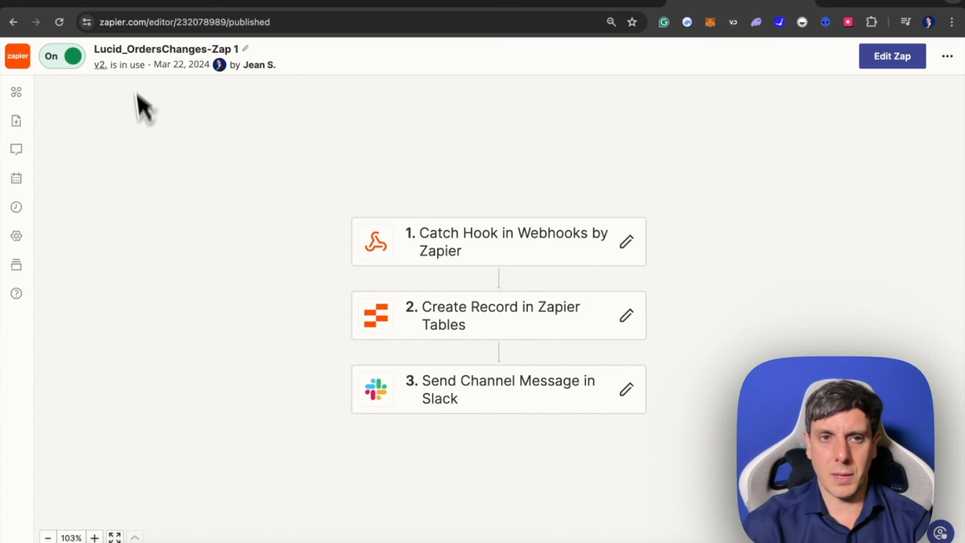
{"action": "scroll", "coordinate": [514, 327], "scroll_direction": "down", "scroll_amount": 1}
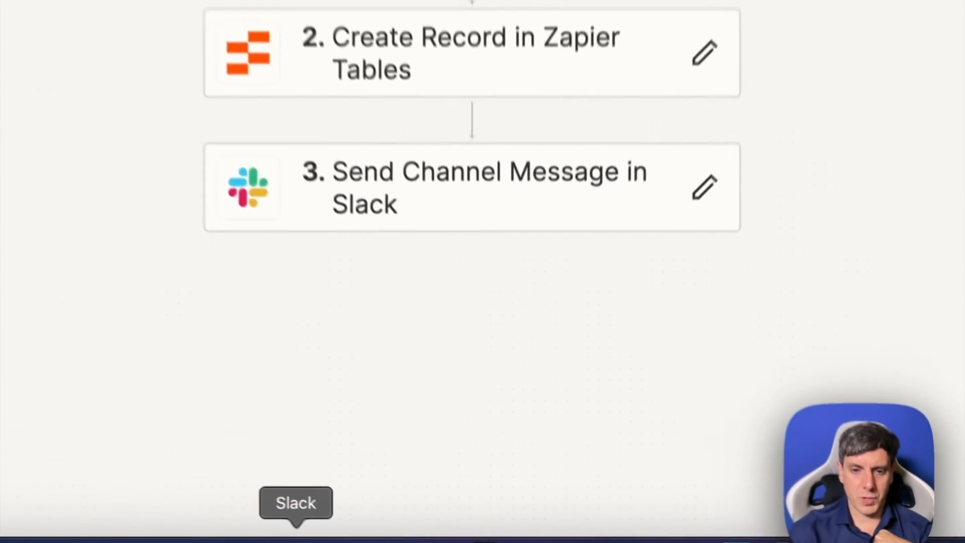
- Switch to Slack, open the Lucid World workspace and view the Zapier messages in the order-changes channel
{"action": "left_click", "coordinate": [296, 541]}
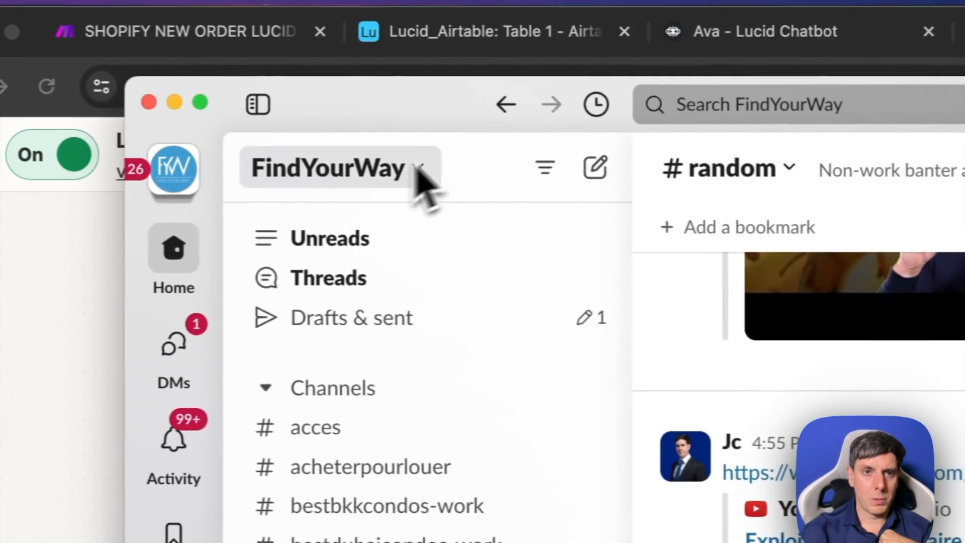
{"action": "left_click", "coordinate": [251, 167]}
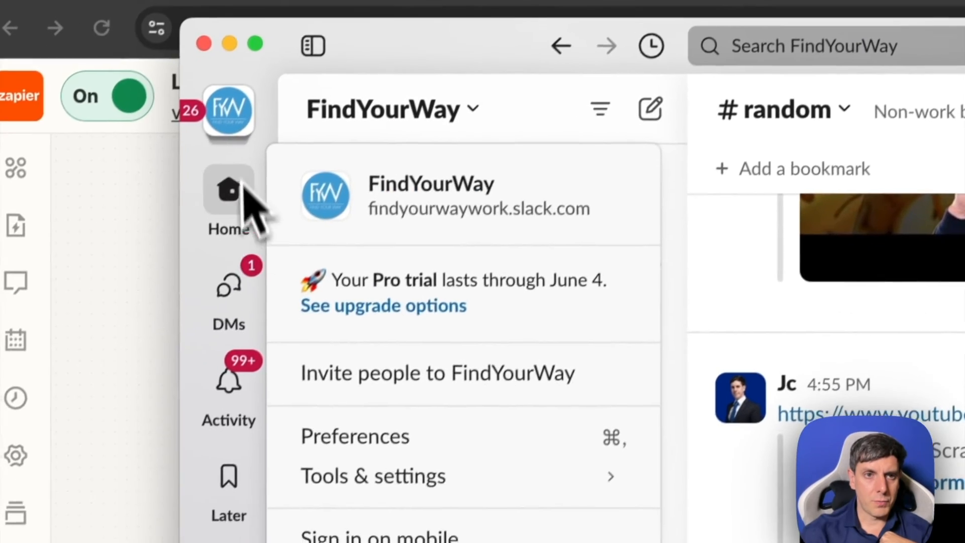
{"action": "left_click", "coordinate": [232, 117]}
{"action": "left_click", "coordinate": [232, 117]}
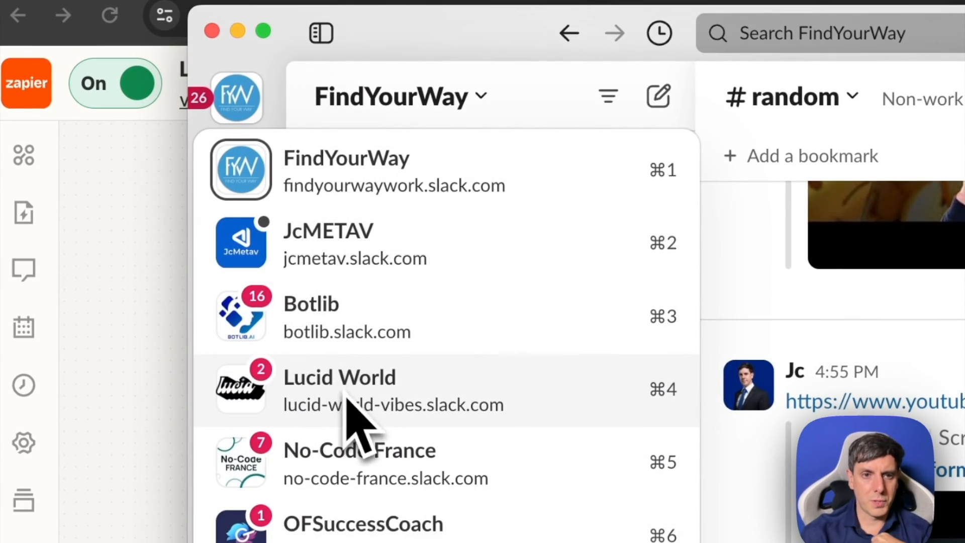
{"action": "left_click", "coordinate": [346, 397]}
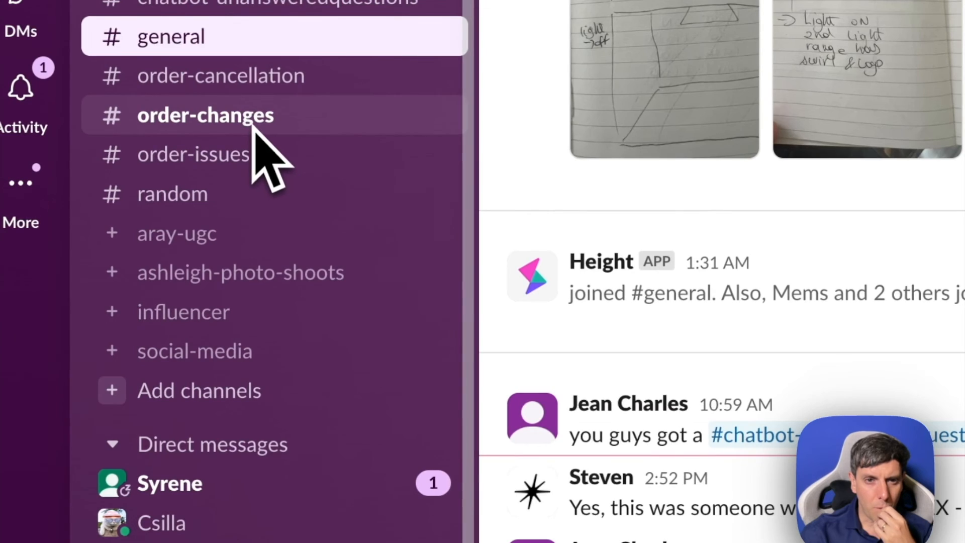
{"action": "left_click", "coordinate": [254, 128]}
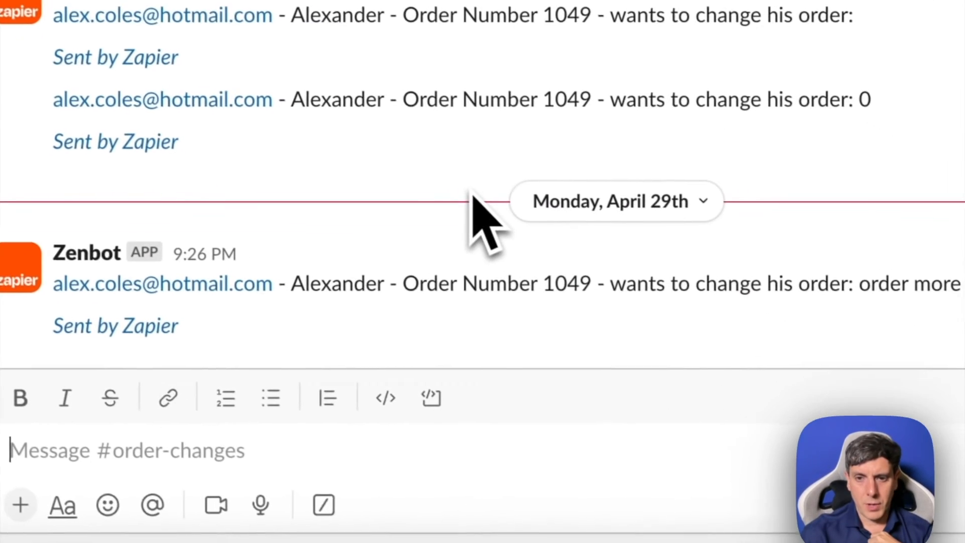
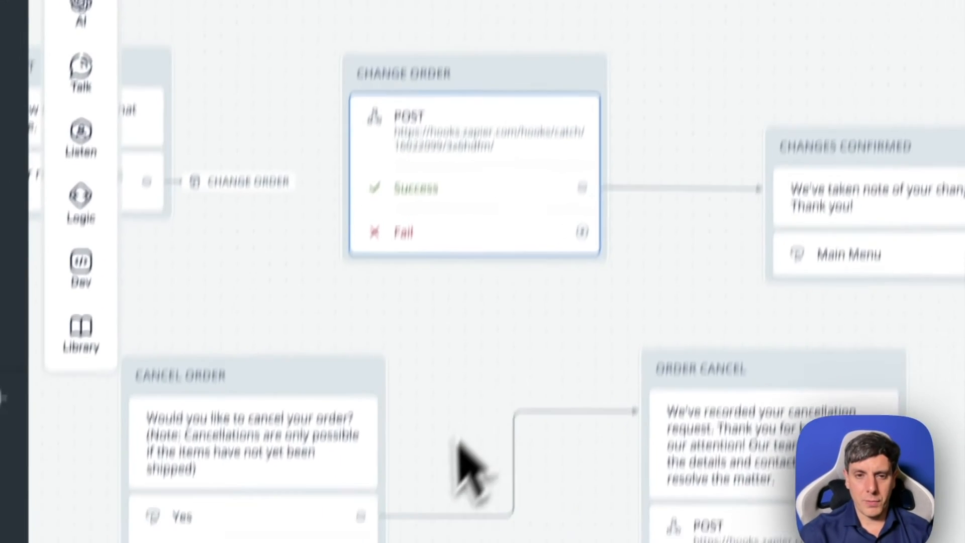
{"action": "scroll", "coordinate": [440, 414], "scroll_direction": "left", "scroll_amount": 15}
{"action": "scroll", "coordinate": [438, 401], "scroll_direction": "left", "scroll_amount": 12}
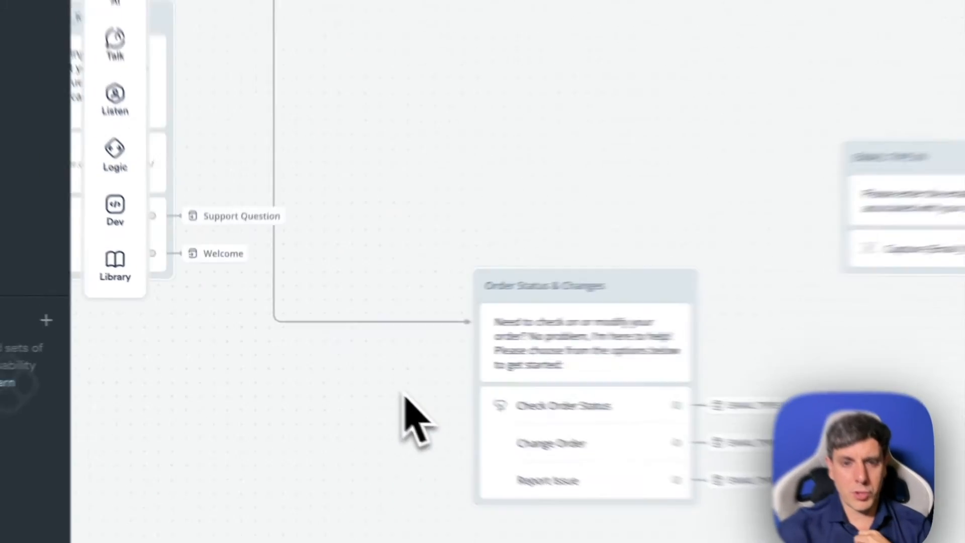
{"action": "scroll", "coordinate": [438, 401], "scroll_direction": "up", "scroll_amount": 5}
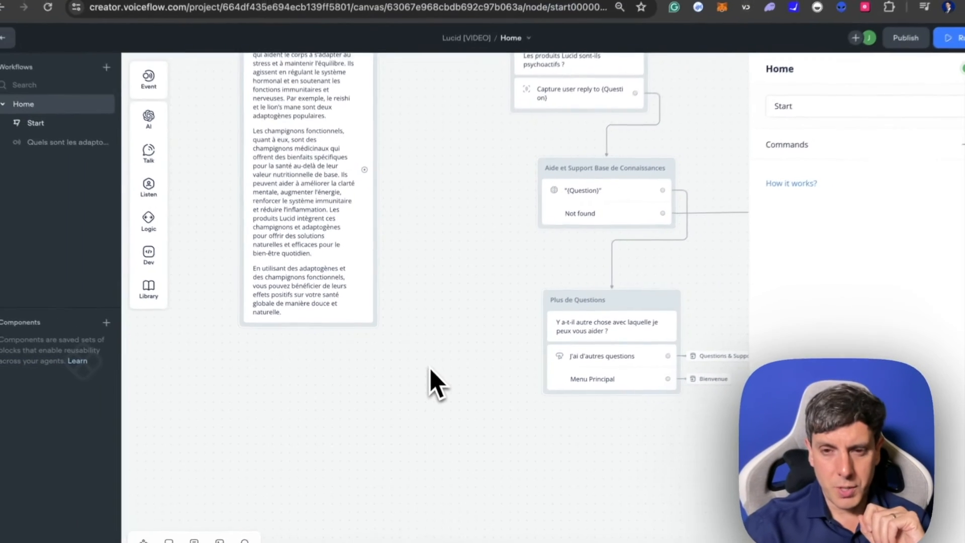
- Examine the Questions & Support flow in the Lucid [VIDEO] project, from the question capture through the knowledge base to the email support block
{"action": "scroll", "coordinate": [446, 347], "scroll_direction": "up", "scroll_amount": 3}
{"action": "scroll", "coordinate": [446, 347], "scroll_direction": "left", "scroll_amount": 1}
{"action": "scroll", "coordinate": [428, 370], "scroll_direction": "right", "scroll_amount": 6}
{"action": "scroll", "coordinate": [427, 370], "scroll_direction": "up", "scroll_amount": 2}
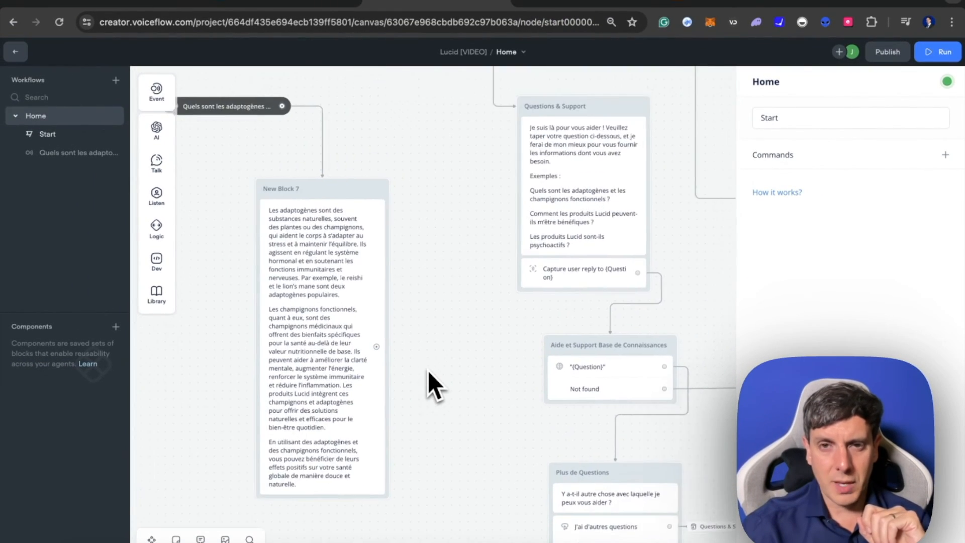
{"action": "scroll", "coordinate": [427, 370], "scroll_direction": "down", "scroll_amount": 3}
{"action": "scroll", "coordinate": [427, 369], "scroll_direction": "right", "scroll_amount": 2}
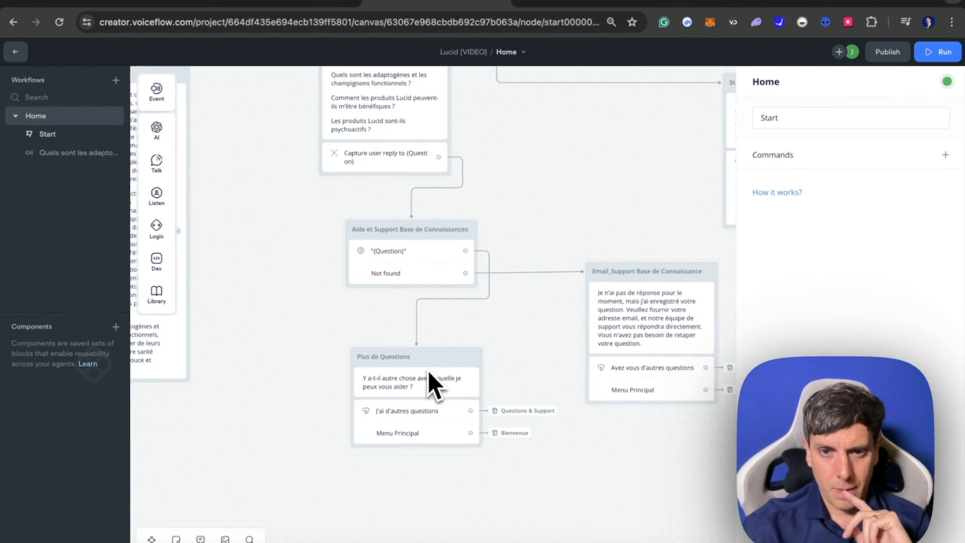
{"action": "scroll", "coordinate": [588, 312], "scroll_direction": "right", "scroll_amount": 2}
{"action": "scroll", "coordinate": [588, 311], "scroll_direction": "down", "scroll_amount": 1}
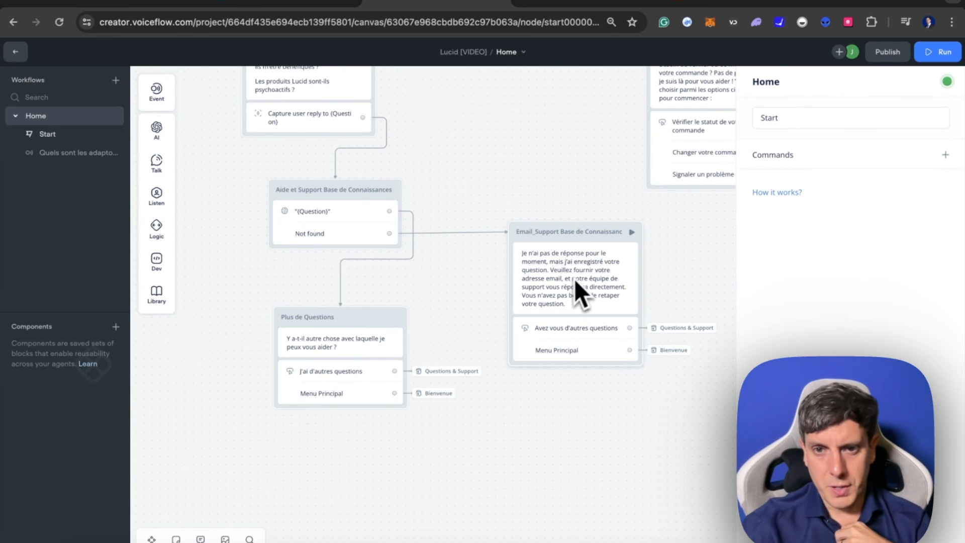
{"action": "scroll", "coordinate": [581, 275], "scroll_direction": "right", "scroll_amount": 4}
{"action": "scroll", "coordinate": [582, 275], "scroll_direction": "down", "scroll_amount": 1}
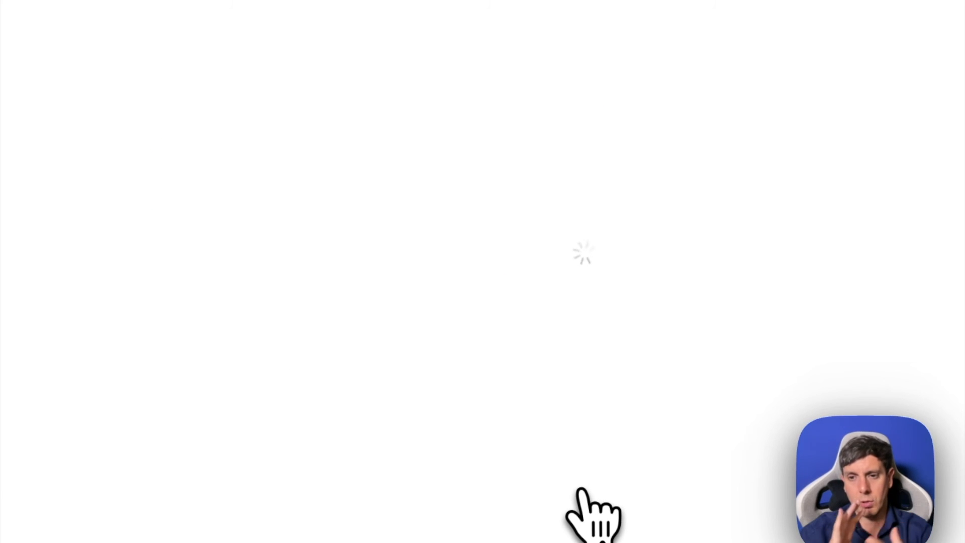
- Open the Home workflow of the Ava - Lucid Chatbot project at its Start trigger and find the Email_Support KB block
{"action": "left_click", "coordinate": [593, 68]}
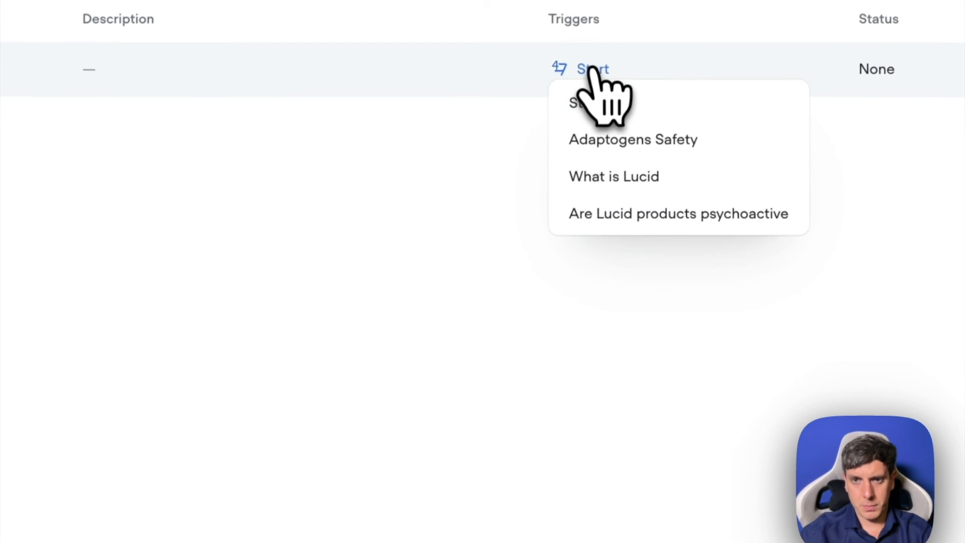
{"action": "left_click", "coordinate": [592, 104]}
{"action": "scroll", "coordinate": [518, 495], "scroll_direction": "down", "scroll_amount": 15}
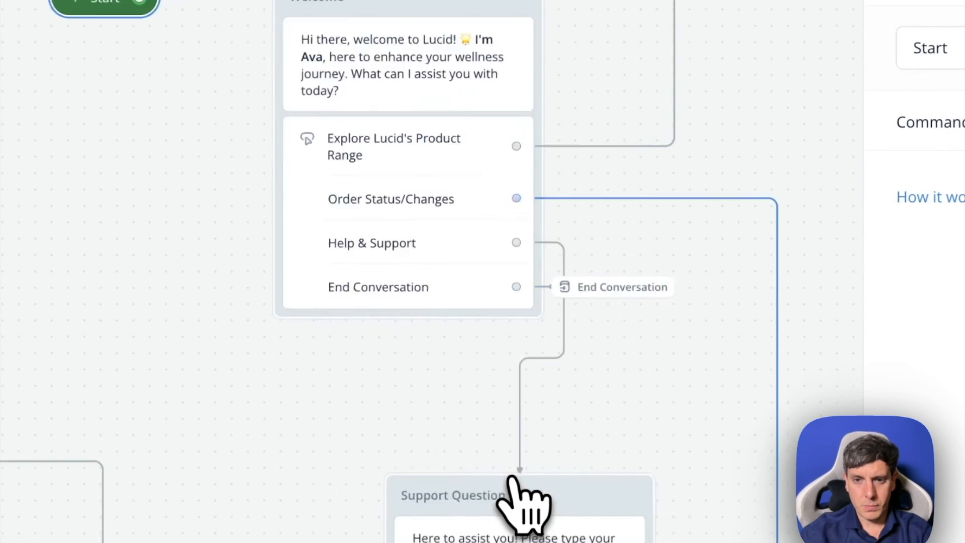
{"action": "scroll", "coordinate": [512, 477], "scroll_direction": "down", "scroll_amount": 10}
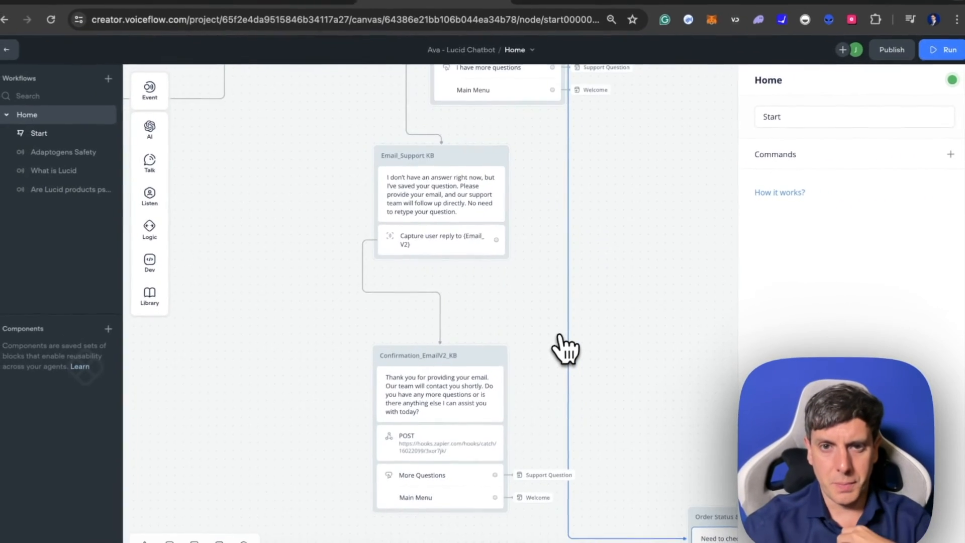
- Open the POST request in the Confirmation_EmailV2_KB block and review its webhook URL, parameters and body fields
{"action": "scroll", "coordinate": [384, 232], "scroll_direction": "up", "scroll_amount": 4}
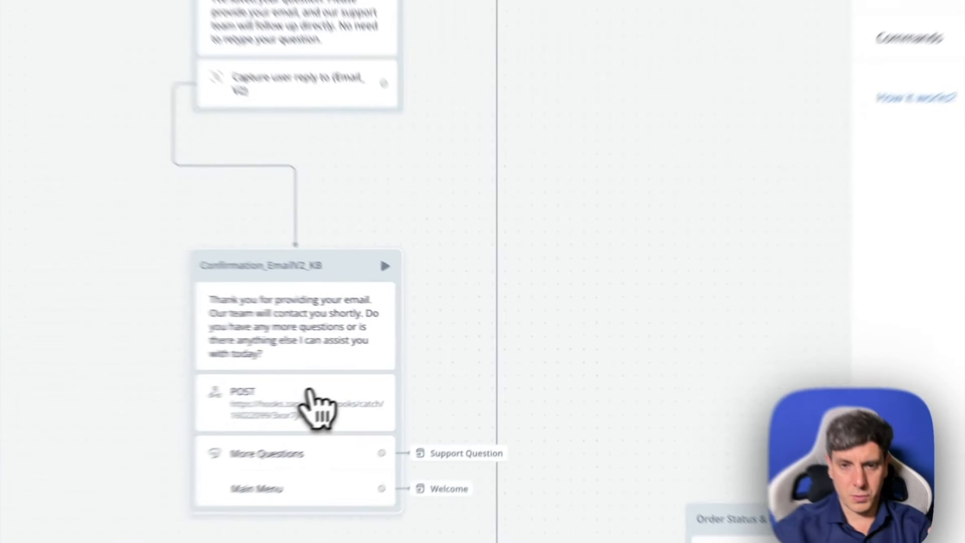
{"action": "left_click", "coordinate": [395, 387]}
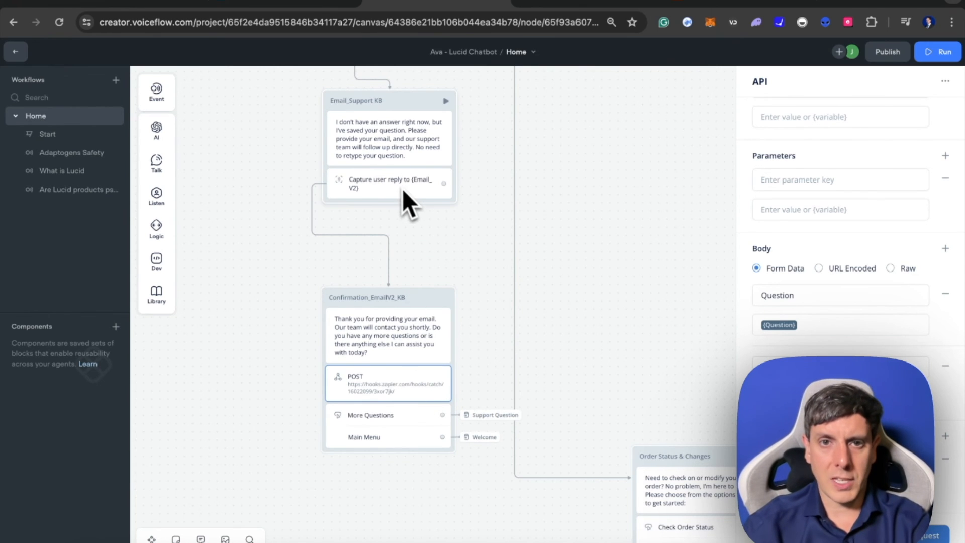
{"action": "scroll", "coordinate": [391, 188], "scroll_direction": "up", "scroll_amount": 1}
{"action": "scroll", "coordinate": [391, 188], "scroll_direction": "up", "scroll_amount": 3}
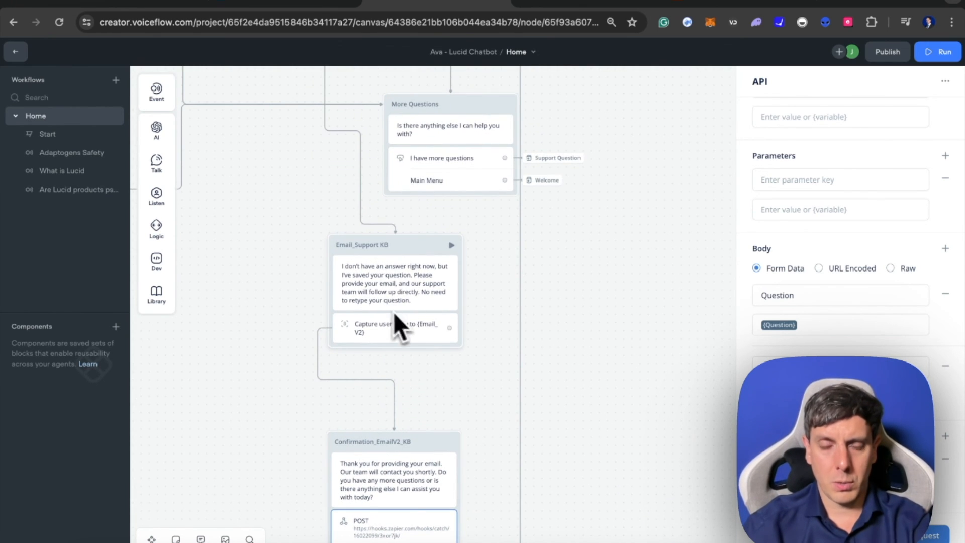
{"action": "scroll", "coordinate": [412, 340], "scroll_direction": "down", "scroll_amount": 3}
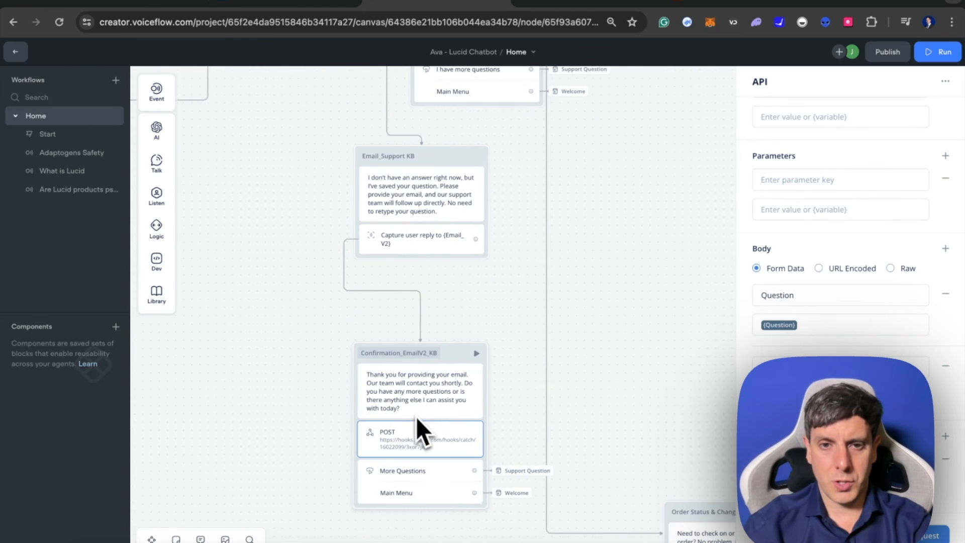
{"action": "scroll", "coordinate": [417, 402], "scroll_direction": "down", "scroll_amount": 2}
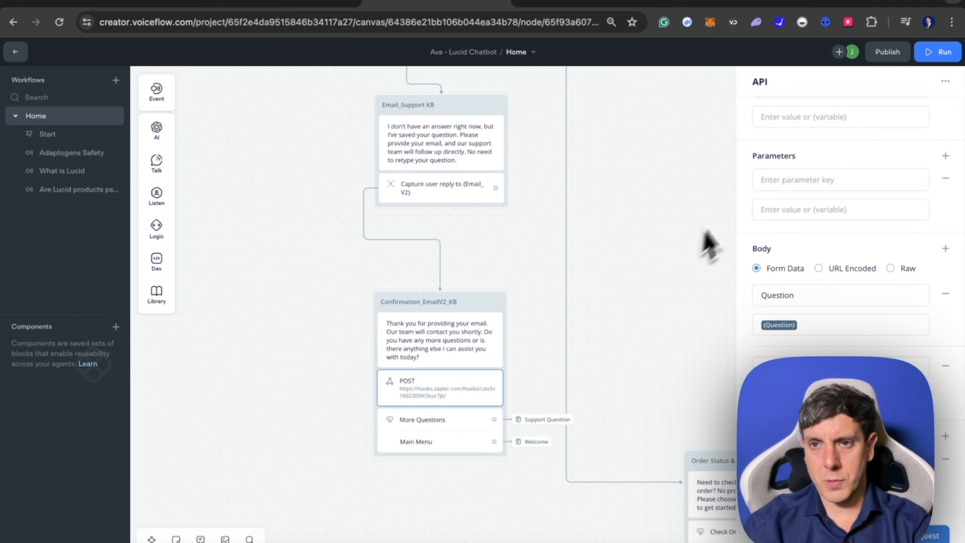
{"action": "scroll", "coordinate": [825, 195], "scroll_direction": "up", "scroll_amount": 3}
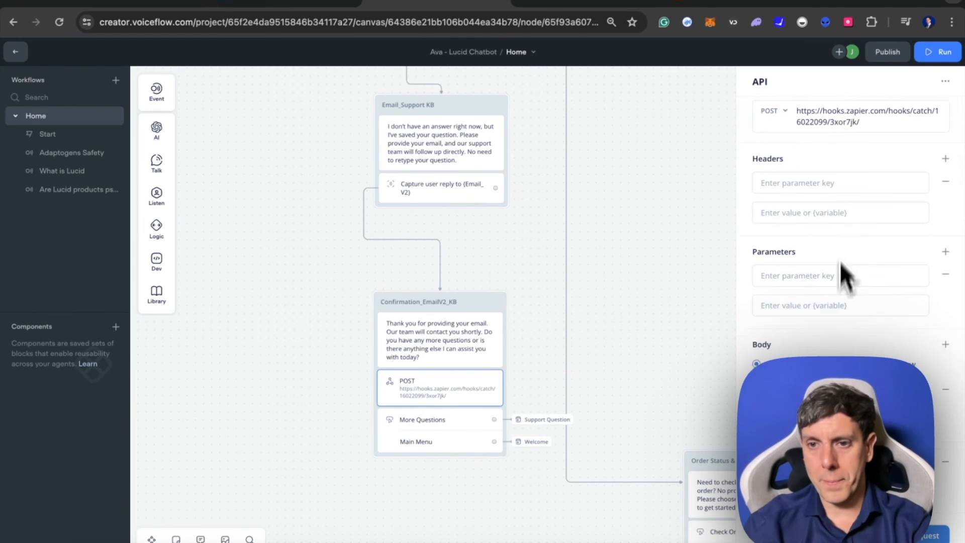
{"action": "scroll", "coordinate": [843, 274], "scroll_direction": "down", "scroll_amount": 2}
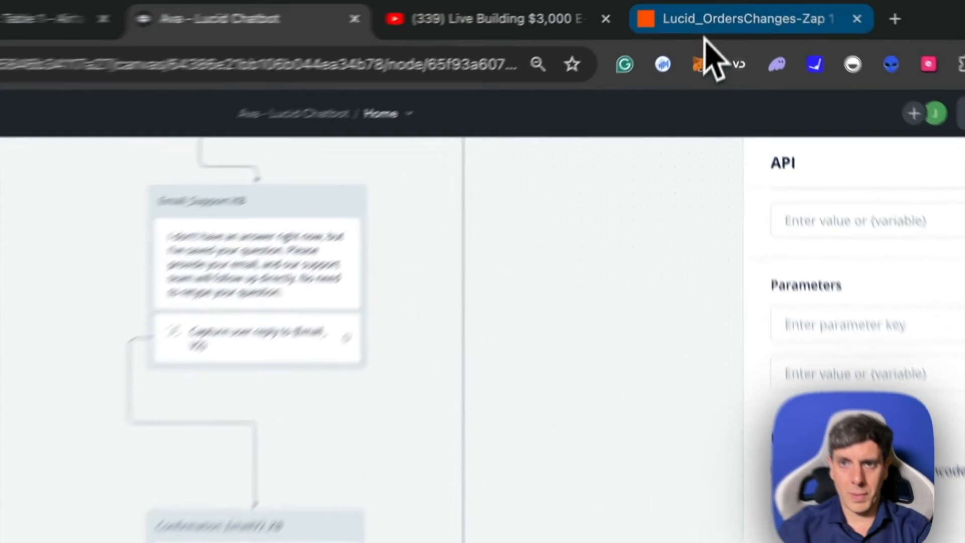
- Switch to Zapier, return to the Lucid Unanswered Questions Zap, and inspect its Catch Hook and Create Record steps
{"action": "left_click", "coordinate": [714, 3]}
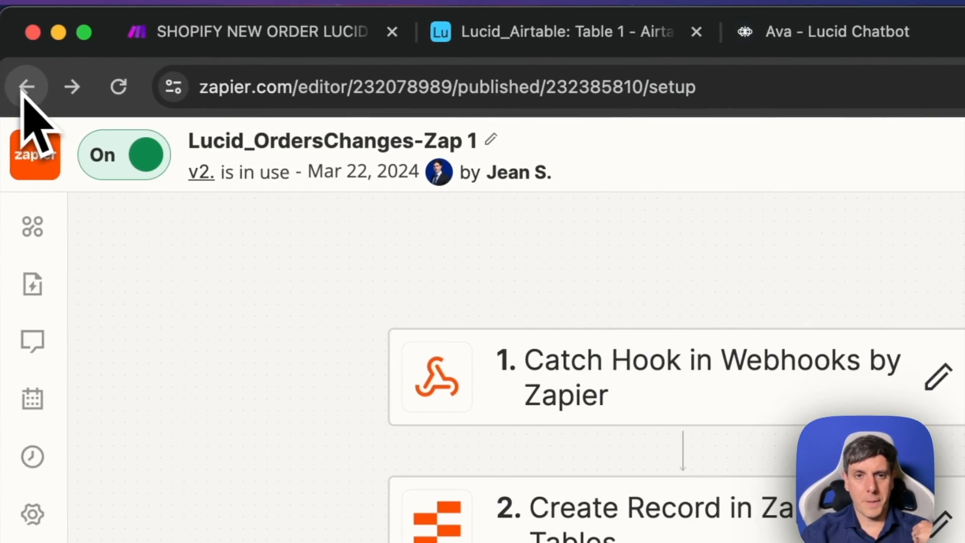
{"action": "left_click", "coordinate": [19, 86]}
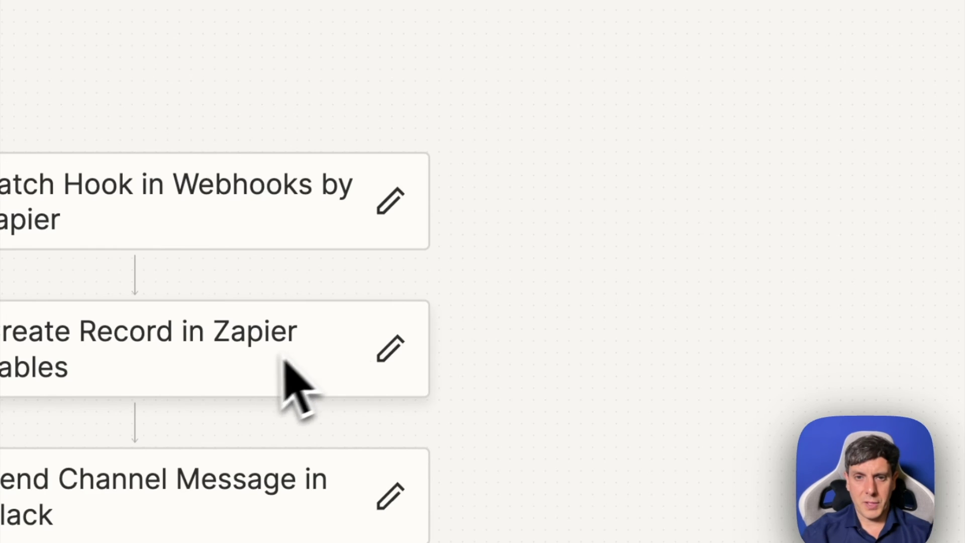
{"action": "left_click", "coordinate": [163, 207]}
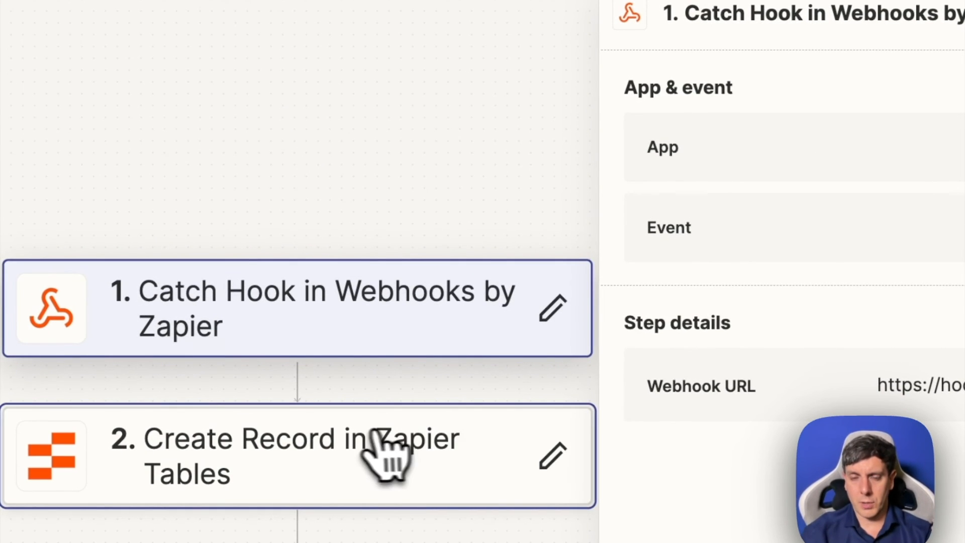
{"action": "left_click", "coordinate": [377, 447]}
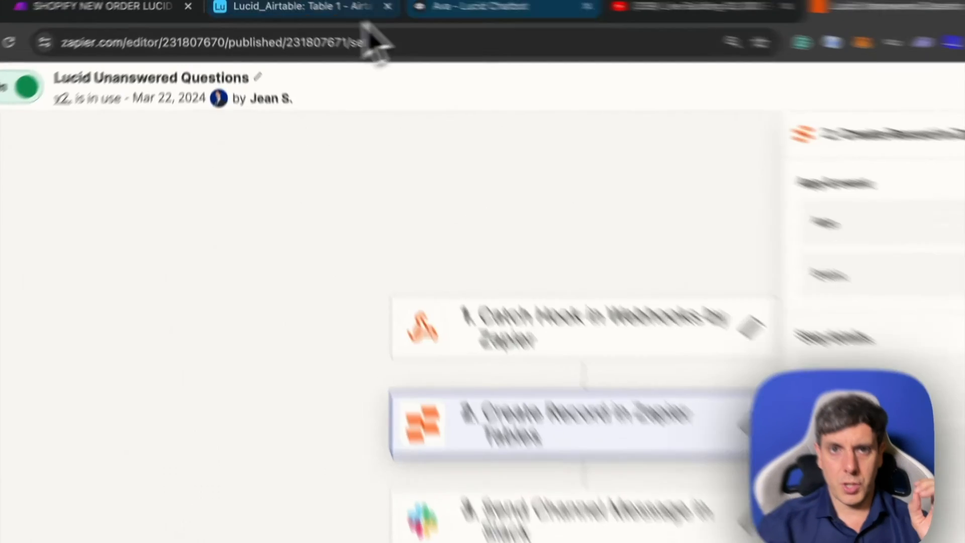
- Switch back to the Ava - Lucid Chatbot canvas in Voiceflow and examine the order lookup flow from Order Status & Changes to Order Number FOUND
{"action": "left_click", "coordinate": [578, 27]}
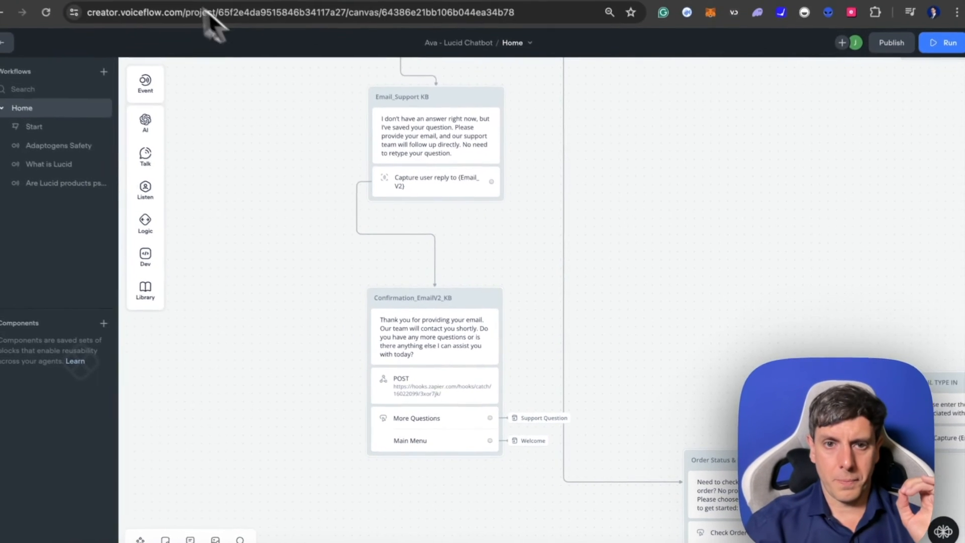
{"action": "scroll", "coordinate": [656, 351], "scroll_direction": "right", "scroll_amount": 10}
{"action": "scroll", "coordinate": [657, 351], "scroll_direction": "down", "scroll_amount": 4}
{"action": "scroll", "coordinate": [680, 367], "scroll_direction": "down", "scroll_amount": 5}
{"action": "scroll", "coordinate": [680, 367], "scroll_direction": "right", "scroll_amount": 1}
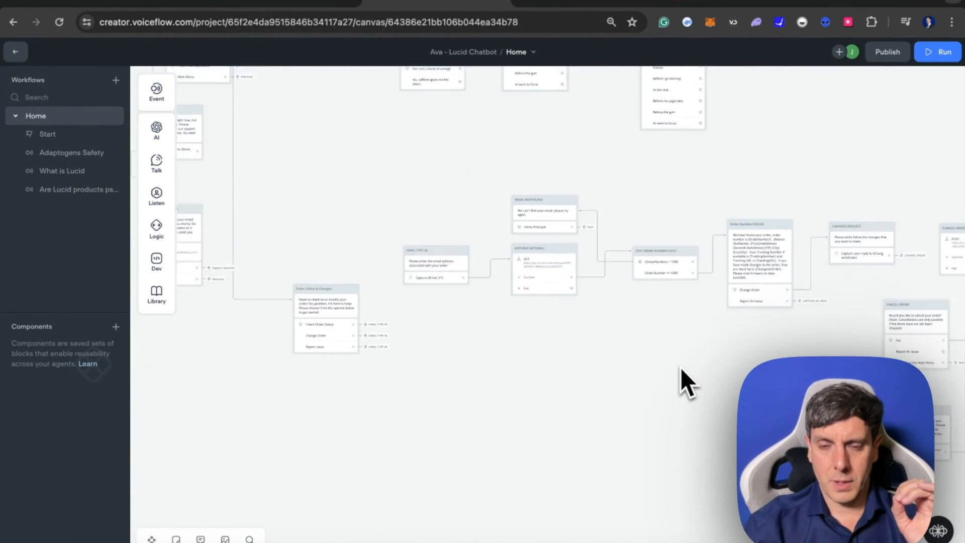
{"action": "scroll", "coordinate": [681, 367], "scroll_direction": "up", "scroll_amount": 5}
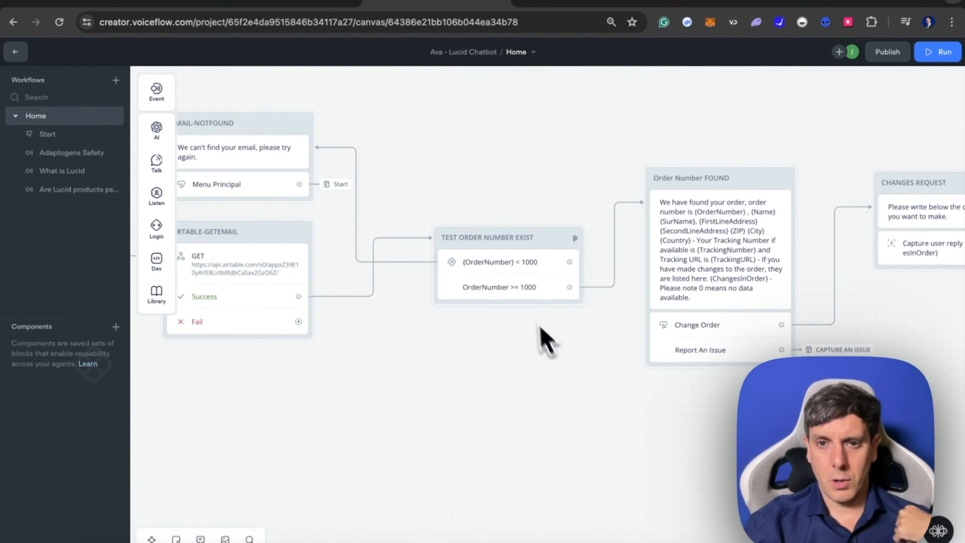
{"action": "scroll", "coordinate": [680, 359], "scroll_direction": "right", "scroll_amount": 8}
{"action": "scroll", "coordinate": [606, 301], "scroll_direction": "up", "scroll_amount": 2}
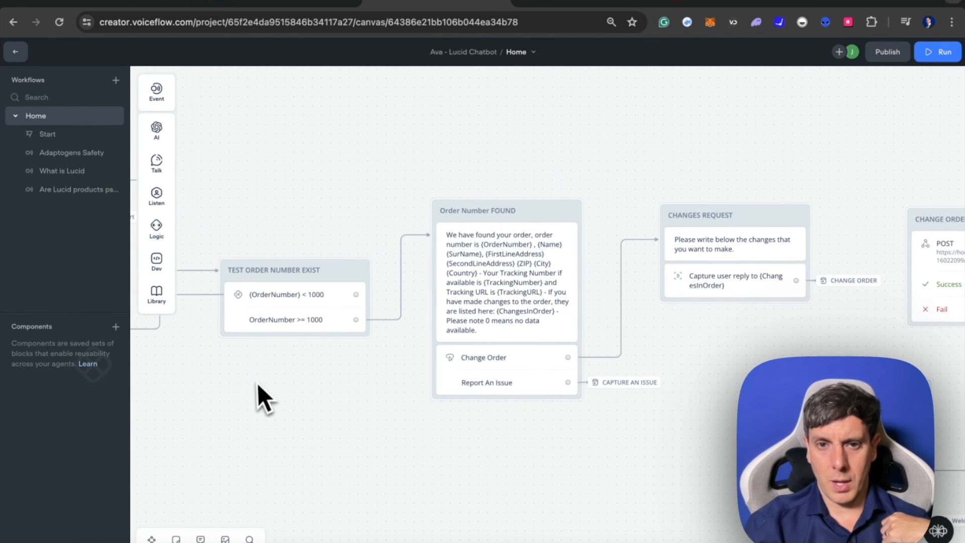
{"action": "scroll", "coordinate": [539, 375], "scroll_direction": "left", "scroll_amount": 10}
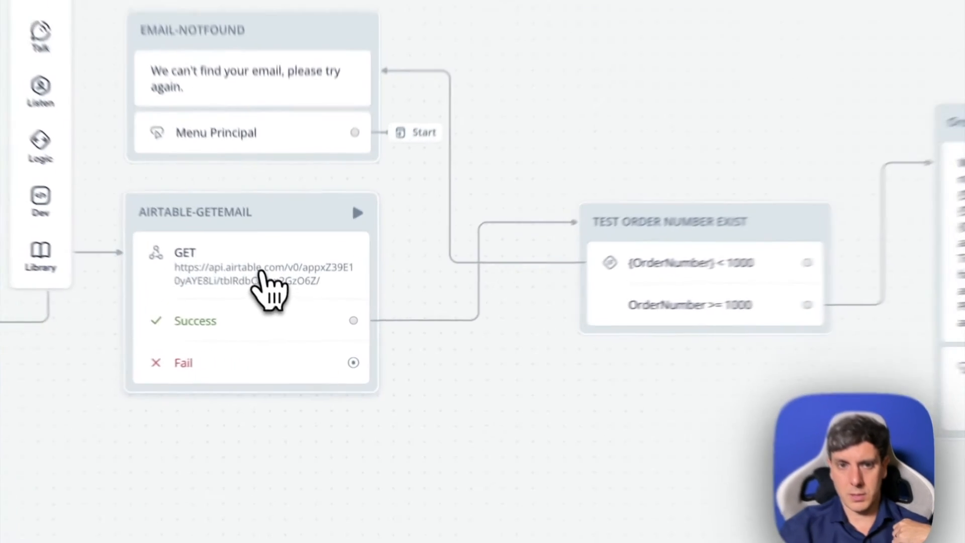
- Open the GET request in the AIRTABLE-GETEMAIL block, review its filter parameter and captured response mappings, and close its settings
{"action": "left_click", "coordinate": [290, 305]}
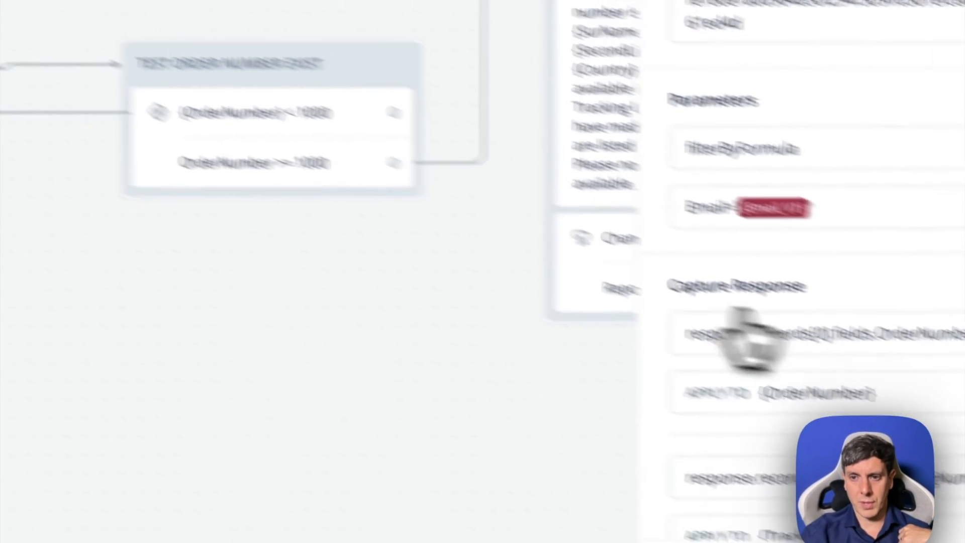
{"action": "scroll", "coordinate": [888, 394], "scroll_direction": "down", "scroll_amount": 10}
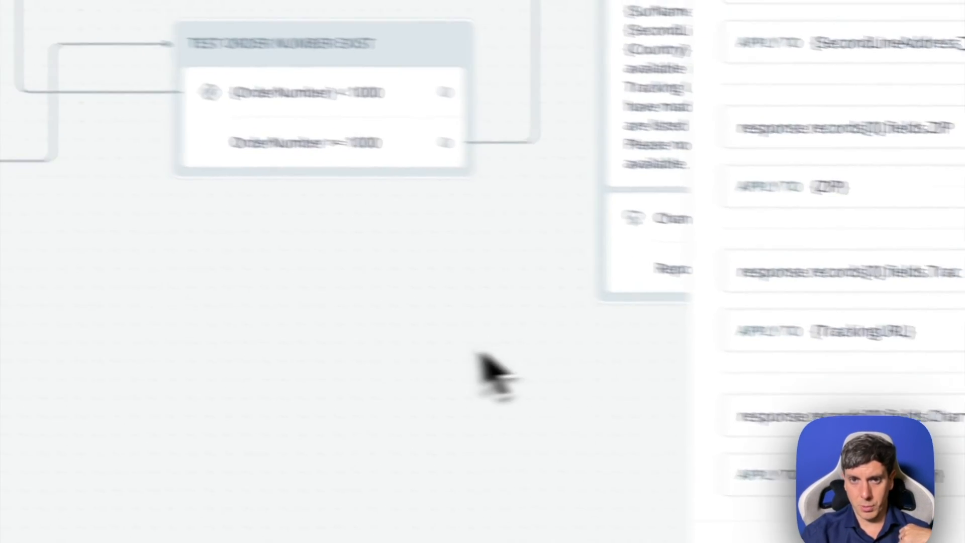
{"action": "left_click", "coordinate": [258, 336]}
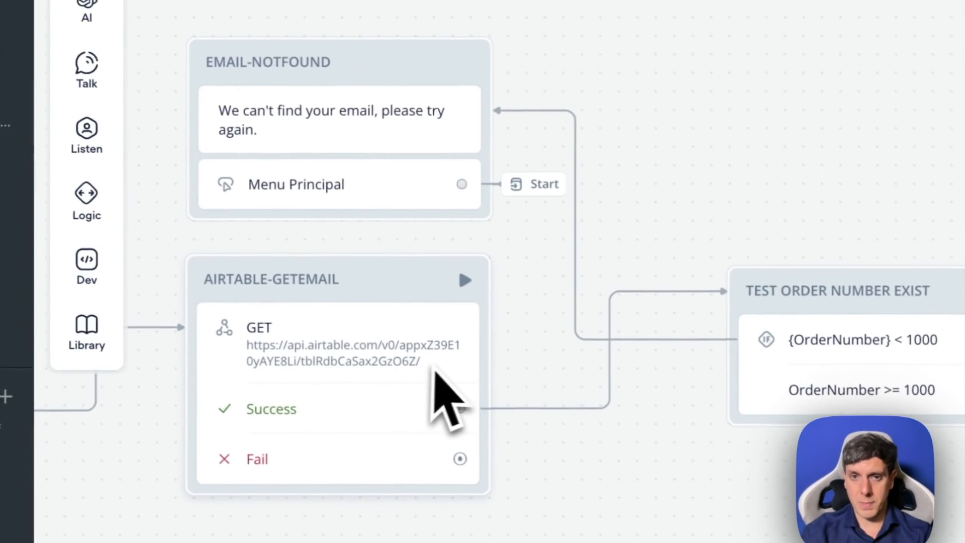
- Open the condition in the TEST ORDER NUMBER EXIST block and expand Condition 2 to view its rule
{"action": "scroll", "coordinate": [623, 354], "scroll_direction": "right", "scroll_amount": 3}
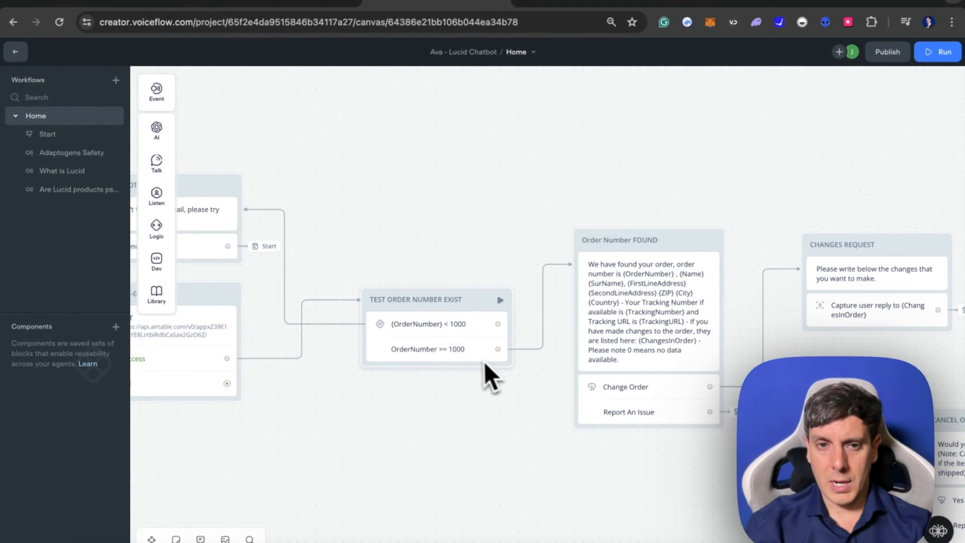
{"action": "left_click", "coordinate": [500, 358]}
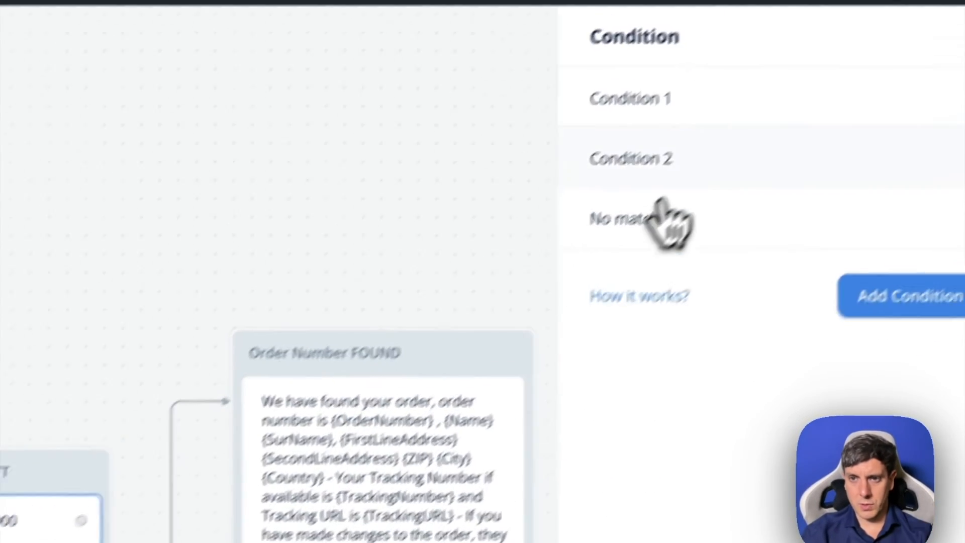
{"action": "left_click", "coordinate": [673, 173]}
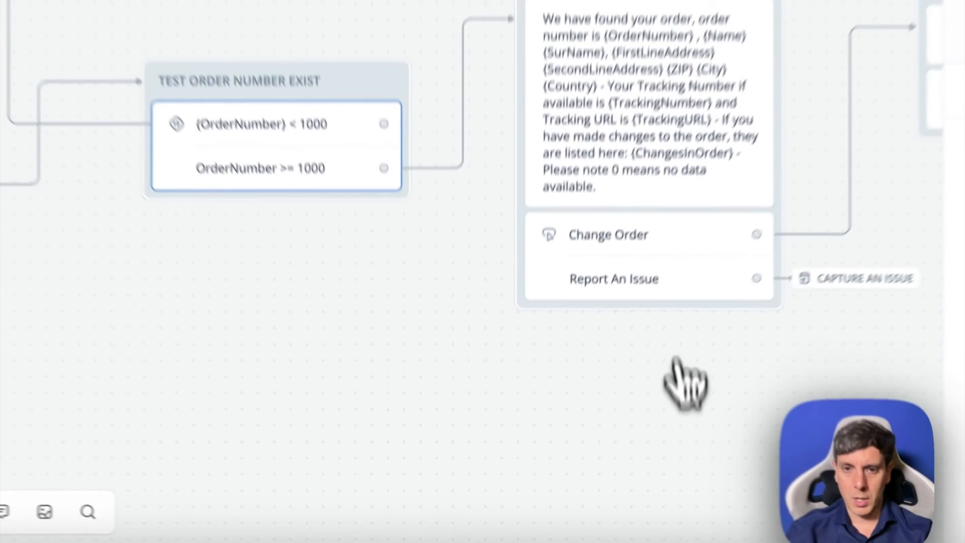
- Review the order change path from CHANGES REQUEST to CHANGES CONFIRMED, and the Report An Issue option of the Order Number FOUND block
{"action": "scroll", "coordinate": [588, 491], "scroll_direction": "right", "scroll_amount": 4}
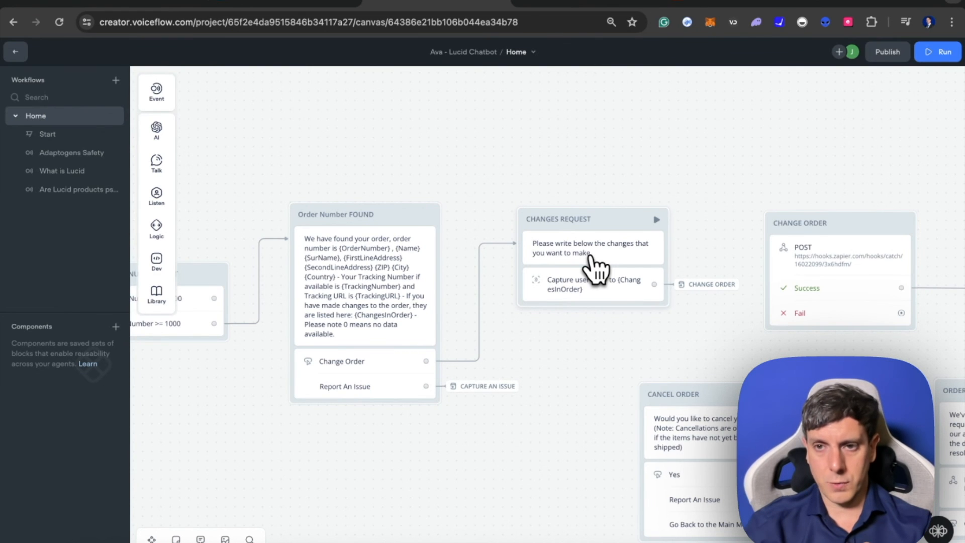
{"action": "scroll", "coordinate": [667, 287], "scroll_direction": "right", "scroll_amount": 5}
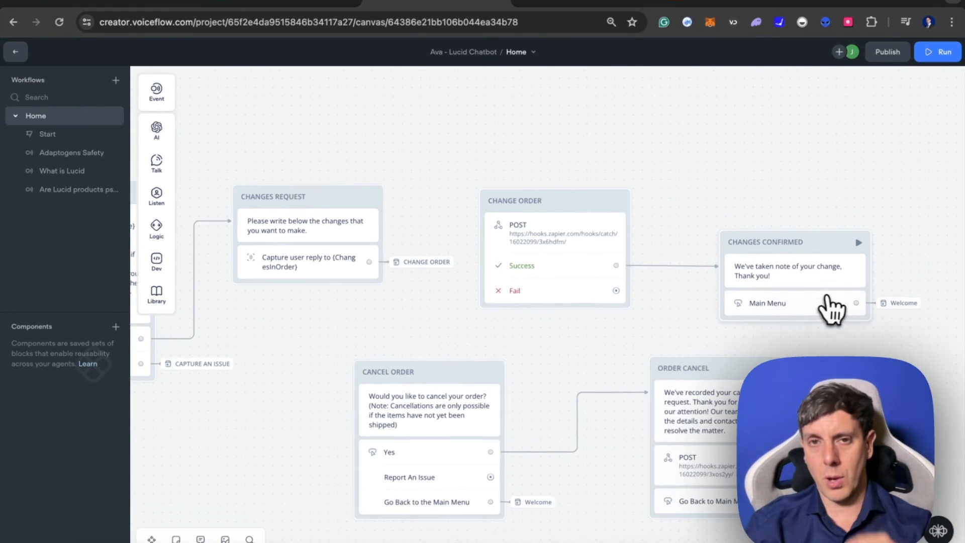
{"action": "scroll", "coordinate": [826, 297], "scroll_direction": "down", "scroll_amount": 1}
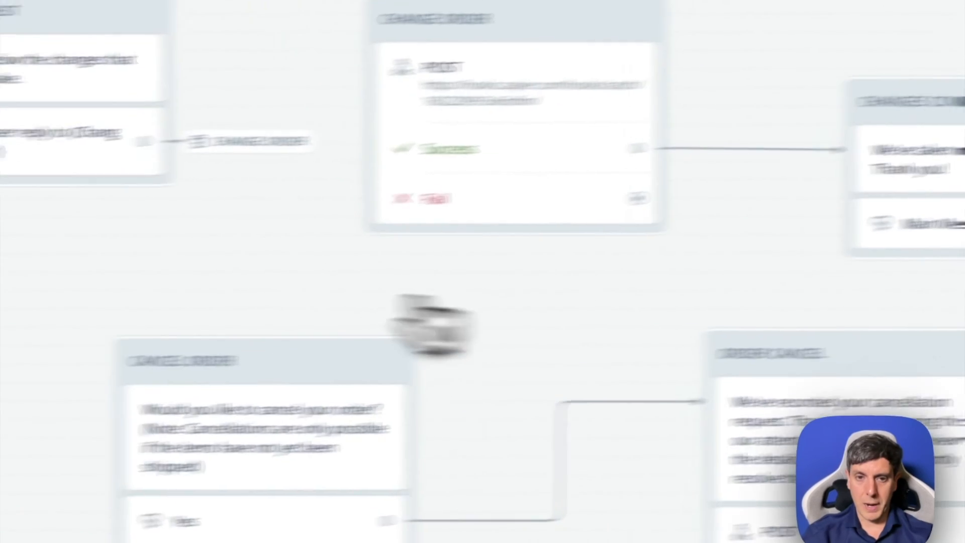
{"action": "scroll", "coordinate": [303, 327], "scroll_direction": "left", "scroll_amount": 3}
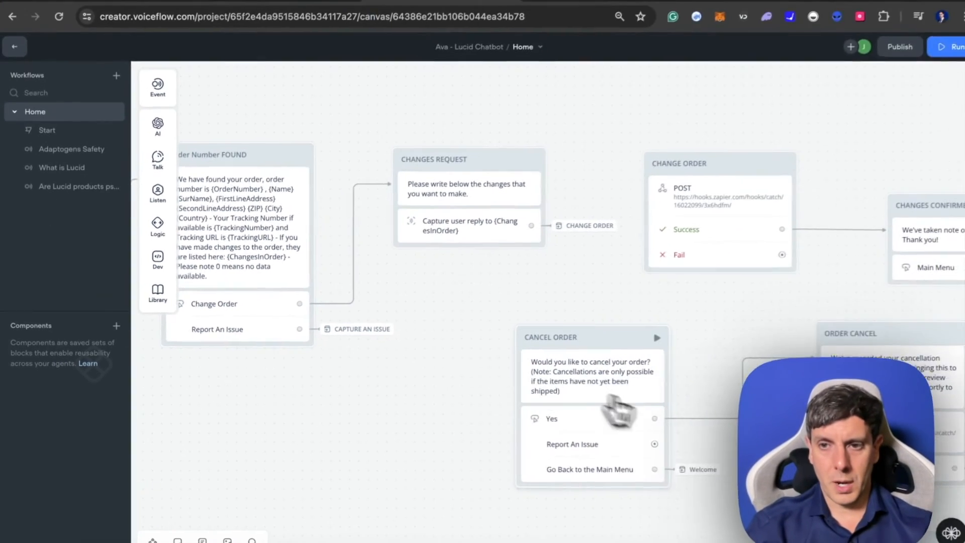
{"action": "scroll", "coordinate": [618, 410], "scroll_direction": "right", "scroll_amount": 3}
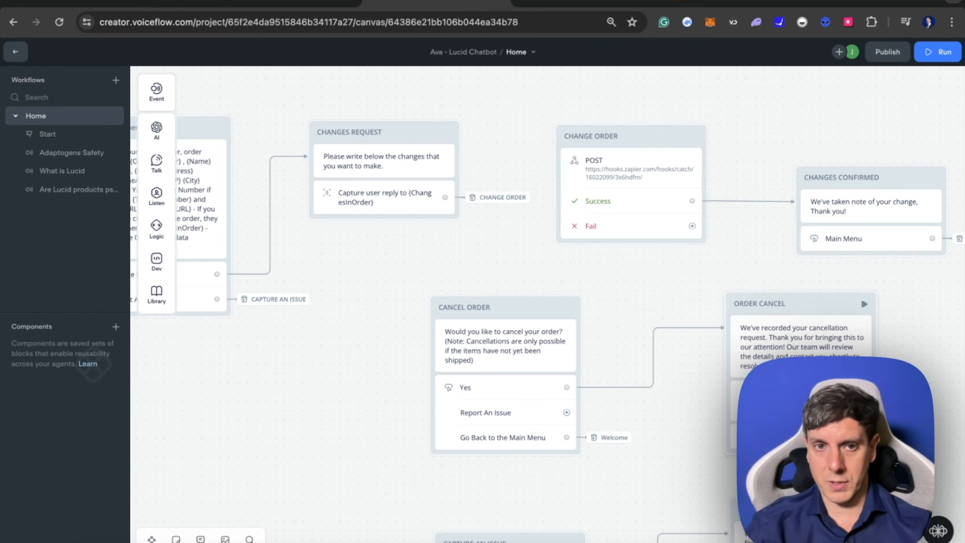
- Review the issue reporting path from CAPTURE AN ISSUE to ISSUE CONFIRMED, including the settings of the {UserIssues} reply capture
{"action": "scroll", "coordinate": [452, 352], "scroll_direction": "left", "scroll_amount": 4}
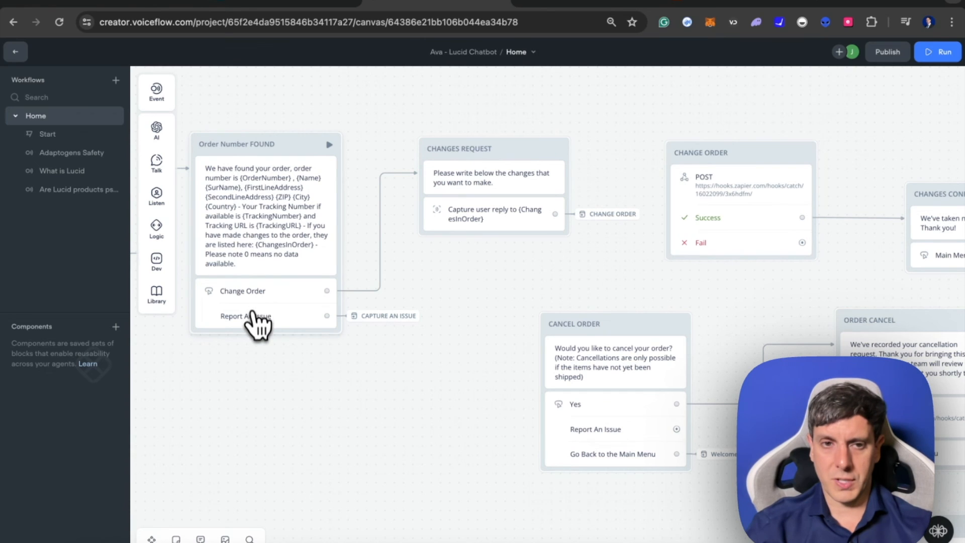
{"action": "scroll", "coordinate": [417, 413], "scroll_direction": "down", "scroll_amount": 5}
{"action": "scroll", "coordinate": [417, 413], "scroll_direction": "right", "scroll_amount": 5}
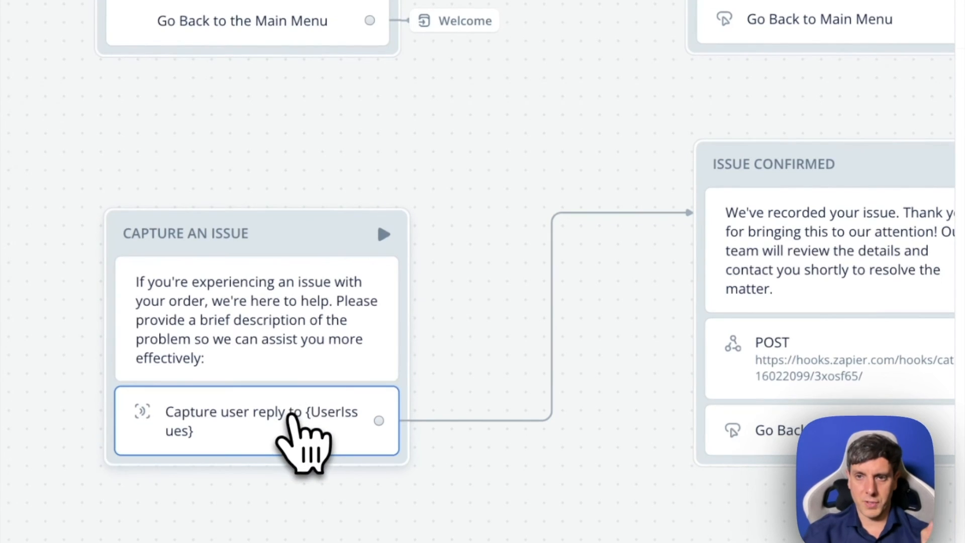
{"action": "left_click", "coordinate": [293, 418]}
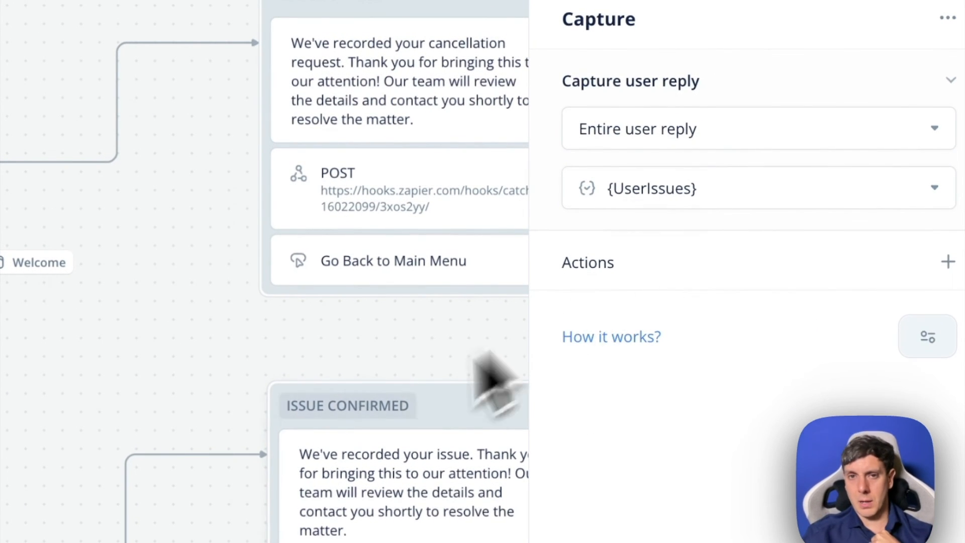
{"action": "left_click", "coordinate": [475, 353]}
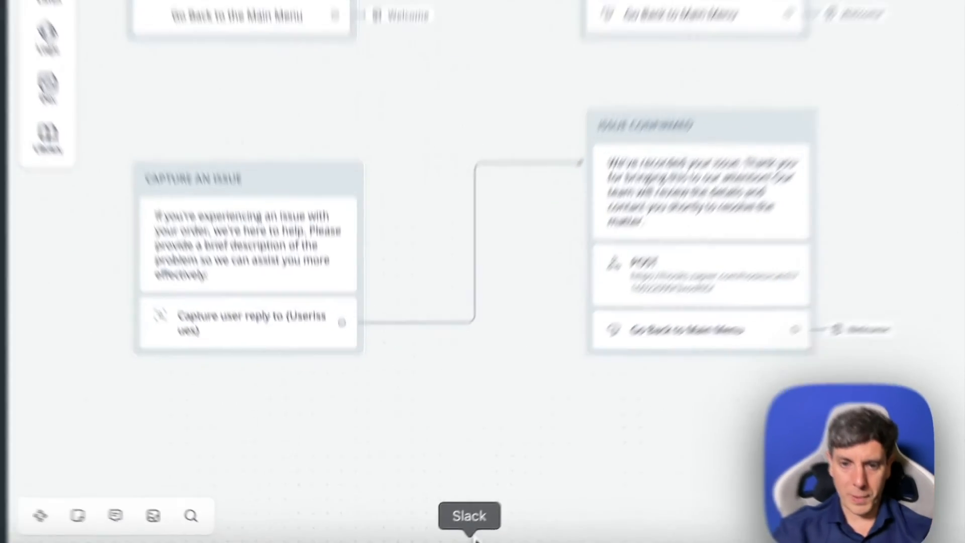
- Switch to Slack to review the Zapier notifications in the order-changes channel, and return to the Voiceflow canvas
{"action": "left_click", "coordinate": [474, 537]}
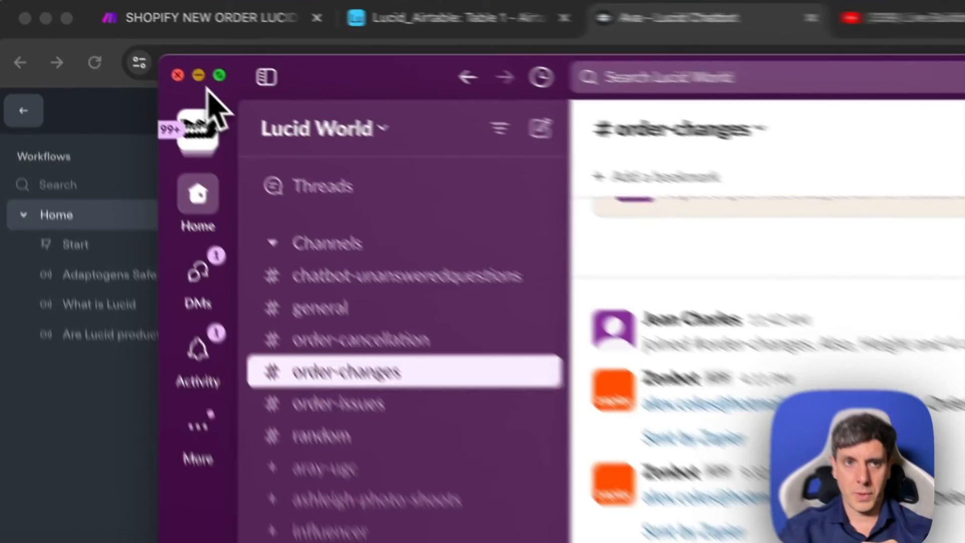
{"action": "left_click", "coordinate": [123, 30]}
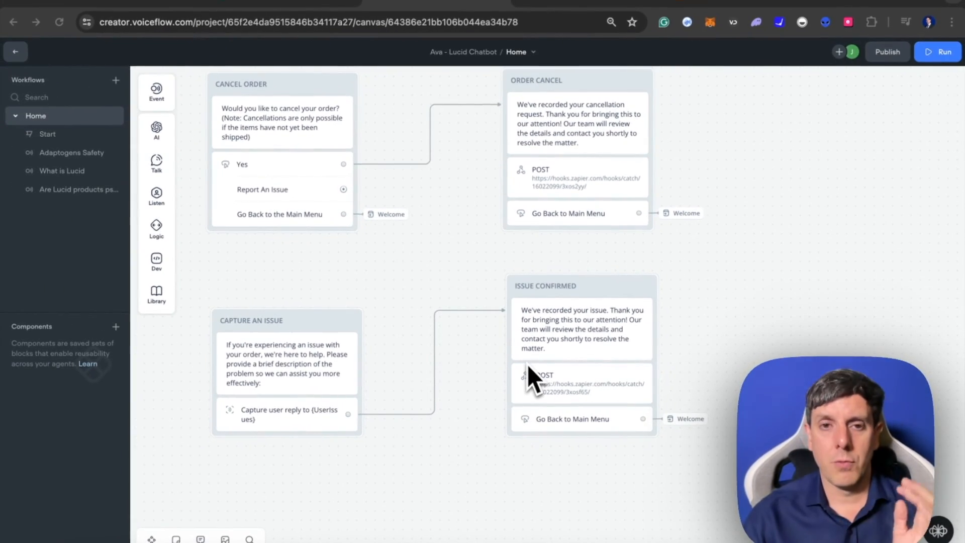
{"action": "scroll", "coordinate": [439, 324], "scroll_direction": "left", "scroll_amount": 10}
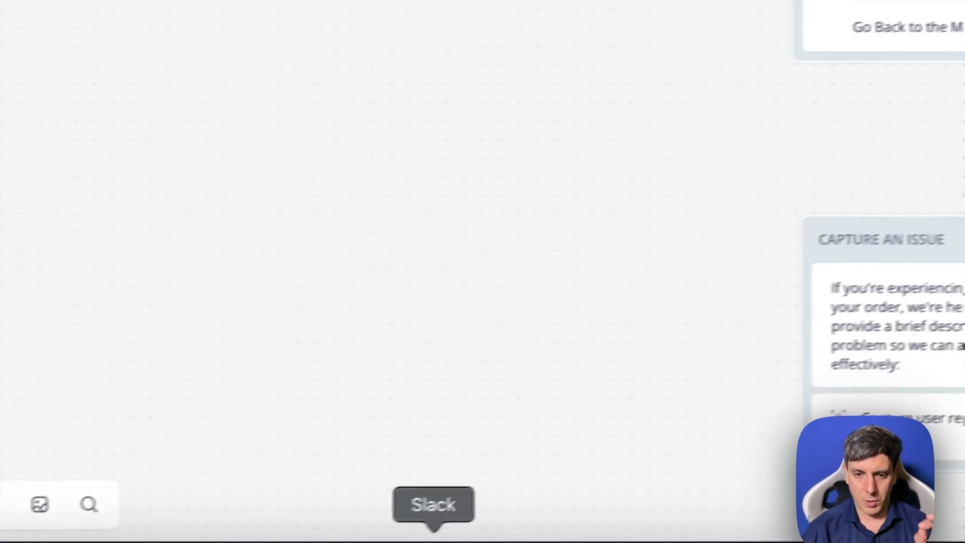
{"action": "left_click", "coordinate": [433, 541]}
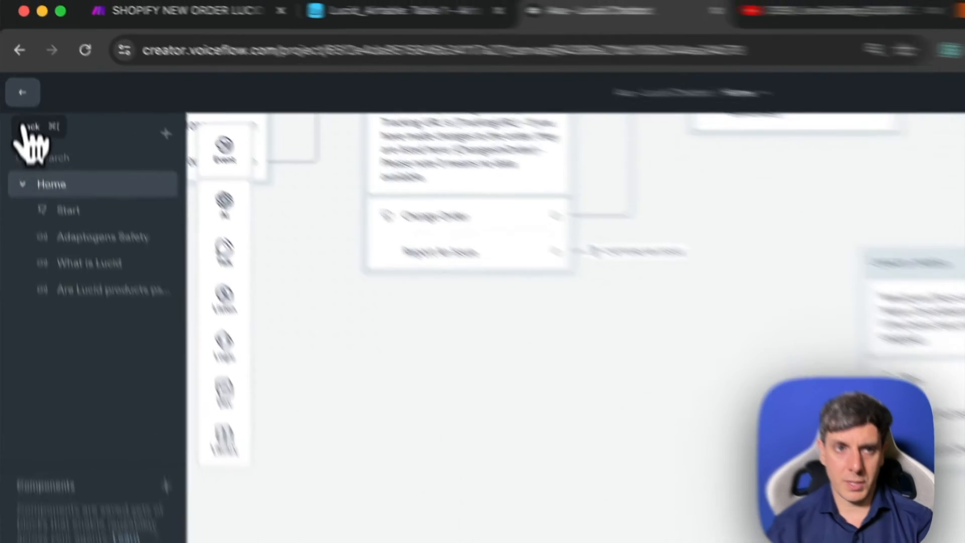
- Leave the canvas and copy the share prototype link of the Ava - Lucid Chatbot agent
{"action": "left_click", "coordinate": [15, 52]}
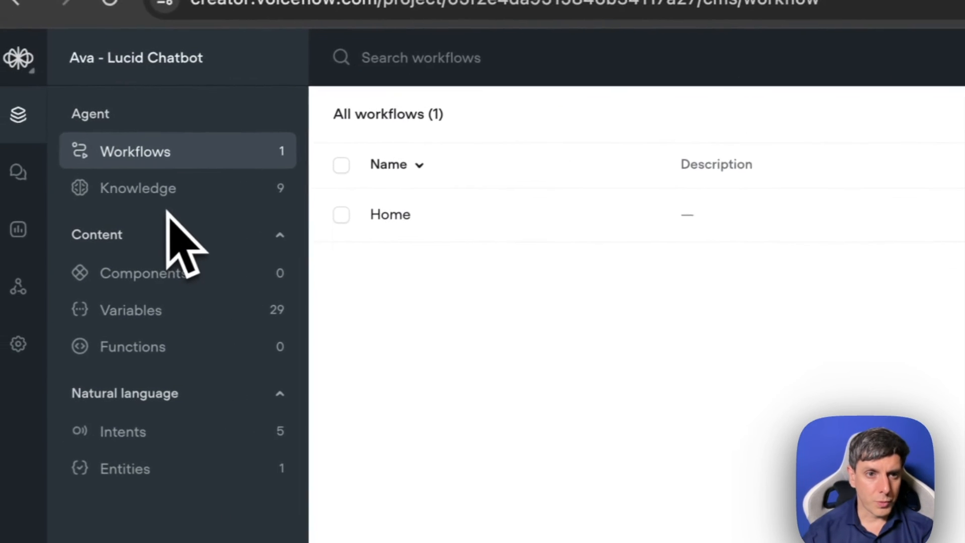
{"action": "left_click", "coordinate": [28, 56]}
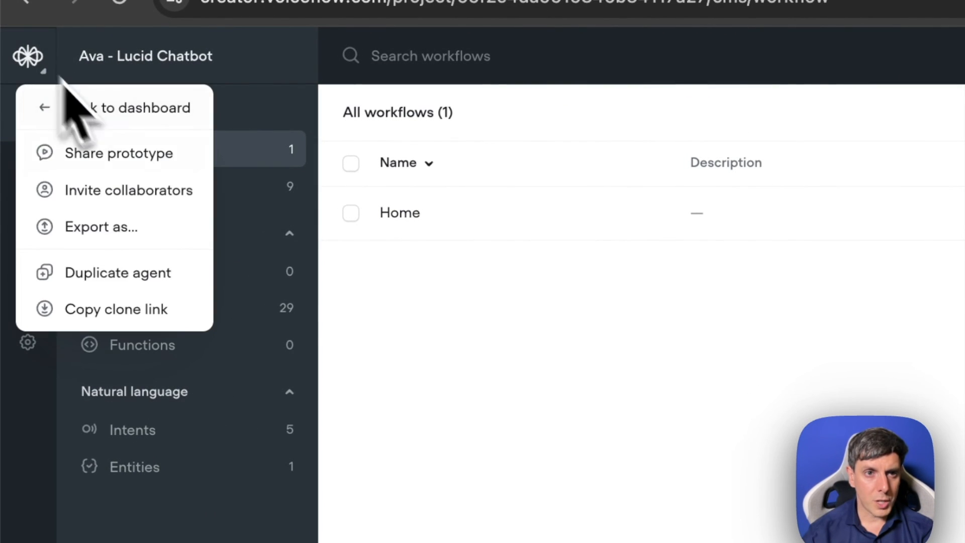
{"action": "left_click", "coordinate": [128, 113]}
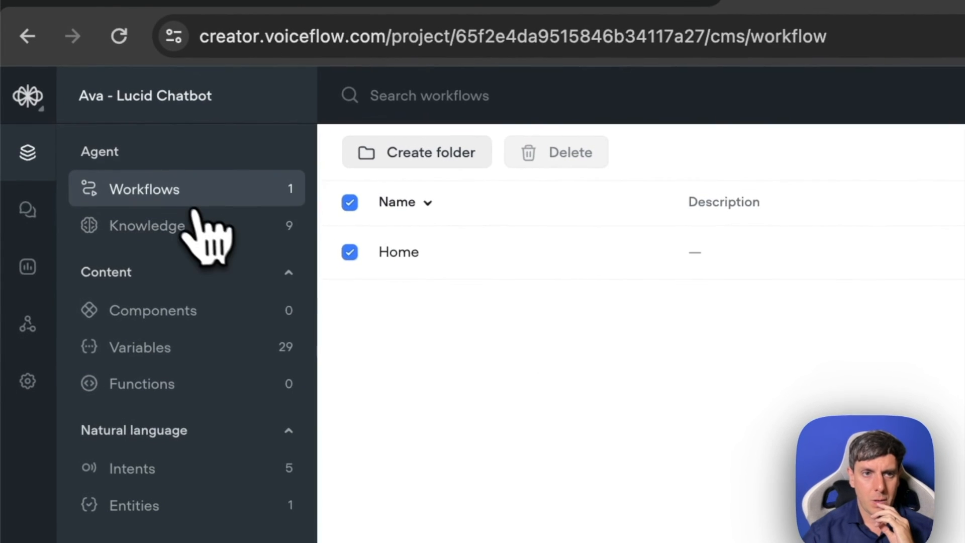
{"action": "right_click", "coordinate": [87, 101]}
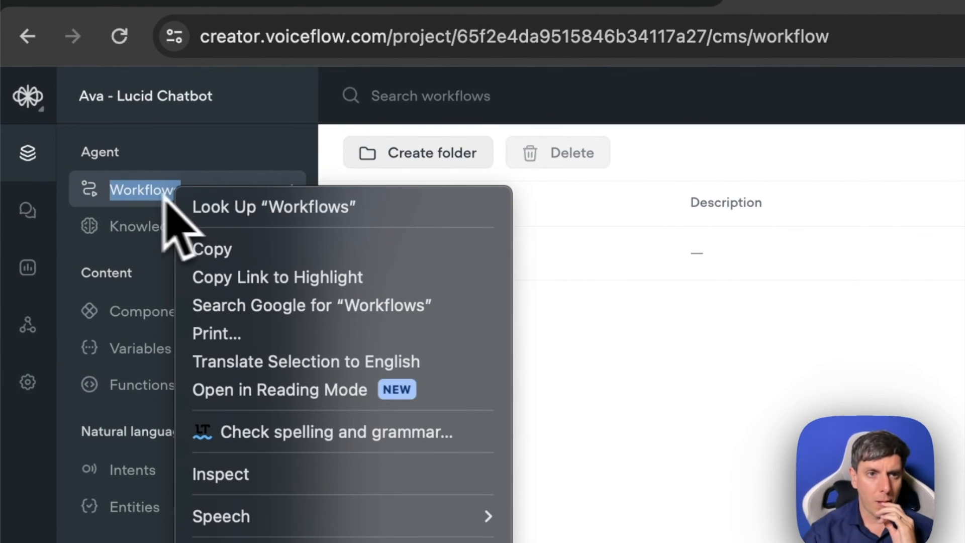
{"action": "left_click", "coordinate": [38, 119]}
{"action": "left_click", "coordinate": [43, 115]}
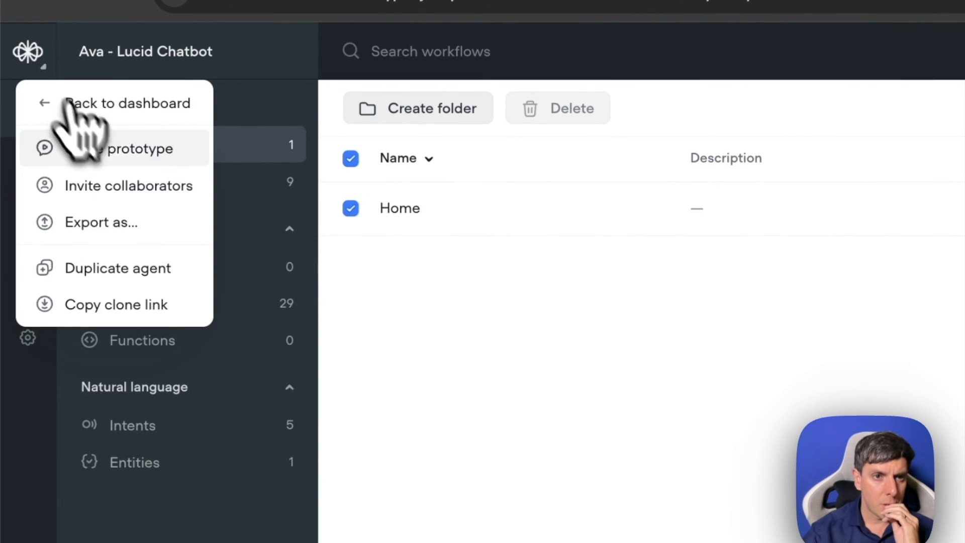
{"action": "left_click", "coordinate": [117, 160]}
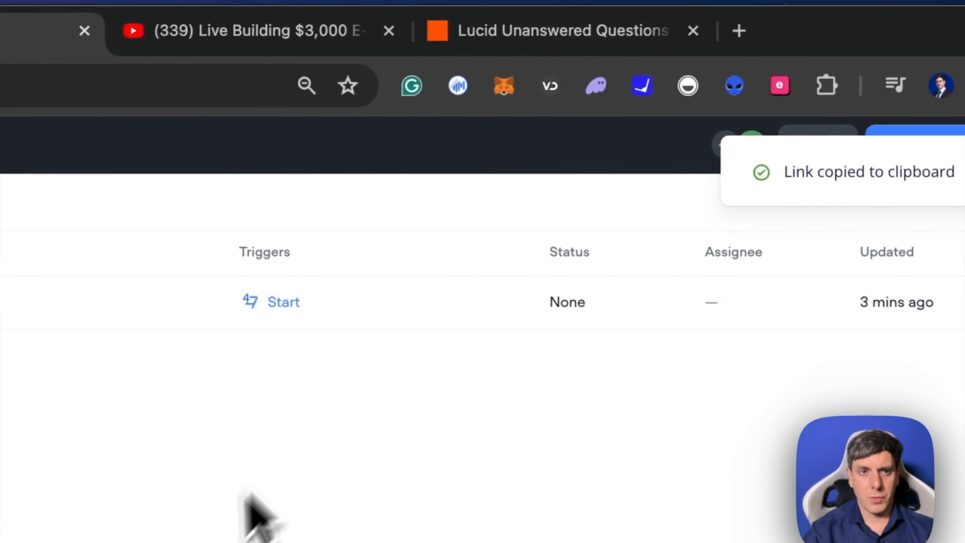
- Open the shared Ava - Lucid Chatbot prototype in a new browser tab and start the conversation
{"action": "left_click", "coordinate": [736, 32]}
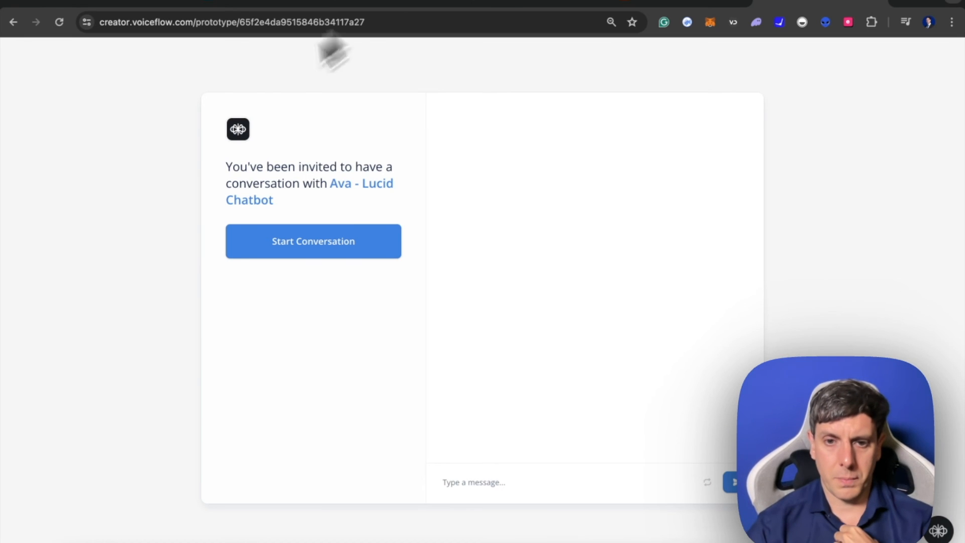
{"action": "left_click", "coordinate": [302, 246]}
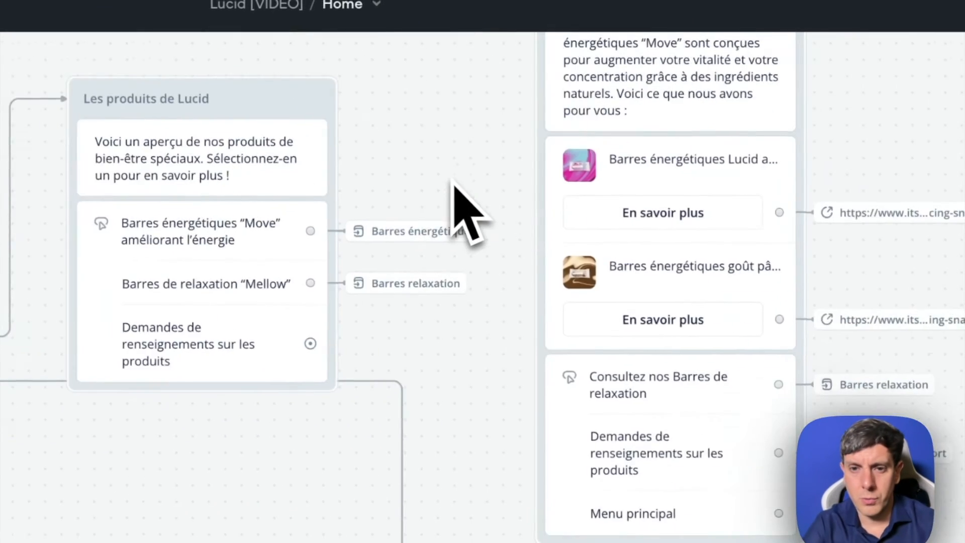
- Look over the French flows of the Lucid [VIDEO] assistant and publish it to production with the version name v0
{"action": "scroll", "coordinate": [454, 182], "scroll_direction": "down", "scroll_amount": 7}
{"action": "scroll", "coordinate": [454, 182], "scroll_direction": "right", "scroll_amount": 6}
{"action": "scroll", "coordinate": [454, 182], "scroll_direction": "left", "scroll_amount": 3}
{"action": "scroll", "coordinate": [453, 182], "scroll_direction": "up", "scroll_amount": 2}
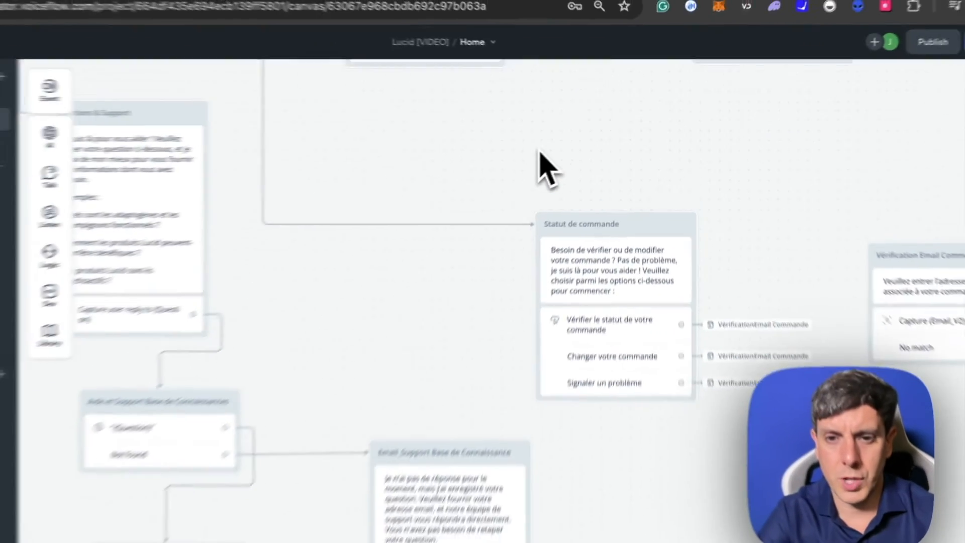
{"action": "scroll", "coordinate": [540, 152], "scroll_direction": "up", "scroll_amount": 2}
{"action": "scroll", "coordinate": [540, 152], "scroll_direction": "right", "scroll_amount": 2}
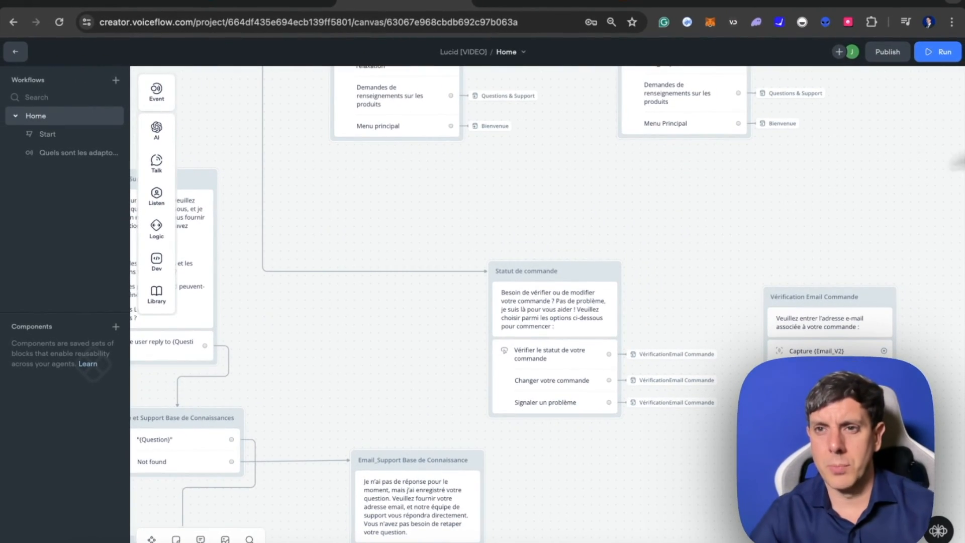
{"action": "left_click", "coordinate": [888, 52]}
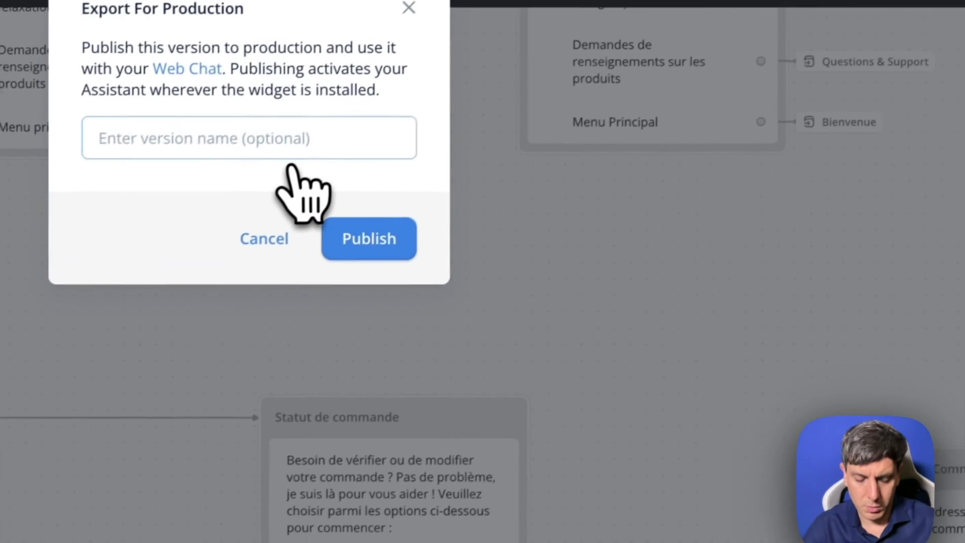
{"action": "type", "text": "v0"}
{"action": "left_click", "coordinate": [338, 240]}
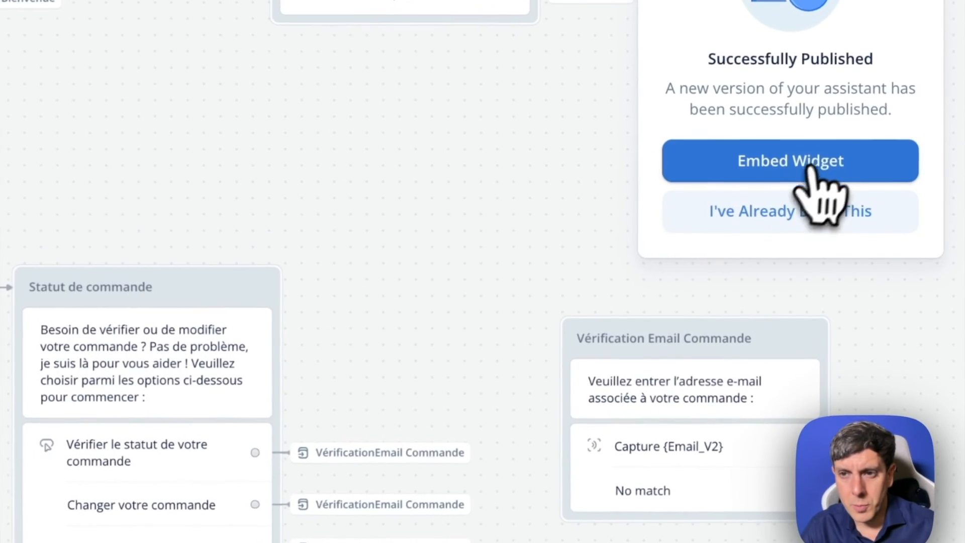
- Open the Web Chat embed settings of Lucid [VIDEO], highlight the installation script and examine the widget's general settings
{"action": "left_click", "coordinate": [807, 165]}
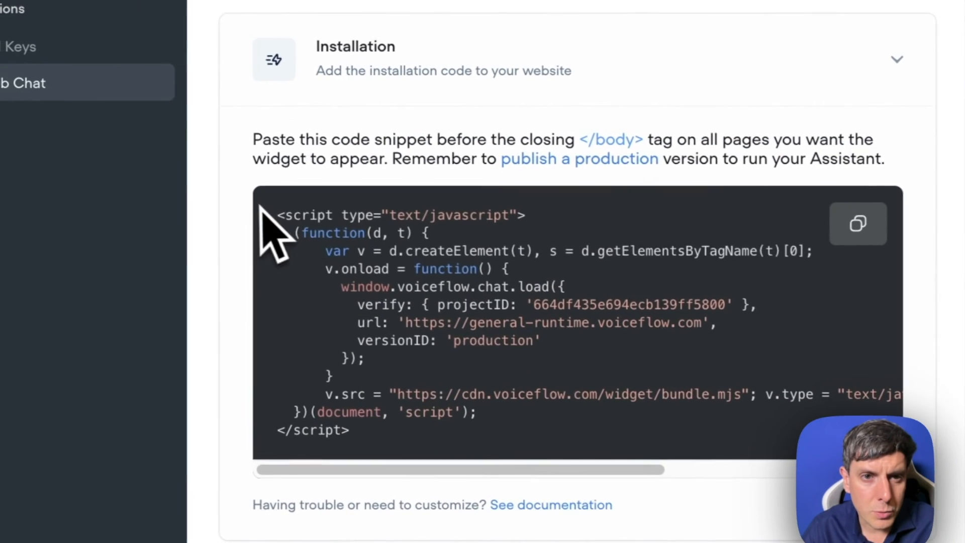
{"action": "left_click_drag", "start_coordinate": [259, 206], "coordinate": [583, 475]}
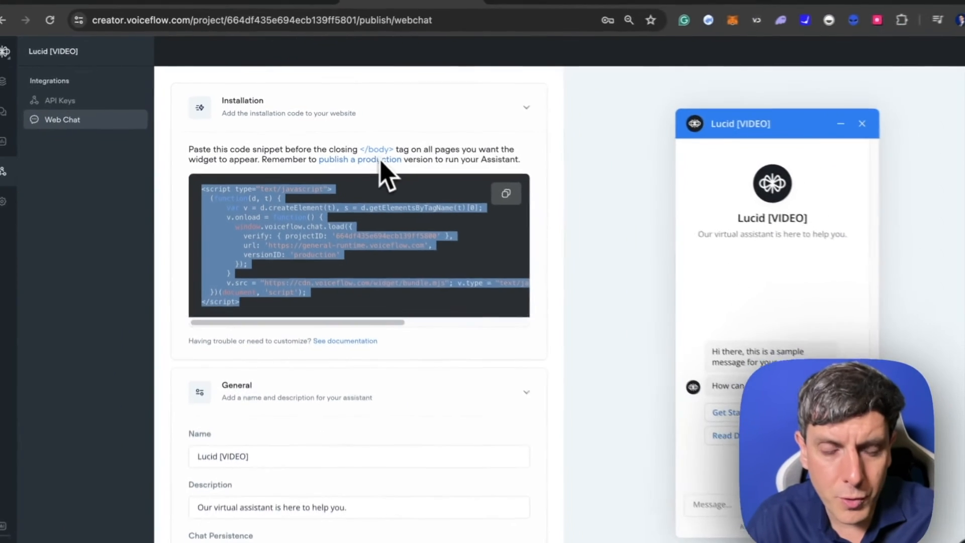
{"action": "scroll", "coordinate": [363, 286], "scroll_direction": "down", "scroll_amount": 2}
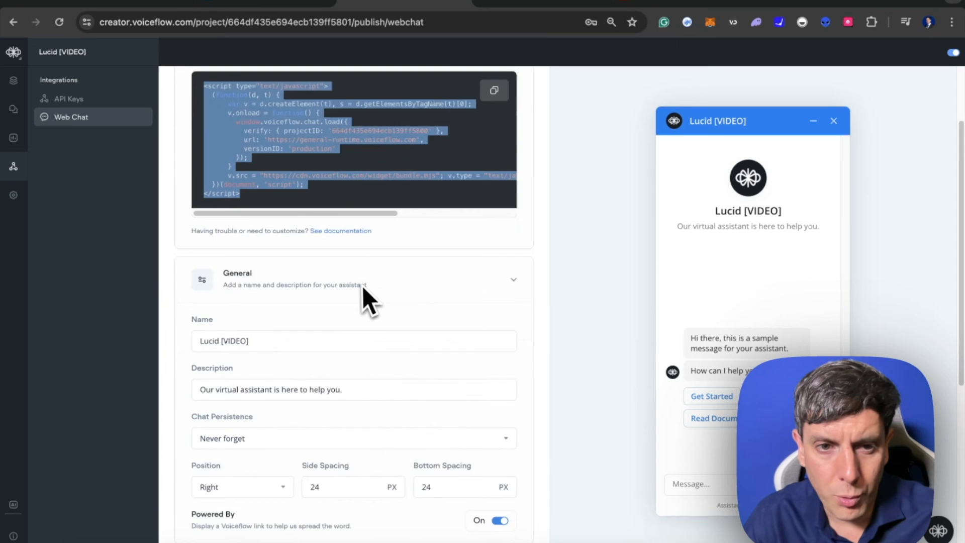
{"action": "scroll", "coordinate": [363, 285], "scroll_direction": "down", "scroll_amount": 2}
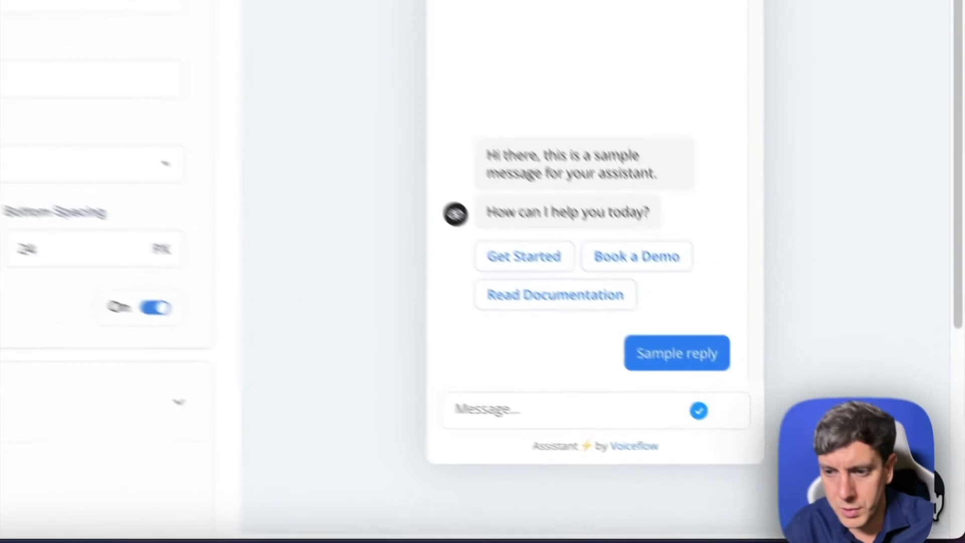
{"action": "left_click", "coordinate": [938, 533]}
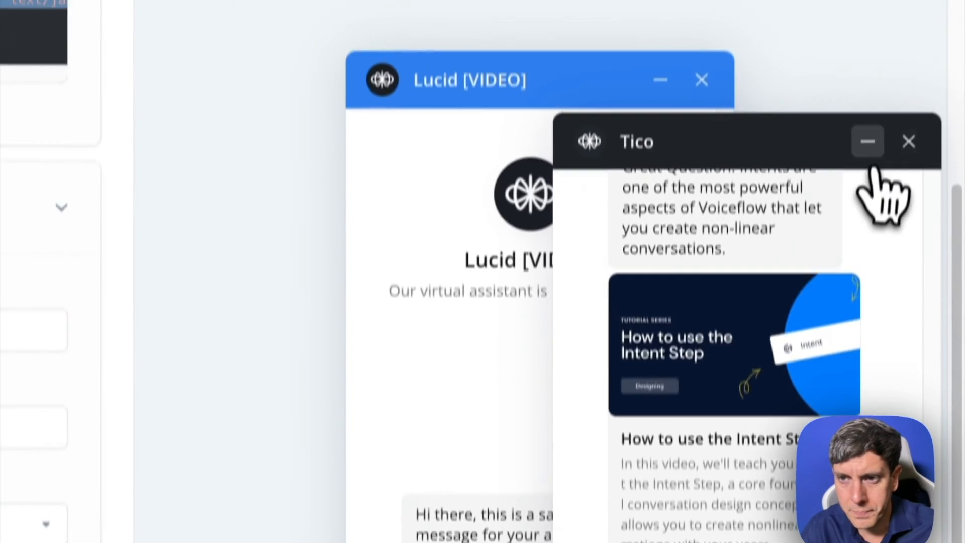
{"action": "left_click", "coordinate": [869, 146]}
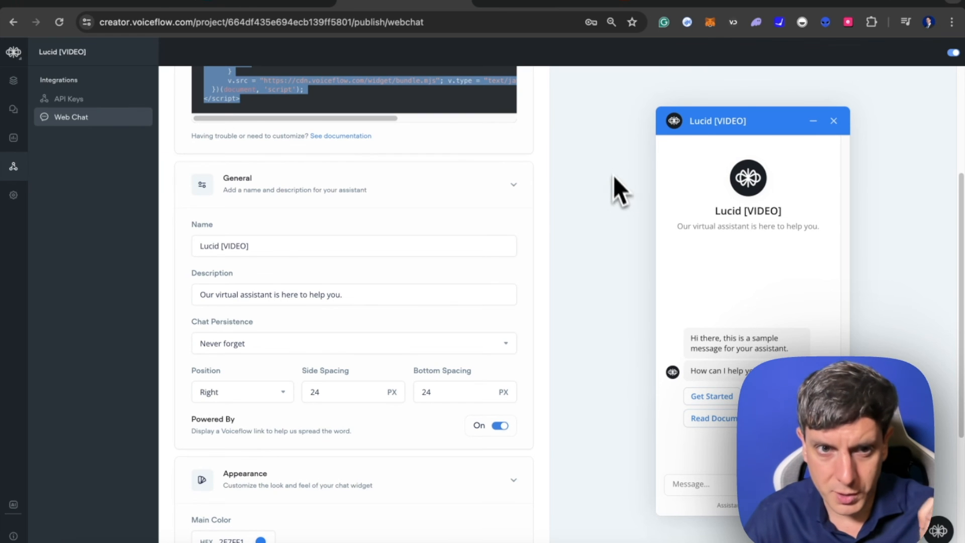
- Open voiceglow.org in a new browser tab to reach the Voiceglow agents page
{"action": "left_click", "coordinate": [770, 1]}
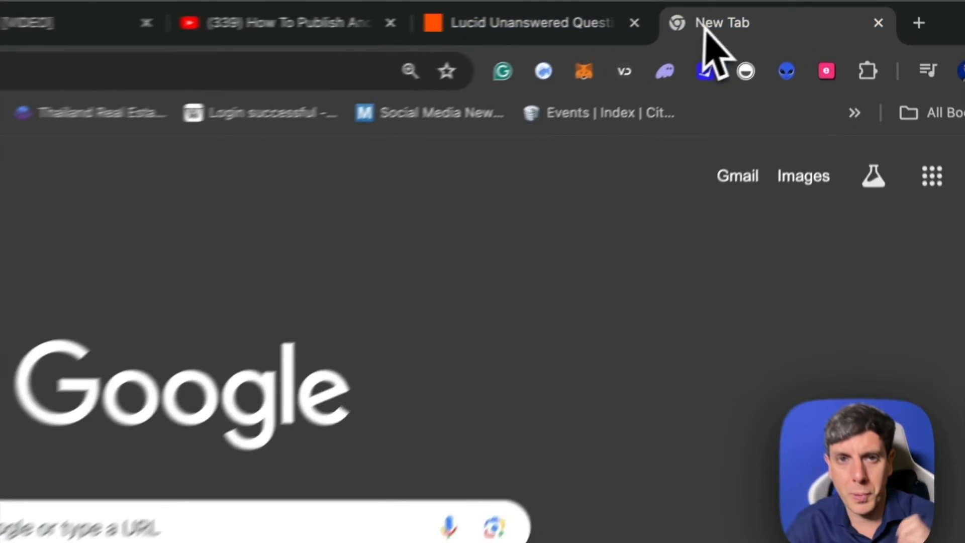
{"action": "left_click", "coordinate": [430, 22]}
{"action": "type", "text": "voice"}
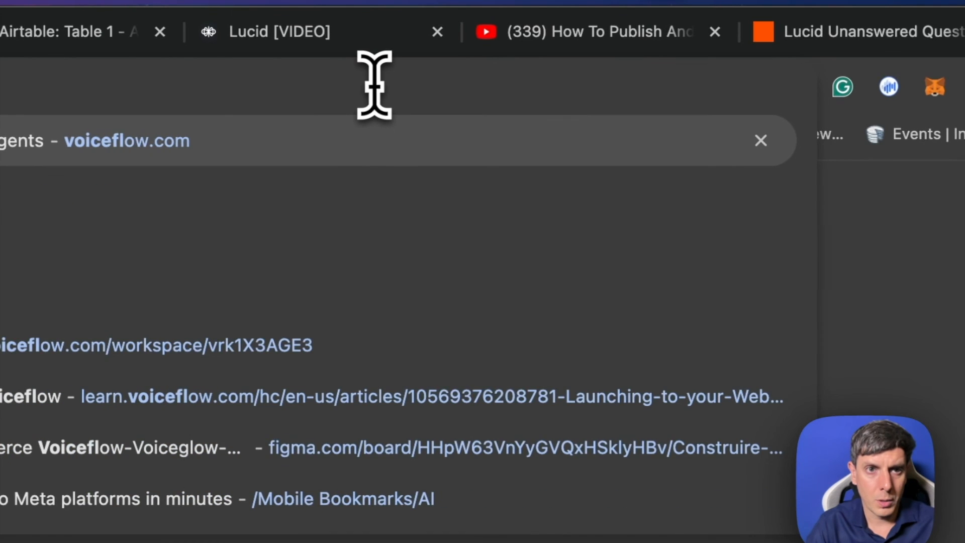
{"action": "type", "text": "glow.org"}
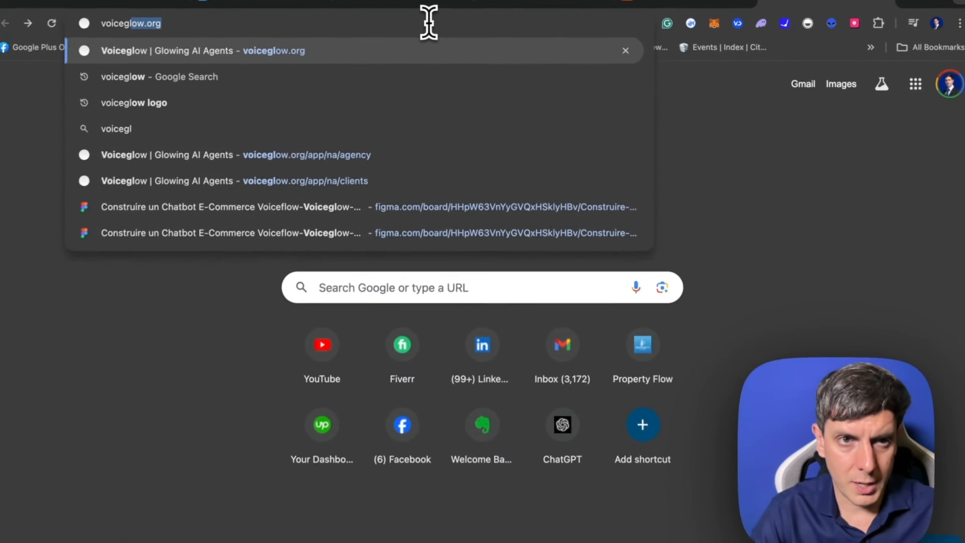
{"action": "key", "text": "Return"}
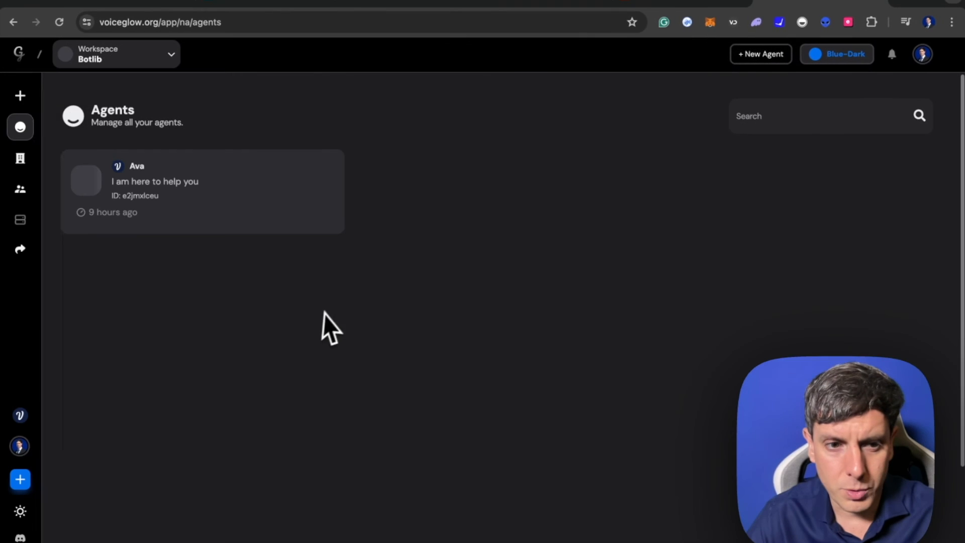
{"action": "mouse_move", "coordinate": [31, 105]}
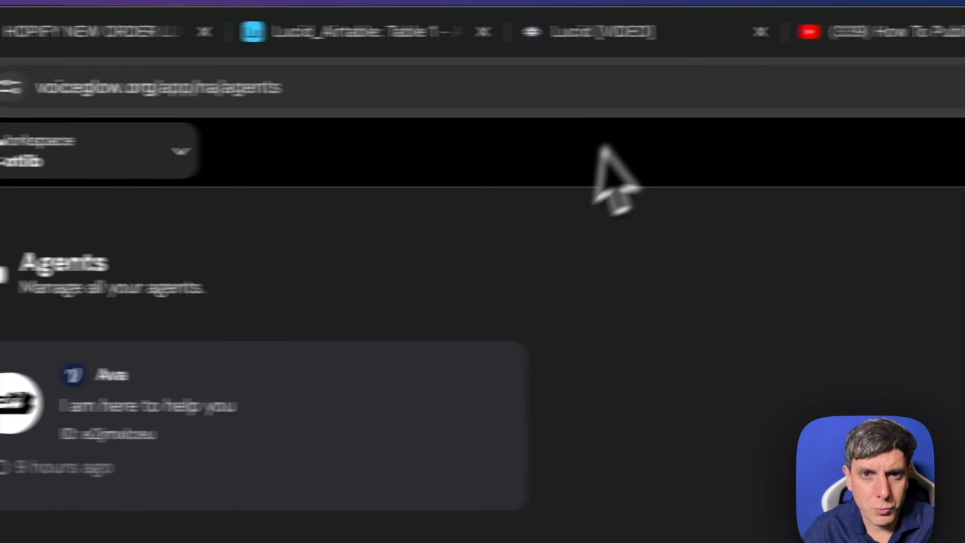
- Close the Lucid_Airtable tab and review the Lucid [VIDEO] Web Chat installation, general and appearance settings in Voiceflow
{"action": "left_click", "coordinate": [386, 46]}
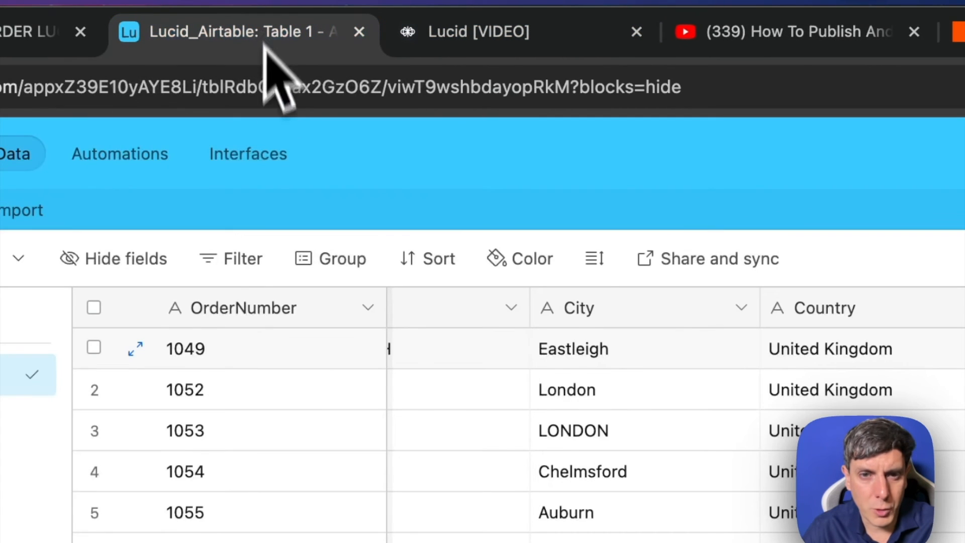
{"action": "left_click", "coordinate": [359, 32]}
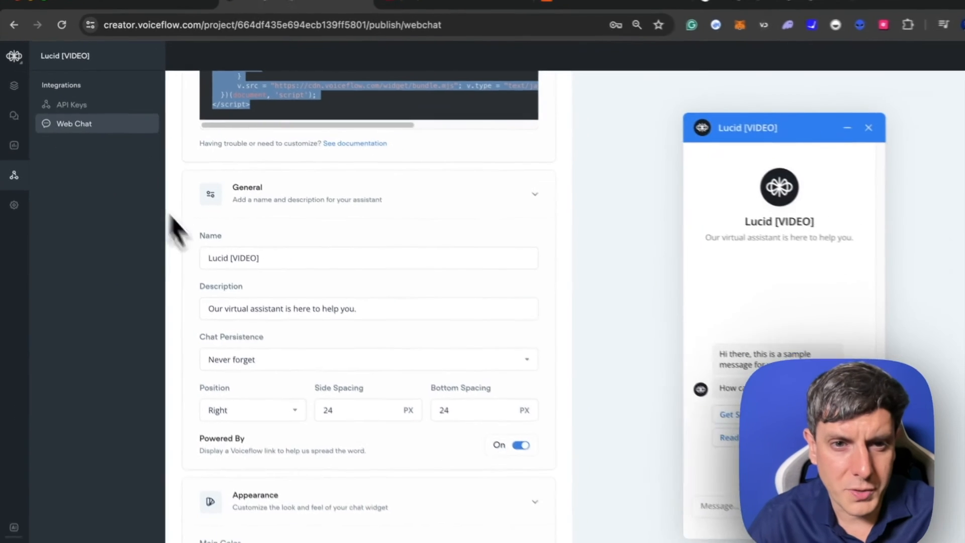
{"action": "scroll", "coordinate": [375, 220], "scroll_direction": "down", "scroll_amount": 5}
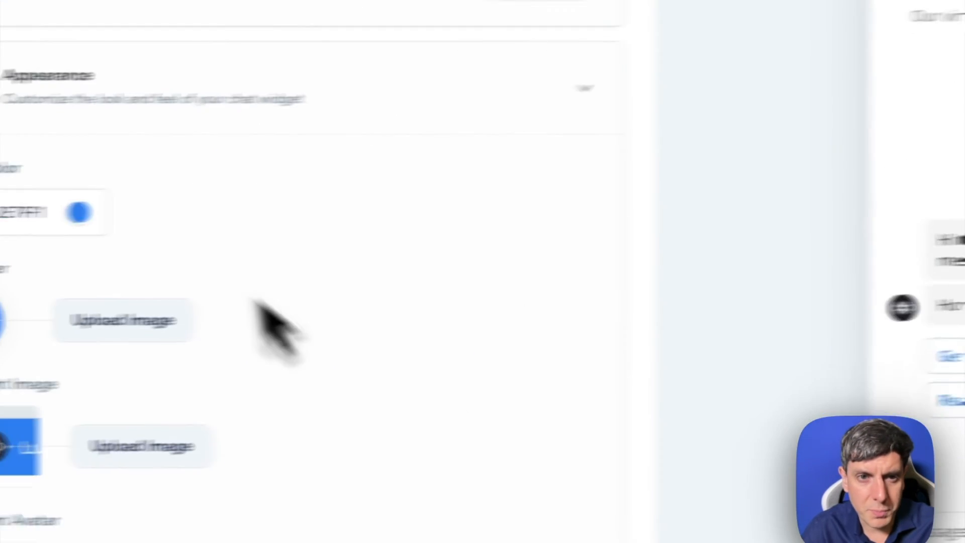
{"action": "scroll", "coordinate": [254, 301], "scroll_direction": "up", "scroll_amount": 10}
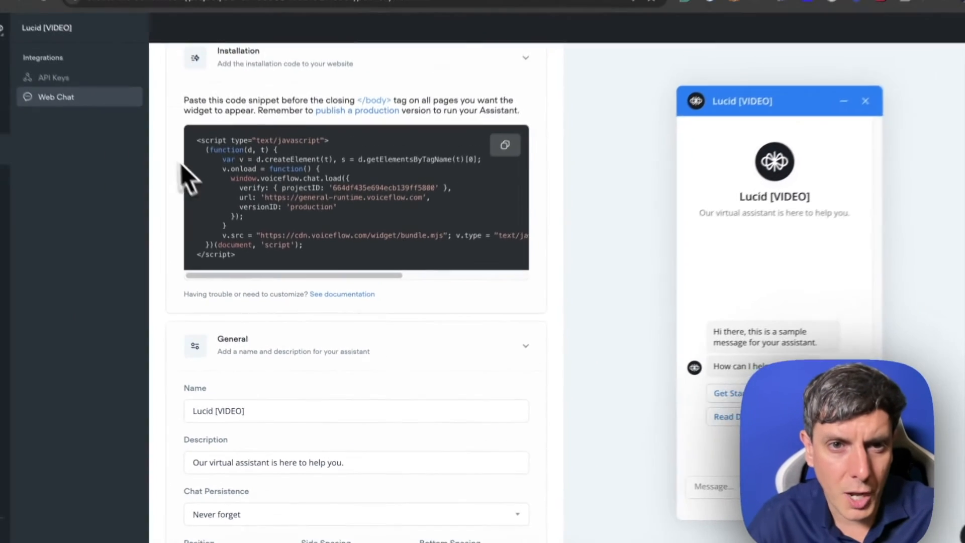
{"action": "scroll", "coordinate": [282, 247], "scroll_direction": "down", "scroll_amount": 8}
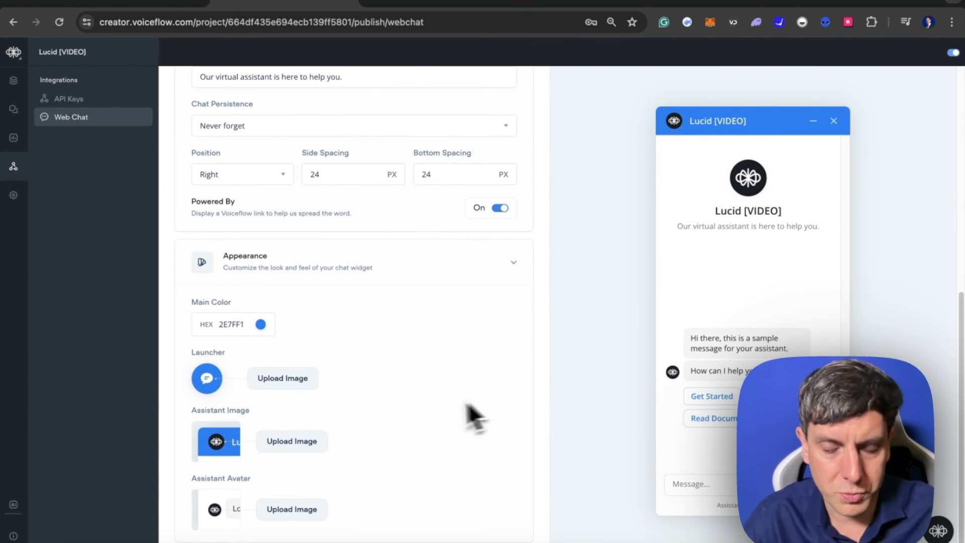
{"action": "scroll", "coordinate": [239, 445], "scroll_direction": "up", "scroll_amount": 10}
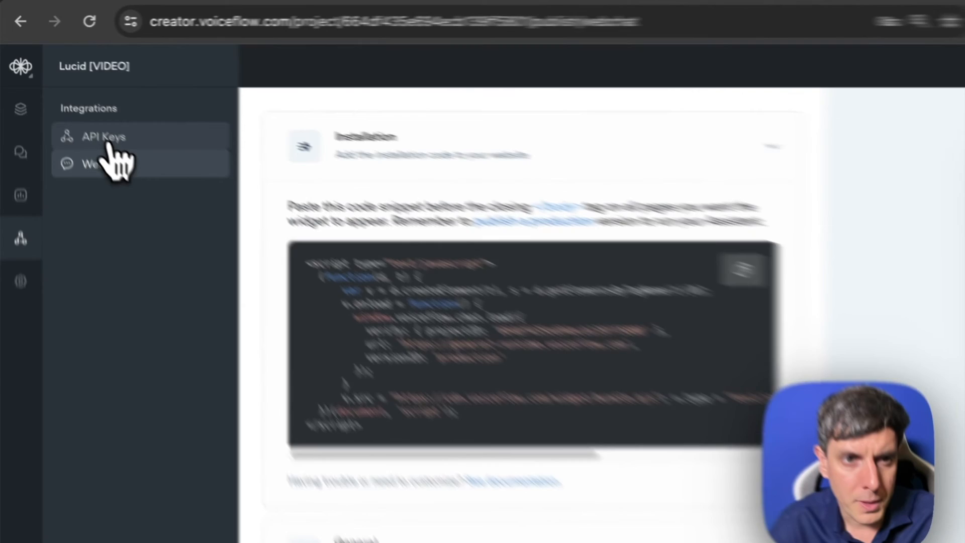
{"action": "left_click", "coordinate": [108, 144]}
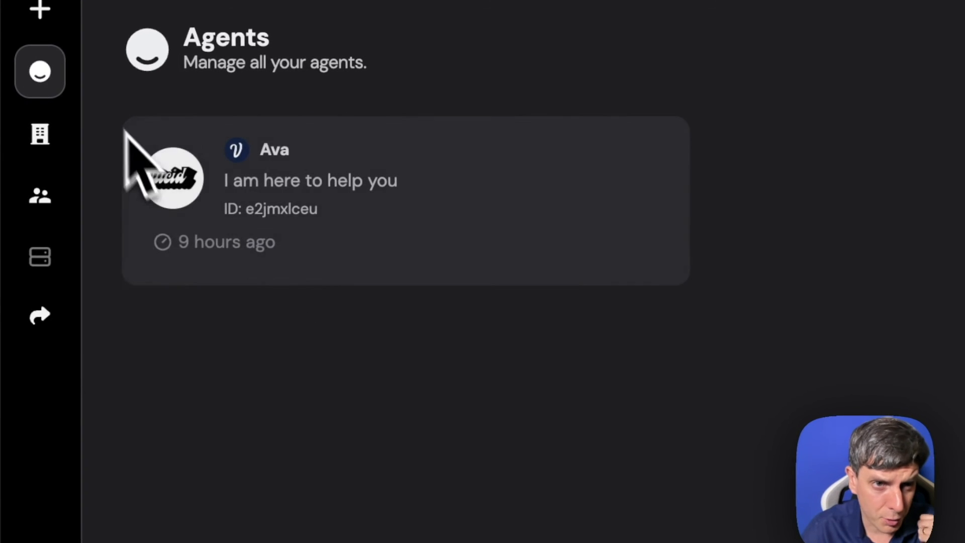
- Open the Ava agent and read through the latest conversation in its conversation list
{"action": "mouse_move", "coordinate": [63, 149]}
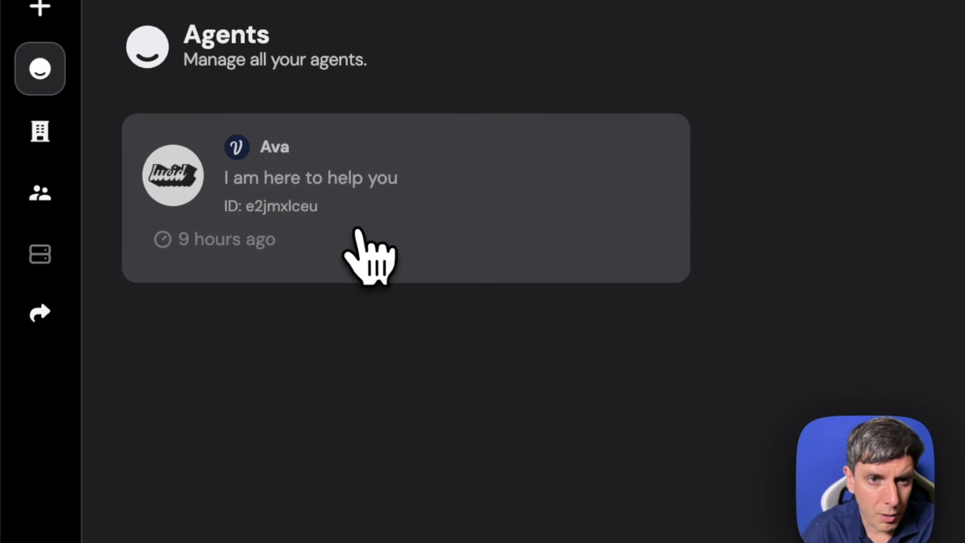
{"action": "left_click", "coordinate": [359, 230]}
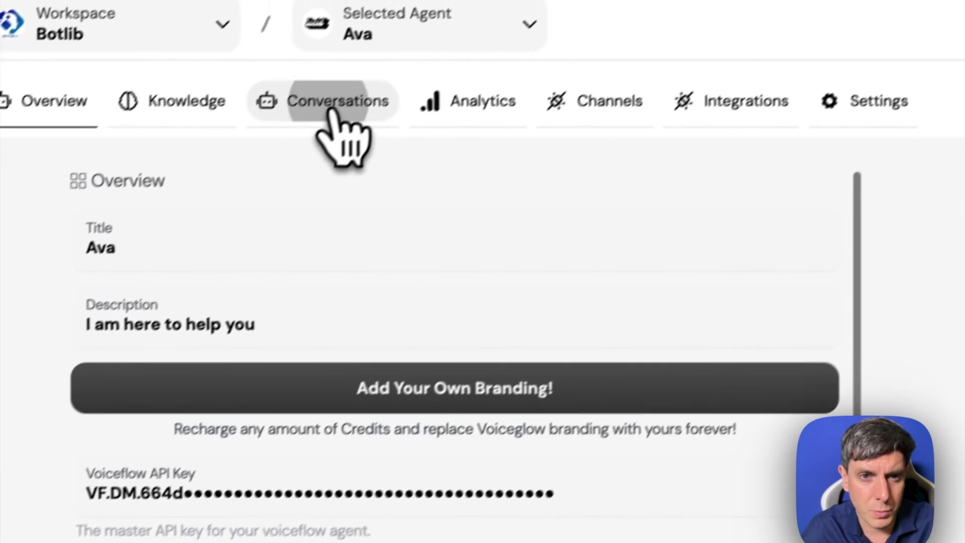
{"action": "left_click", "coordinate": [458, 25]}
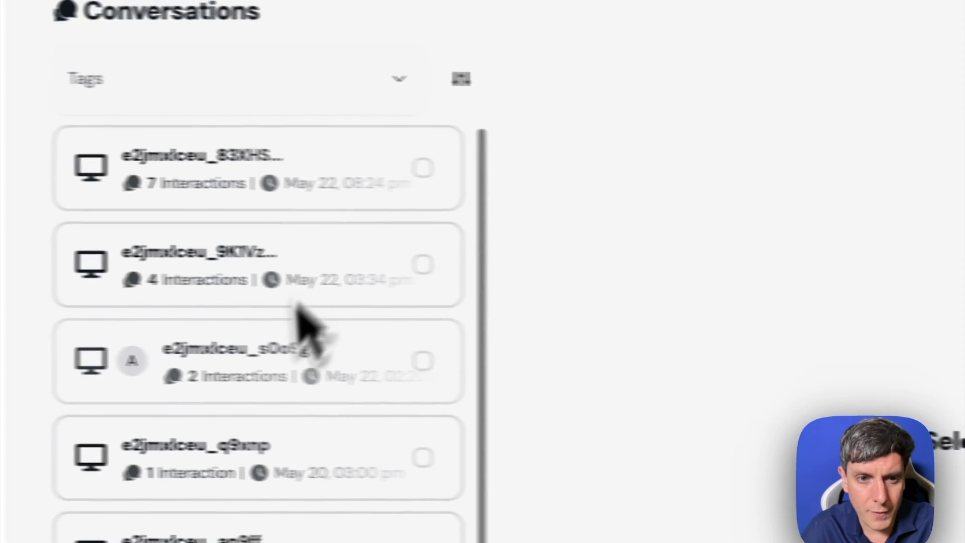
{"action": "scroll", "coordinate": [340, 384], "scroll_direction": "down", "scroll_amount": 5}
{"action": "scroll", "coordinate": [343, 381], "scroll_direction": "up", "scroll_amount": 5}
{"action": "left_click", "coordinate": [289, 182]}
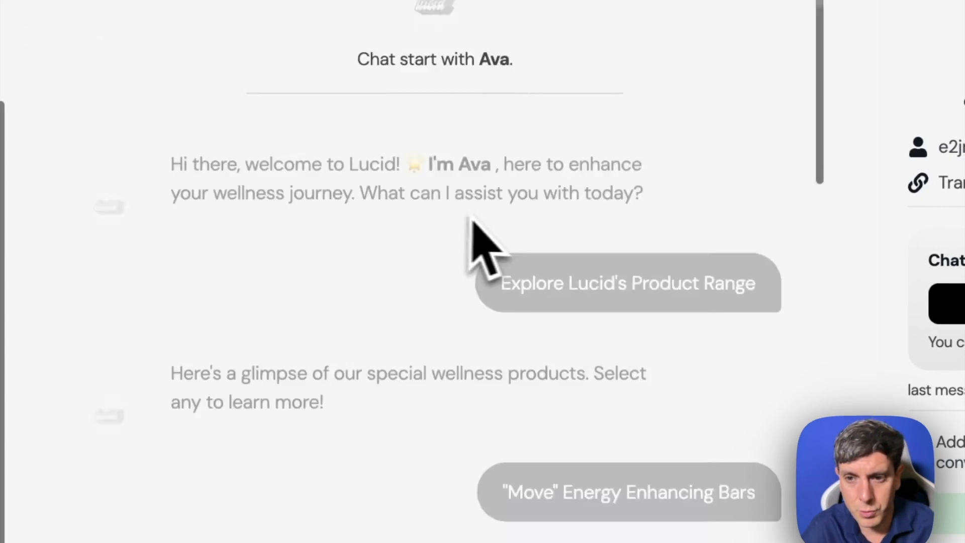
{"action": "scroll", "coordinate": [474, 241], "scroll_direction": "down", "scroll_amount": 10}
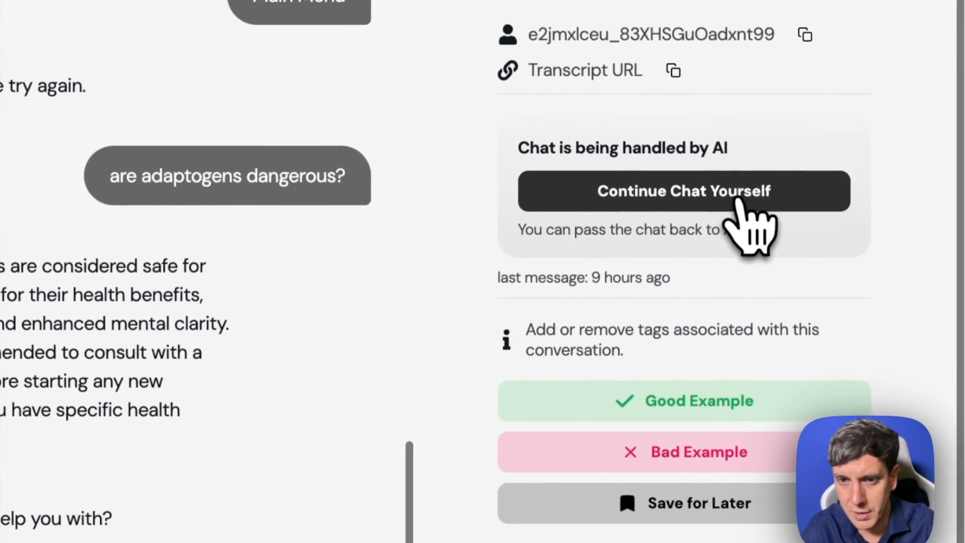
- Take over the conversation from the AI and draft the reply "Bonjour comment oui j'ai csdsklndklasndskldlakn"
{"action": "left_click", "coordinate": [768, 114]}
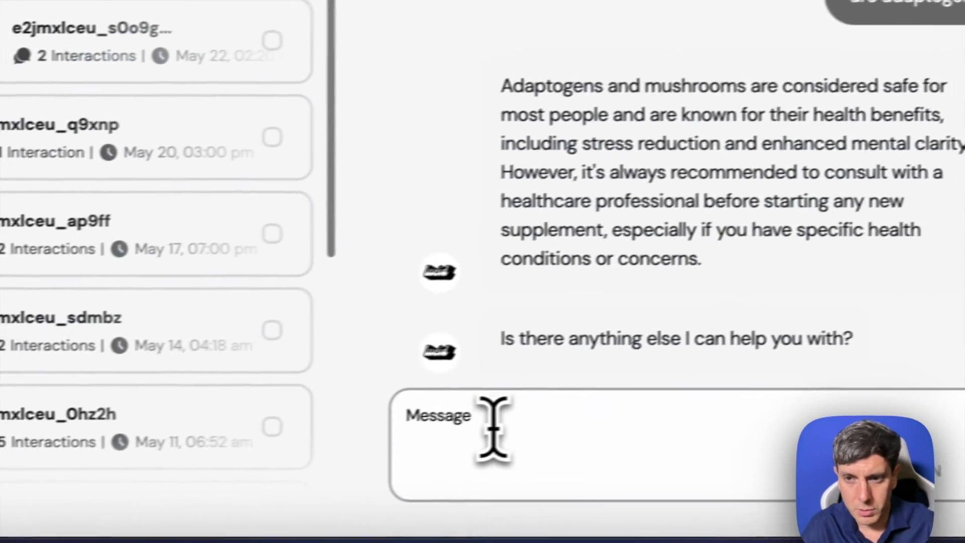
{"action": "left_click_drag", "start_coordinate": [528, 425], "coordinate": [458, 423]}
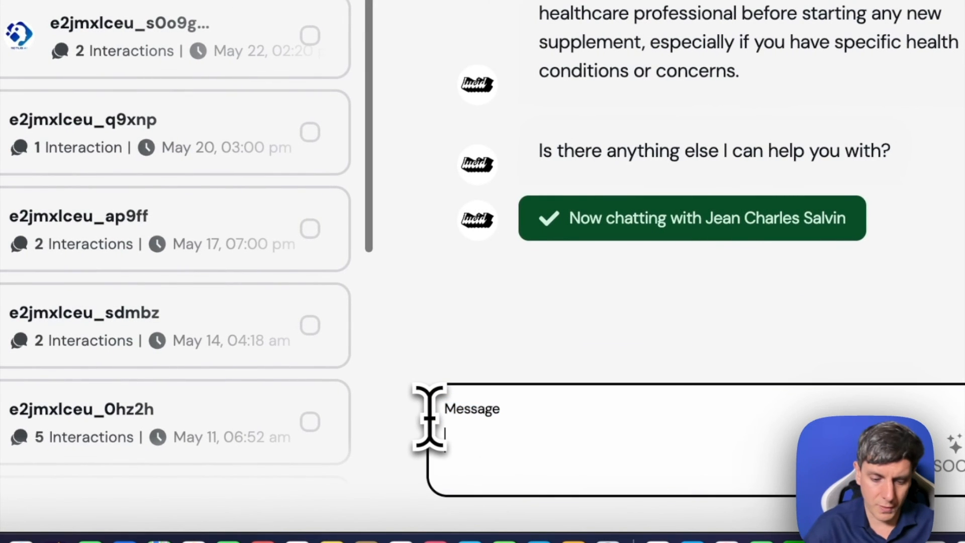
{"action": "type", "text": "Bonjour comment oui j'ai csdsklndklasndskldlakn"}
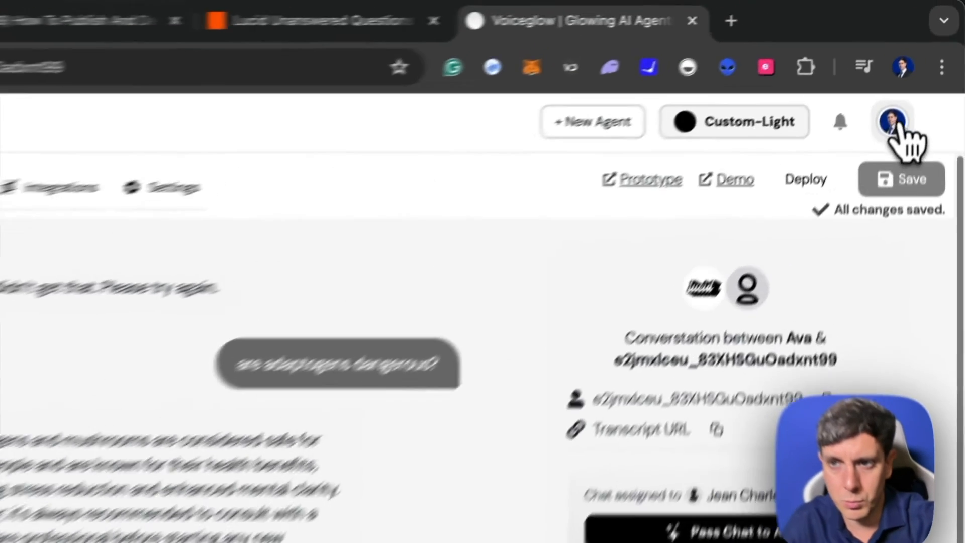
- Check the account options and open the new agent form to view its agent platform choices
{"action": "left_click", "coordinate": [922, 54]}
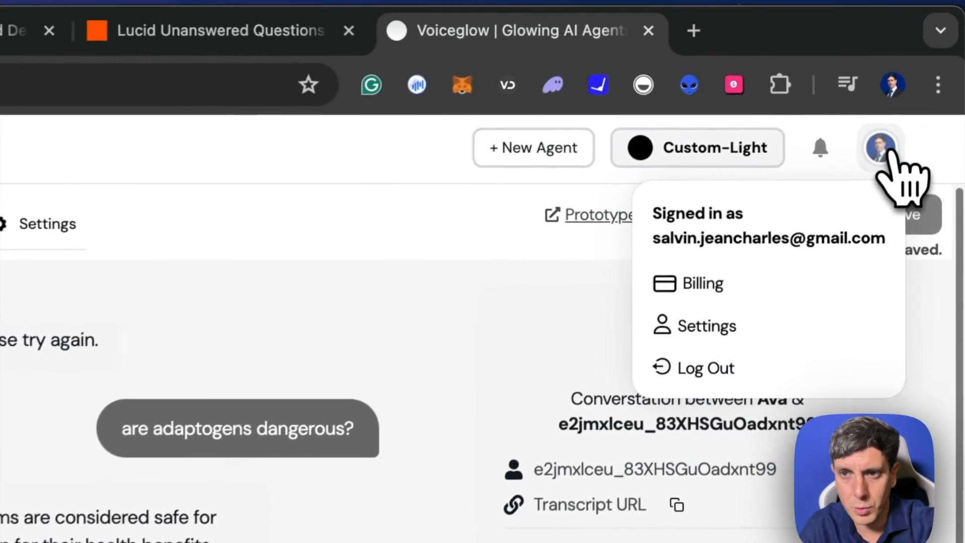
{"action": "mouse_move", "coordinate": [22, 96]}
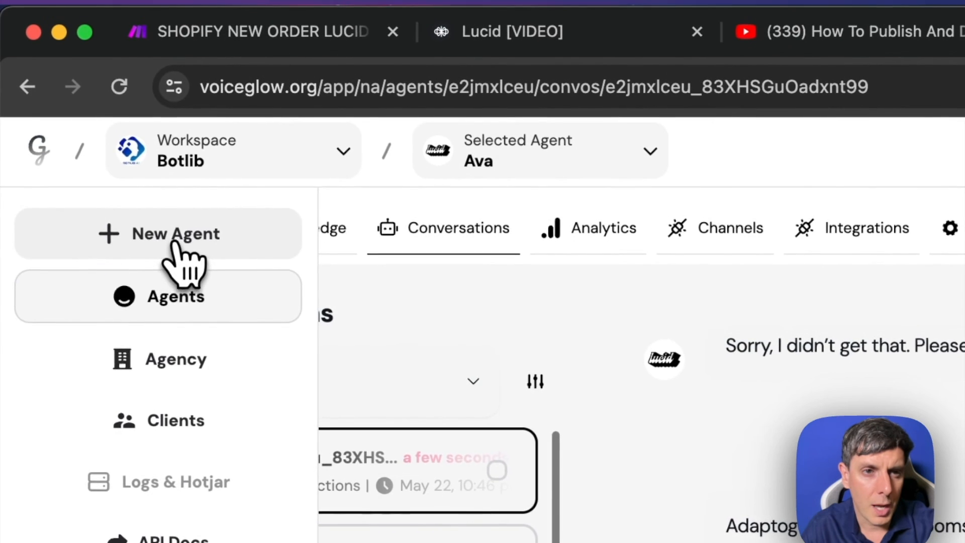
{"action": "left_click", "coordinate": [140, 222]}
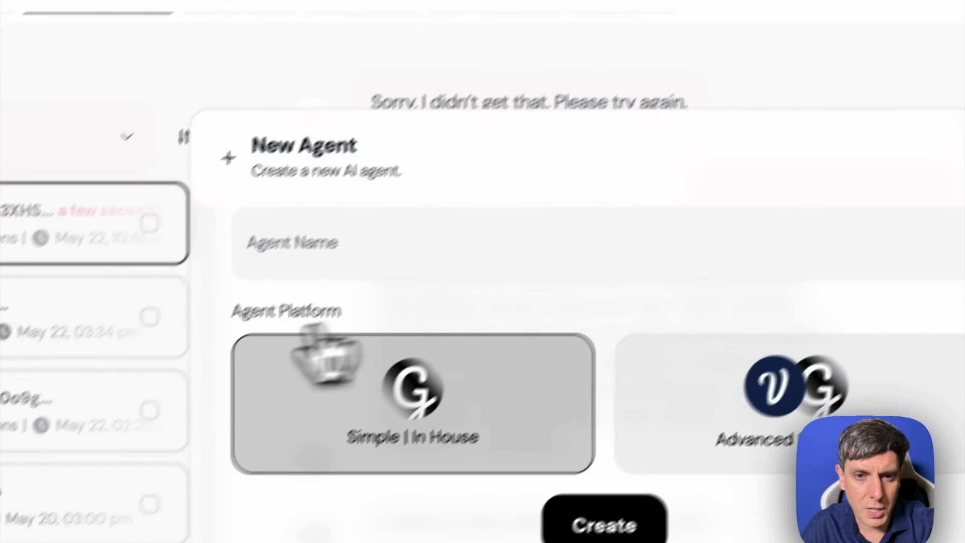
{"action": "left_click", "coordinate": [465, 397]}
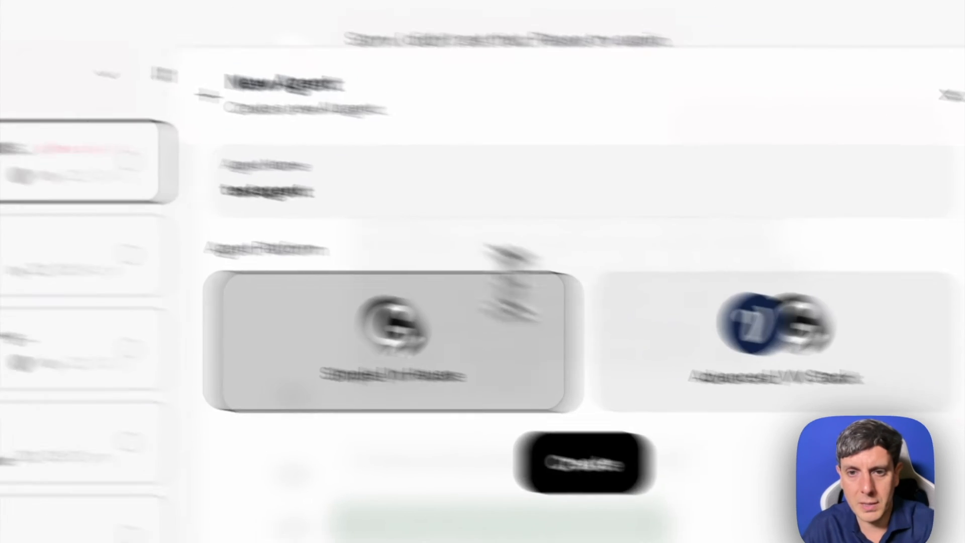
- Return to Ava's overview settings and examine the Voiceflow API key field
{"action": "left_click", "coordinate": [169, 195]}
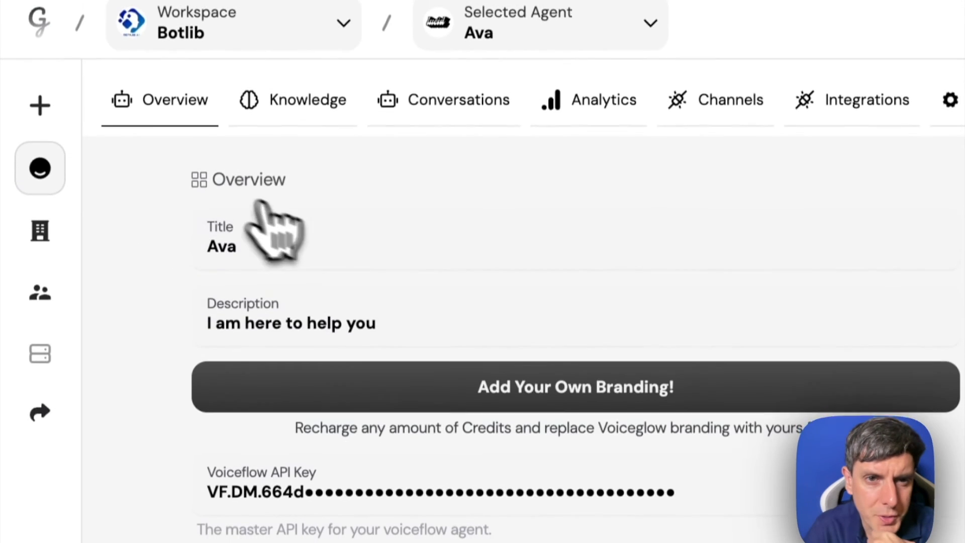
{"action": "mouse_move", "coordinate": [63, 266]}
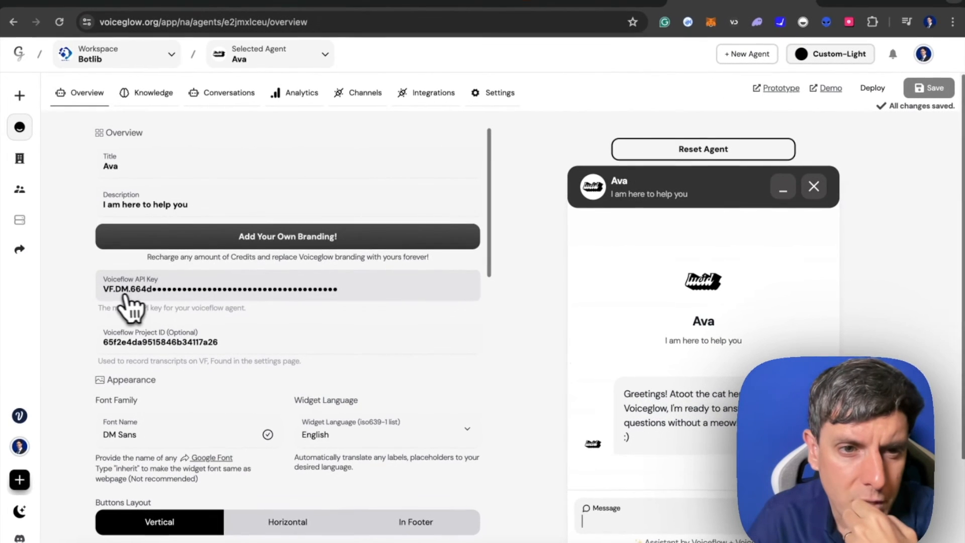